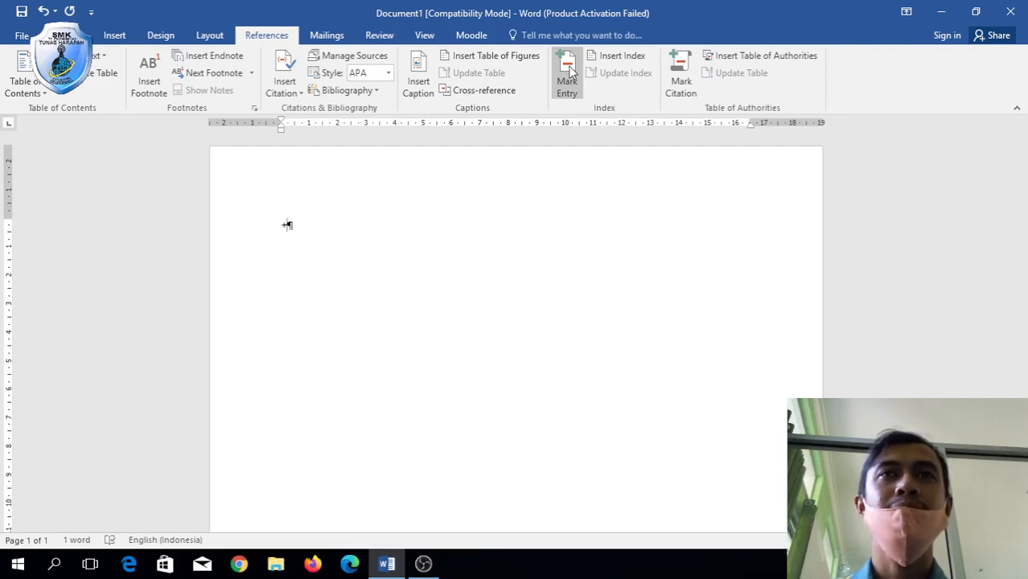
# Delete the stray character to leave the page empty and bring up the Home formatting options.
pyautogui.press('BackSpace')
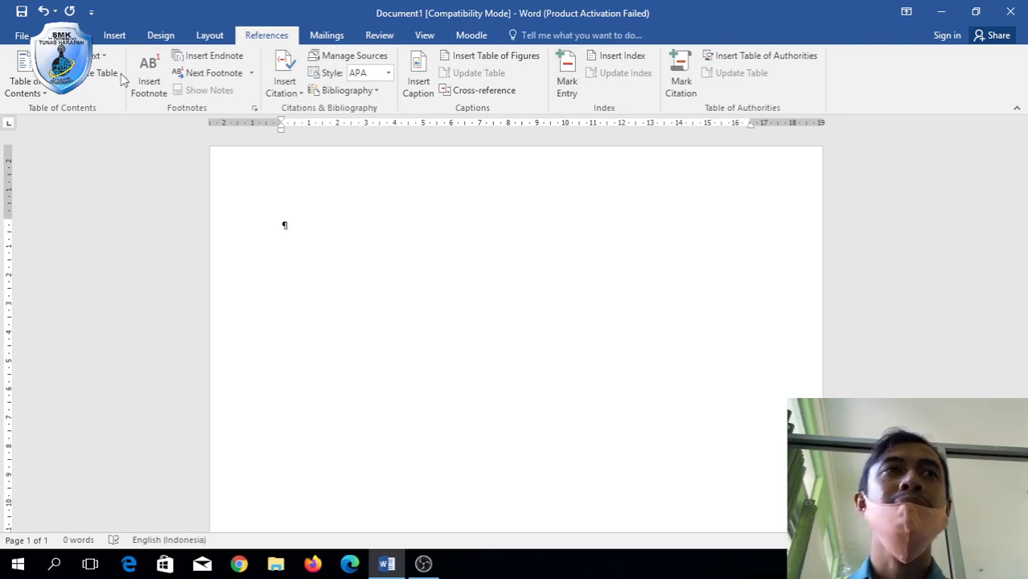
pyautogui.click(65, 35)
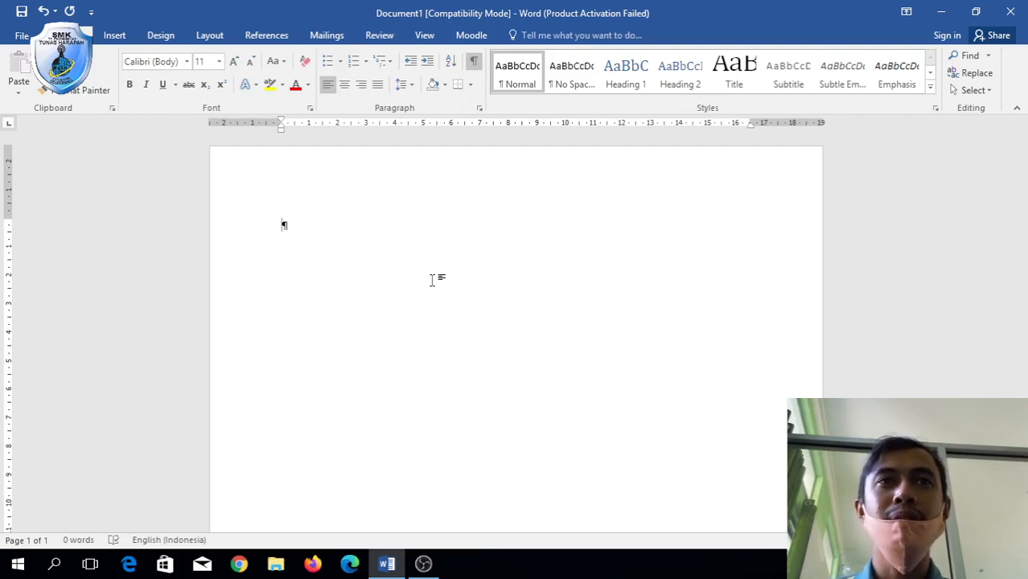
# Type notes 'Ukuran Kertas : a4', margins 4/3/4/3 cm and 'Spasi : 1,5 after & before --> 0', with formatting marks hidden.
pyautogui.write('Ukur')
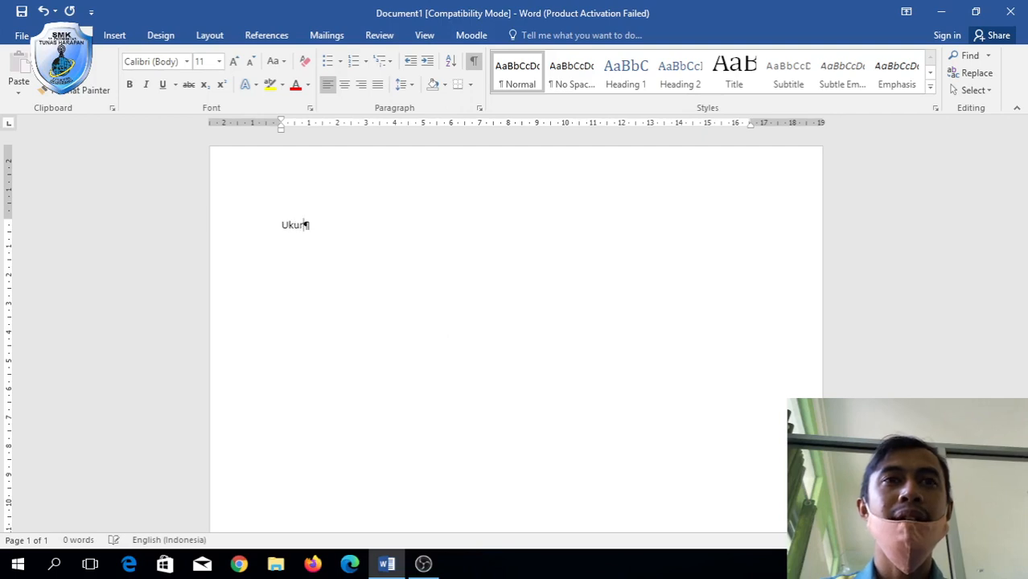
pyautogui.write('an Ke')
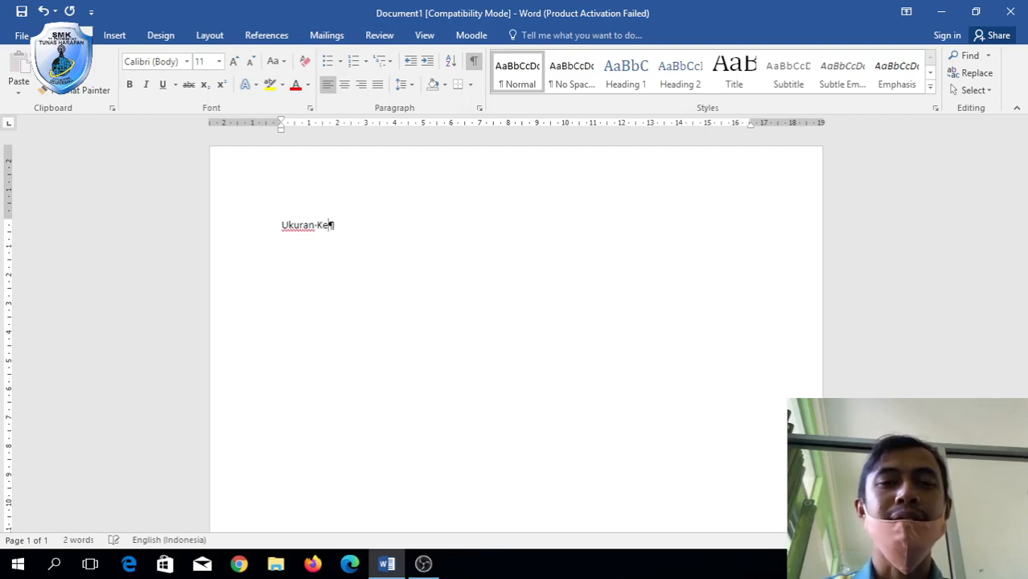
pyautogui.write('rtas : ')
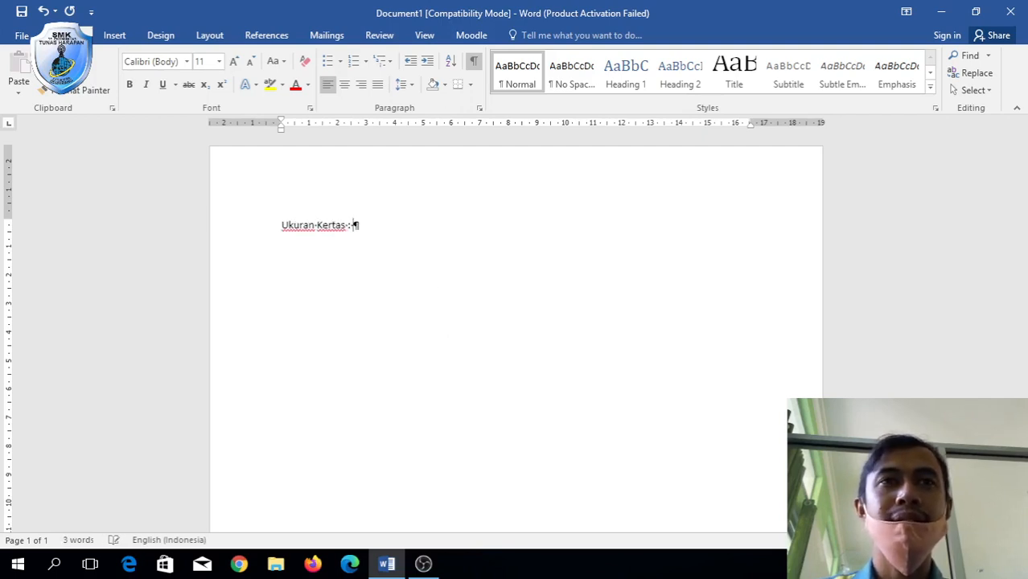
pyautogui.write('a4')
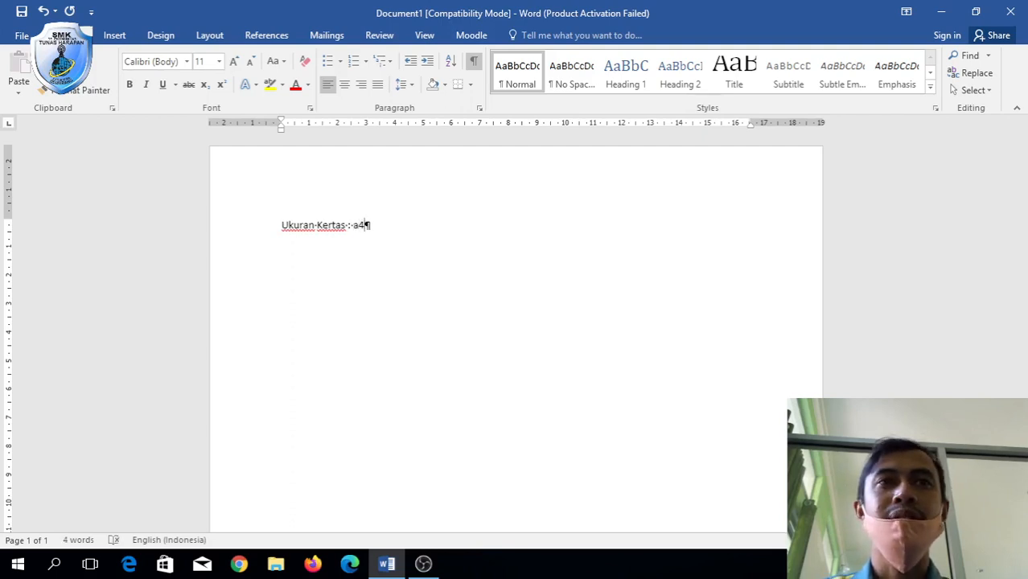
pyautogui.press('Return')
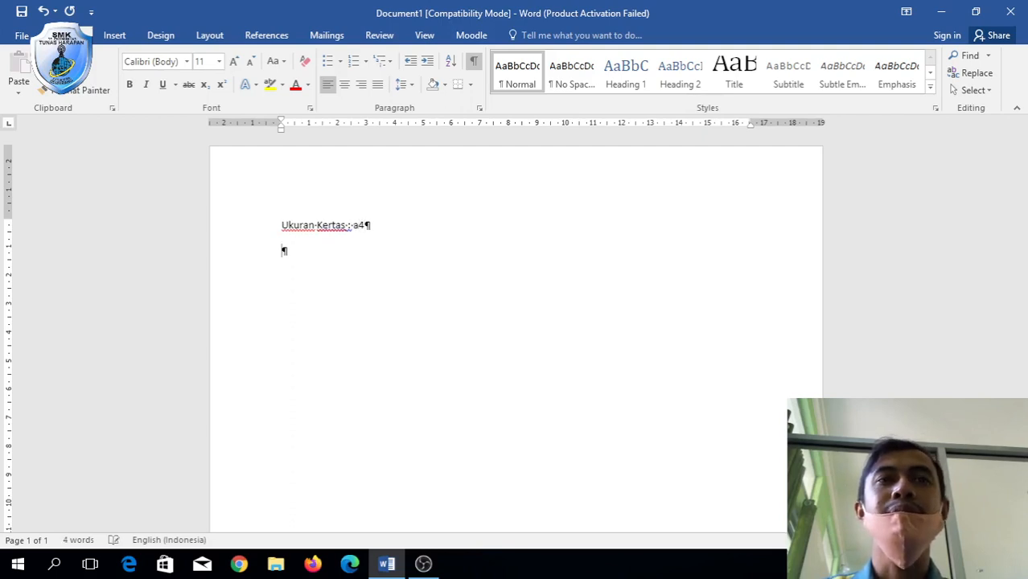
pyautogui.write('Margin')
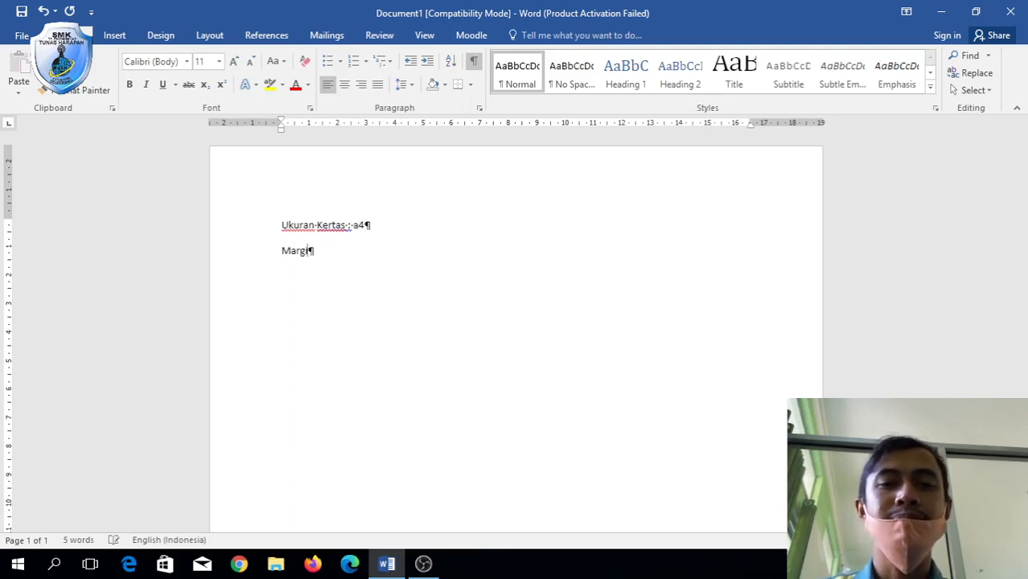
pyautogui.write(' left')
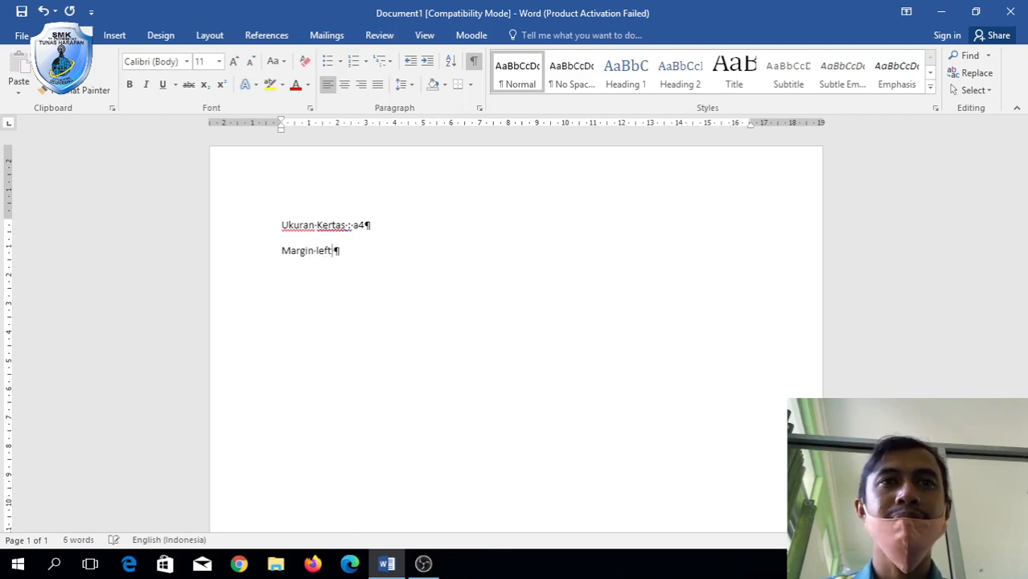
pyautogui.write(' : 4')
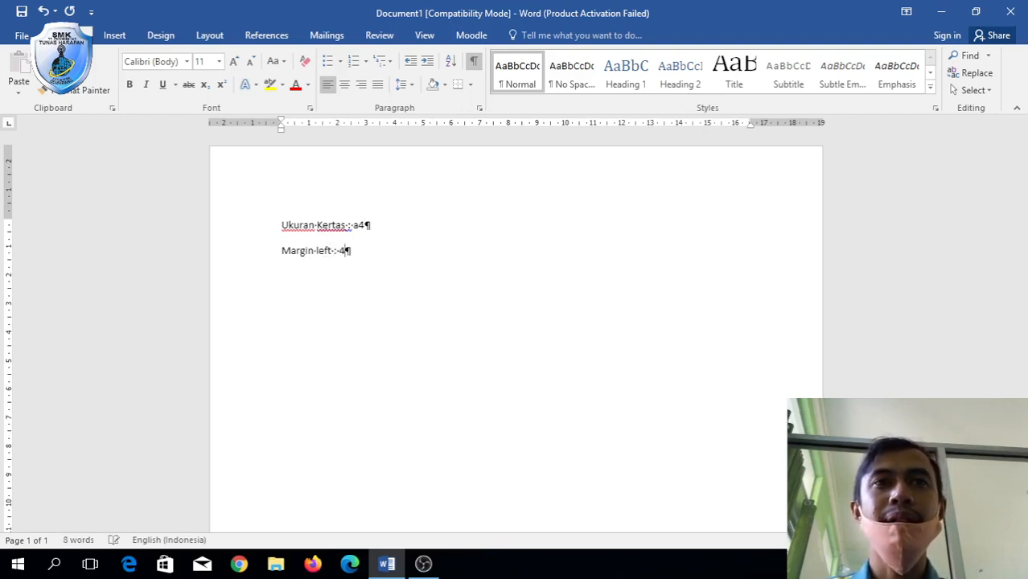
pyautogui.write(' cm')
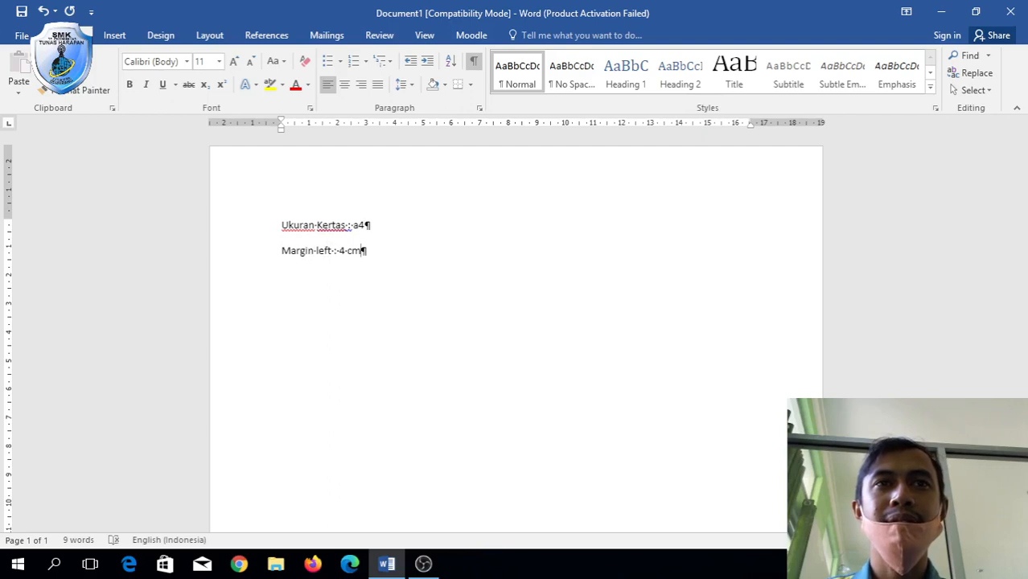
pyautogui.write(', ri')
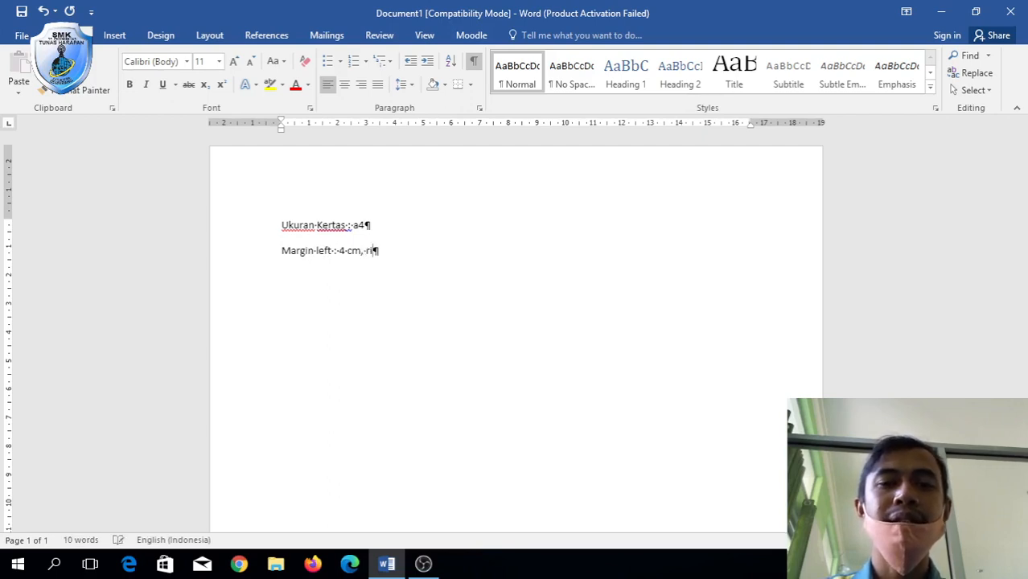
pyautogui.write('ght')
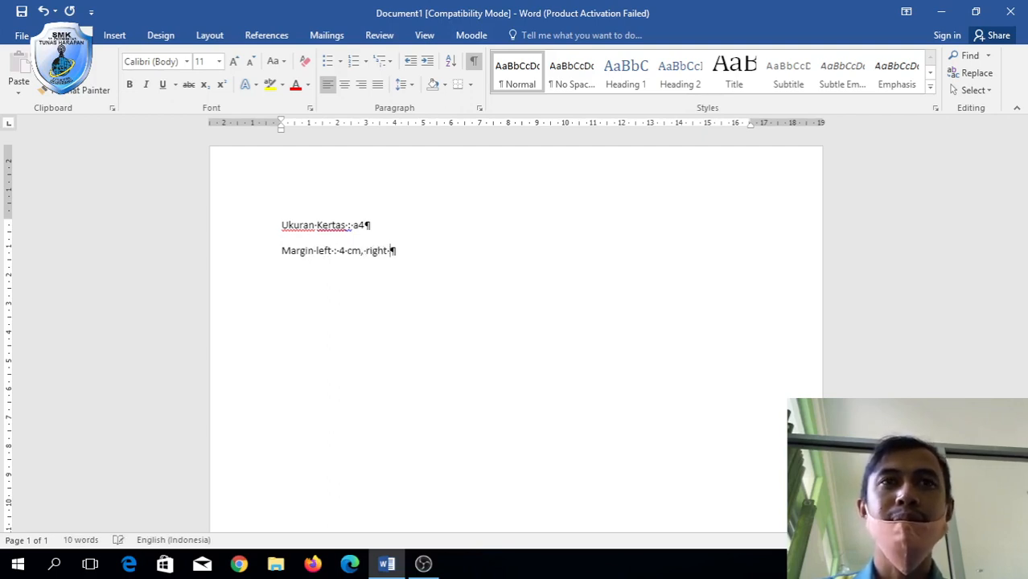
pyautogui.write(' : ')
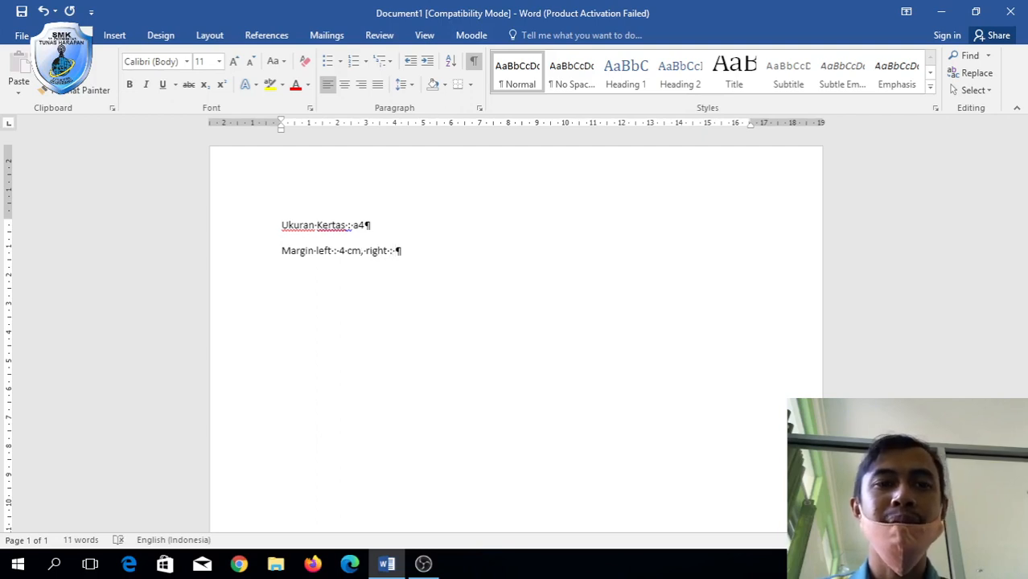
pyautogui.write('3cm,')
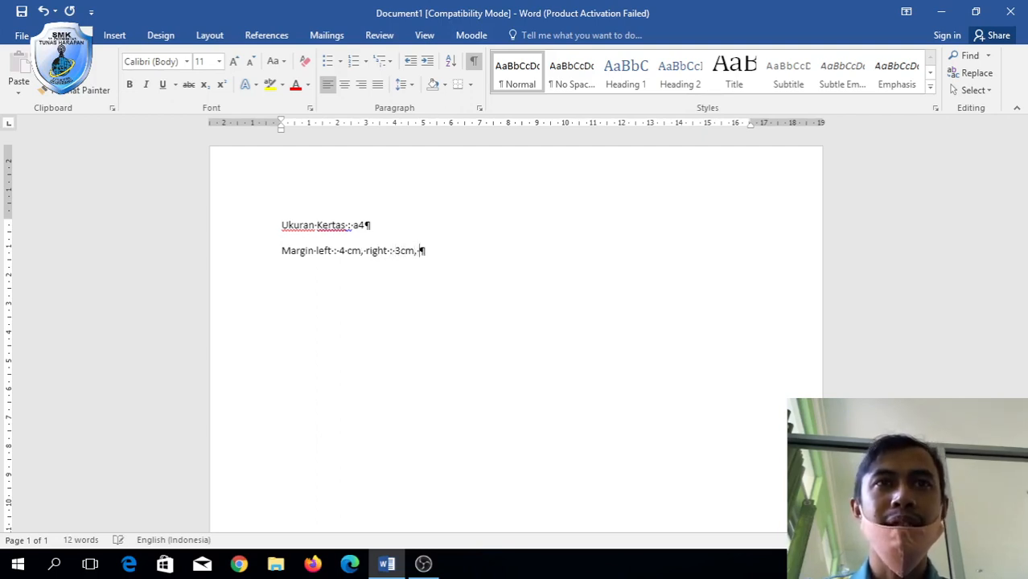
pyautogui.write(' top')
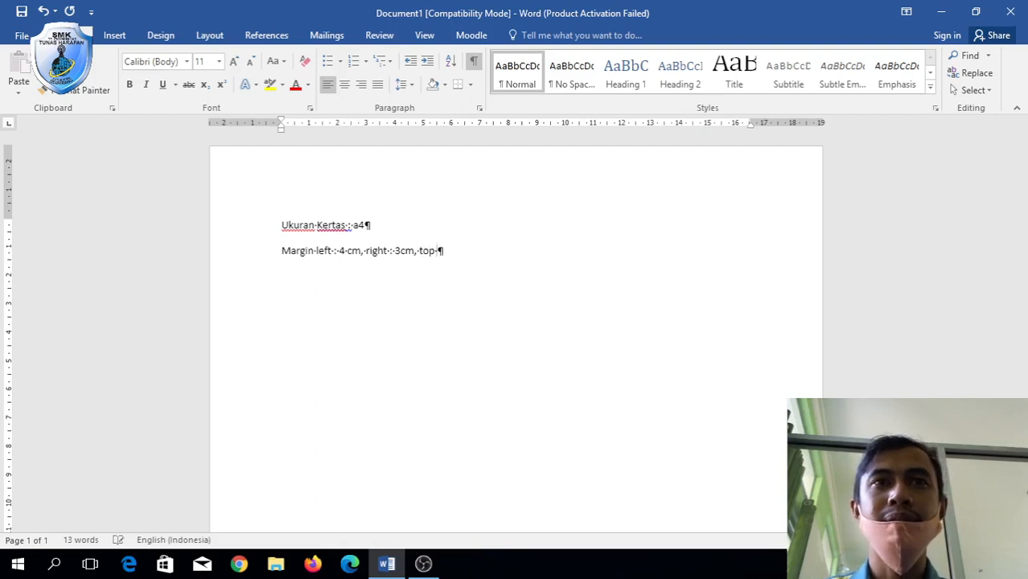
pyautogui.write(' :')
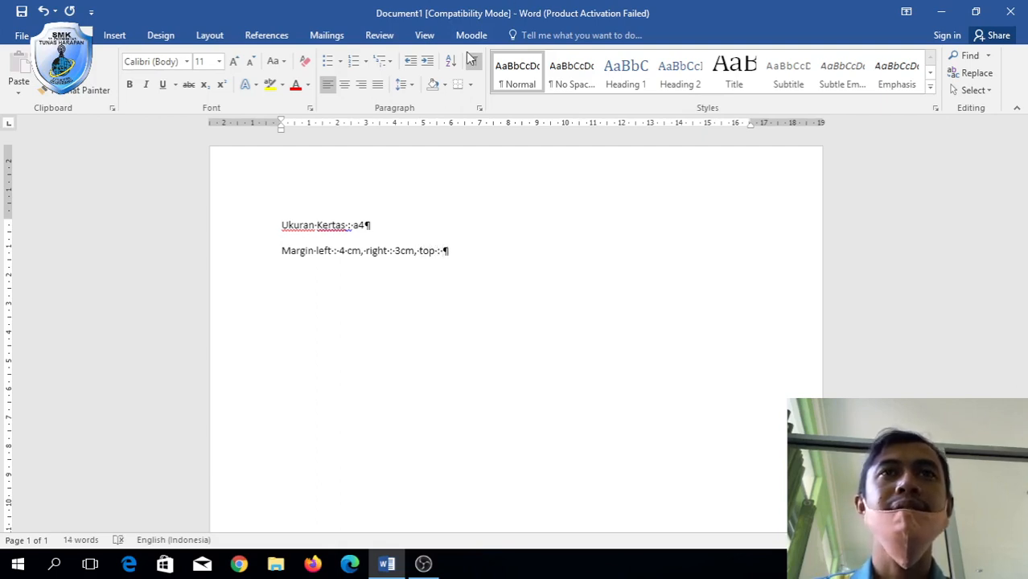
pyautogui.click(474, 62)
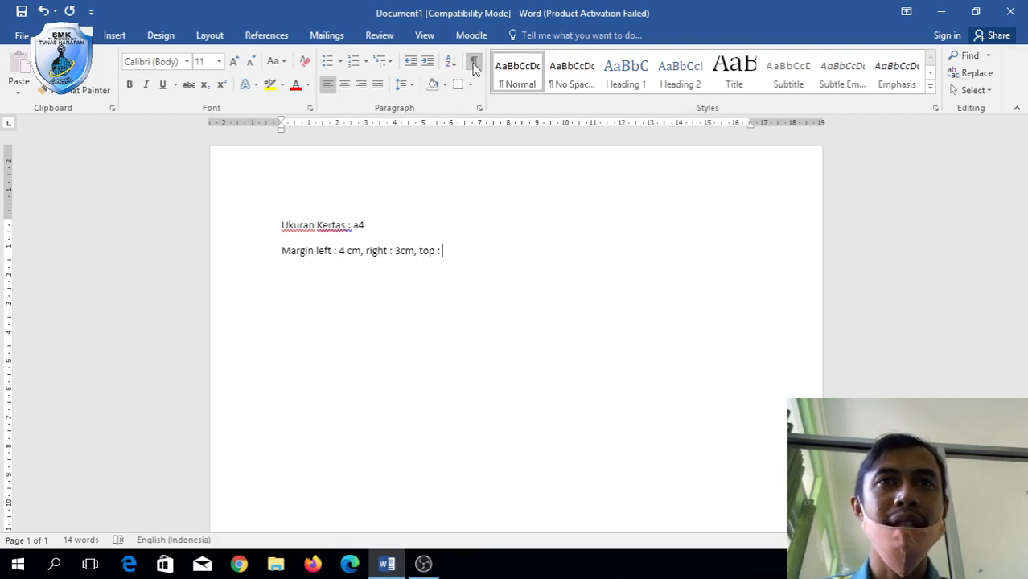
pyautogui.write('4cm')
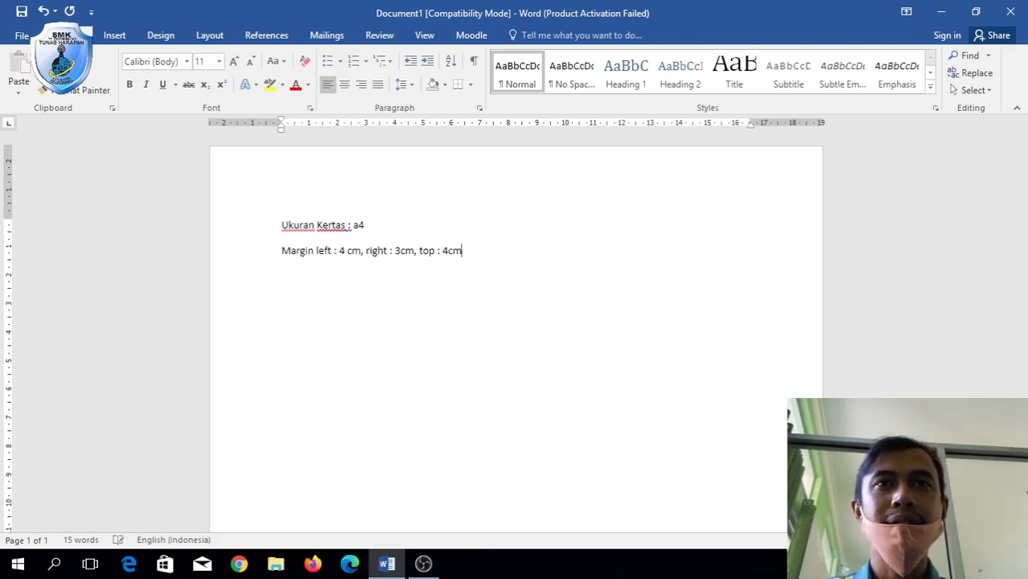
pyautogui.write(', botto')
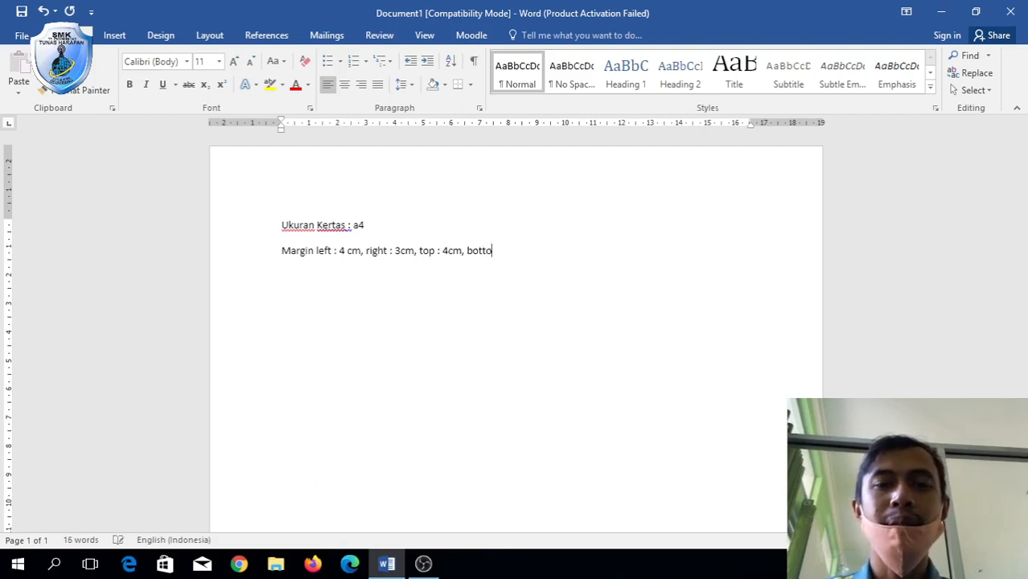
pyautogui.write('m : 3cm')
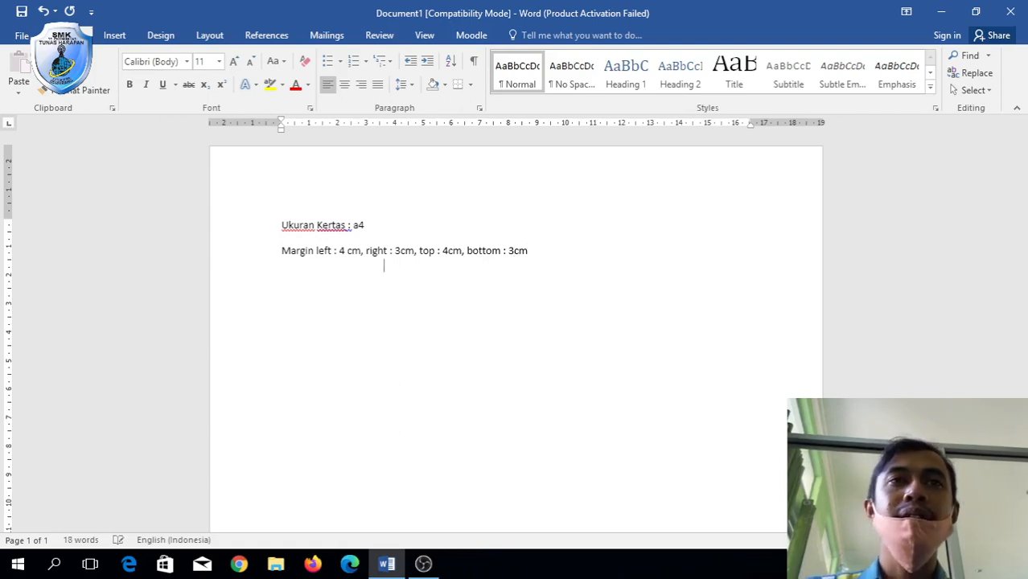
pyautogui.press('Return')
pyautogui.write('Spasi')
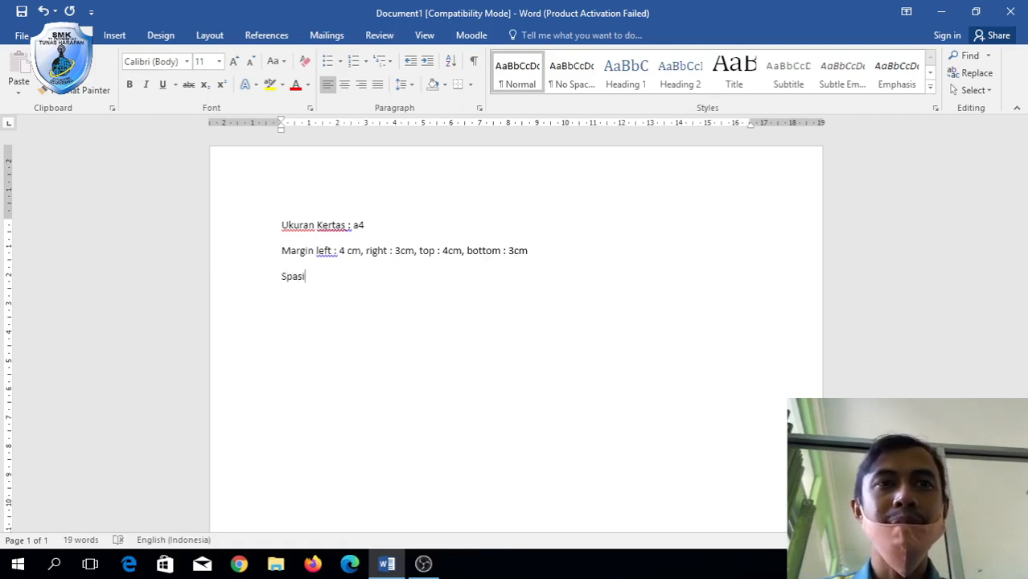
pyautogui.write(' : 1')
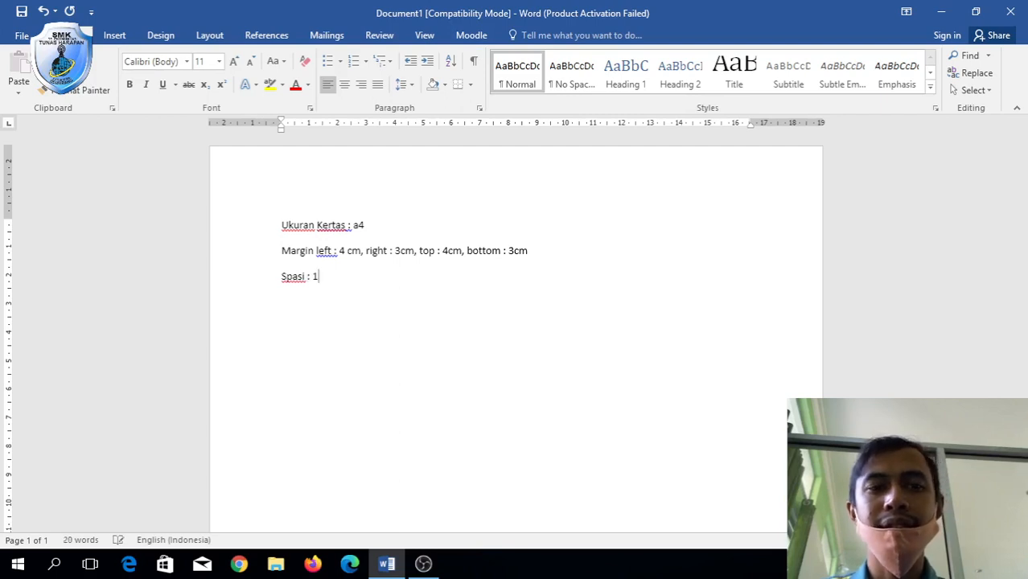
pyautogui.write(',5')
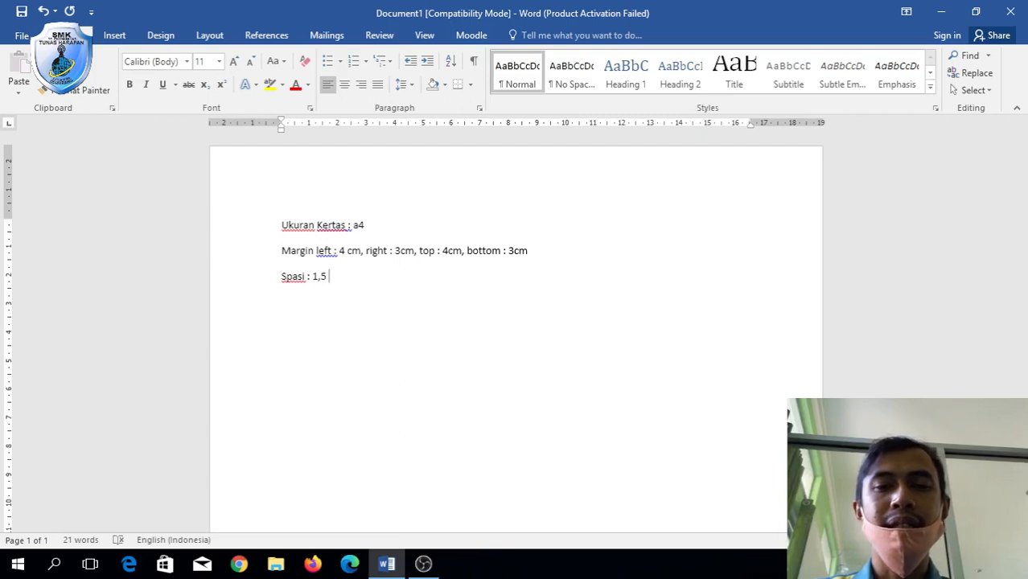
pyautogui.write(' a')
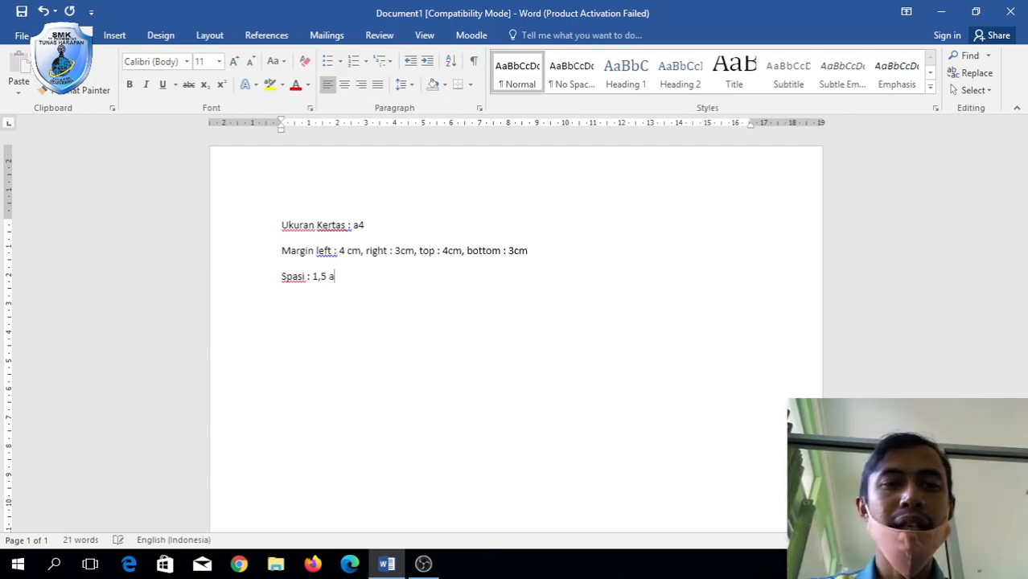
pyautogui.write('fter & ')
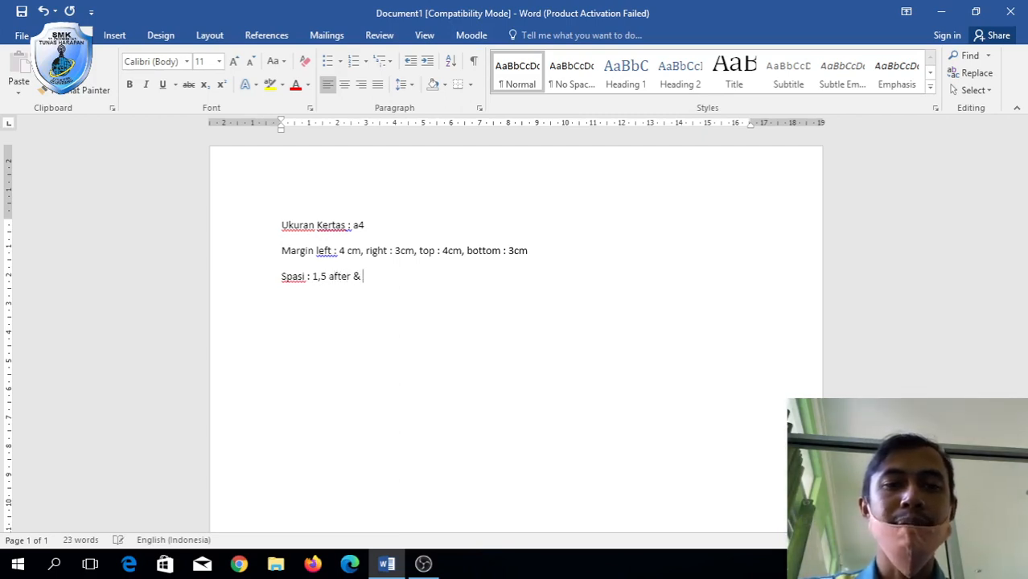
pyautogui.write('before ')
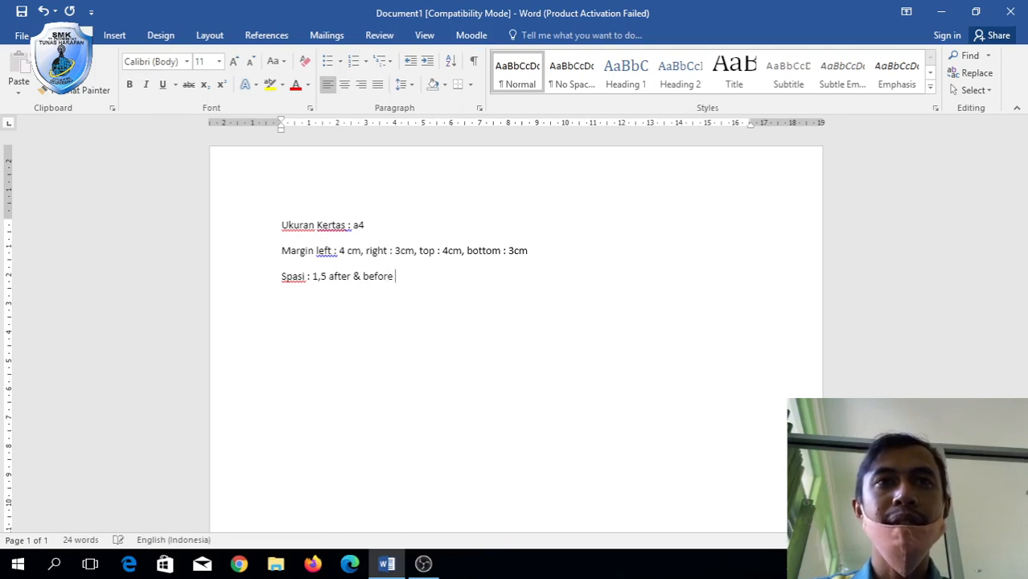
pyautogui.write('--> ')
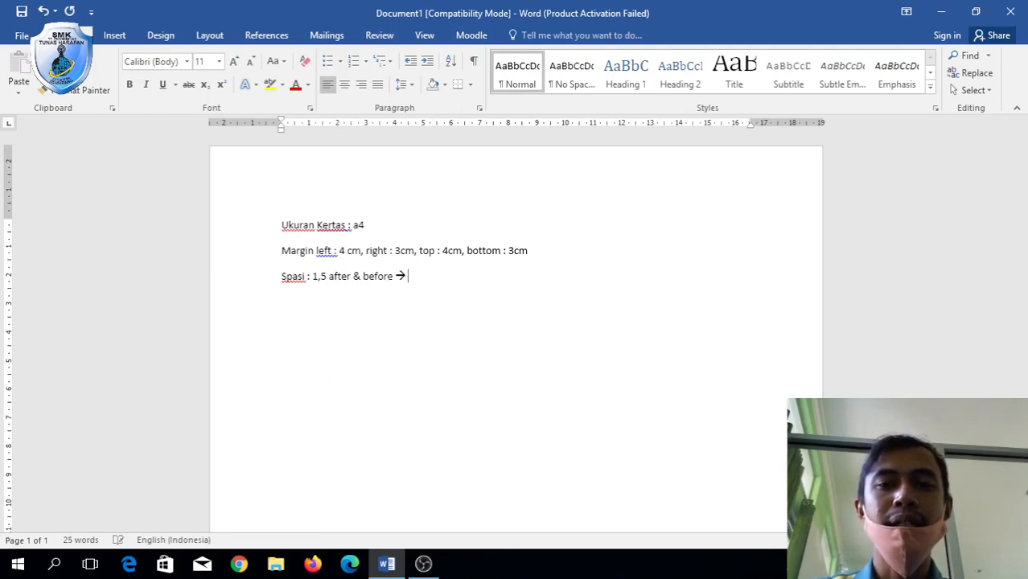
pyautogui.write('0')
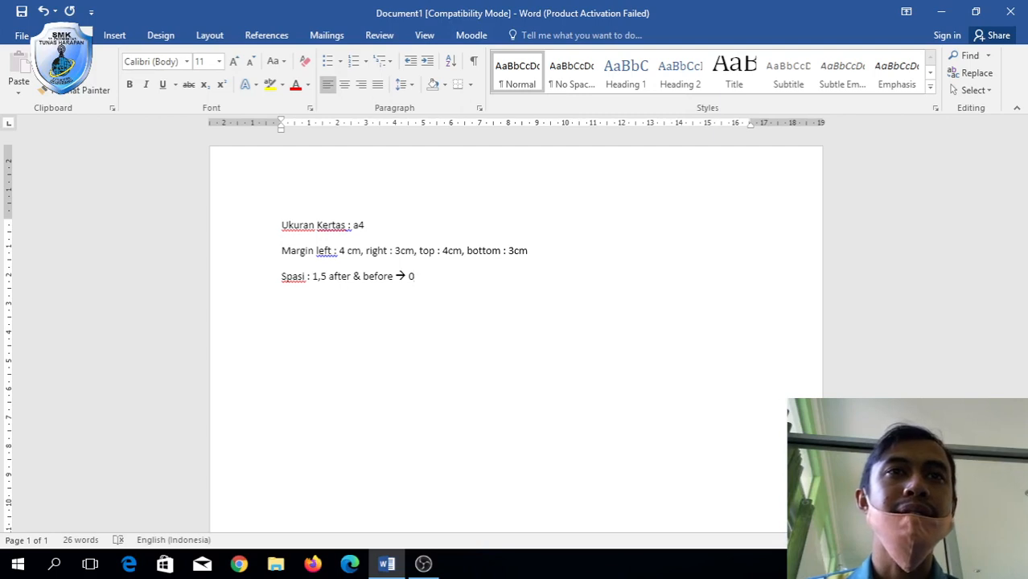
pyautogui.press('Return')
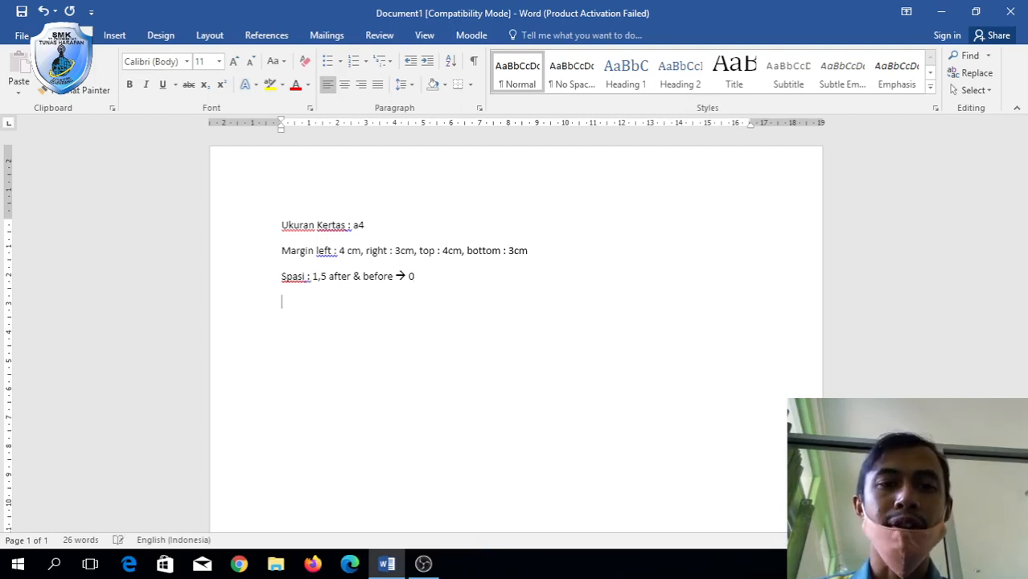
# Type the font note 'Font : times new roman size : 12pt --> judul size : 14'.
pyautogui.write('Font : ')
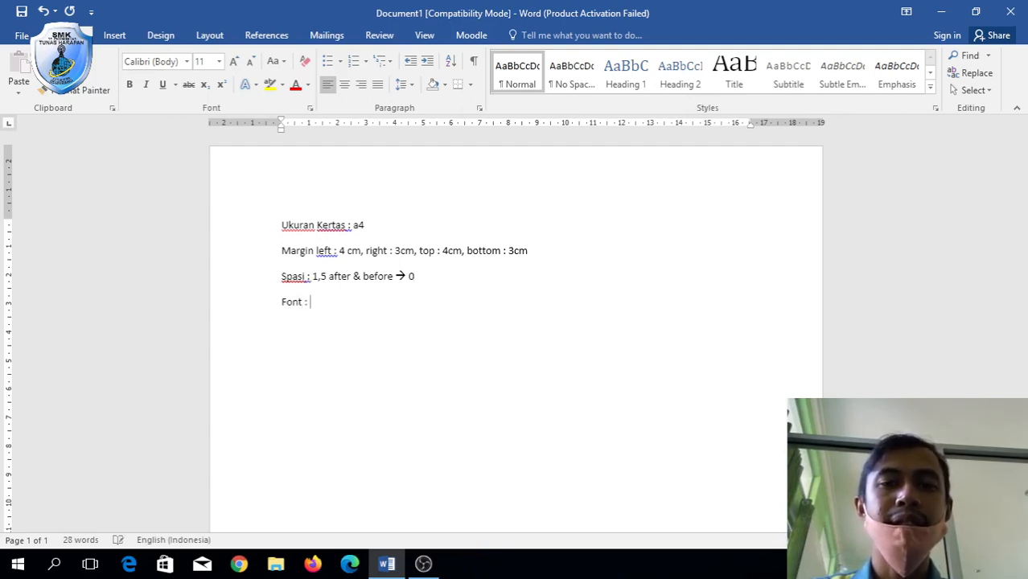
pyautogui.write('times ne')
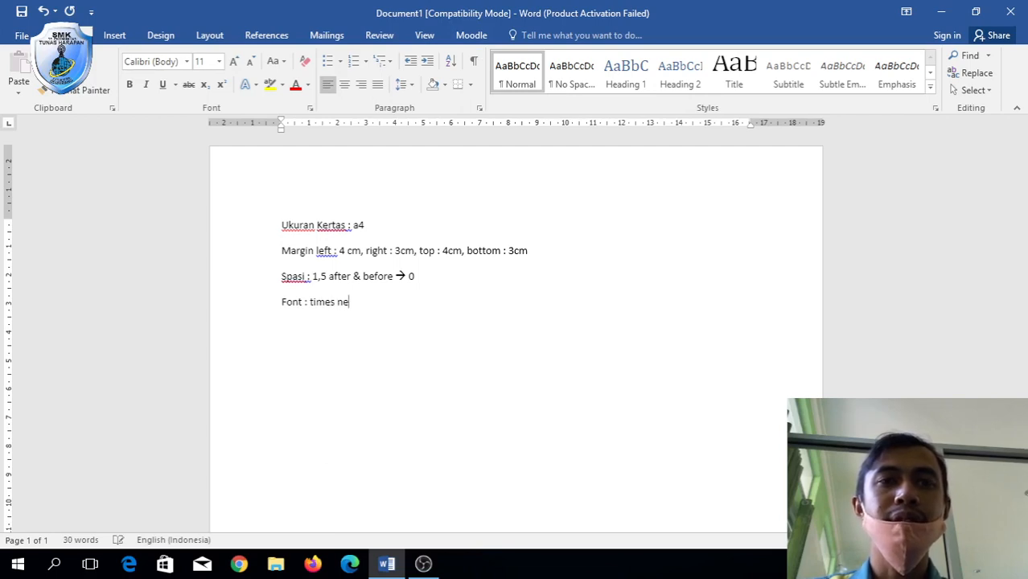
pyautogui.write('w roman')
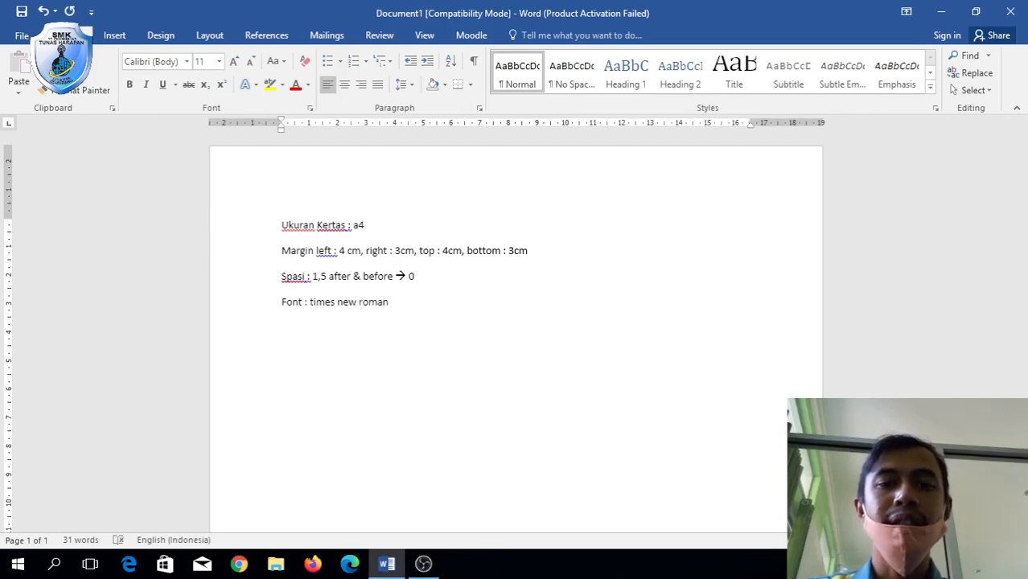
pyautogui.write(' sixe')
pyautogui.press('BackSpace')
pyautogui.press('BackSpace')
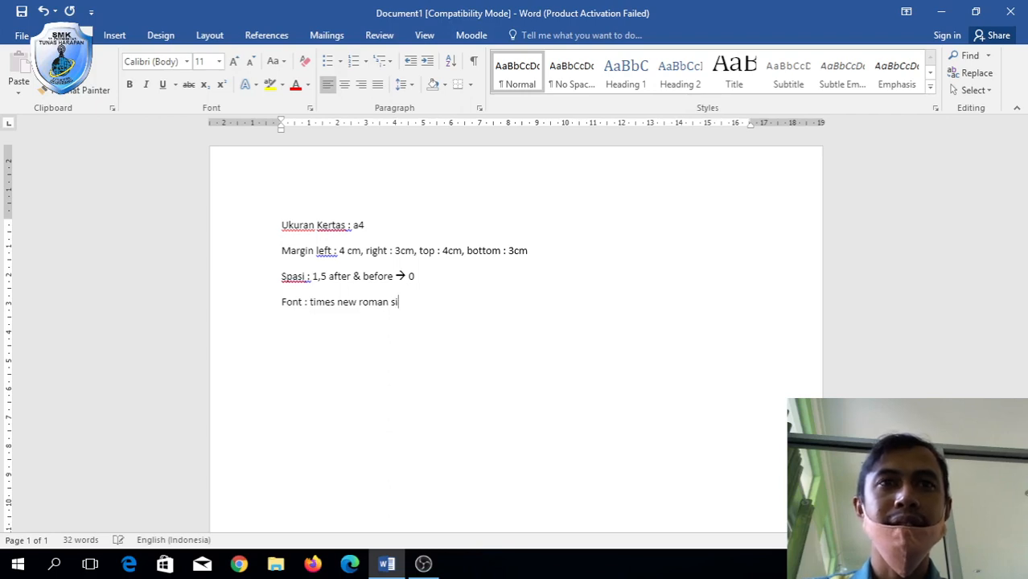
pyautogui.write('ze ')
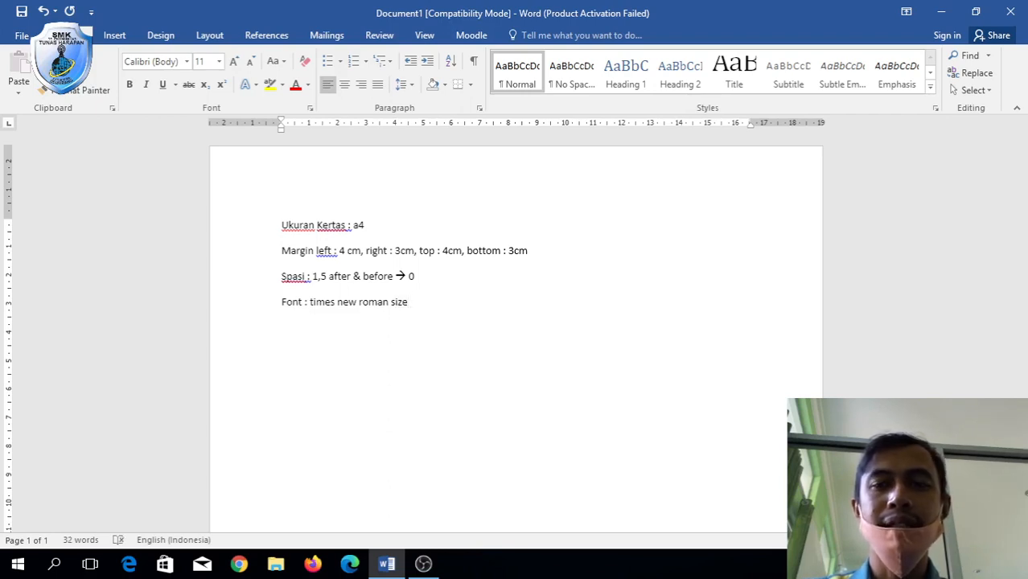
pyautogui.write(': 12')
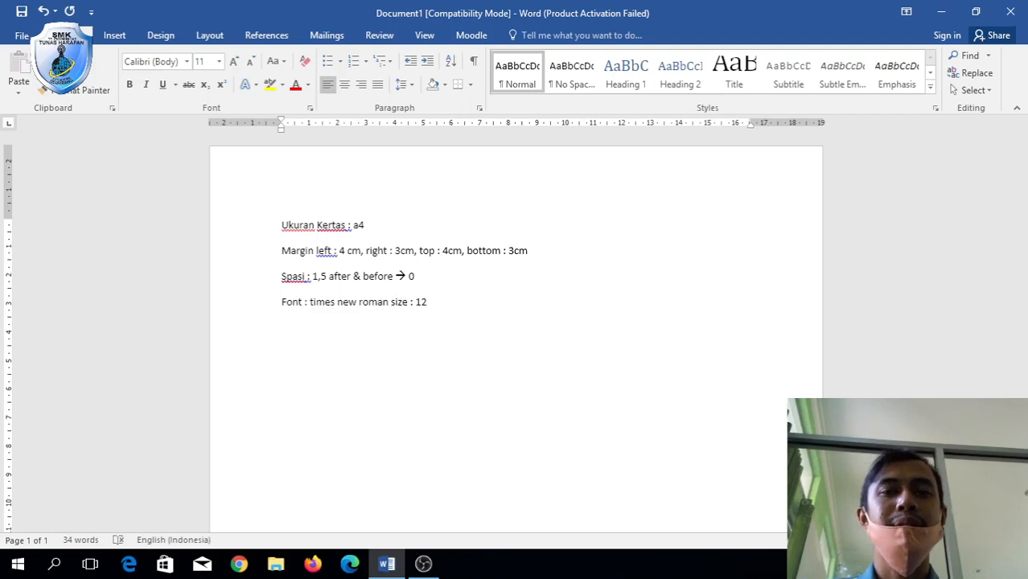
pyautogui.write('pt')
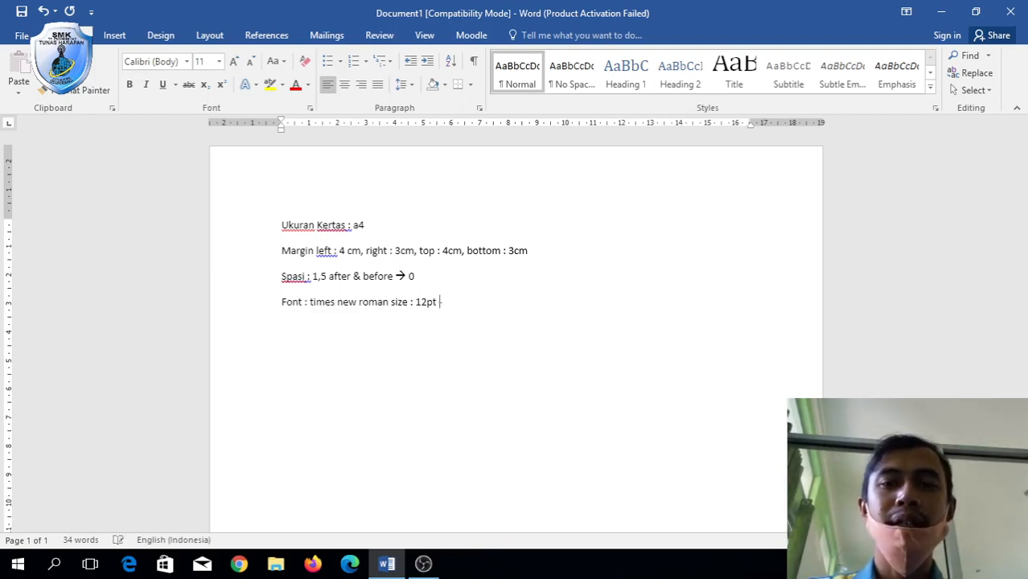
pyautogui.write('--> judu')
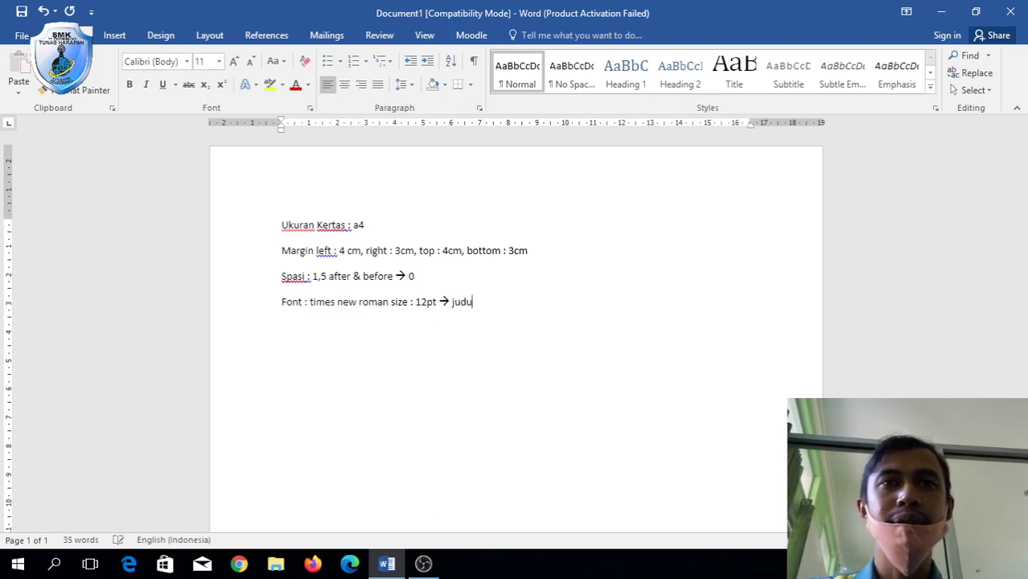
pyautogui.write('l')
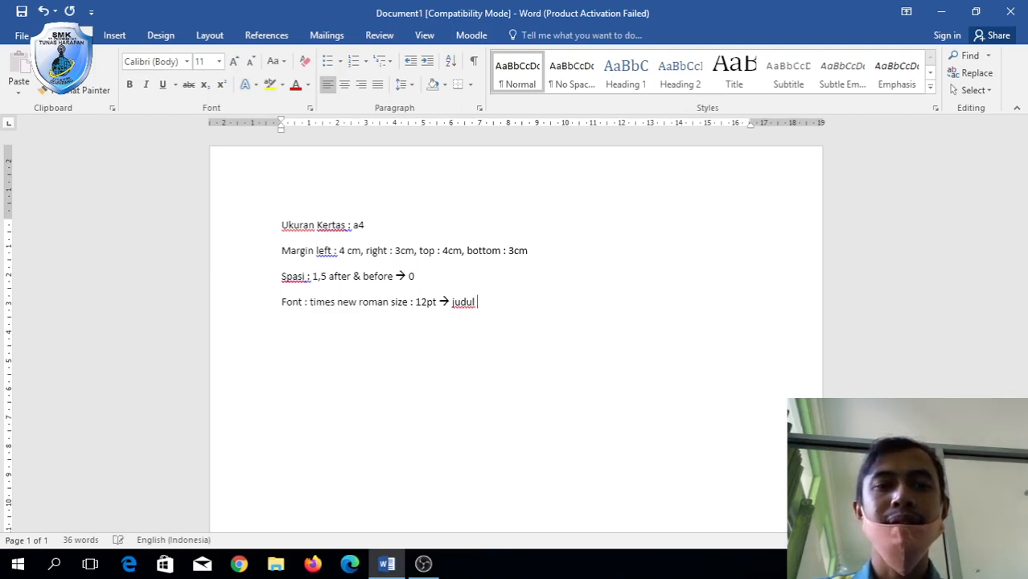
pyautogui.write('size ')
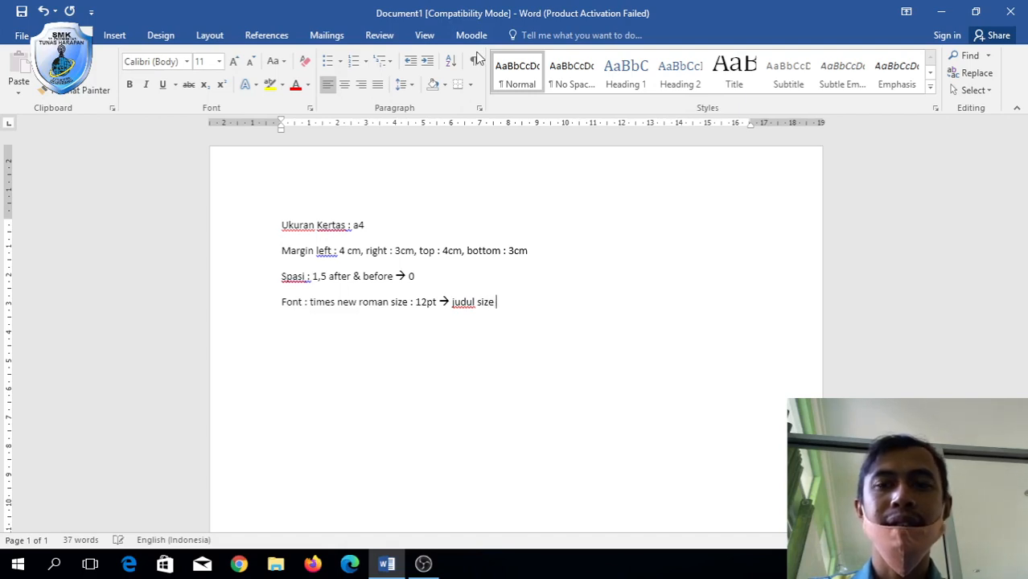
pyautogui.write(': 14')
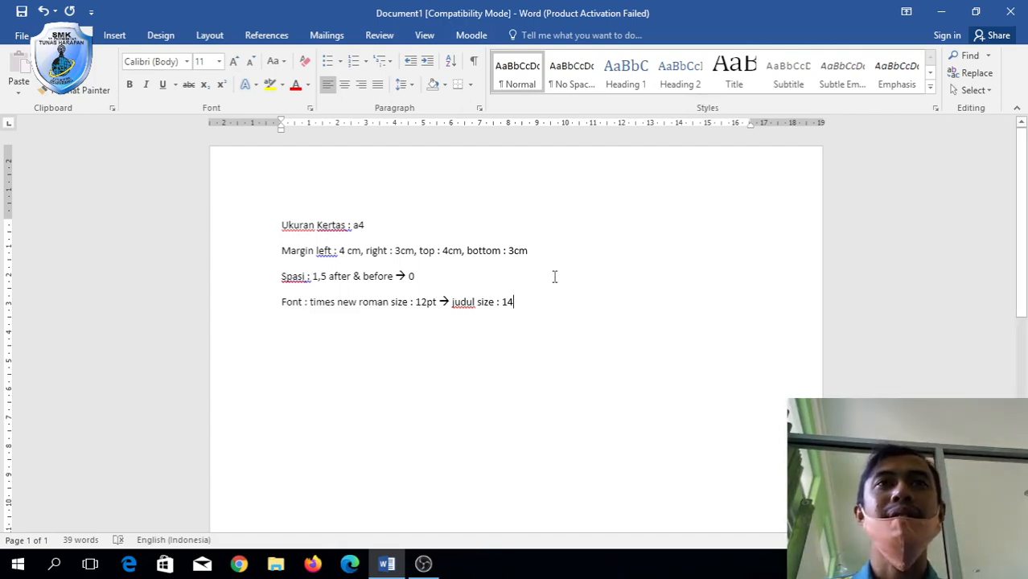
# Insert blank lines above 'Ukuran Kertas' to make room for the title.
pyautogui.click(279, 225)
pyautogui.press('Return')
pyautogui.press('Return')
pyautogui.press('Return')
pyautogui.press('Return')
pyautogui.press('Return')
pyautogui.press('Return')
pyautogui.press('Return')
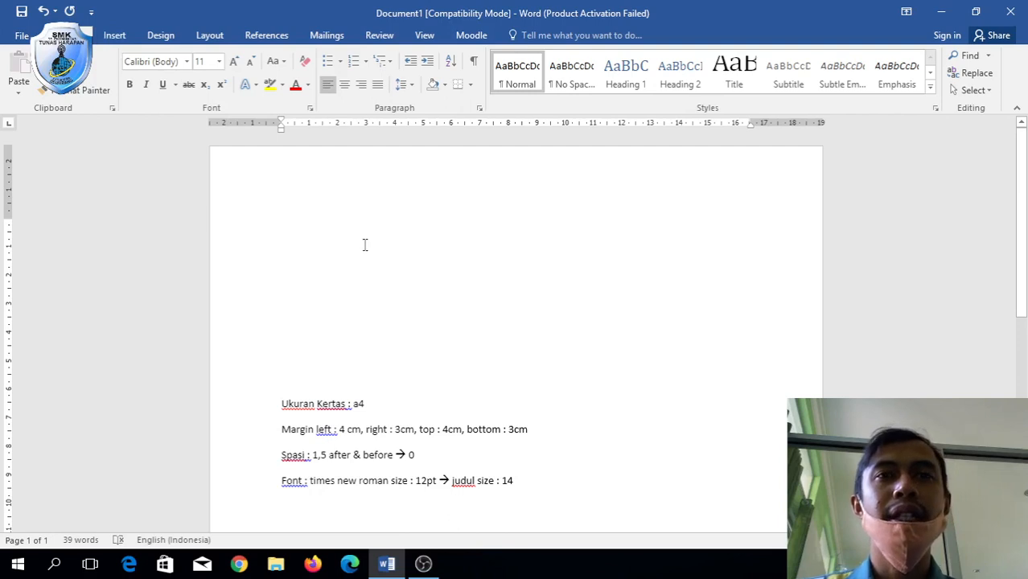
pyautogui.write('Lap')
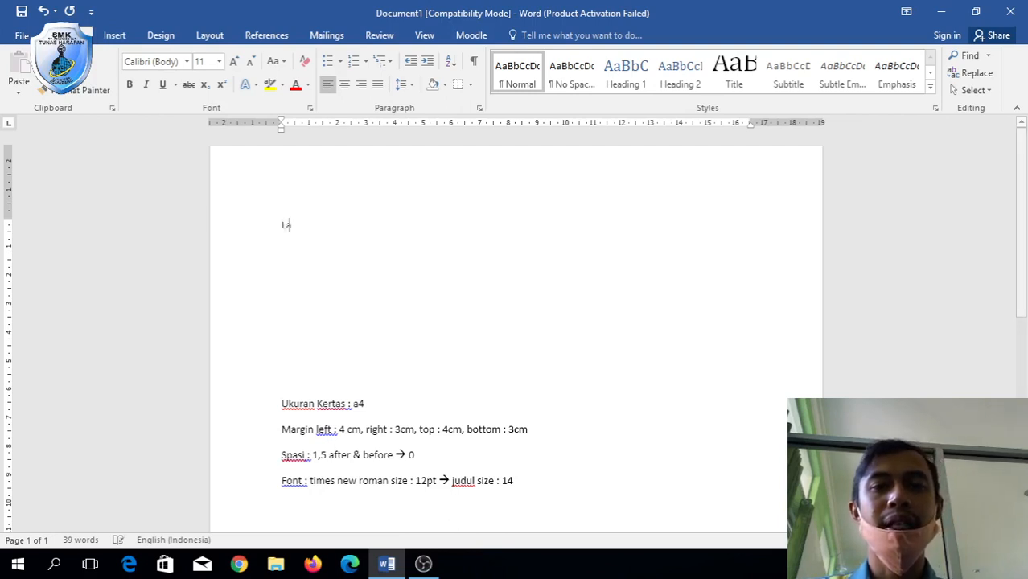
pyautogui.press('BackSpace')
pyautogui.press('BackSpace')
pyautogui.press('BackSpace')
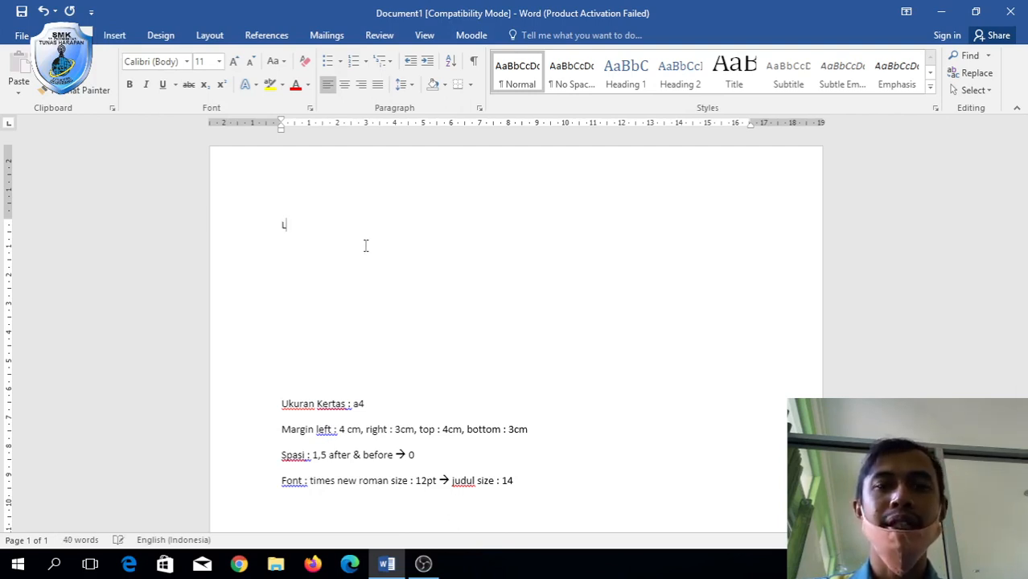
pyautogui.write('LAPO')
pyautogui.press('BackSpace')
pyautogui.press('BackSpace')
pyautogui.press('BackSpace')
pyautogui.press('BackSpace')
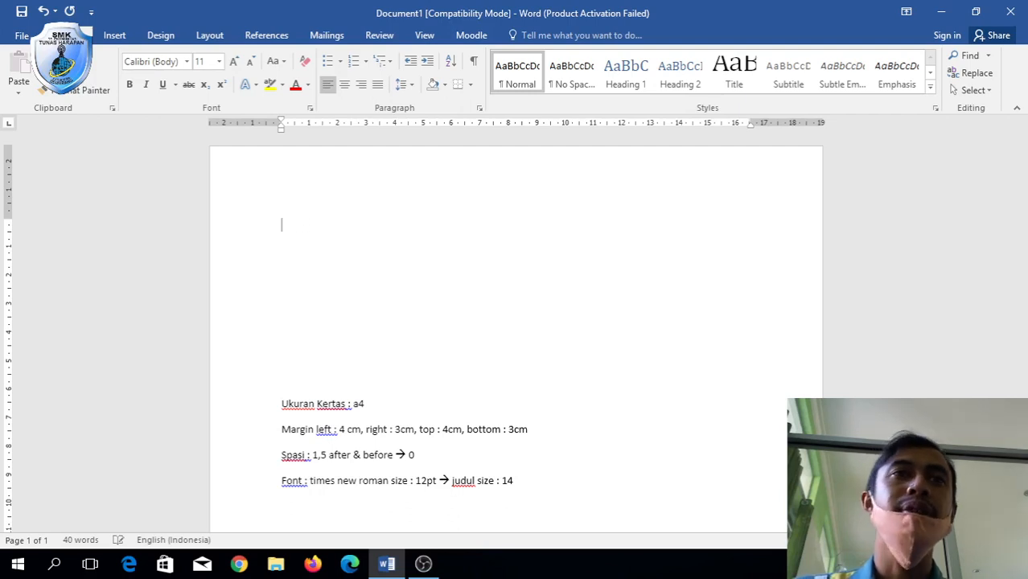
# Set the paper size to A4 (210 x 297 mm).
pyautogui.click(210, 37)
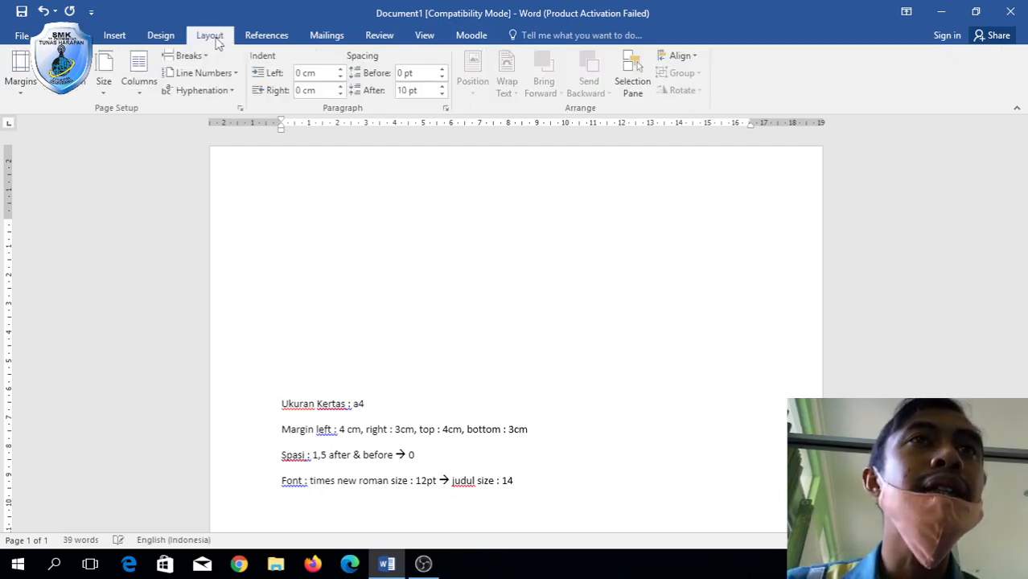
pyautogui.click(113, 94)
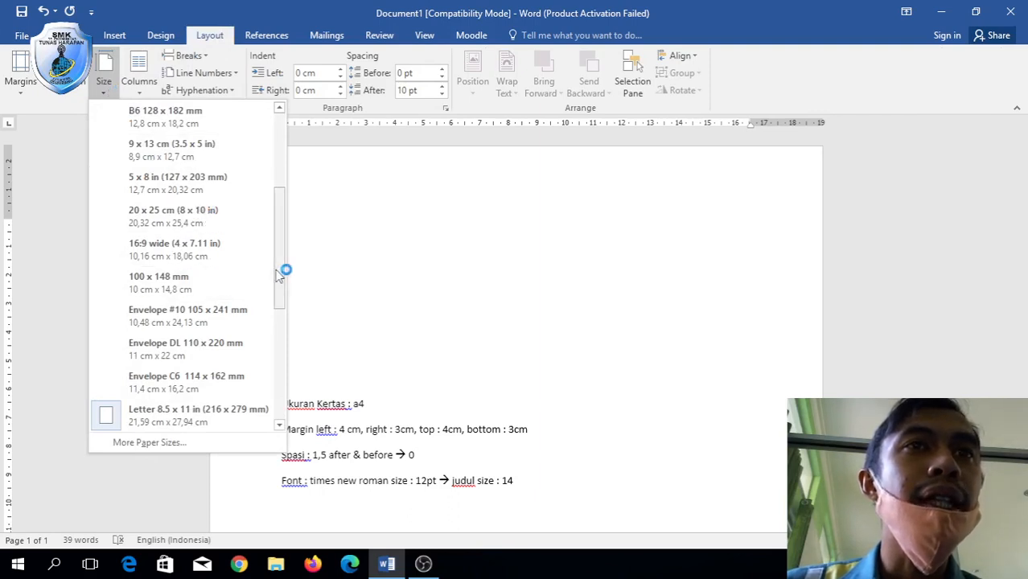
pyautogui.moveTo(285, 271); pyautogui.dragTo(270, 189)
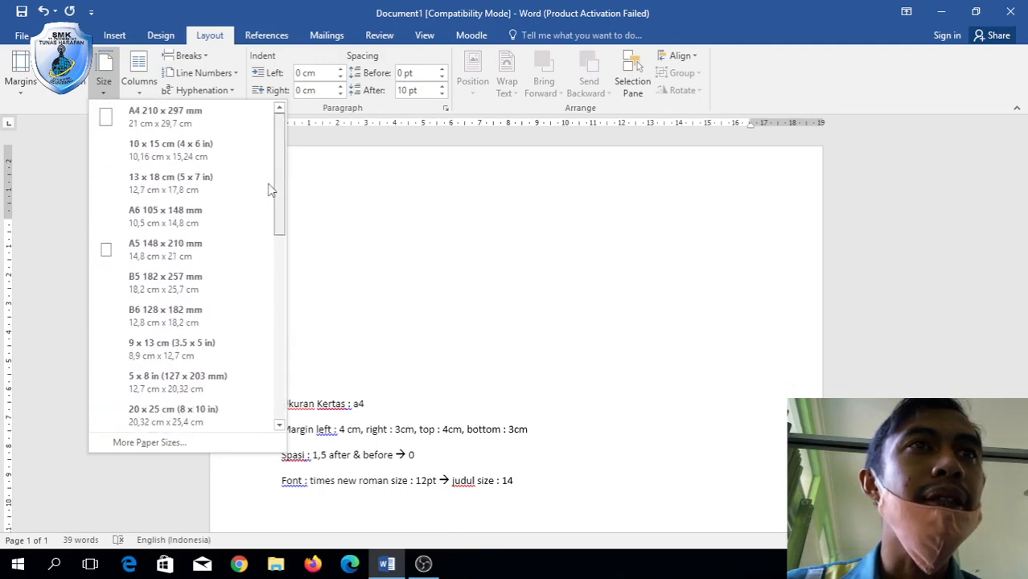
pyautogui.click(195, 113)
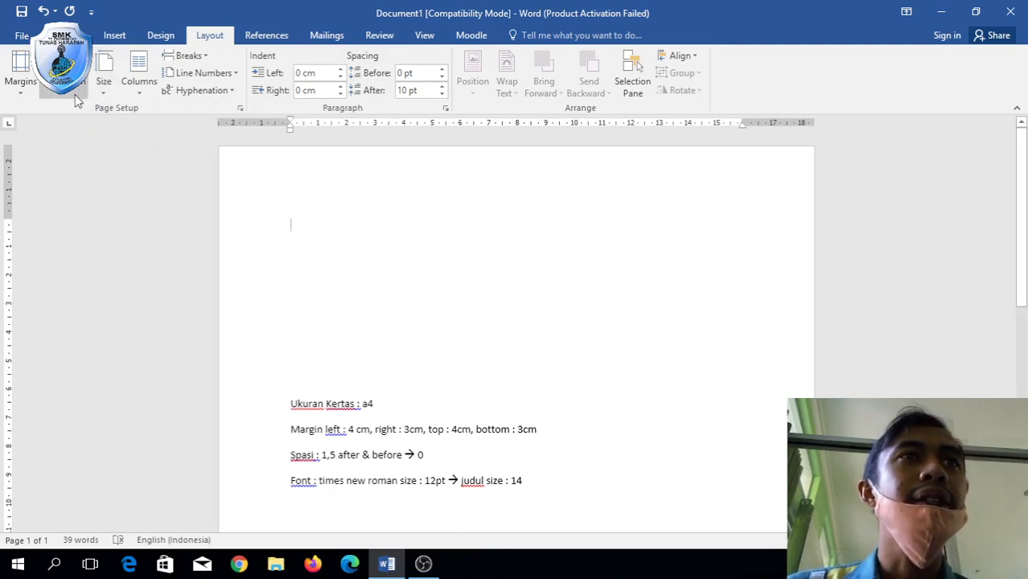
pyautogui.click(24, 85)
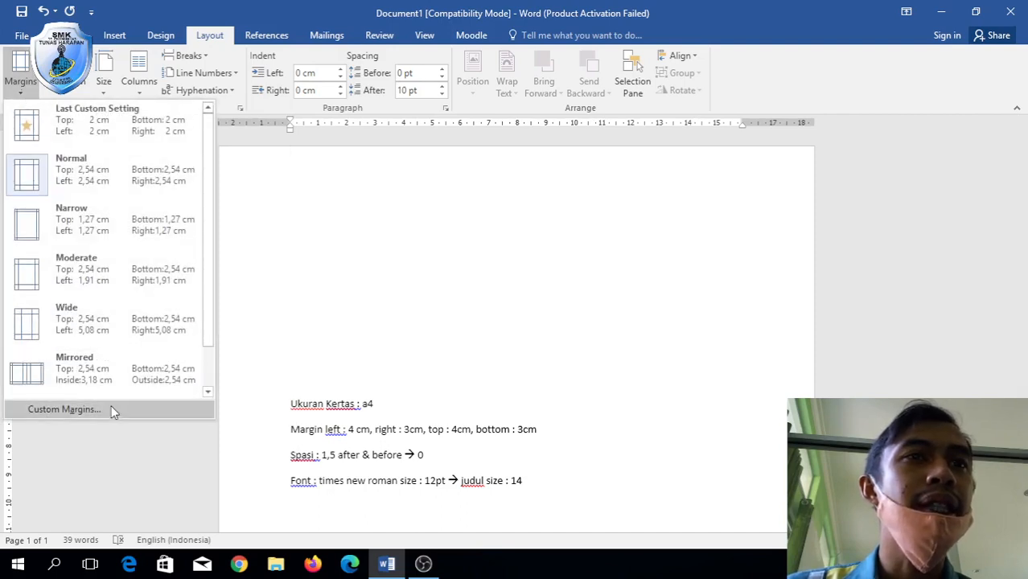
# Apply custom margins: top 4, bottom 3, left 4, right 3 cm, gutter 1 cm.
pyautogui.click(64, 409)
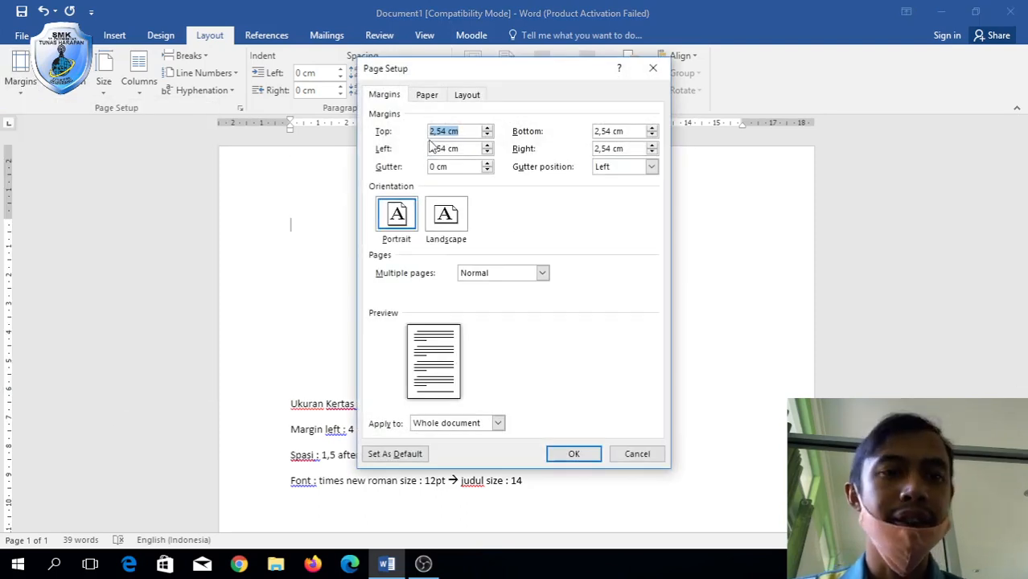
pyautogui.write('4')
pyautogui.press('Tab')
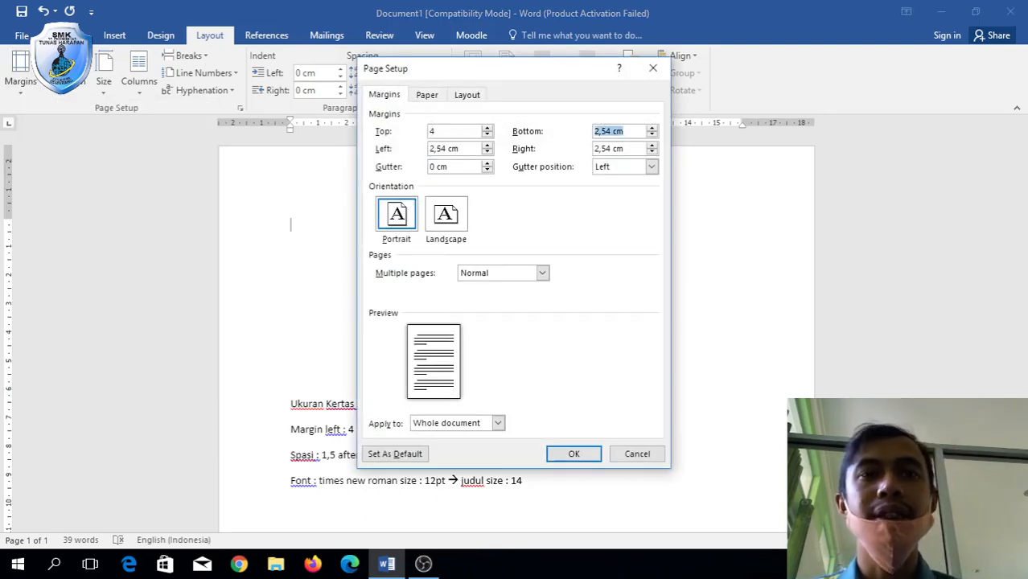
pyautogui.write('3')
pyautogui.press('Tab')
pyautogui.write('4')
pyautogui.press('Tab')
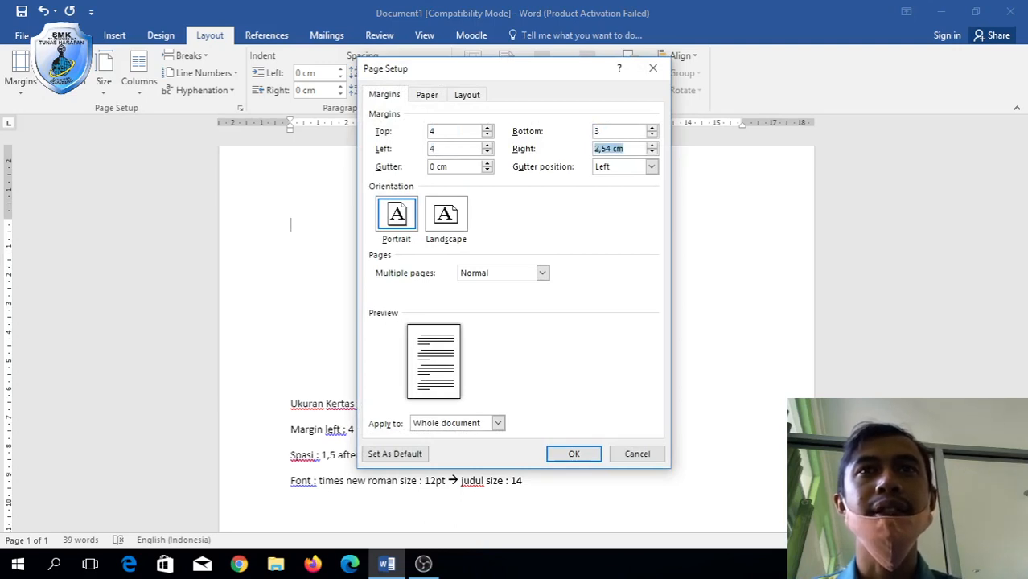
pyautogui.write('3')
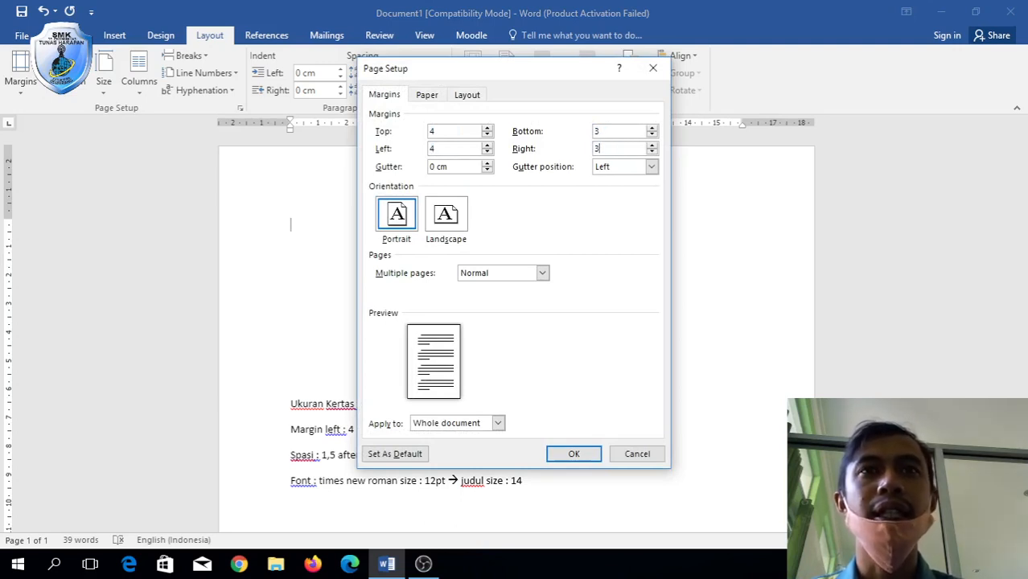
pyautogui.click(431, 167)
pyautogui.write('1')
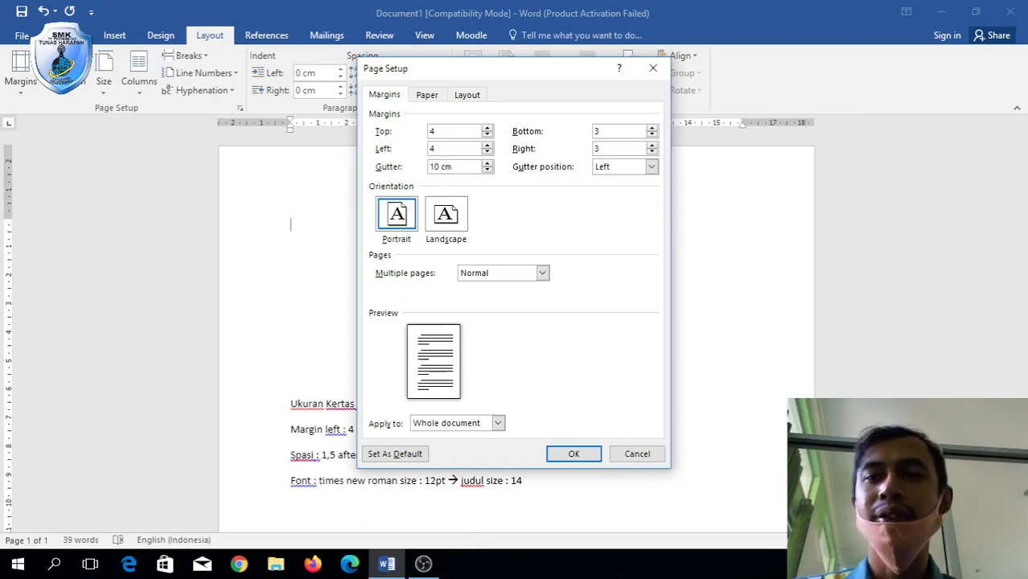
pyautogui.press('Delete')
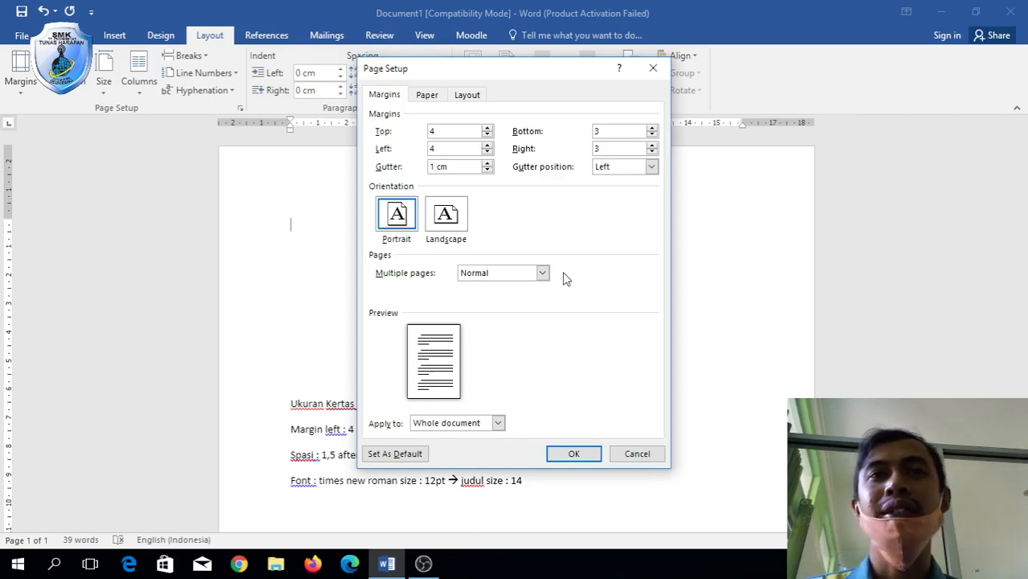
pyautogui.click(573, 455)
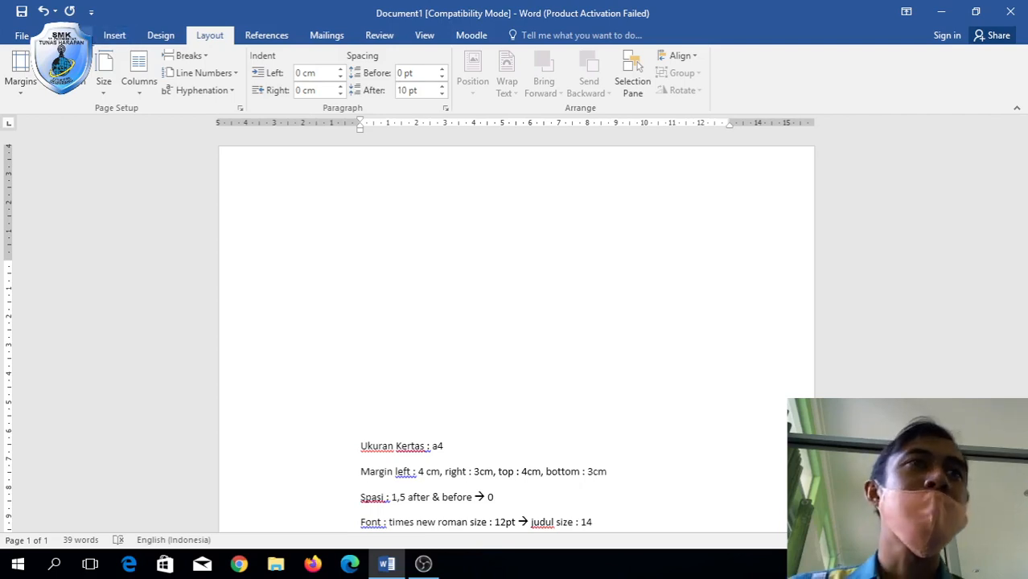
# Set the font to Times New Roman, size 12.
pyautogui.click(81, 35)
pyautogui.click(218, 61)
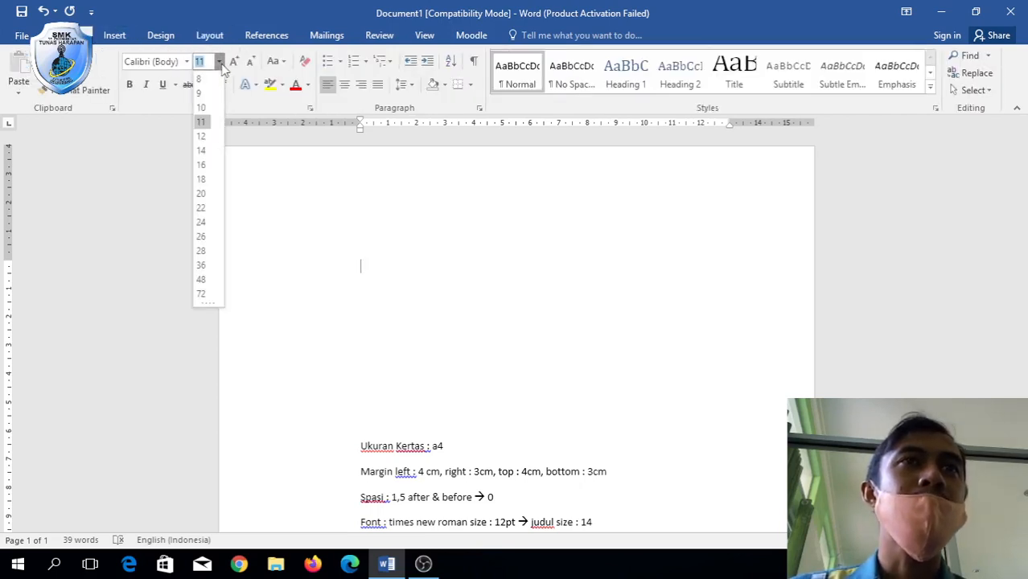
pyautogui.click(208, 138)
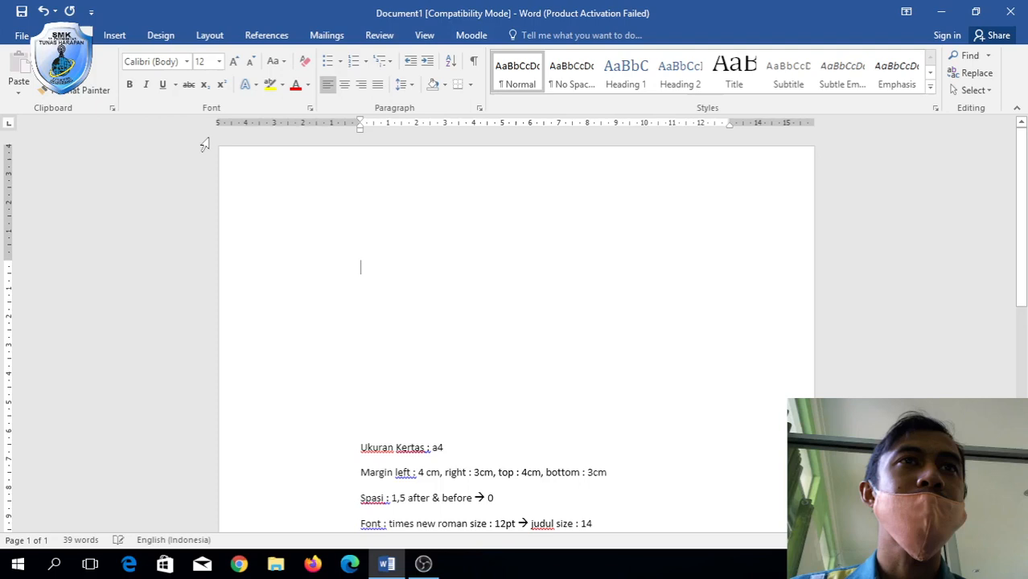
pyautogui.click(186, 62)
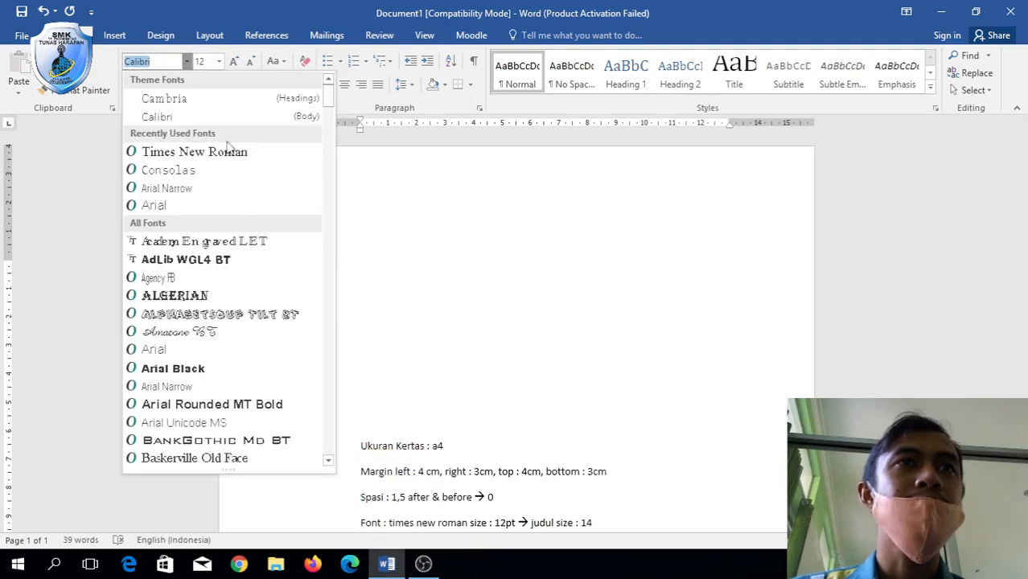
pyautogui.click(195, 151)
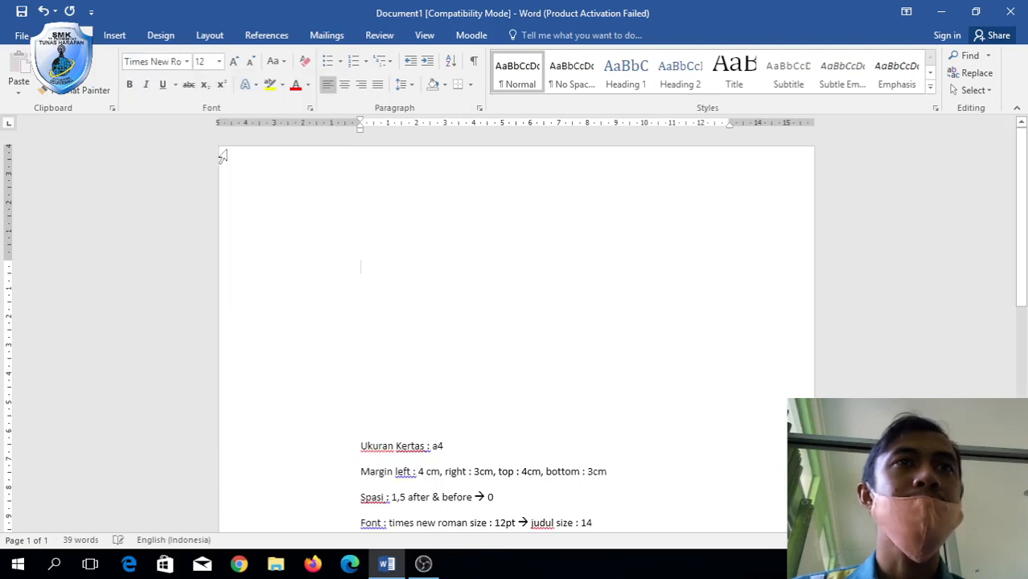
# Set paragraph line spacing to 1,5 lines with 0 pt space after.
pyautogui.rightClick(373, 267)
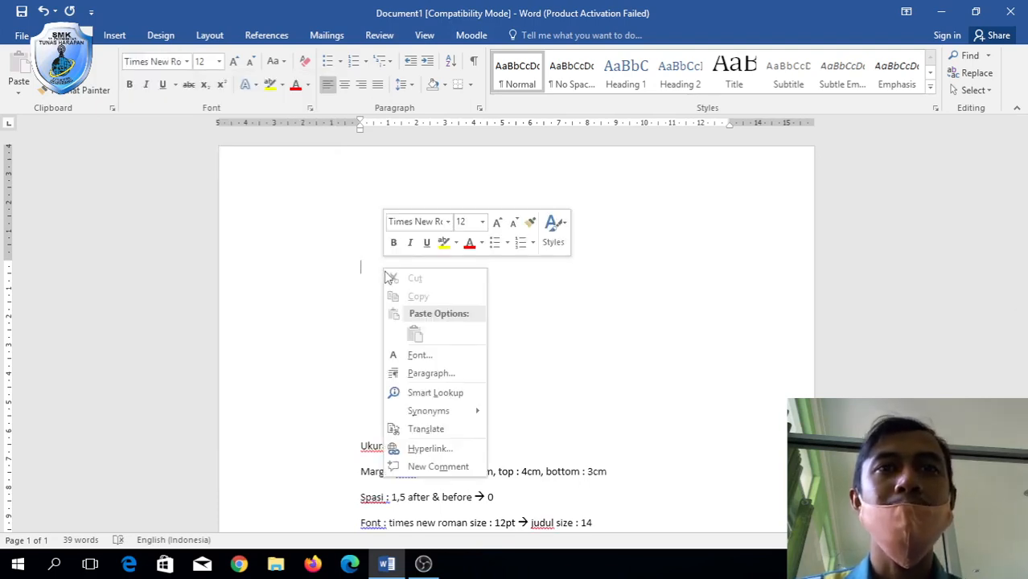
pyautogui.click(430, 373)
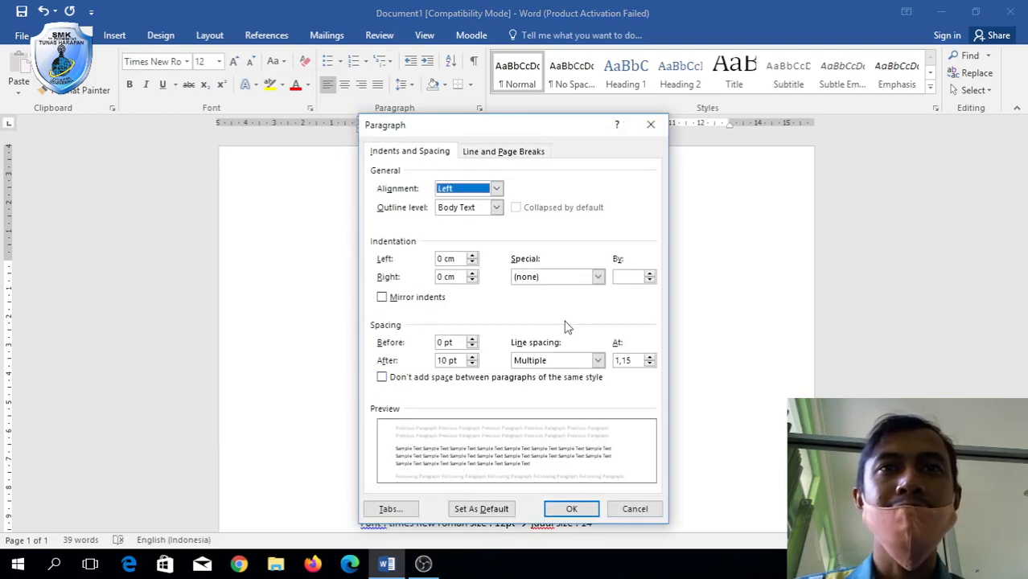
pyautogui.click(599, 361)
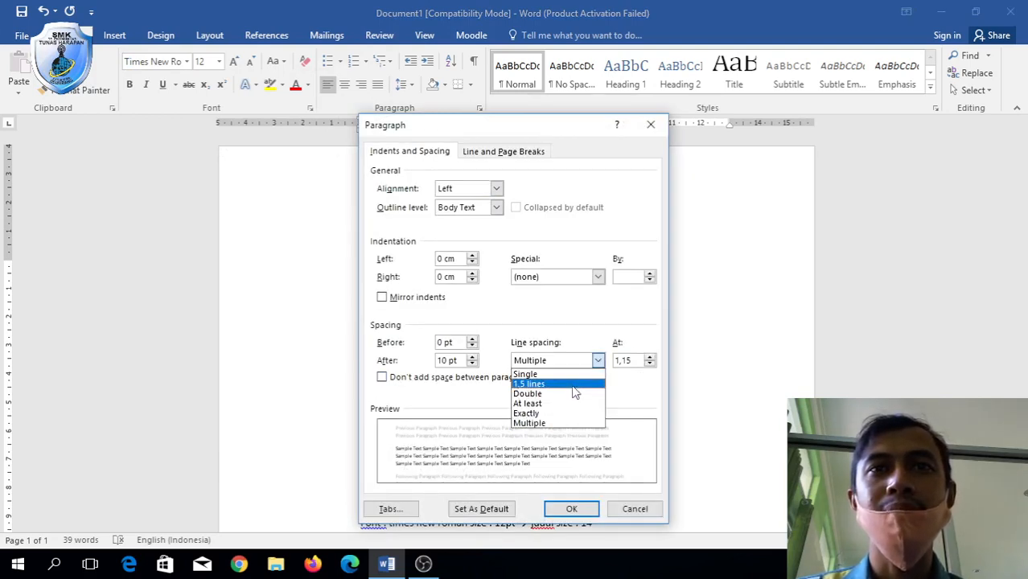
pyautogui.click(576, 385)
pyautogui.click(444, 360)
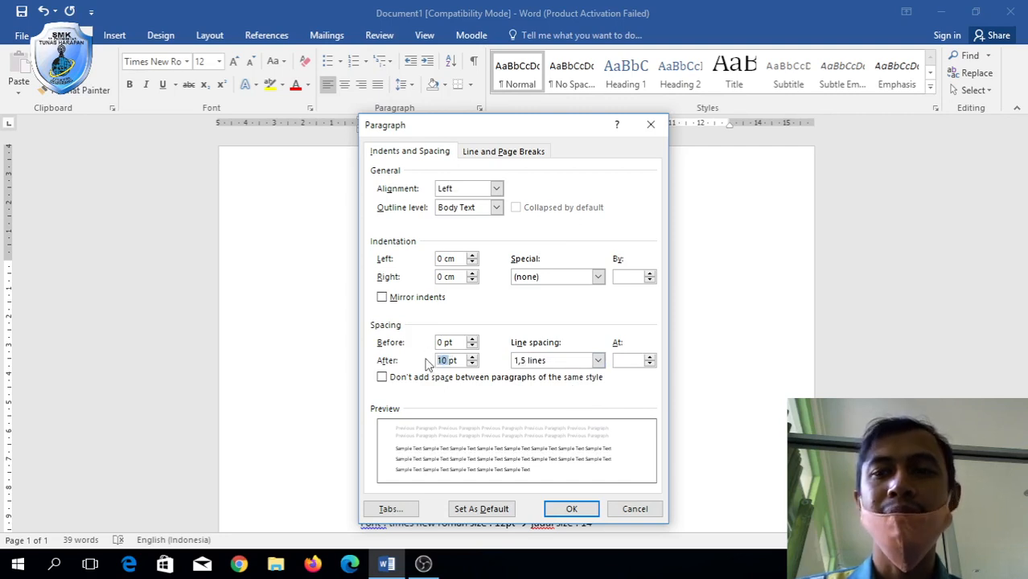
pyautogui.press('BackSpace')
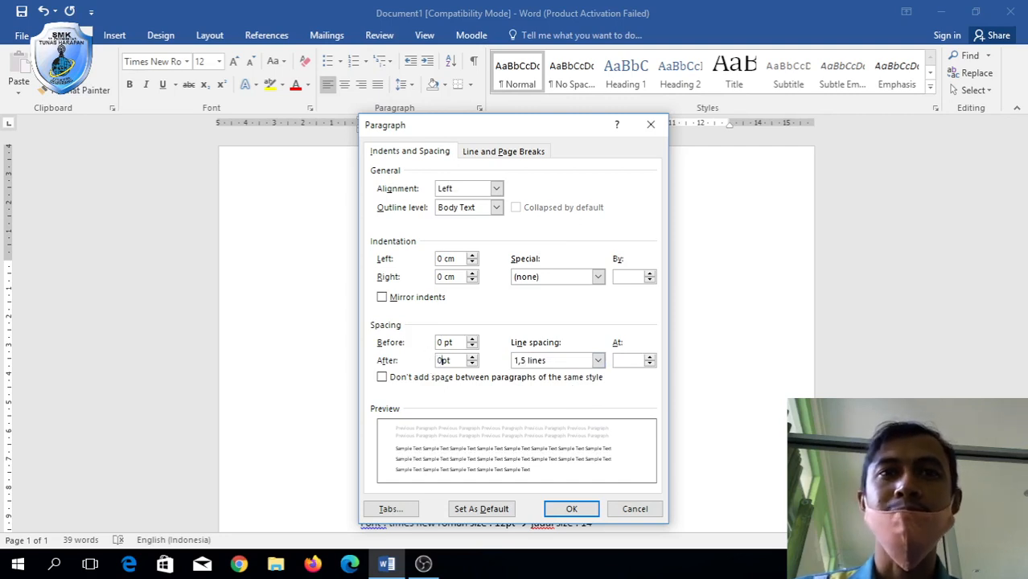
pyautogui.click(572, 509)
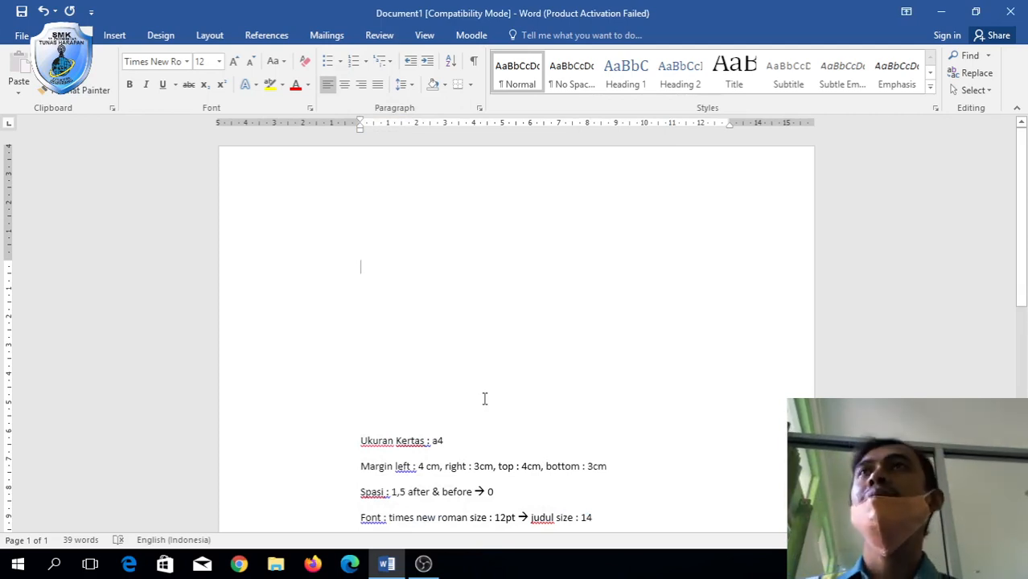
# Type the title lines 'LAPORAN PKL' and 'MEBUAT WEBSITE MENGGUNKAN WORDPRESS' at the top.
pyautogui.write('LAPORAN P')
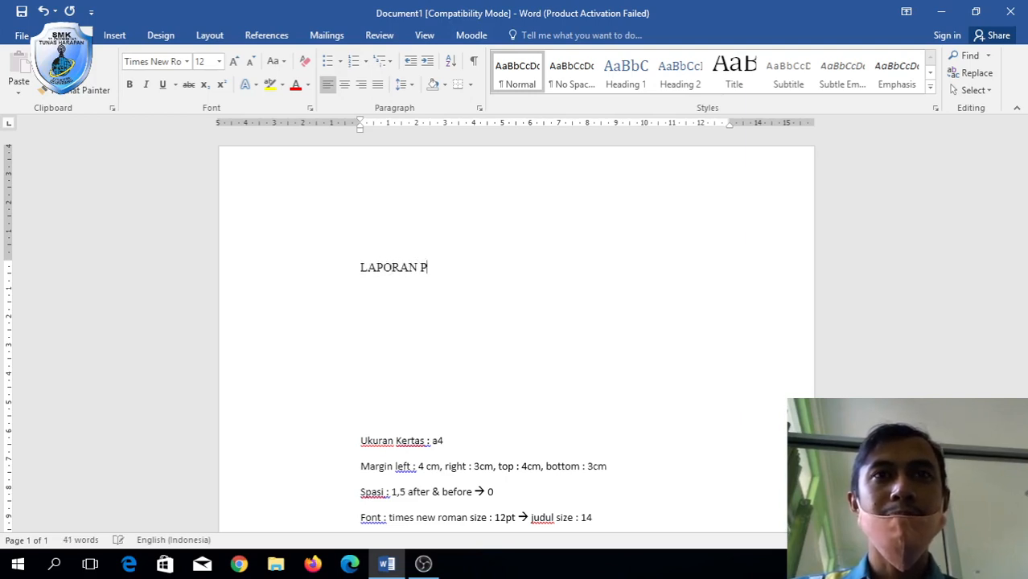
pyautogui.write('KL')
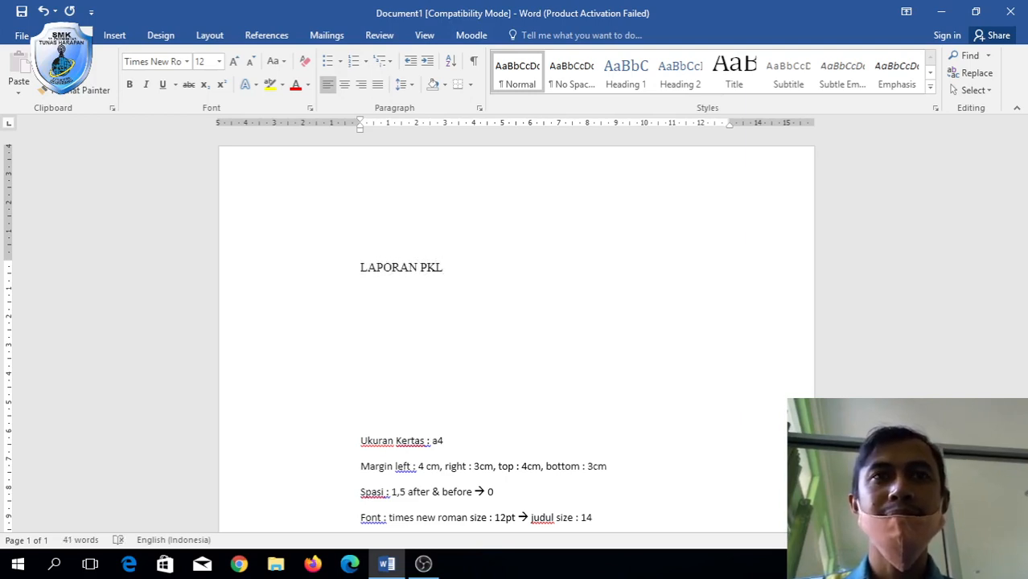
pyautogui.press('Return')
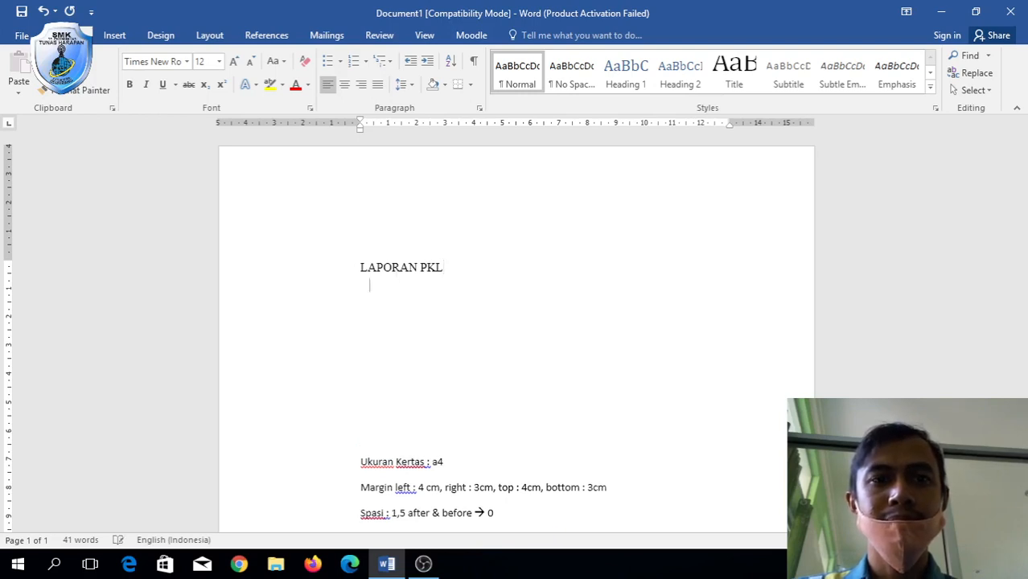
pyautogui.write('REKAYASA')
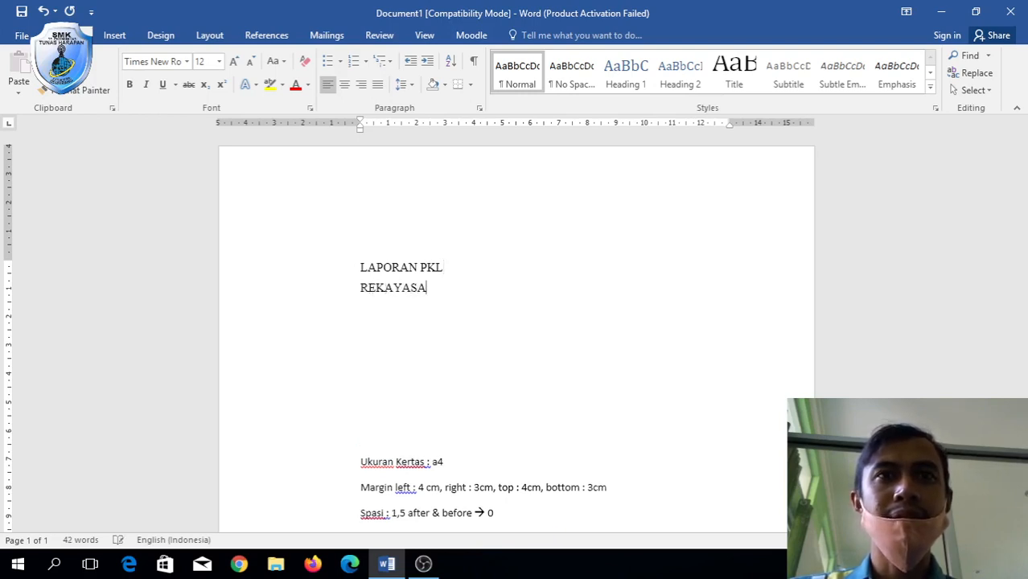
pyautogui.write(' PERANGKAT LUNA')
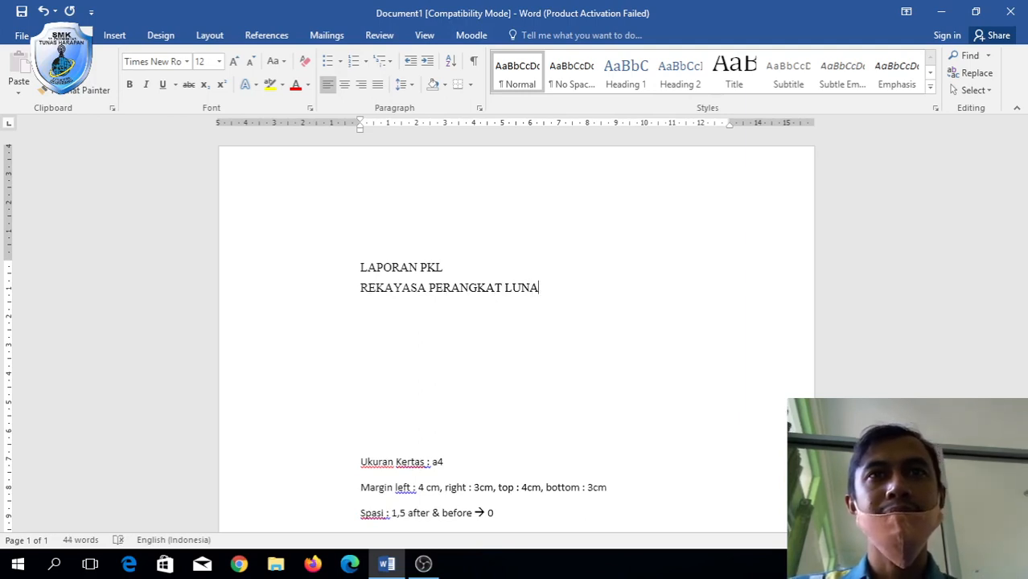
pyautogui.press('BackSpace')
pyautogui.press('BackSpace')
pyautogui.press('BackSpace')
pyautogui.press('BackSpace')
pyautogui.press('BackSpace')
pyautogui.press('BackSpace')
pyautogui.press('BackSpace')
pyautogui.press('BackSpace')
pyautogui.press('BackSpace')
pyautogui.press('BackSpace')
pyautogui.press('BackSpace')
pyautogui.press('BackSpace')
pyautogui.press('BackSpace')
pyautogui.press('BackSpace')
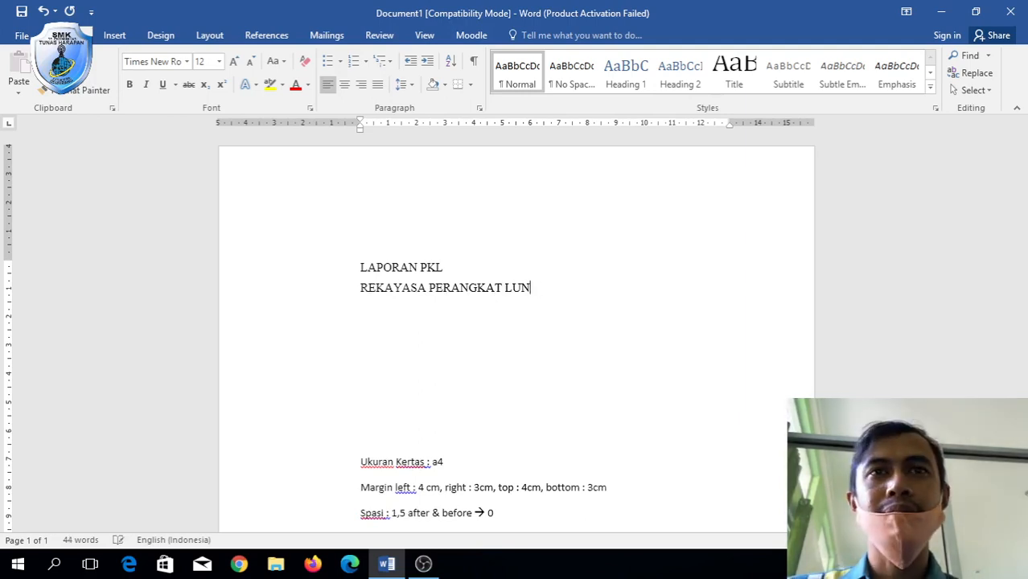
pyautogui.press('BackSpace')
pyautogui.press('BackSpace')
pyautogui.press('BackSpace')
pyautogui.press('BackSpace')
pyautogui.press('BackSpace')
pyautogui.press('BackSpace')
pyautogui.press('BackSpace')
pyautogui.press('BackSpace')
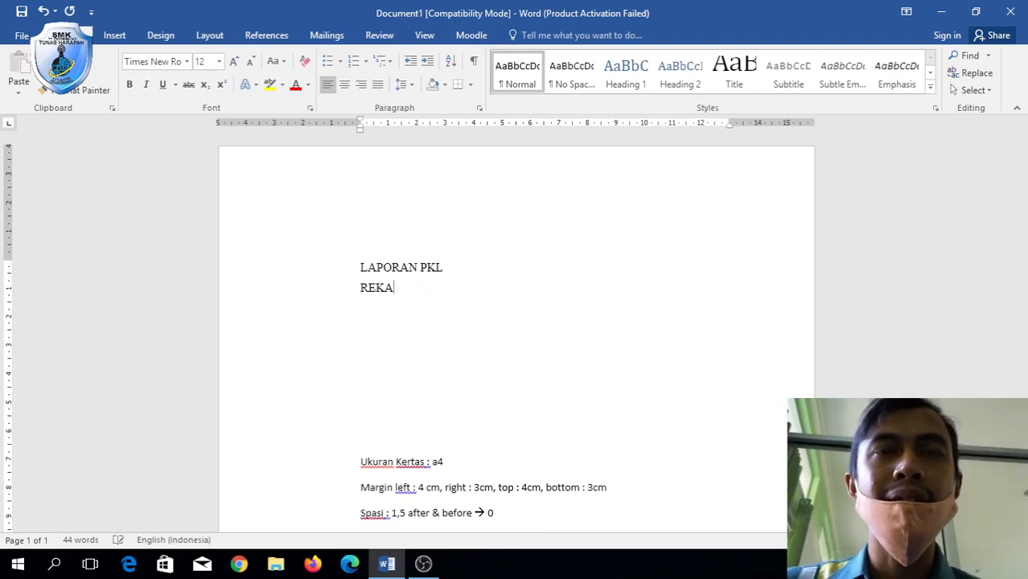
pyautogui.press('BackSpace')
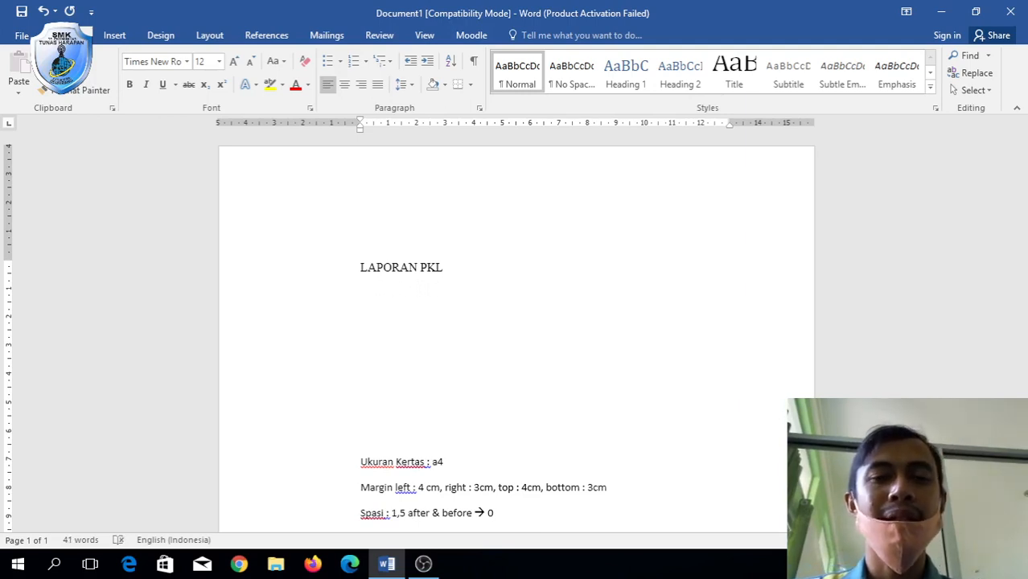
pyautogui.write('MEBUAT W')
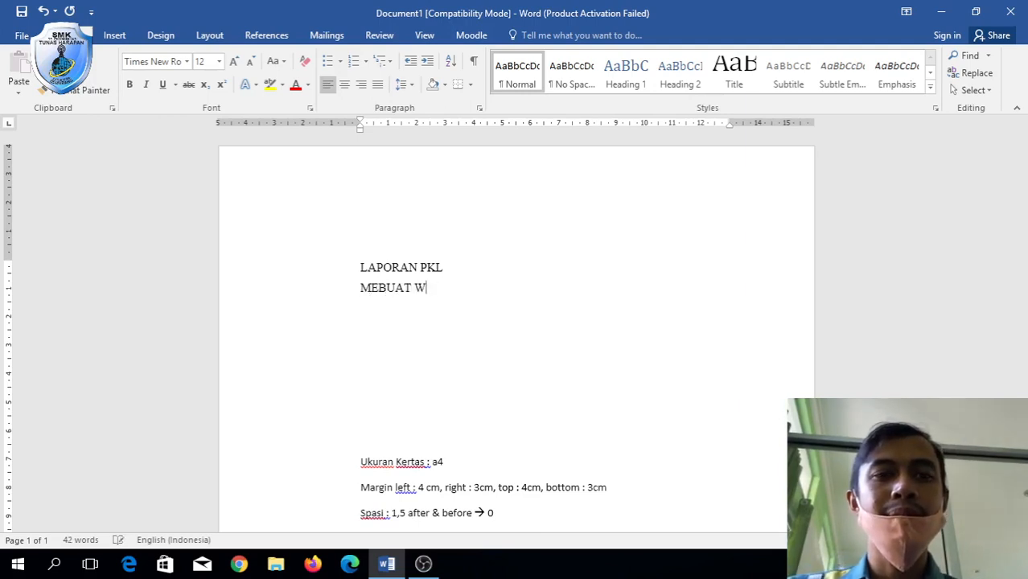
pyautogui.write('EB')
pyautogui.write('SITE')
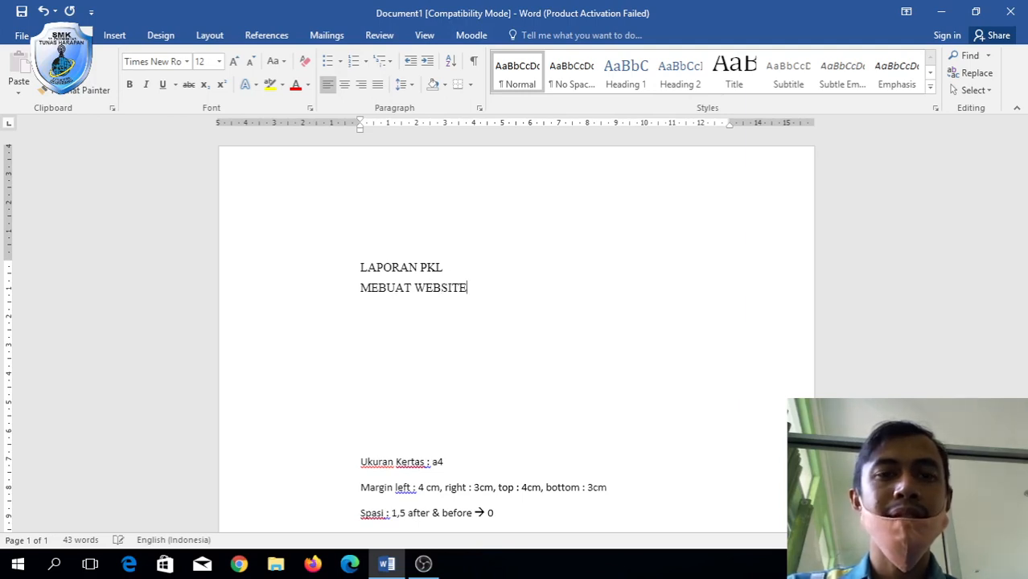
pyautogui.write(' MENGGUNKAN')
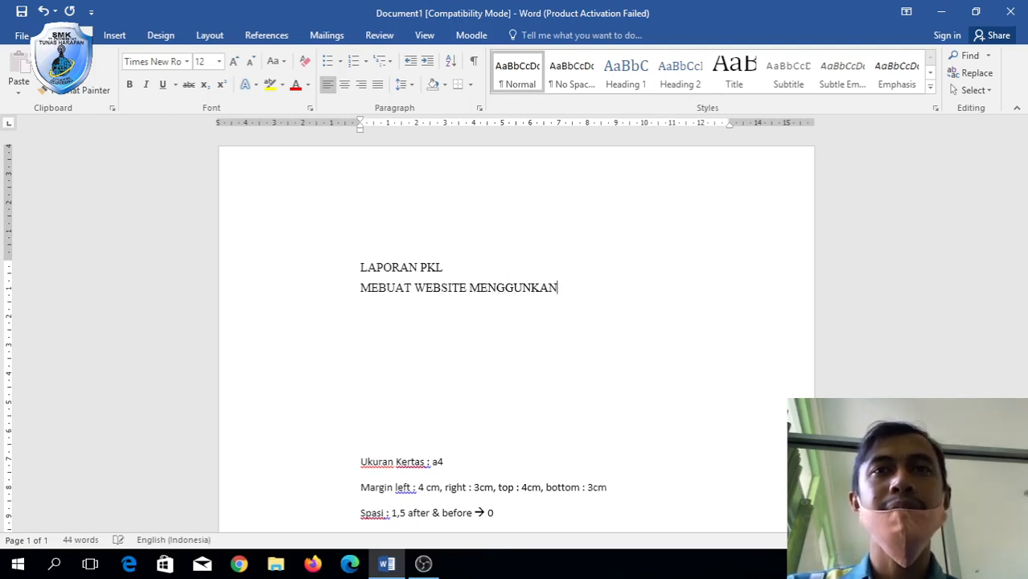
pyautogui.write(' WORDPRESS')
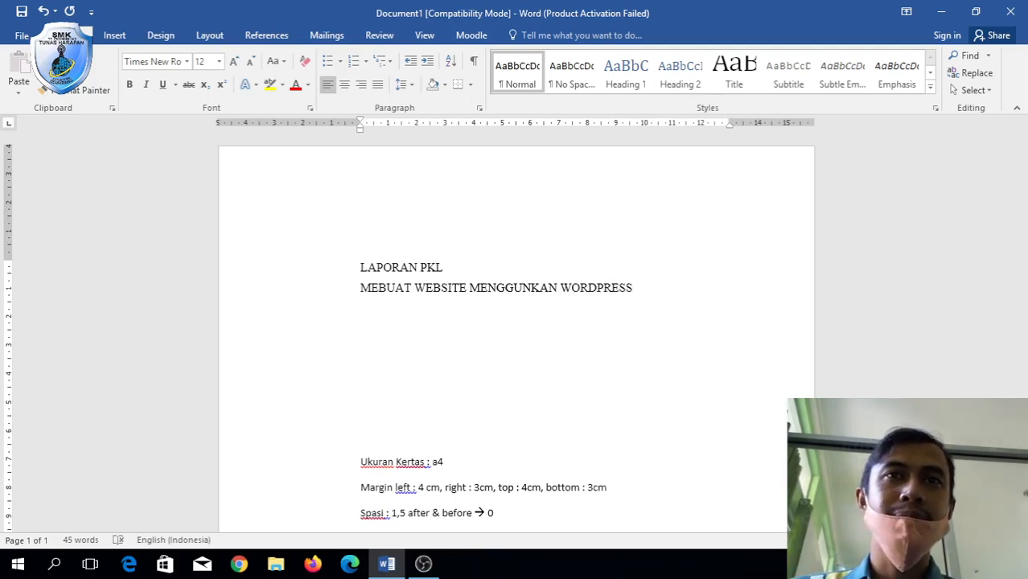
pyautogui.press('Return')
pyautogui.press('Return')
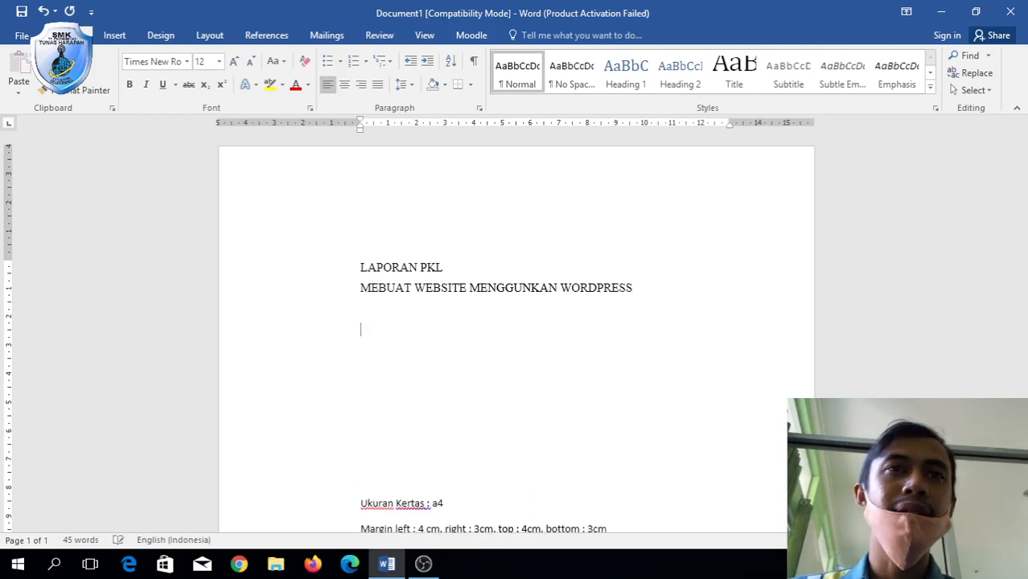
pyautogui.click(114, 35)
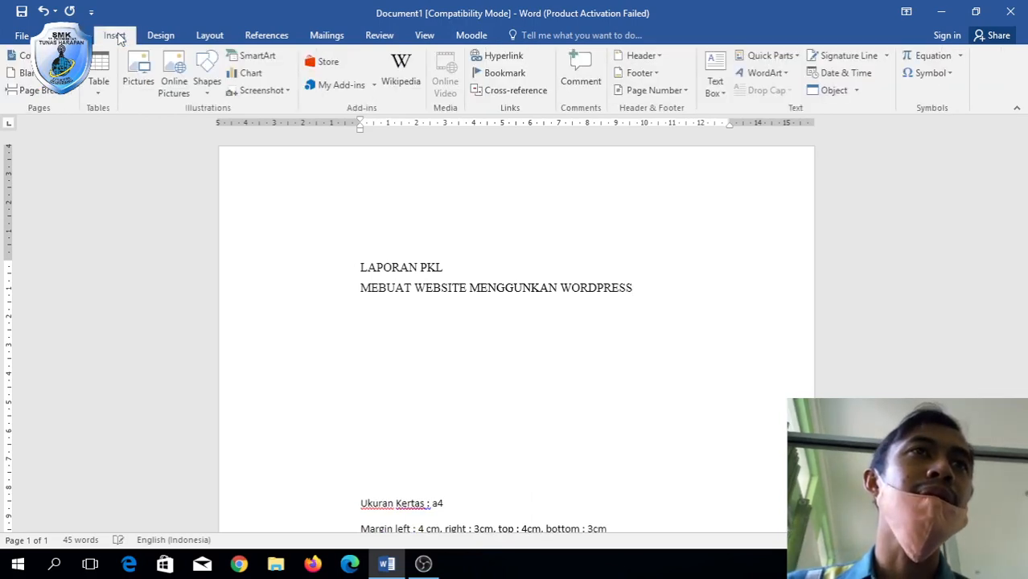
# Insert logo.png below the title and resize it to about 7,95 cm.
pyautogui.click(145, 69)
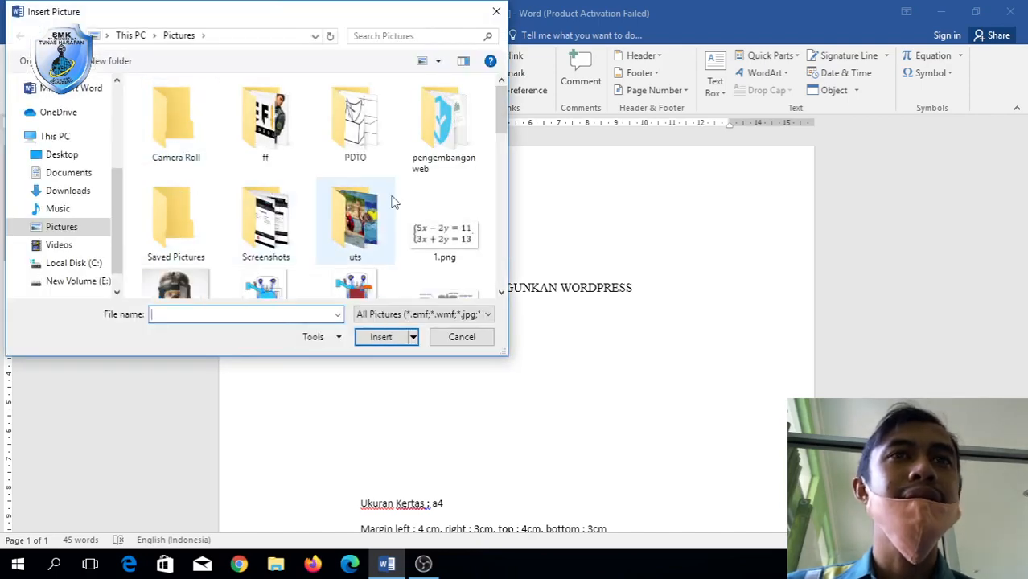
pyautogui.scroll(-6, 392, 203)
pyautogui.scroll(6, 391, 203)
pyautogui.scroll(-6, 392, 202)
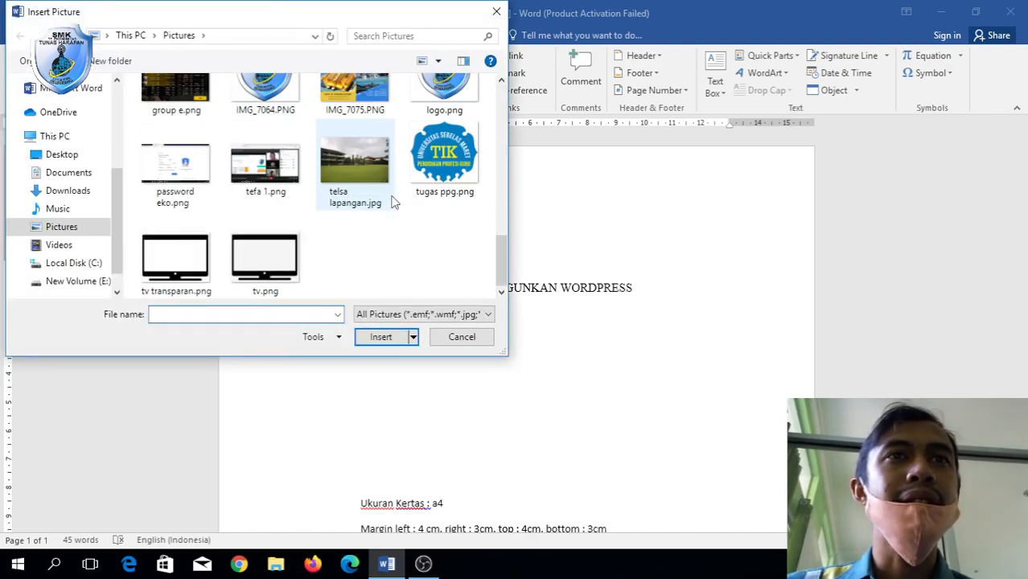
pyautogui.doubleClick(476, 100)
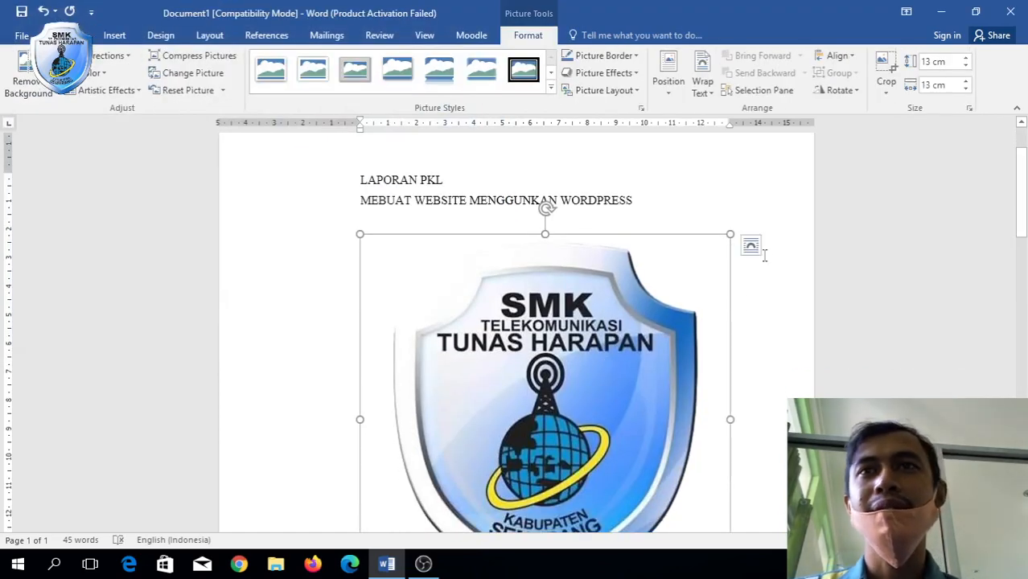
pyautogui.moveTo(730, 235); pyautogui.dragTo(535, 377)
# Centre the logo on the page and continue on the line below it.
pyautogui.scroll(-3, 684, 361)
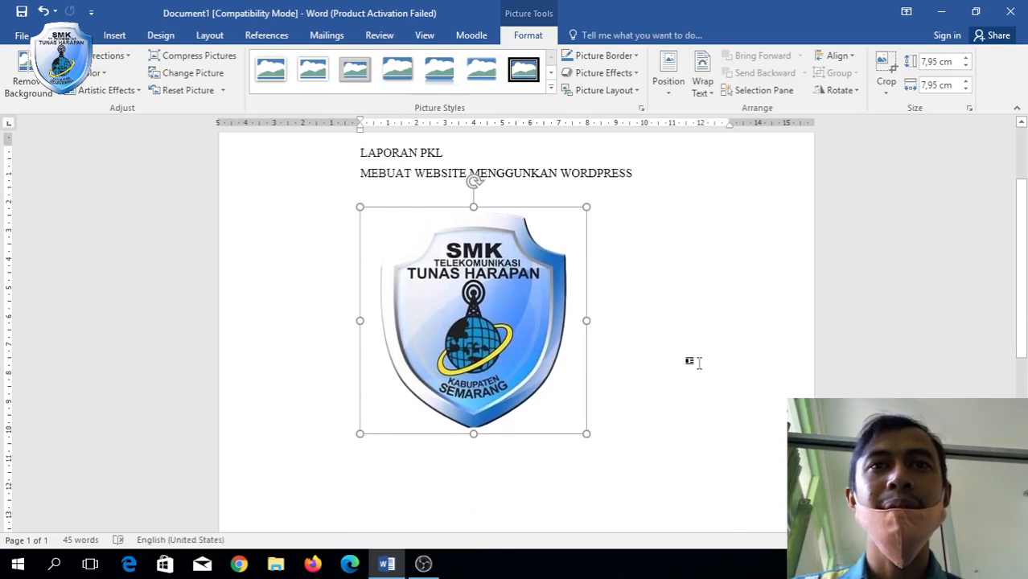
pyautogui.scroll(1, 698, 363)
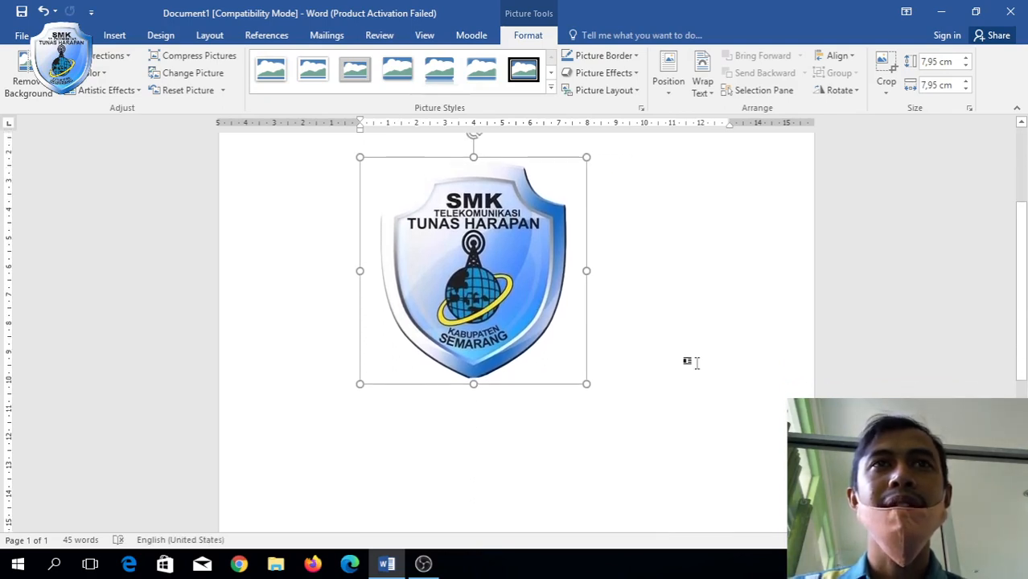
pyautogui.click(71, 36)
pyautogui.click(344, 84)
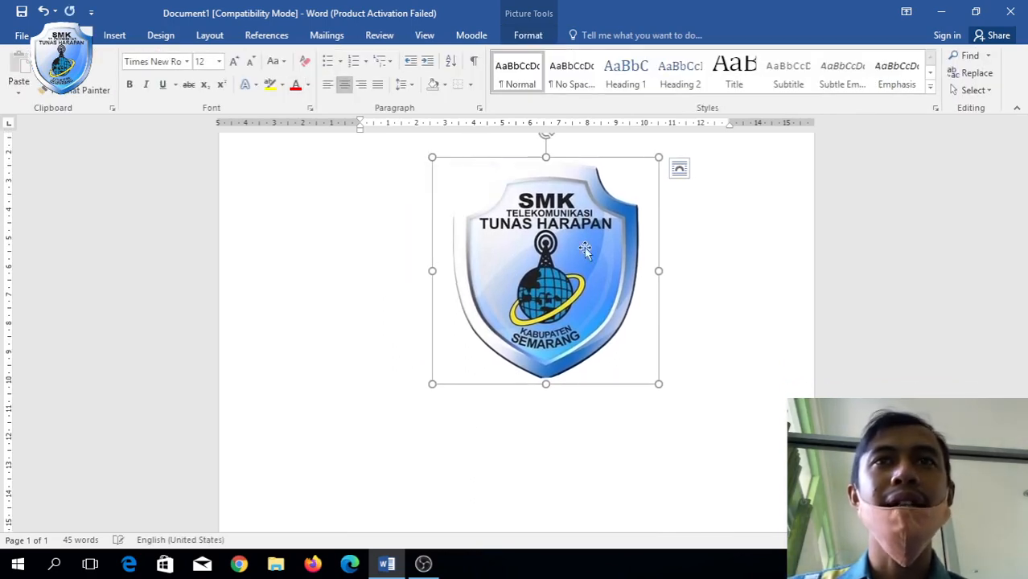
pyautogui.scroll(2, 730, 265)
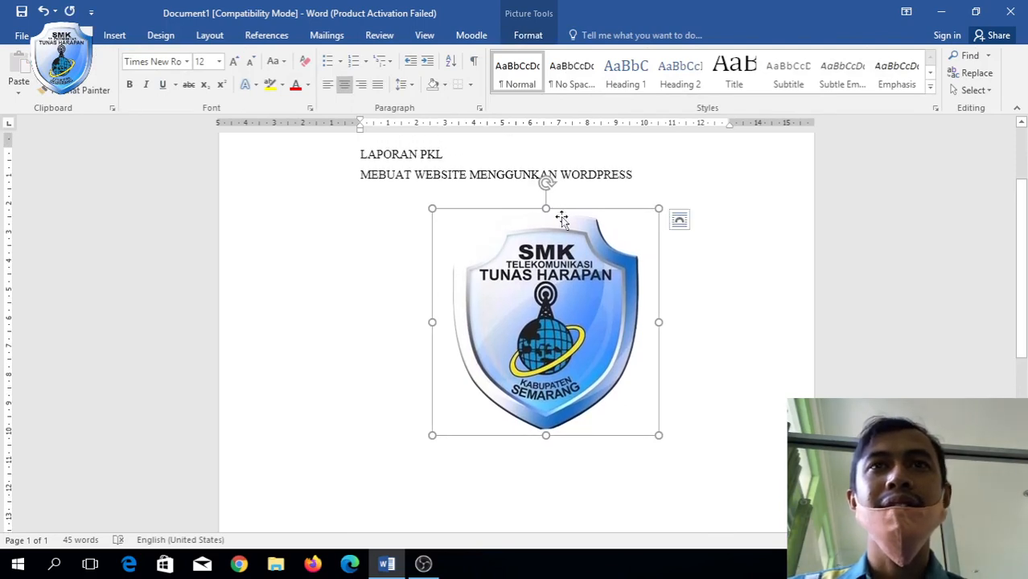
pyautogui.click(707, 413)
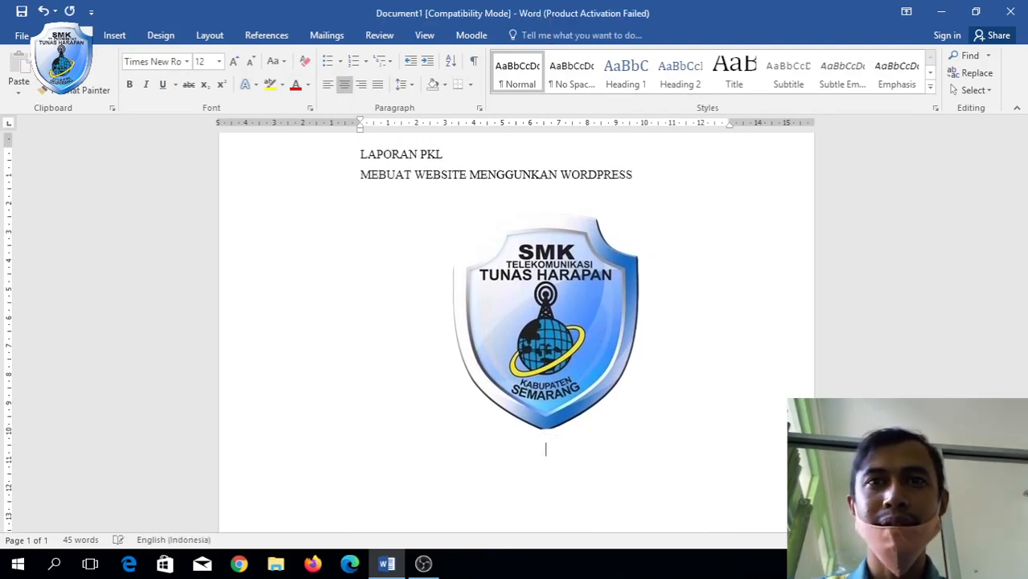
# Type 'Disusun Oleh :' under the logo and start a justified empty line beneath it.
pyautogui.write('Di')
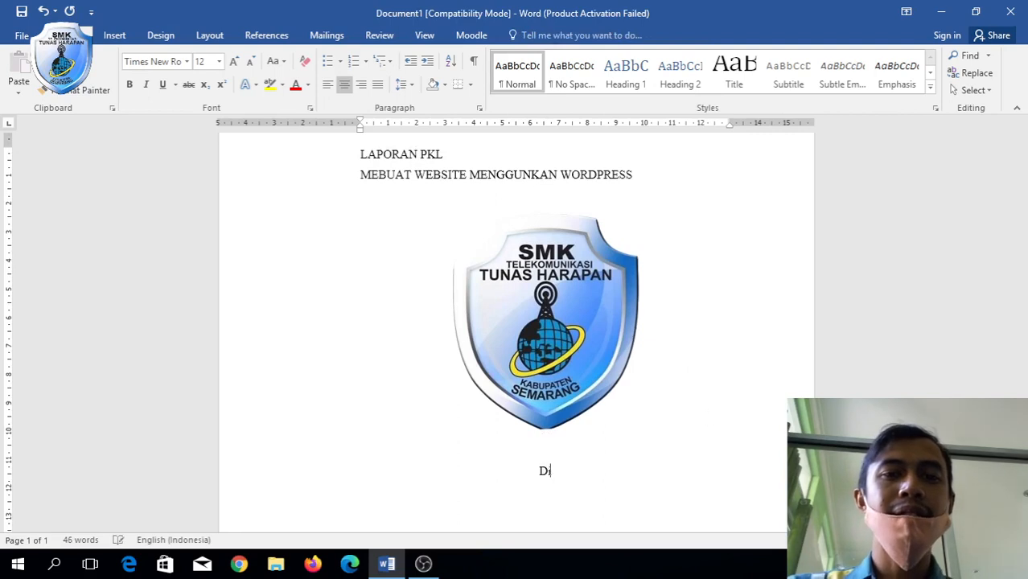
pyautogui.write('susun Ole')
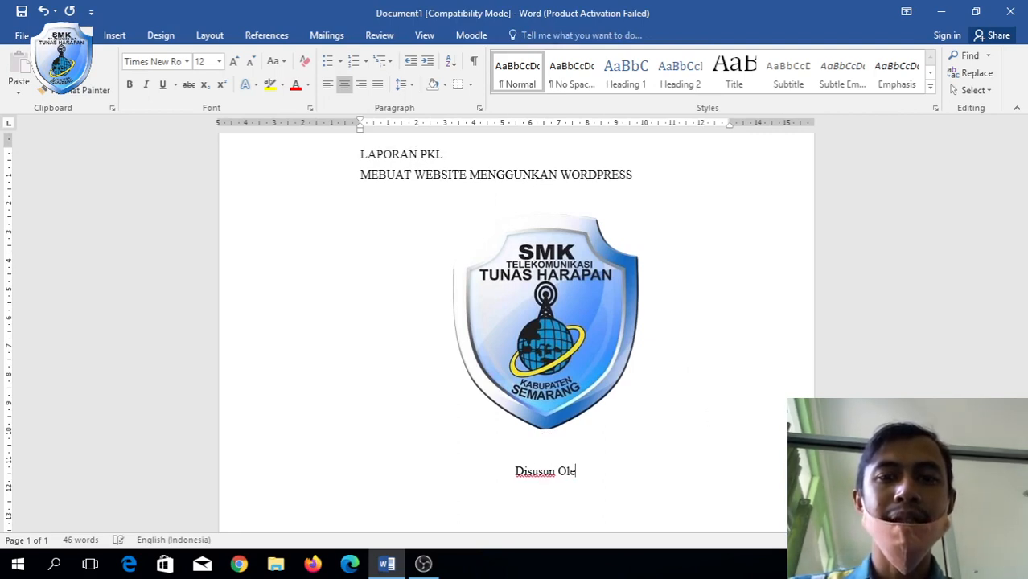
pyautogui.press('BackSpace')
pyautogui.write('h')
pyautogui.press('BackSpace')
pyautogui.press('BackSpace')
pyautogui.press('BackSpace')
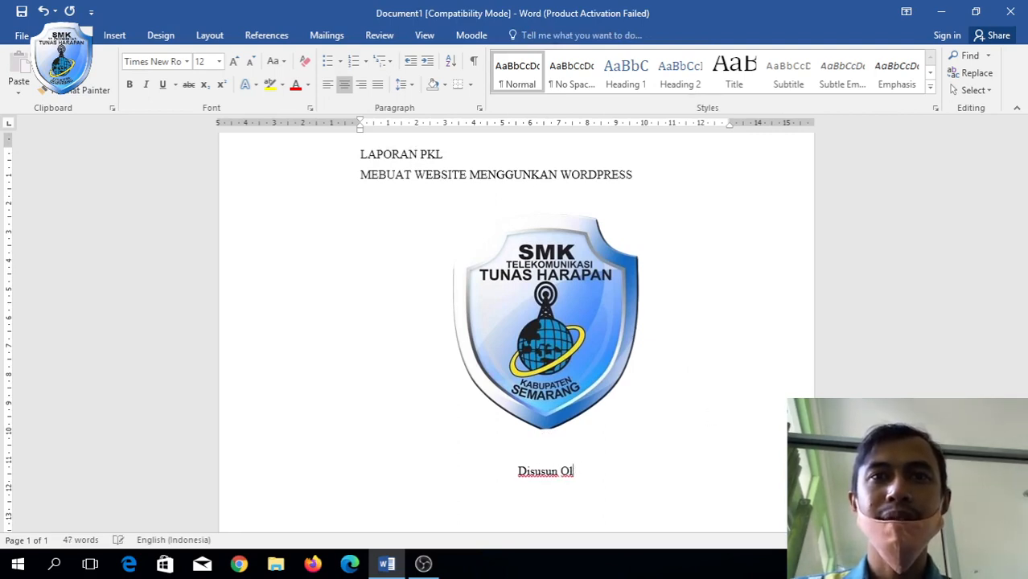
pyautogui.write('e')
pyautogui.press('BackSpace')
pyautogui.write('leh :')
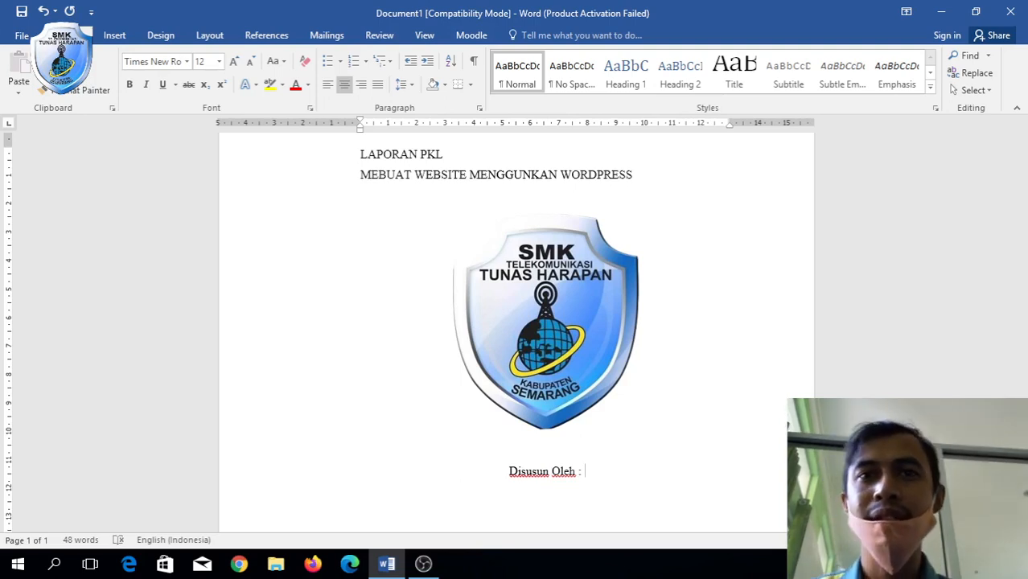
pyautogui.press('Return')
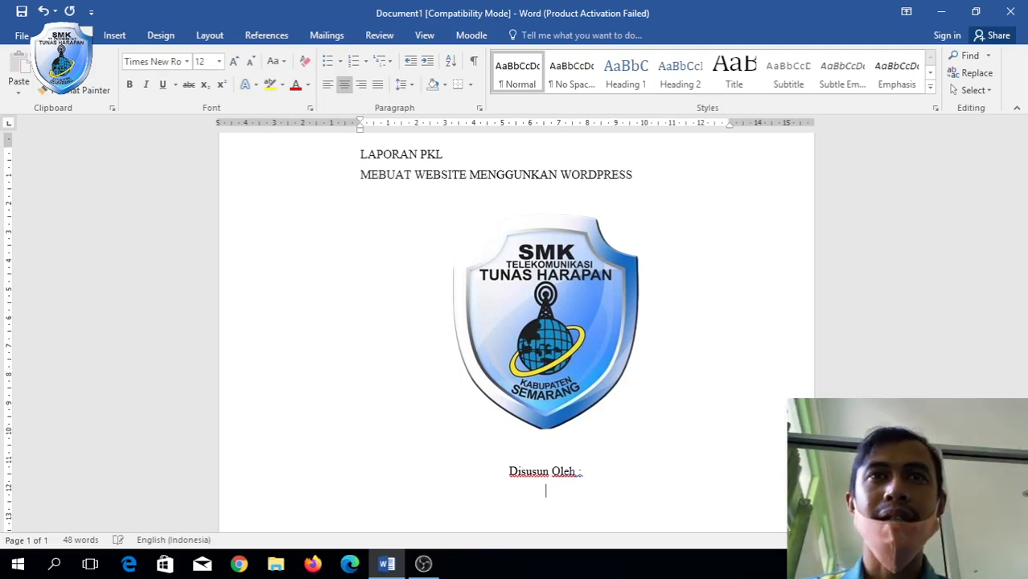
pyautogui.click(376, 87)
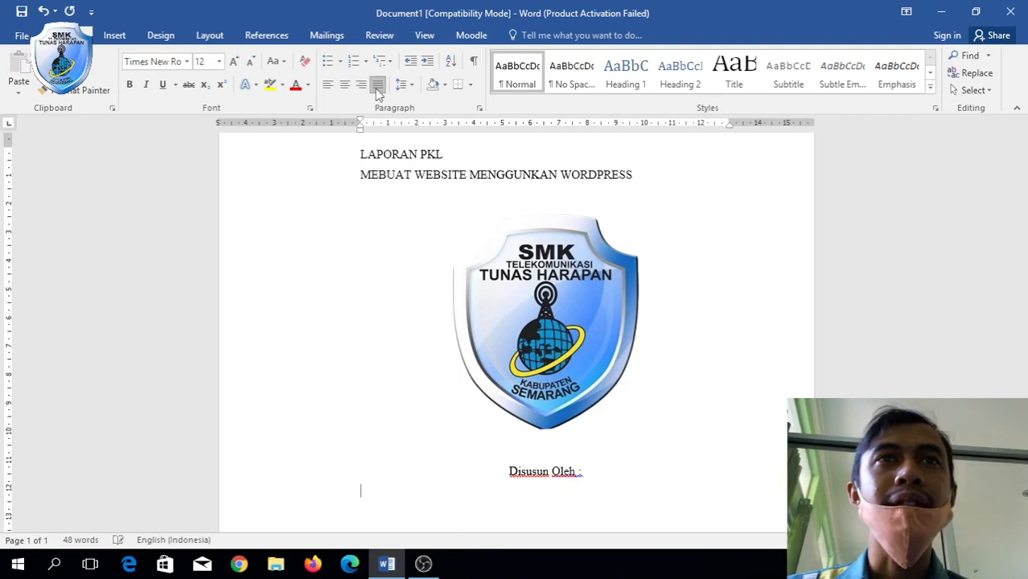
# Add tab-aligned 'Nama', 'NIS' and 'Jurusan' labels, each followed by a colon.
pyautogui.press('Tab')
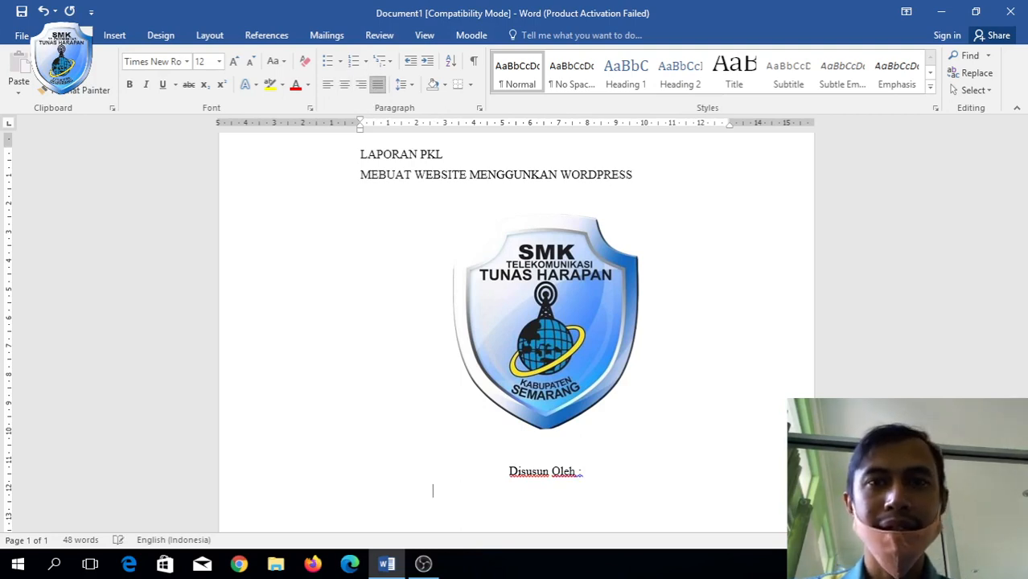
pyautogui.write('Nama')
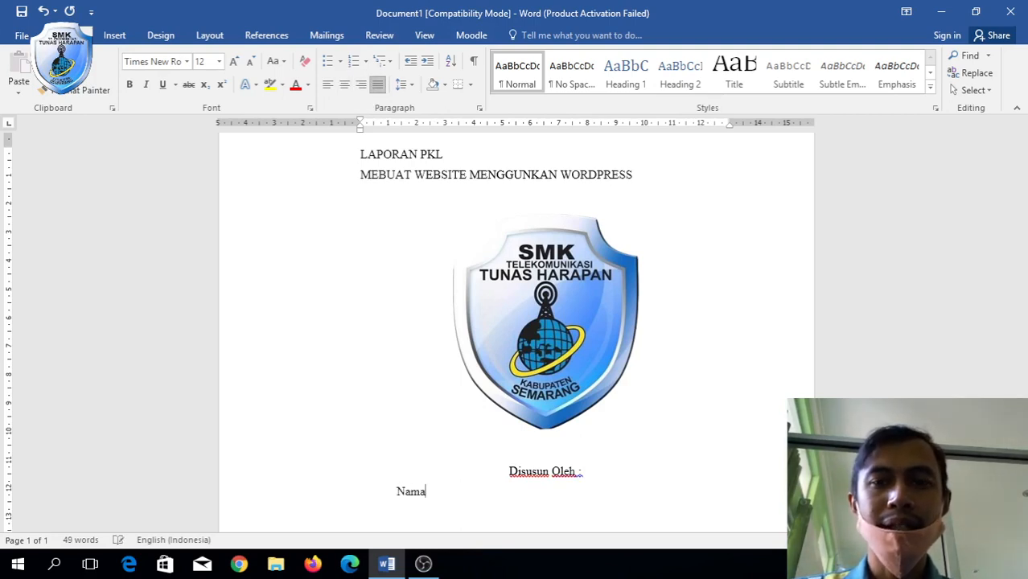
pyautogui.press('Tab')
pyautogui.write(':')
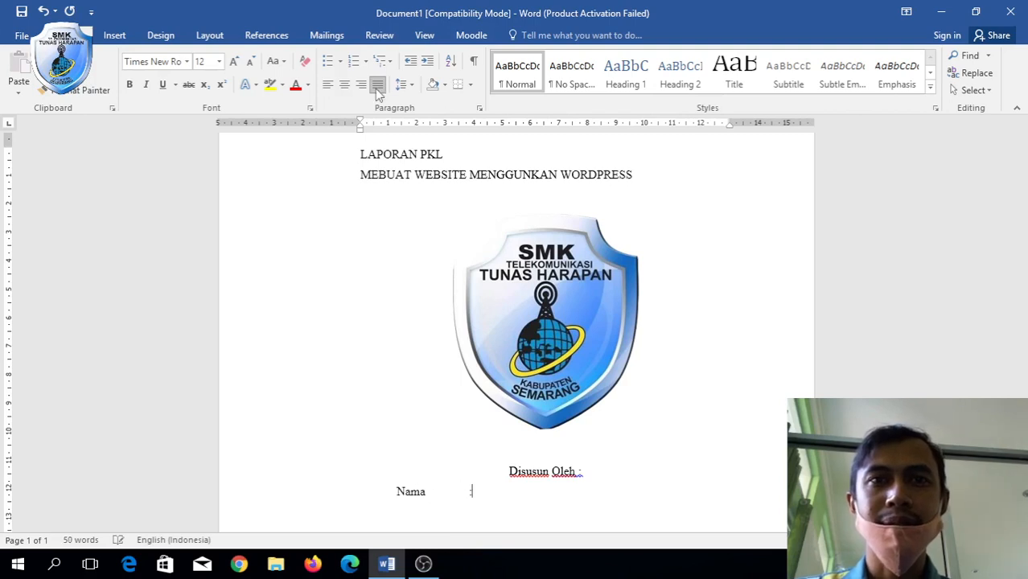
pyautogui.press('Return')
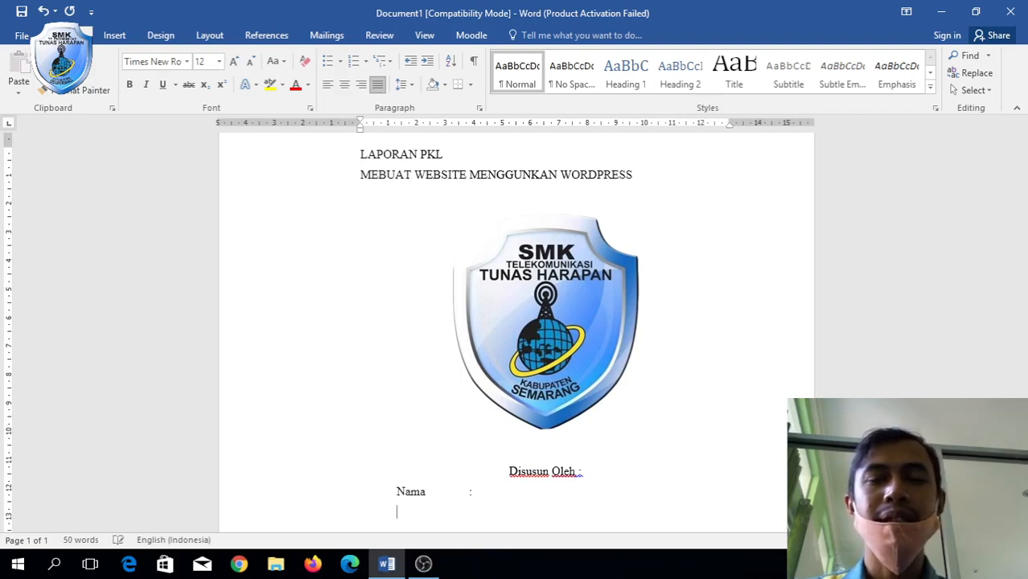
pyautogui.write('NIS')
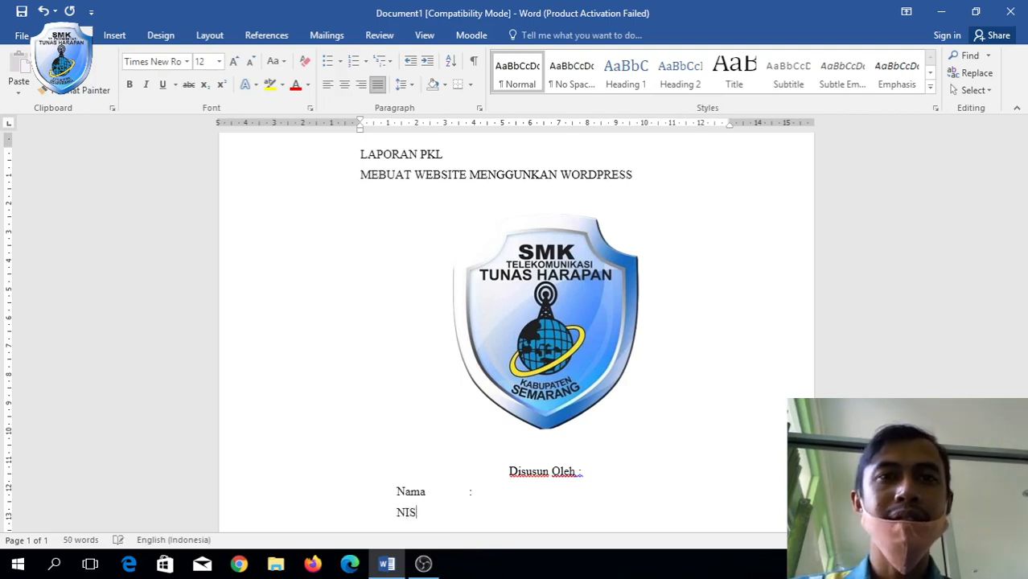
pyautogui.press('Tab')
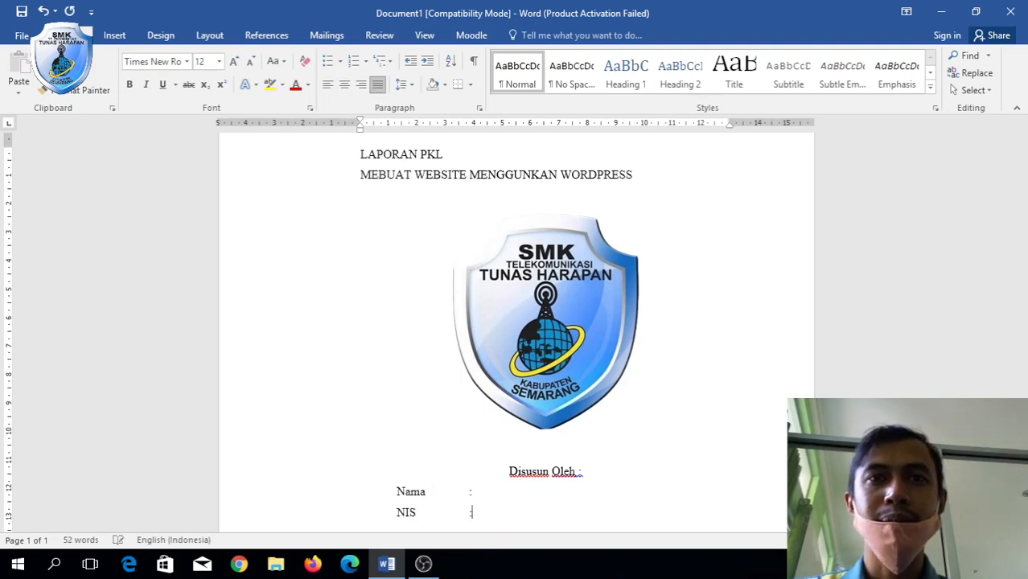
pyautogui.write(':')
pyautogui.press('Return')
pyautogui.press('Tab')
pyautogui.write('Jurusa')
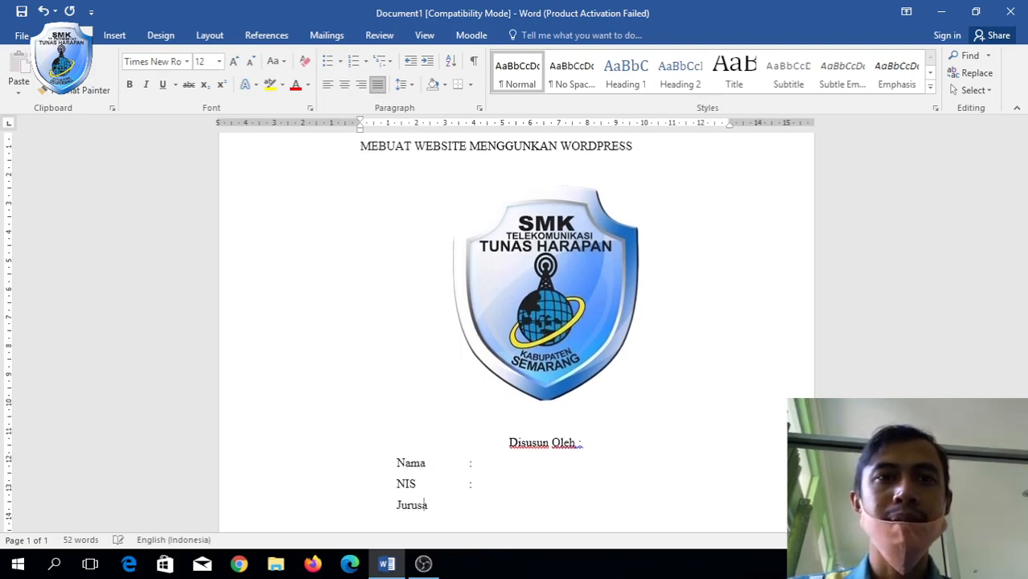
pyautogui.write('n')
pyautogui.press('Tab')
pyautogui.write(':')
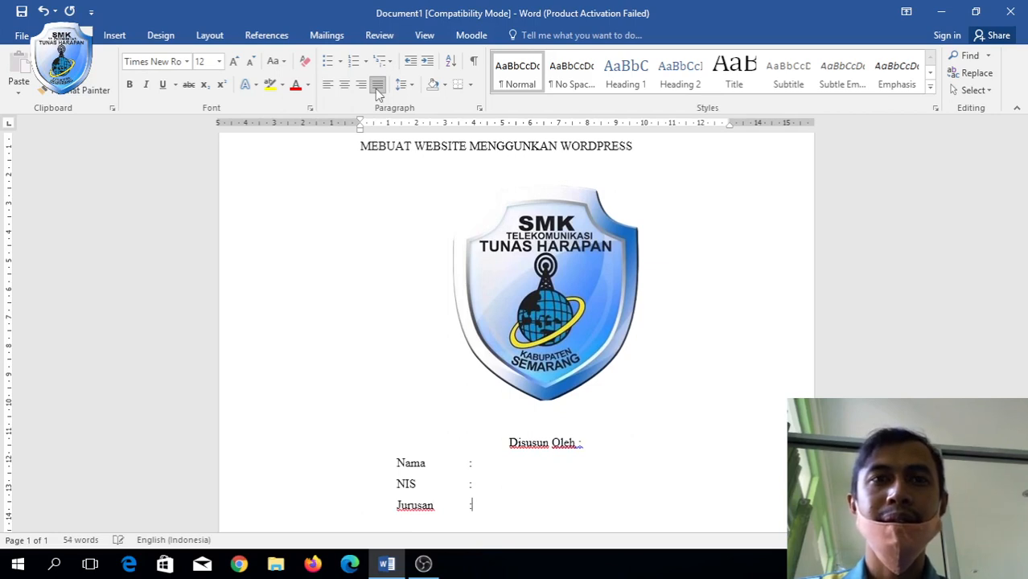
# Fill in the student's name, NIS number and the major 'Rekayasa Perangkat Lunas'.
pyautogui.press('Up')
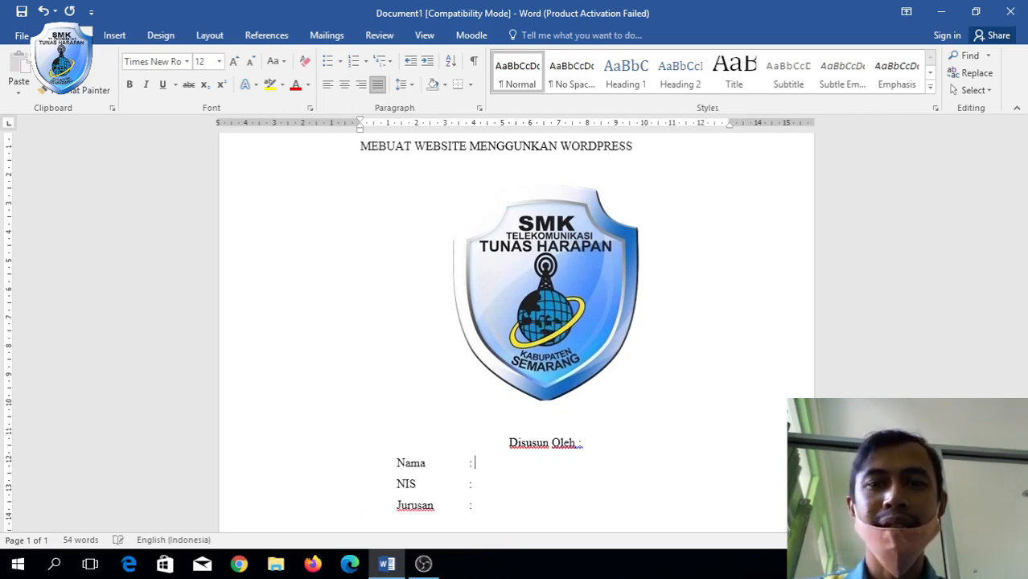
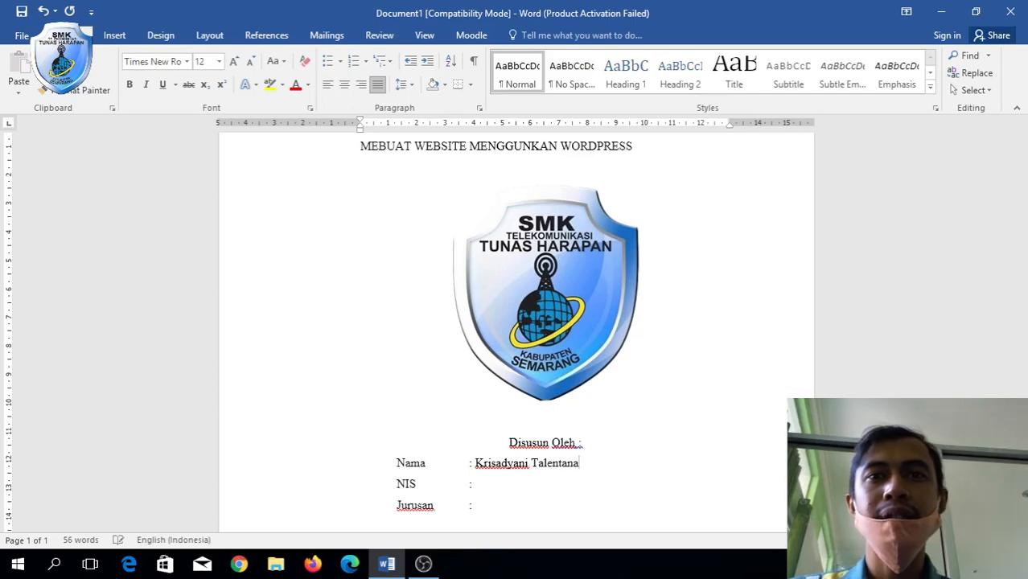
pyautogui.press('Down')
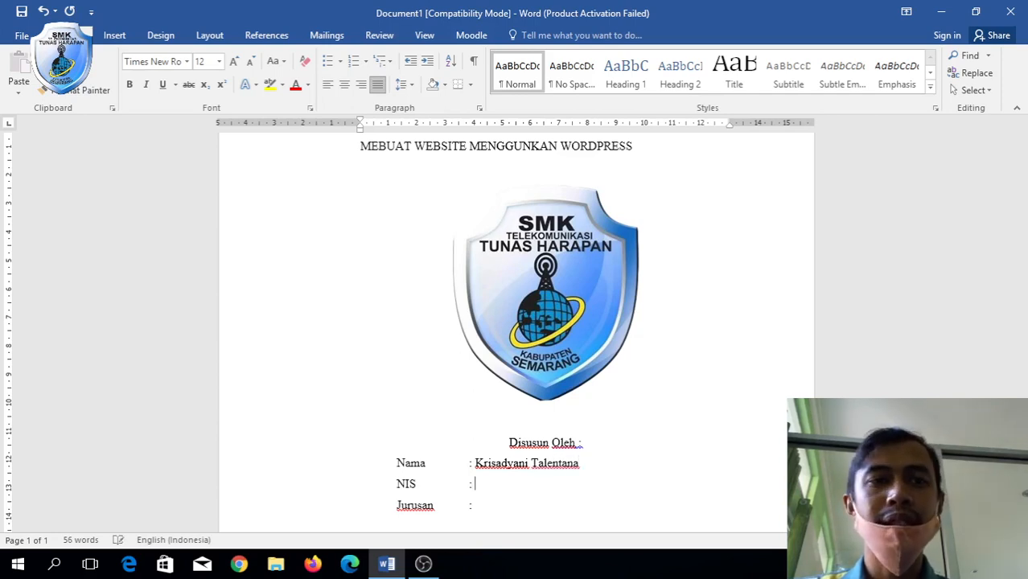
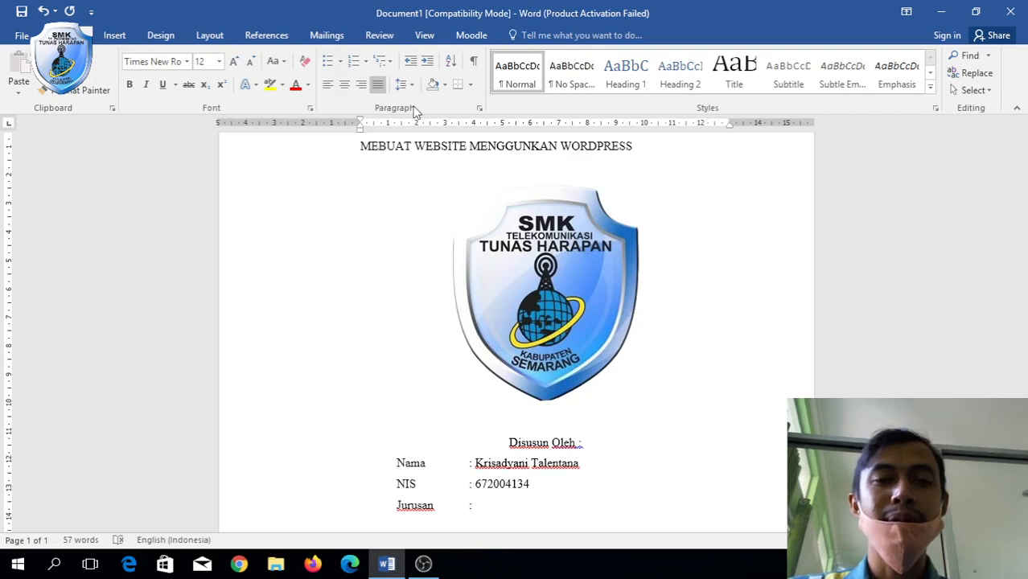
pyautogui.write('Rekayas')
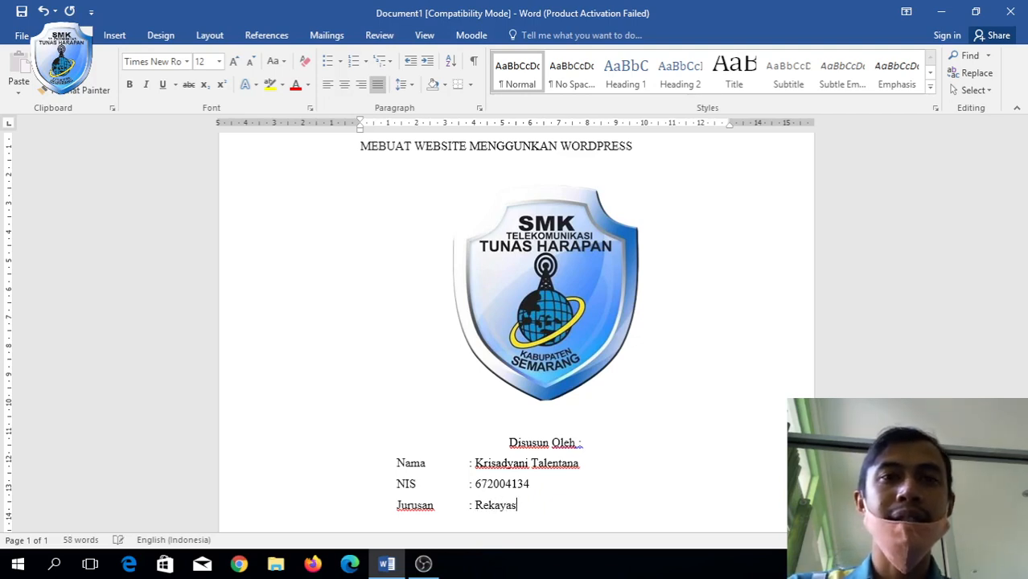
pyautogui.write('a Perangkat ')
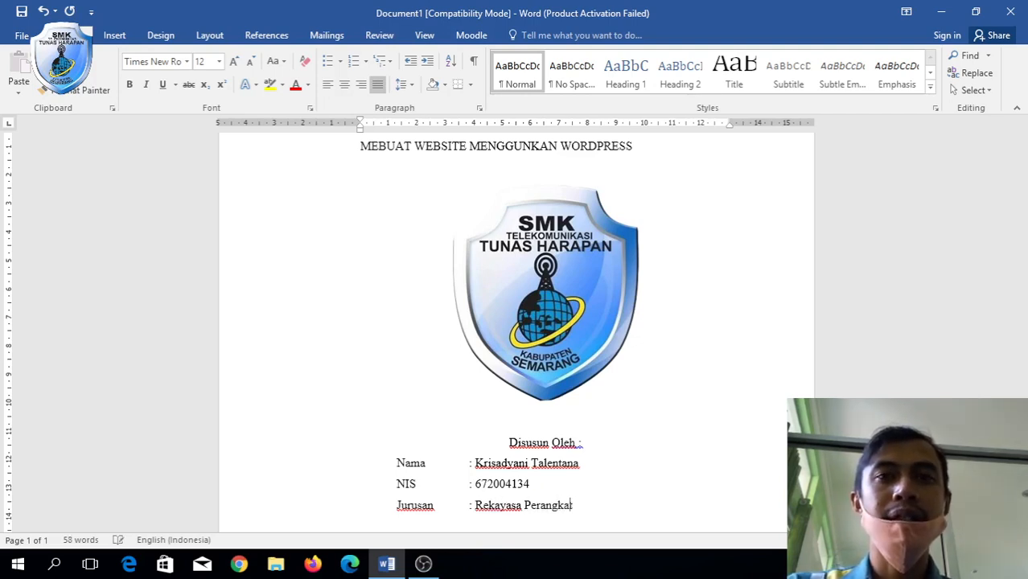
pyautogui.write('Lunas')
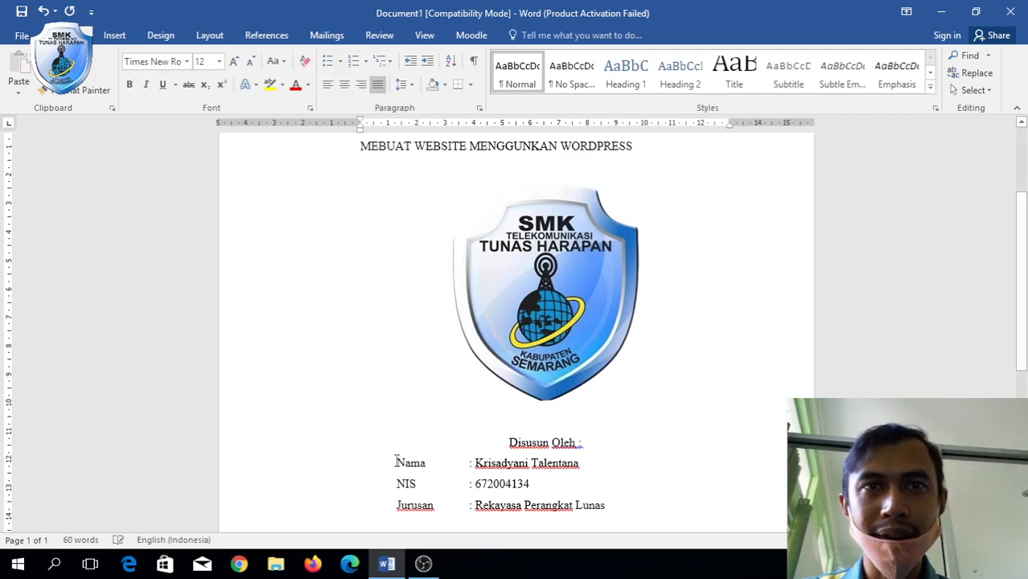
# Test-delete the Nama, NIS and Jurusan lines, then restore them with undo.
pyautogui.hotkey('shift', 'Down')
pyautogui.hotkey('shift', 'Down')
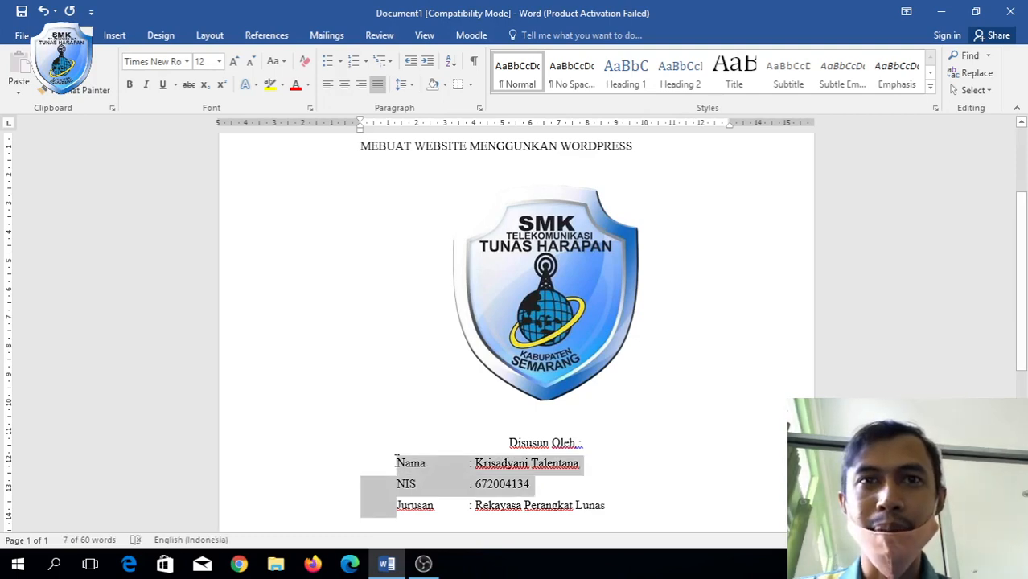
pyautogui.press('Delete')
pyautogui.hotkey('ctrl', 'z')
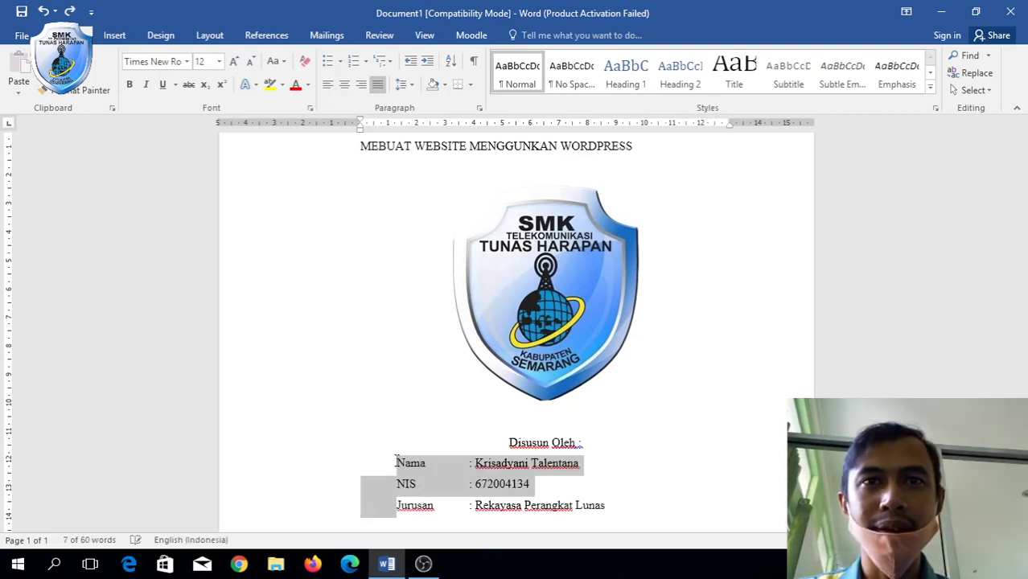
pyautogui.keyDown('shift'); pyautogui.click(609, 515); pyautogui.keyUp('shift')
pyautogui.press('Delete')
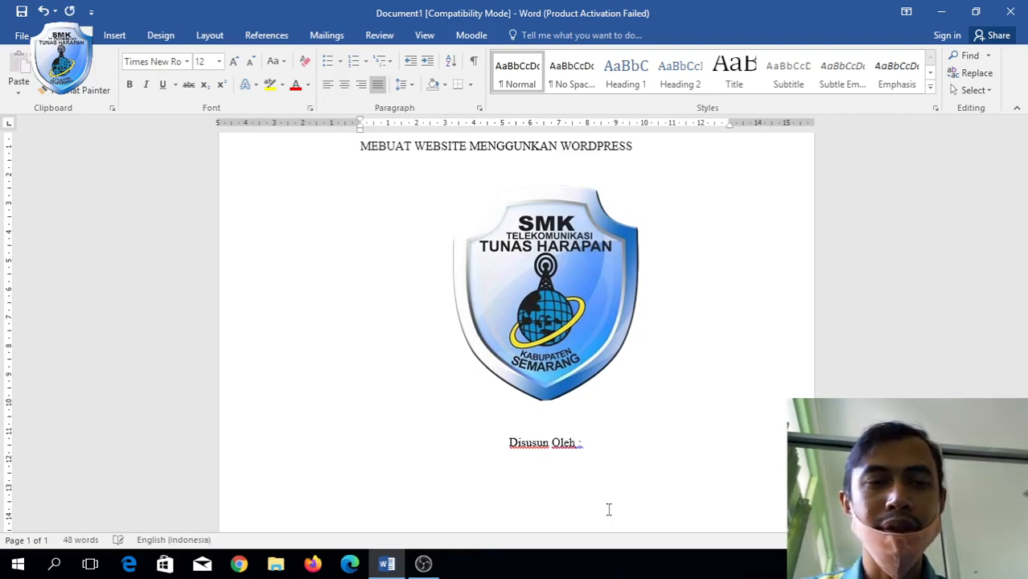
pyautogui.hotkey('ctrl', 'z')
pyautogui.click(401, 439)
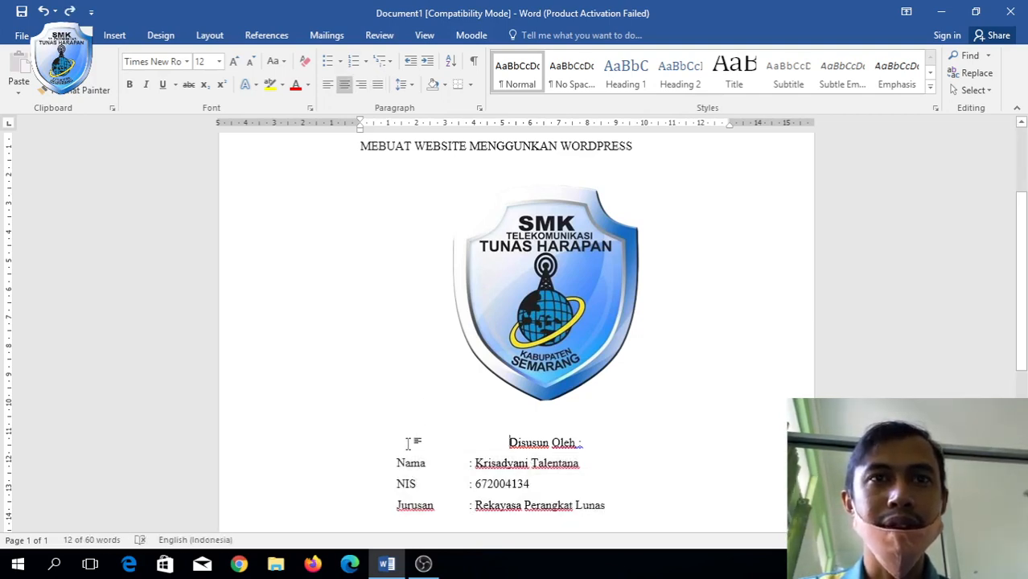
# Indent the Nama, NIS and Jurusan lines one tab further right.
pyautogui.click(395, 462)
pyautogui.press('Tab')
pyautogui.press('Down')
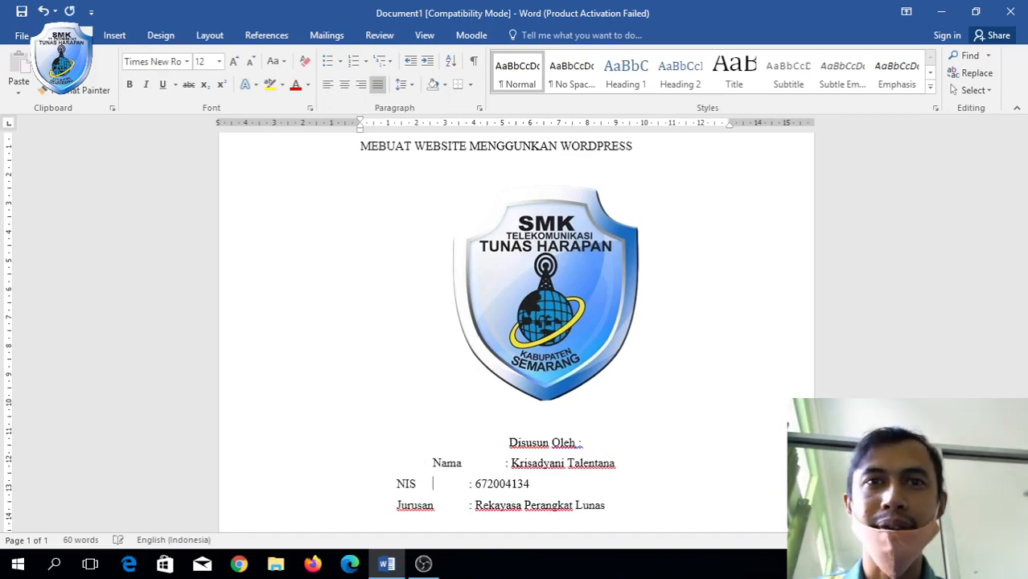
pyautogui.press('Left')
pyautogui.press('Left')
pyautogui.press('Left')
pyautogui.press('Left')
pyautogui.press('Tab')
pyautogui.press('Down')
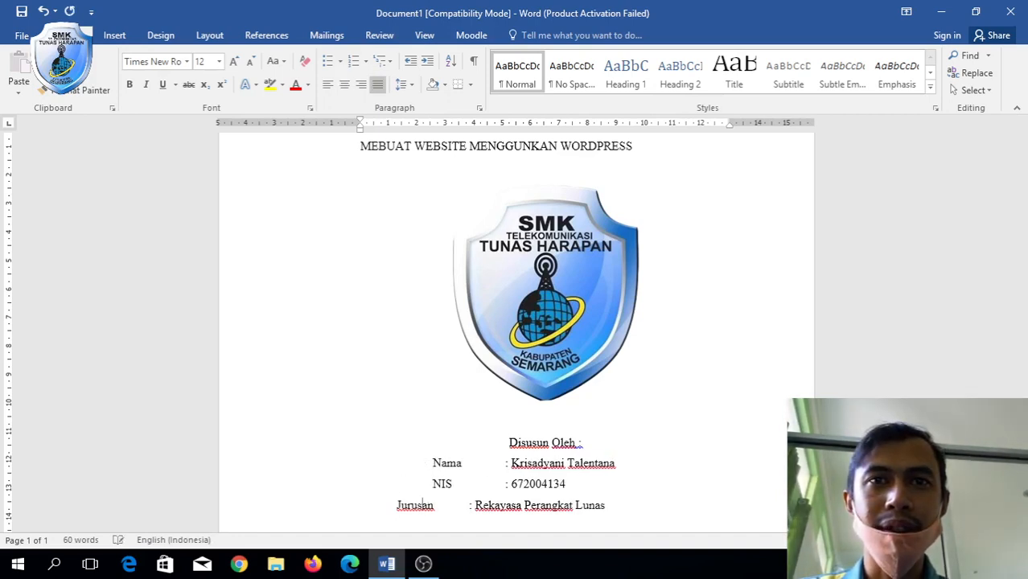
pyautogui.press('Tab')
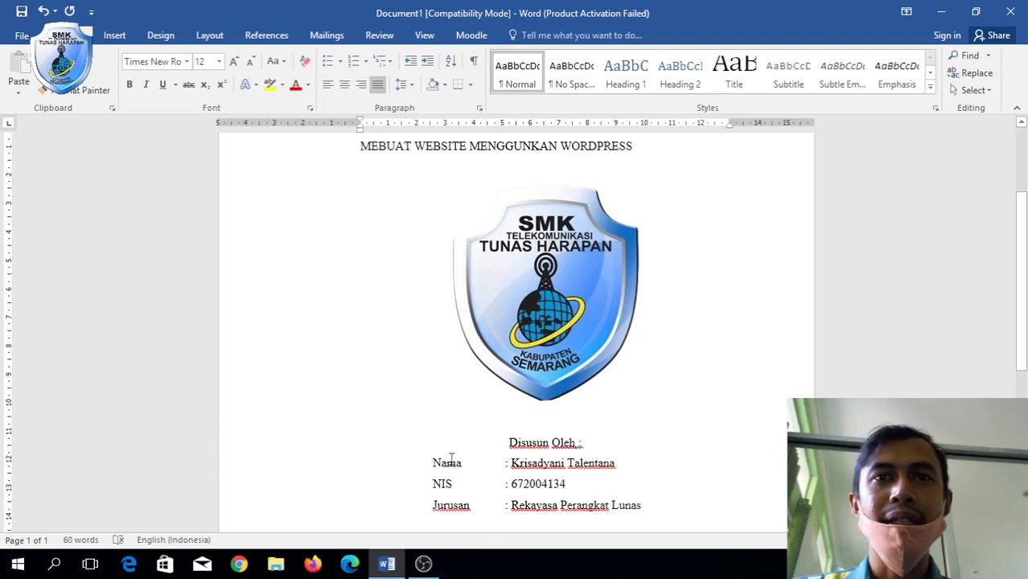
# Make the Nama, NIS and Jurusan lines bold.
pyautogui.moveTo(427, 463); pyautogui.dragTo(654, 512)
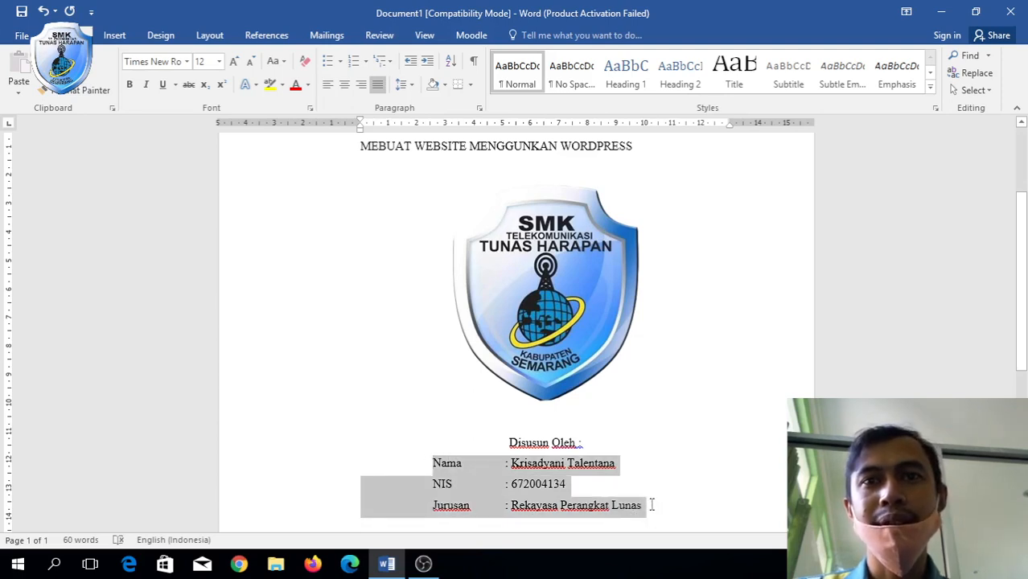
pyautogui.hotkey('ctrl', 'b')
pyautogui.scroll(-1, 678, 454)
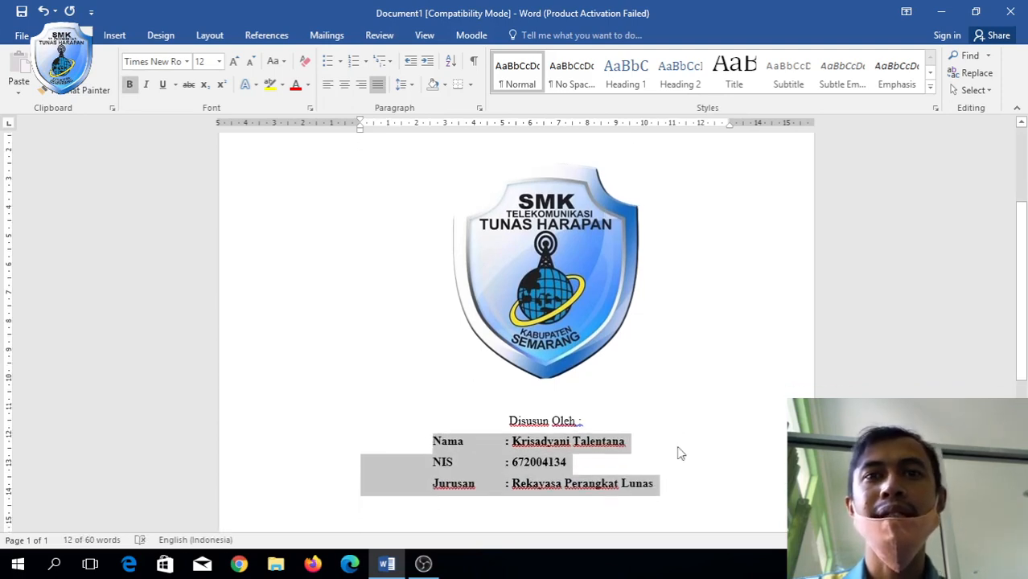
pyautogui.scroll(-4, 678, 454)
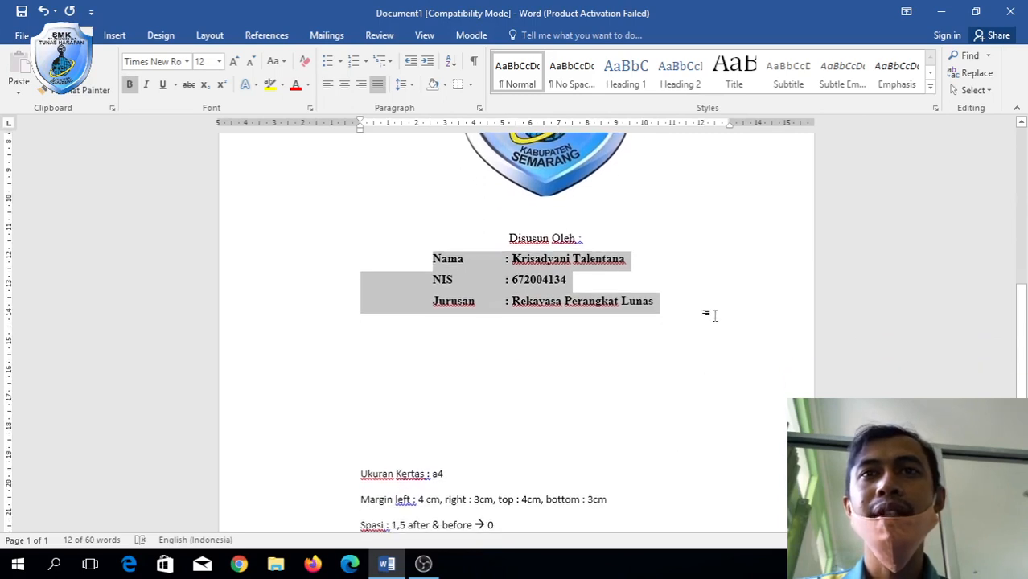
pyautogui.click(712, 314)
pyautogui.press('Return')
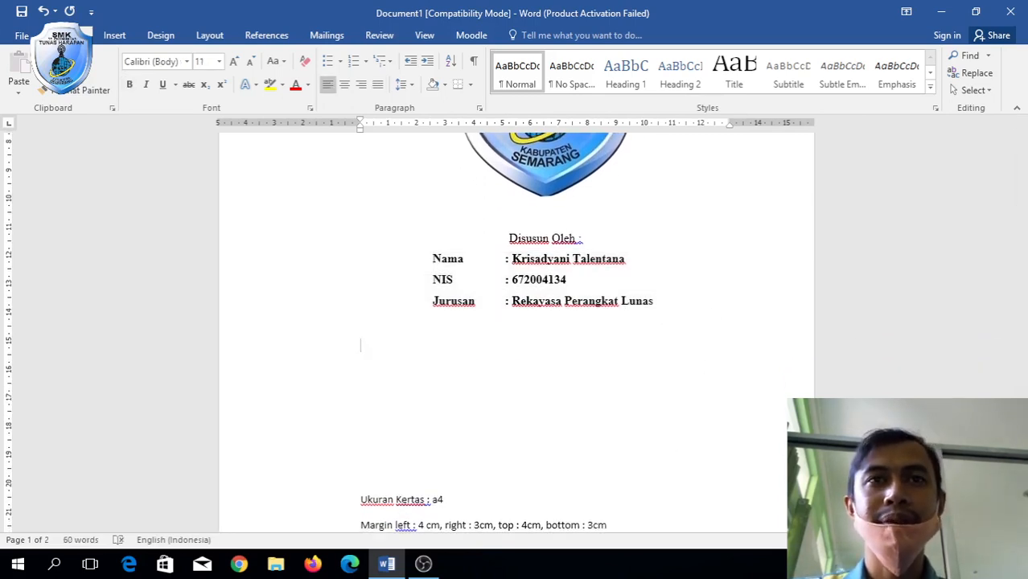
pyautogui.press('Return')
pyautogui.press('Return')
pyautogui.press('BackSpace')
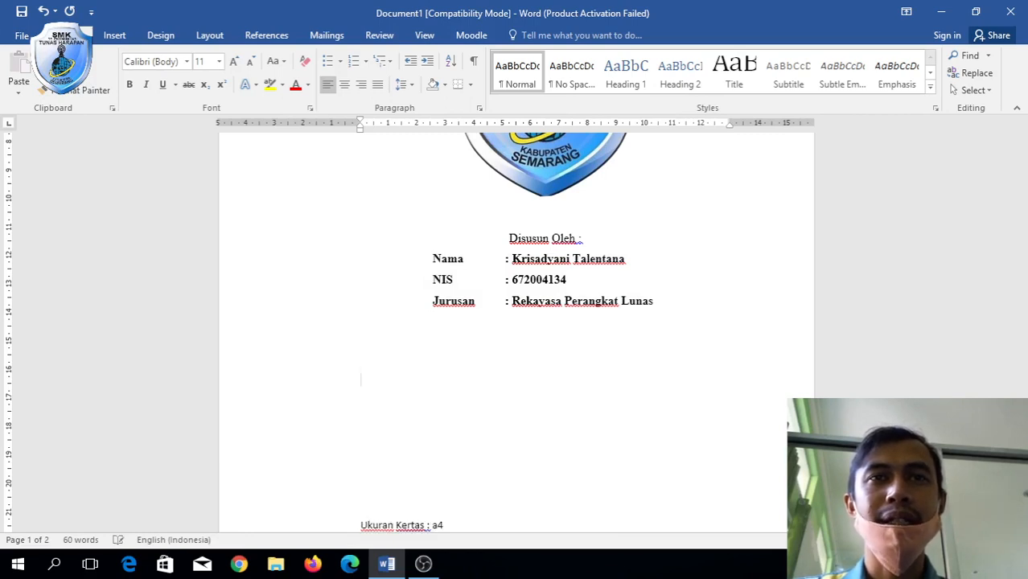
pyautogui.press('Return')
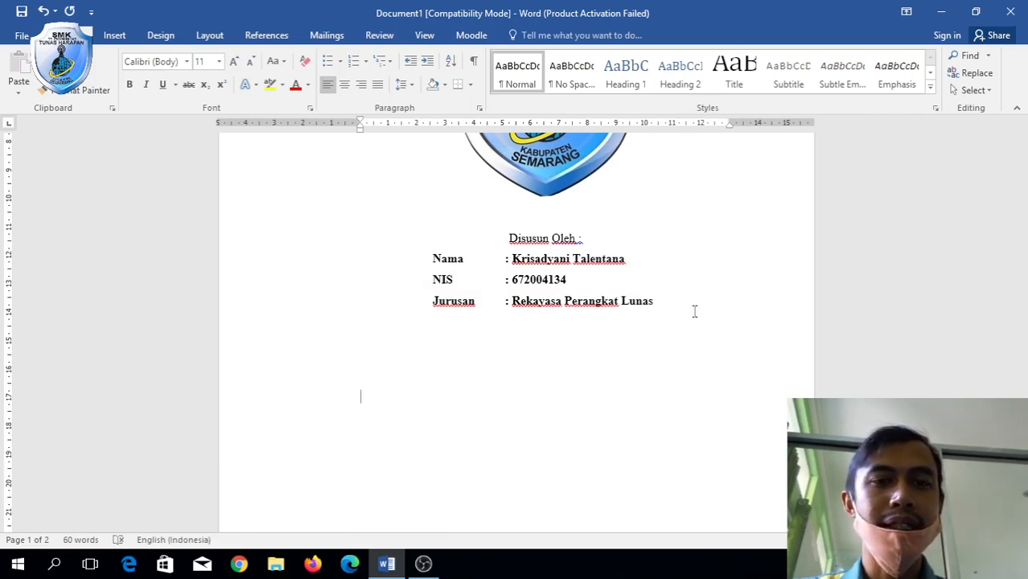
pyautogui.press('BackSpace')
pyautogui.press('BackSpace')
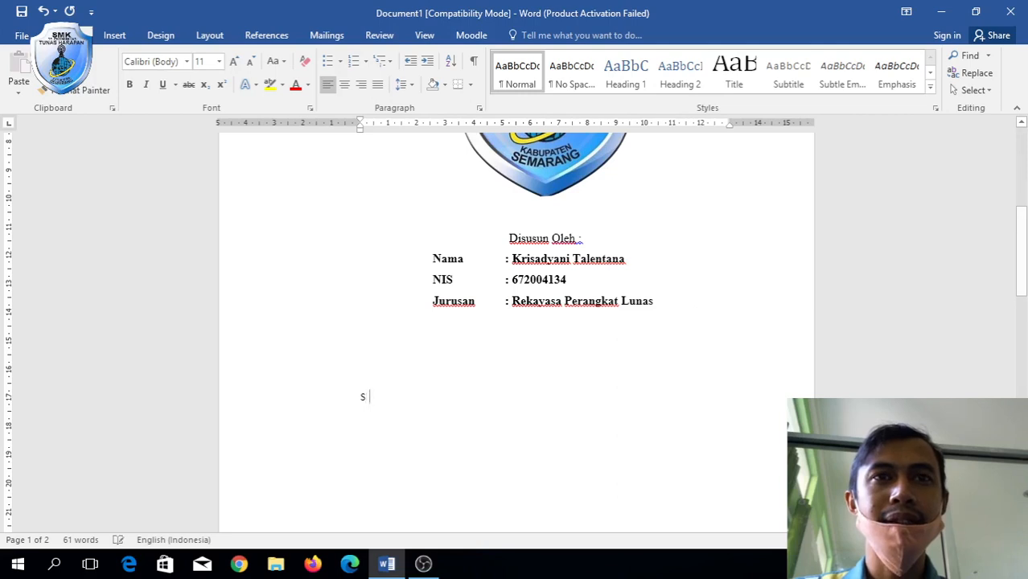
pyautogui.click(579, 266)
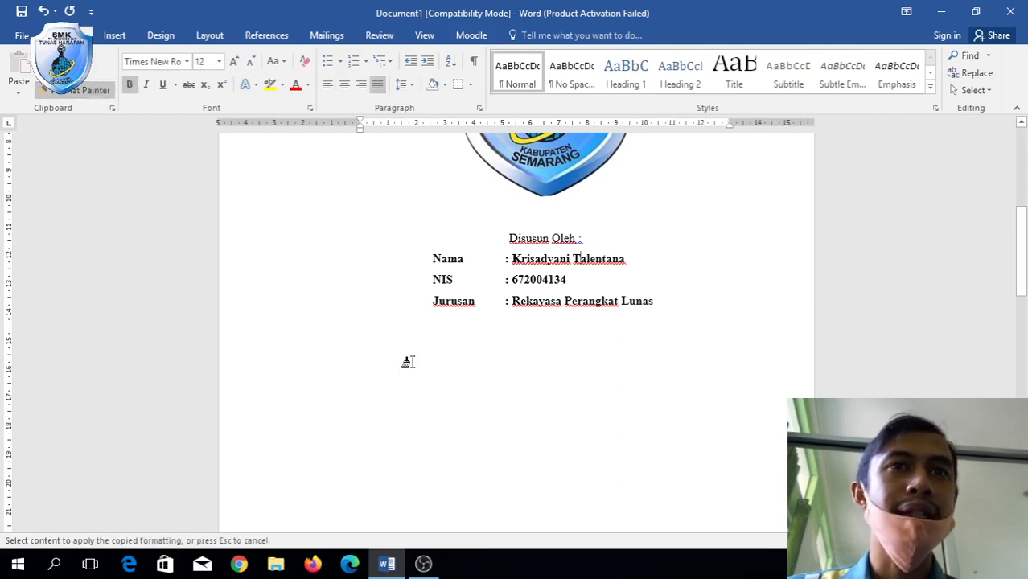
pyautogui.click(419, 387)
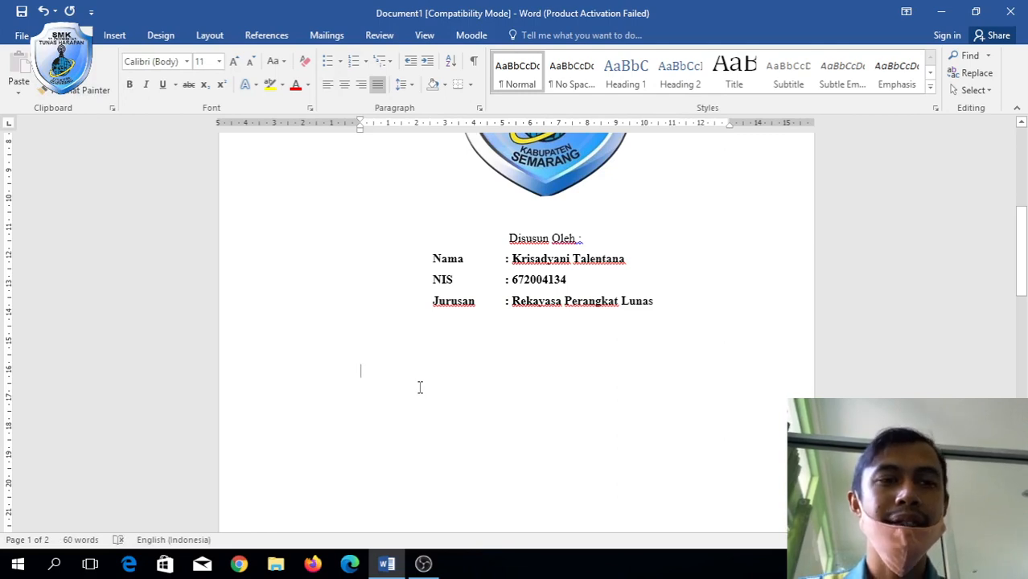
pyautogui.write('SMK')
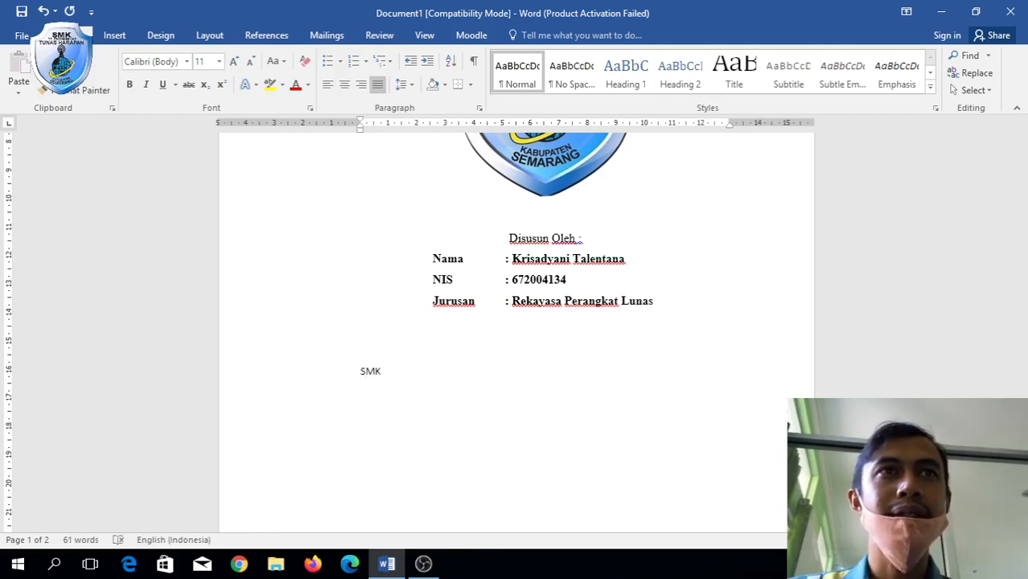
pyautogui.press('BackSpace')
pyautogui.press('BackSpace')
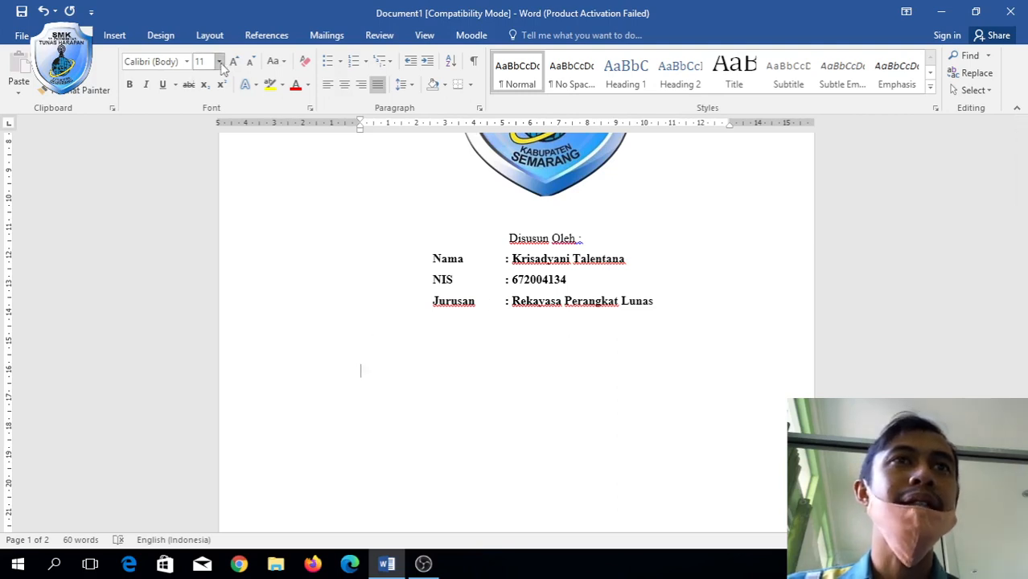
# Move to the empty line below Lunas, carrying over the bold Times New Roman formatting.
pyautogui.click(664, 308)
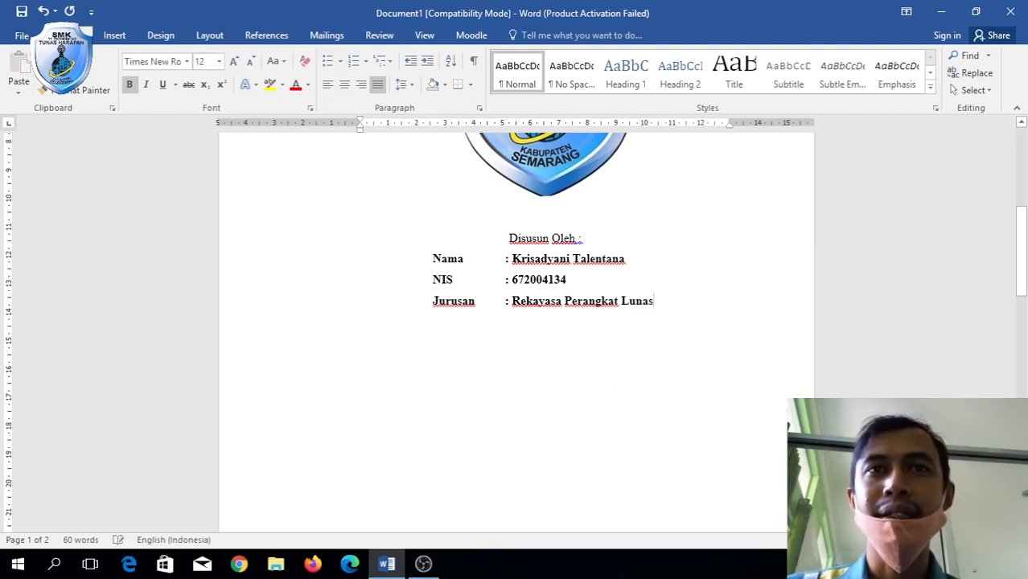
pyautogui.press('Down')
pyautogui.press('Down')
pyautogui.write('DDSD')
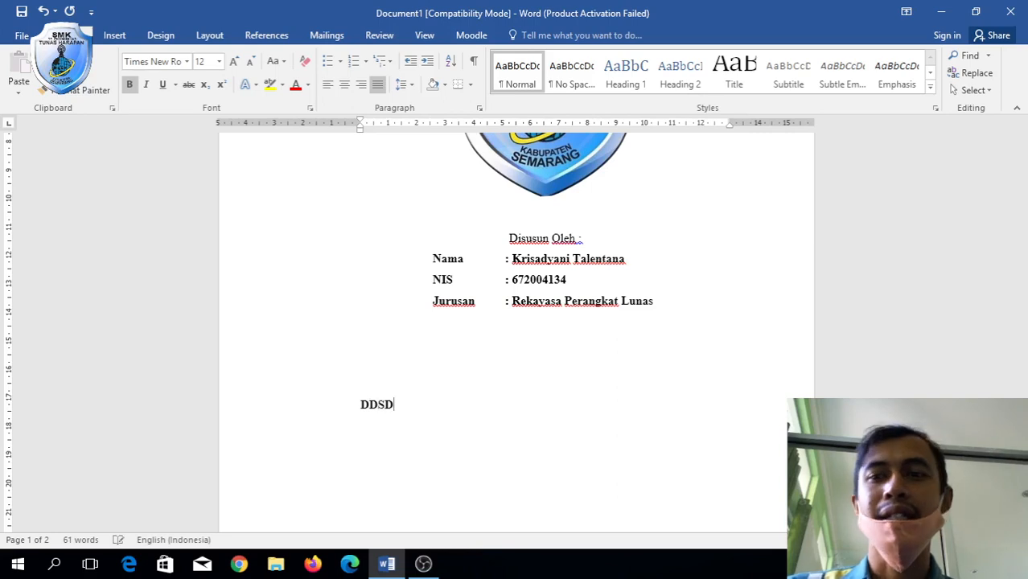
pyautogui.press('BackSpace')
pyautogui.press('BackSpace')
pyautogui.press('BackSpace')
pyautogui.press('BackSpace')
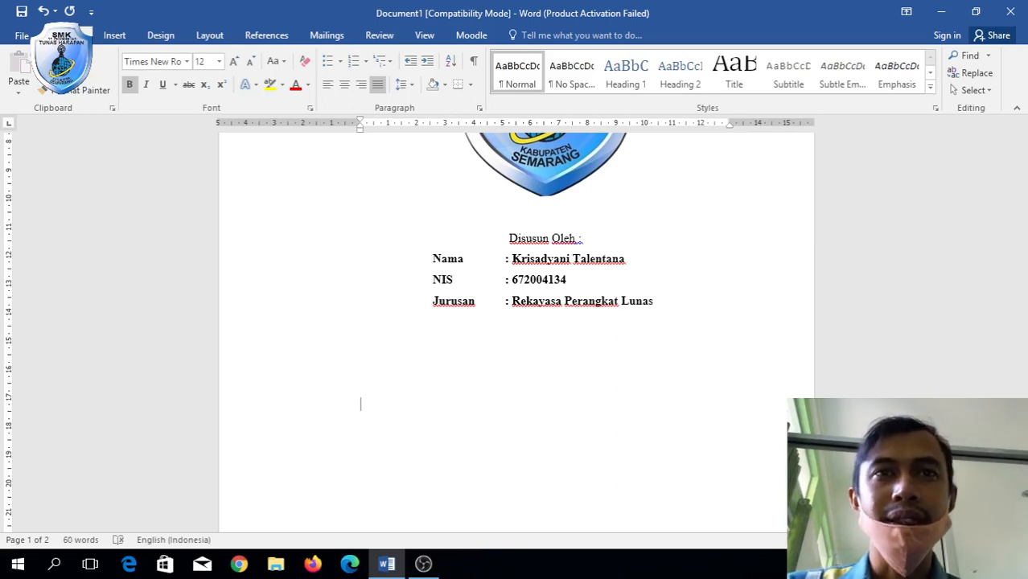
pyautogui.write('nnn')
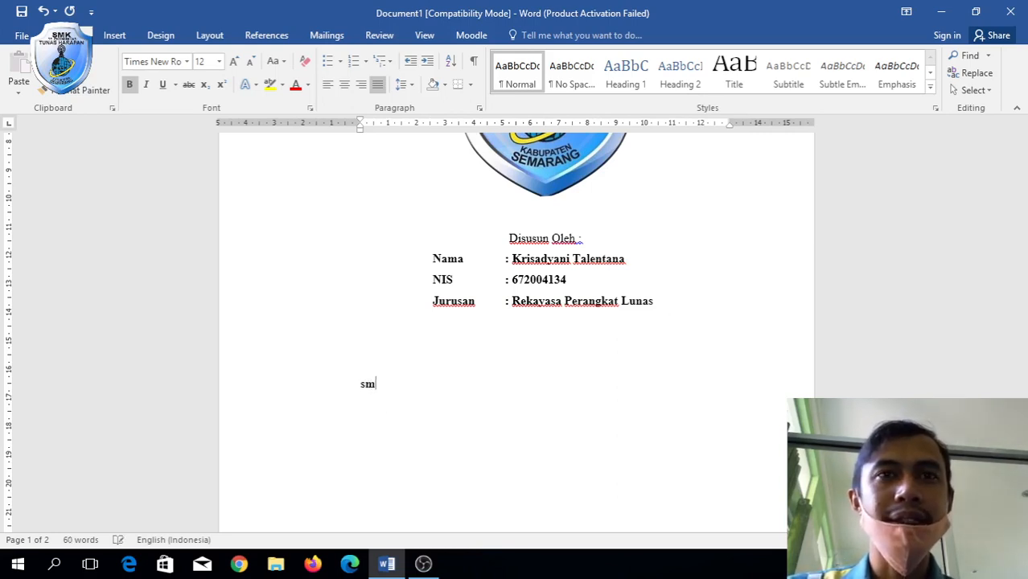
pyautogui.press('BackSpace')
pyautogui.press('BackSpace')
pyautogui.press('BackSpace')
# Type 'SMK TELEKOMUNIKASI TUNAS HARAPAN', 'KEC. TENGARAN KAB. SEMARANG' and '2021' on separate lines.
pyautogui.write('SM')
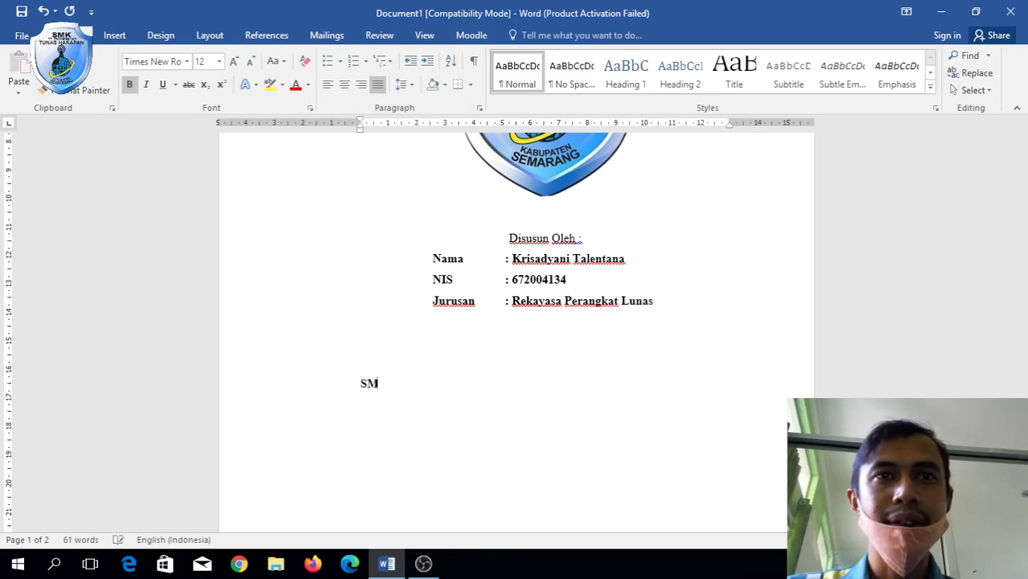
pyautogui.write('K TELEKOMU')
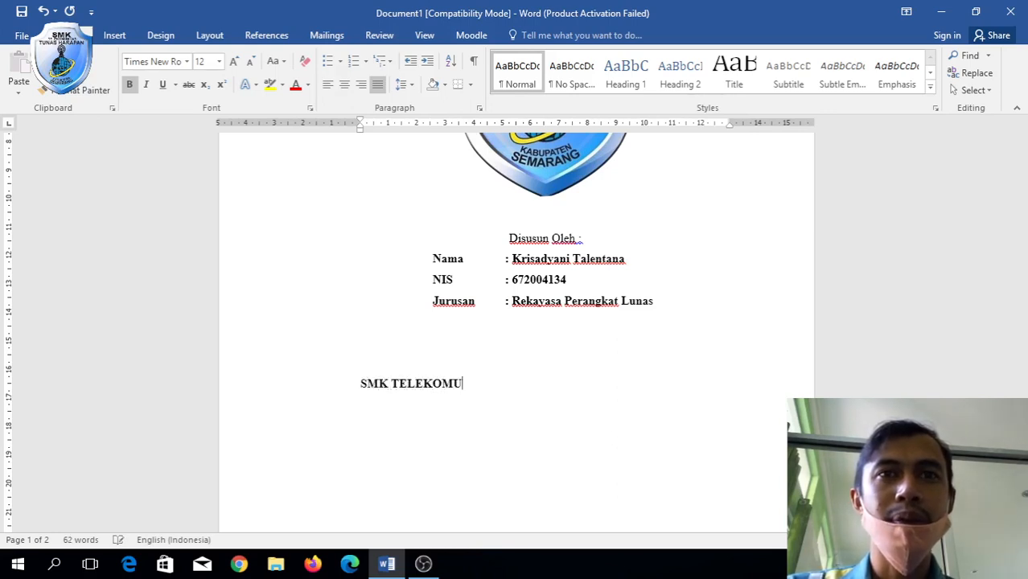
pyautogui.write('NIKASI TUN')
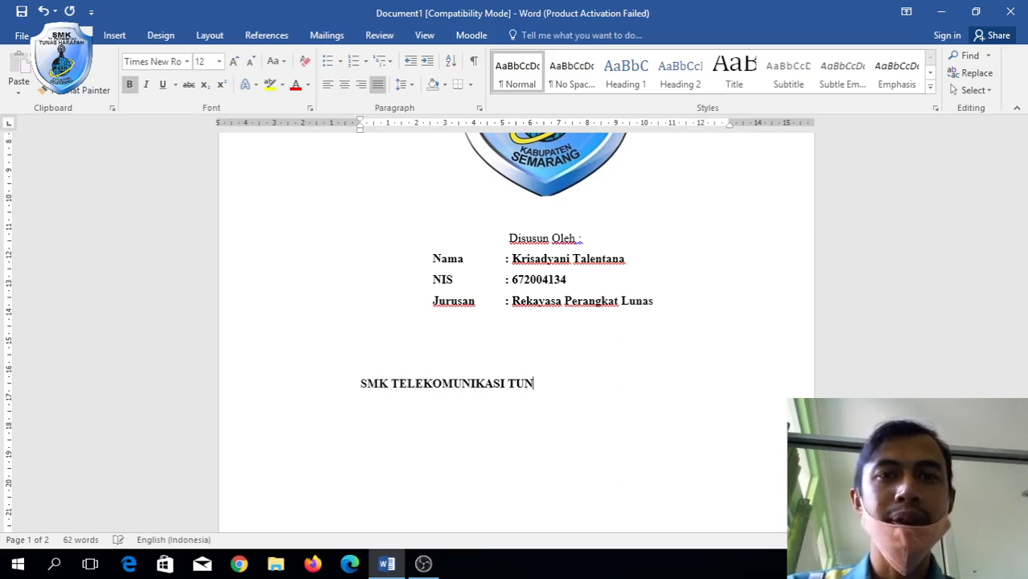
pyautogui.write('AS HARAPAN')
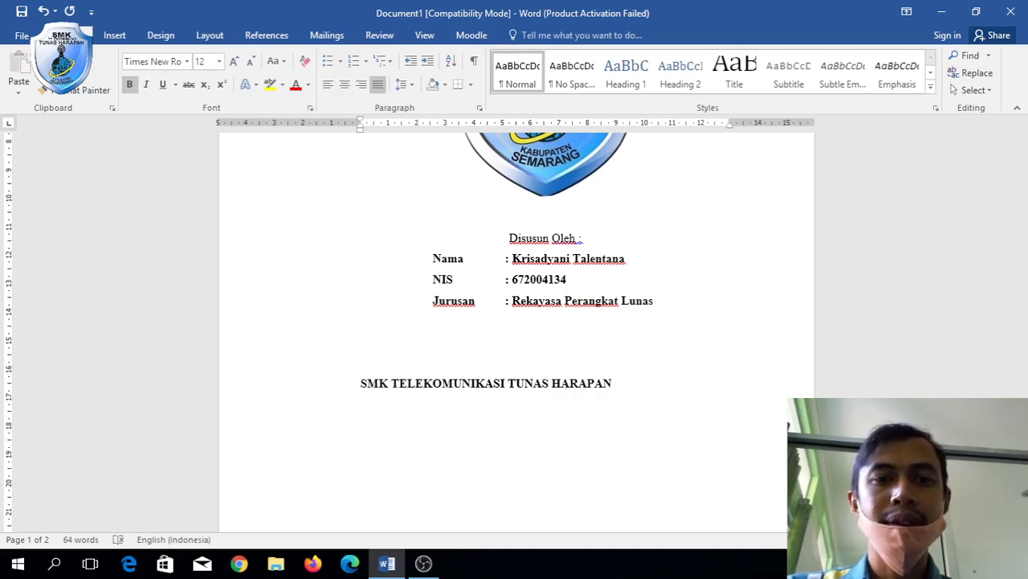
pyautogui.write('KEC')
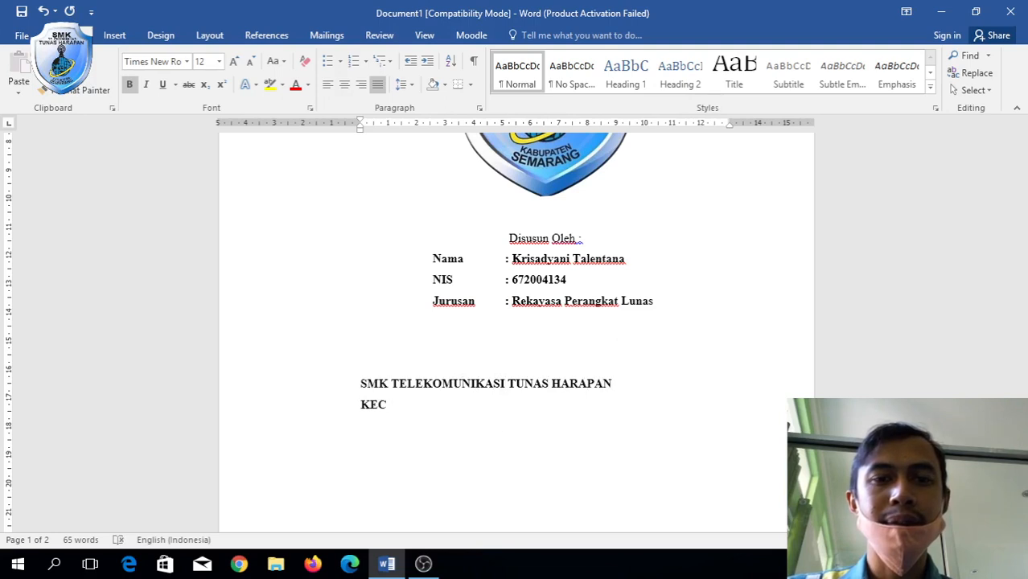
pyautogui.write('. T')
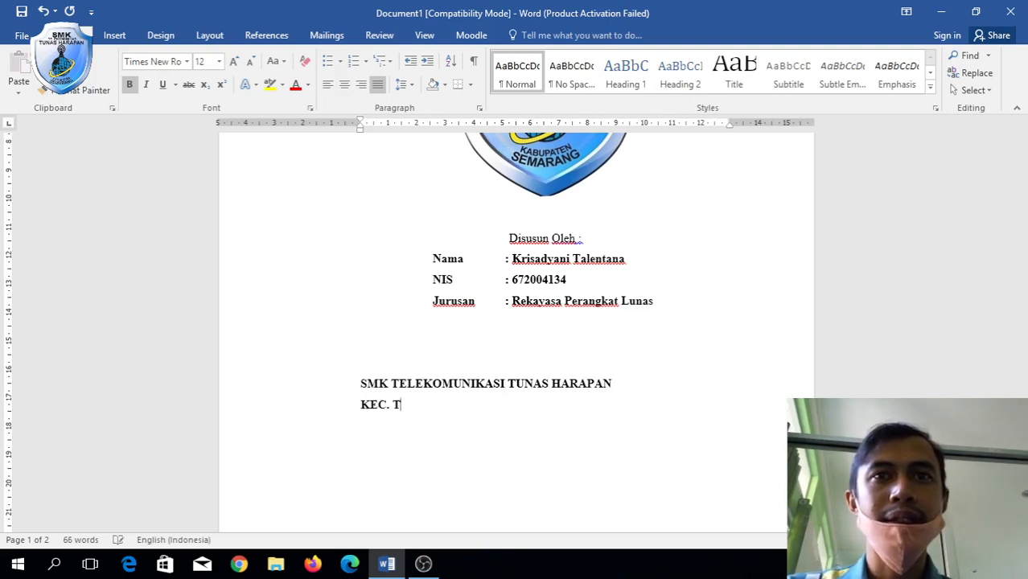
pyautogui.write('ENNF')
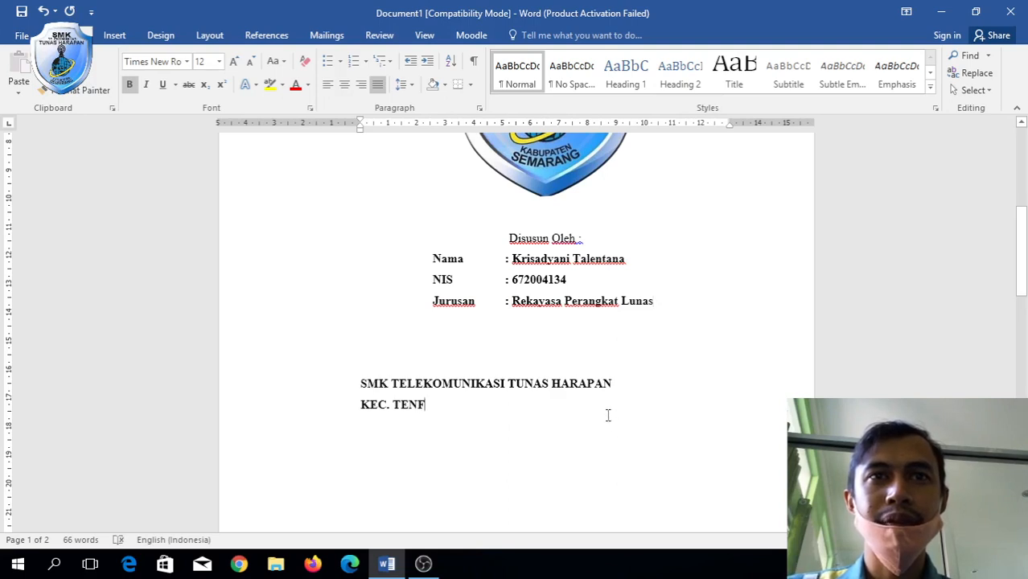
pyautogui.press('BackSpace')
pyautogui.write('GARA')
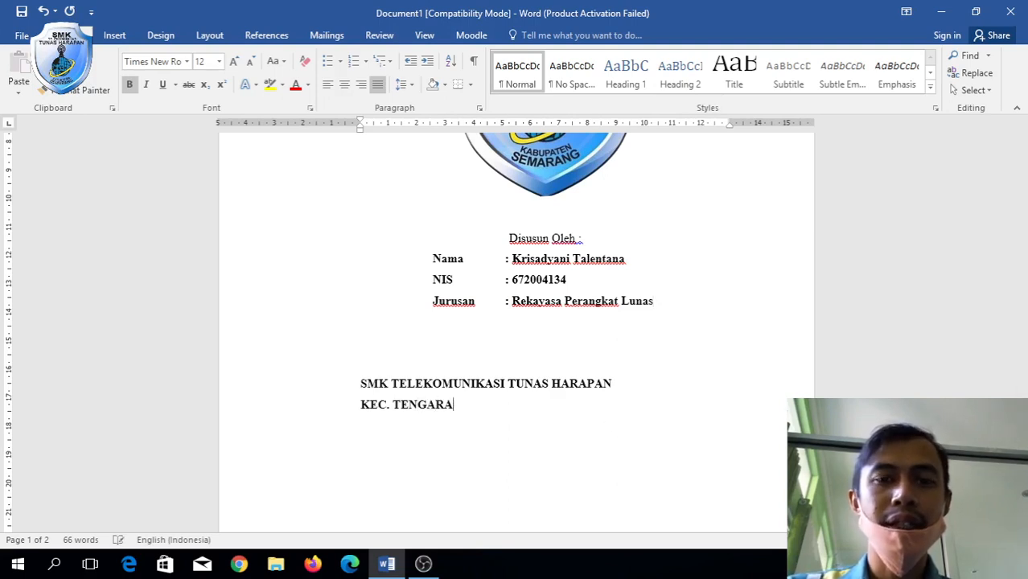
pyautogui.write('N KAB. SE')
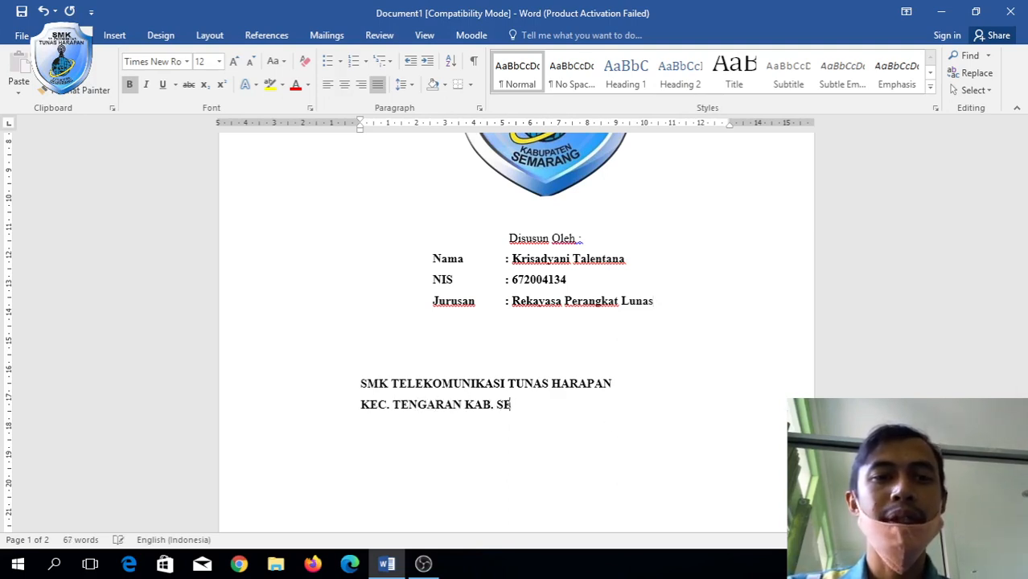
pyautogui.write('MARANG ')
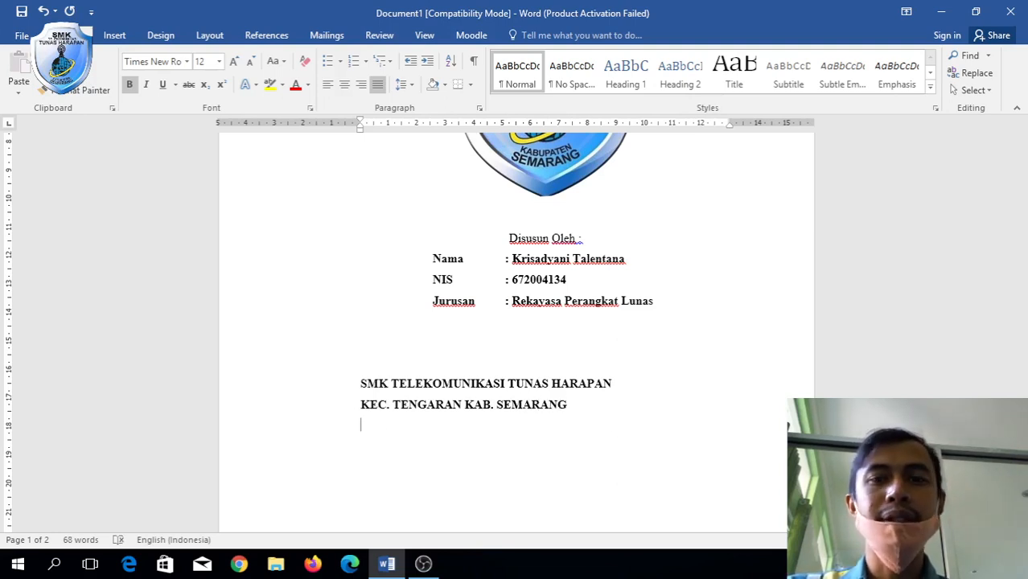
pyautogui.write('2021')
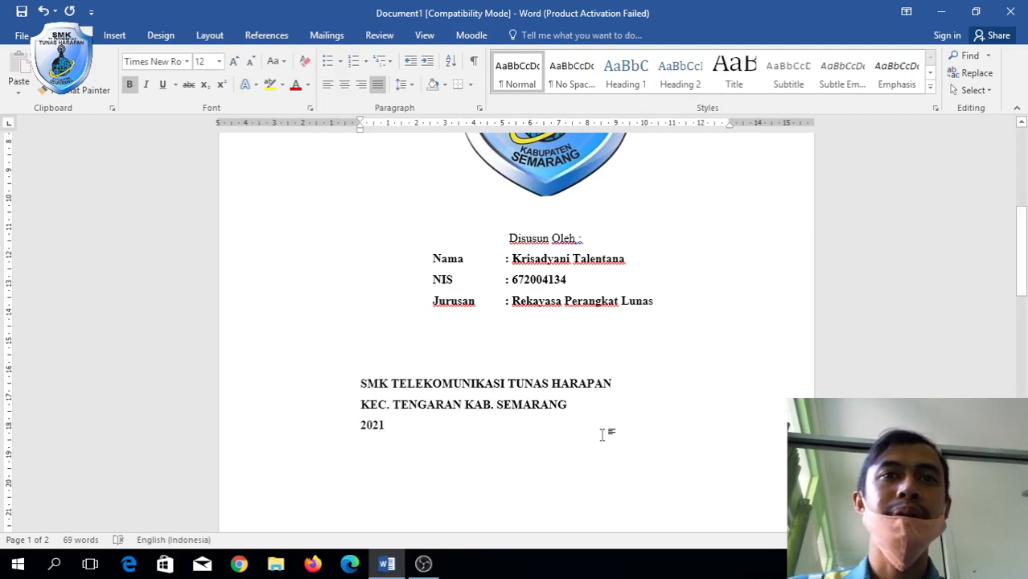
pyautogui.hotkey('shift', 'Up')
pyautogui.hotkey('shift', 'Up')
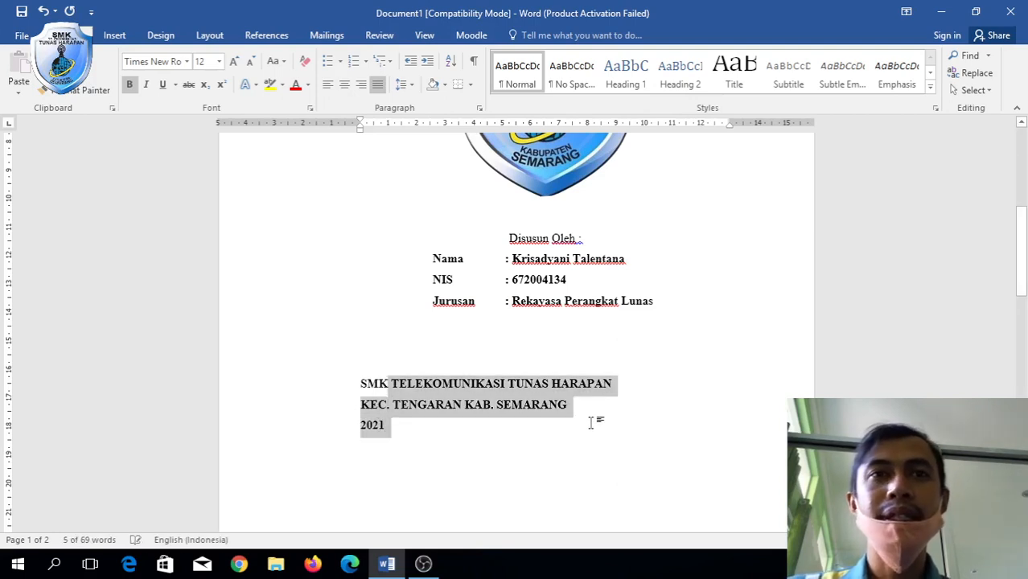
pyautogui.click(359, 331)
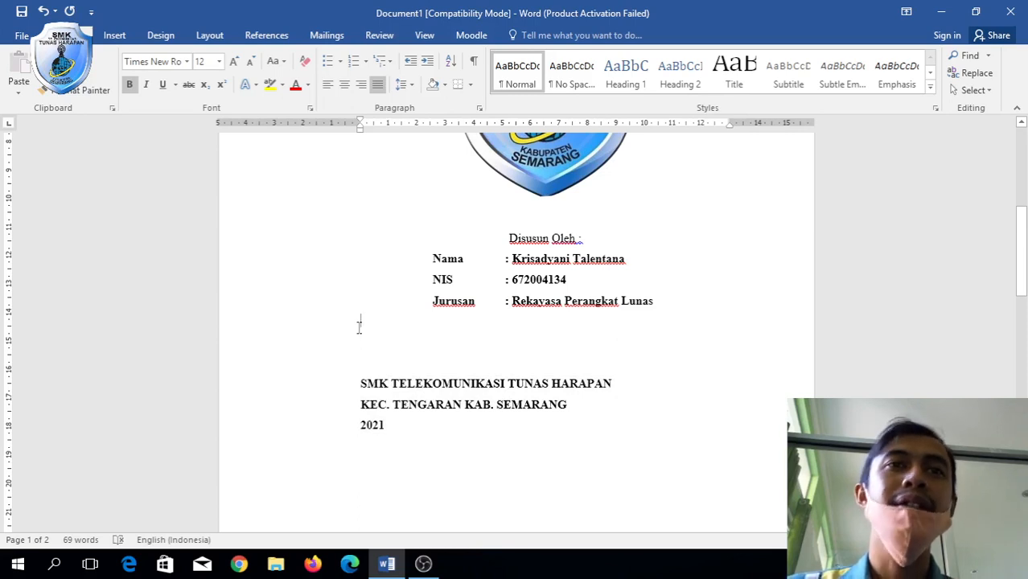
pyautogui.click(340, 365)
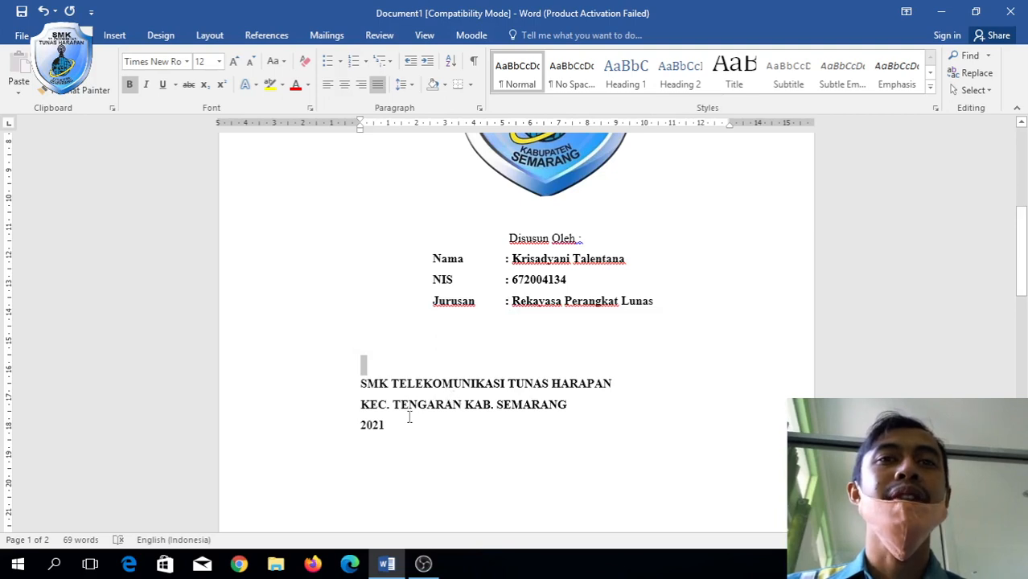
# Centre the SMK TELEKOMUNIKASI, KEC. TENGARAN and 2021 lines on the cover page.
pyautogui.moveTo(391, 426); pyautogui.dragTo(361, 379)
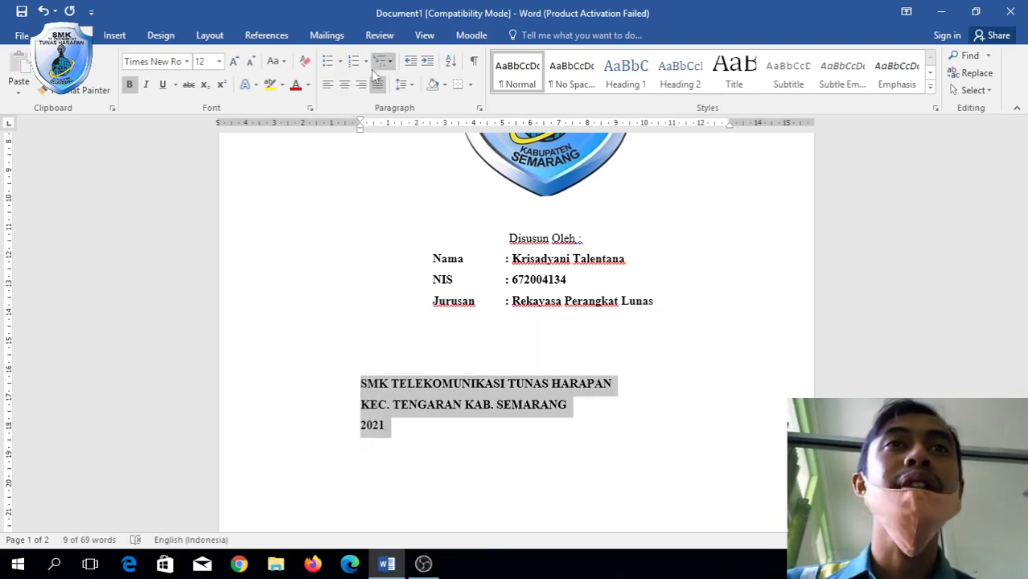
pyautogui.click(344, 85)
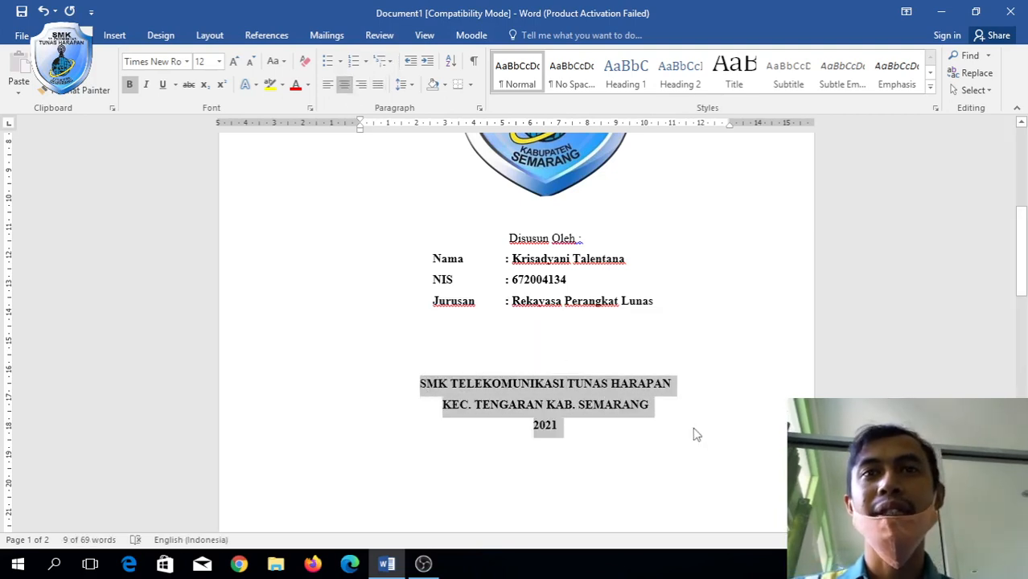
pyautogui.scroll(-5, 697, 434)
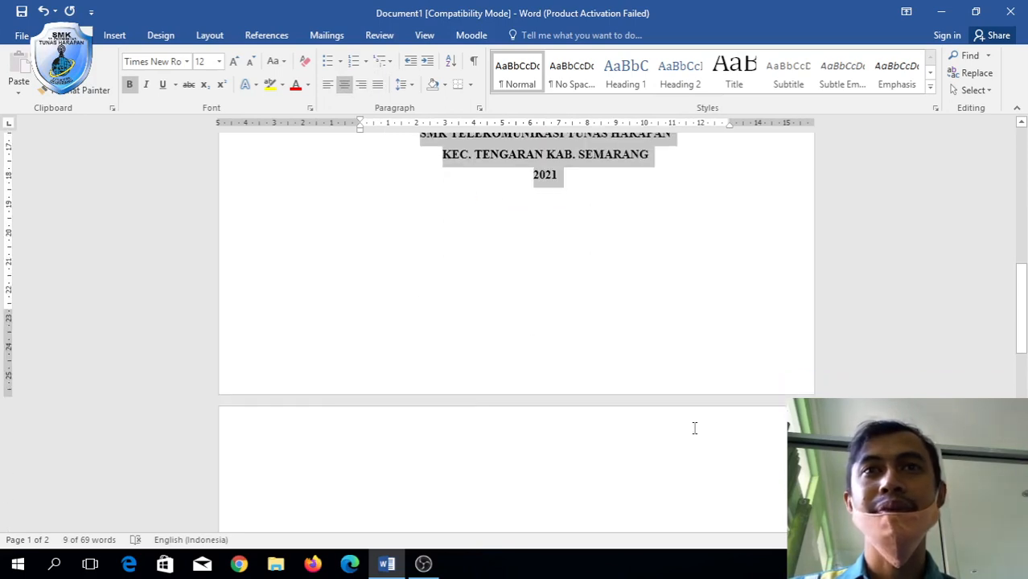
pyautogui.scroll(1, 695, 428)
pyautogui.scroll(4, 605, 321)
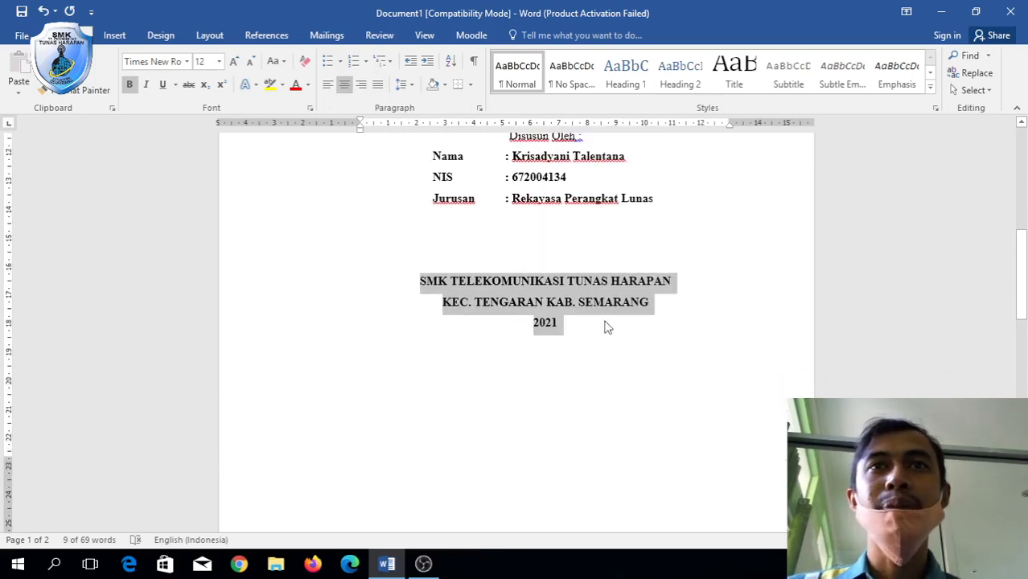
pyautogui.scroll(-1, 573, 427)
pyautogui.click(571, 412)
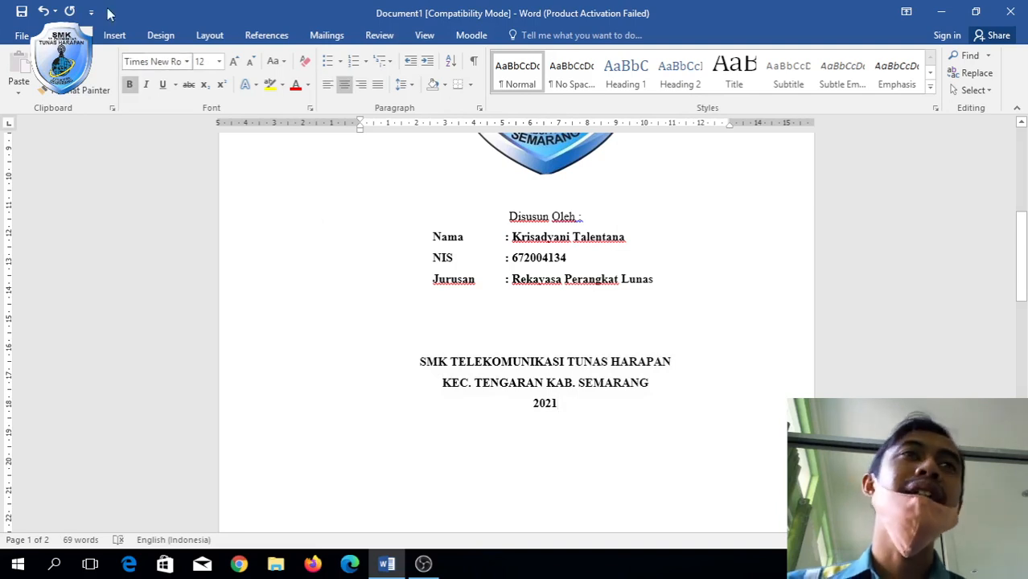
pyautogui.click(114, 37)
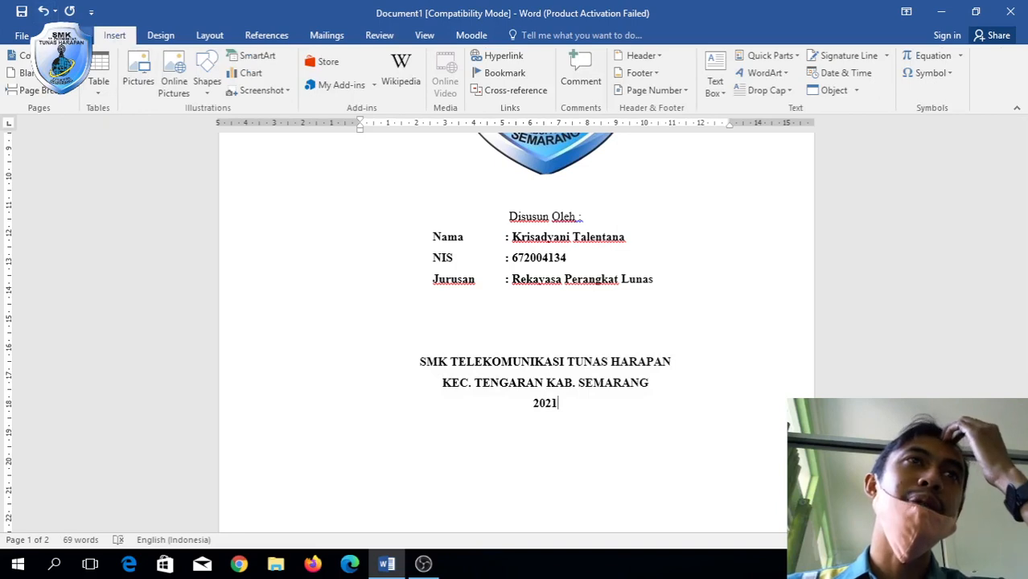
pyautogui.click(81, 34)
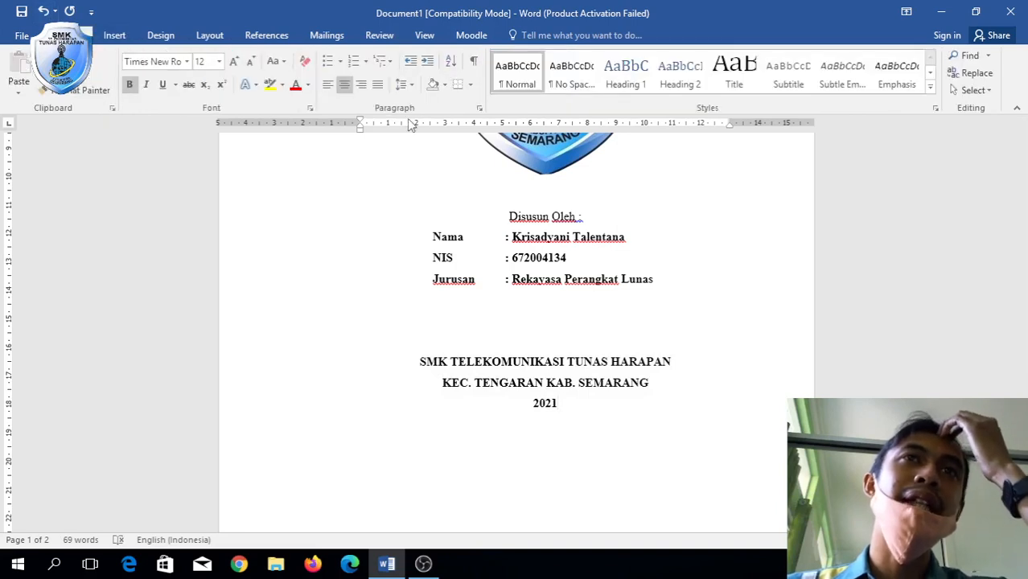
pyautogui.click(471, 64)
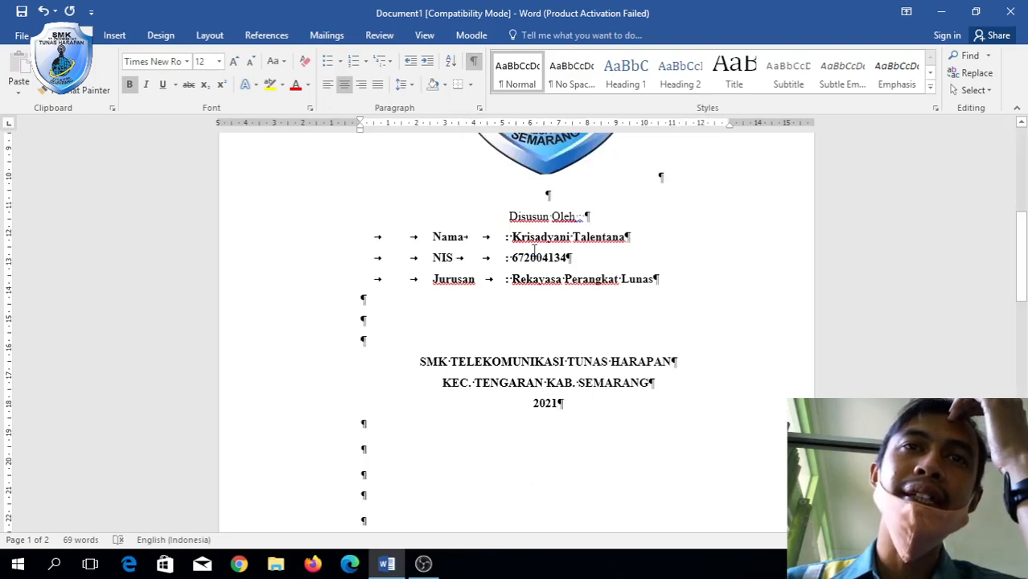
pyautogui.scroll(-1, 534, 249)
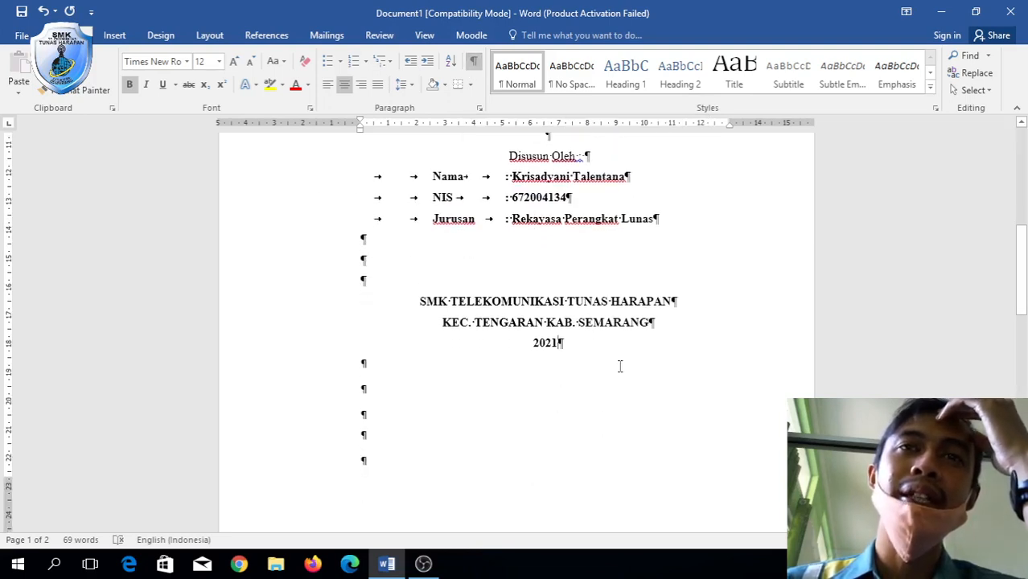
pyautogui.click(116, 36)
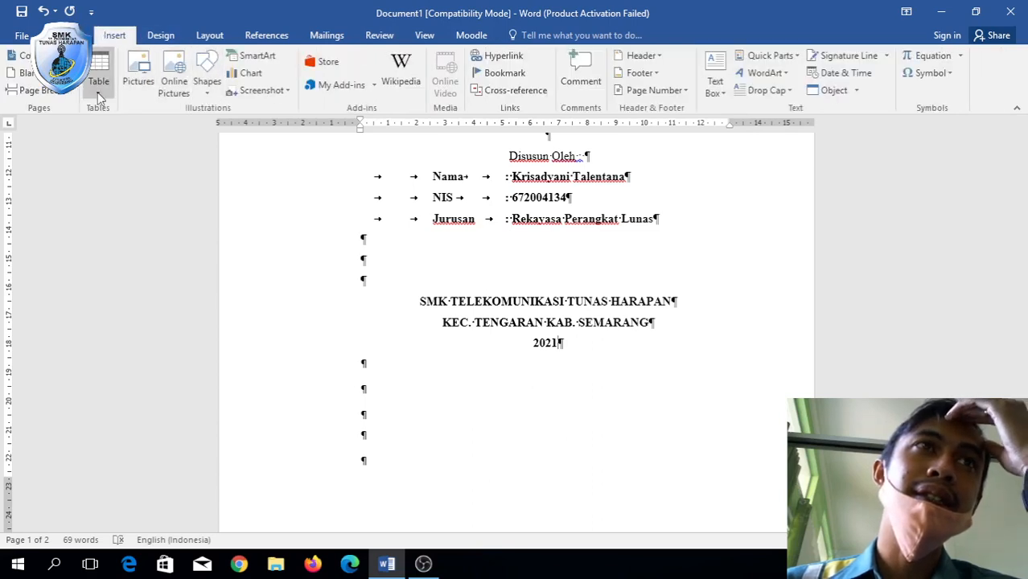
pyautogui.click(54, 94)
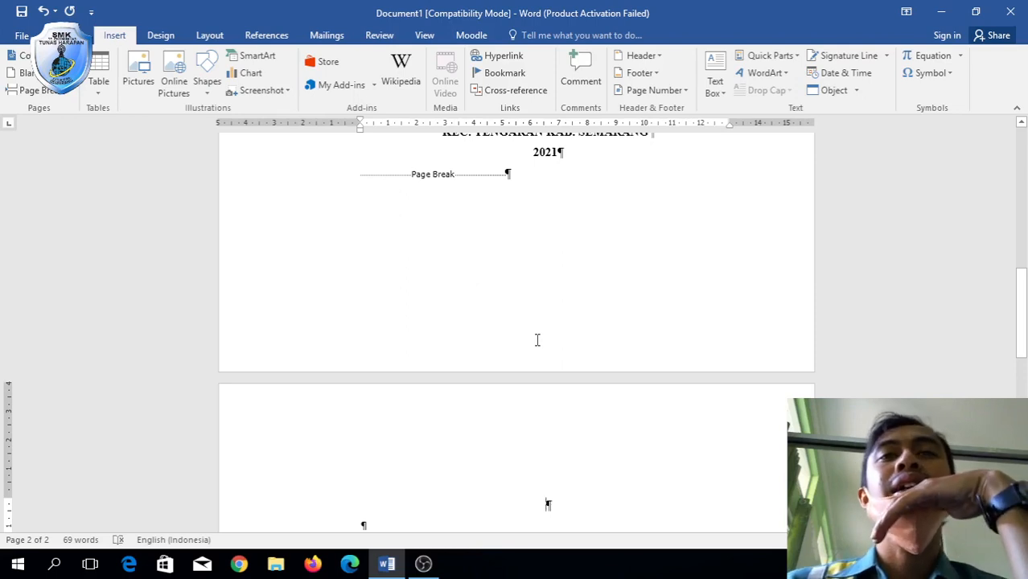
pyautogui.scroll(8, 538, 340)
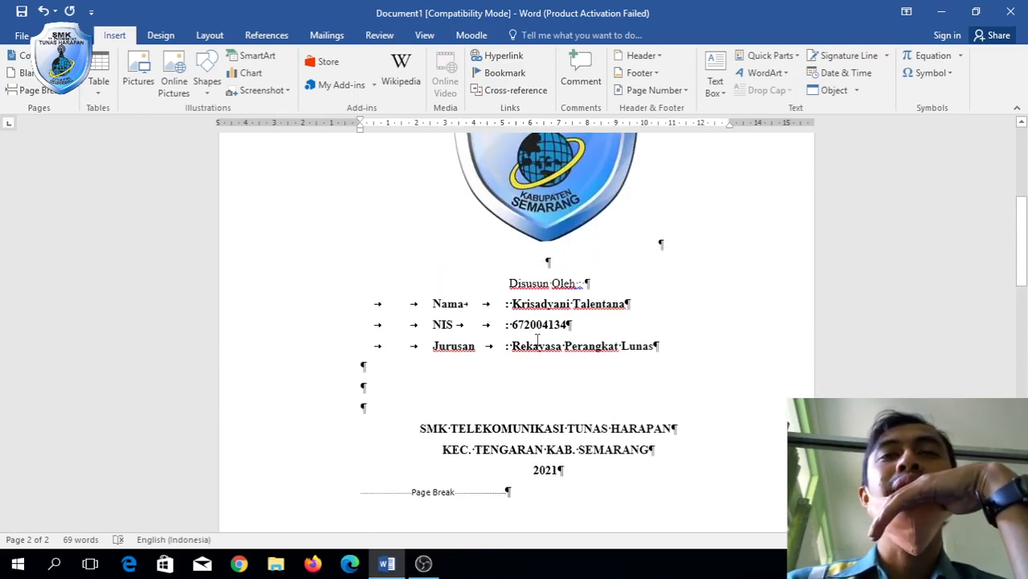
pyautogui.scroll(5, 538, 340)
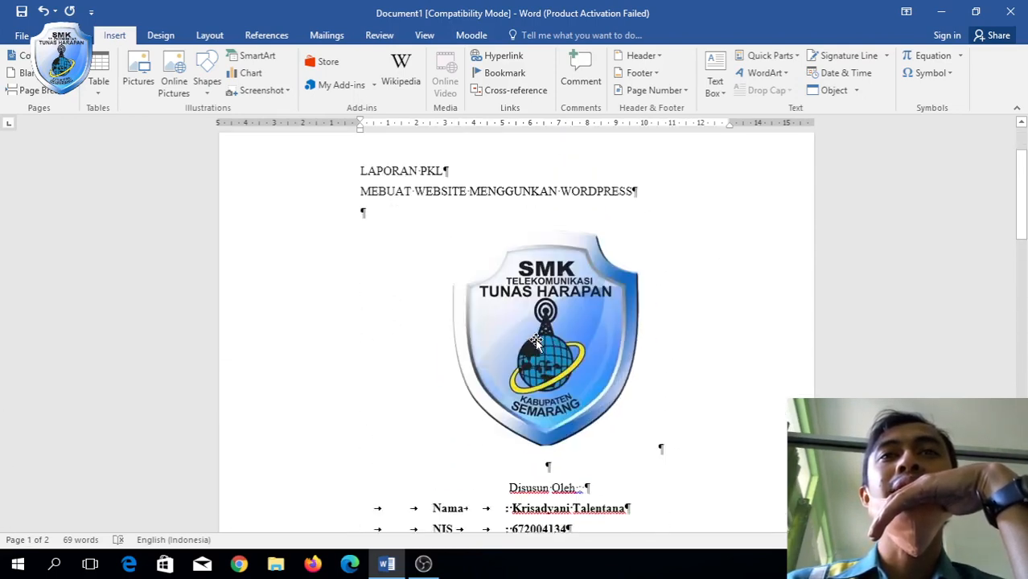
pyautogui.scroll(-5, 536, 341)
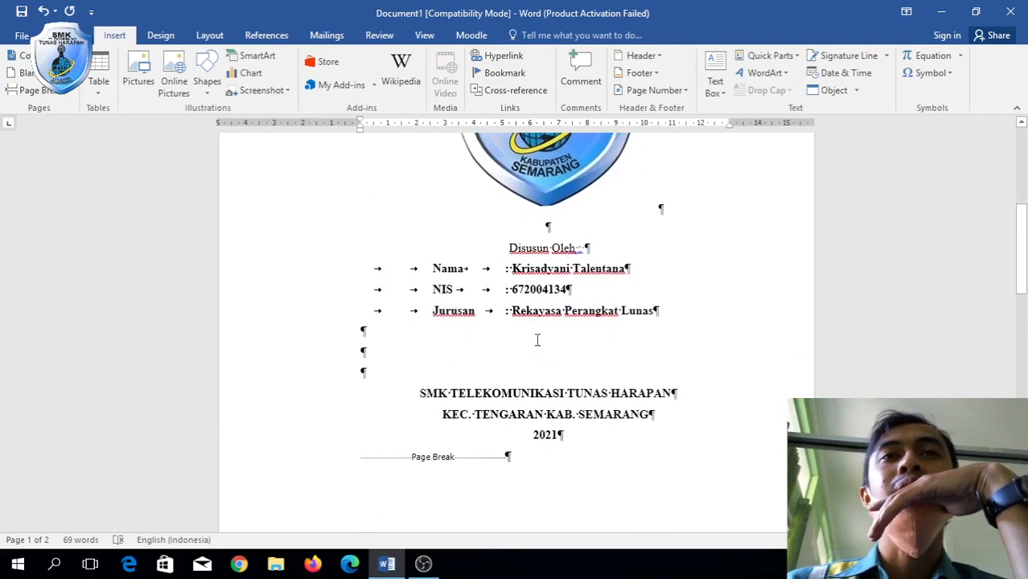
pyautogui.scroll(4, 537, 341)
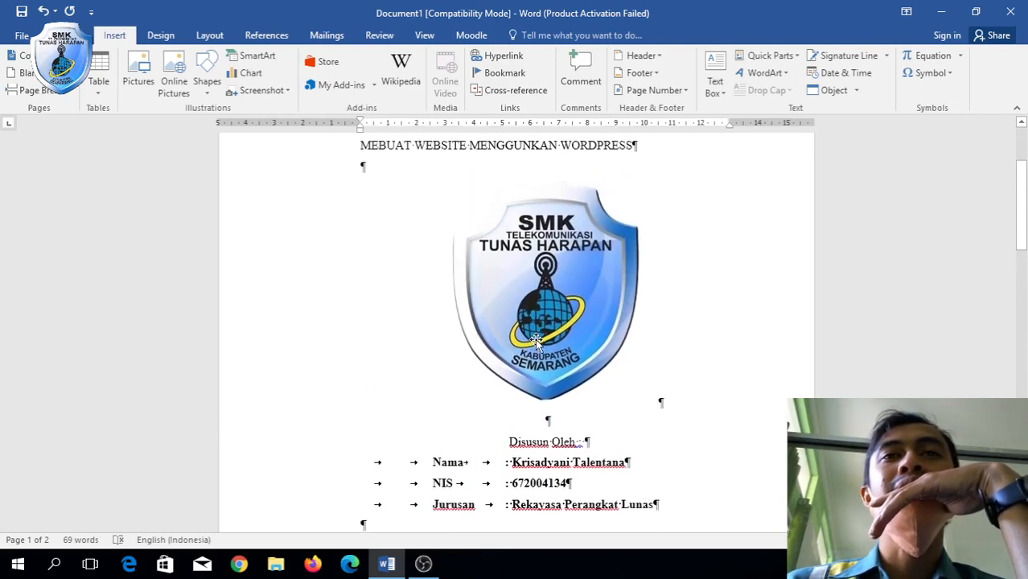
pyautogui.scroll(2, 521, 164)
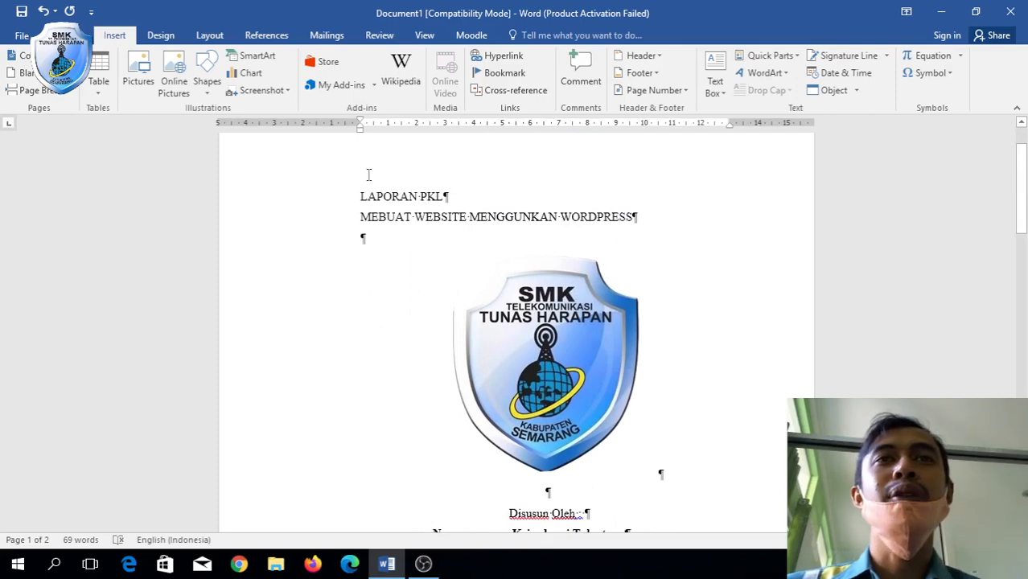
# Make the two cover title lines bold, 14 pt and centred.
pyautogui.moveTo(359, 194); pyautogui.dragTo(653, 230)
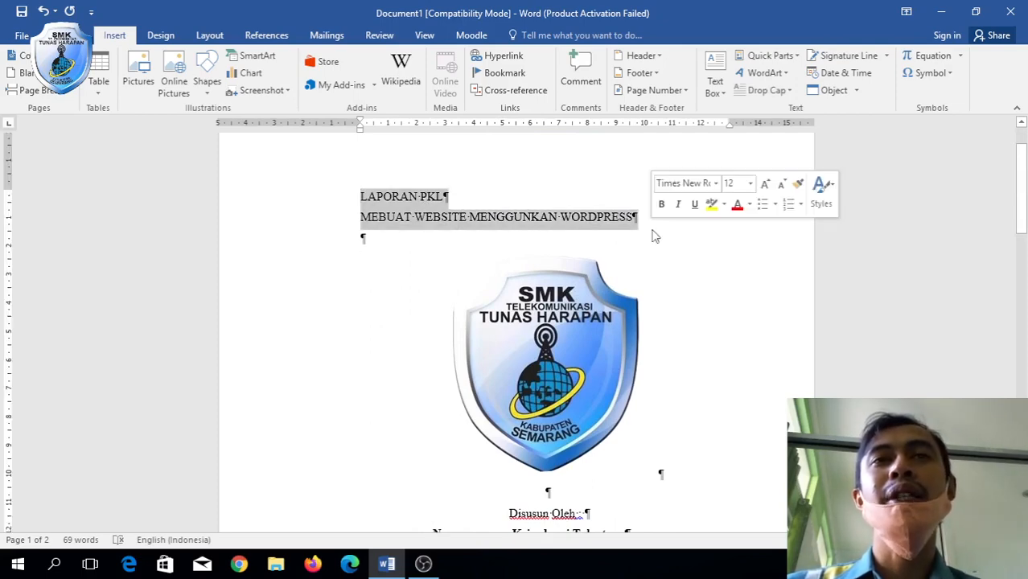
pyautogui.scroll(-15, 661, 297)
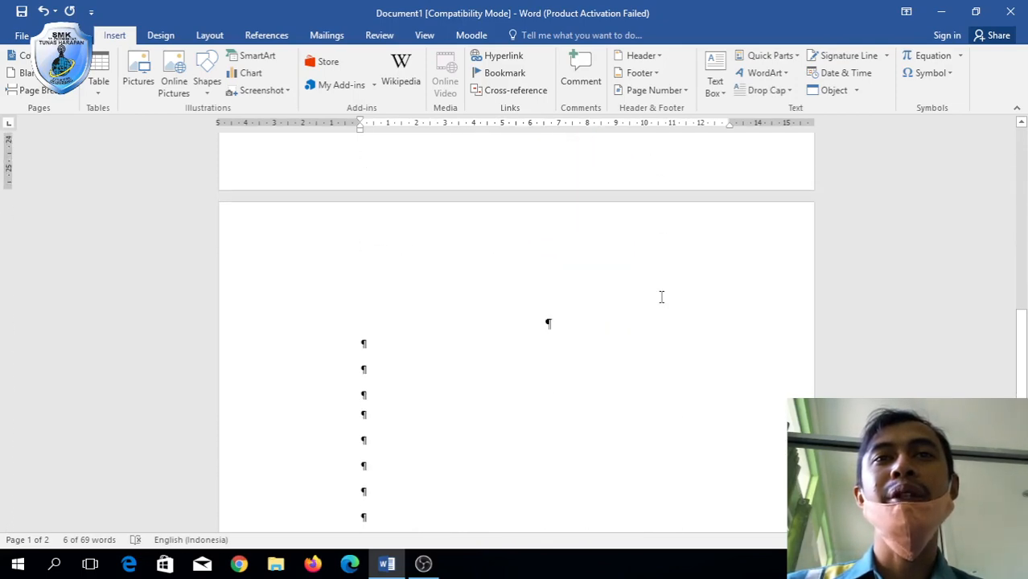
pyautogui.scroll(15, 559, 354)
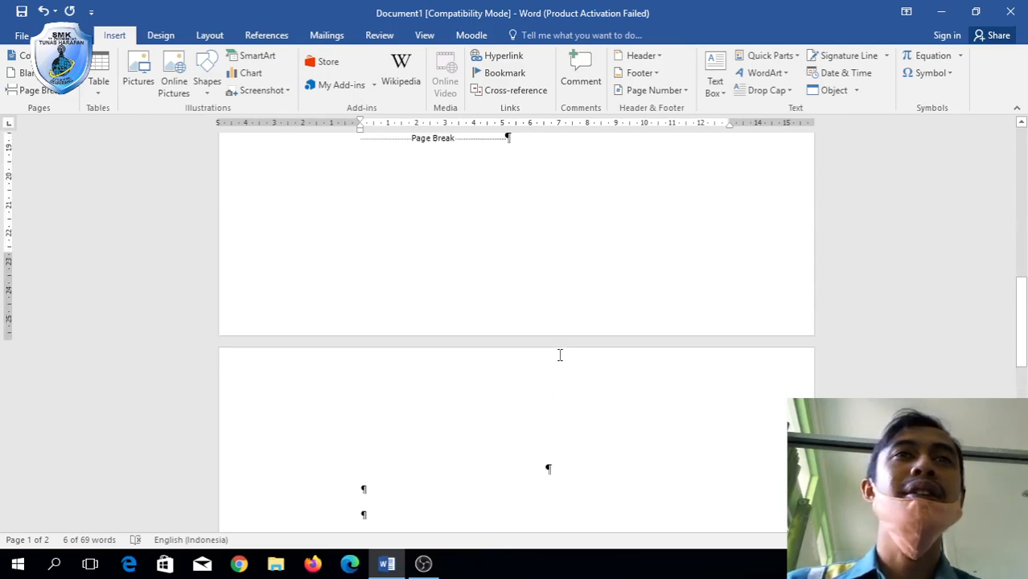
pyautogui.scroll(1, 560, 354)
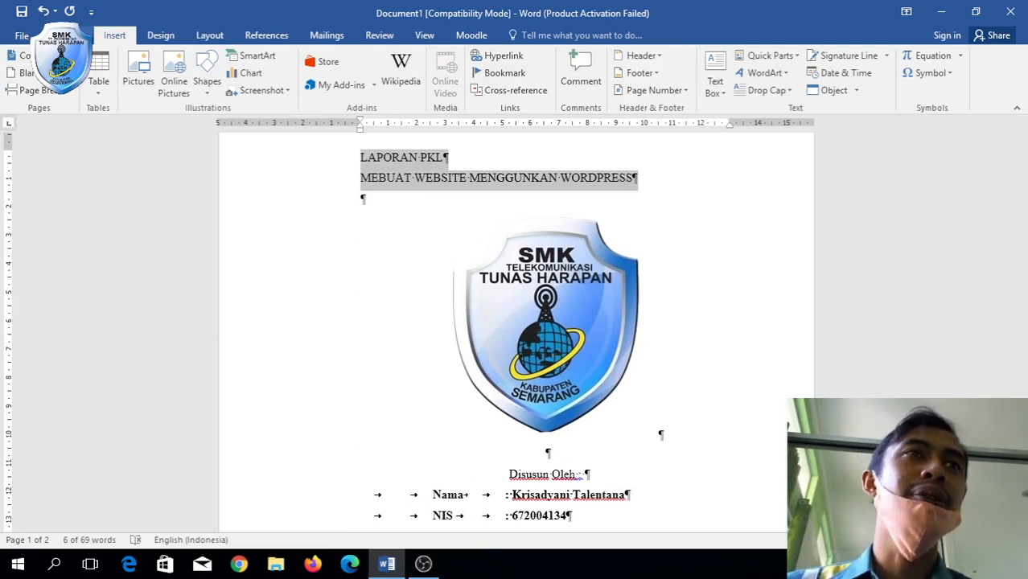
pyautogui.click(68, 36)
pyautogui.click(129, 84)
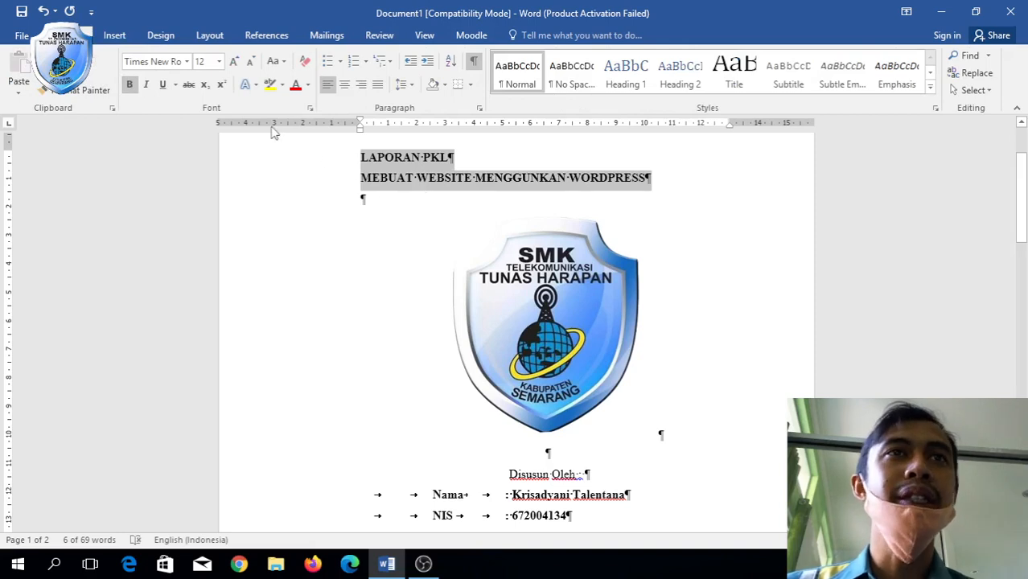
pyautogui.click(233, 62)
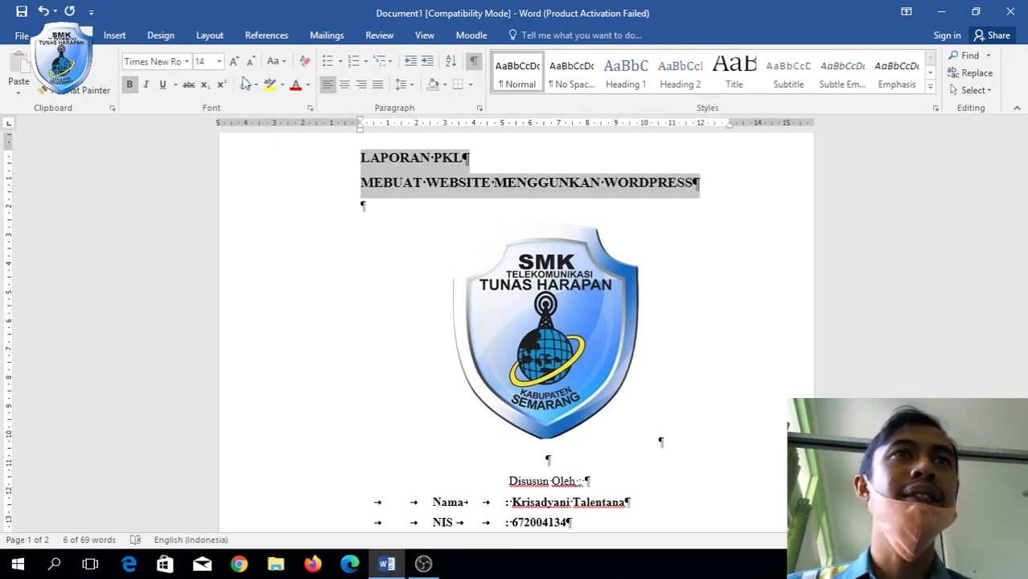
pyautogui.click(343, 85)
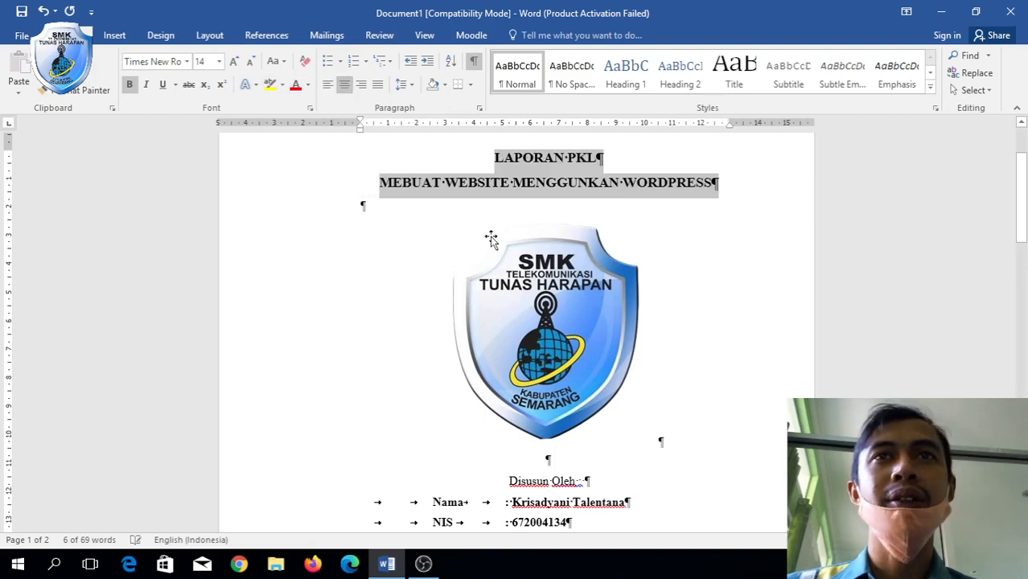
# Enlarge the three closing school lines to 14 pt and push them lower with a blank line.
pyautogui.scroll(-5, 681, 363)
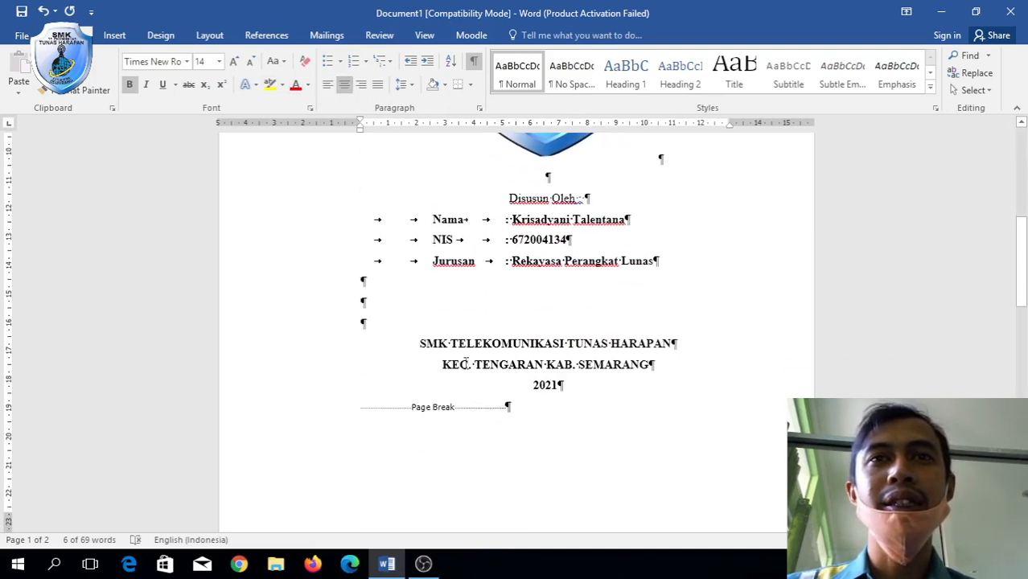
pyautogui.moveTo(418, 344); pyautogui.dragTo(668, 386)
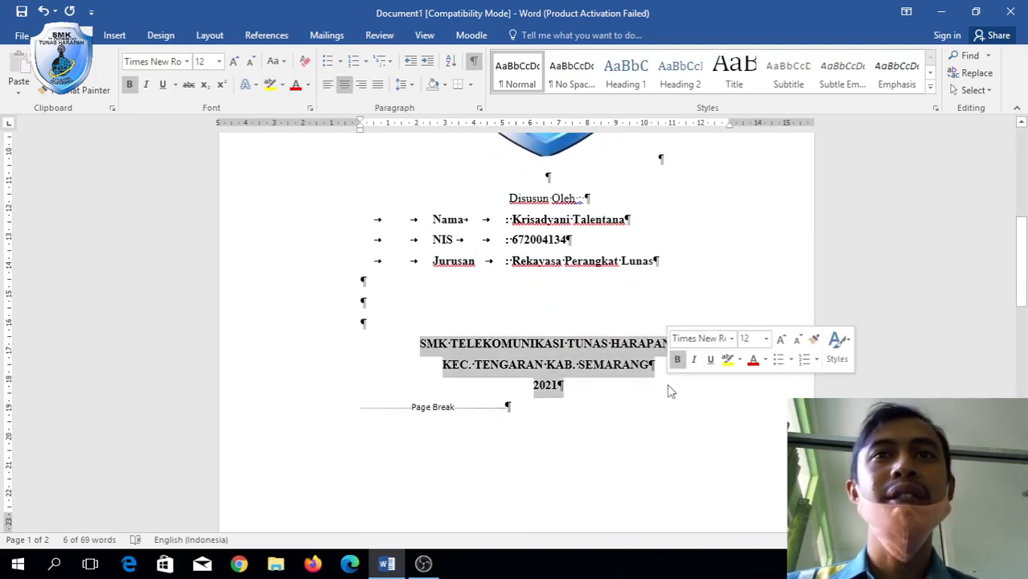
pyautogui.click(234, 61)
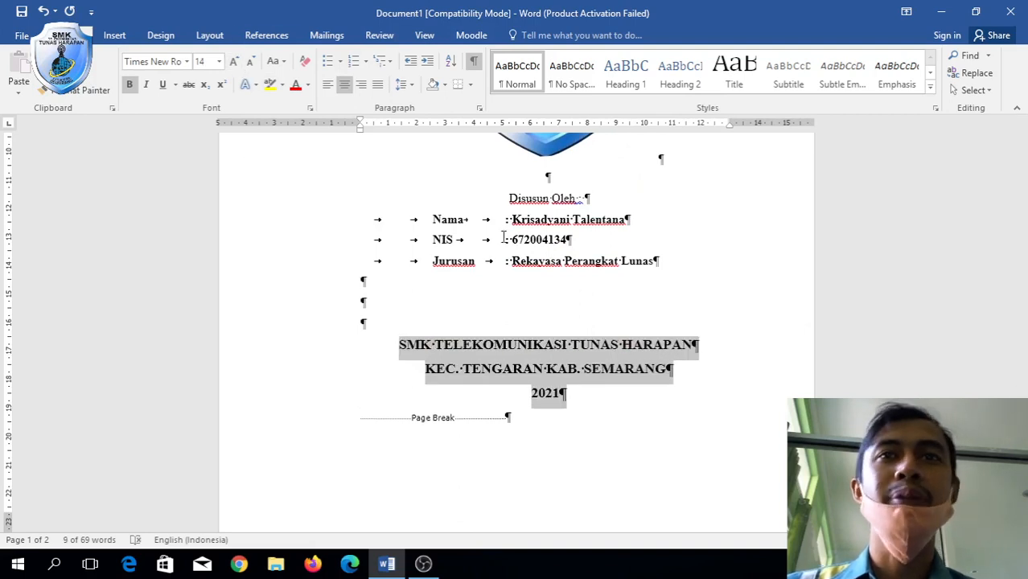
pyautogui.scroll(-5, 703, 334)
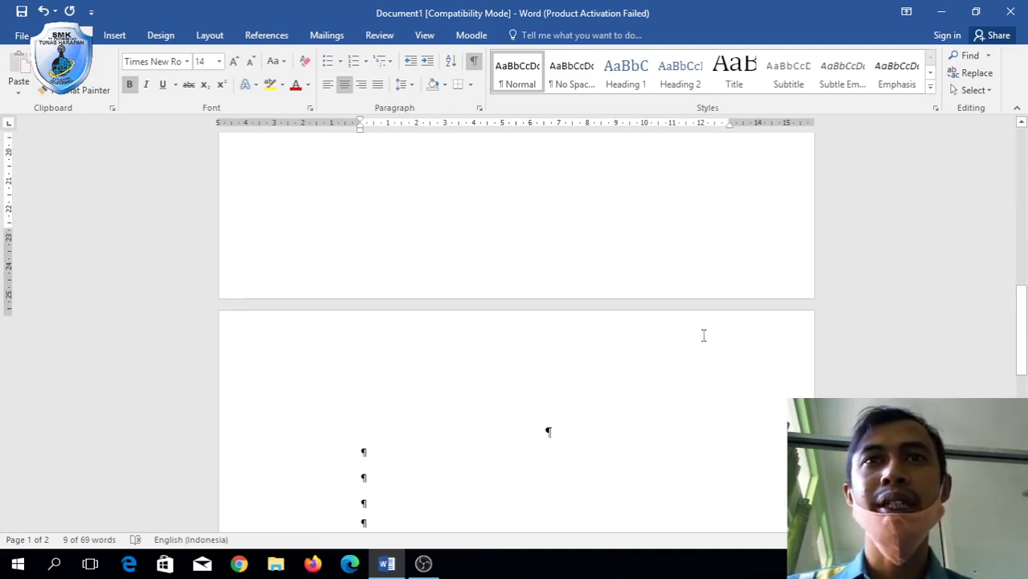
pyautogui.scroll(1, 702, 334)
pyautogui.scroll(4, 701, 335)
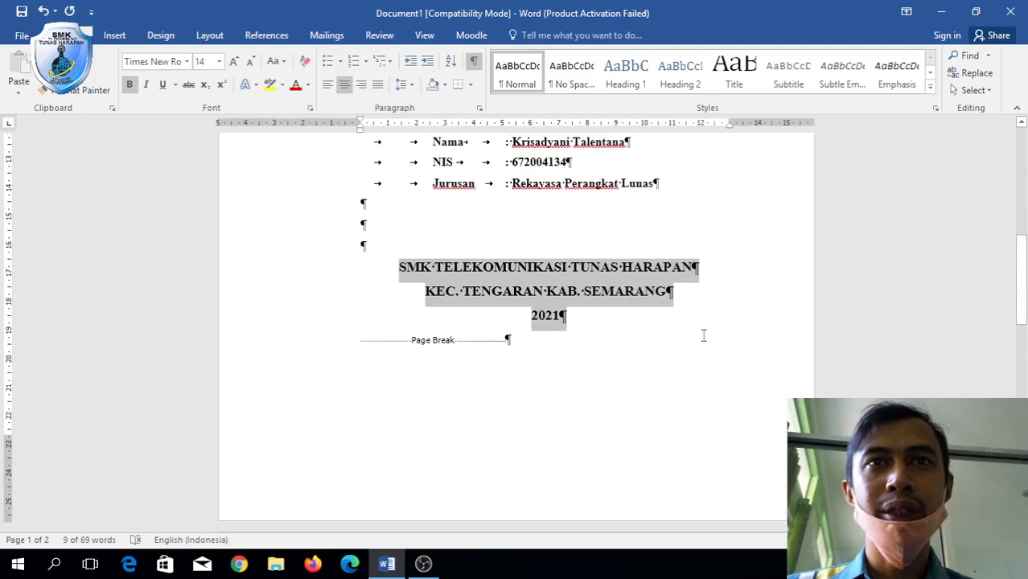
pyautogui.click(552, 222)
pyautogui.press('Return')
pyautogui.press('Return')
pyautogui.press('Return')
pyautogui.press('Return')
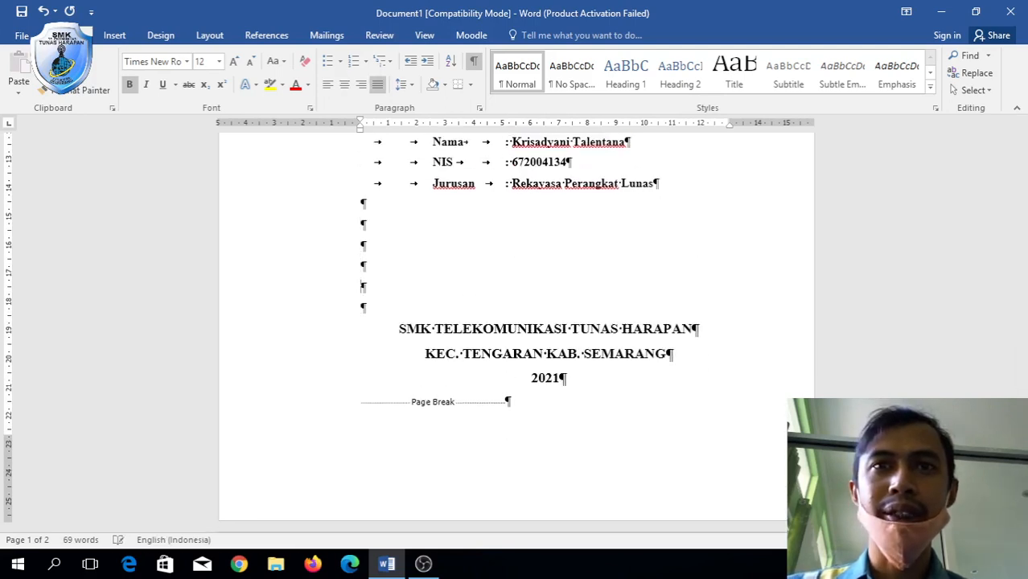
# Add a blank line above Disusun Oleh and remove two blank lines above the school name.
pyautogui.scroll(4, 571, 308)
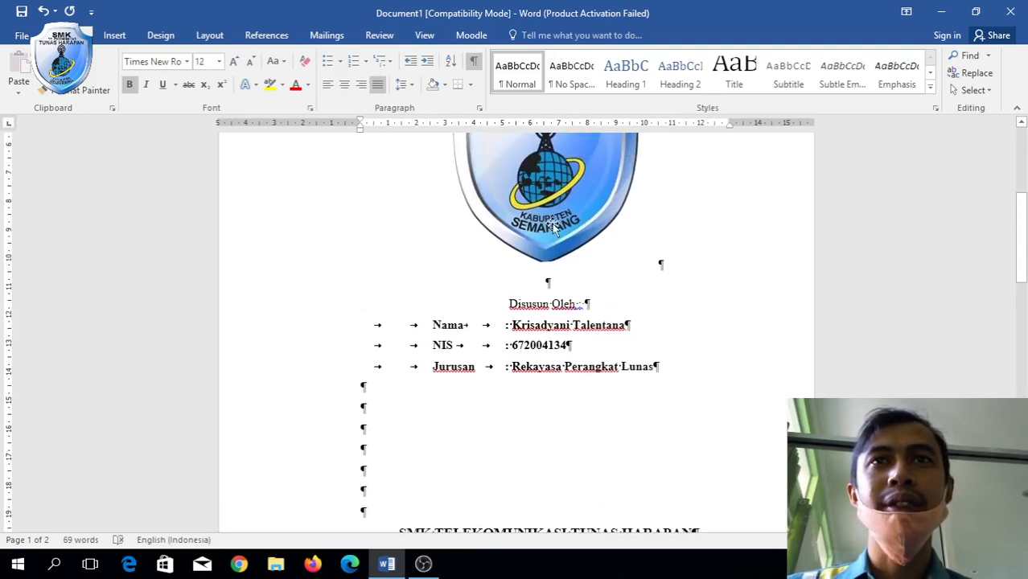
pyautogui.click(563, 287)
pyautogui.press('Return')
pyautogui.press('Return')
pyautogui.press('Return')
pyautogui.press('Return')
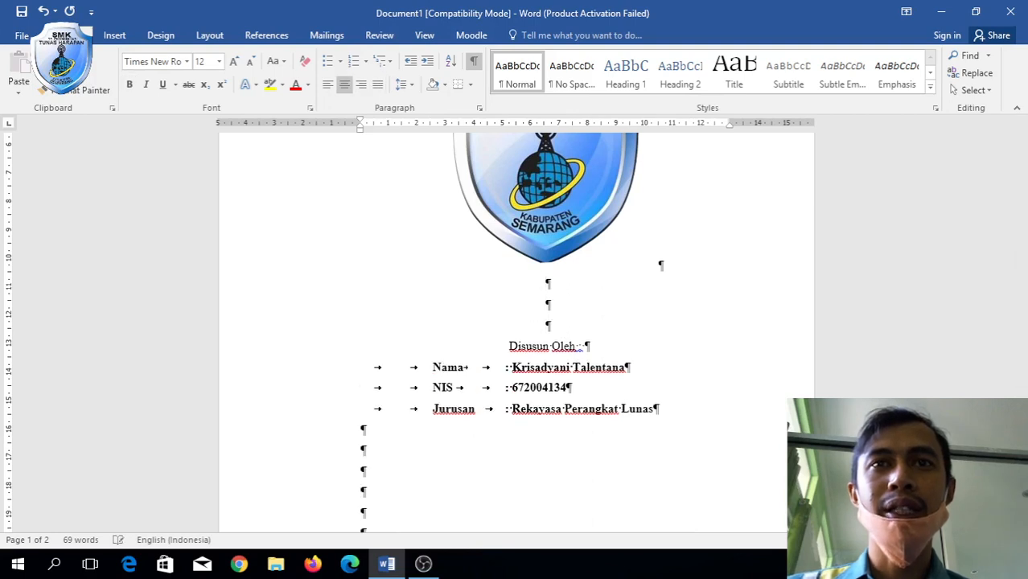
pyautogui.scroll(-3, 539, 257)
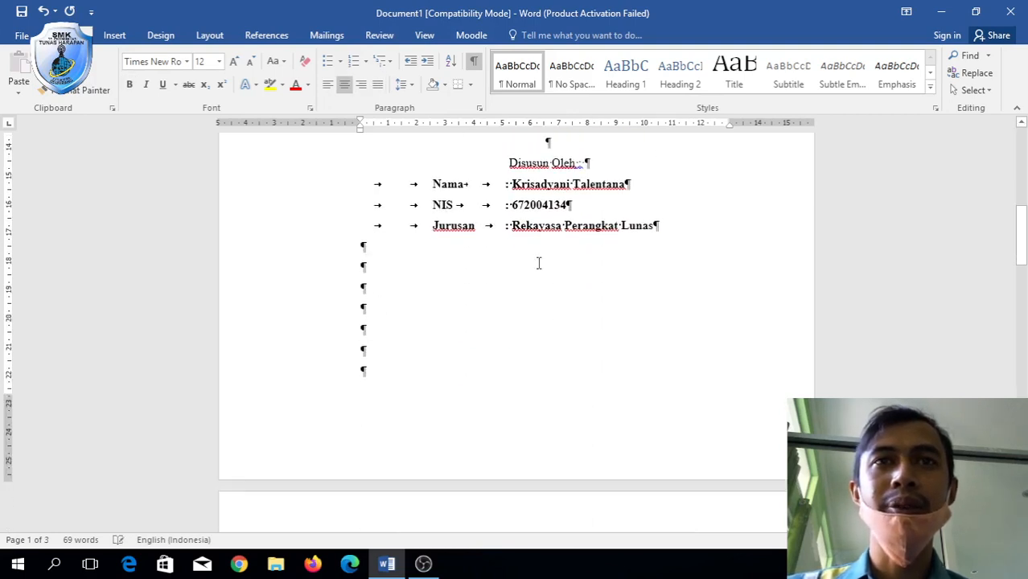
pyautogui.click(520, 252)
pyautogui.press('Delete')
pyautogui.press('Delete')
pyautogui.press('Delete')
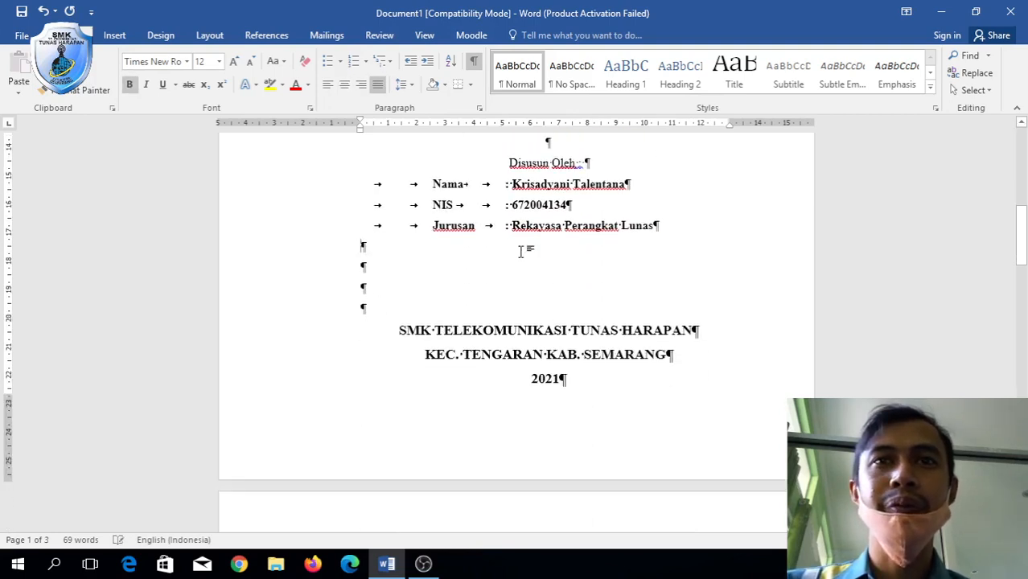
pyautogui.press('Delete')
# Add a blank line above the school logo and remove one above Disusun Oleh.
pyautogui.scroll(8, 520, 252)
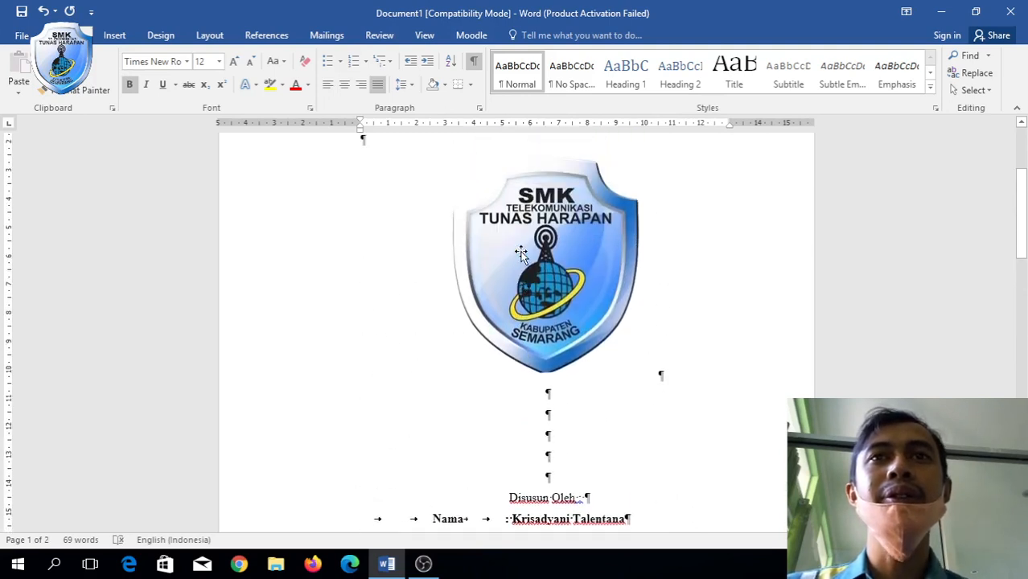
pyautogui.click(559, 299)
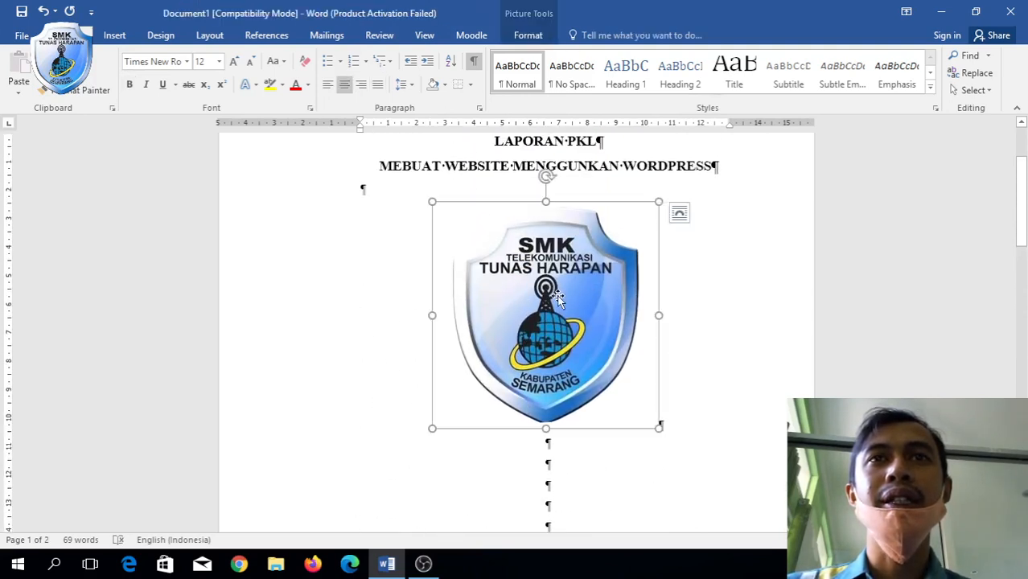
pyautogui.click(383, 238)
pyautogui.click(427, 197)
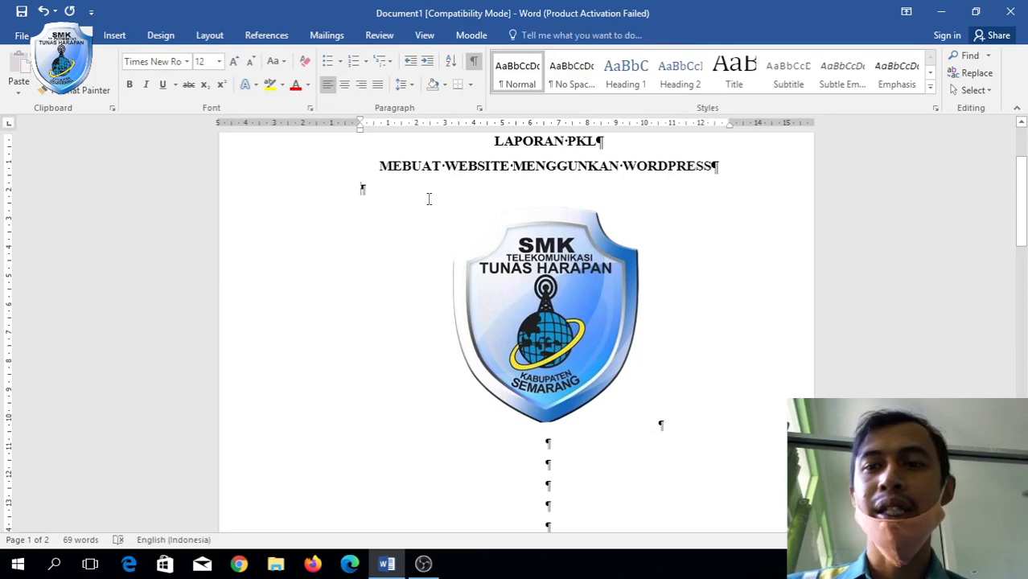
pyautogui.press('Return')
pyautogui.press('Return')
pyautogui.scroll(-5, 619, 298)
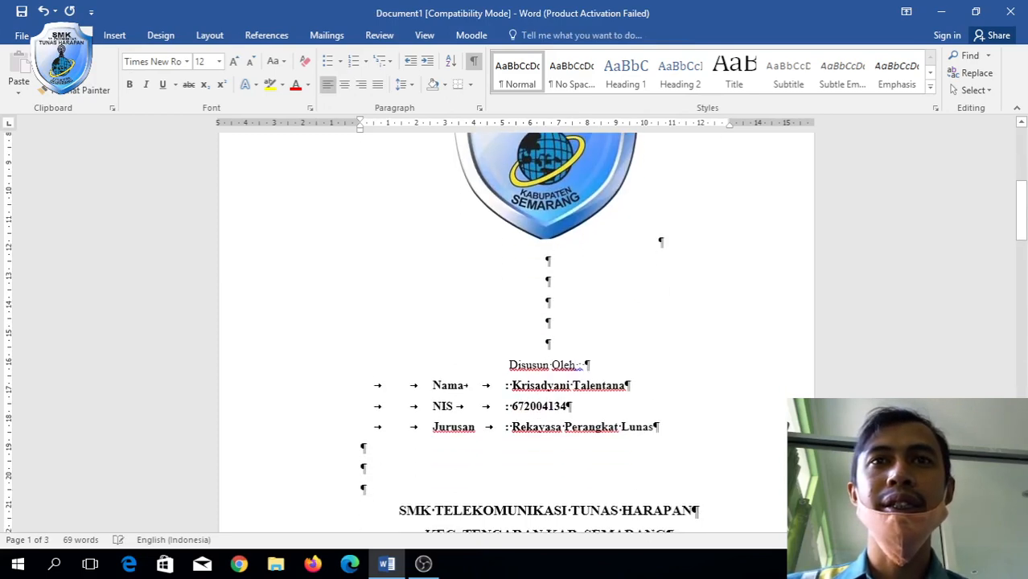
pyautogui.click(622, 273)
pyautogui.press('Delete')
pyautogui.press('Delete')
pyautogui.press('Delete')
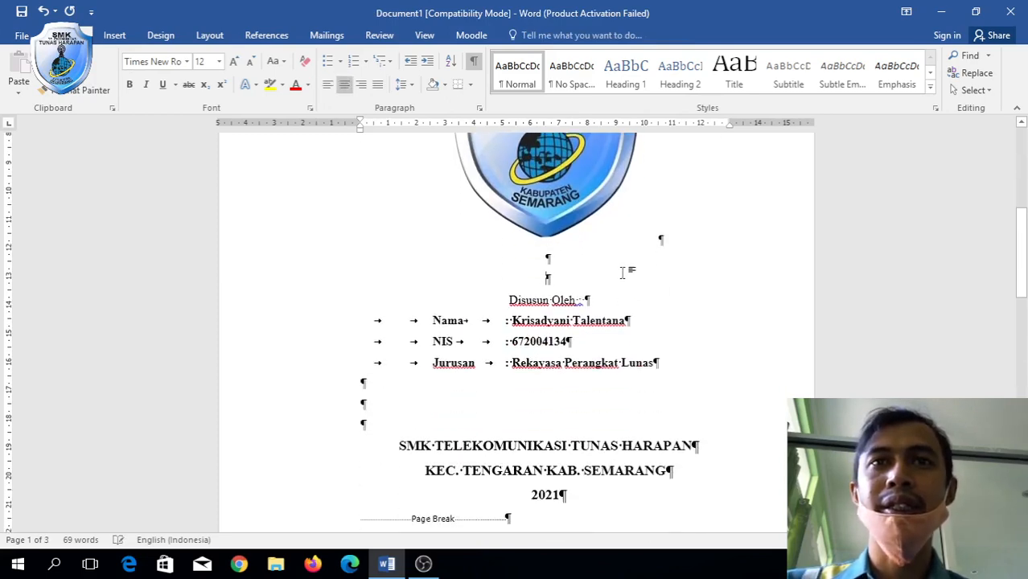
# Move past the page break and place the cursor at the top of blank page 2.
pyautogui.scroll(-4, 621, 272)
pyautogui.scroll(7, 622, 272)
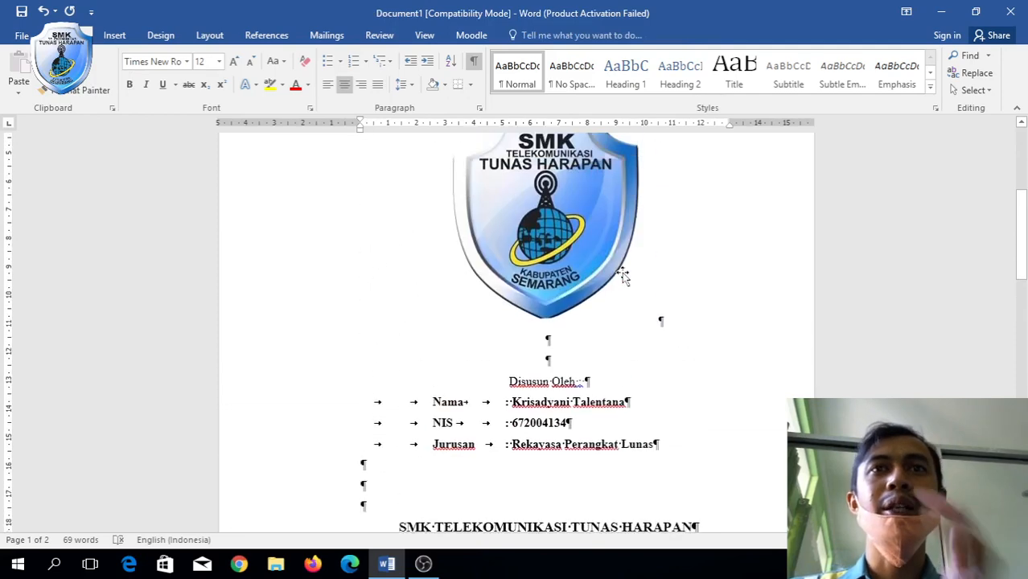
pyautogui.scroll(1, 623, 274)
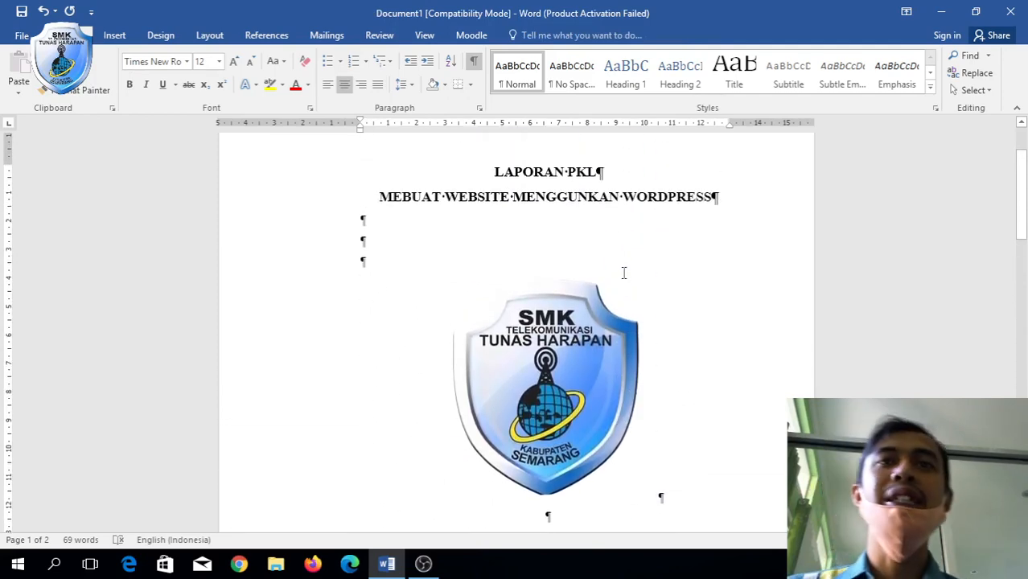
pyautogui.scroll(-3, 624, 273)
pyautogui.scroll(2, 623, 273)
pyautogui.scroll(2, 623, 273)
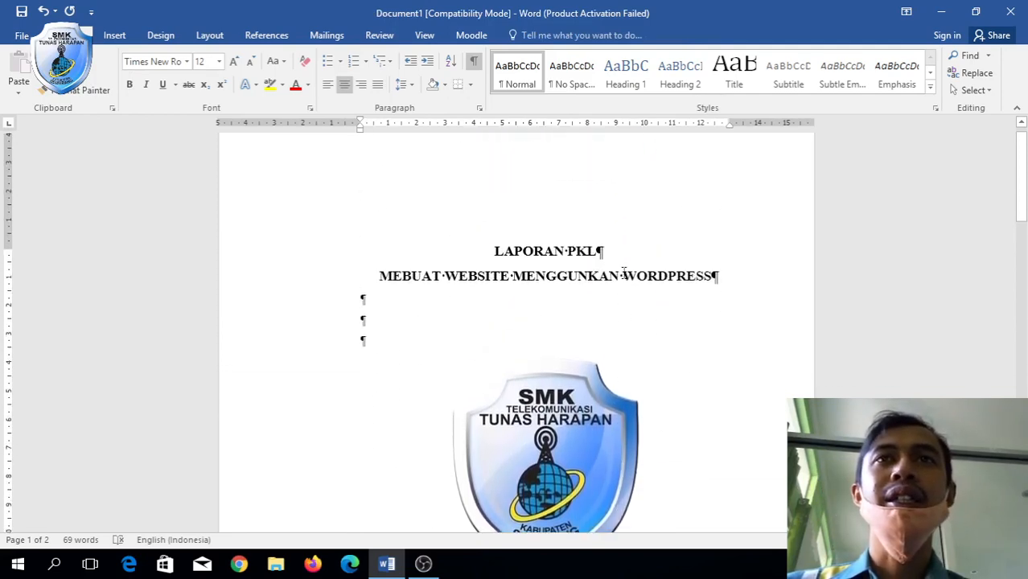
pyautogui.click(695, 295)
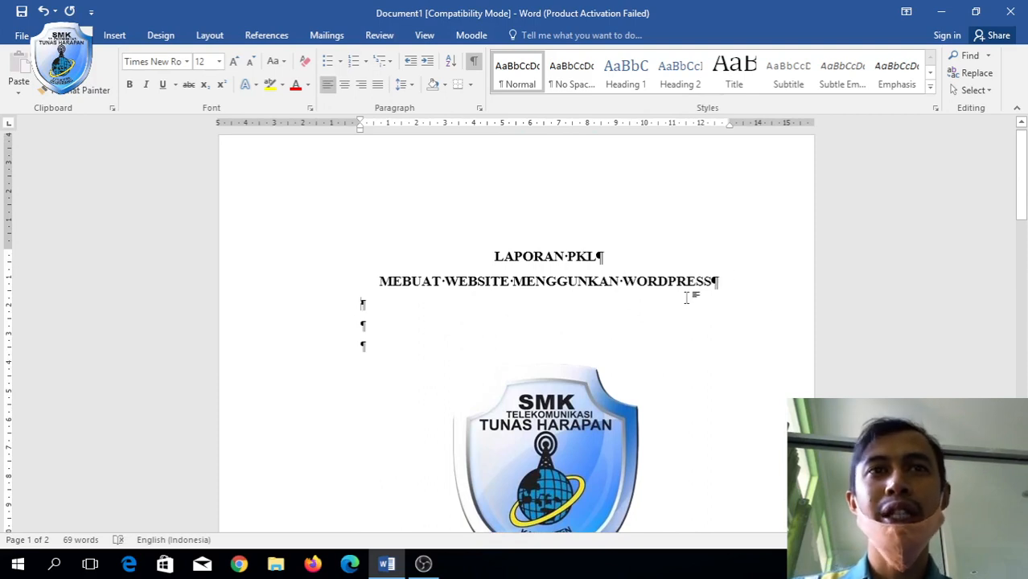
pyautogui.write('FDD')
pyautogui.press('BackSpace')
pyautogui.press('BackSpace')
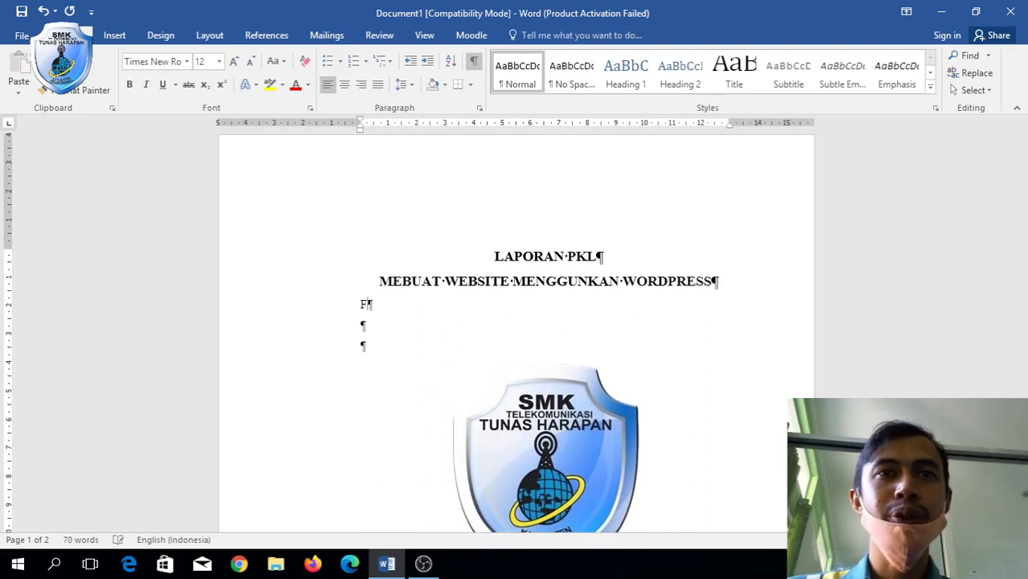
pyautogui.scroll(-9, 690, 298)
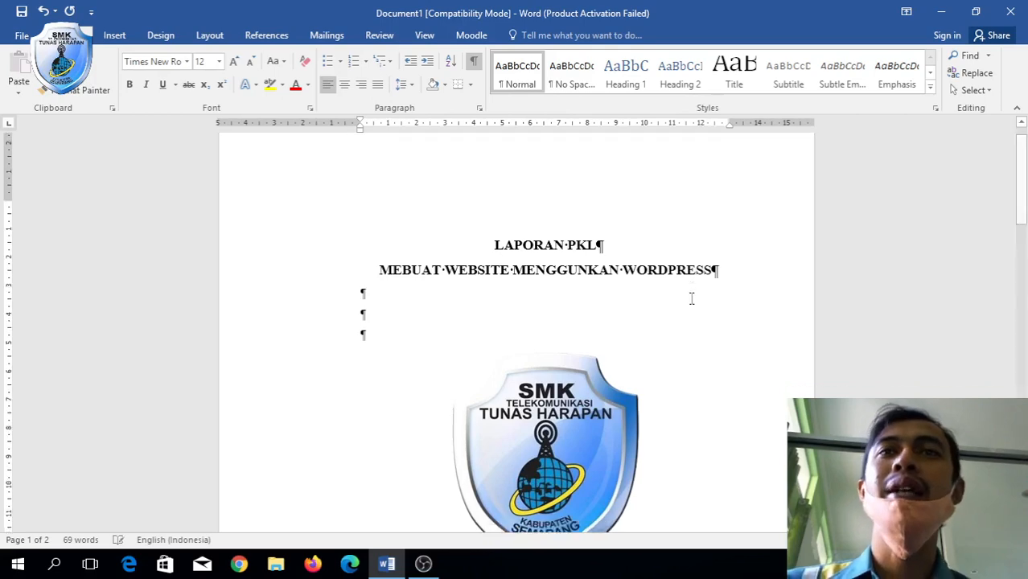
pyautogui.scroll(-2, 690, 297)
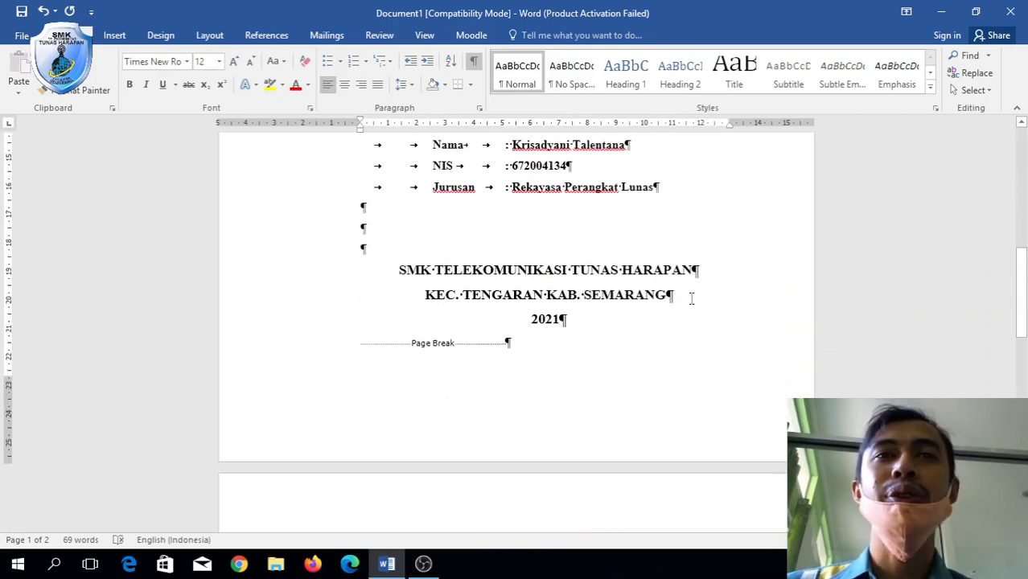
pyautogui.click(564, 464)
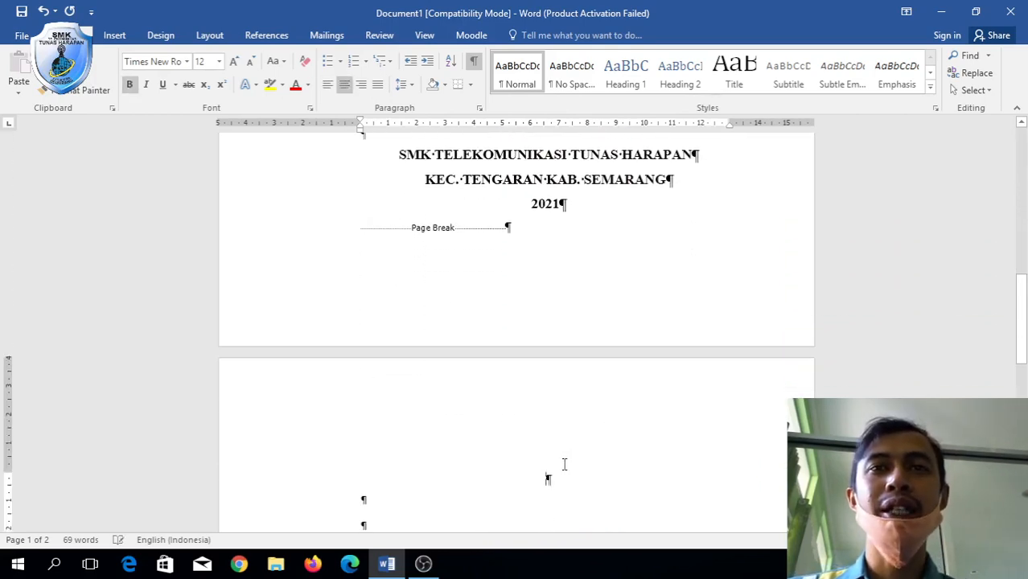
# Type the 14 pt heading 'KATA PENGANTAR' followed by two empty lines.
pyautogui.write('K')
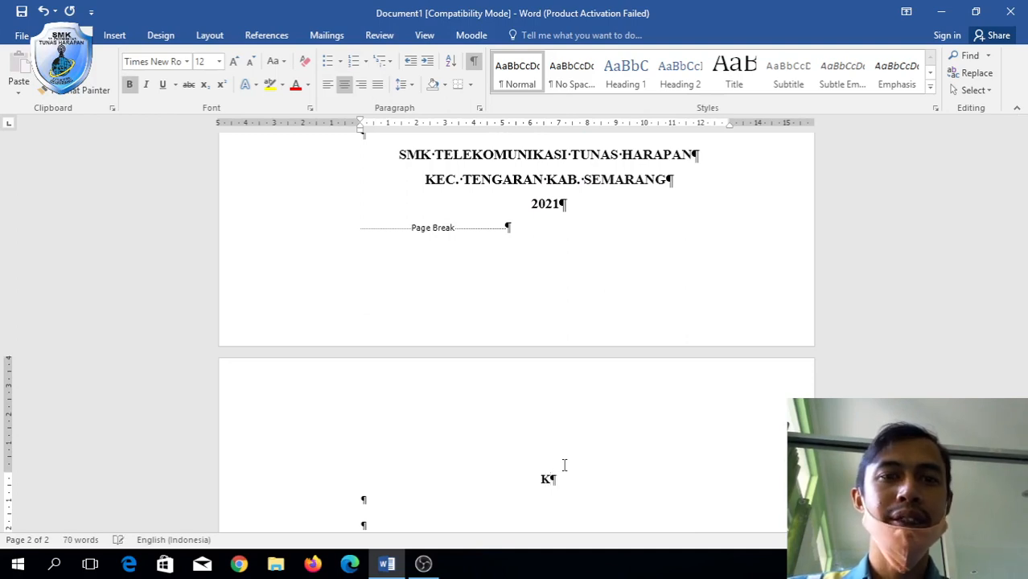
pyautogui.press('BackSpace')
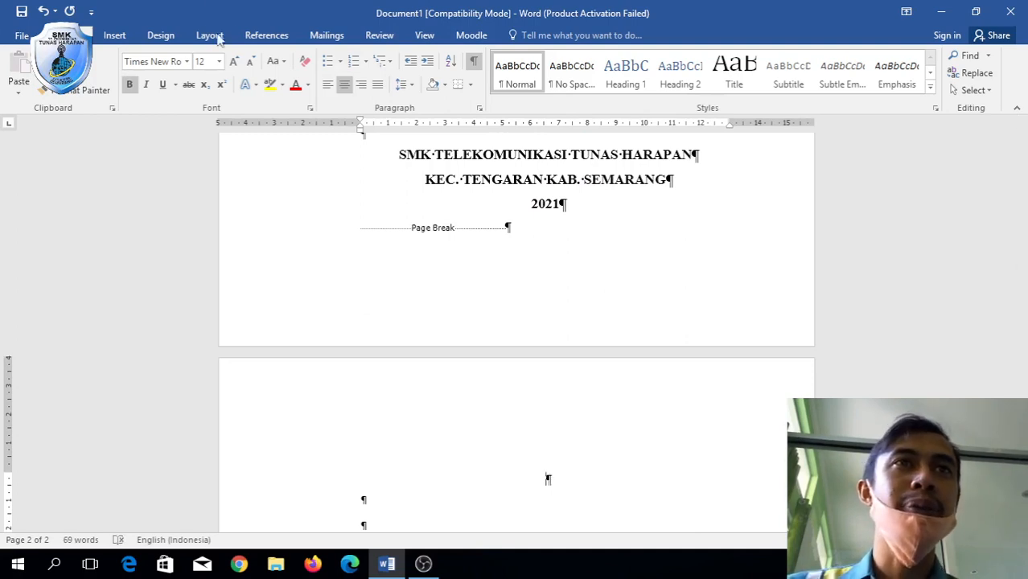
pyautogui.click(233, 63)
pyautogui.write('Kata')
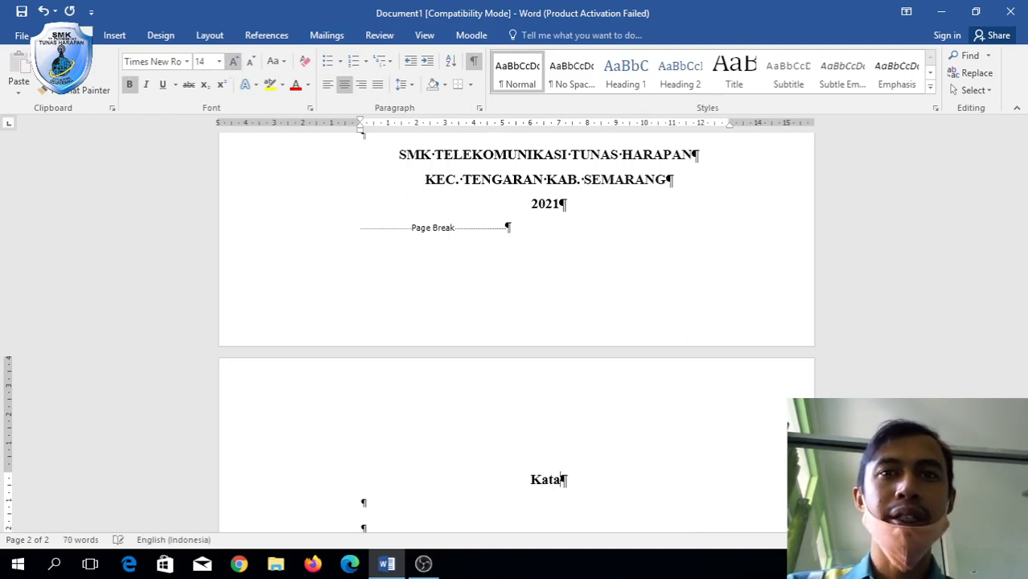
pyautogui.press('BackSpace')
pyautogui.press('BackSpace')
pyautogui.press('BackSpace')
pyautogui.write('ATA')
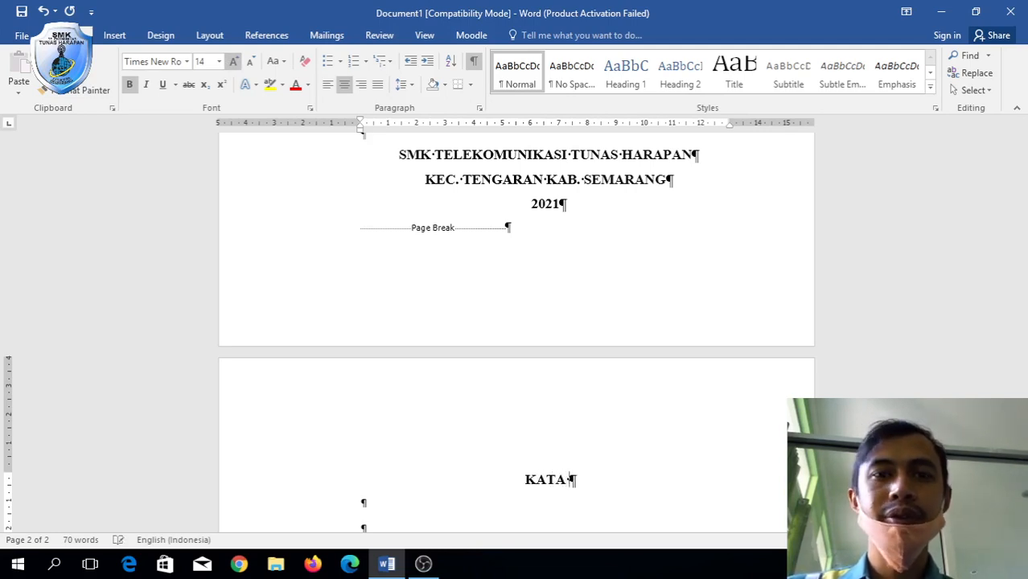
pyautogui.write(' PENGA')
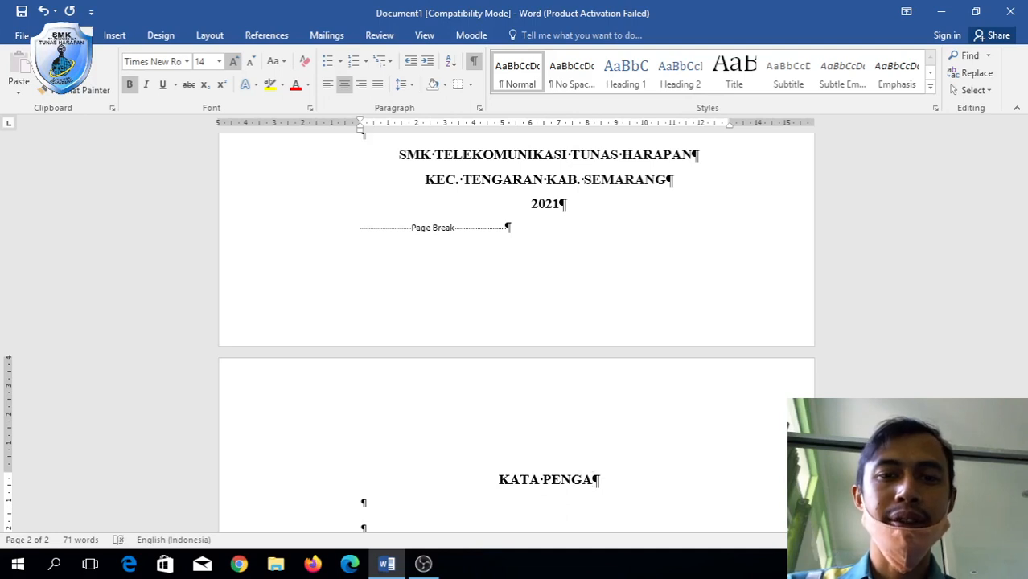
pyautogui.write('NTAR')
pyautogui.press('Return')
pyautogui.press('Return')
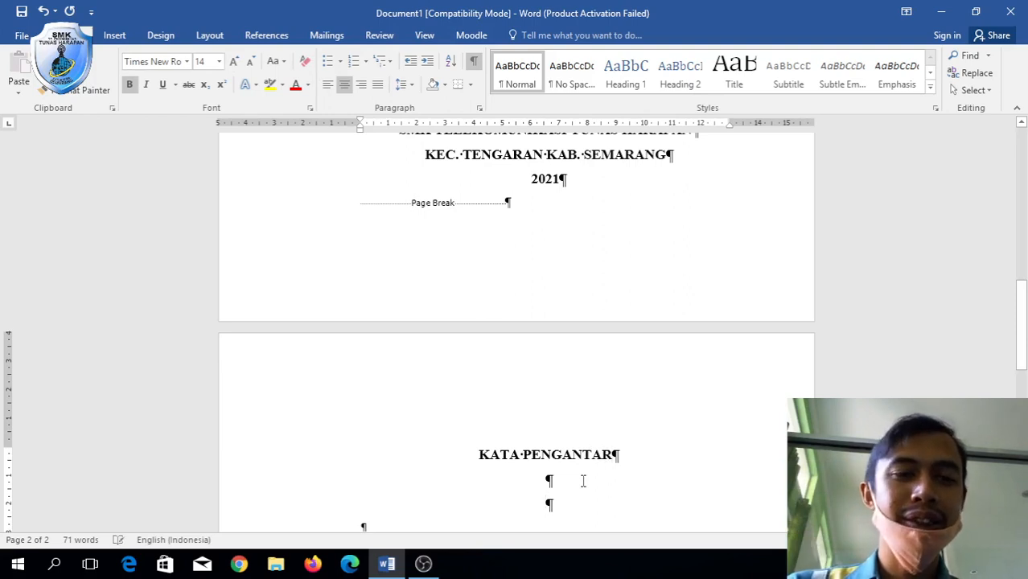
# Justify the line below the heading and set its font size to 12 pt.
pyautogui.click(376, 87)
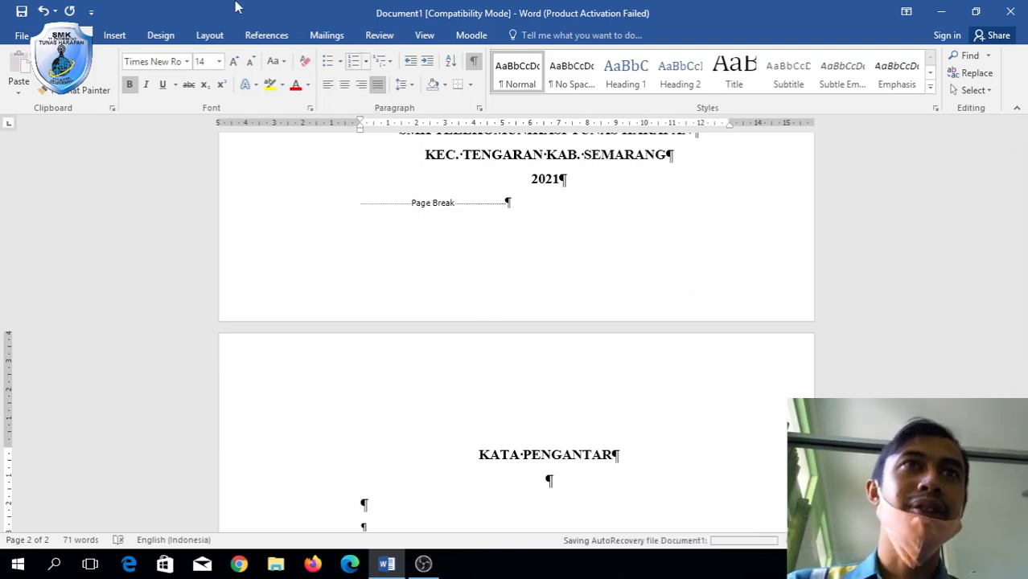
pyautogui.click(250, 63)
pyautogui.click(250, 63)
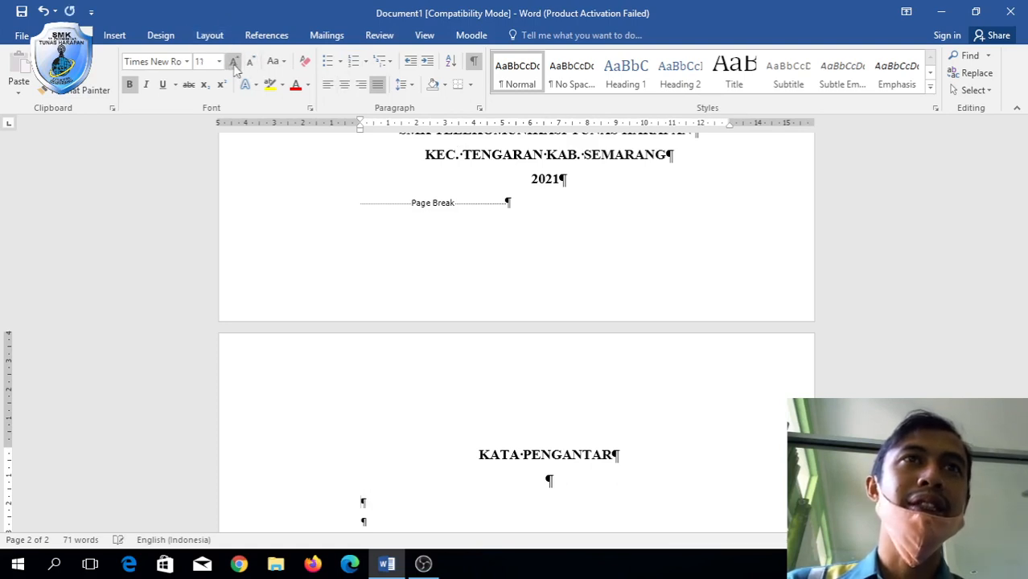
pyautogui.click(233, 62)
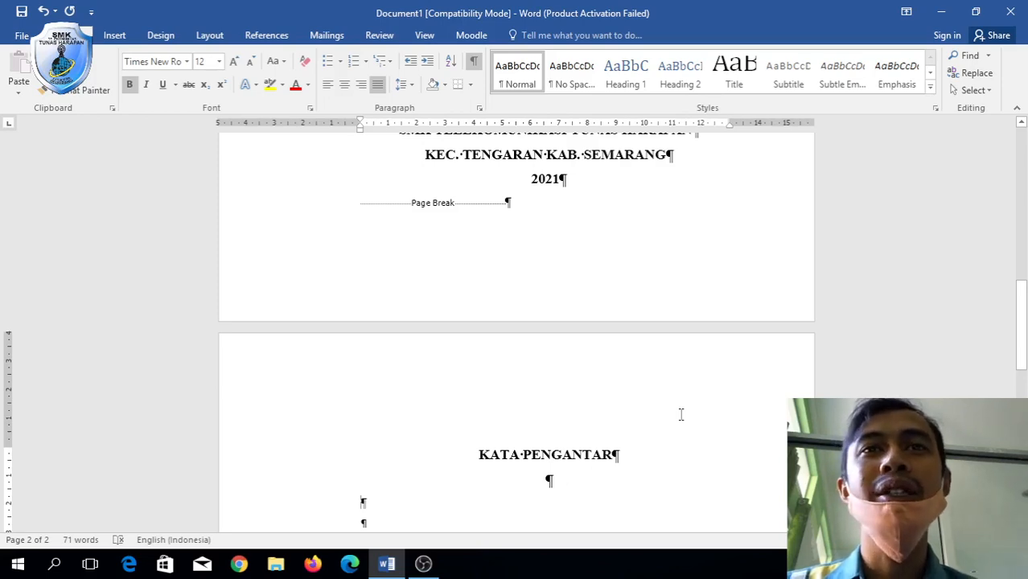
pyautogui.hotkey('alt', 'Tab')
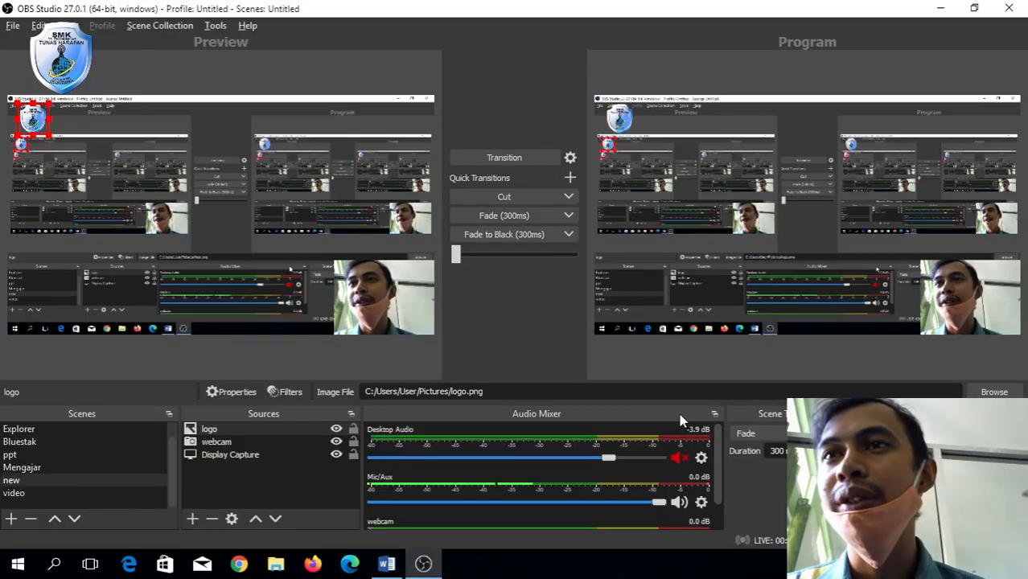
pyautogui.hotkey('alt', 'Tab')
pyautogui.hotkey('alt', 'Tab')
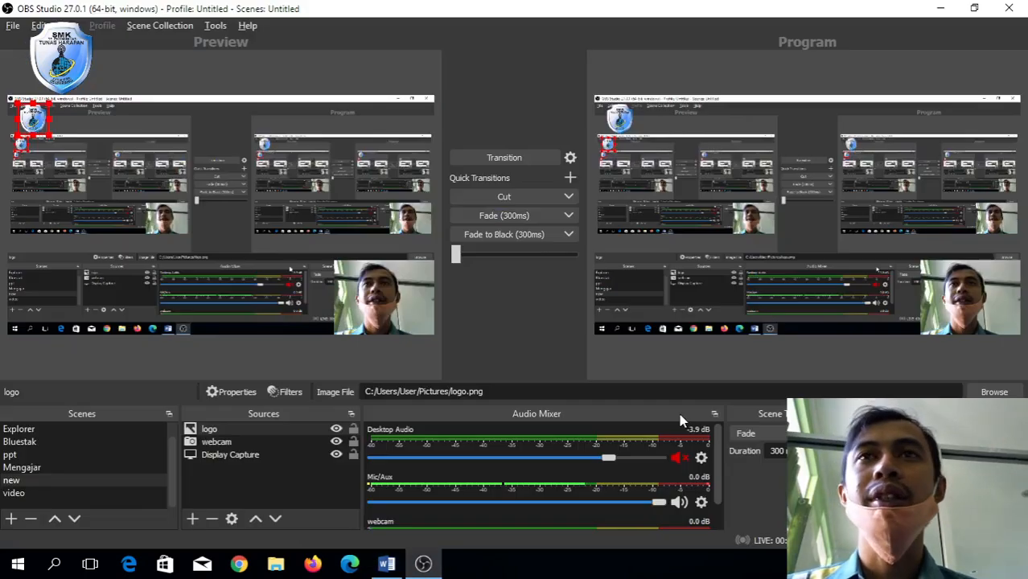
pyautogui.hotkey('alt', 'Tab')
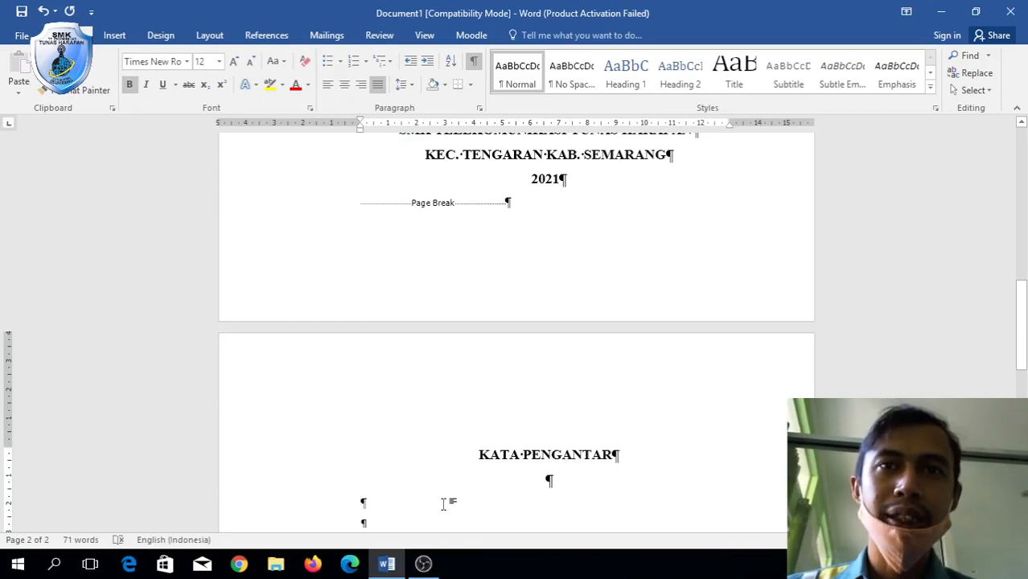
# Type the indented, non-bold opening 'Puji syukur kepada Tuhan yang Maha Esa ....', then switch to Chrome.
pyautogui.scroll(-2, 443, 504)
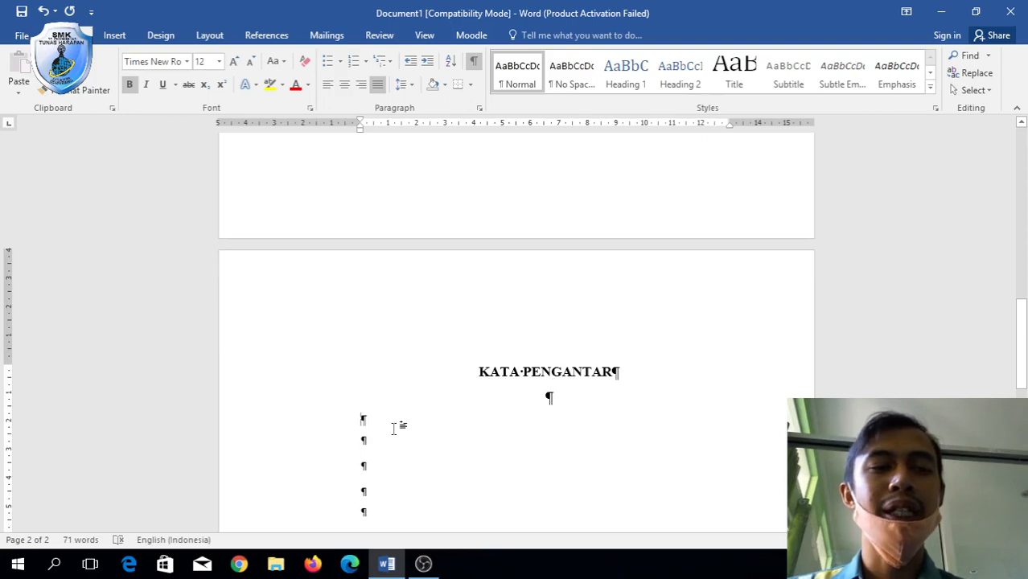
pyautogui.doubleClick(394, 426)
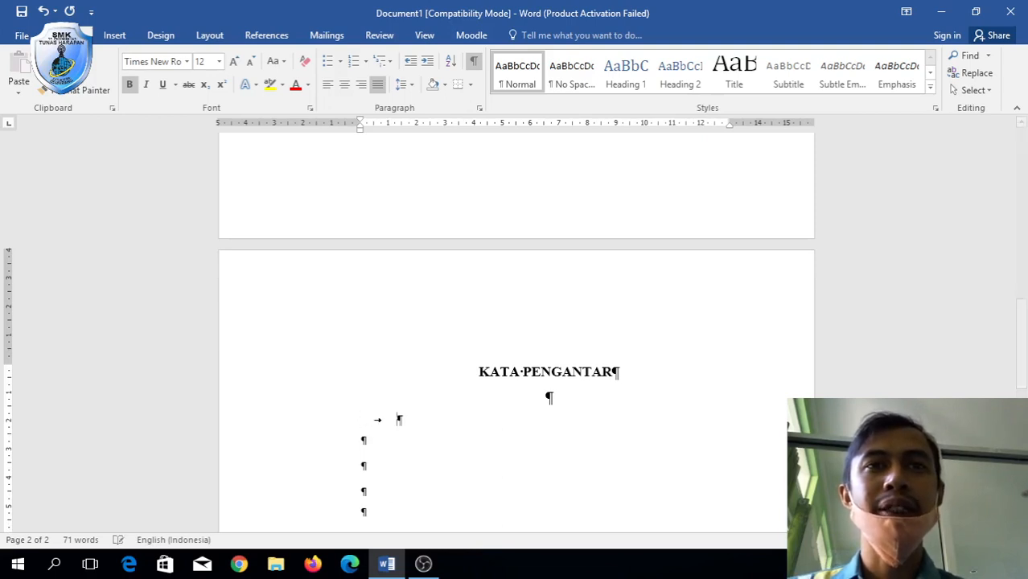
pyautogui.write('Puj')
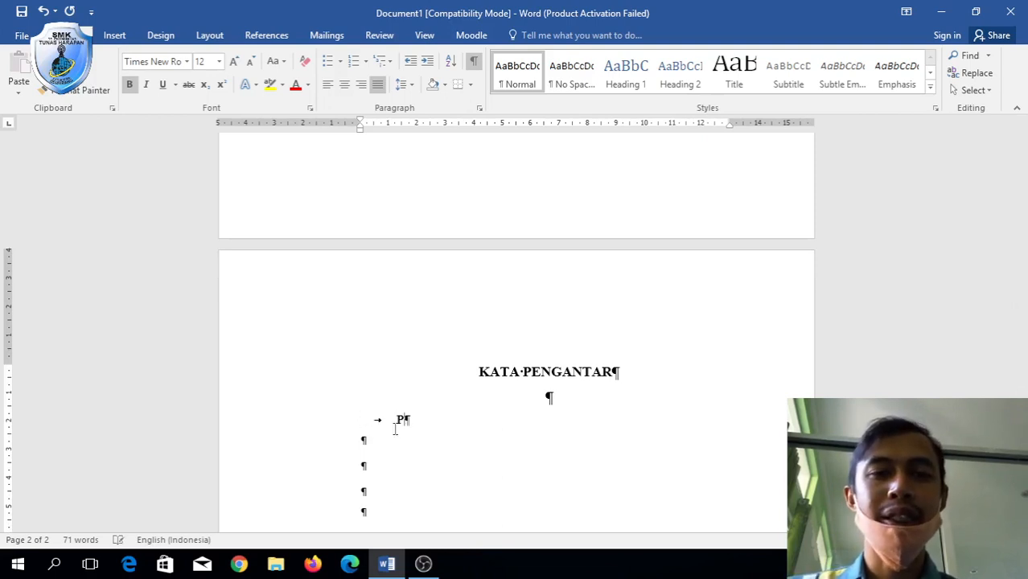
pyautogui.press('BackSpace')
pyautogui.press('BackSpace')
pyautogui.press('BackSpace')
pyautogui.press('BackSpace')
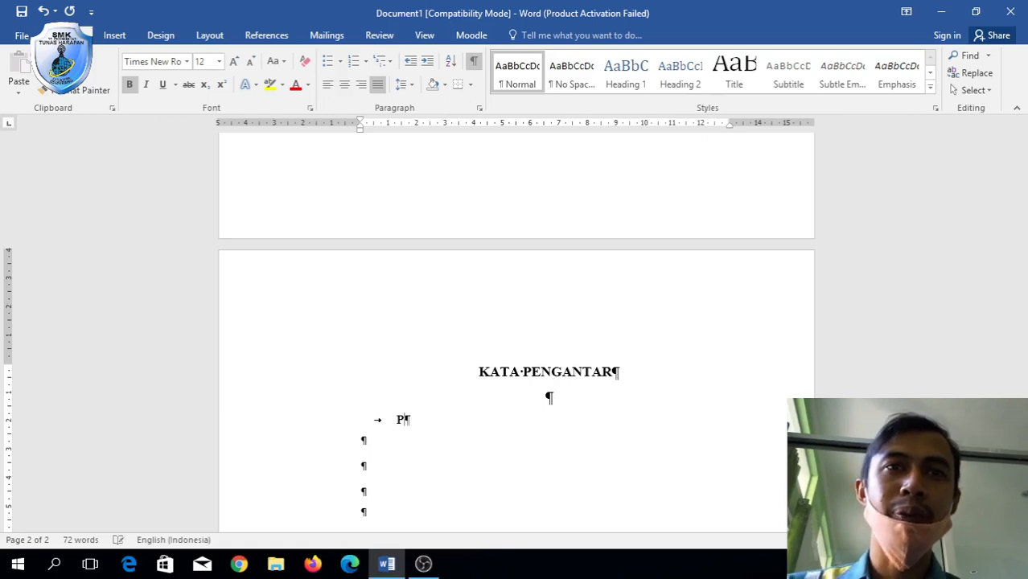
pyautogui.hotkey('ctrl', 'b')
pyautogui.write('Pu')
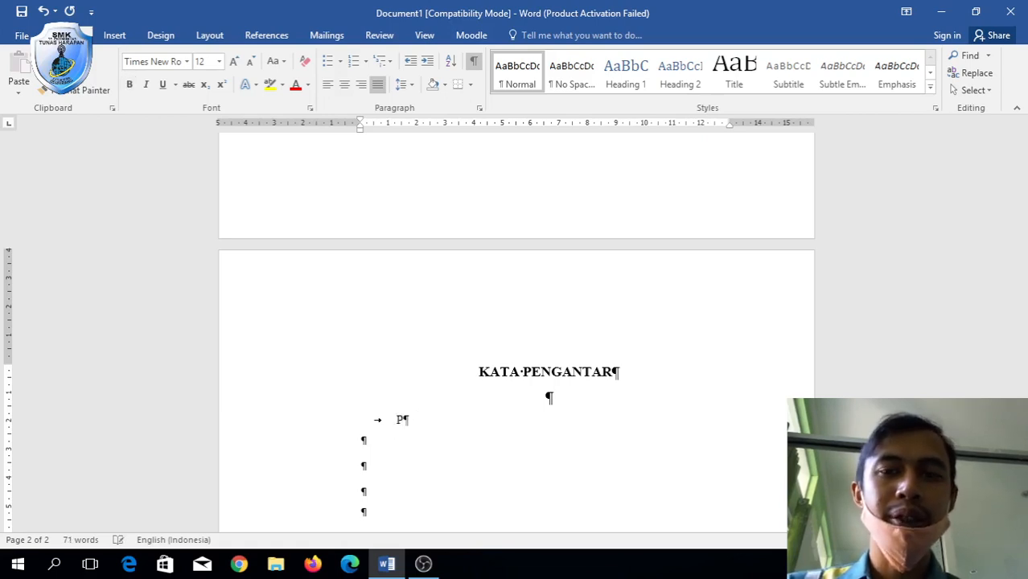
pyautogui.write('ji sy')
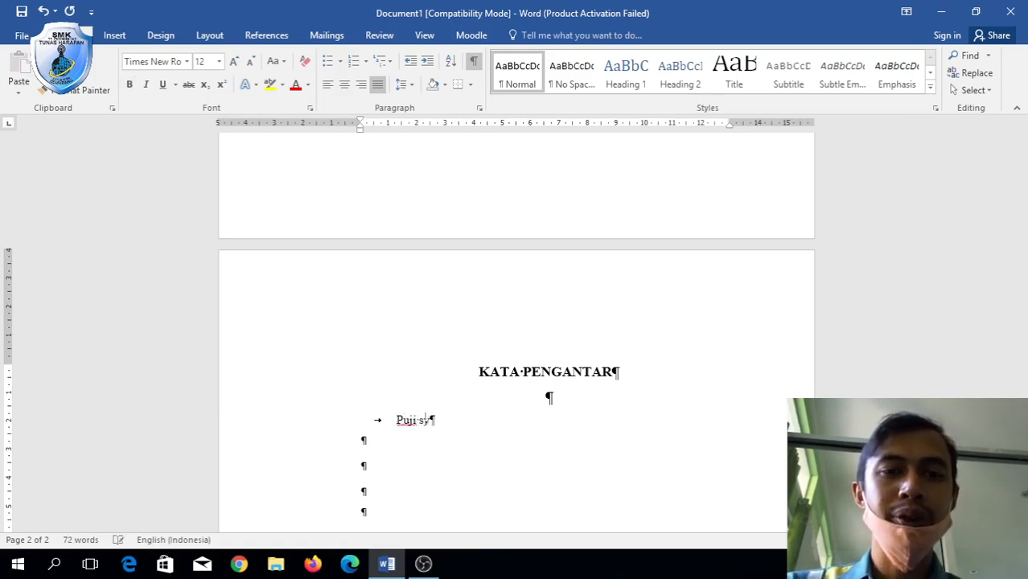
pyautogui.write('ukur kepada ')
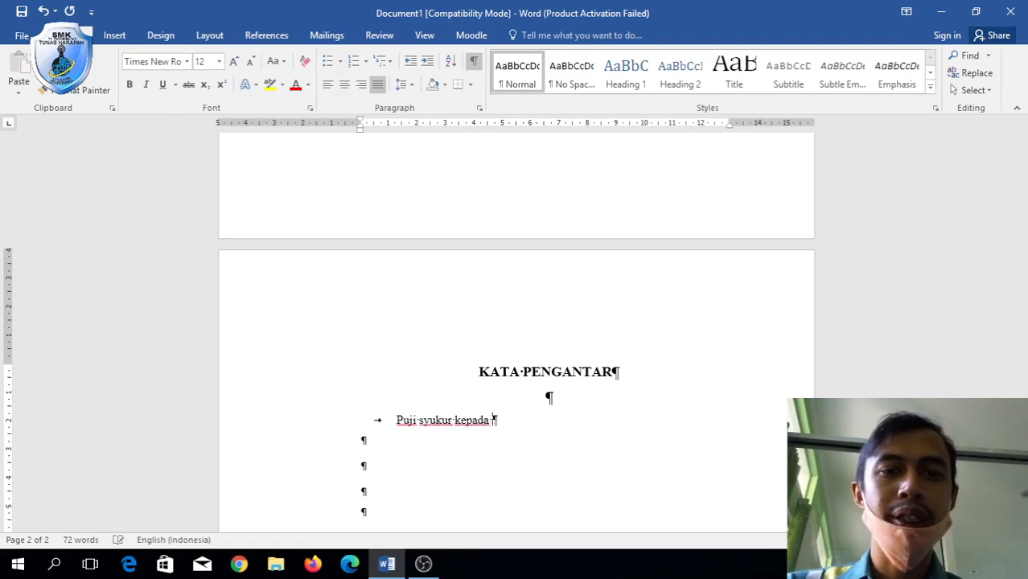
pyautogui.write('Tuhan yang ')
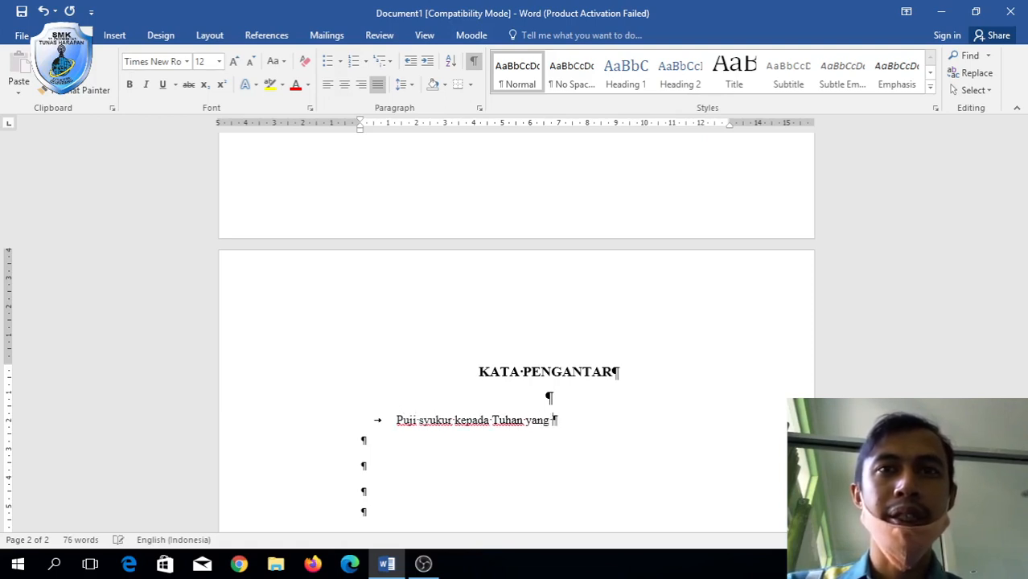
pyautogui.write('Maha ')
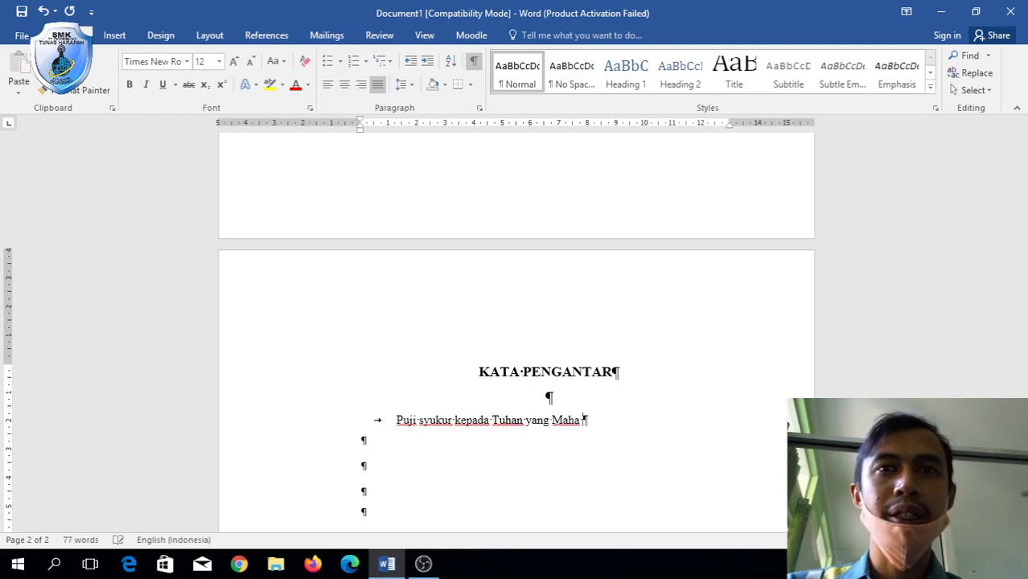
pyautogui.write('Esa ....')
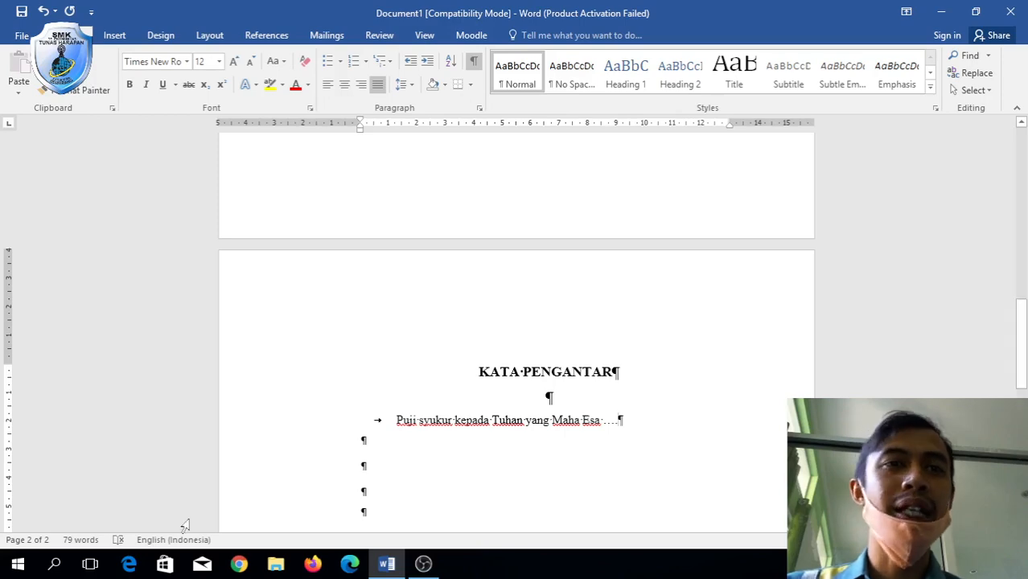
pyautogui.click(239, 564)
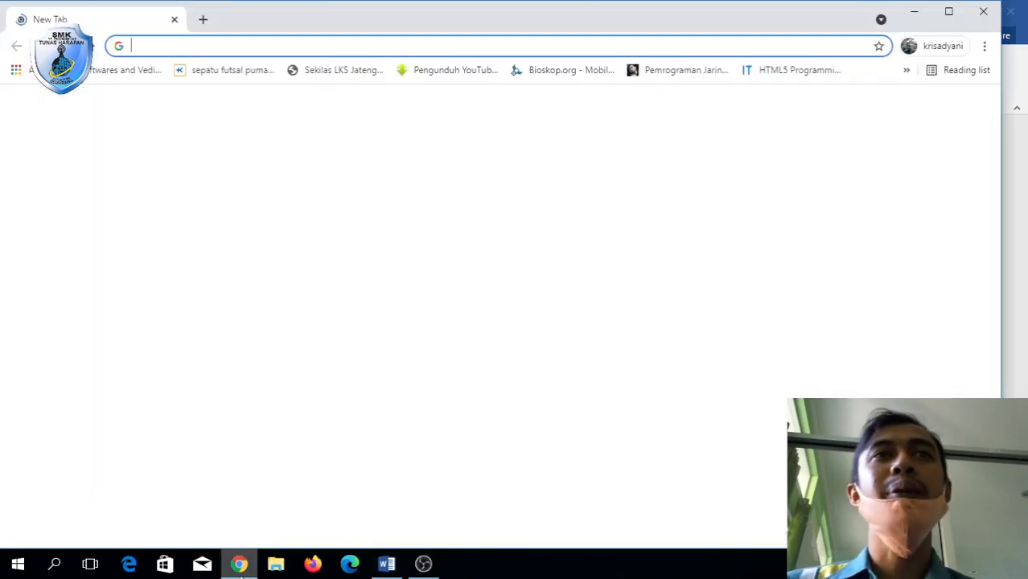
pyautogui.write('we')
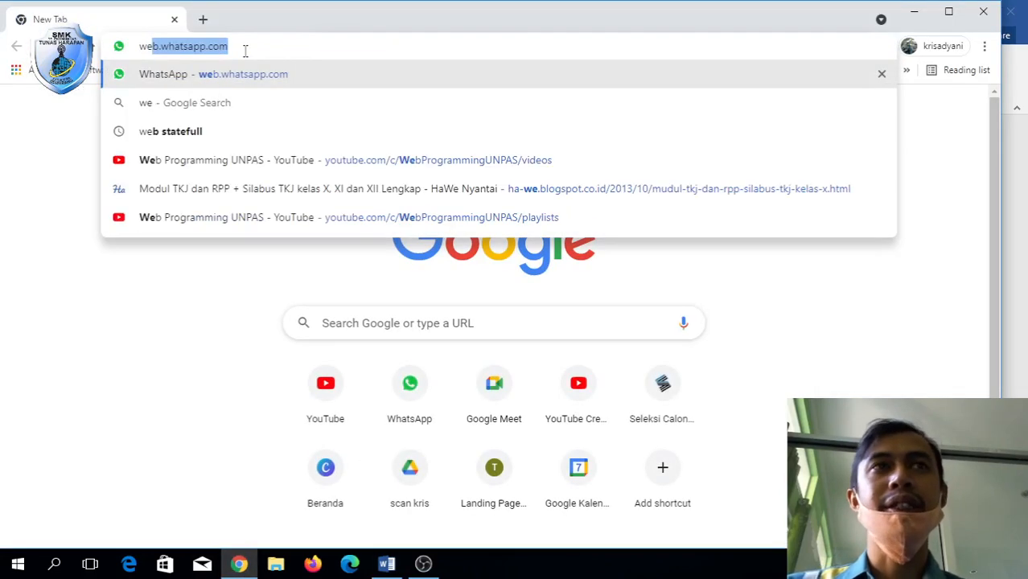
pyautogui.press('BackSpace')
pyautogui.press('BackSpace')
pyautogui.press('BackSpace')
pyautogui.write('con')
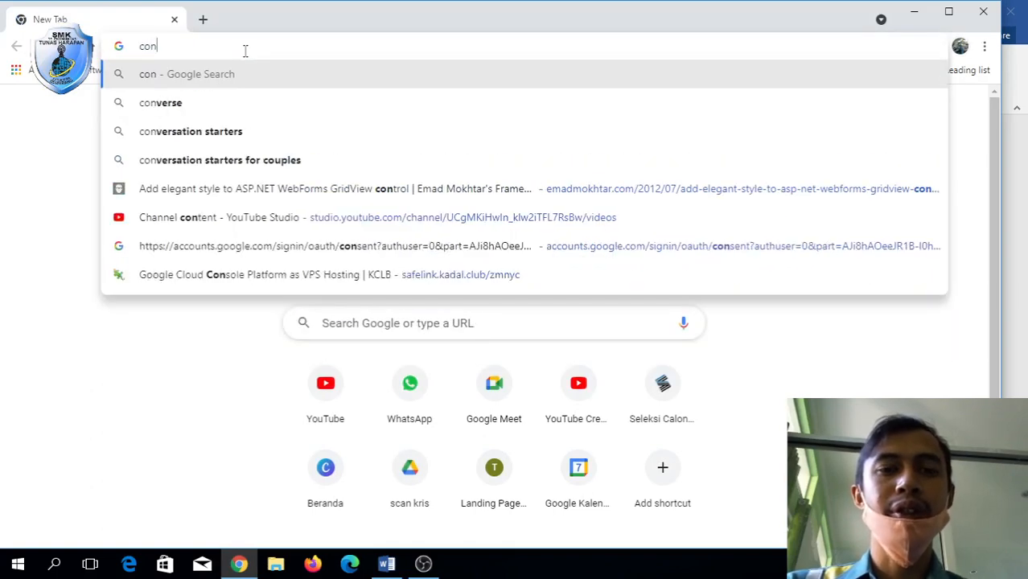
pyautogui.write('toh kata')
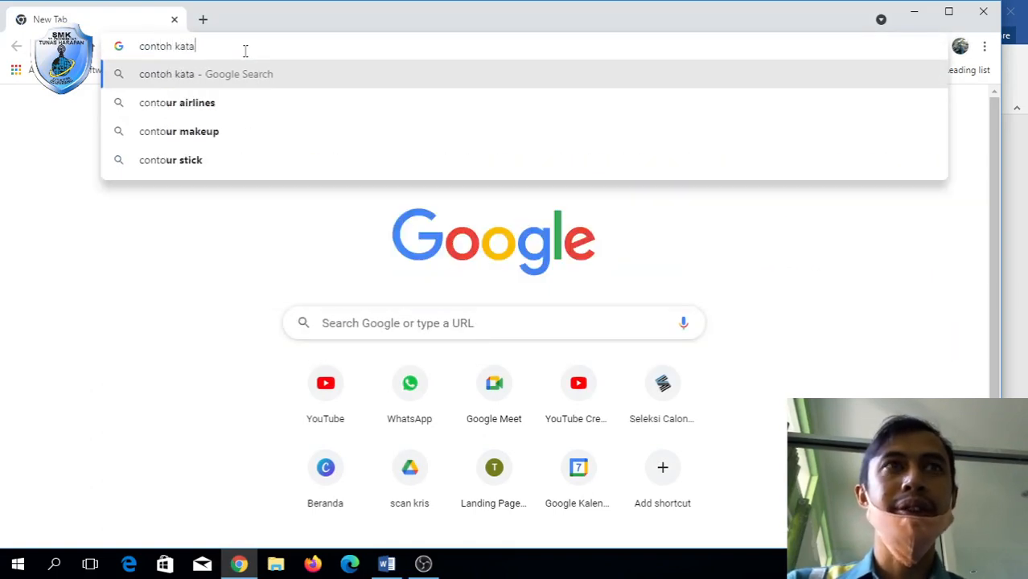
pyautogui.write(' pengantar')
pyautogui.press('Return')
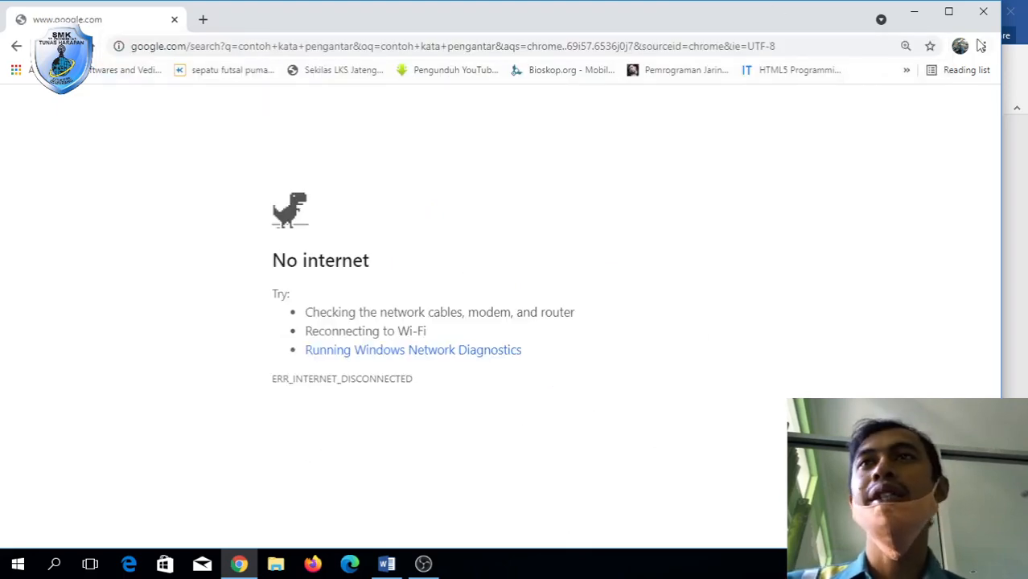
pyautogui.click(982, 11)
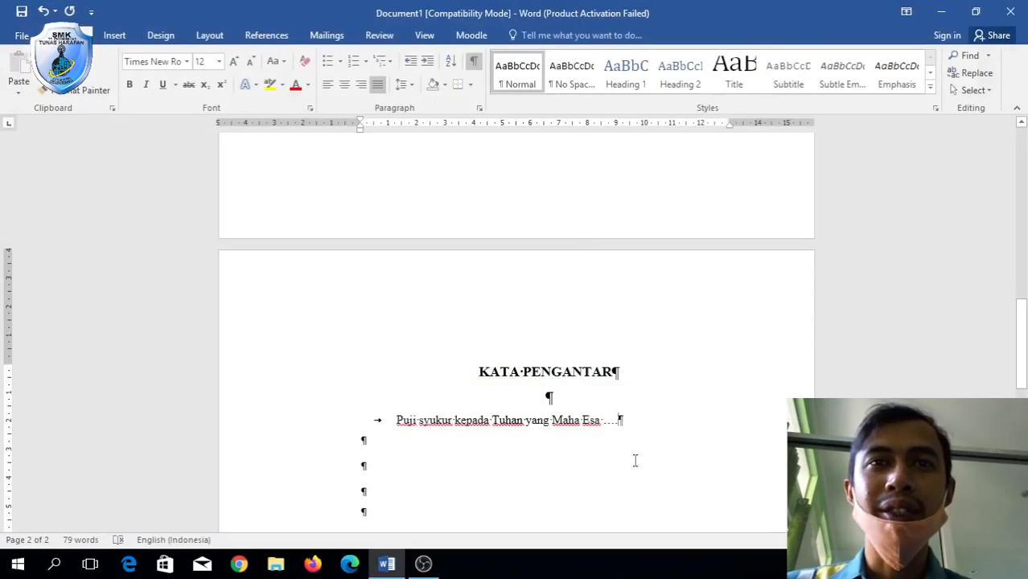
# Extend the foreword paragraph with placeholder filler text.
pyautogui.write('ds')
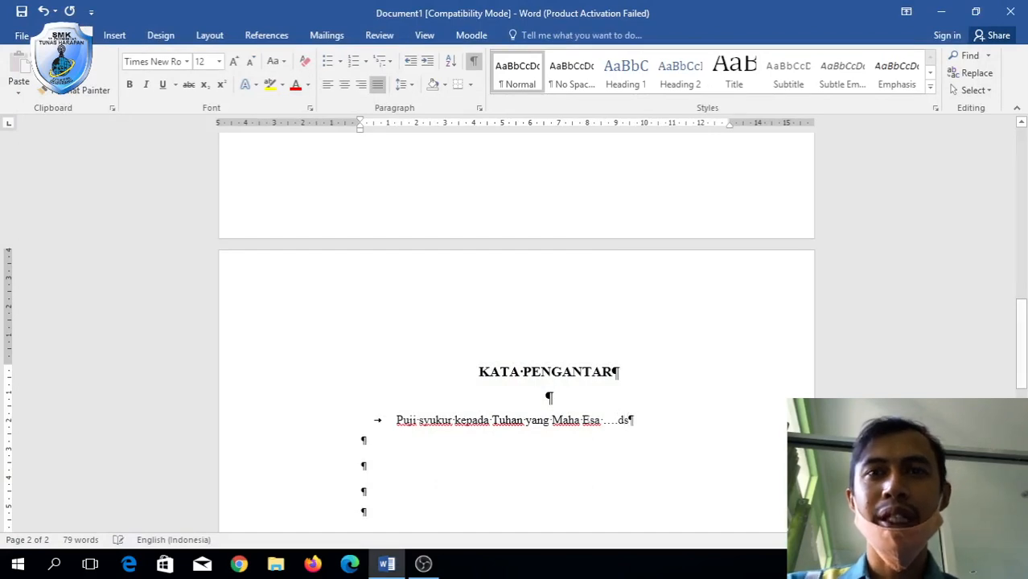
pyautogui.write('jfdsjfhdhf dsfndsjfhjdsf')
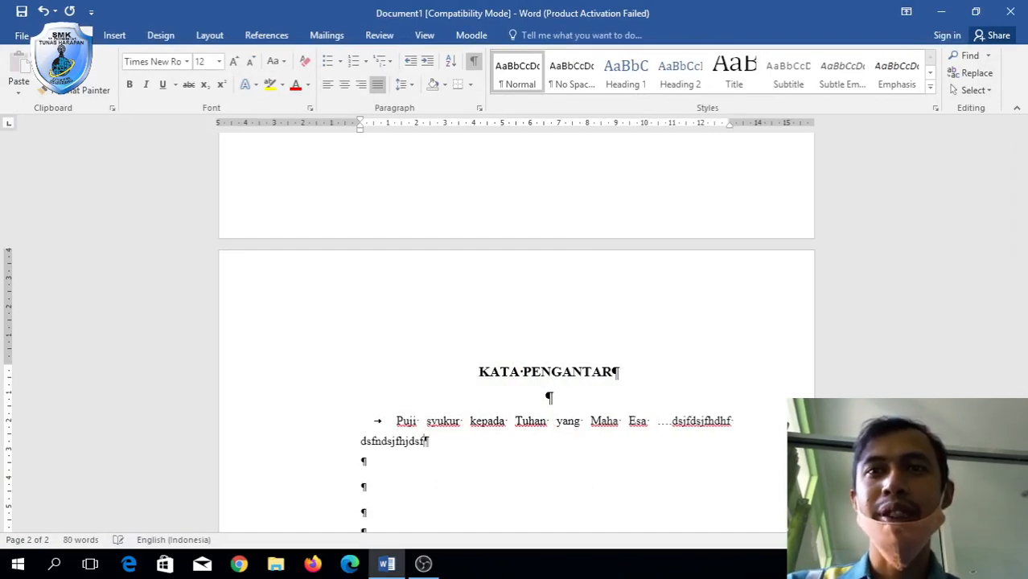
pyautogui.write(' dsjfjdshfjdsf')
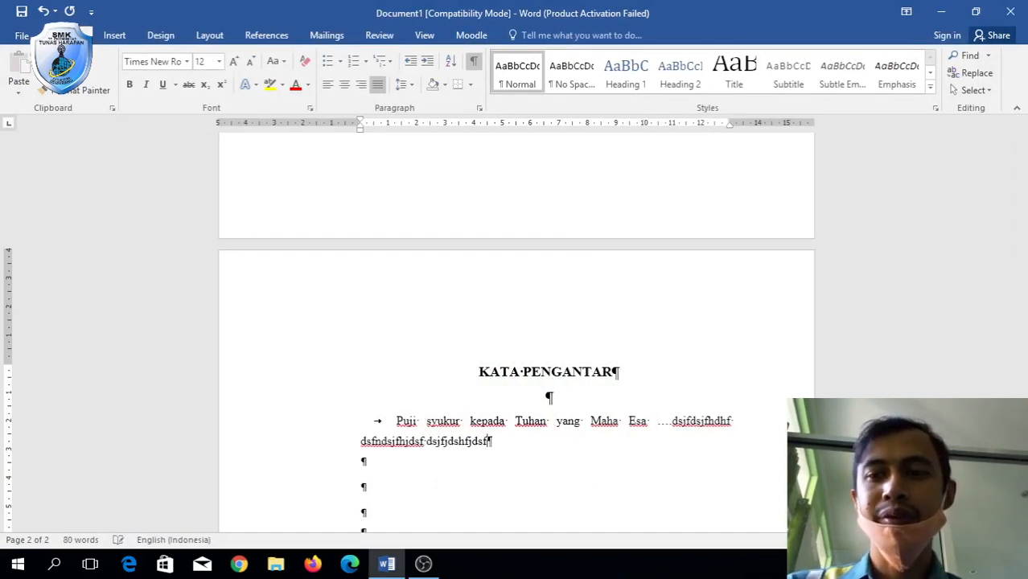
pyautogui.write(' dsjfjdsf dsf ds fds')
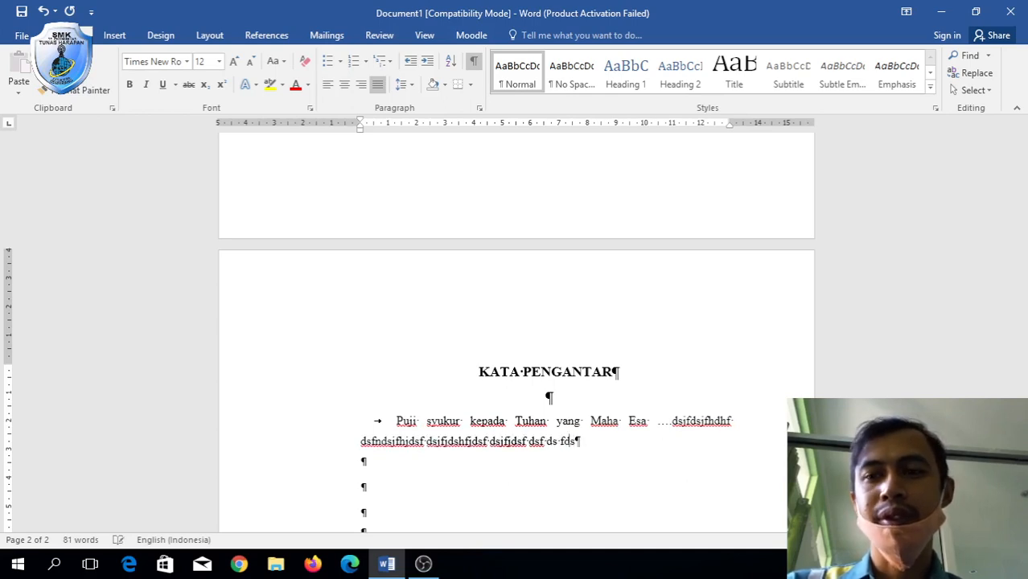
pyautogui.write('fdf dsikfdsfjdshfj')
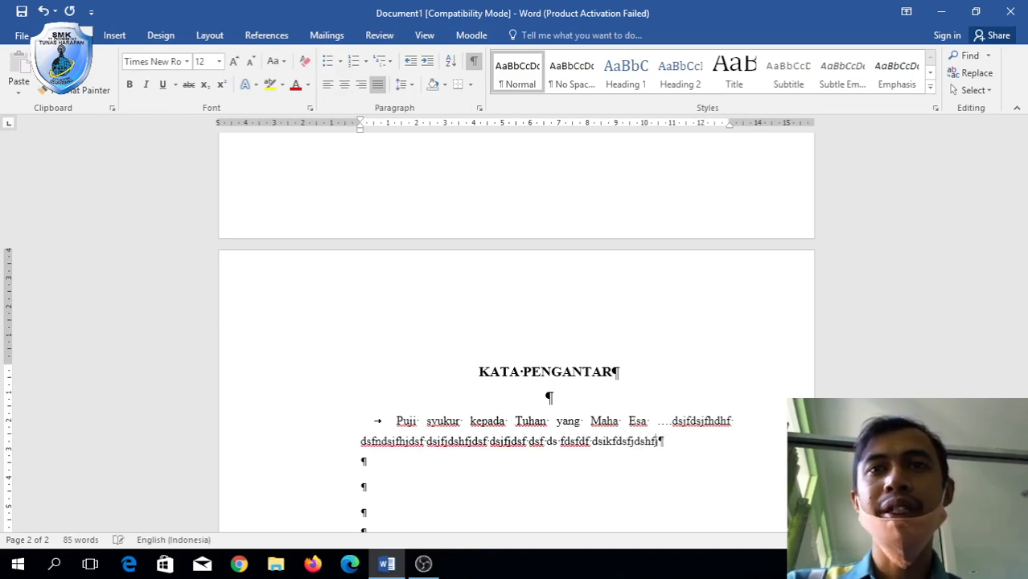
pyautogui.write('sd dsfhjdsjfhdsjfhdsjfhjdsfhdsjfhjdsf')
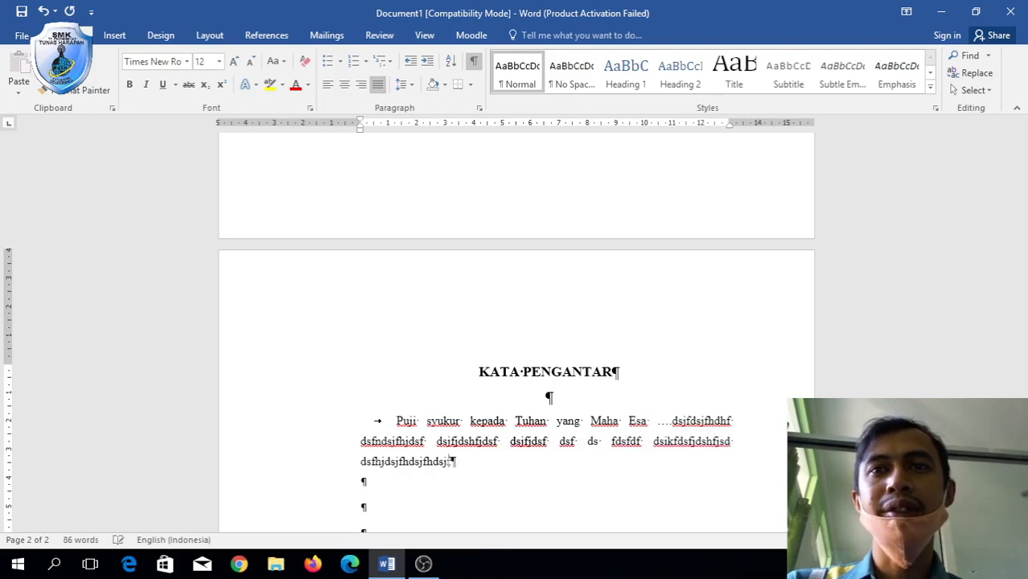
pyautogui.scroll(-8, 515, 362)
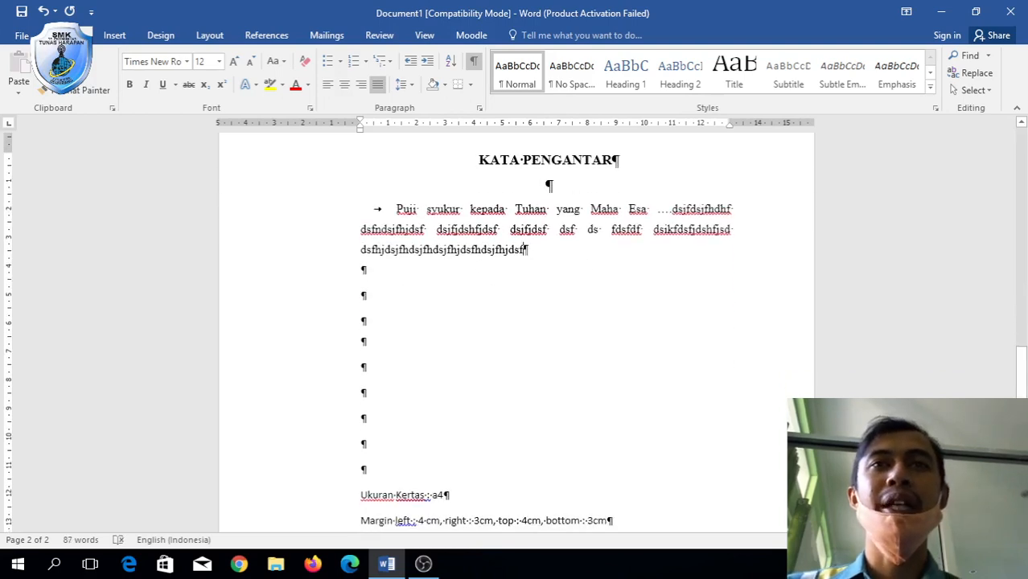
pyautogui.scroll(2, 514, 321)
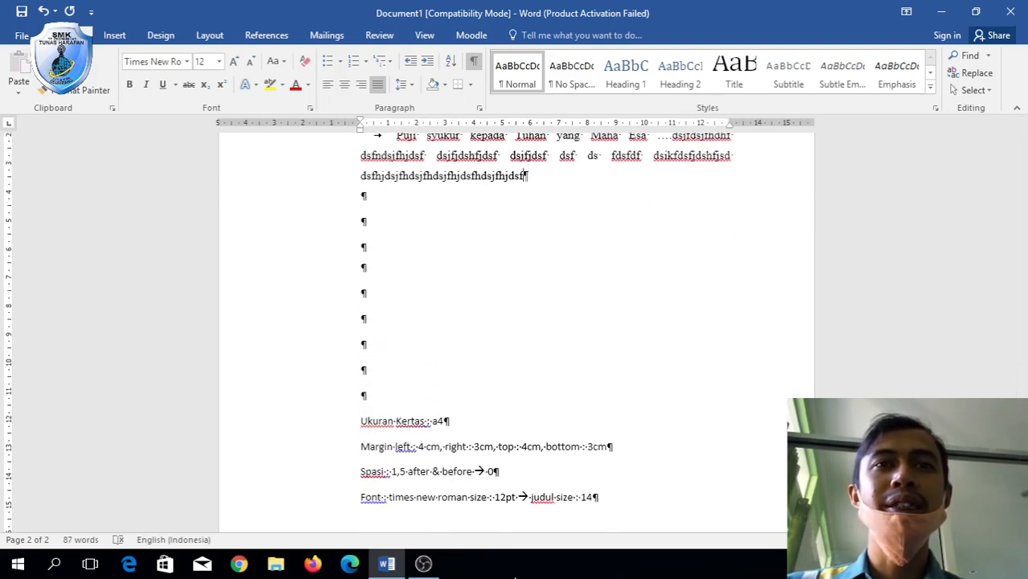
# Delete the Ukuran Kertas through Font note lines below the paragraph.
pyautogui.moveTo(371, 412); pyautogui.dragTo(647, 533)
pyautogui.press('Delete')
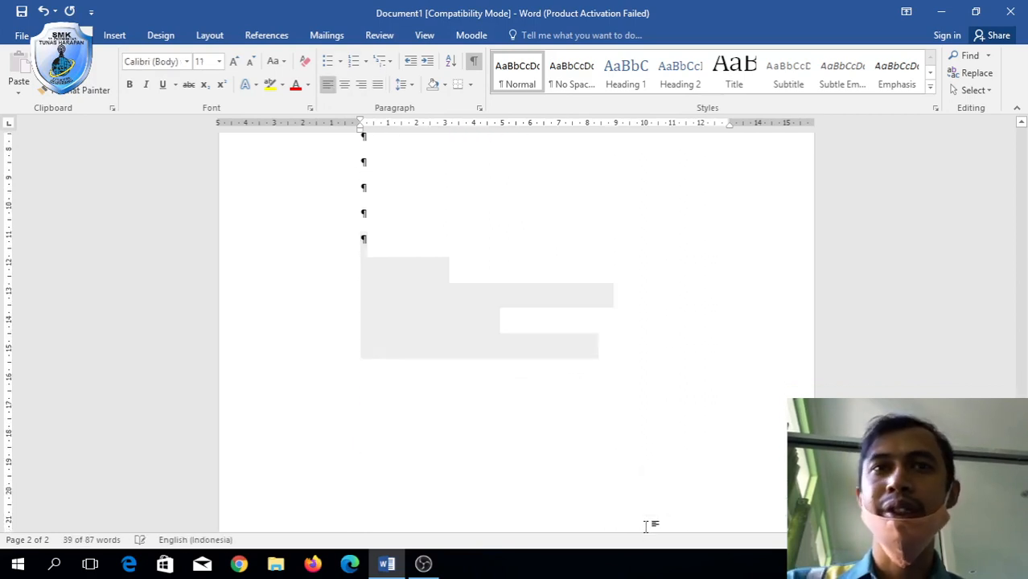
pyautogui.scroll(3, 645, 527)
pyautogui.scroll(1, 488, 312)
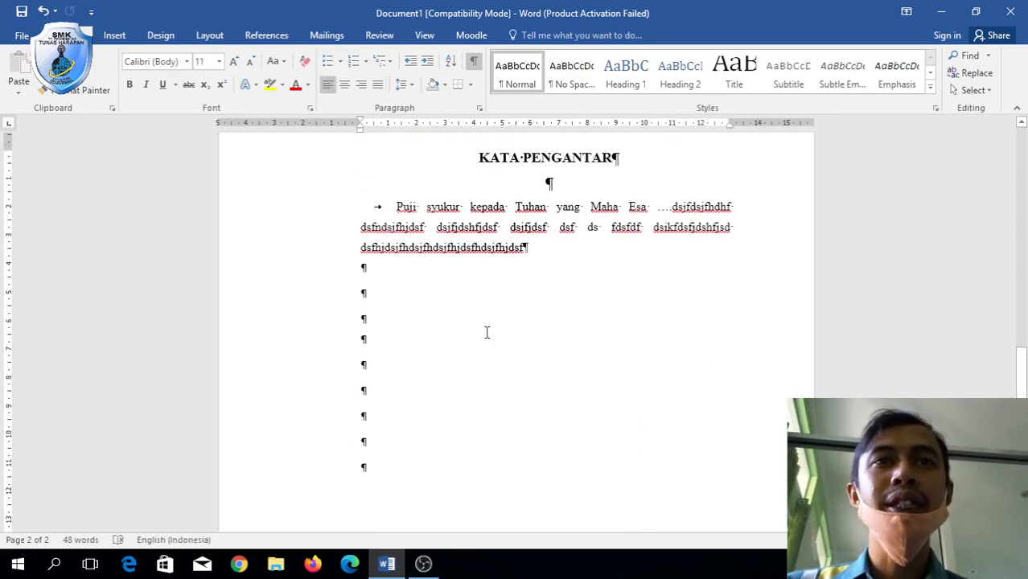
pyautogui.click(532, 249)
pyautogui.click(490, 273)
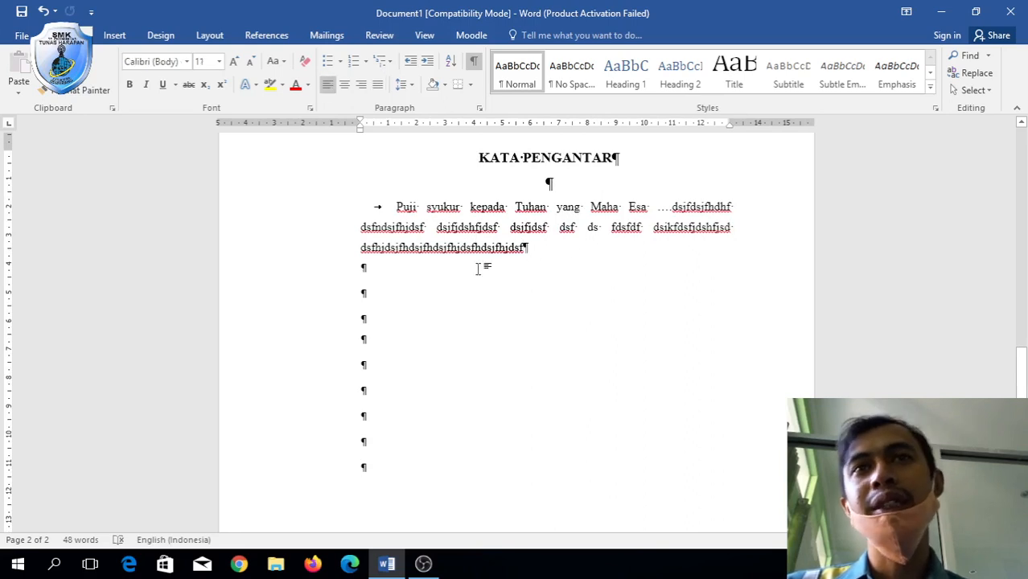
# Insert a page break after the foreword and centre the first line of page 3.
pyautogui.click(115, 35)
pyautogui.click(36, 90)
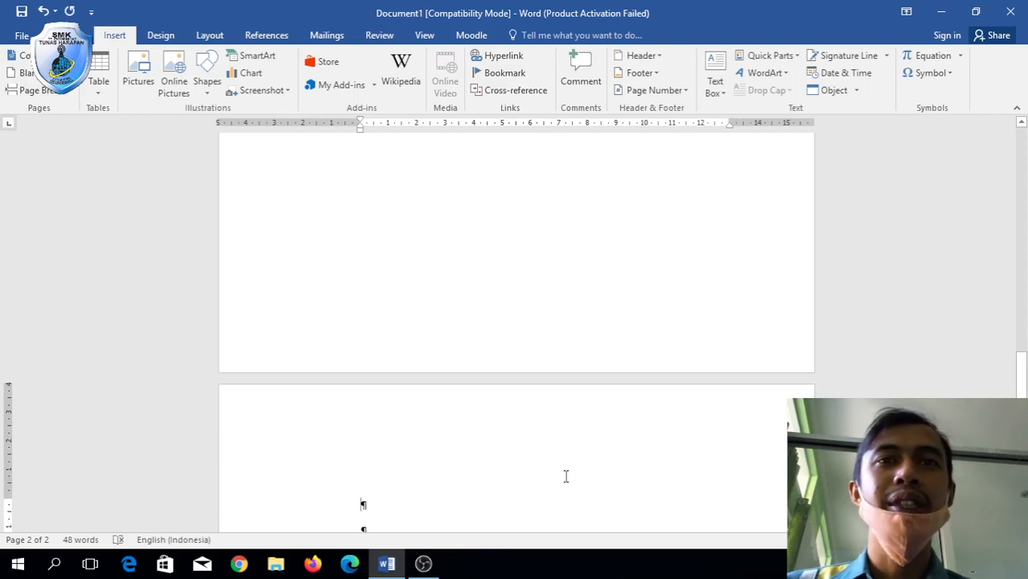
pyautogui.scroll(-2, 565, 476)
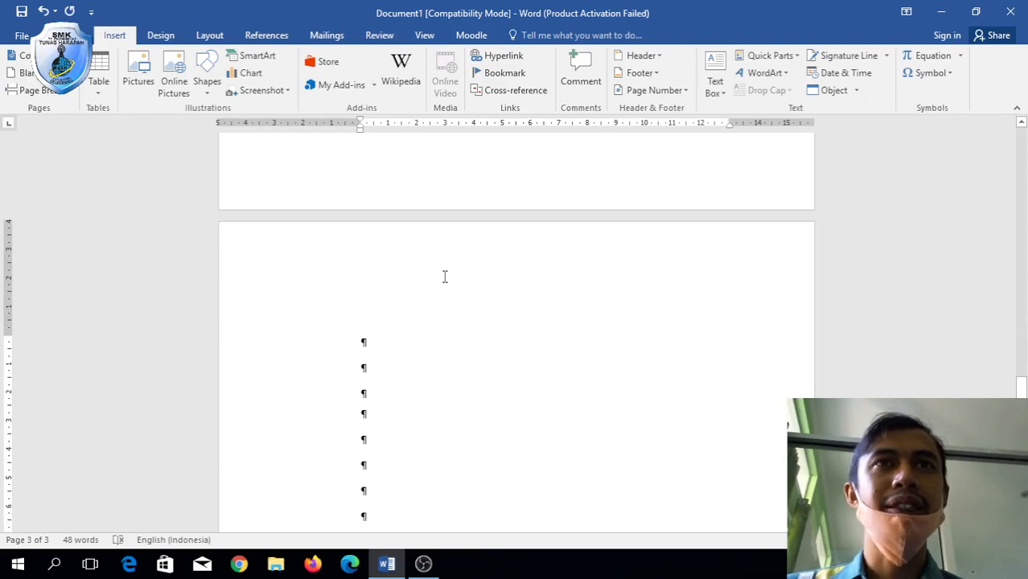
pyautogui.click(84, 35)
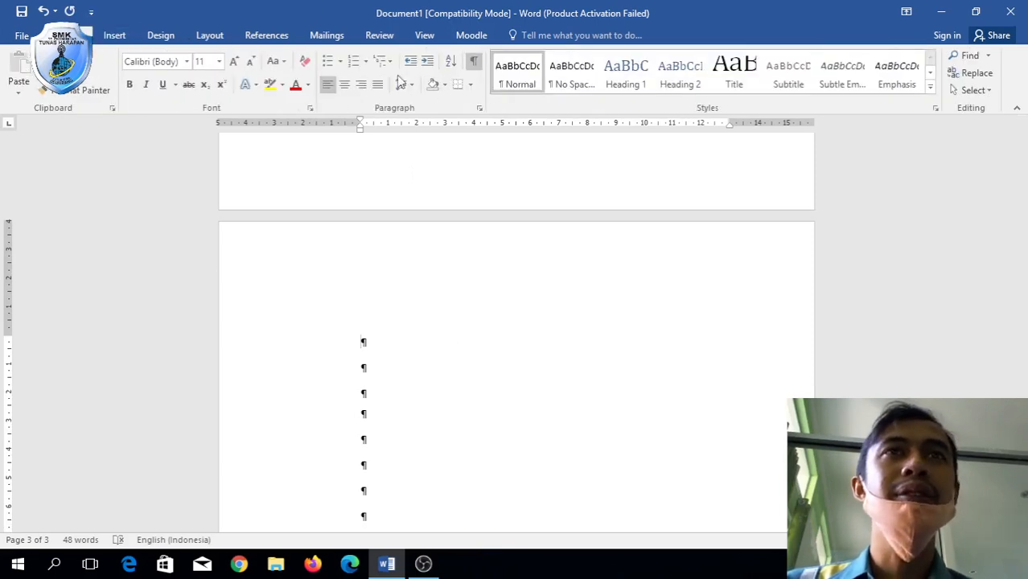
pyautogui.click(344, 84)
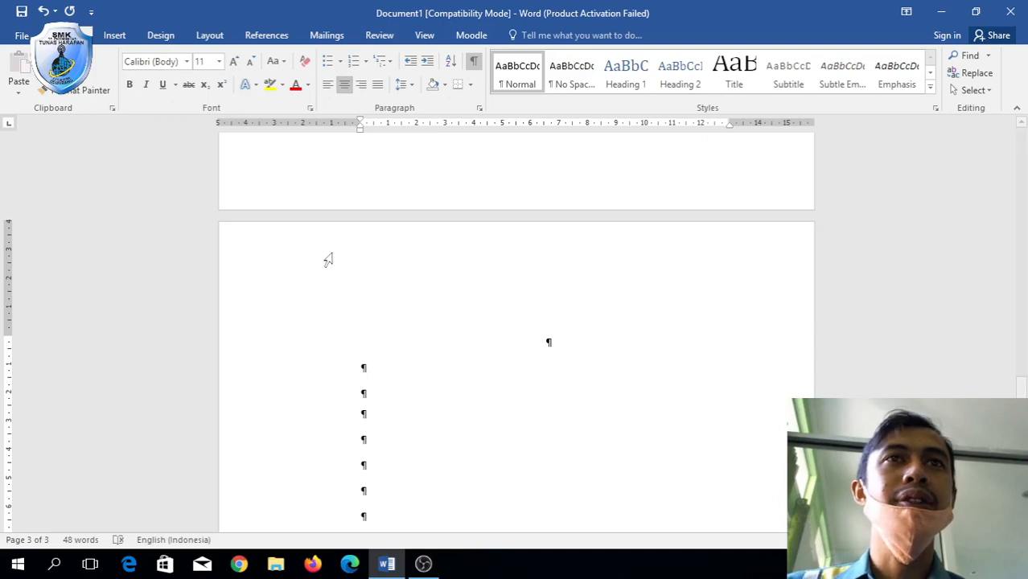
# Place the cursor in the KATA PENGANTAR heading.
pyautogui.scroll(6, 328, 259)
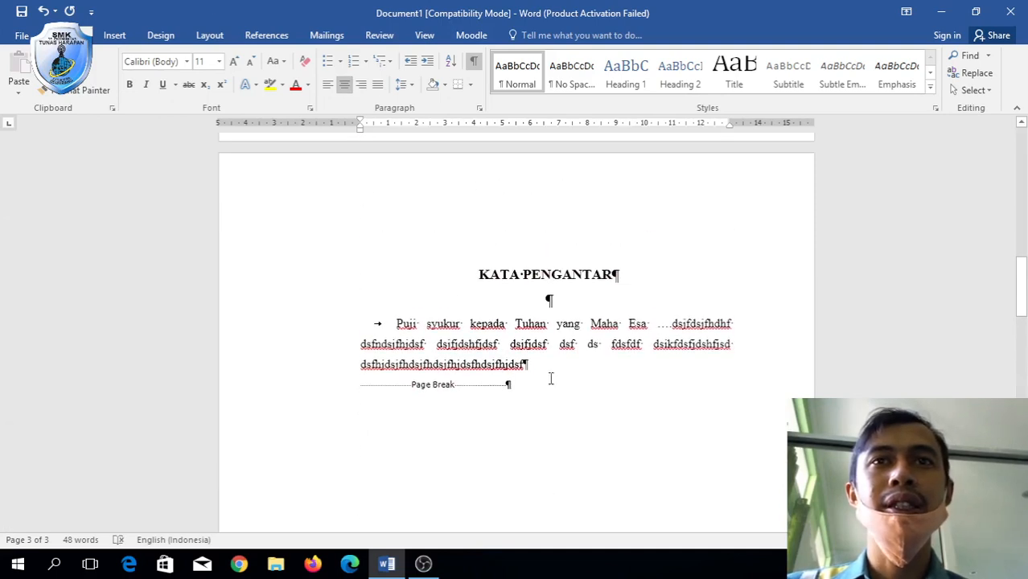
pyautogui.click(565, 363)
pyautogui.scroll(-1, 543, 463)
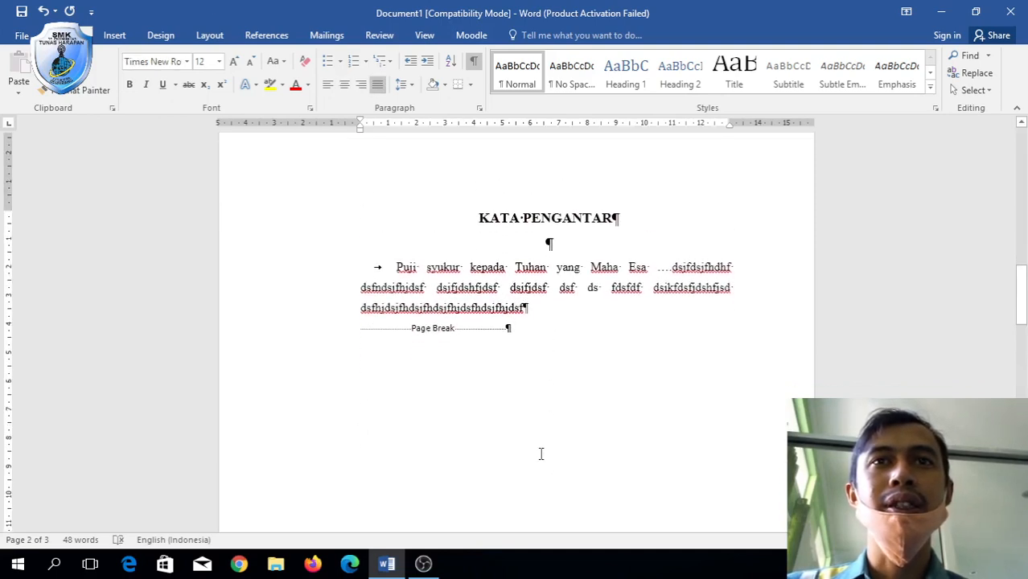
pyautogui.click(545, 221)
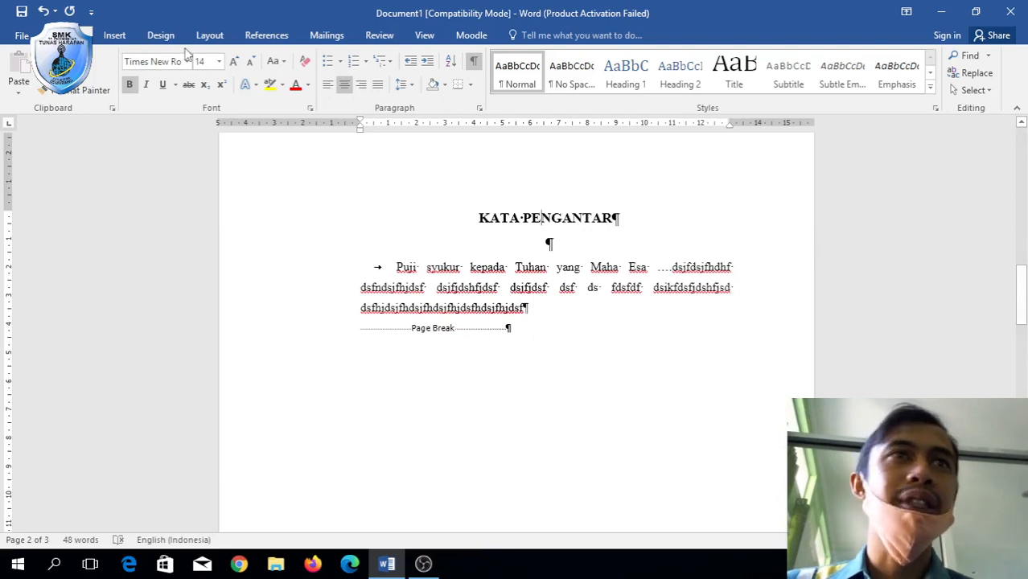
# Copy the KATA PENGANTAR heading format to page 3 and set Times New Roman 14 pt.
pyautogui.click(79, 90)
pyautogui.scroll(-5, 513, 329)
pyautogui.scroll(-9, 515, 329)
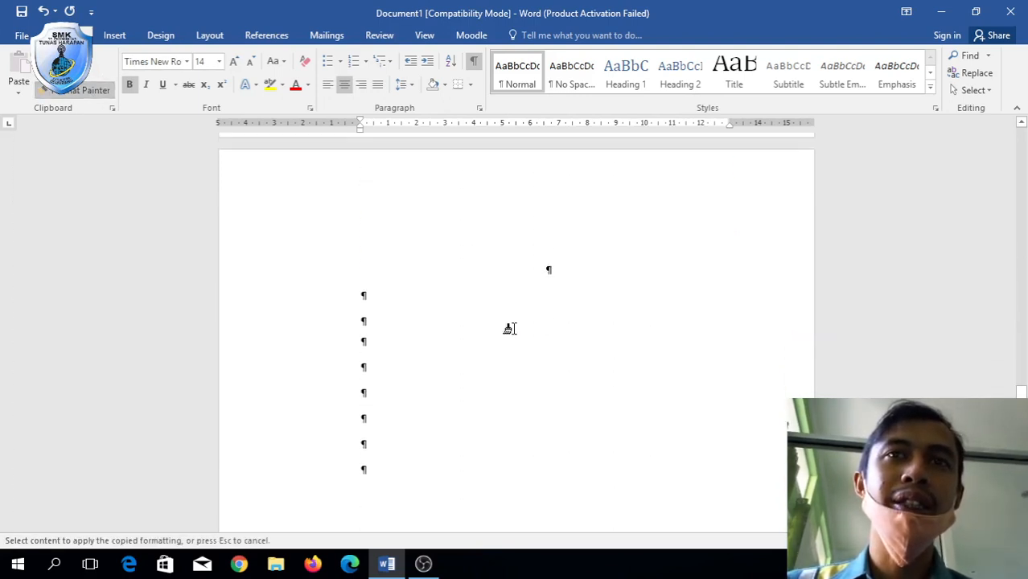
pyautogui.scroll(4, 513, 329)
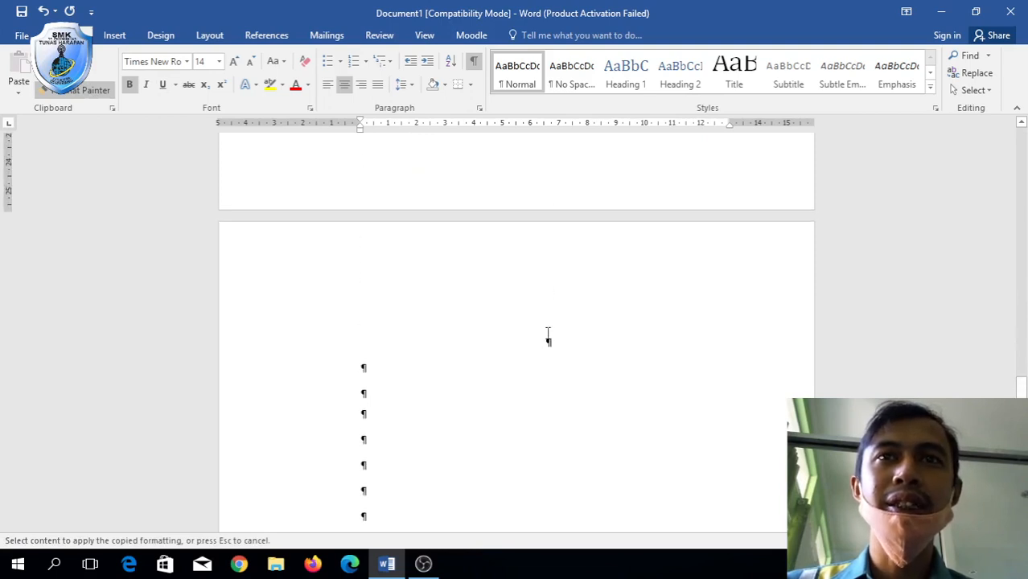
pyautogui.click(550, 342)
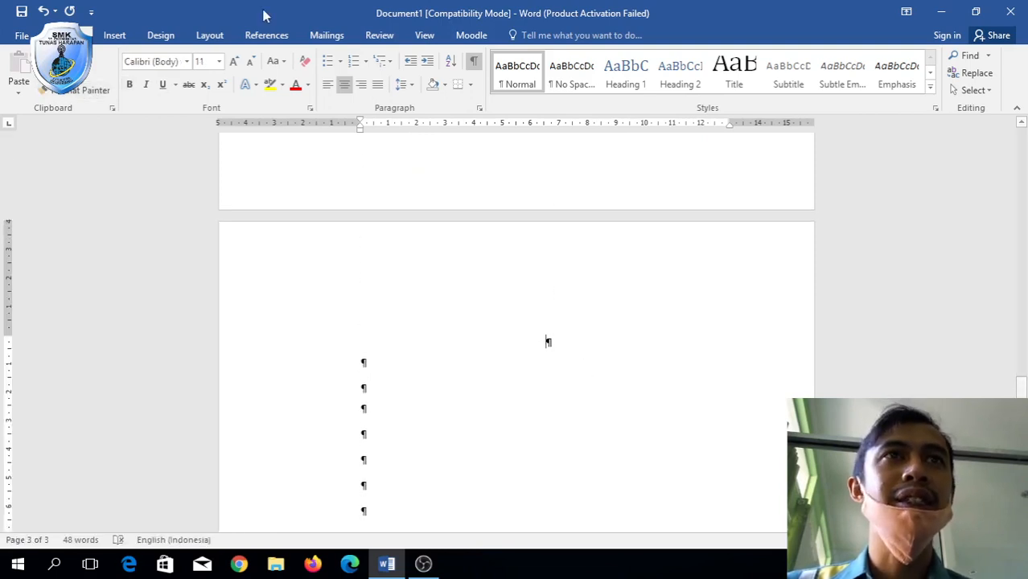
pyautogui.click(233, 62)
pyautogui.click(234, 63)
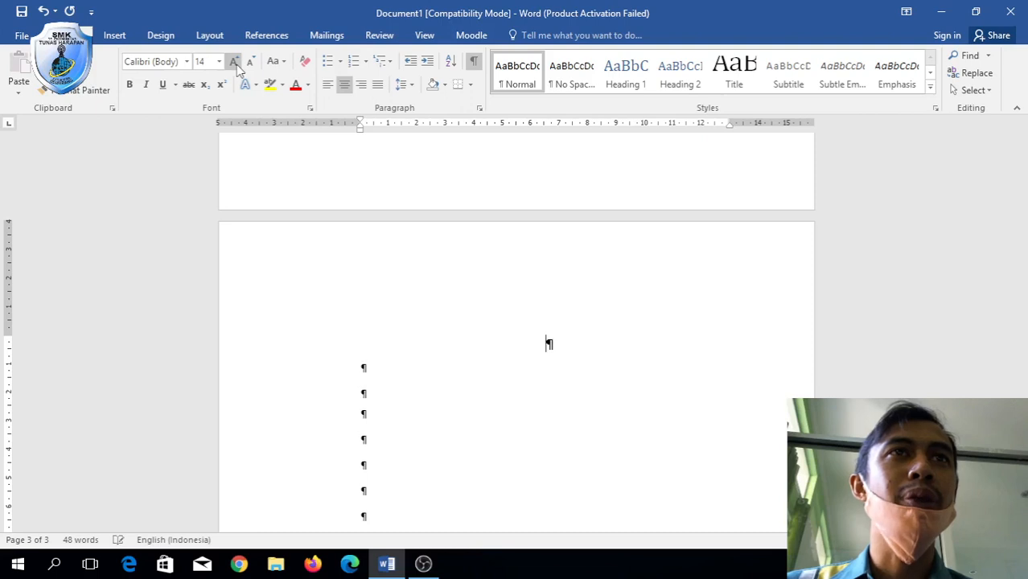
pyautogui.click(187, 62)
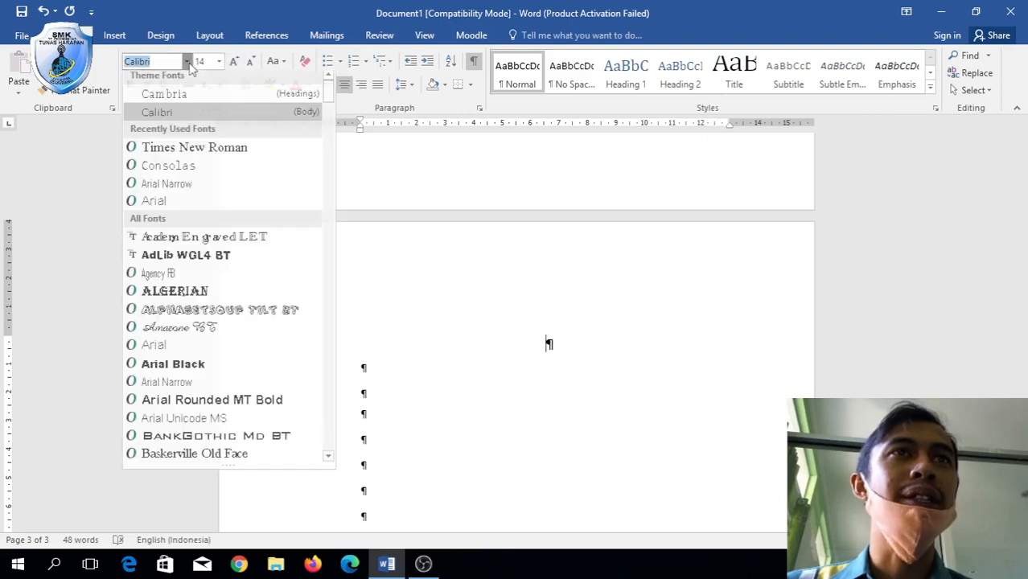
pyautogui.click(193, 149)
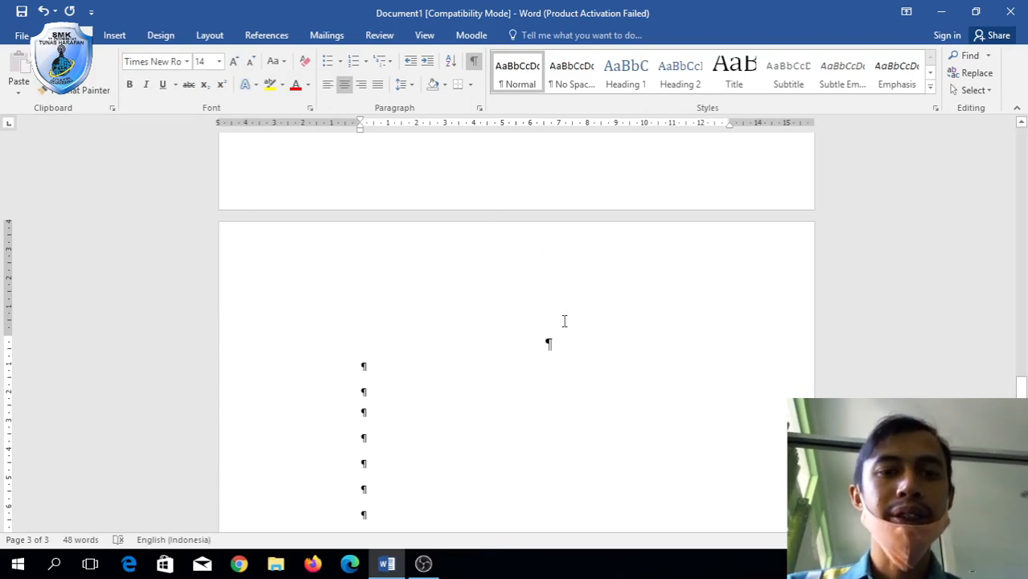
# Type the bold heading 'DAFTAR ISI'.
pyautogui.write('da')
pyautogui.press('BackSpace')
pyautogui.press('BackSpace')
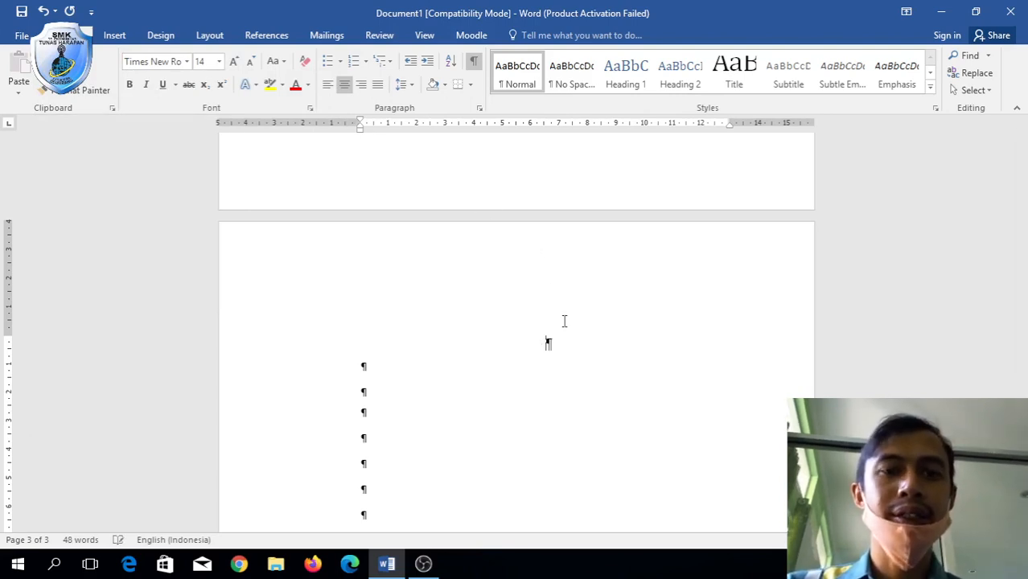
pyautogui.hotkey('ctrl', 'b')
pyautogui.write('DAFTAR')
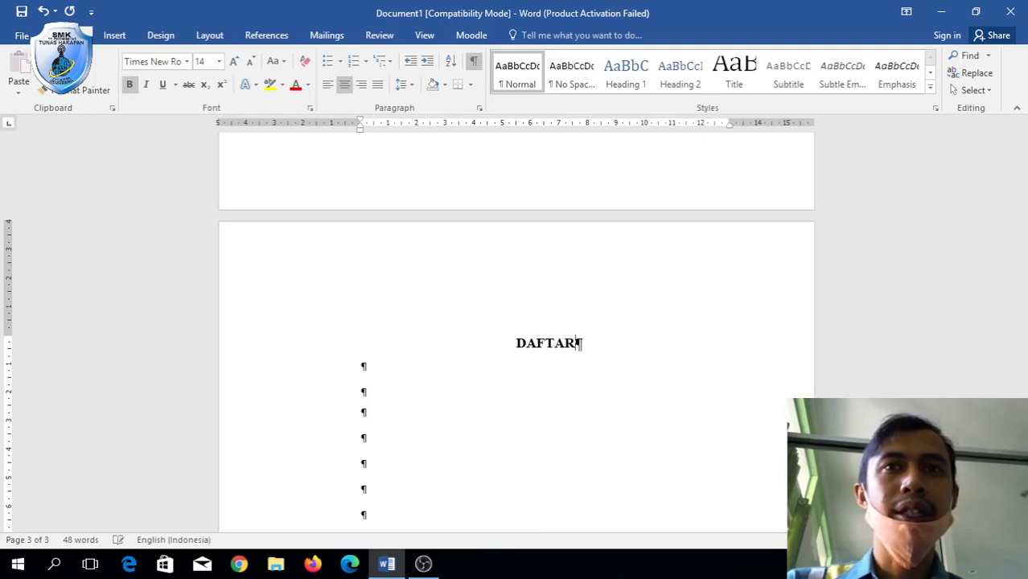
pyautogui.write(' ISI')
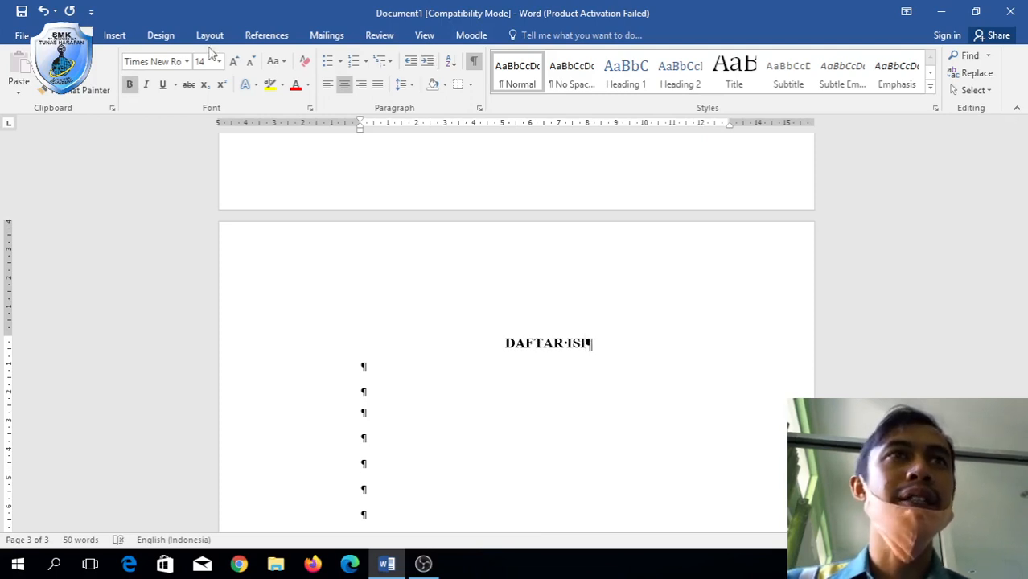
# Adjust the DAFTAR ISI heading's paragraph settings and add a justified 12 pt line beneath it.
pyautogui.rightClick(621, 347)
pyautogui.click(673, 245)
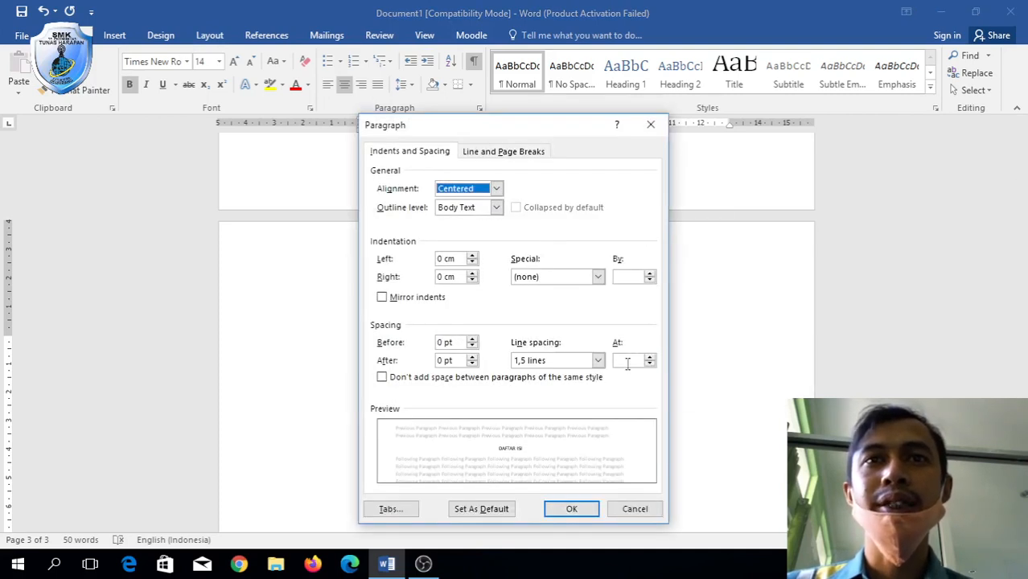
pyautogui.click(595, 509)
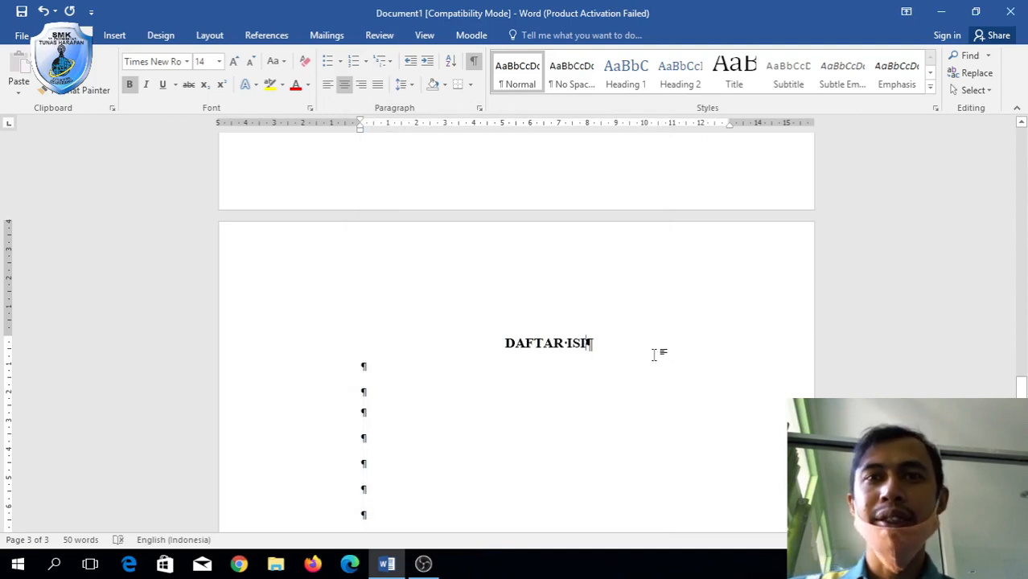
pyautogui.press('Return')
pyautogui.press('Return')
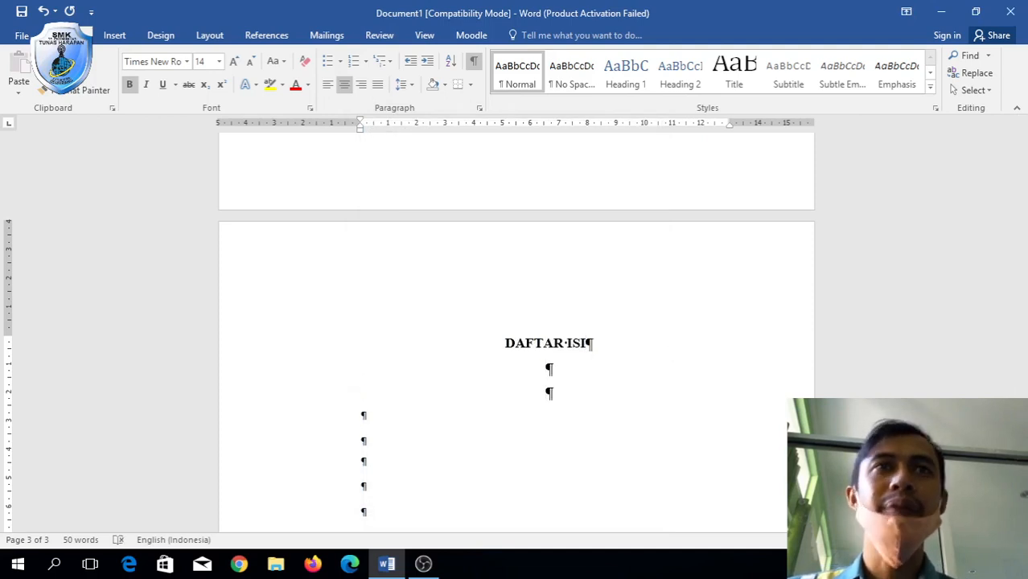
pyautogui.click(377, 84)
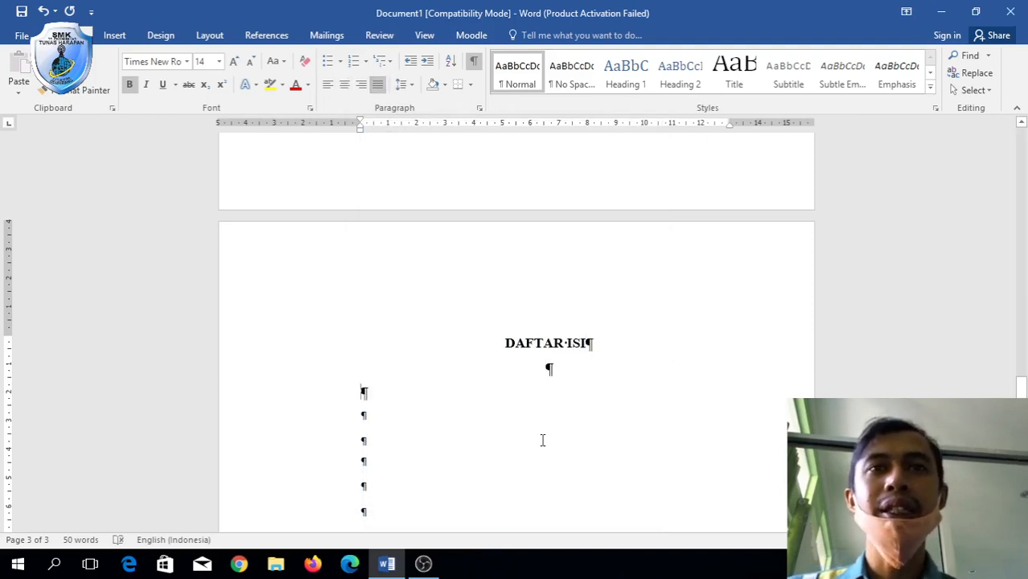
pyautogui.click(250, 63)
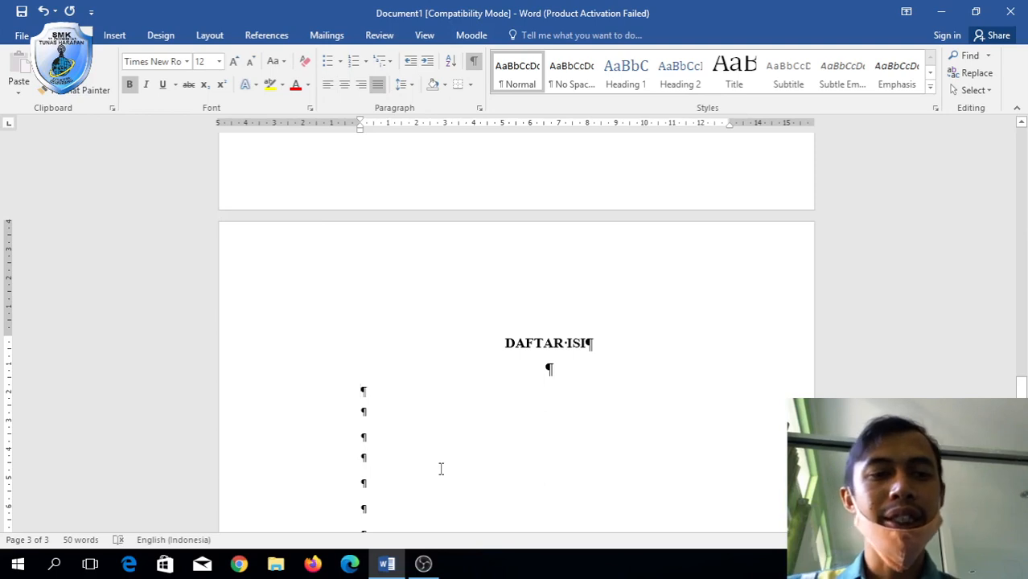
# Type 'Cover' on the new line, testing and then removing tab spacing after it.
pyautogui.write('Cober')
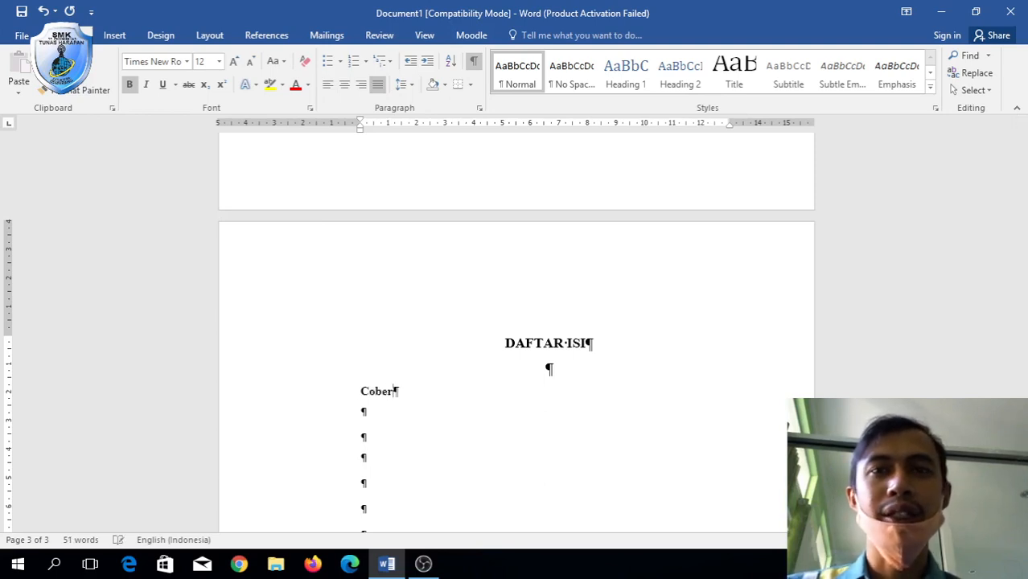
pyautogui.press('BackSpace')
pyautogui.press('BackSpace')
pyautogui.press('BackSpace')
pyautogui.press('BackSpace')
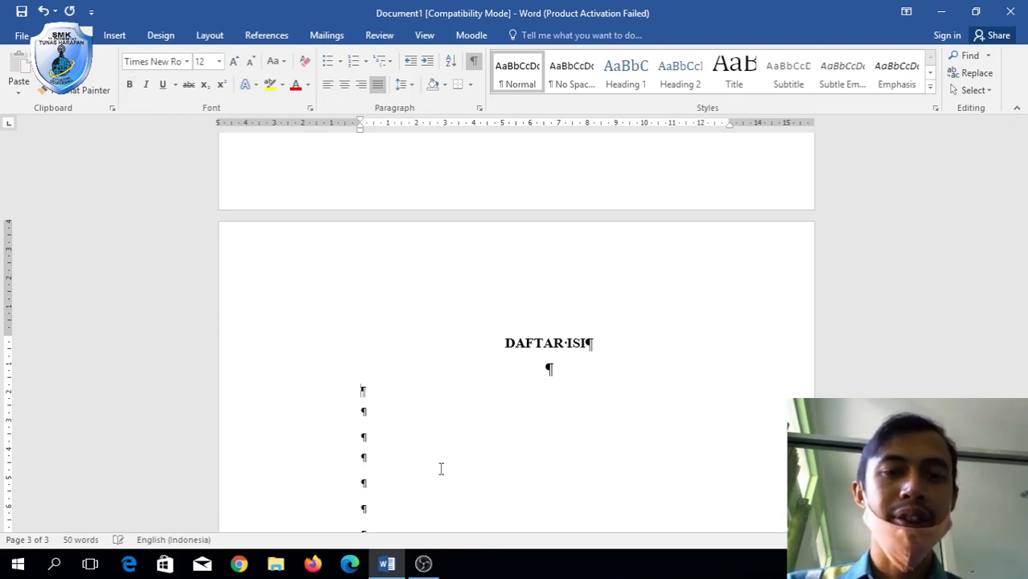
pyautogui.write('Cover')
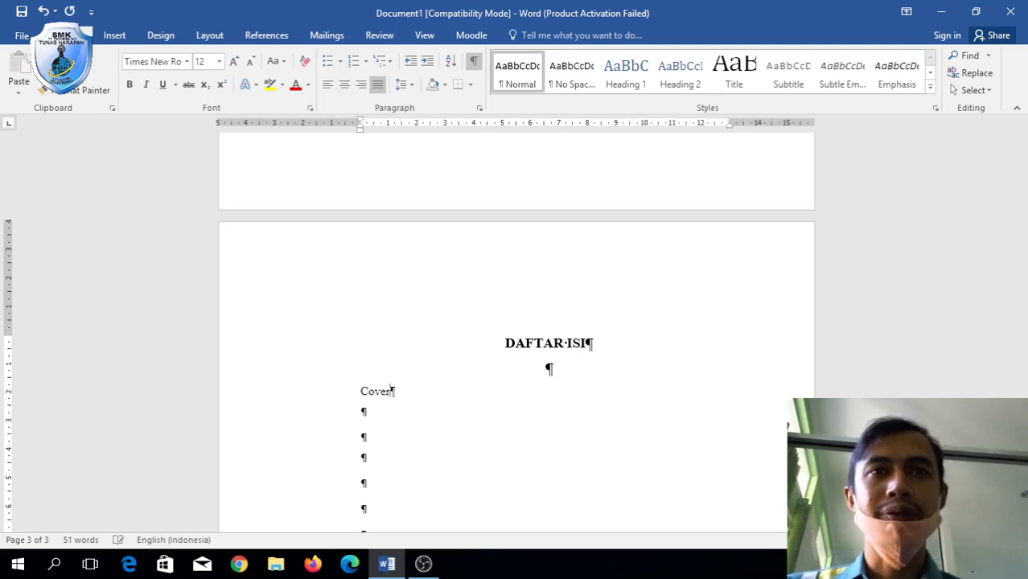
pyautogui.press('Tab')
pyautogui.press('Tab')
pyautogui.press('Tab')
pyautogui.press('Tab')
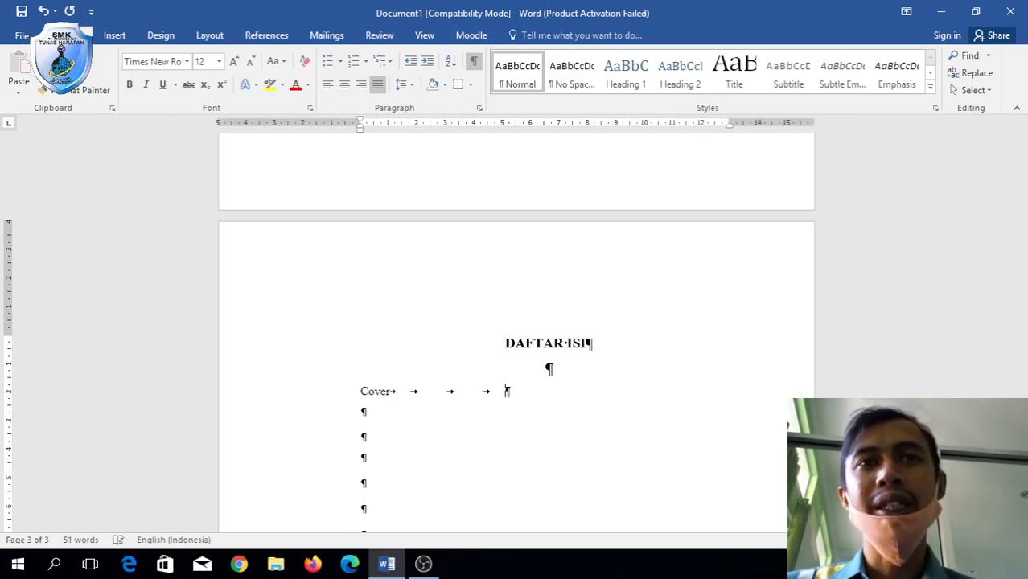
pyautogui.press('BackSpace')
pyautogui.press('BackSpace')
pyautogui.press('BackSpace')
pyautogui.press('BackSpace')
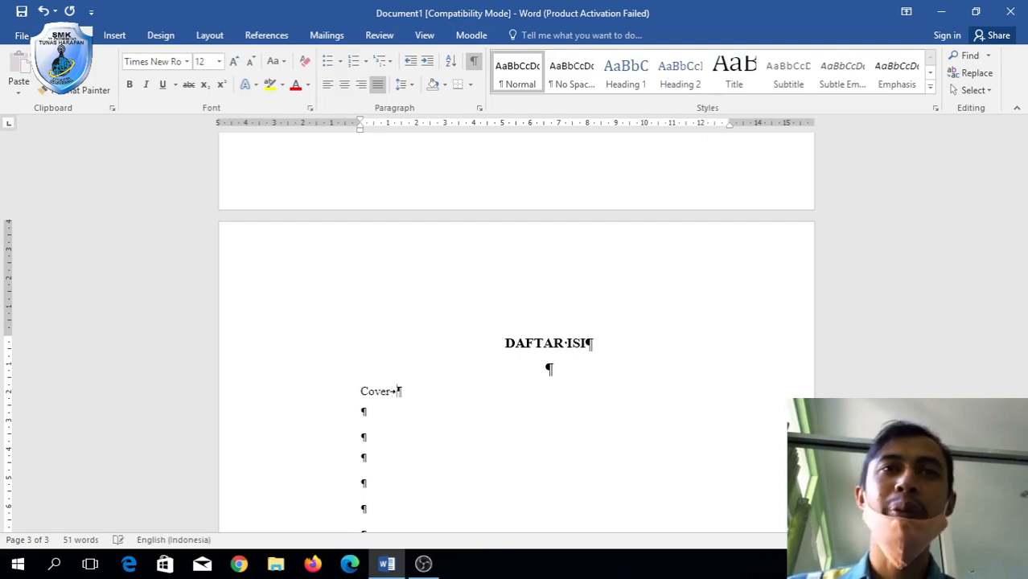
pyautogui.press('Tab')
pyautogui.press('Tab')
pyautogui.press('BackSpace')
pyautogui.press('BackSpace')
pyautogui.press('BackSpace')
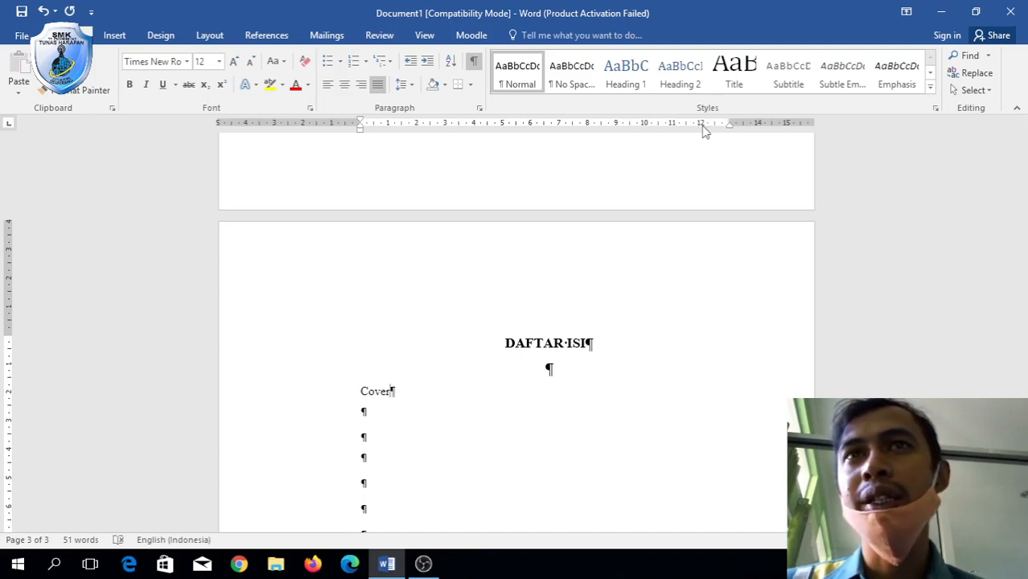
# Clear the Cover line's old tab stops and set one 12 cm tab with dotted leader 2.
pyautogui.doubleClick(702, 129)
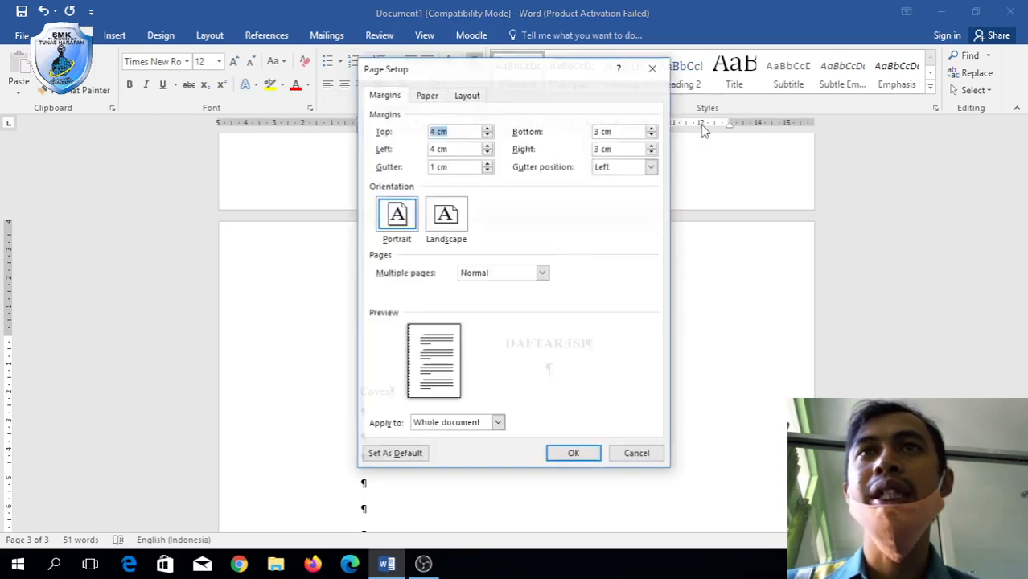
pyautogui.click(652, 69)
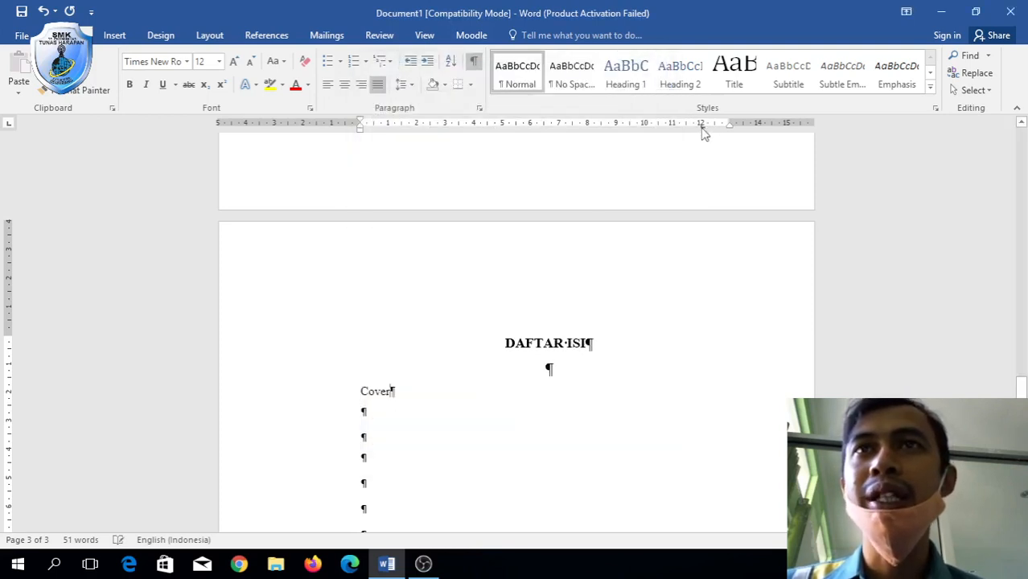
pyautogui.doubleClick(701, 127)
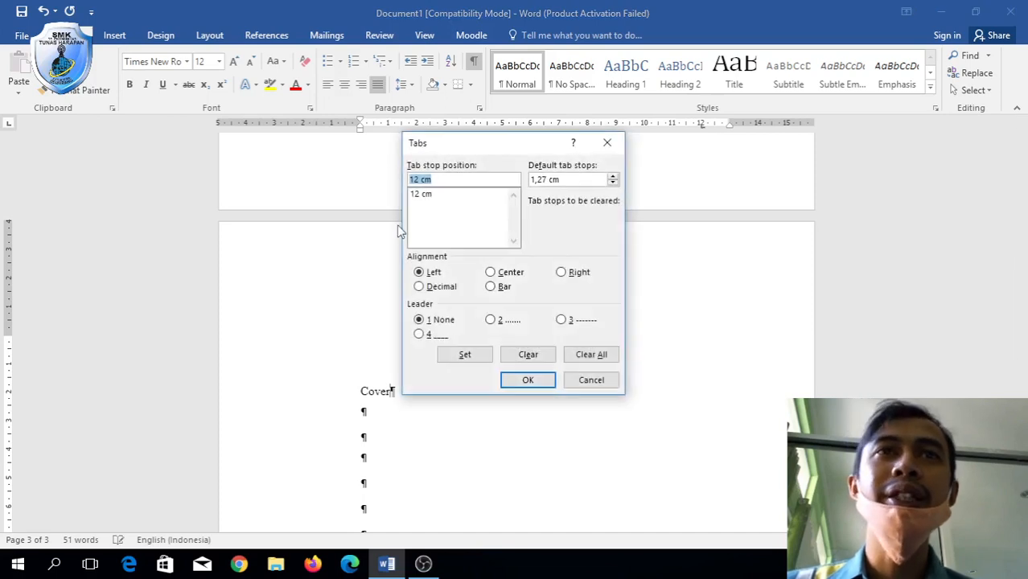
pyautogui.click(591, 354)
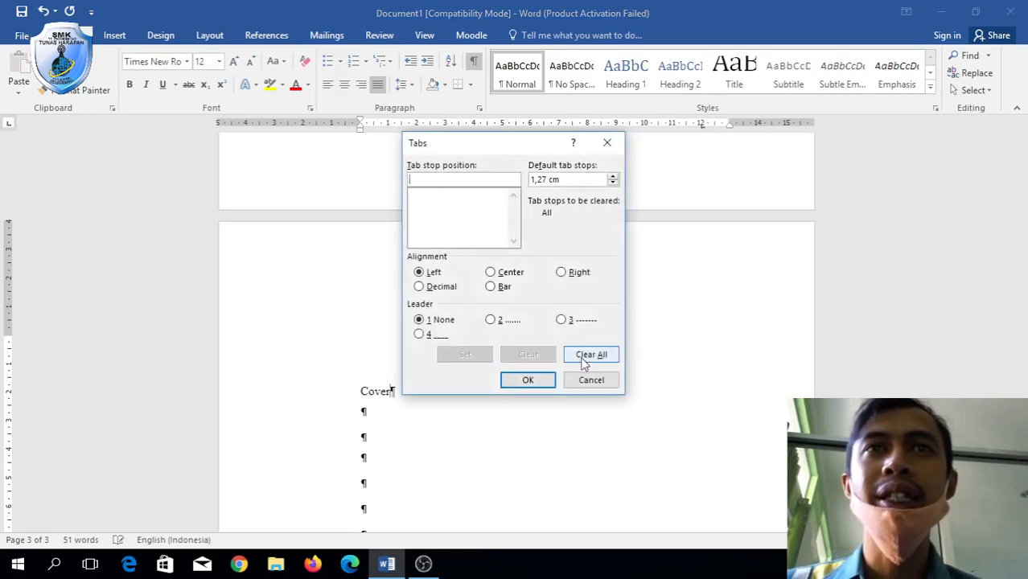
pyautogui.click(416, 180)
pyautogui.write('12')
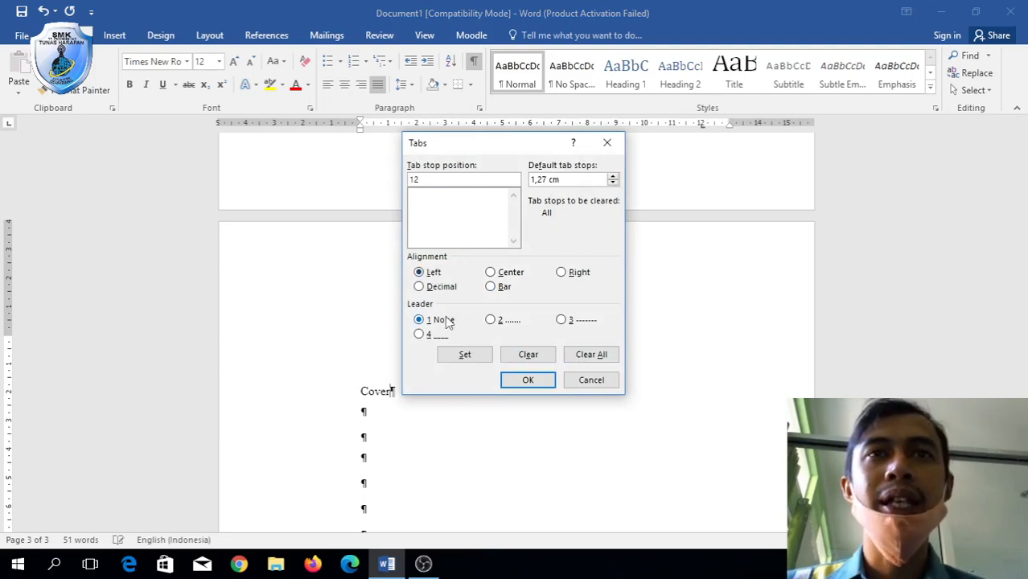
pyautogui.click(491, 320)
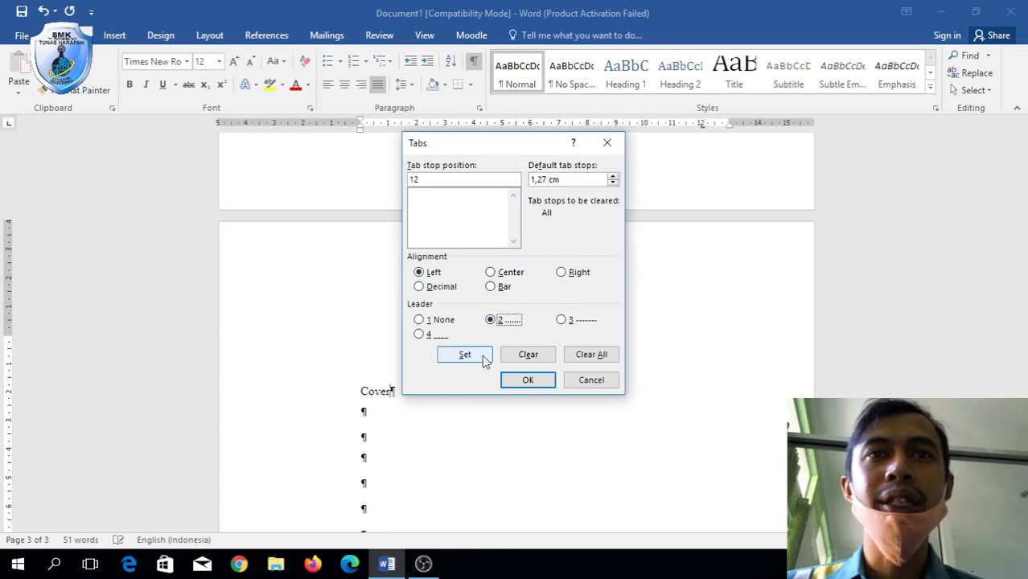
pyautogui.click(481, 354)
pyautogui.click(528, 380)
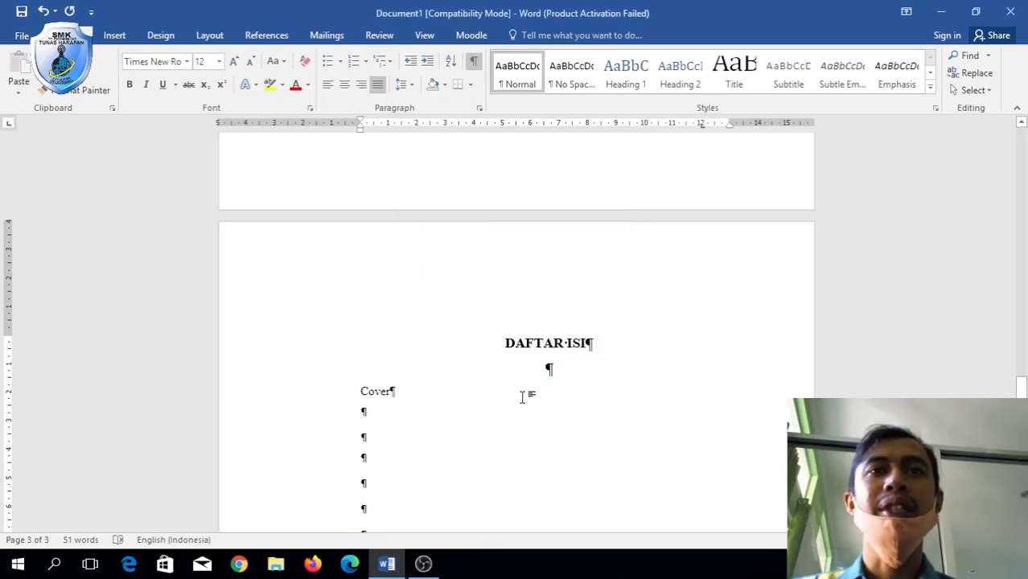
# Give Cover page number i and add a 'Daftar Isi' entry with page ii.
pyautogui.press('Tab')
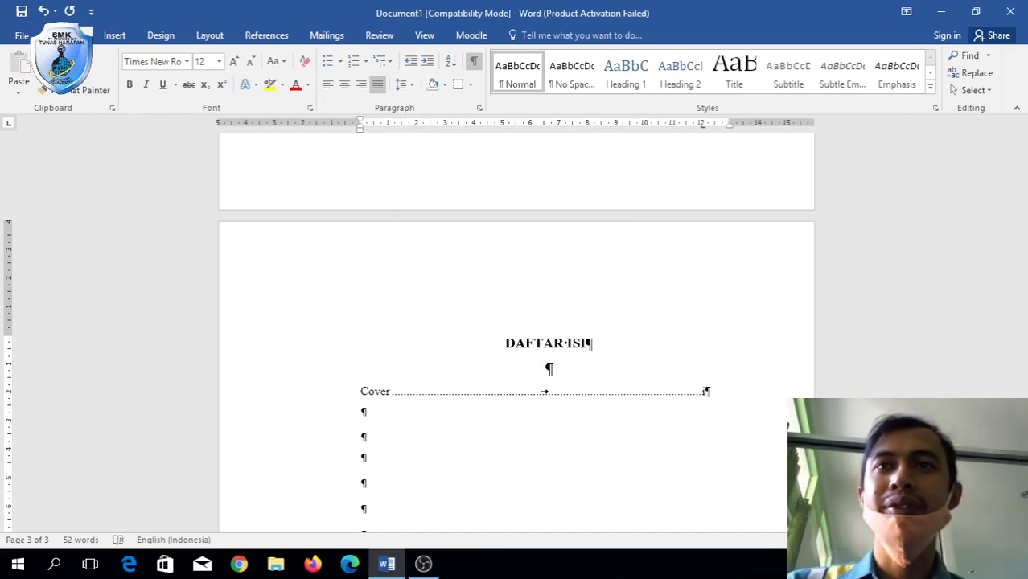
pyautogui.write('i')
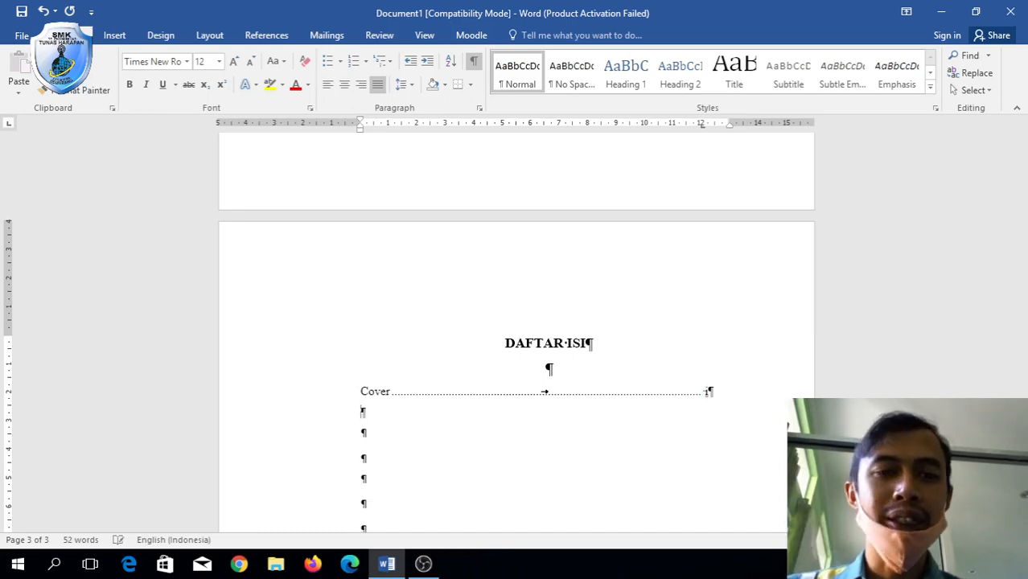
pyautogui.write('Daftar is')
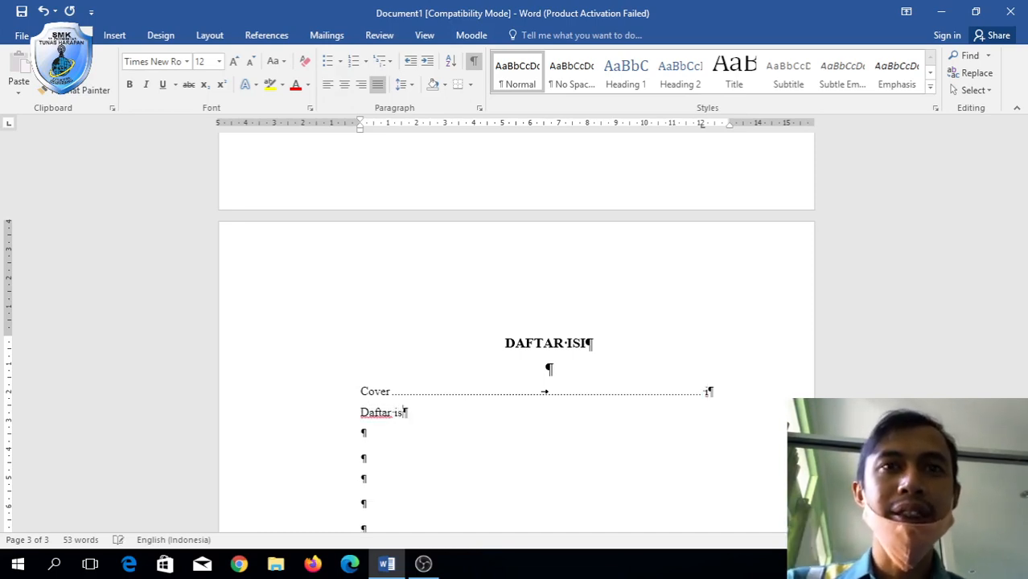
pyautogui.write('i')
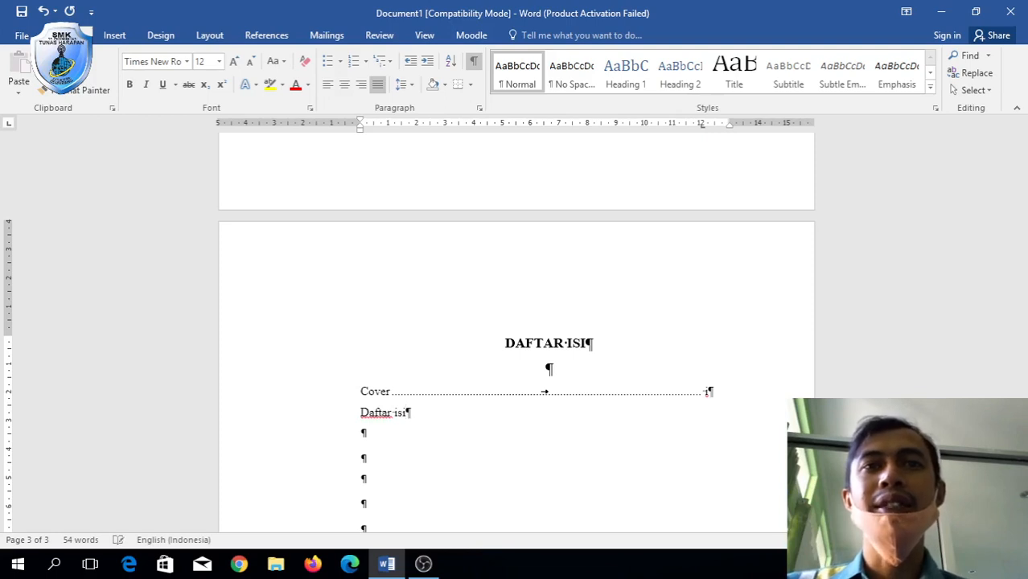
pyautogui.press('BackSpace')
pyautogui.press('BackSpace')
pyautogui.press('BackSpace')
pyautogui.write('Isi')
pyautogui.press('Tab')
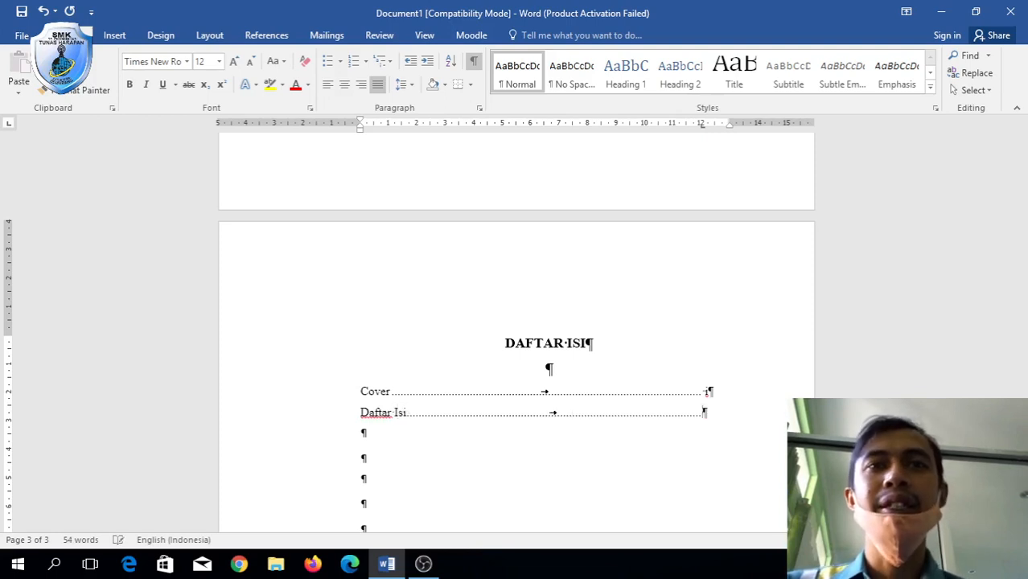
pyautogui.write('ii')
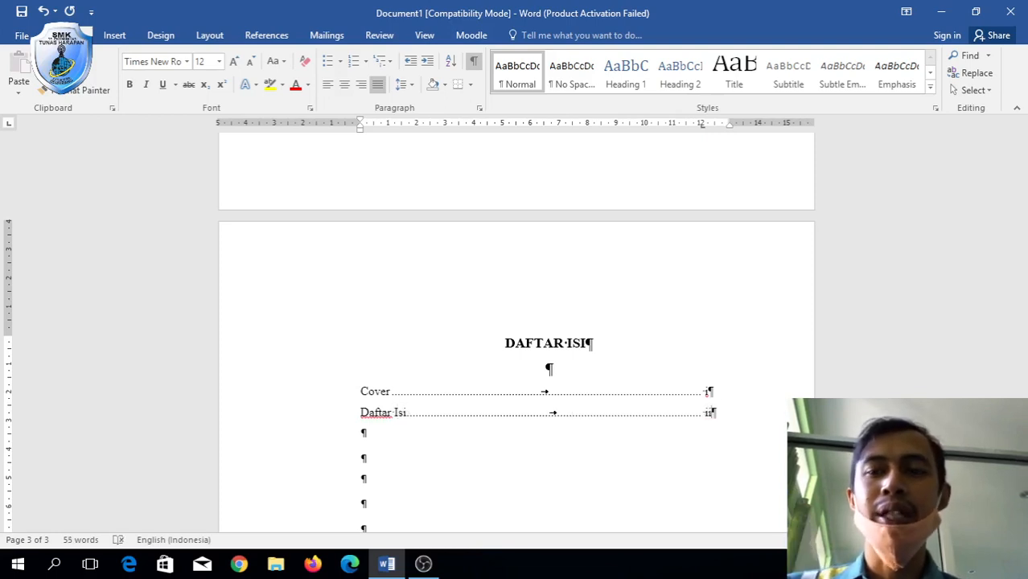
# Add a 'Daftar Gambar' entry with a dotted leader to page iii.
pyautogui.press('Return')
pyautogui.write('Daftar')
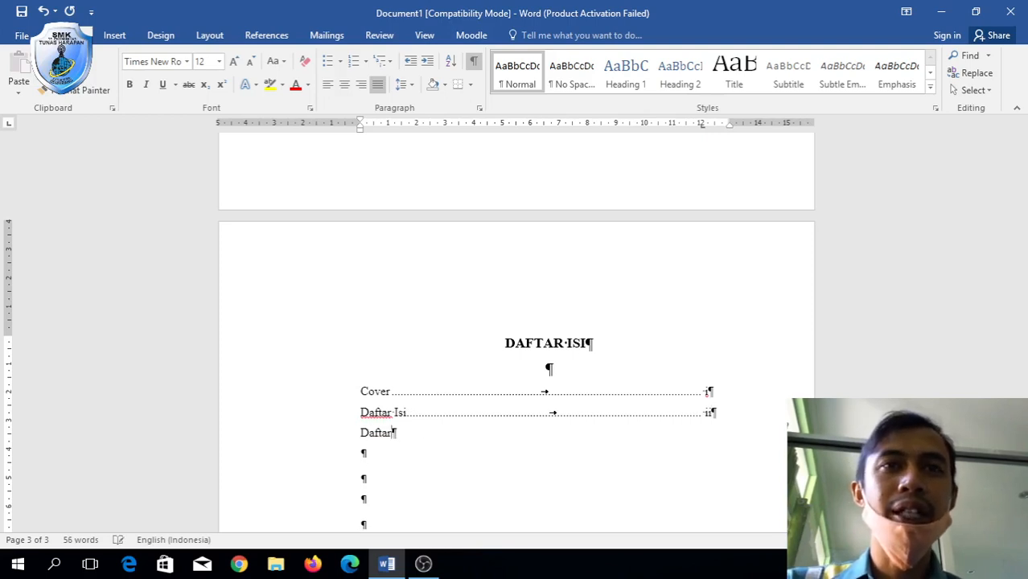
pyautogui.write(' Ga')
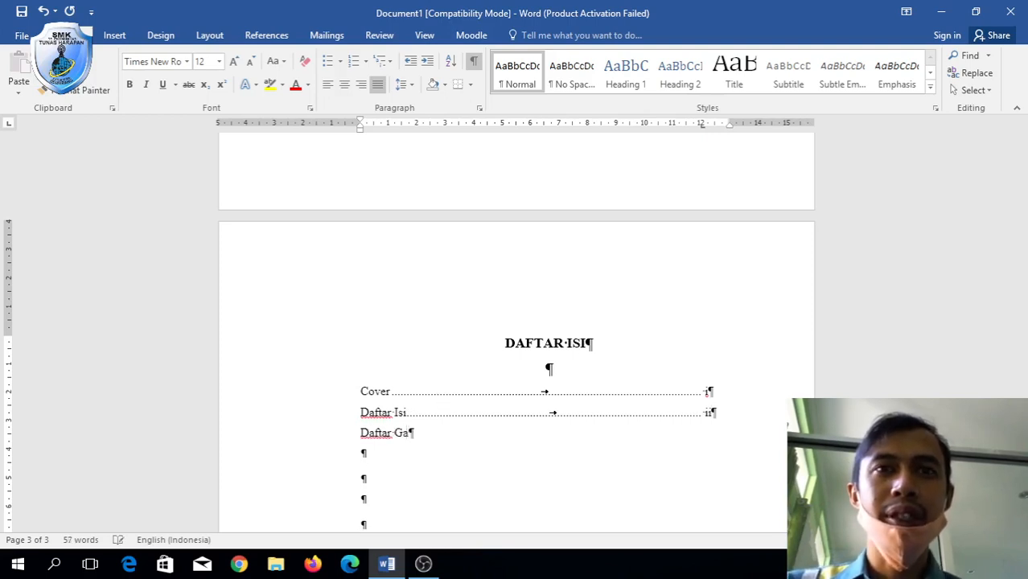
pyautogui.write('mbar')
pyautogui.press('Tab')
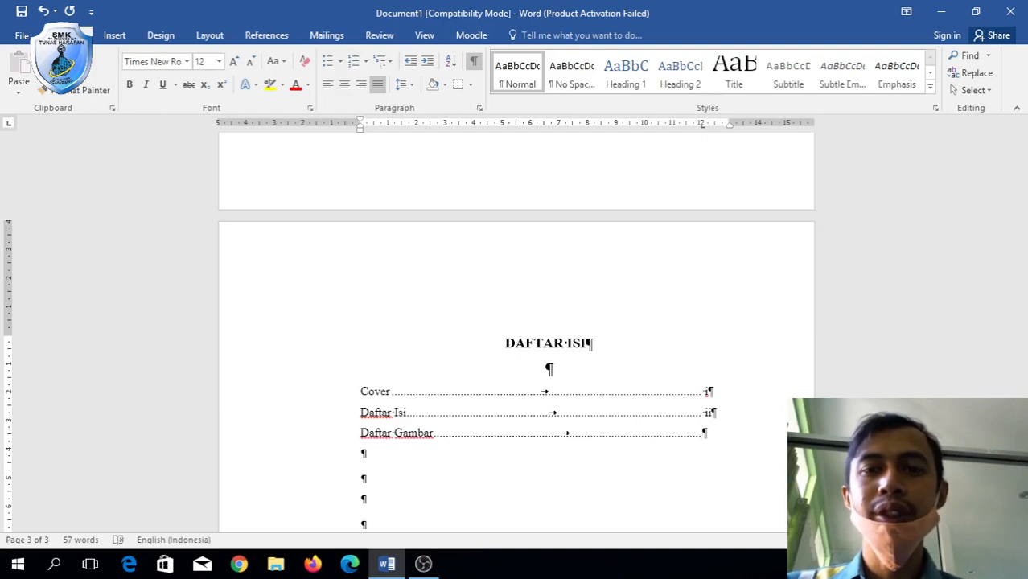
pyautogui.write('iii')
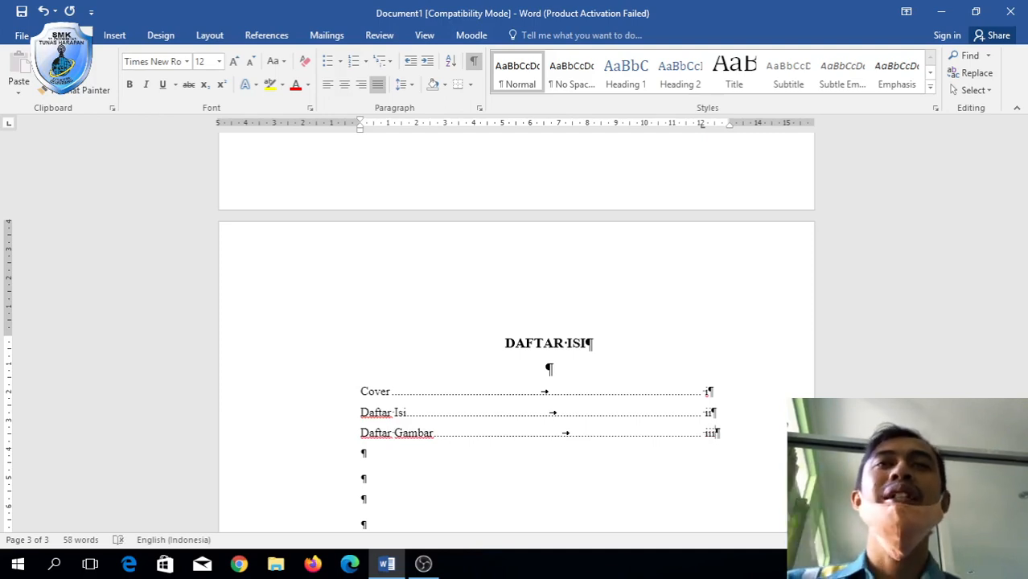
pyautogui.scroll(-5, 515, 321)
# Remove the surplus empty lines below the Daftar Gambar entry.
pyautogui.click(363, 404)
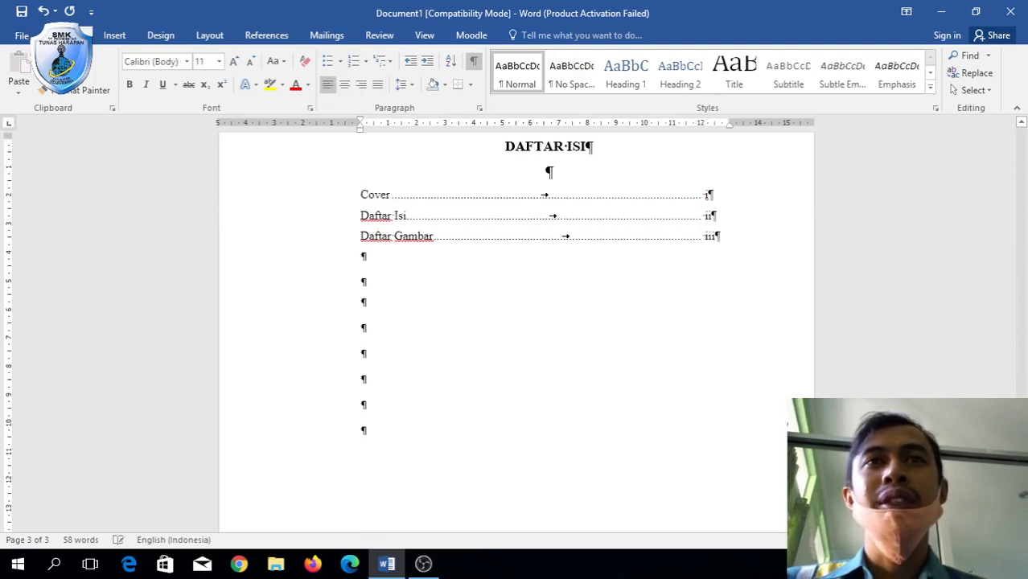
pyautogui.press('Return')
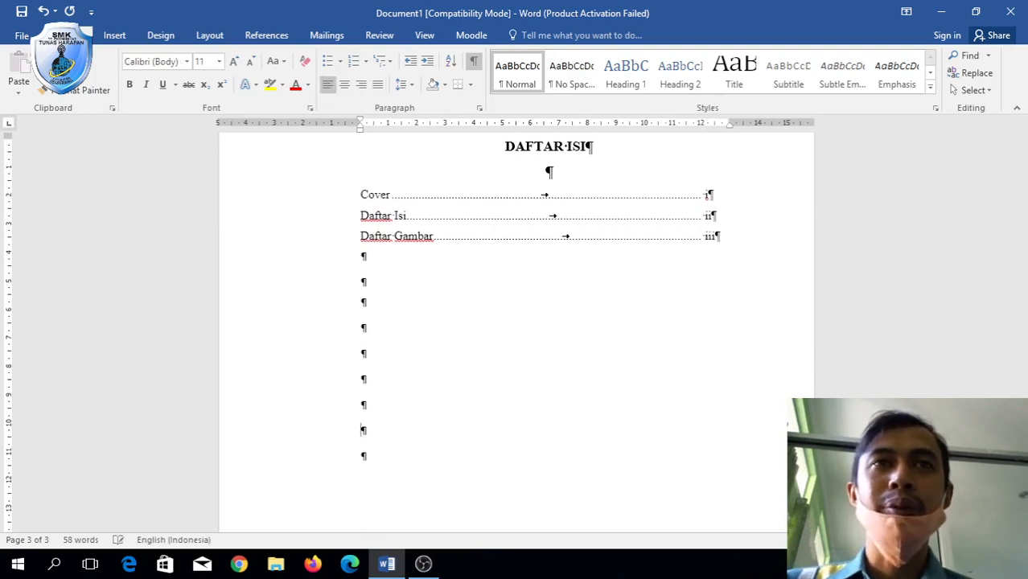
pyautogui.press('BackSpace')
pyautogui.press('BackSpace')
pyautogui.press('BackSpace')
pyautogui.press('BackSpace')
pyautogui.press('BackSpace')
pyautogui.press('BackSpace')
pyautogui.press('BackSpace')
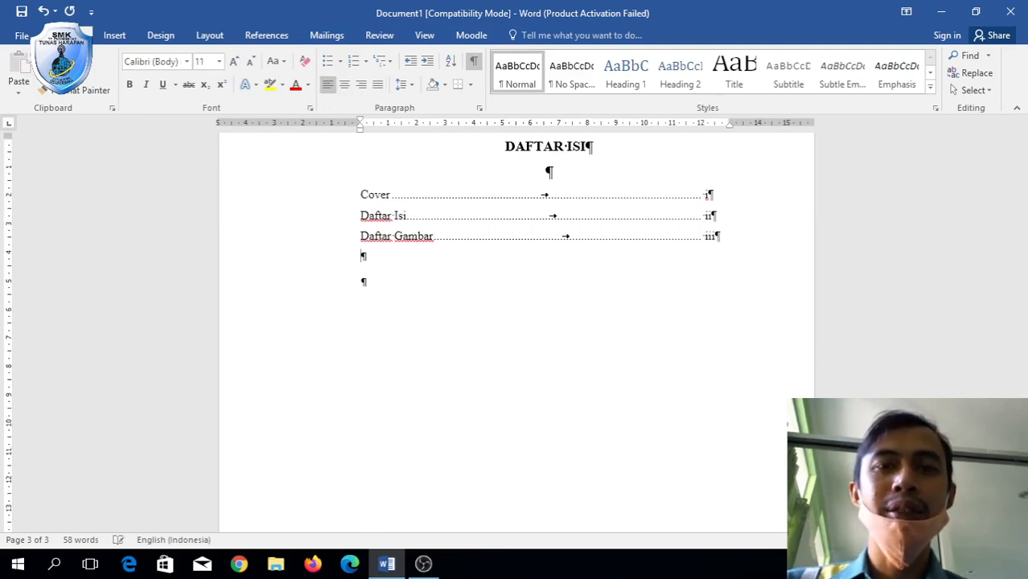
pyautogui.write('Mot')
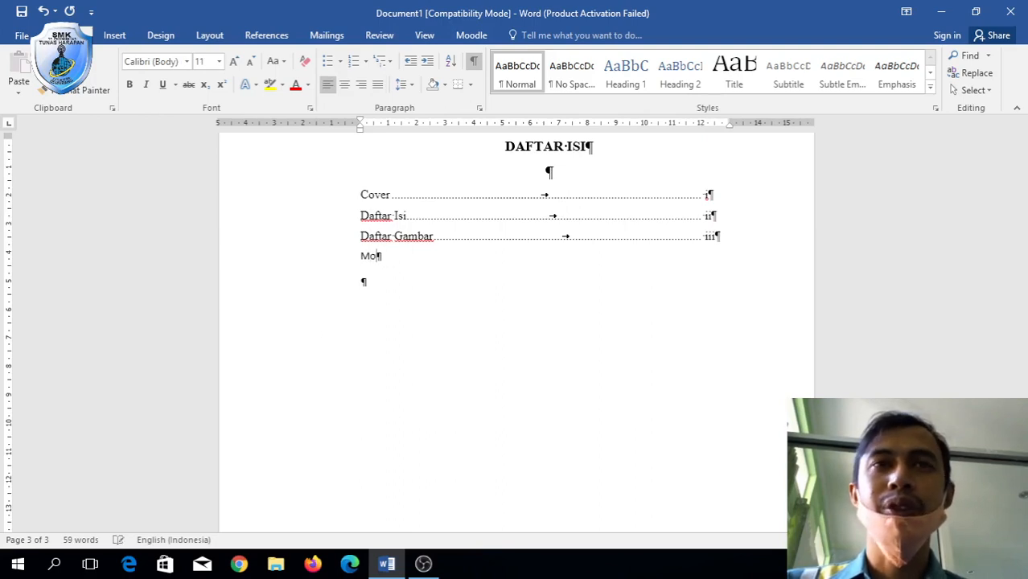
pyautogui.press('BackSpace')
pyautogui.press('BackSpace')
pyautogui.press('BackSpace')
# Add a 'Motto' entry with a dotted-leader tab to page iv.
pyautogui.press('Return')
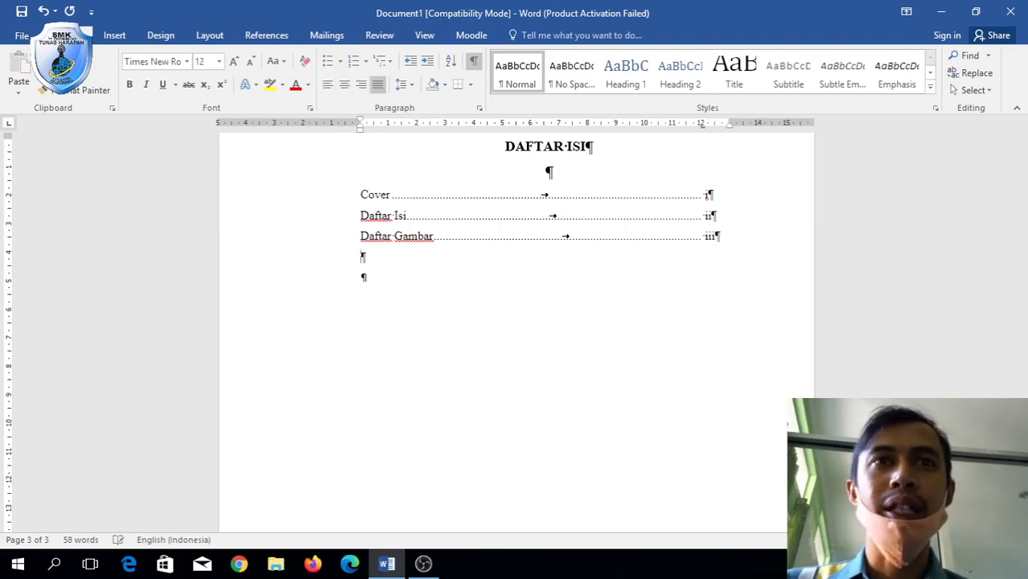
pyautogui.write('Motto')
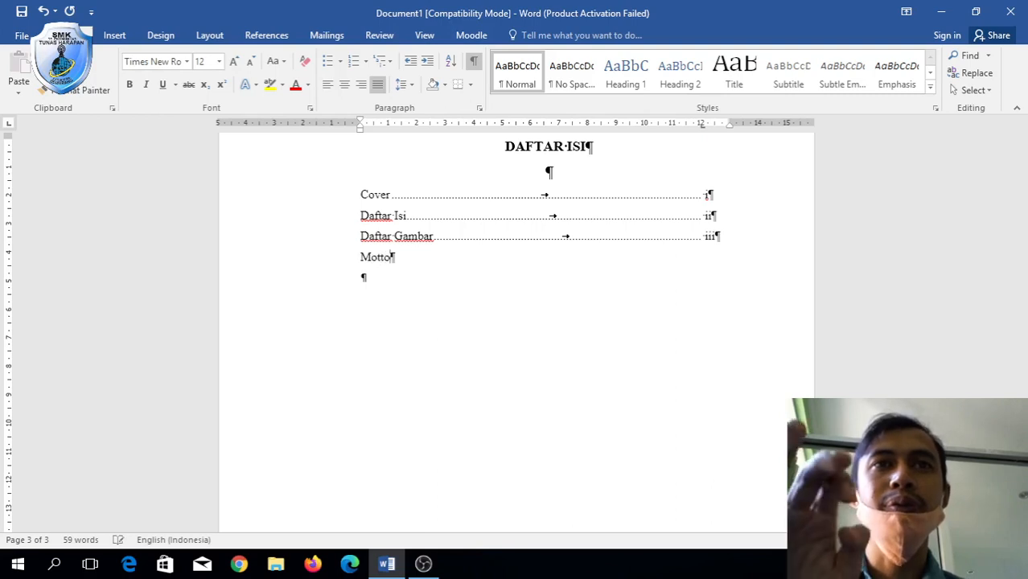
pyautogui.press('Tab')
pyautogui.write('iv')
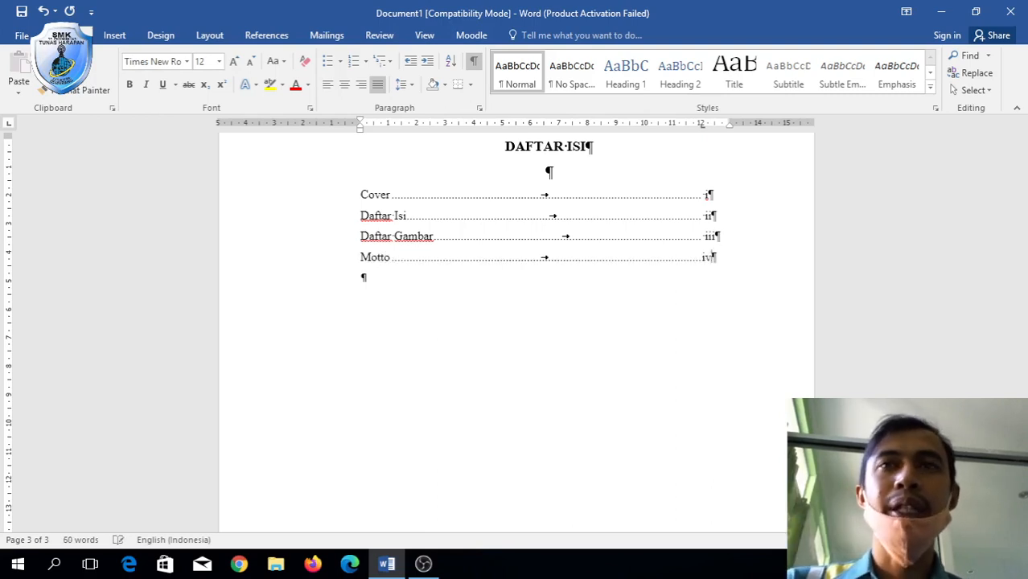
pyautogui.press('BackSpace')
pyautogui.press('BackSpace')
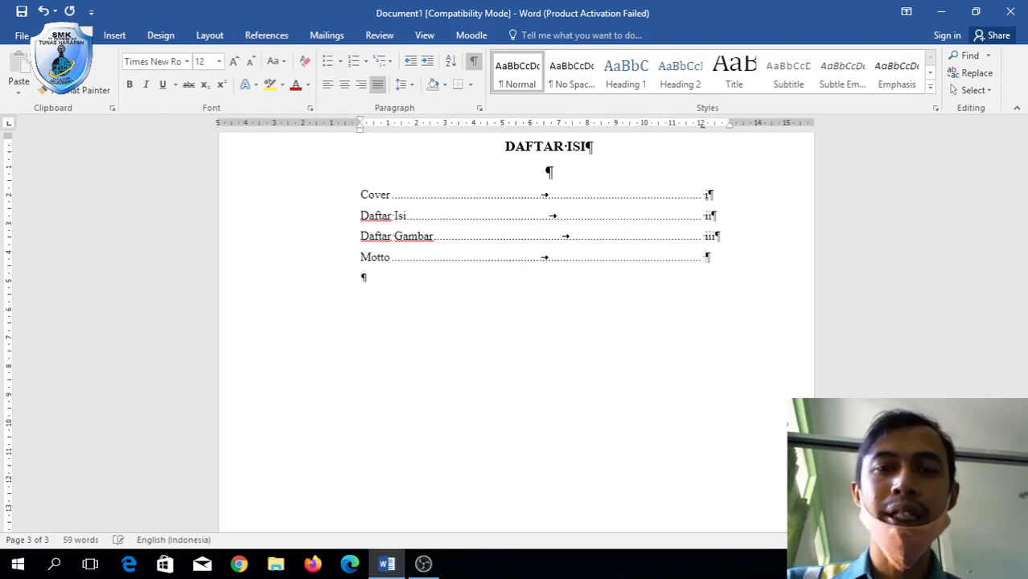
pyautogui.write('iv')
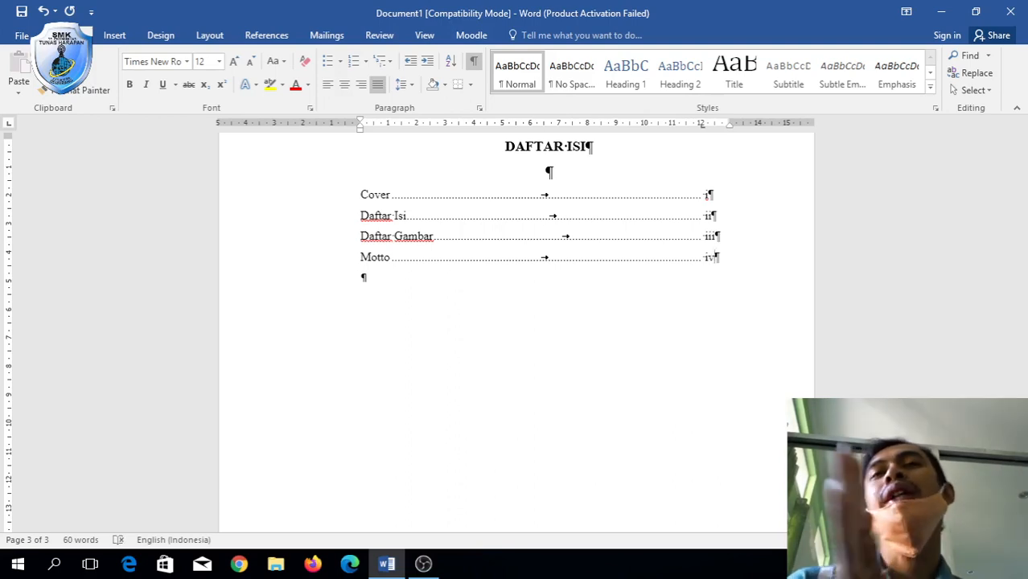
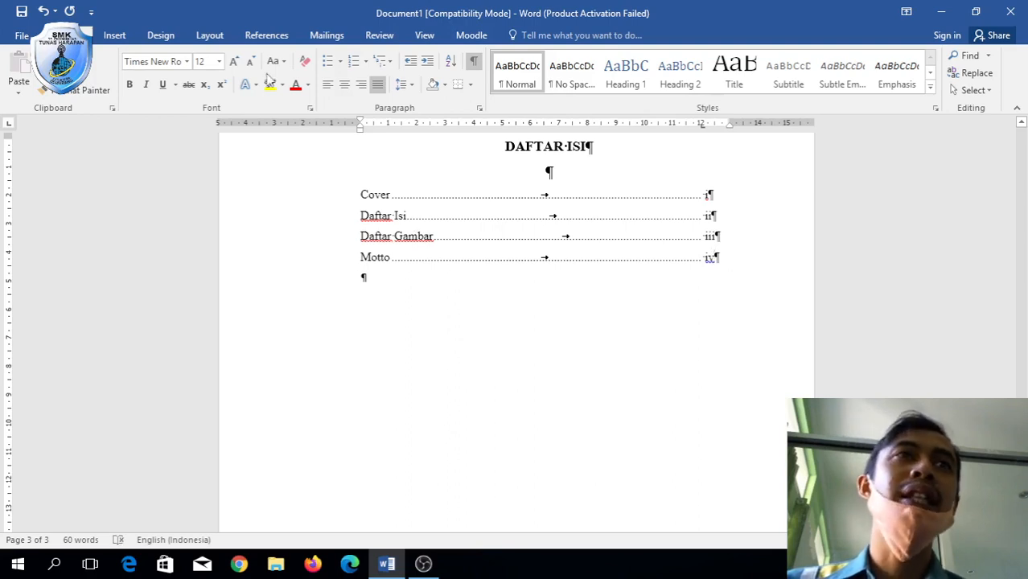
# Insert a page break after the Motto entry so a new fourth page begins.
pyautogui.click(114, 35)
pyautogui.click(39, 90)
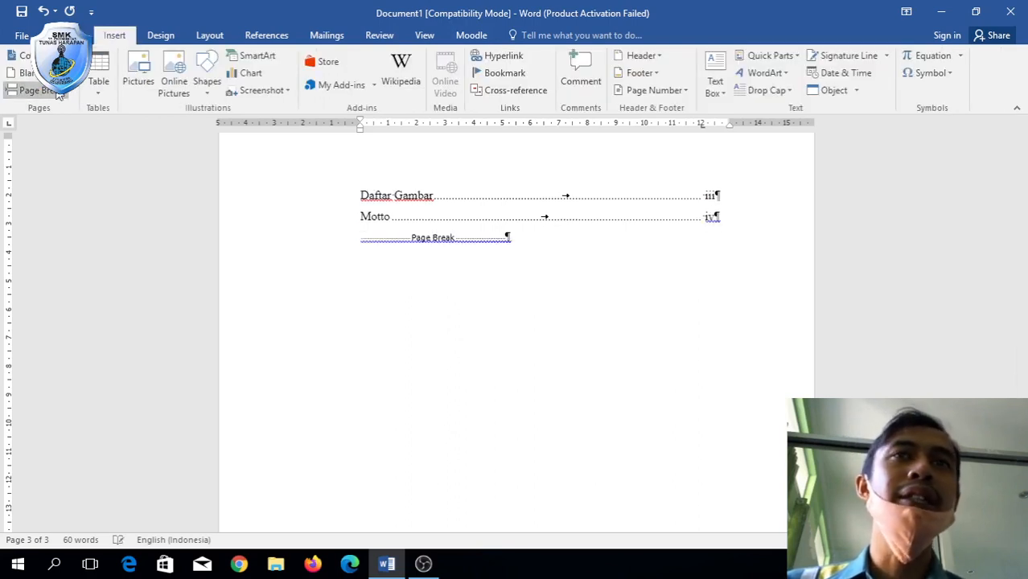
pyautogui.scroll(14, 498, 249)
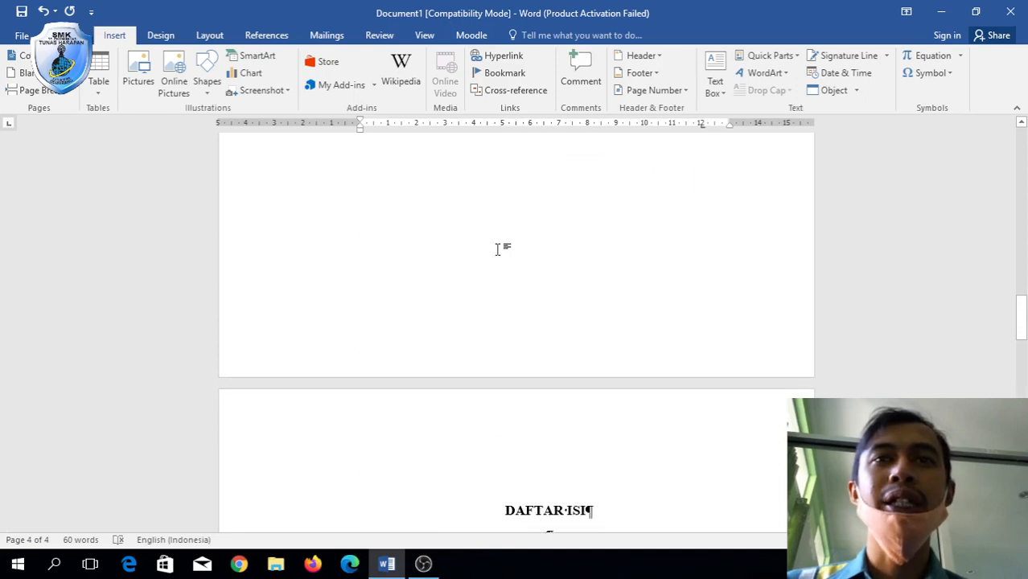
pyautogui.scroll(-4, 499, 249)
# Copy the DAFTAR ISI heading and its entries onto the new page 4.
pyautogui.click(512, 316)
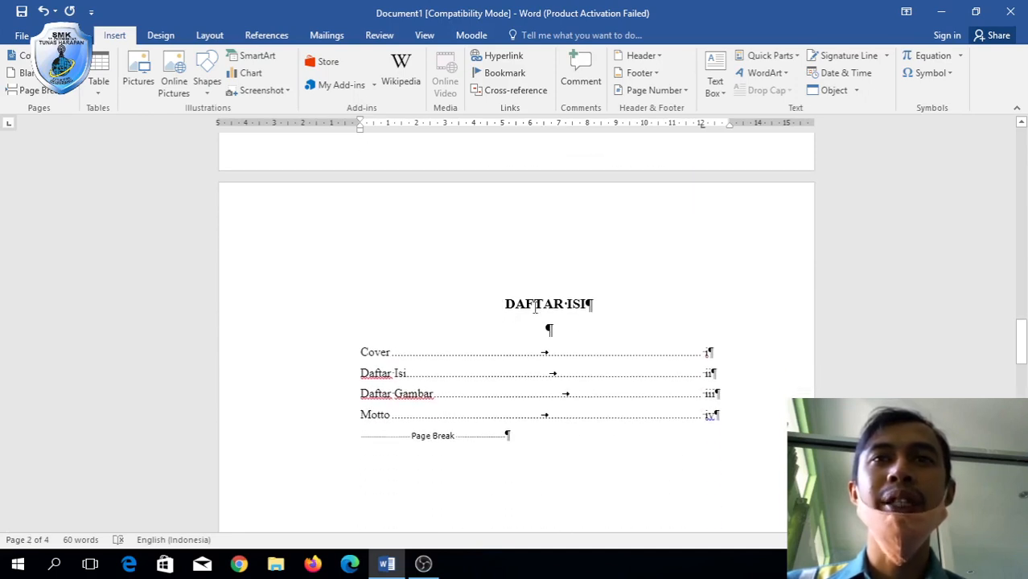
pyautogui.moveTo(535, 308); pyautogui.dragTo(722, 424)
pyautogui.hotkey('ctrl', 'c')
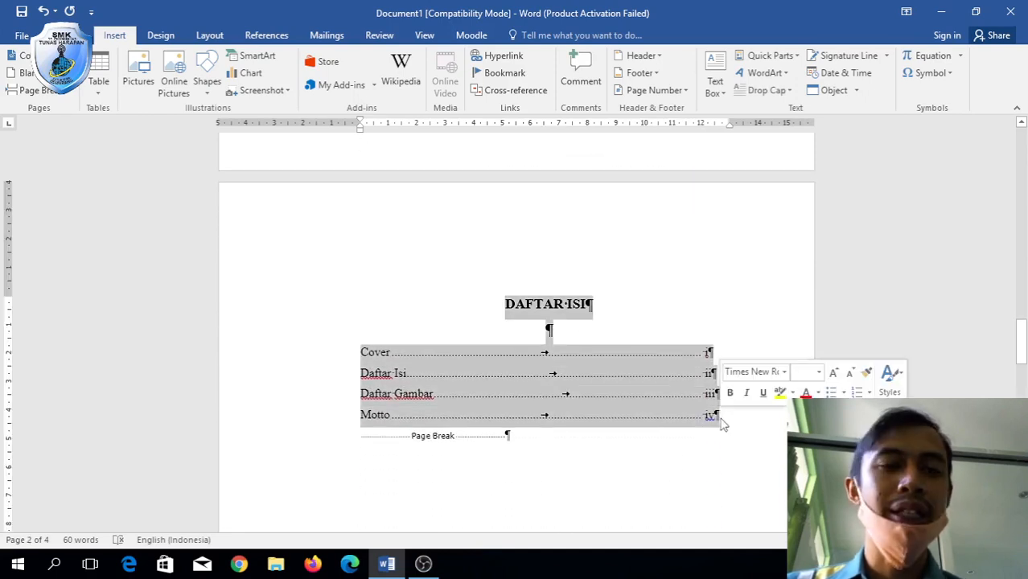
pyautogui.scroll(-10, 677, 349)
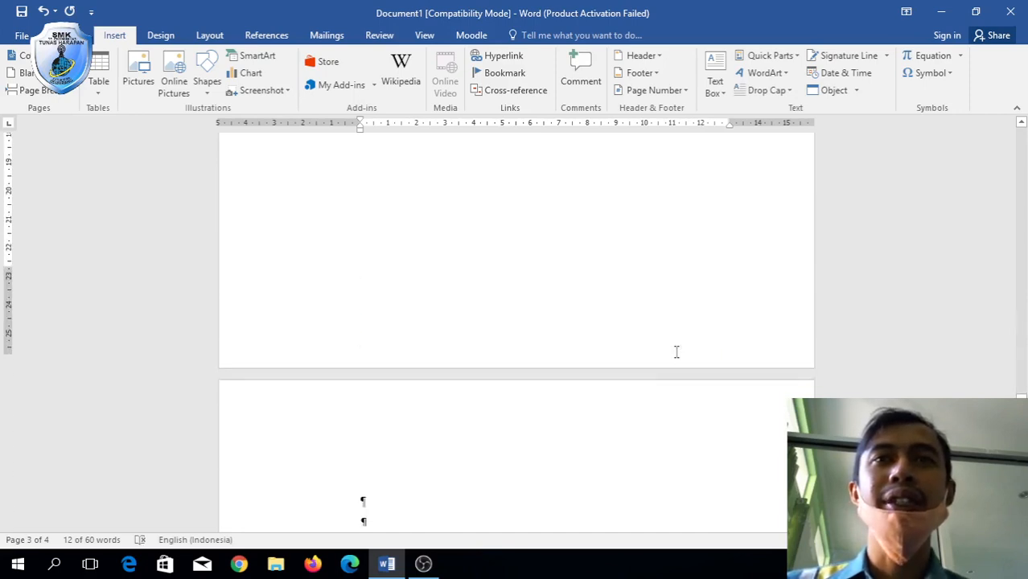
pyautogui.click(450, 179)
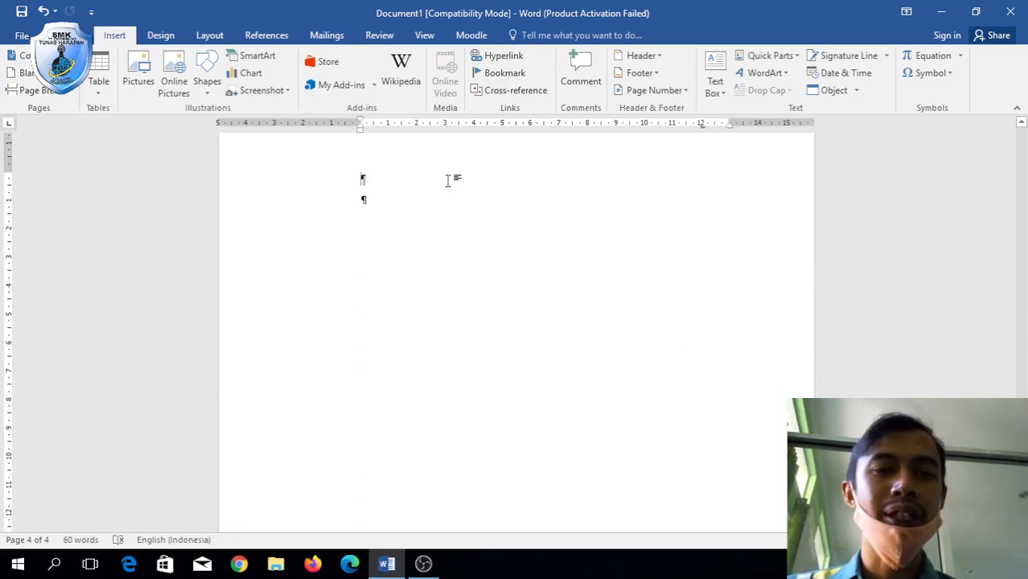
pyautogui.hotkey('ctrl', 'v')
# Retitle the pasted heading to 'DAFTAR GAMBAR' using Change Case UPPERCASE.
pyautogui.click(573, 181)
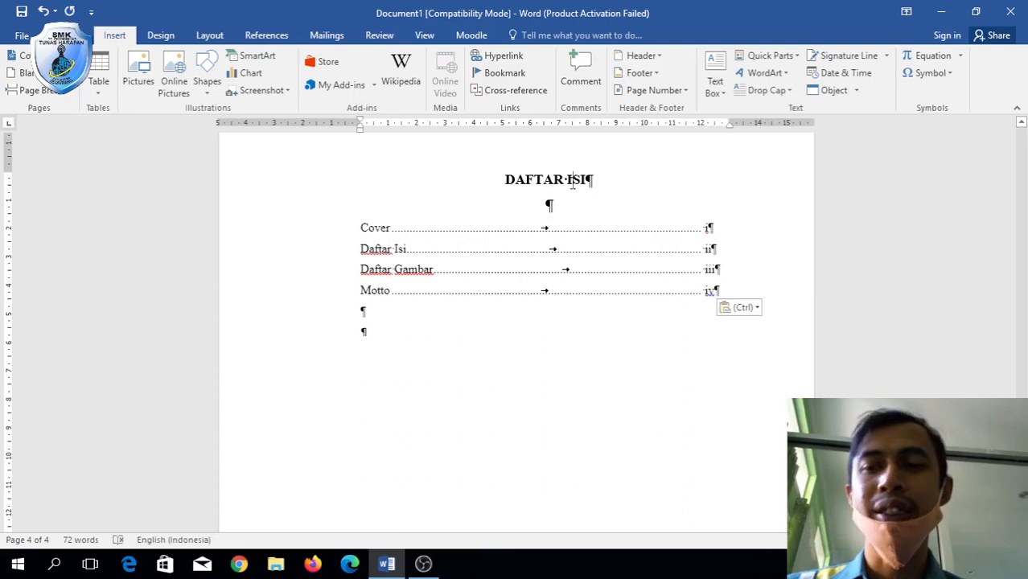
pyautogui.press('BackSpace')
pyautogui.press('BackSpace')
pyautogui.press('BackSpace')
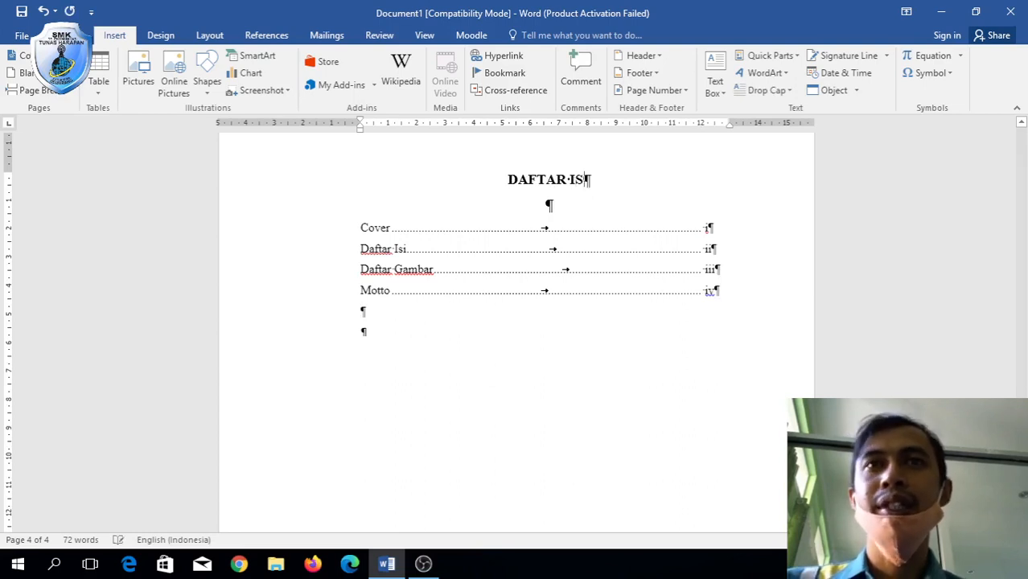
pyautogui.write('gambar')
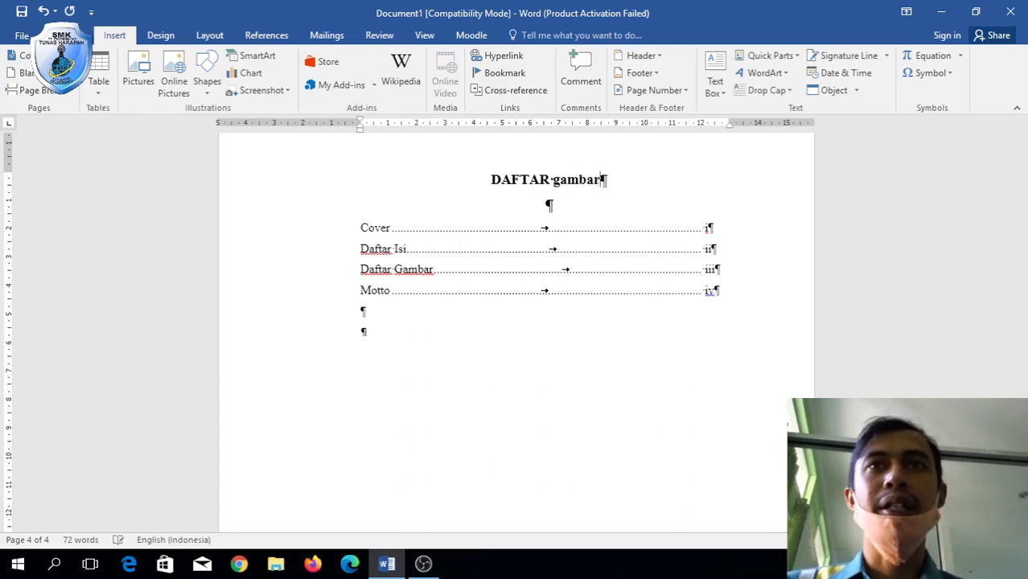
pyautogui.press('BackSpace')
pyautogui.press('BackSpace')
pyautogui.press('BackSpace')
pyautogui.press('BackSpace')
pyautogui.press('BackSpace')
pyautogui.press('BackSpace')
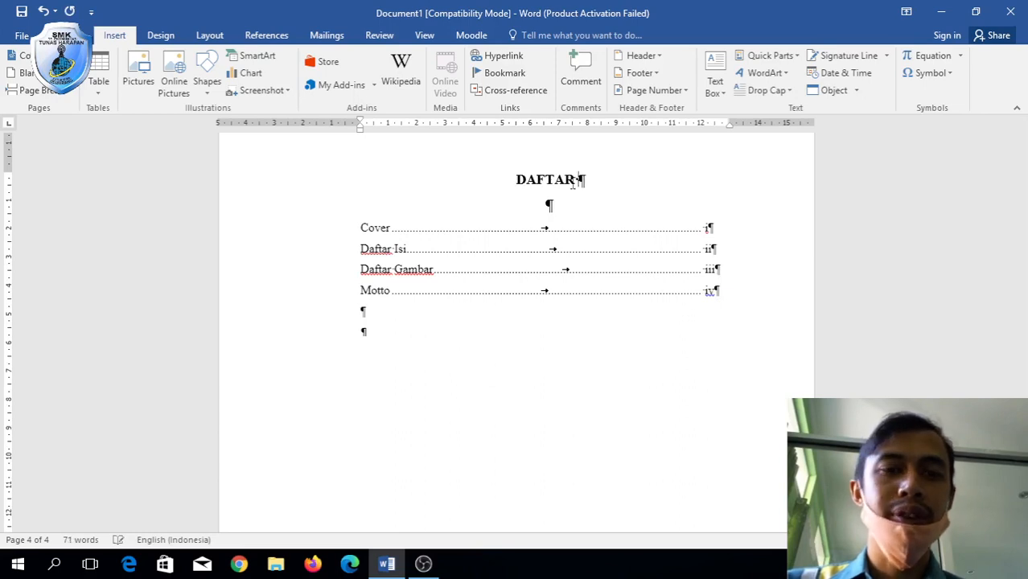
pyautogui.write('gAM')
pyautogui.press('BackSpace')
pyautogui.press('BackSpace')
pyautogui.press('BackSpace')
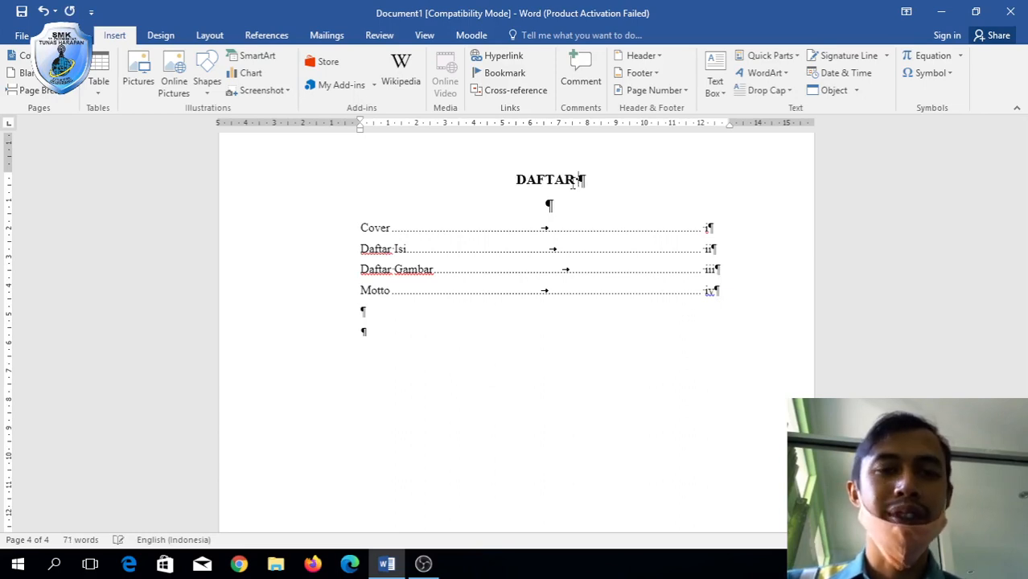
pyautogui.write('Gambar')
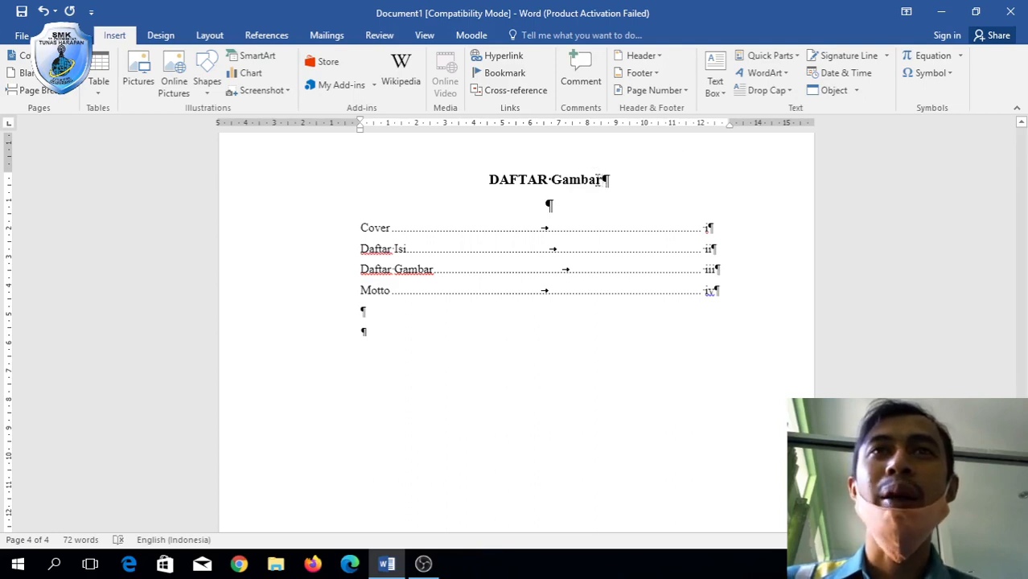
pyautogui.moveTo(598, 179); pyautogui.dragTo(550, 179)
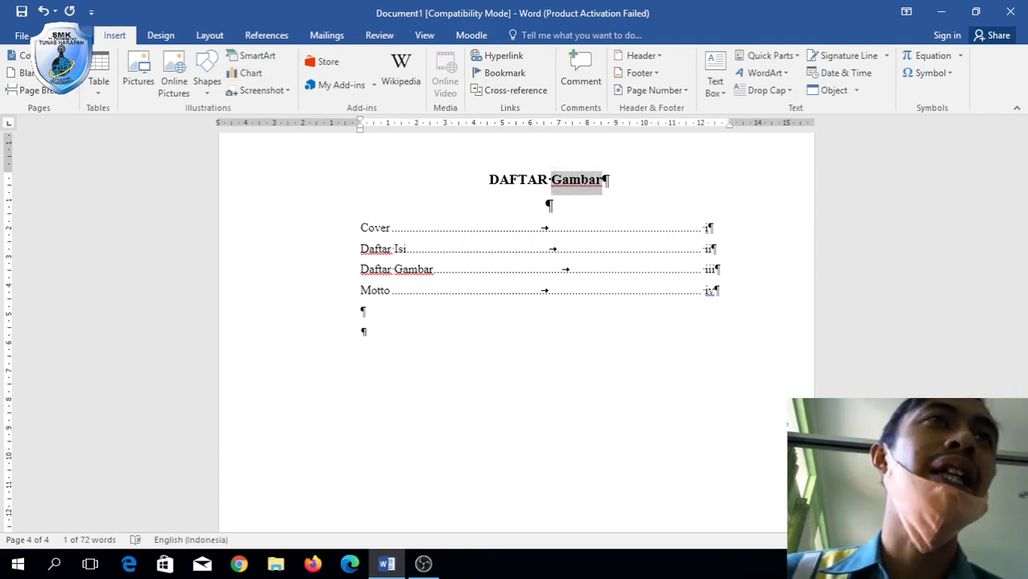
pyautogui.click(69, 35)
pyautogui.click(277, 61)
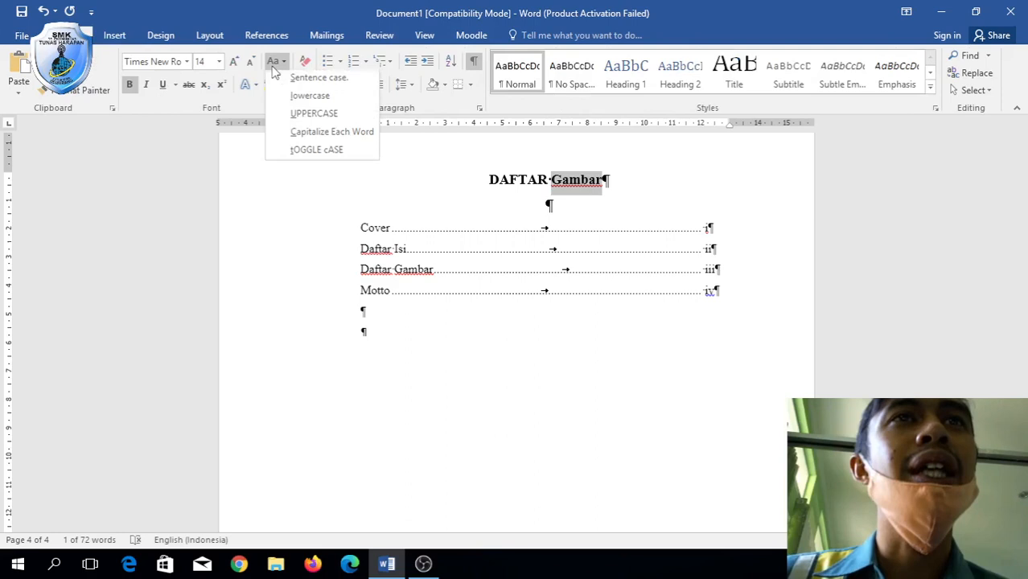
pyautogui.click(299, 117)
pyautogui.click(616, 362)
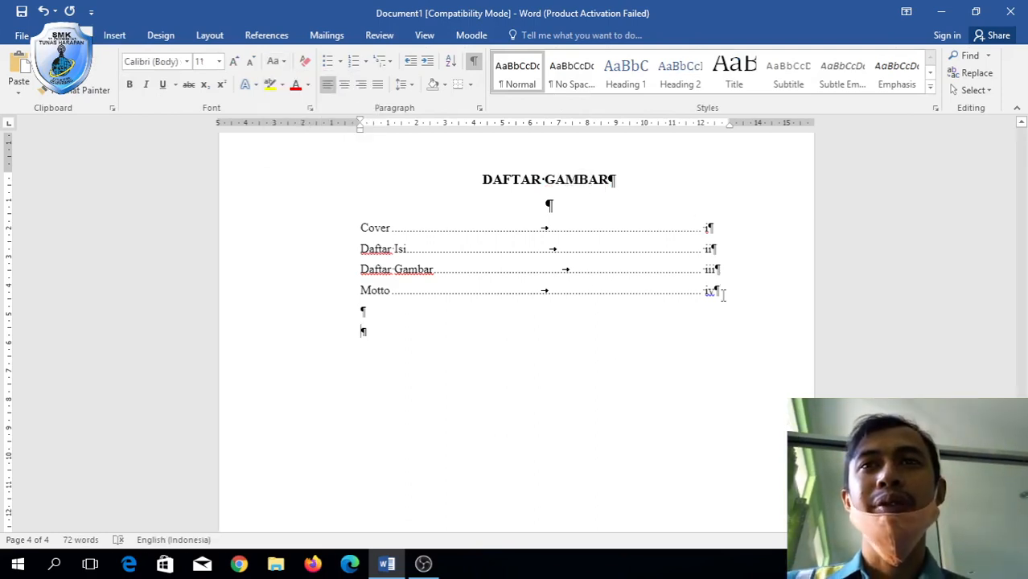
# Replace the copied entries with 'Gambar 1.1 Wordpress' (3), 'Gambar 2.2 Xampp' and a 'dst' line.
pyautogui.moveTo(722, 289); pyautogui.dragTo(362, 239)
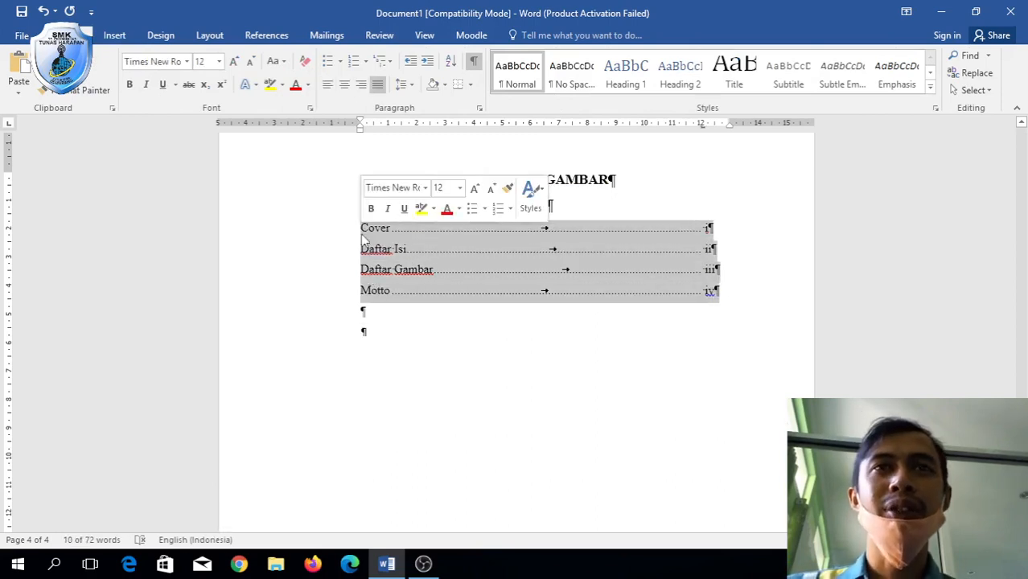
pyautogui.write('Gambar')
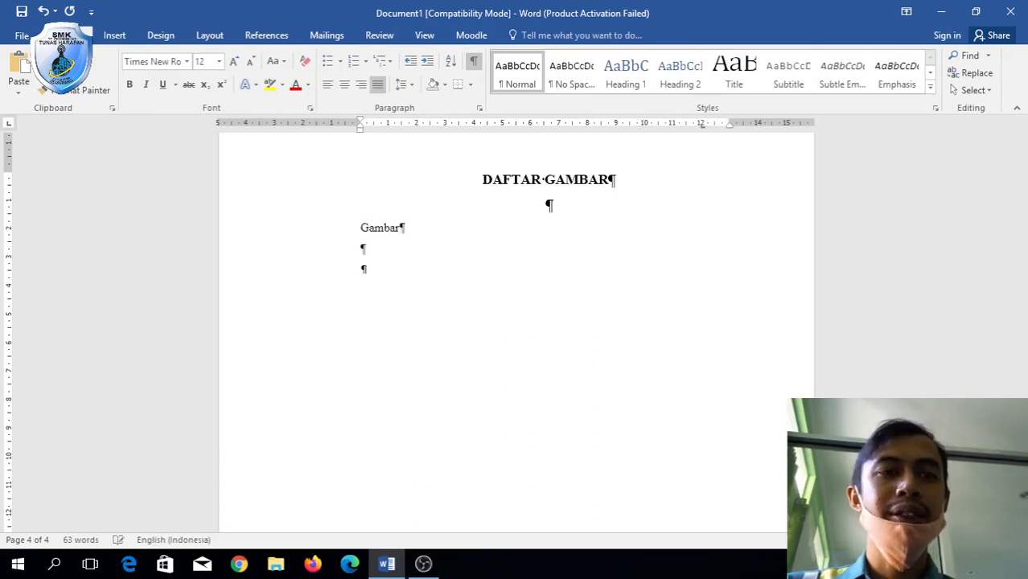
pyautogui.write(' 1.1')
pyautogui.press('Tab')
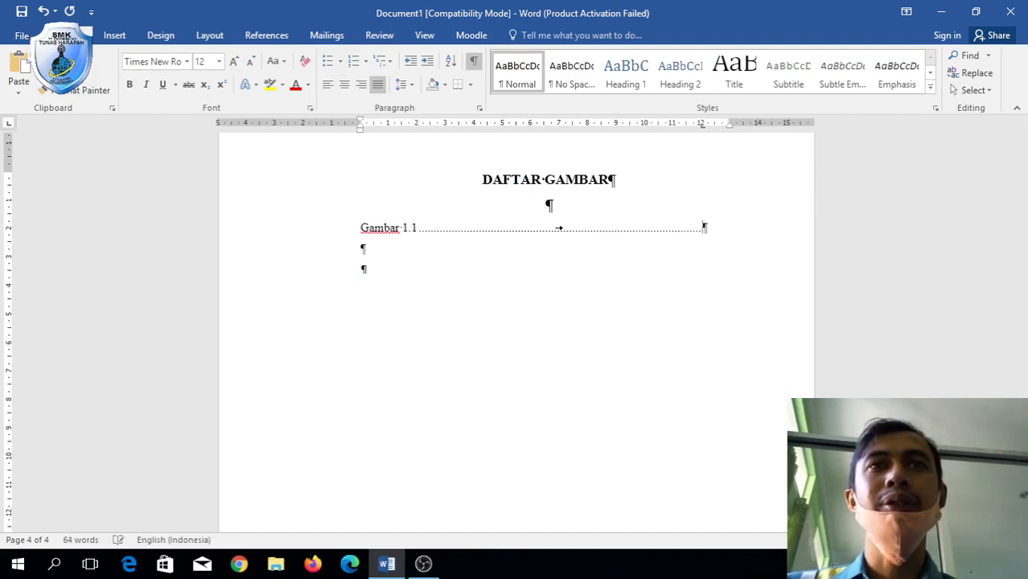
pyautogui.write('3')
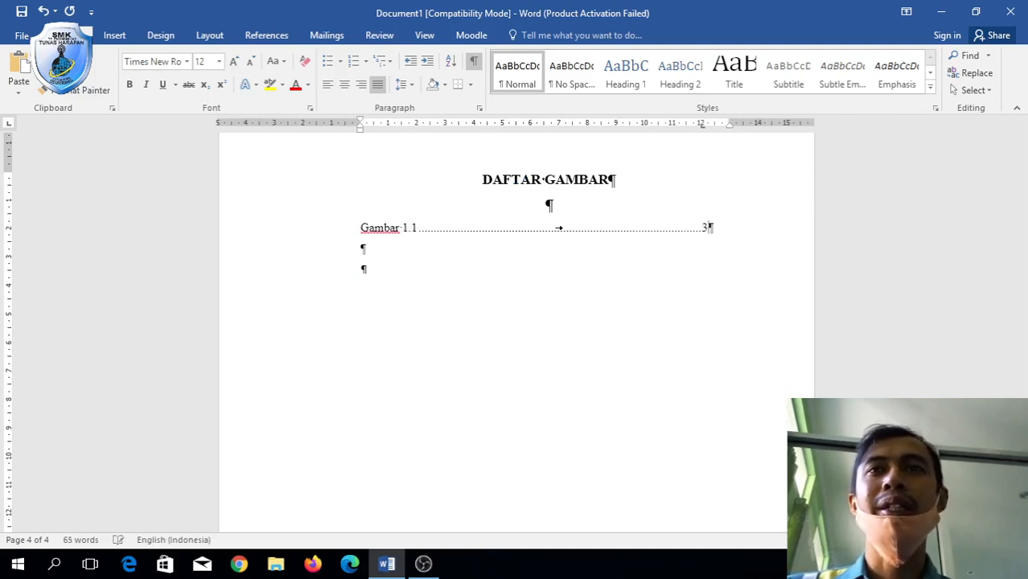
pyautogui.press('Return')
pyautogui.write('Ga')
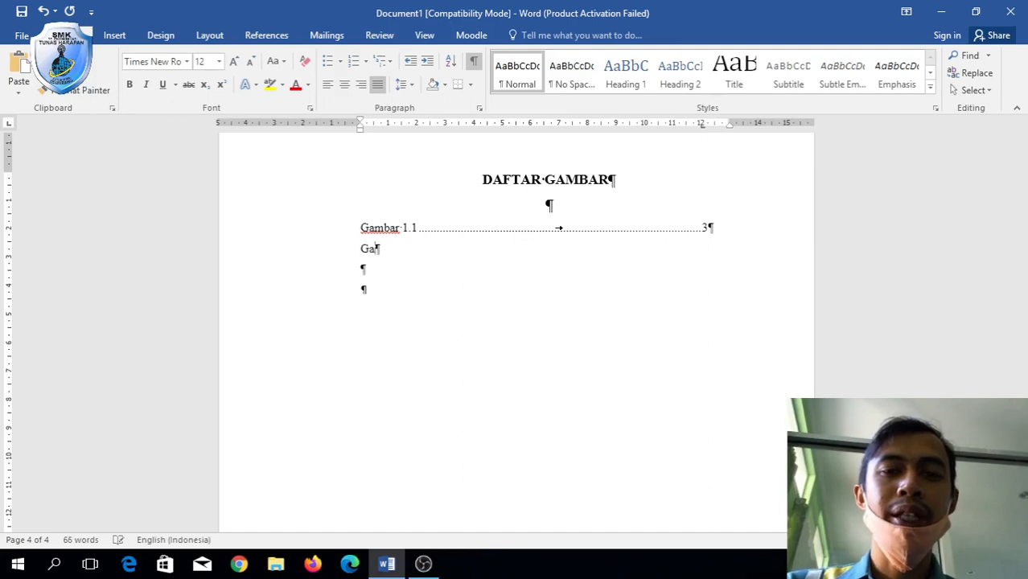
pyautogui.write('mbar')
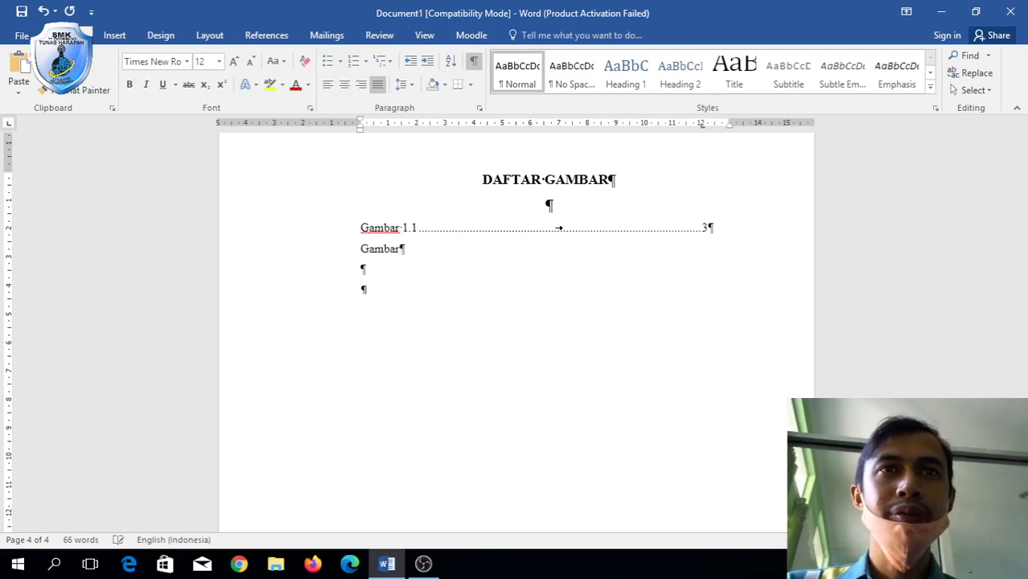
pyautogui.write(' 2.2')
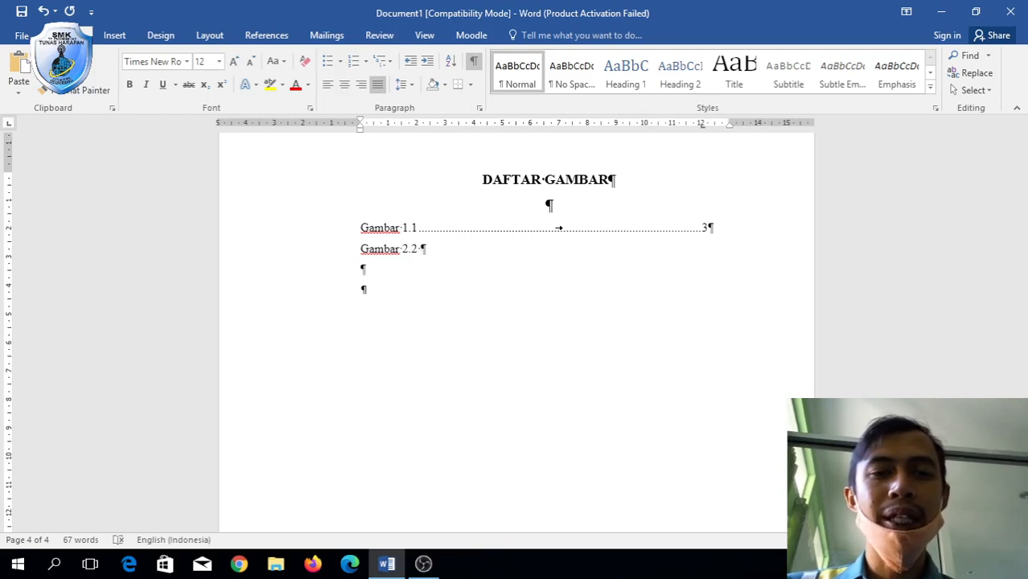
pyautogui.write(' Xam')
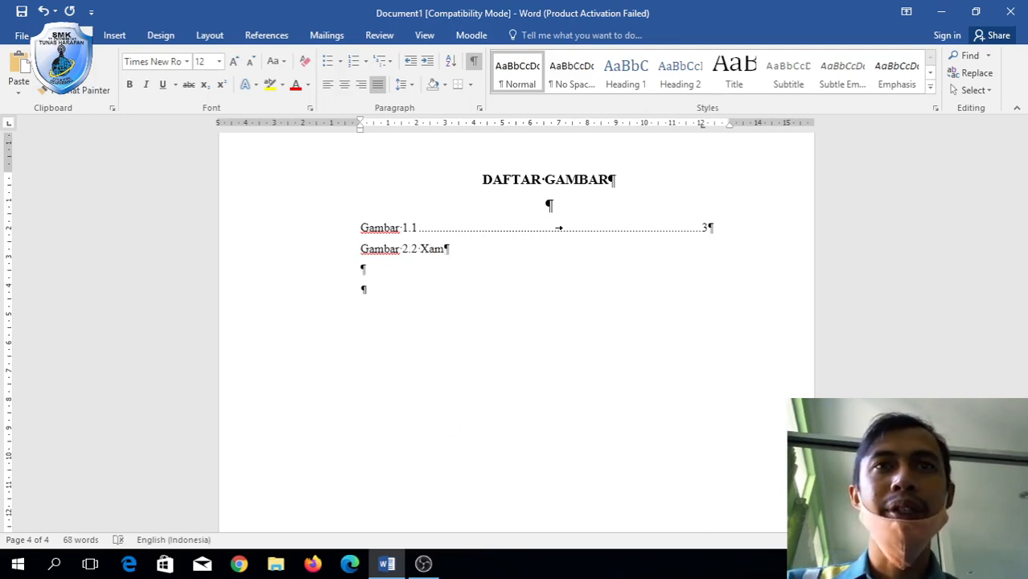
pyautogui.write('pp')
pyautogui.press('Tab')
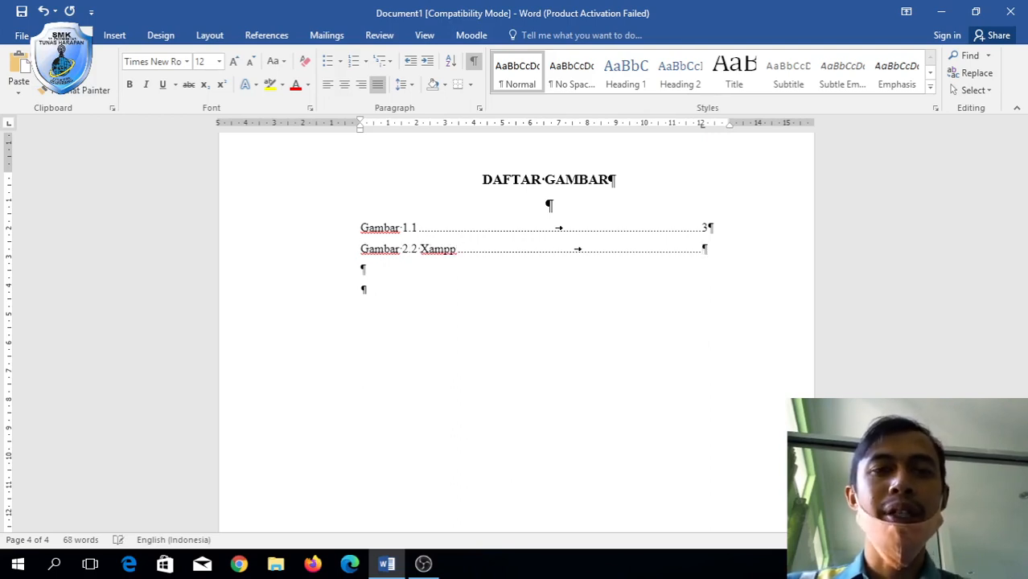
pyautogui.click(420, 229)
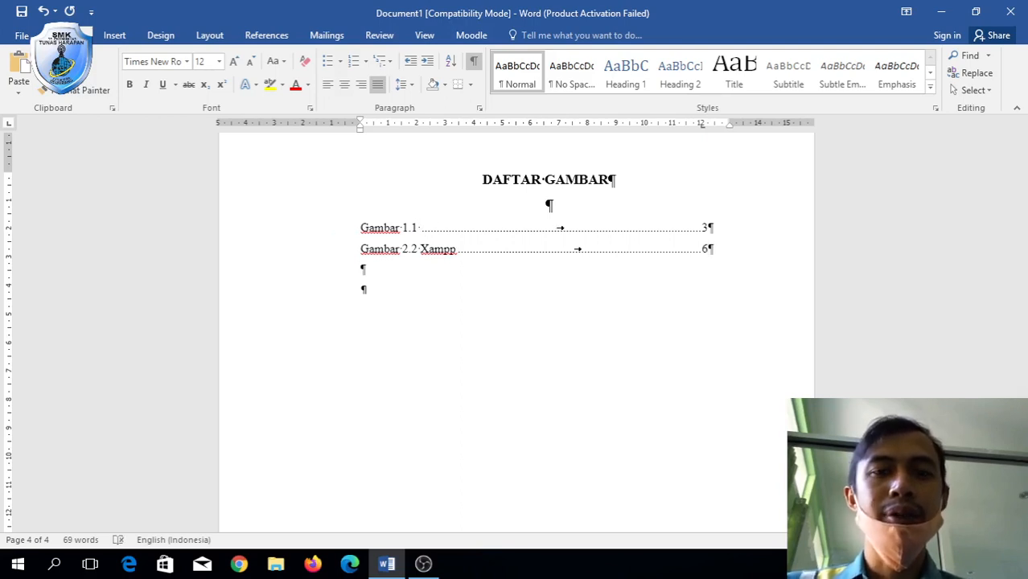
pyautogui.write('Wordpres')
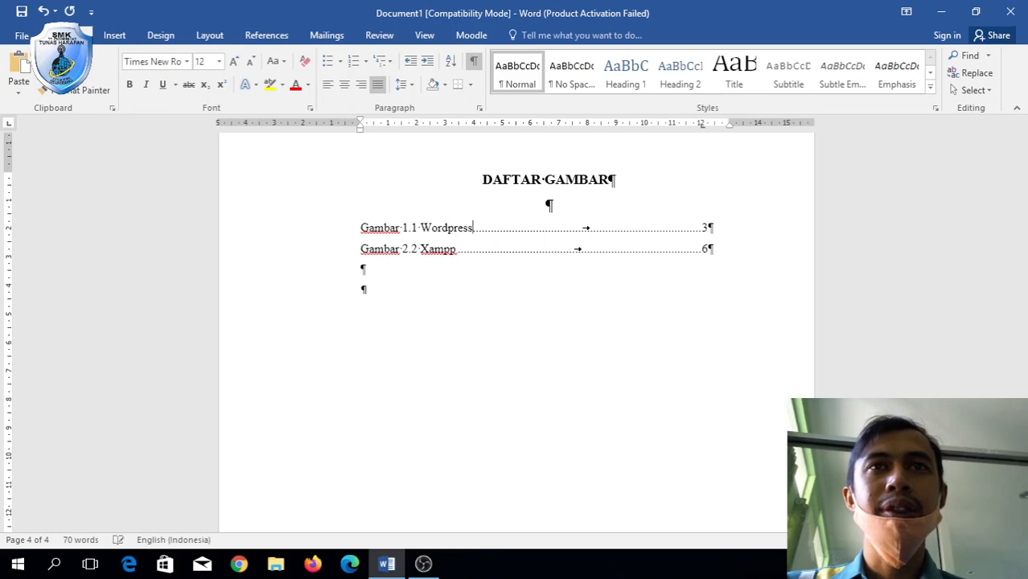
pyautogui.write('s ')
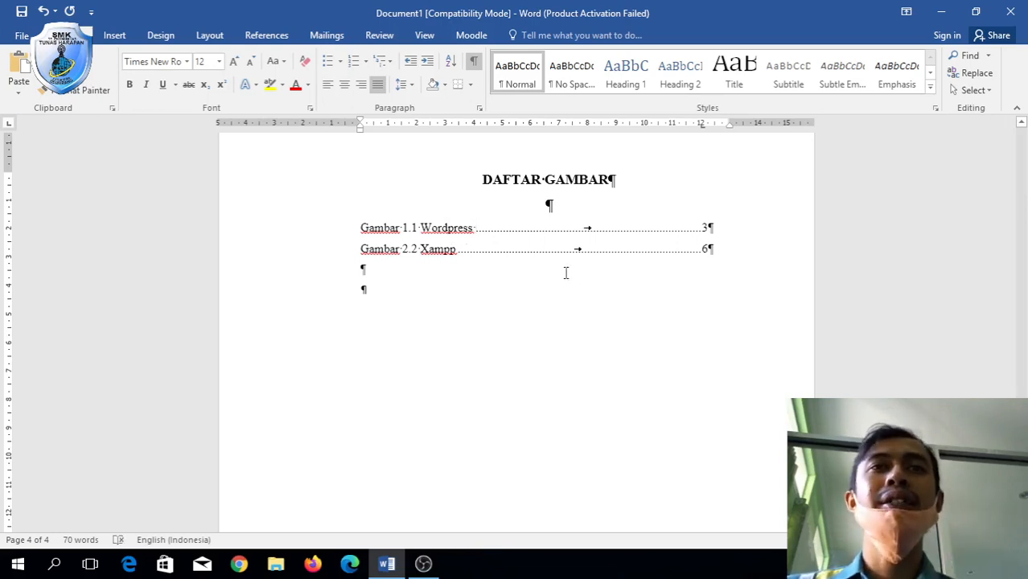
pyautogui.write('dst')
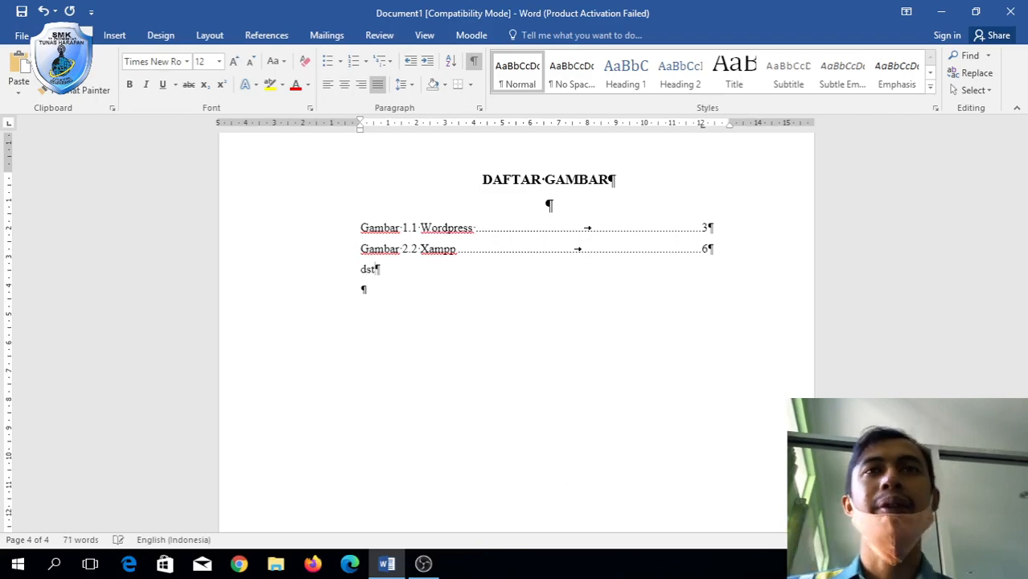
pyautogui.scroll(15, 515, 322)
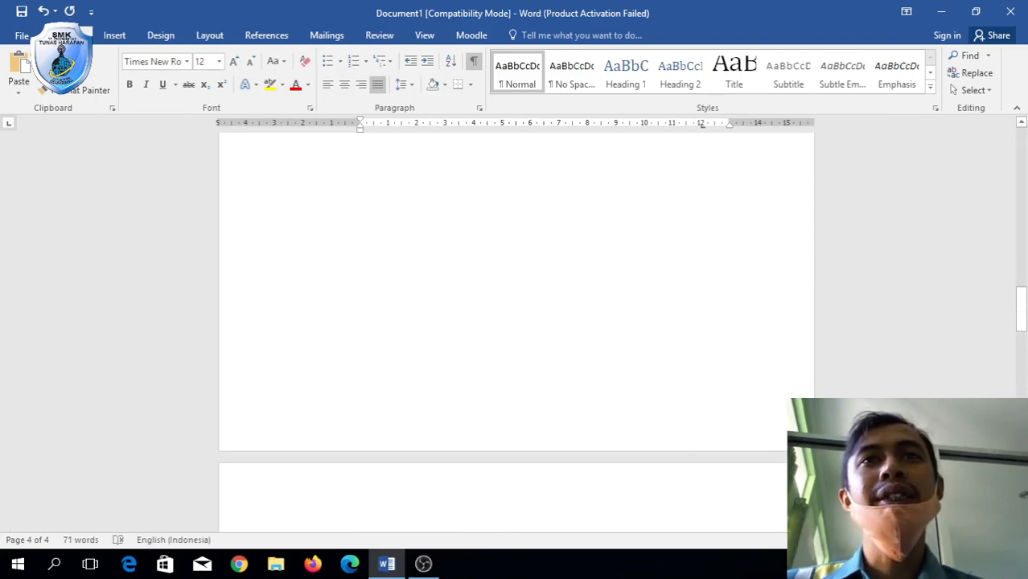
# Format page numbers as lowercase Roman numerals (i, ii, iii) starting at i.
pyautogui.scroll(11, 514, 321)
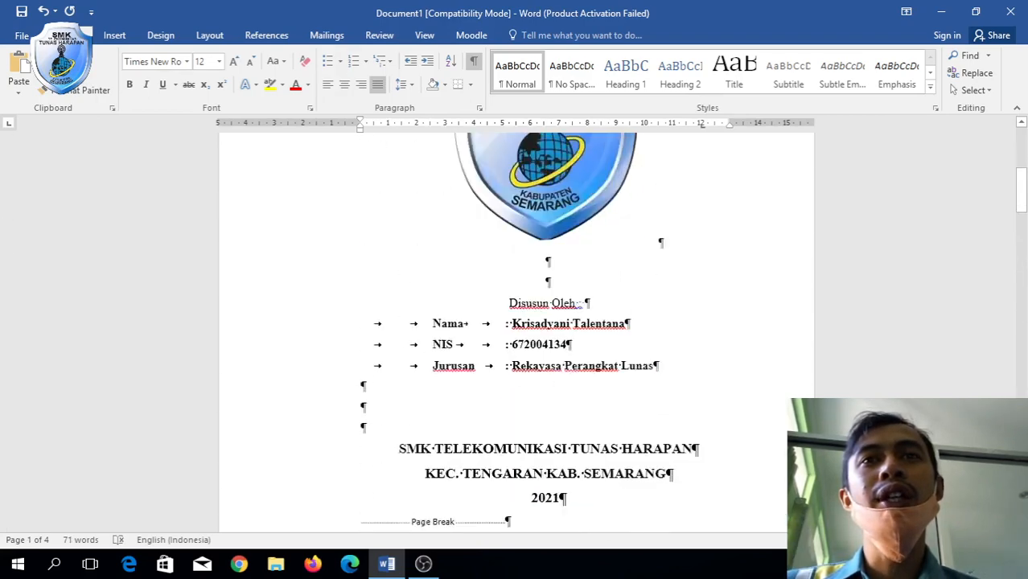
pyautogui.scroll(-11, 515, 321)
pyautogui.scroll(-10, 514, 321)
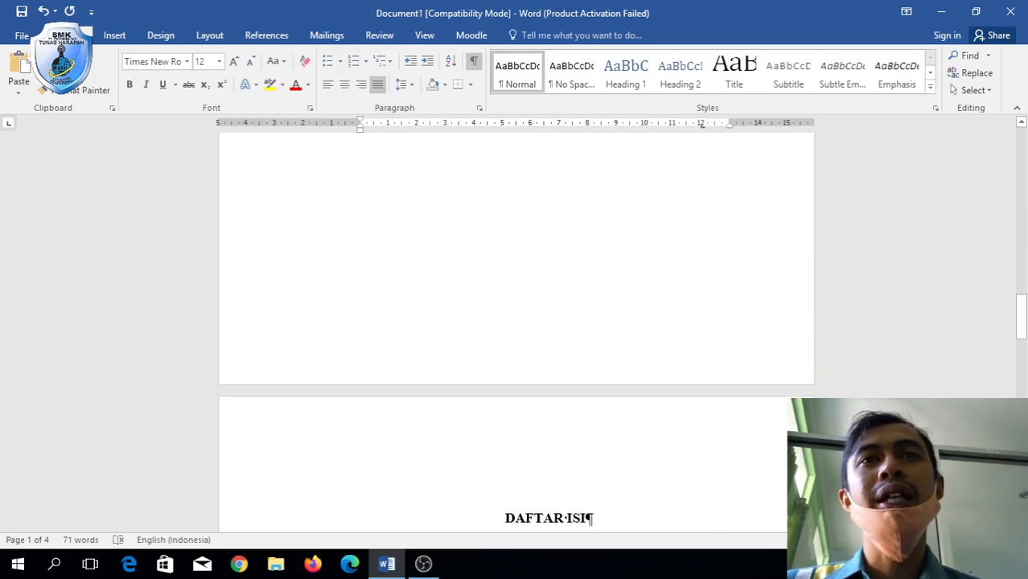
pyautogui.scroll(-6, 396, 137)
pyautogui.scroll(4, 396, 137)
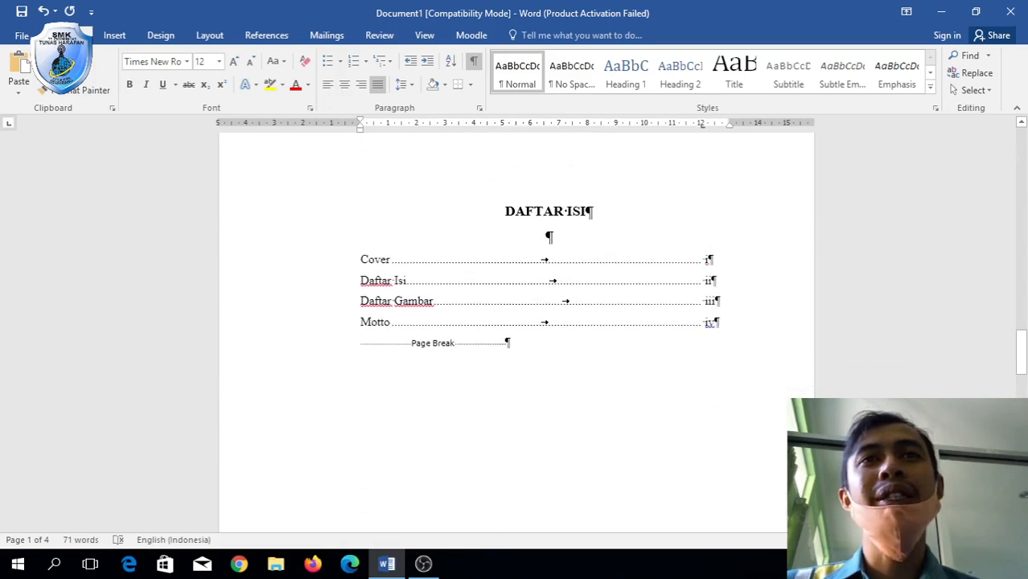
pyautogui.click(114, 34)
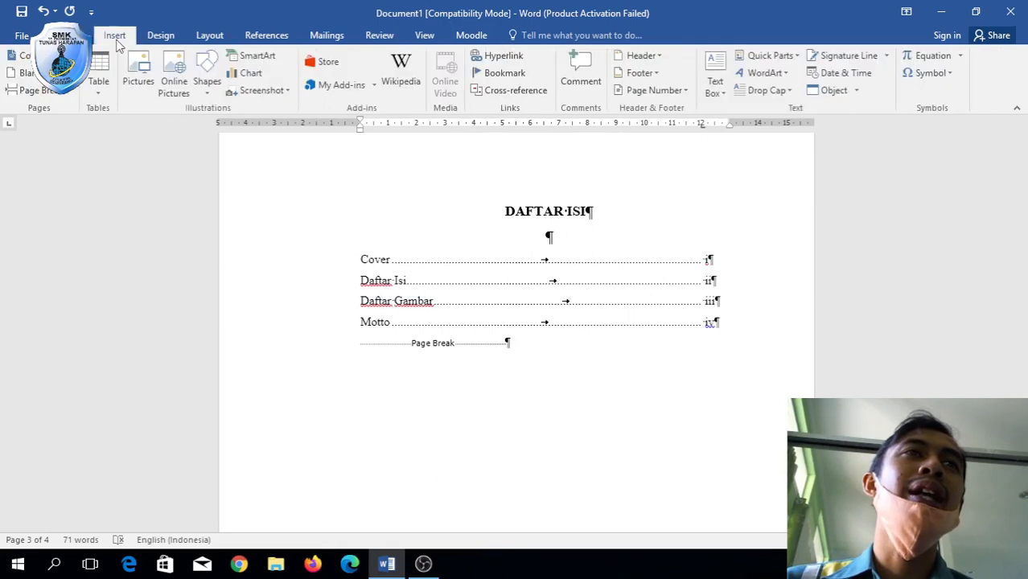
pyautogui.click(684, 93)
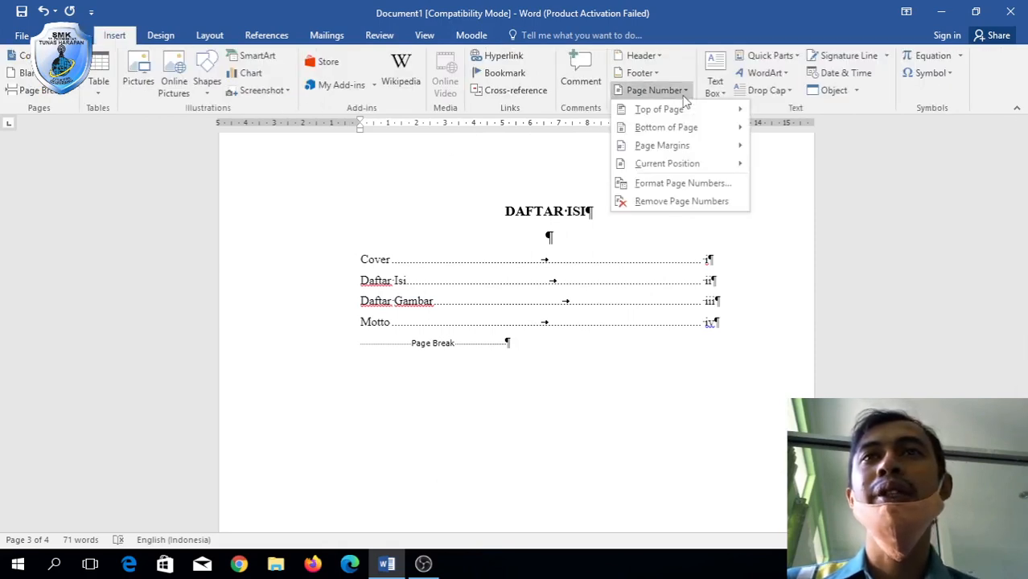
pyautogui.click(702, 200)
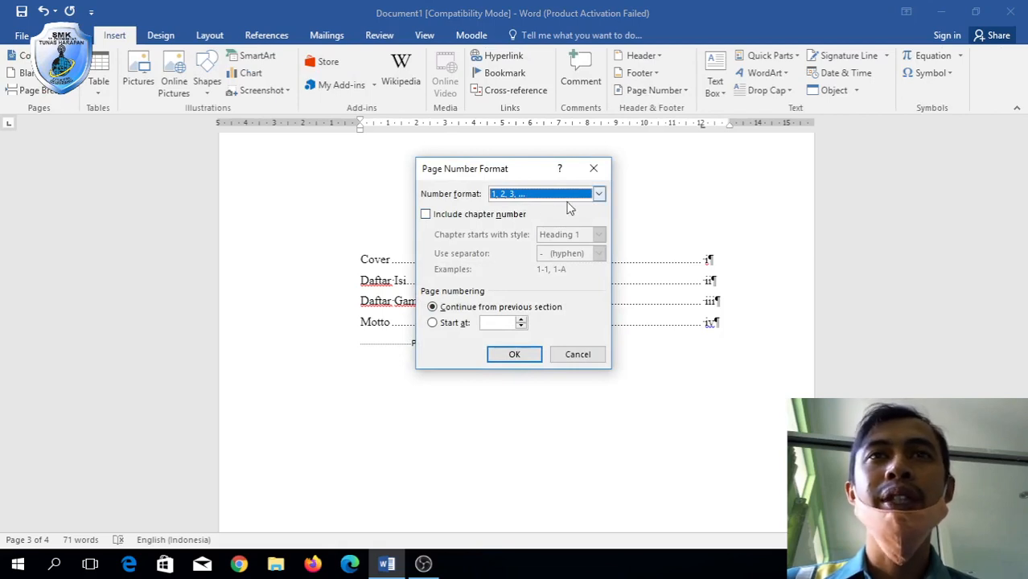
pyautogui.click(595, 194)
pyautogui.click(563, 246)
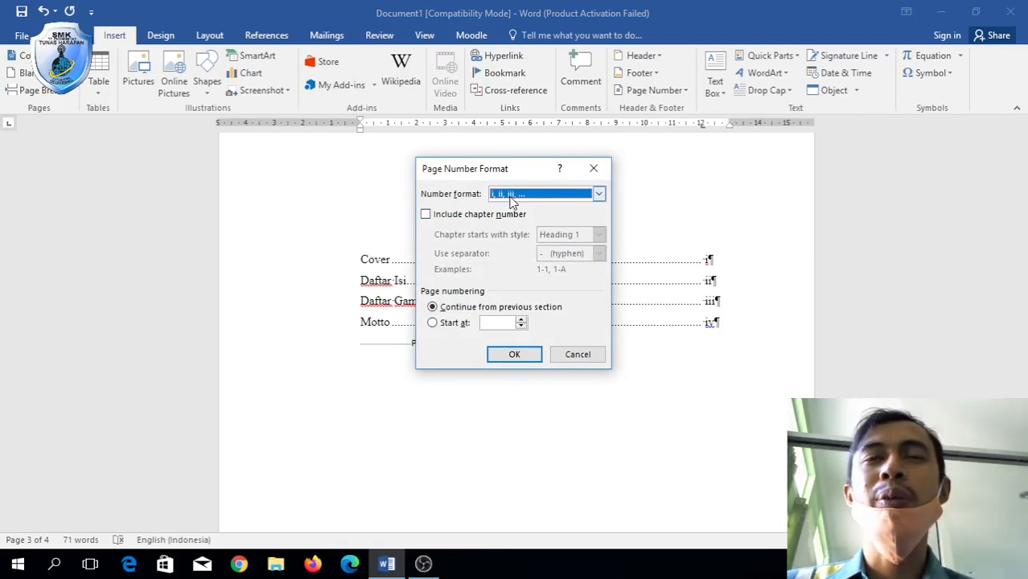
pyautogui.click(452, 325)
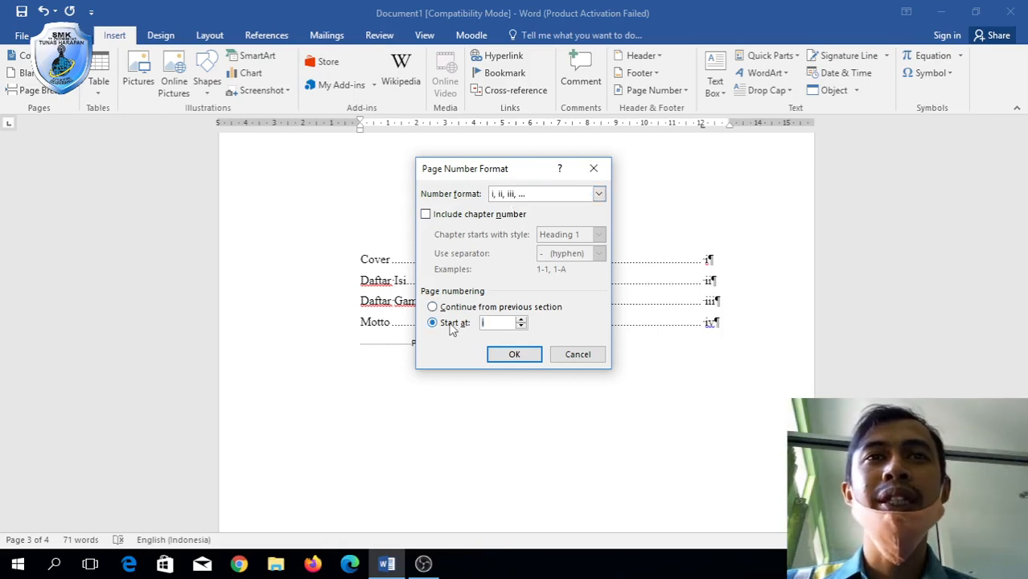
pyautogui.click(512, 353)
pyautogui.scroll(7, 510, 348)
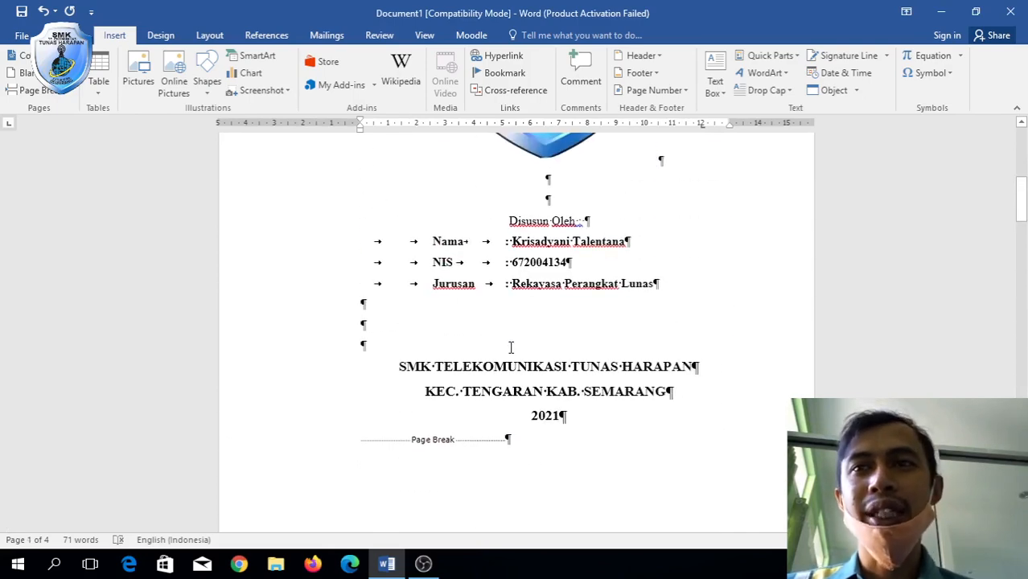
pyautogui.scroll(-4, 510, 347)
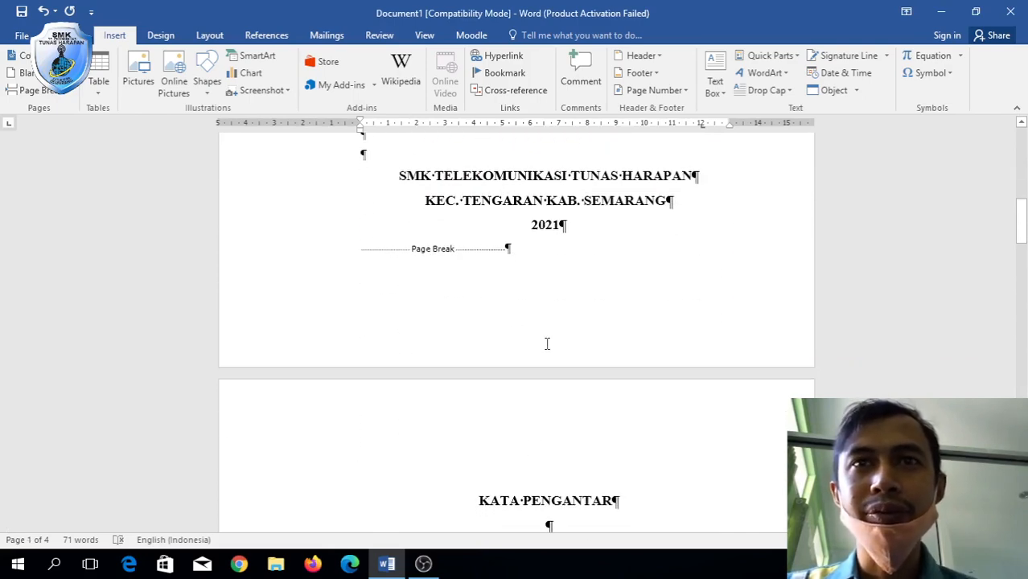
pyautogui.scroll(-20, 547, 344)
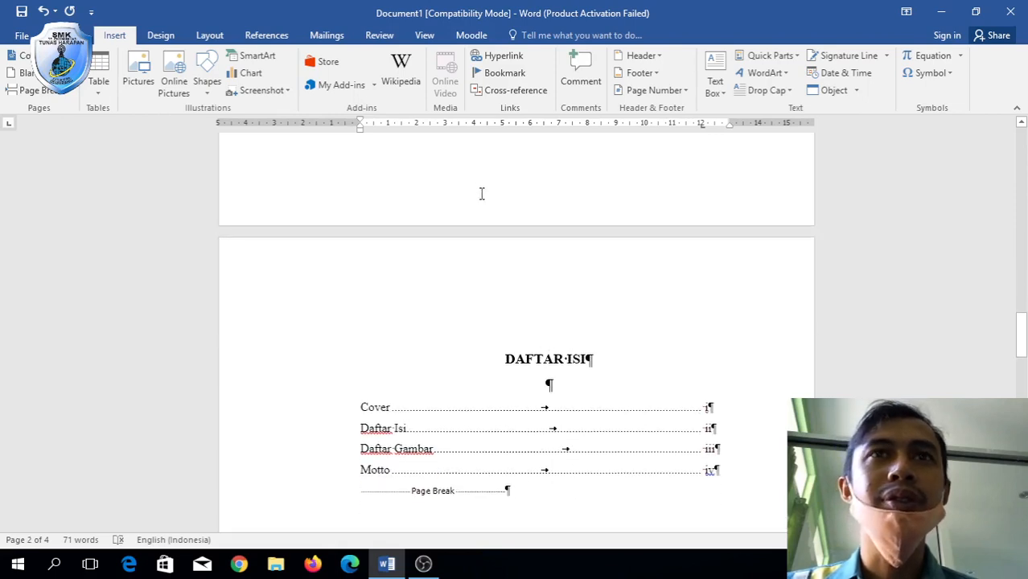
pyautogui.scroll(-15, 483, 194)
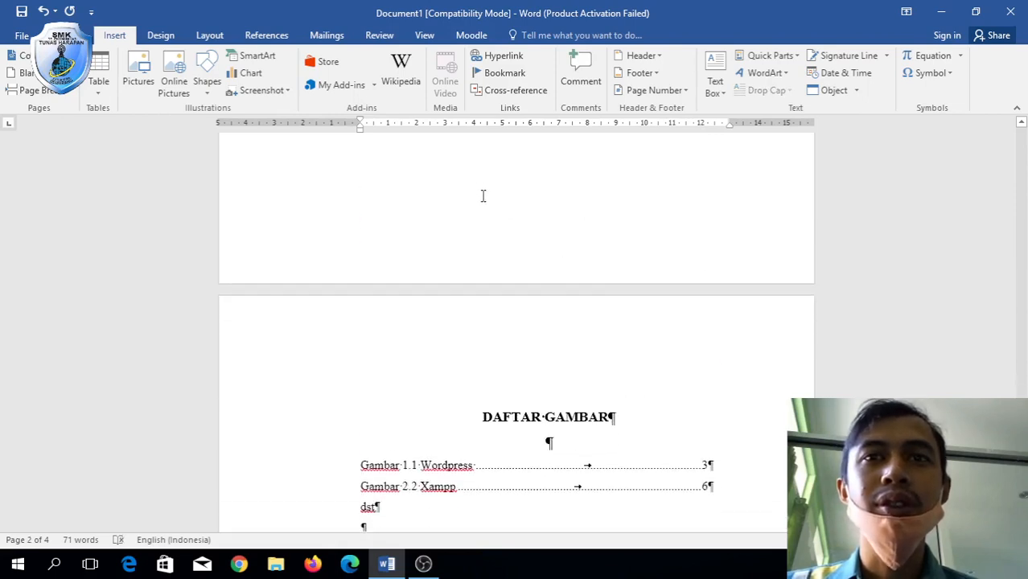
# Show the Bottom of Page designs in the Page Number menu.
pyautogui.scroll(20, 482, 196)
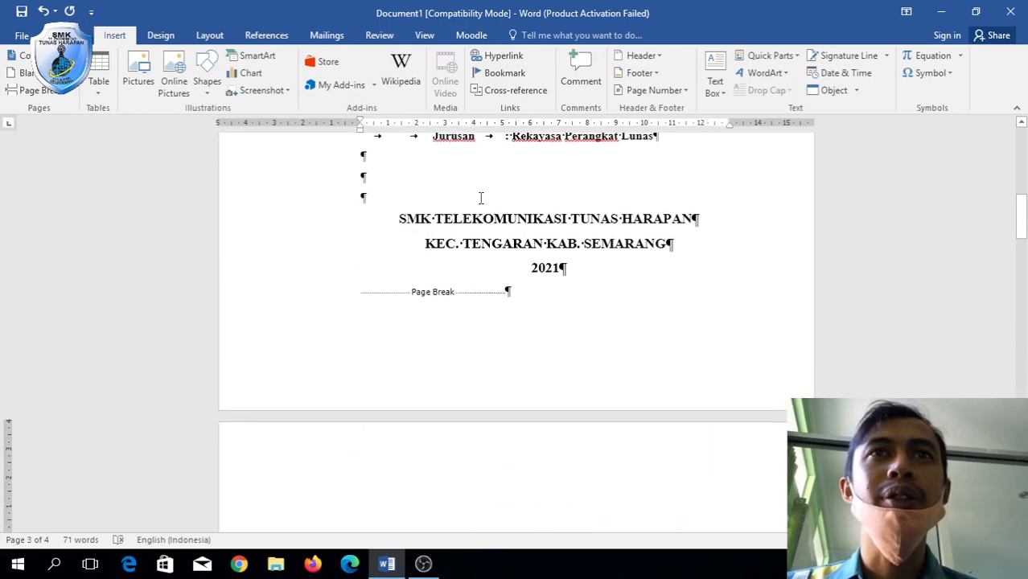
pyautogui.click(648, 90)
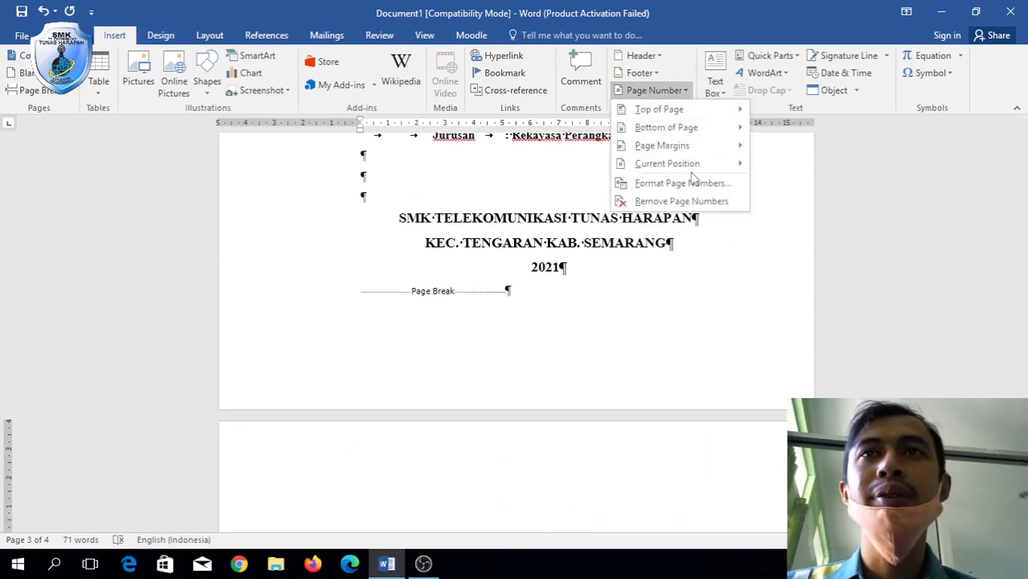
pyautogui.click(715, 128)
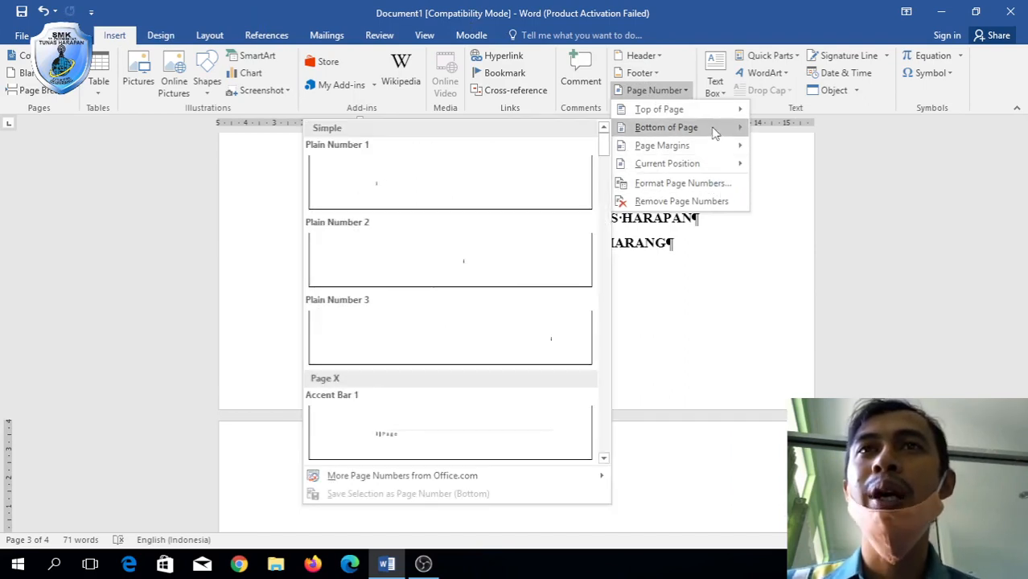
# Add a centred Plain Number 2 page number to the bottom of every page.
pyautogui.click(475, 256)
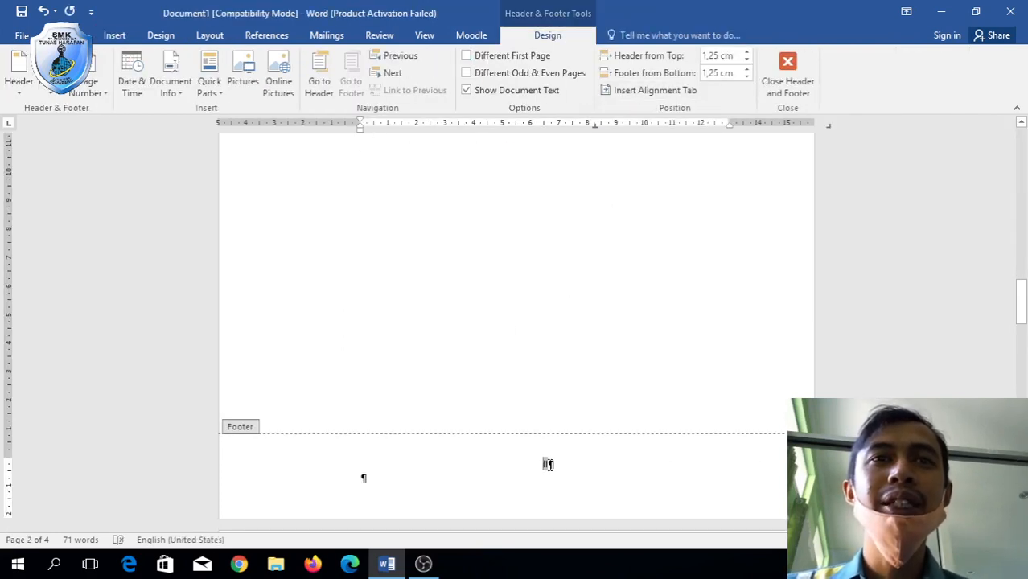
pyautogui.scroll(-4, 548, 464)
pyautogui.scroll(3, 550, 467)
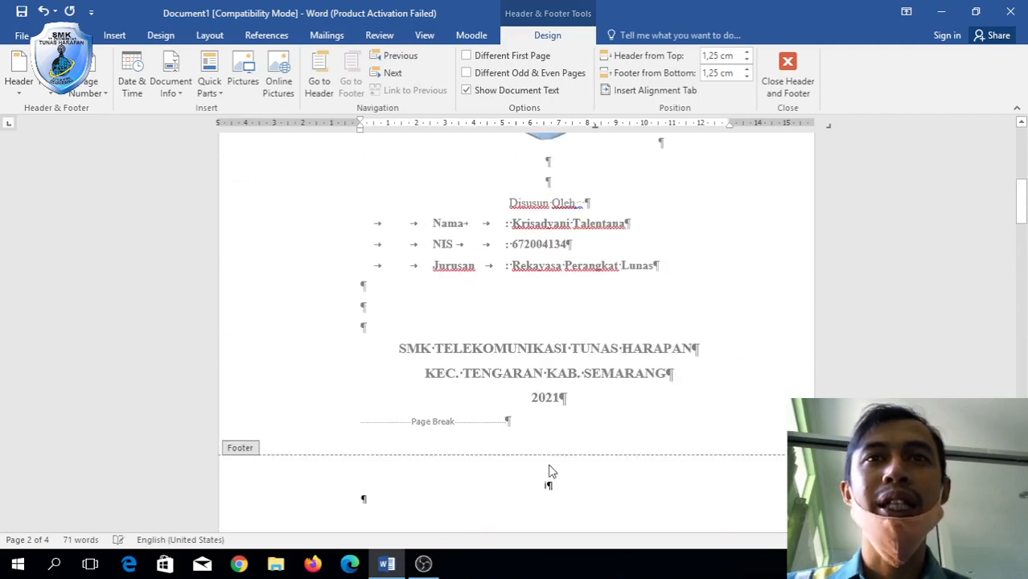
pyautogui.scroll(6, 558, 483)
pyautogui.scroll(-6, 558, 483)
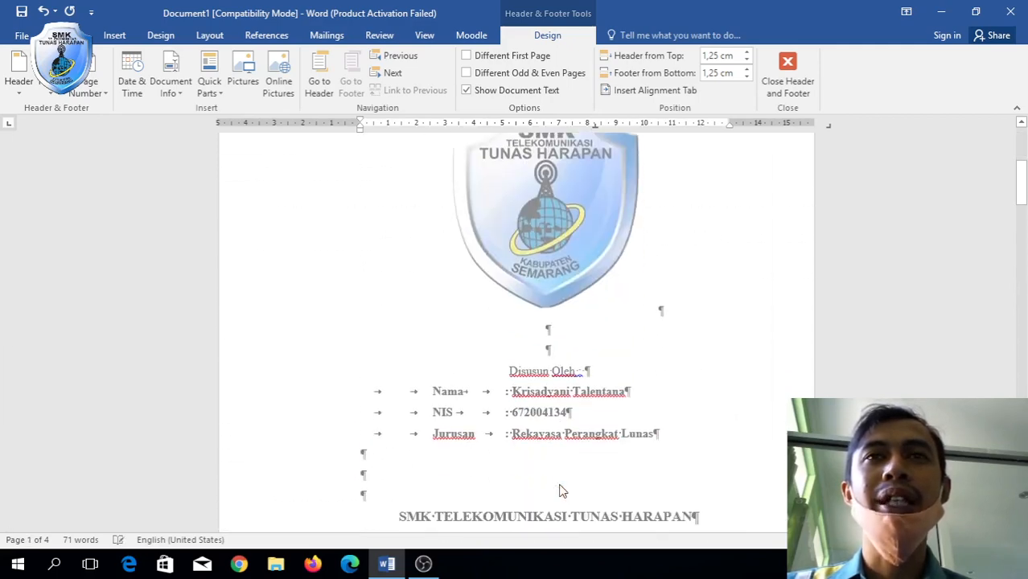
pyautogui.scroll(-12, 552, 430)
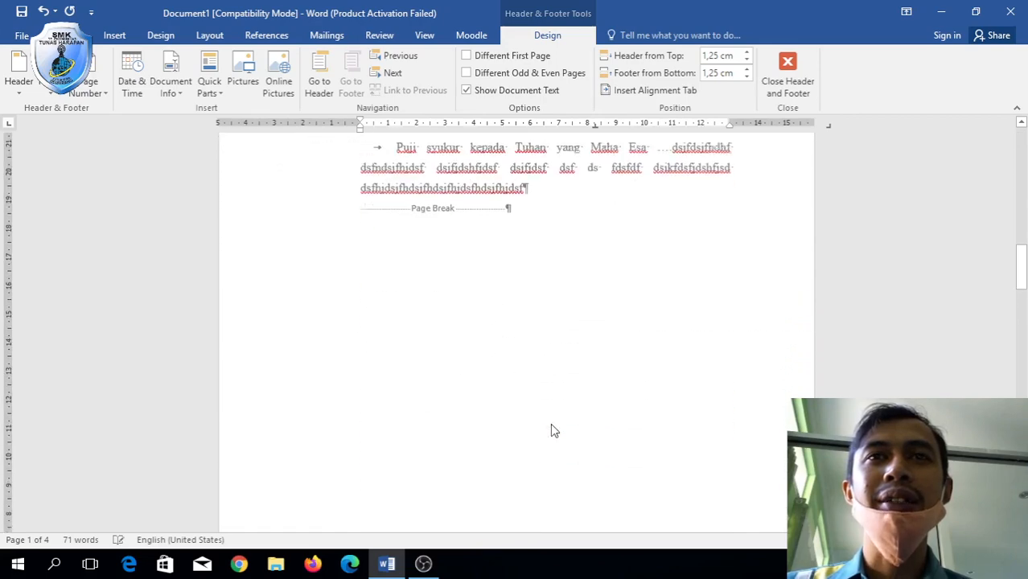
pyautogui.scroll(10, 551, 431)
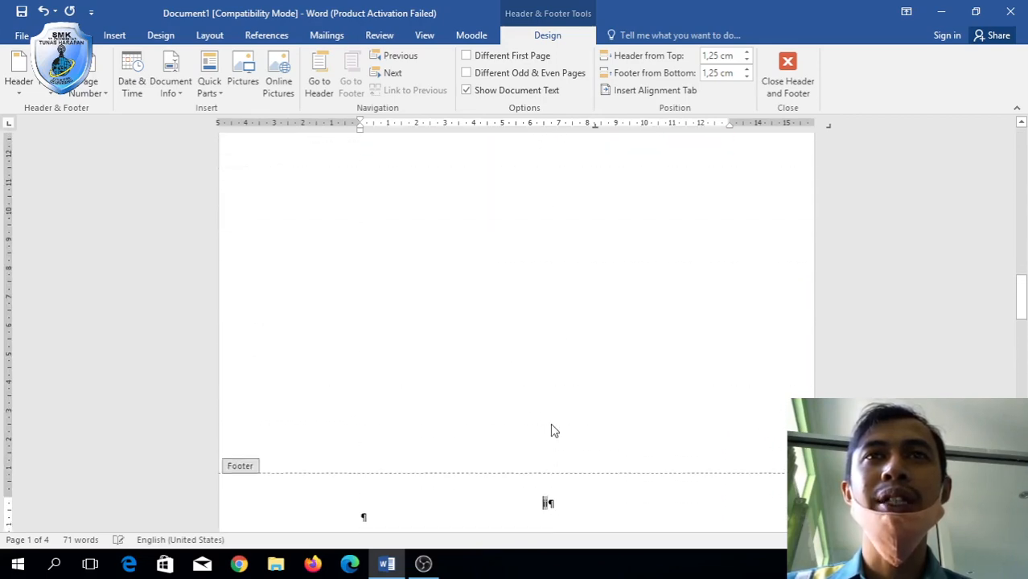
pyautogui.scroll(-10, 551, 431)
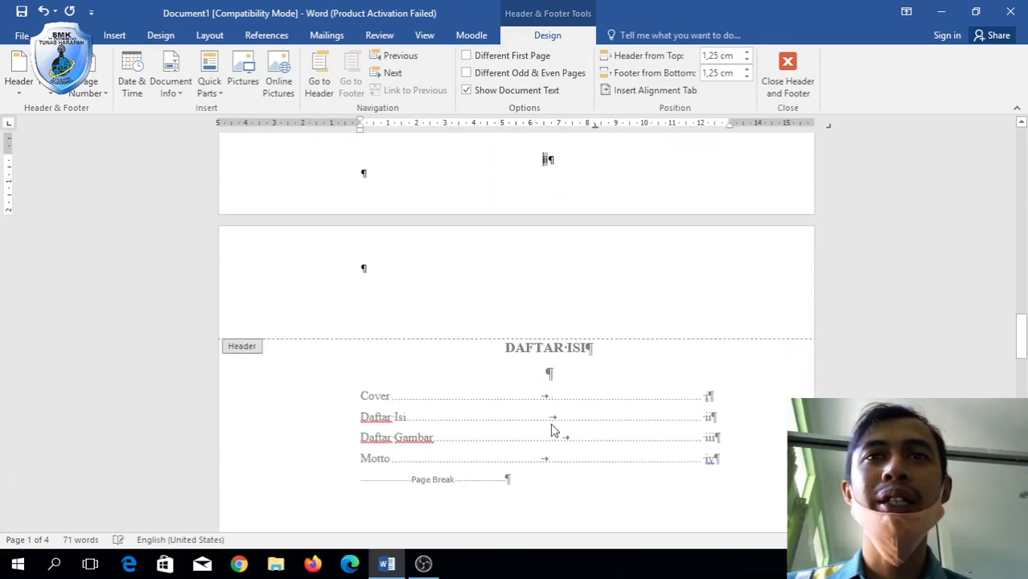
pyautogui.scroll(-5, 551, 431)
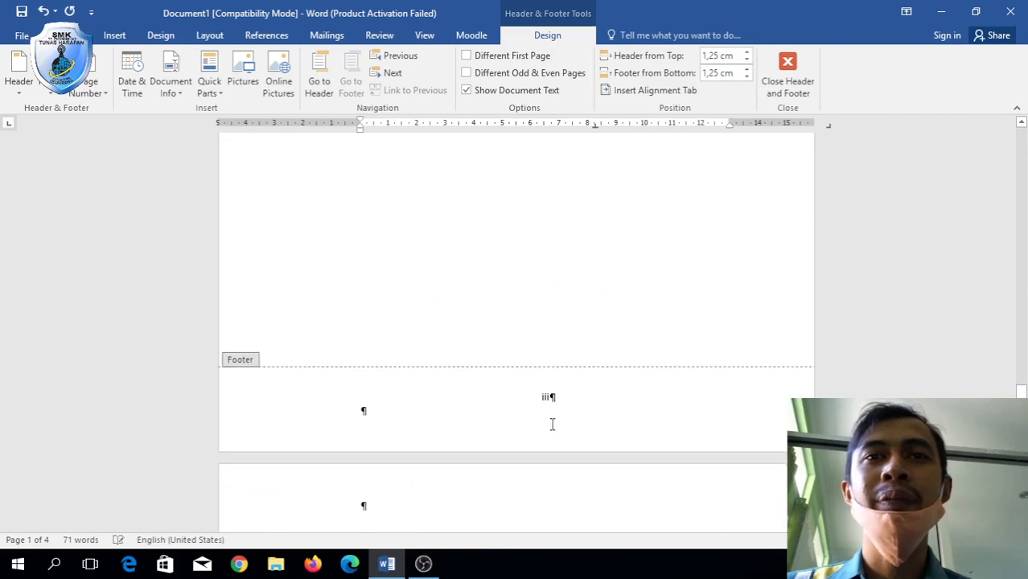
pyautogui.scroll(-5, 551, 425)
pyautogui.scroll(-2, 552, 431)
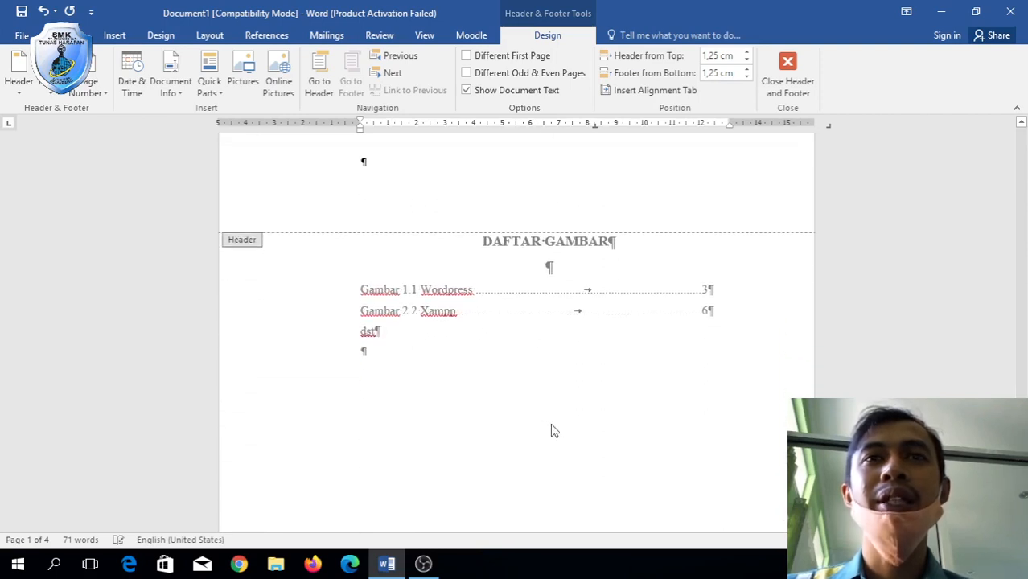
pyautogui.scroll(-10, 551, 431)
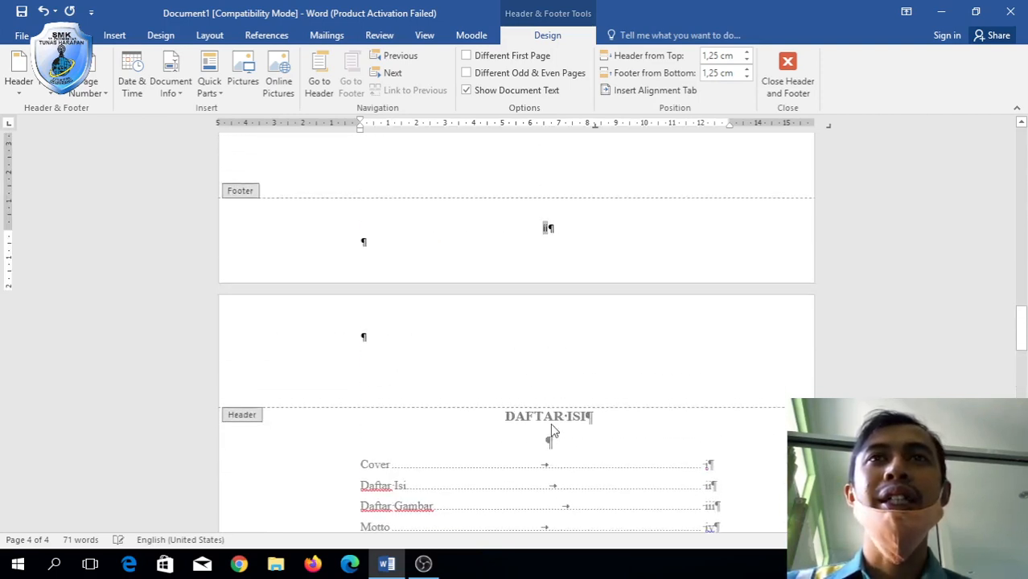
pyautogui.scroll(10, 550, 423)
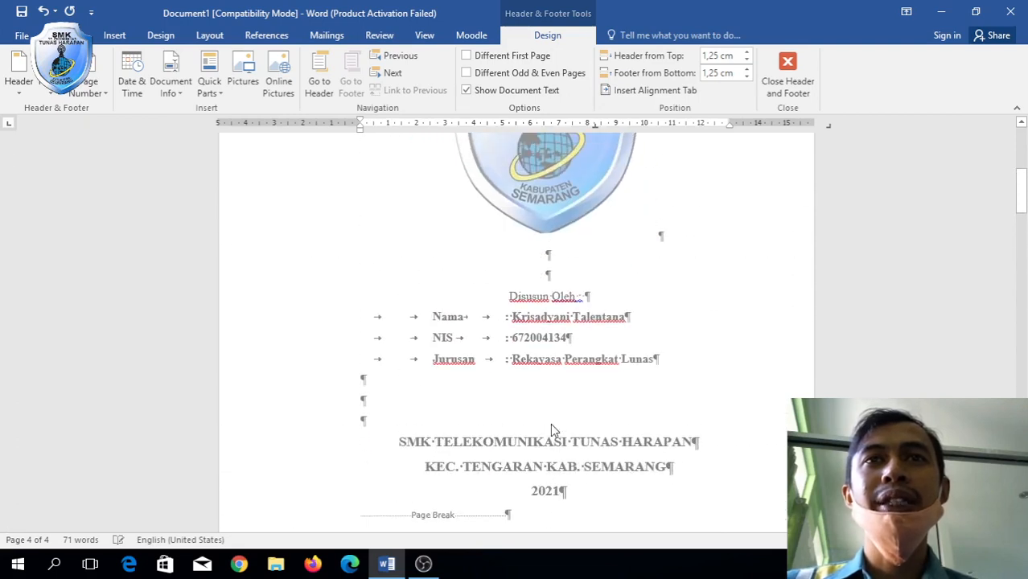
pyautogui.scroll(-3, 550, 423)
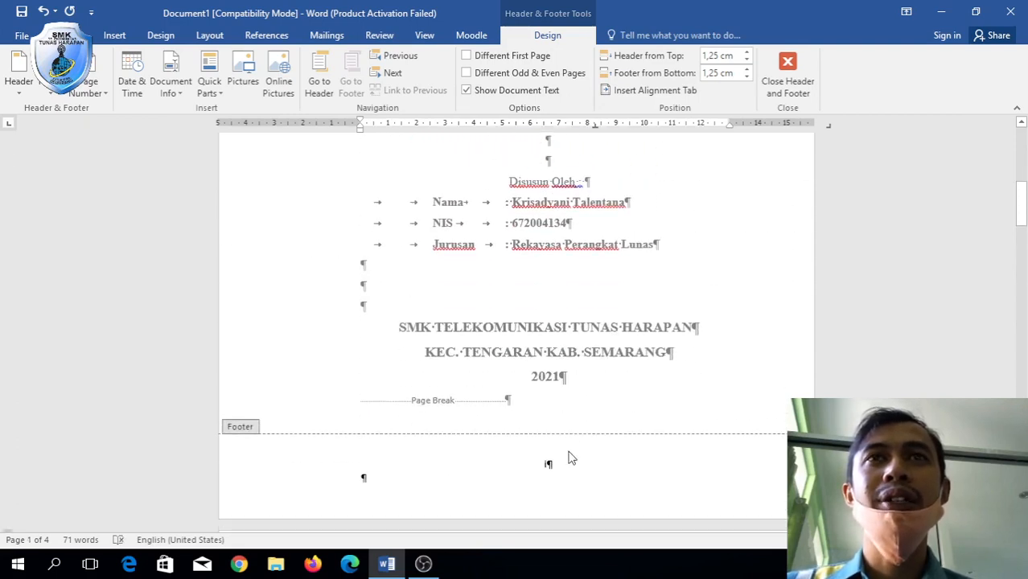
# Open the cover page footer for editing.
pyautogui.click(568, 460)
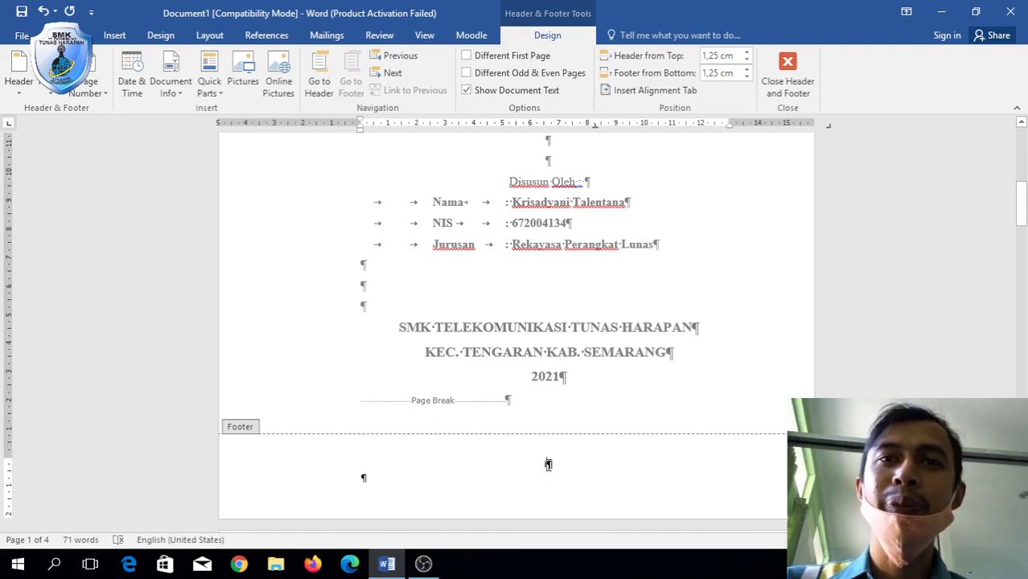
pyautogui.scroll(-15, 548, 465)
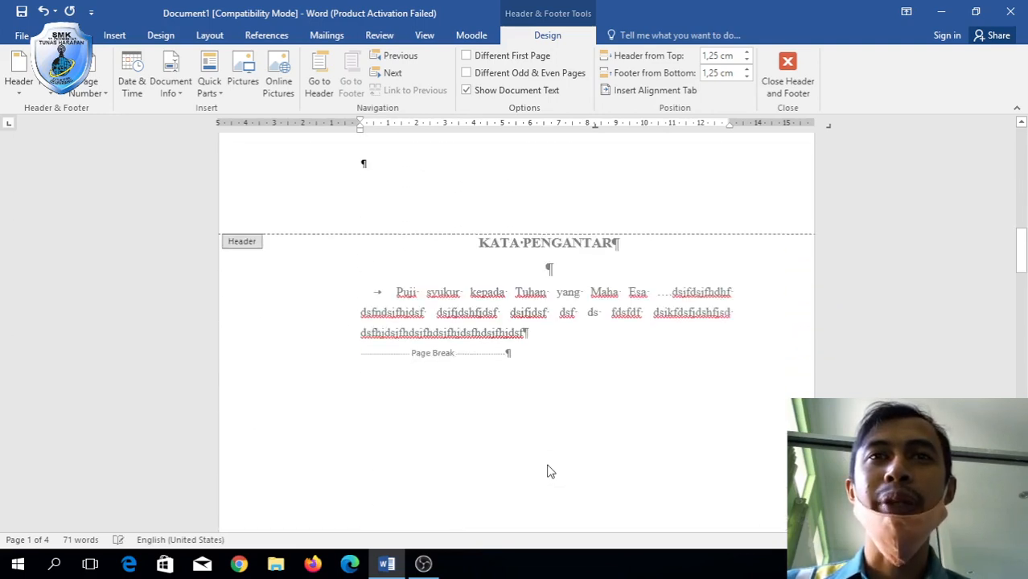
pyautogui.scroll(3, 546, 220)
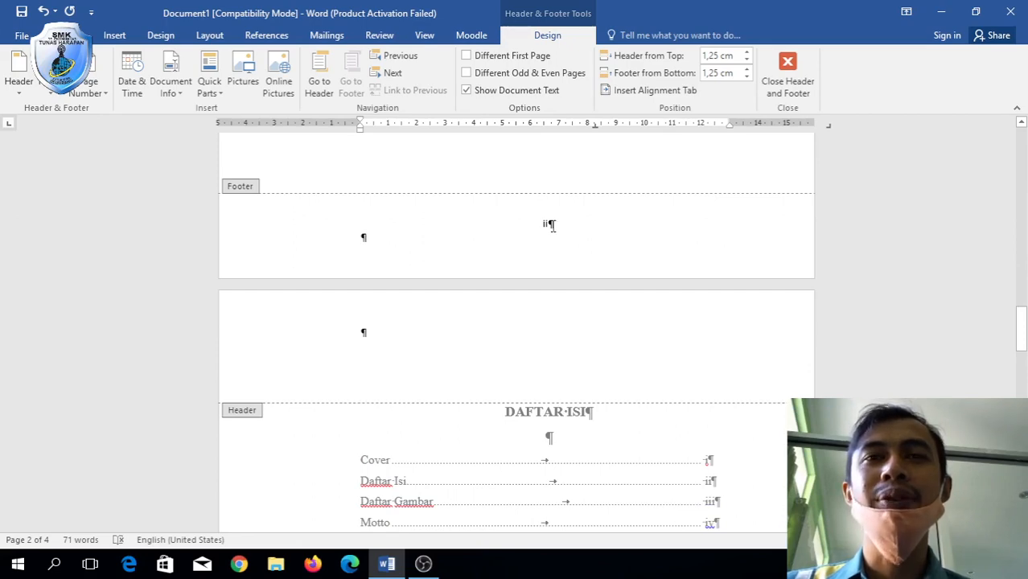
pyautogui.scroll(-8, 549, 226)
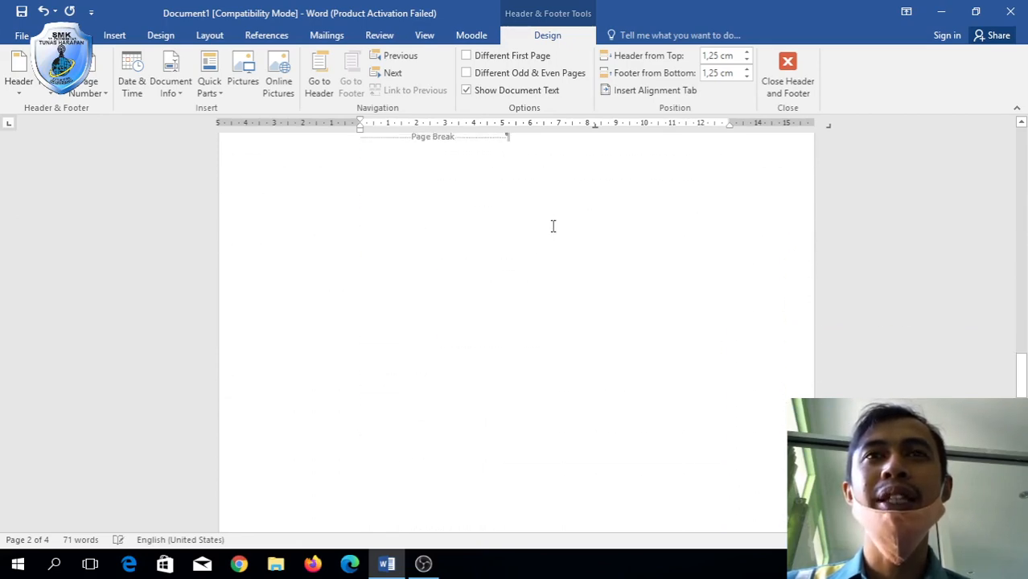
pyautogui.scroll(20, 552, 222)
pyautogui.scroll(12, 552, 231)
pyautogui.scroll(-15, 552, 231)
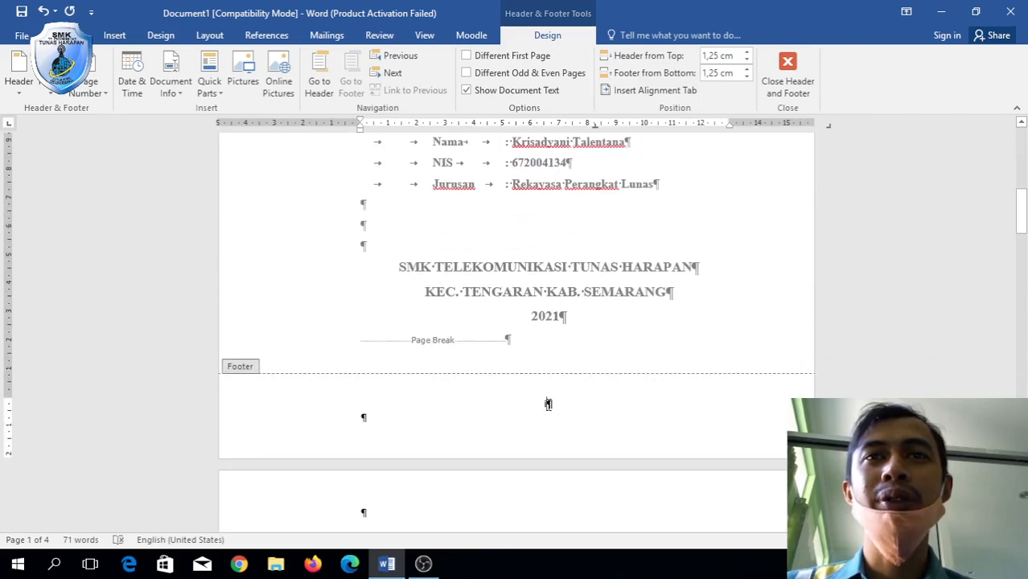
pyautogui.click(467, 56)
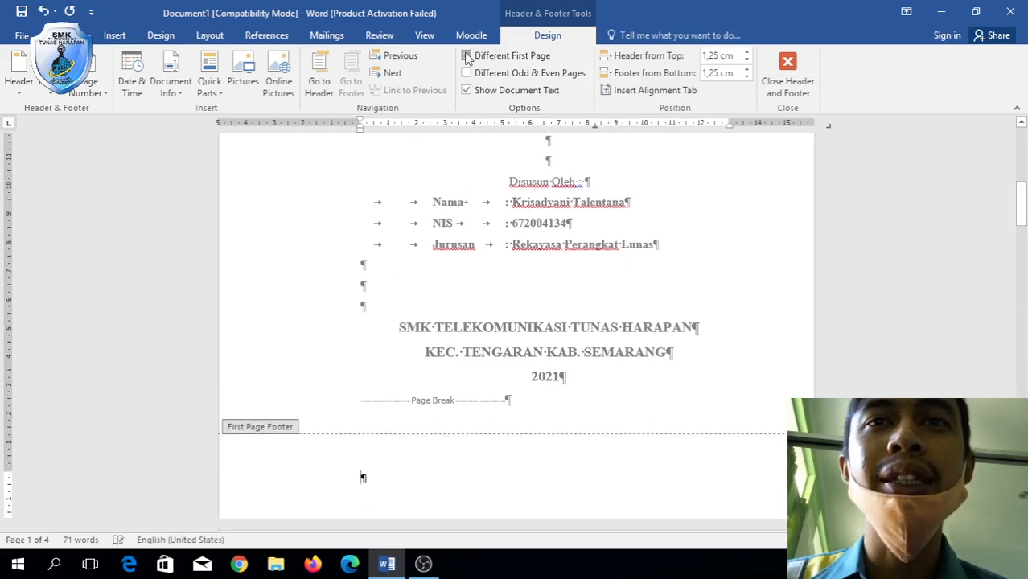
pyautogui.scroll(-2, 570, 328)
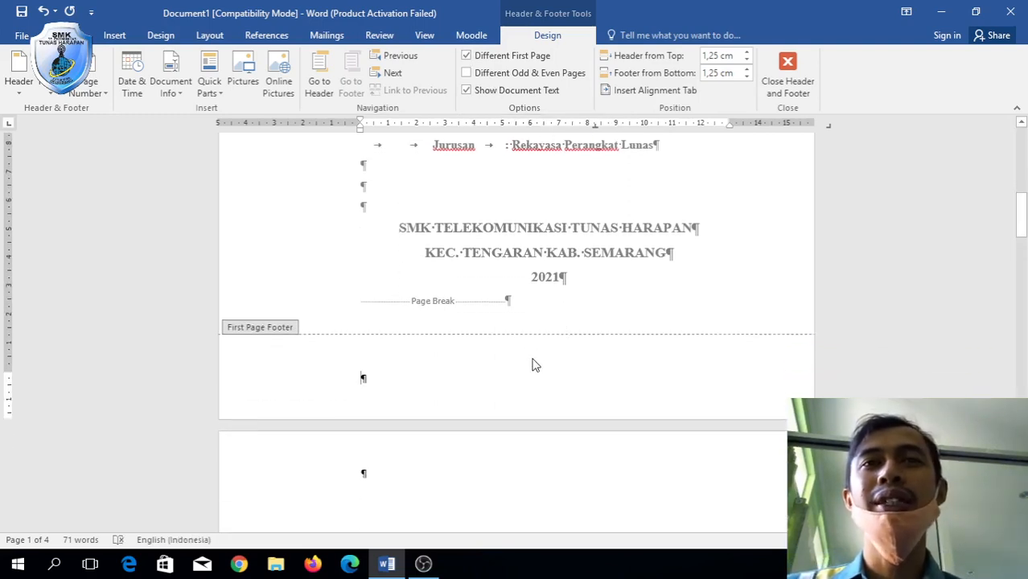
pyautogui.scroll(-15, 533, 363)
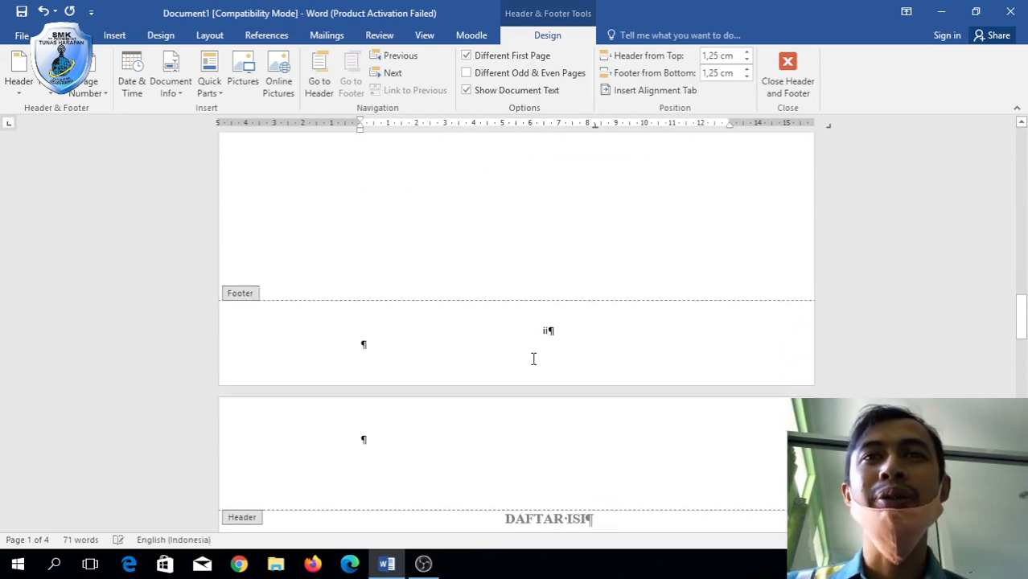
pyautogui.scroll(-10, 542, 341)
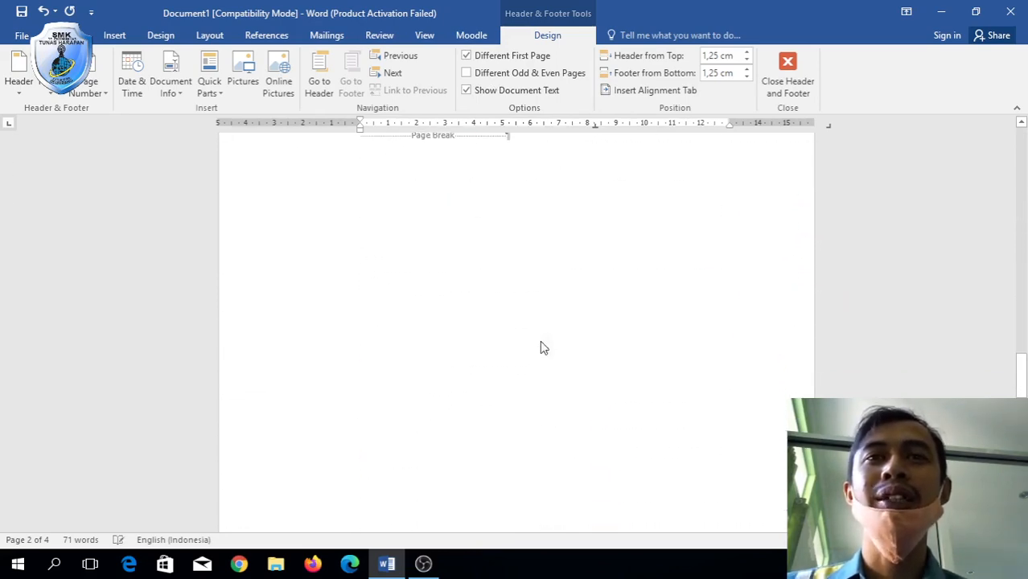
pyautogui.scroll(15, 540, 340)
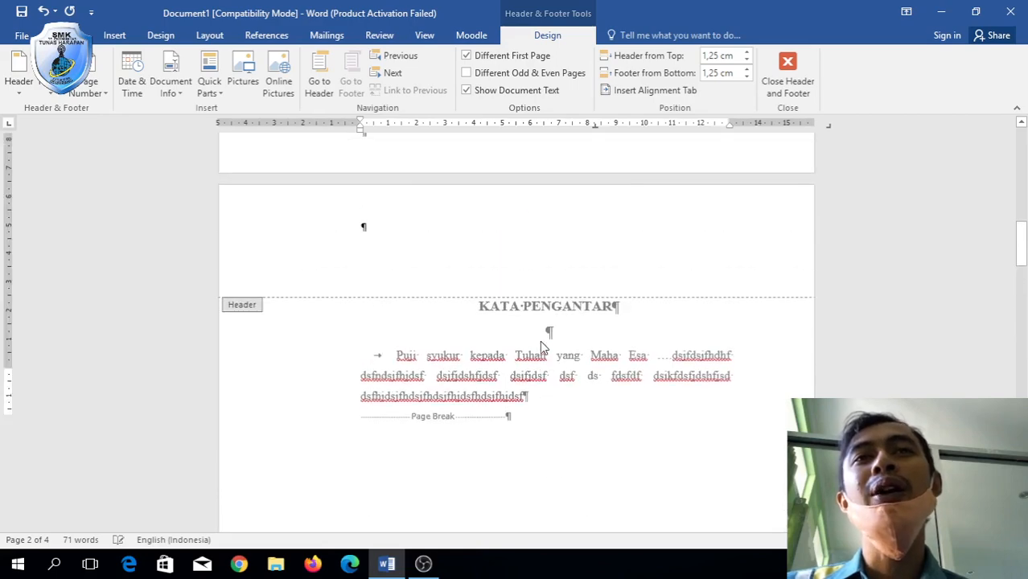
pyautogui.scroll(4, 539, 340)
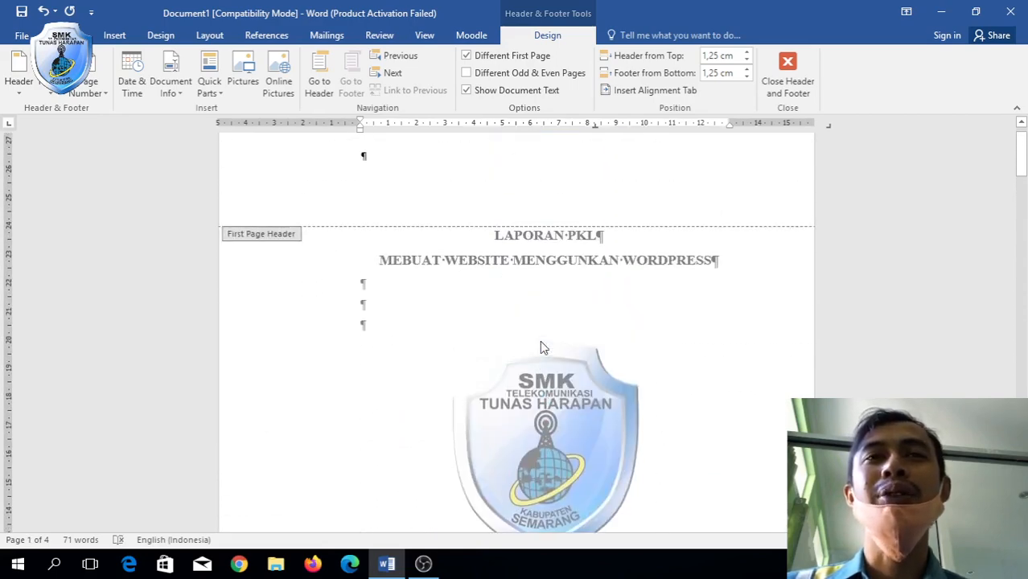
pyautogui.scroll(-7, 540, 341)
pyautogui.scroll(-3, 539, 341)
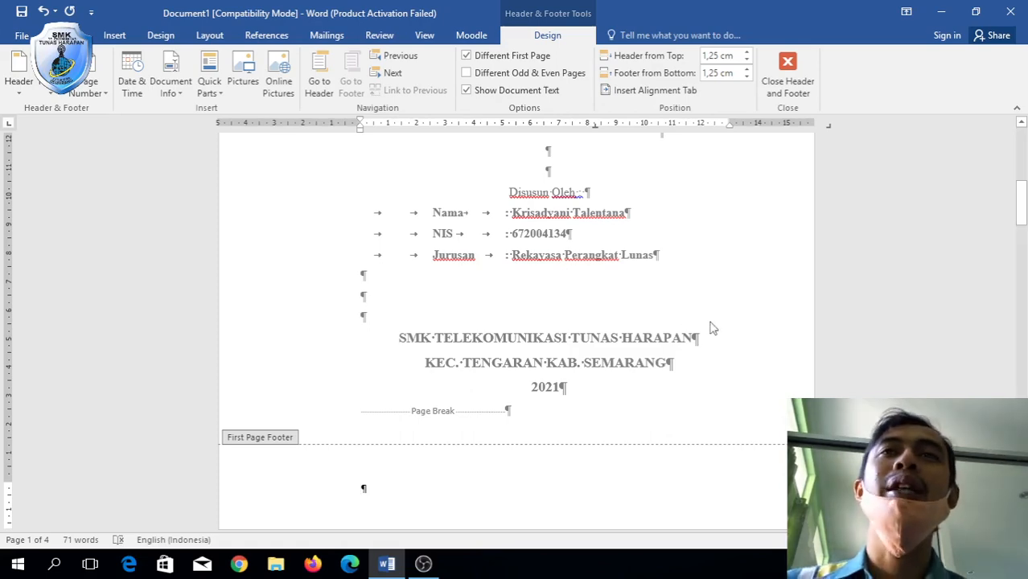
pyautogui.scroll(10, 734, 336)
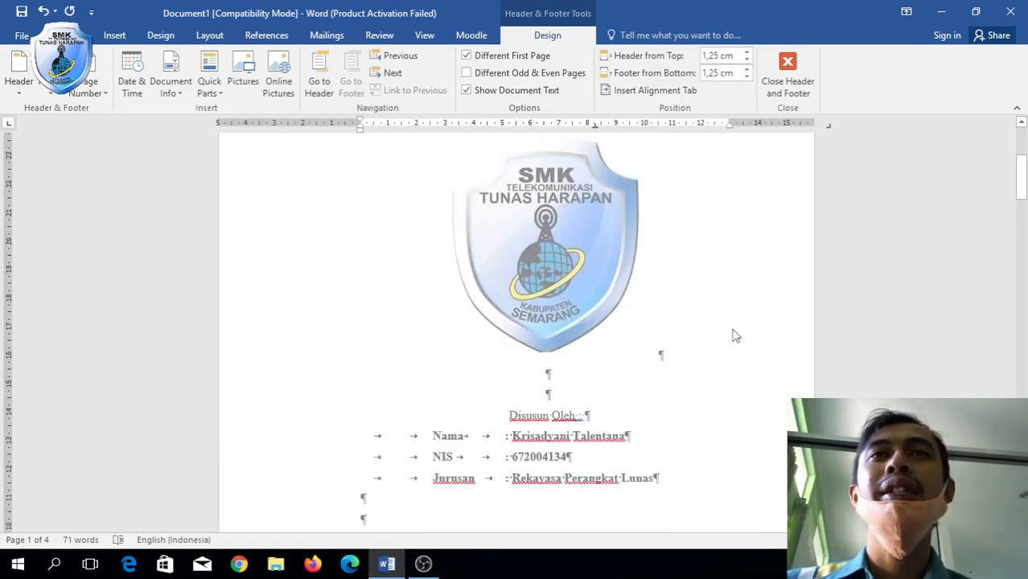
pyautogui.scroll(-10, 734, 336)
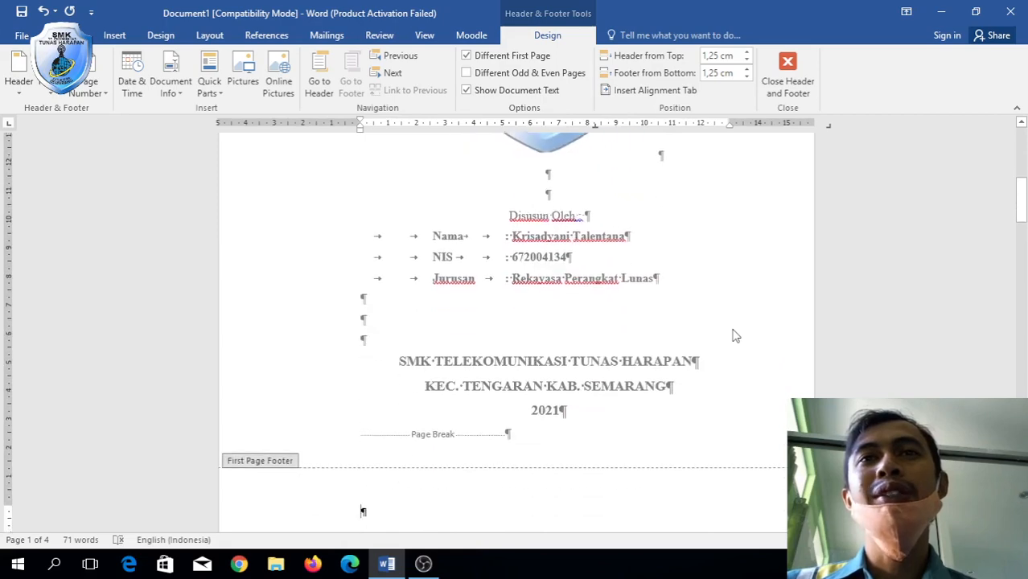
pyautogui.scroll(-5, 734, 330)
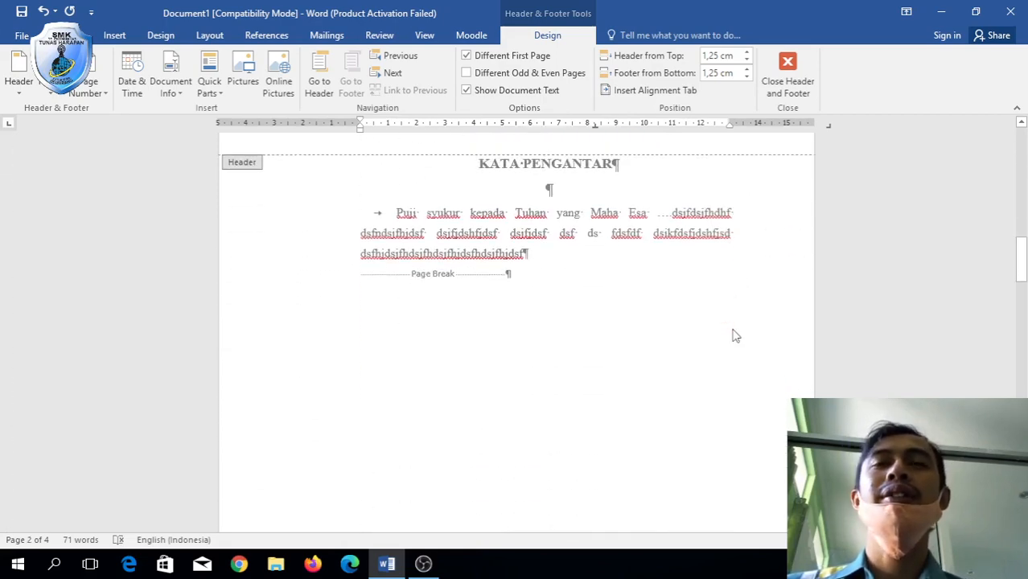
pyautogui.scroll(10, 734, 336)
pyautogui.scroll(-5, 733, 332)
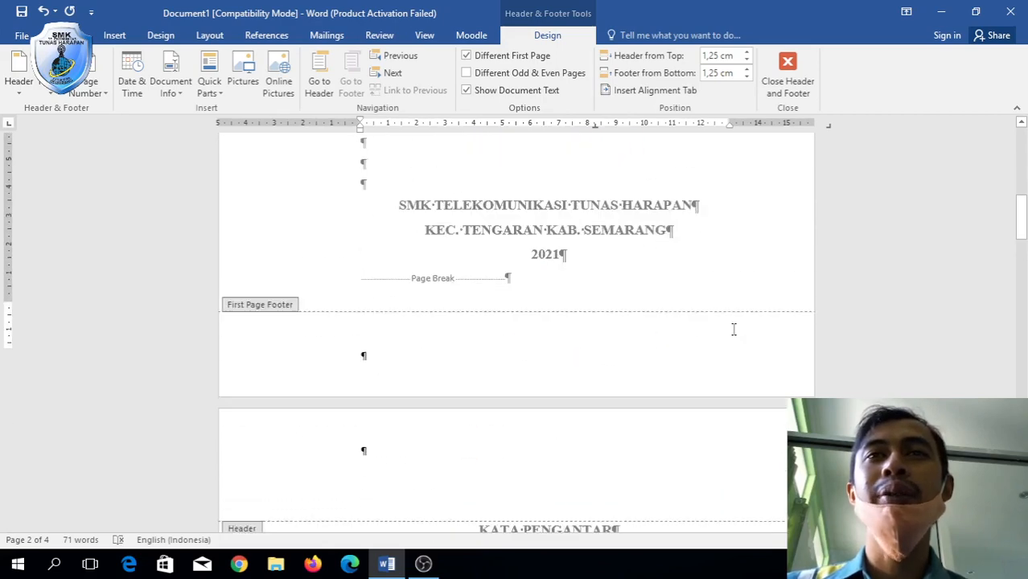
pyautogui.scroll(-1, 733, 329)
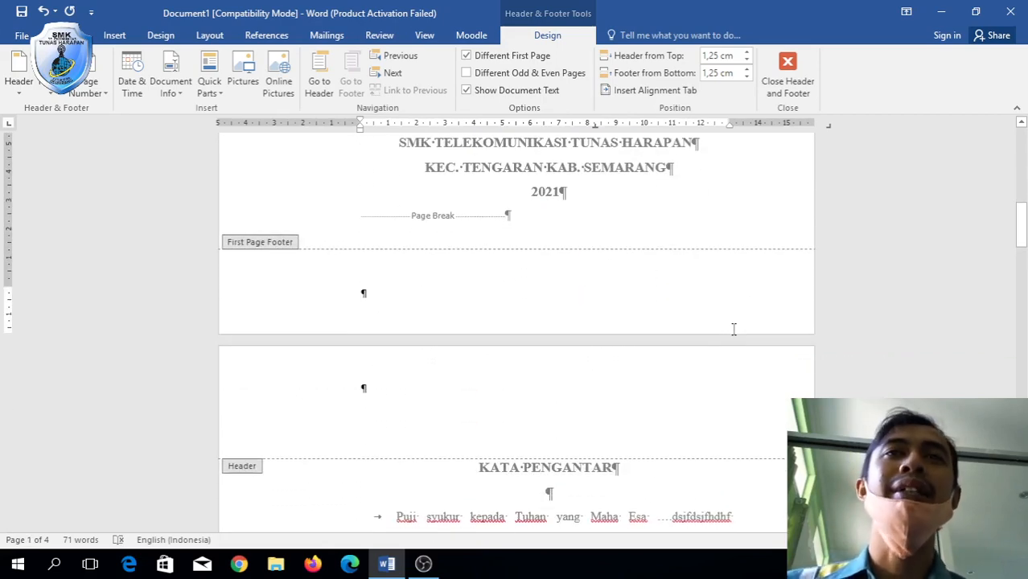
pyautogui.scroll(1, 734, 329)
pyautogui.scroll(-20, 733, 329)
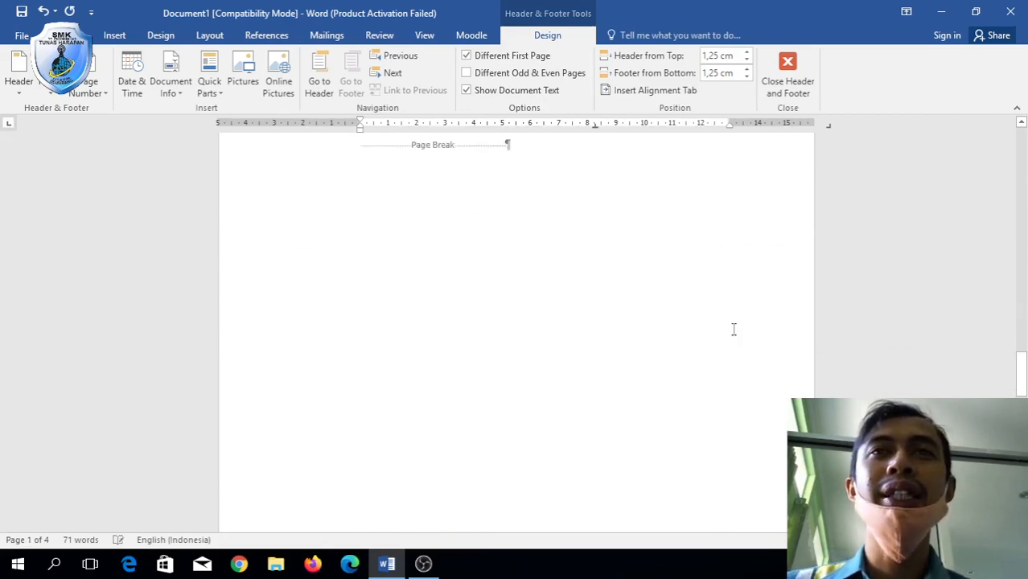
pyautogui.scroll(-15, 733, 328)
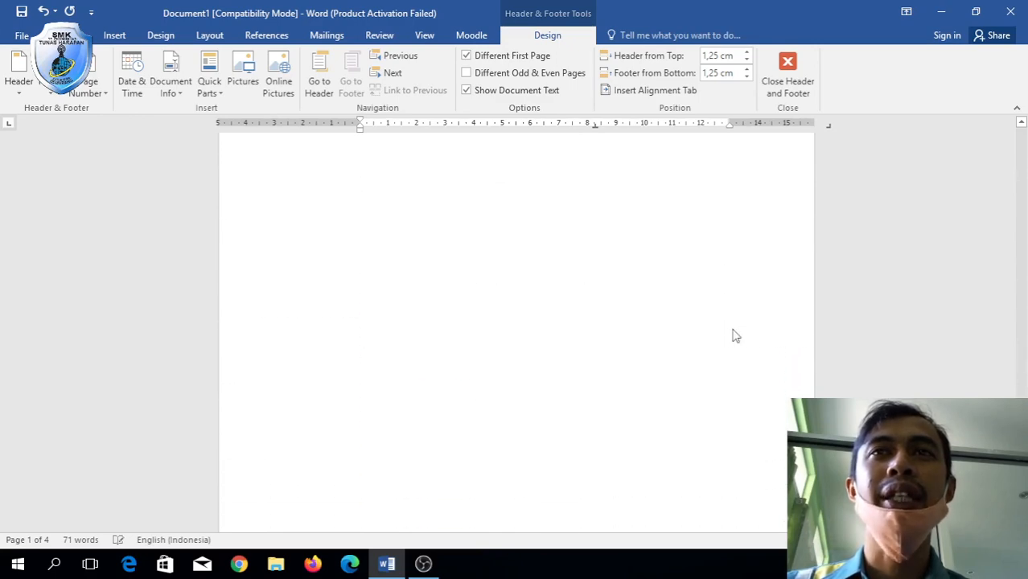
pyautogui.scroll(3, 734, 335)
pyautogui.scroll(10, 515, 256)
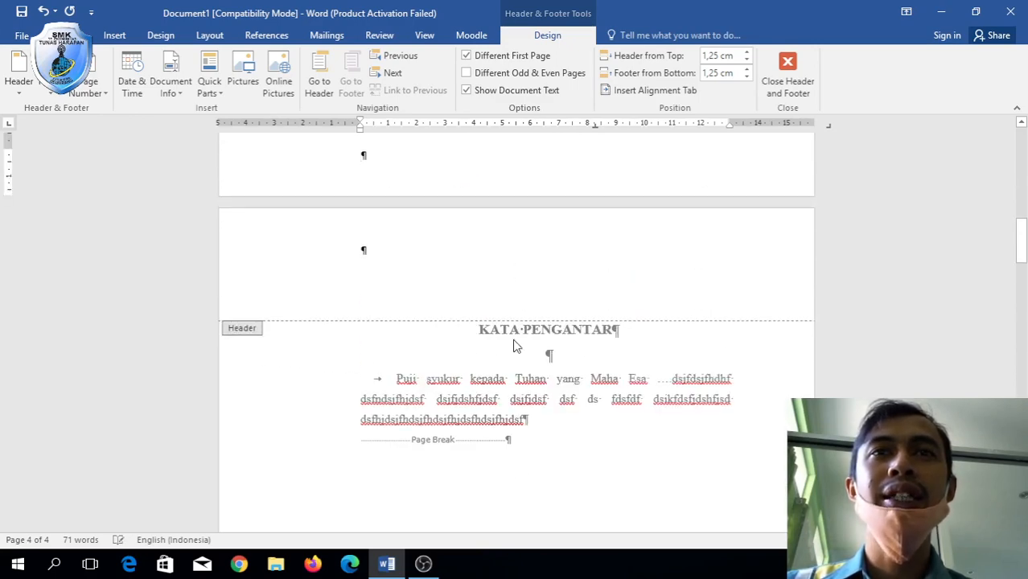
# Leave footer editing and put the cursor on the empty line below 'dst'.
pyautogui.doubleClick(517, 467)
pyautogui.scroll(-10, 517, 466)
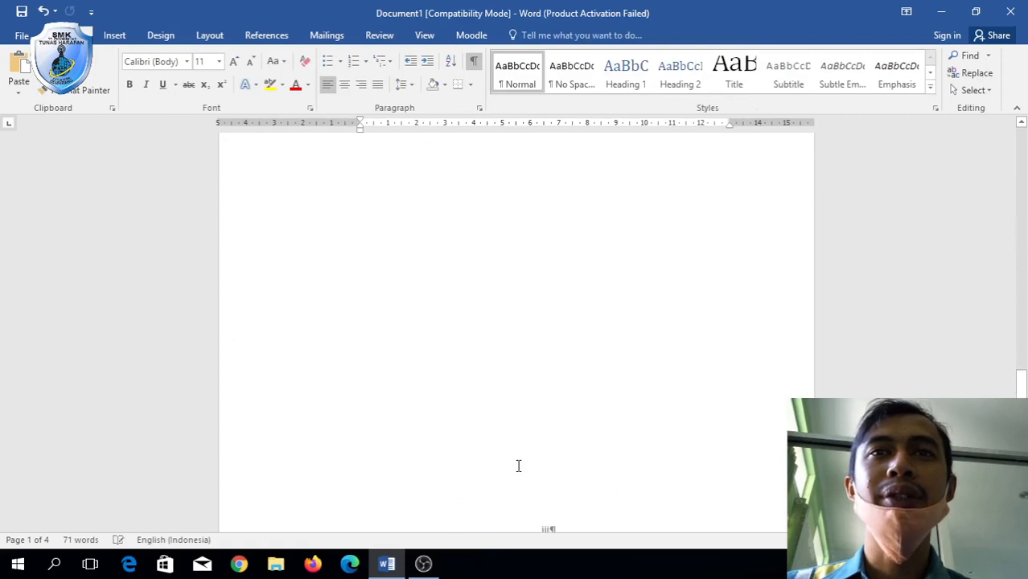
pyautogui.scroll(2, 518, 465)
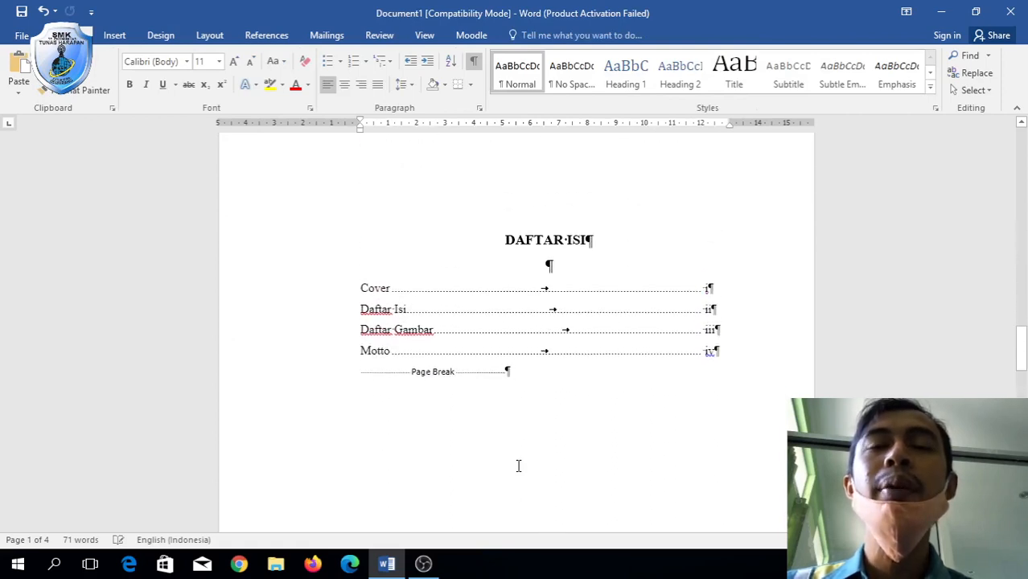
pyautogui.scroll(-5, 517, 404)
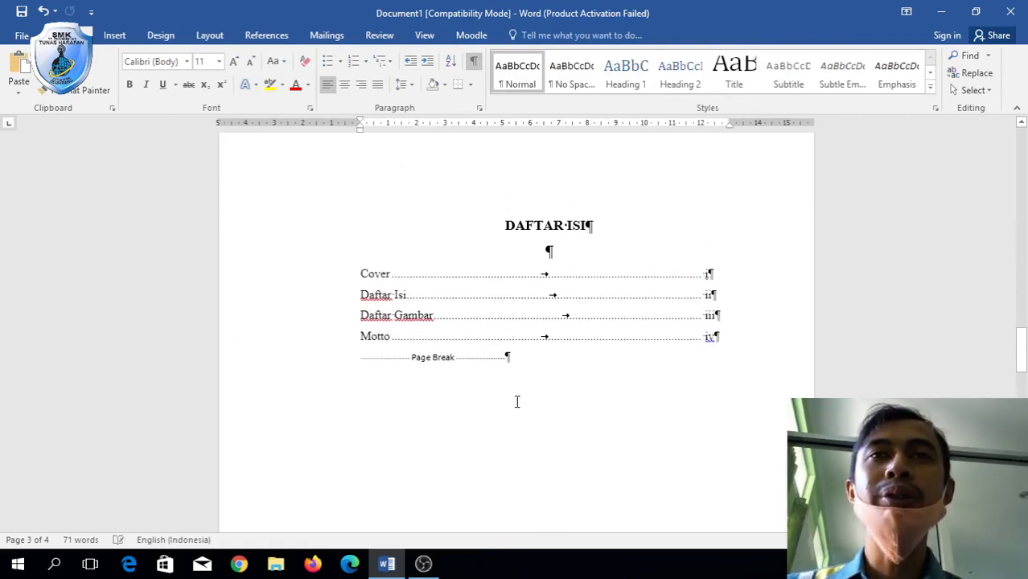
pyautogui.scroll(-10, 517, 401)
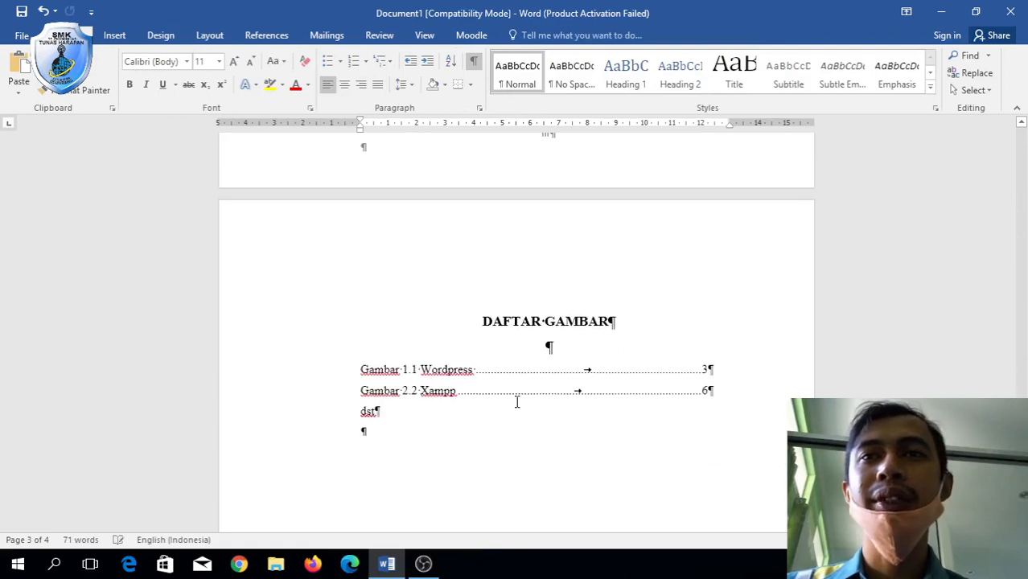
pyautogui.scroll(-2, 517, 402)
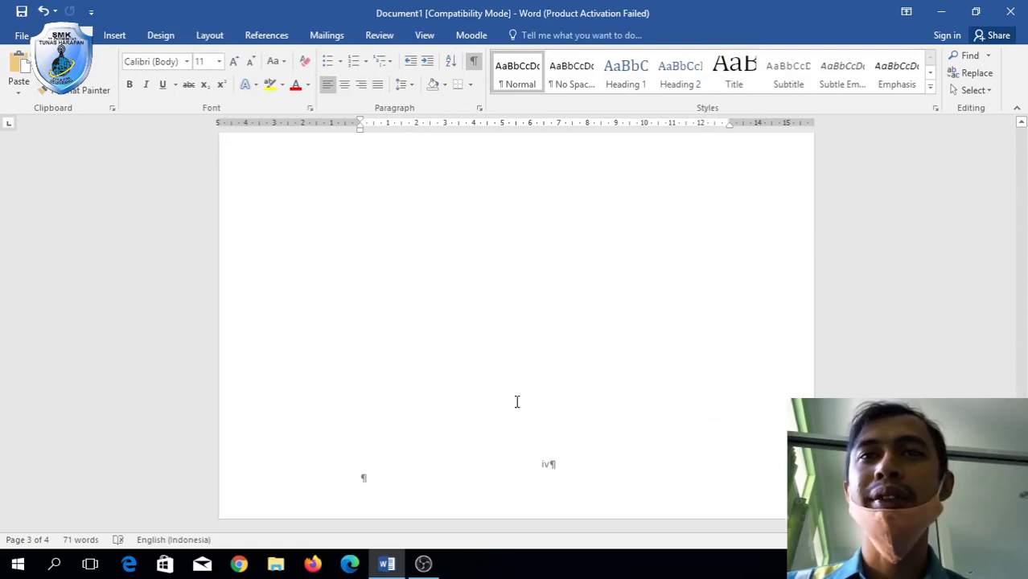
pyautogui.scroll(12, 517, 402)
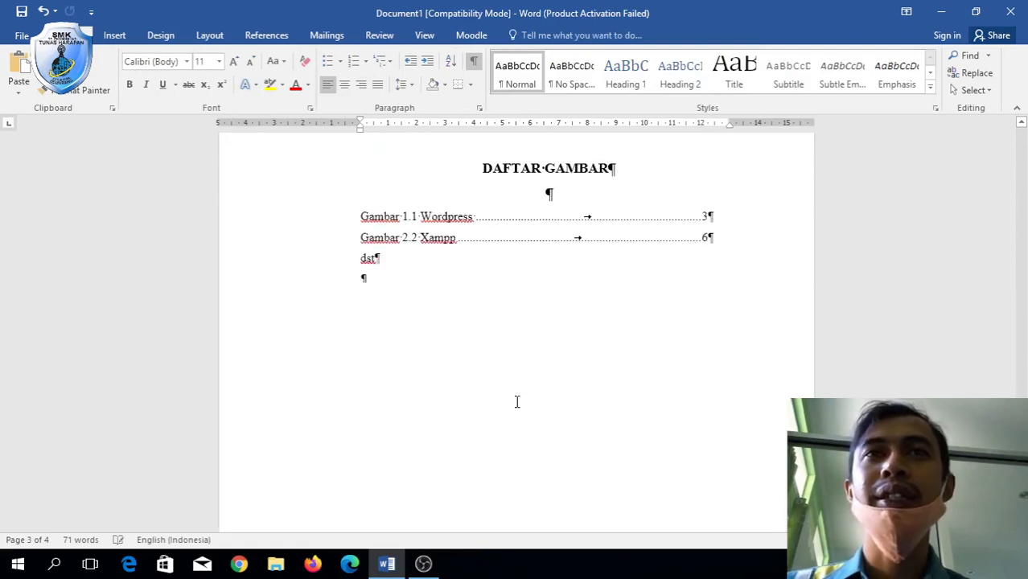
pyautogui.click(412, 317)
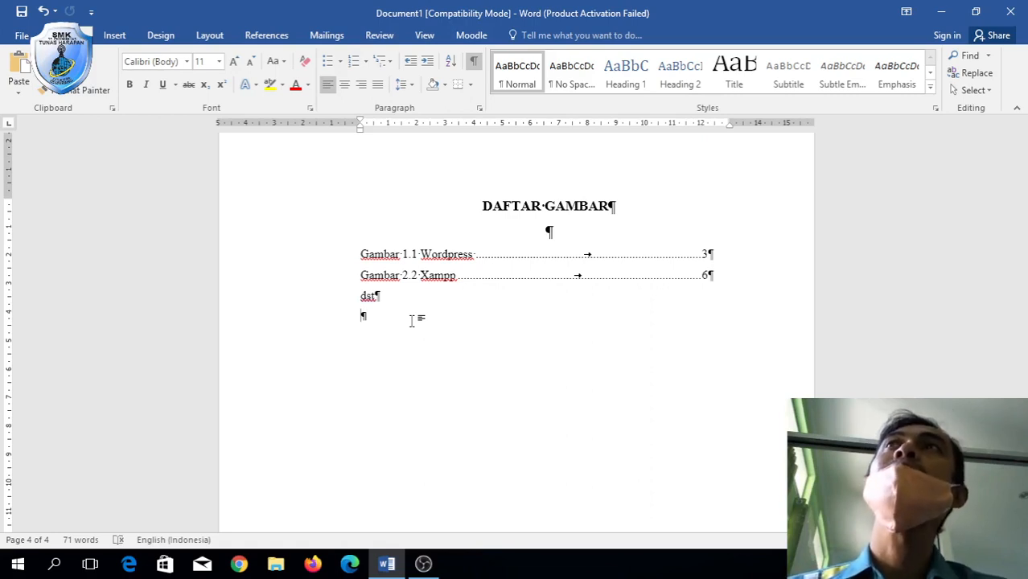
# Bring up the Insert ribbon commands.
pyautogui.scroll(-8, 411, 320)
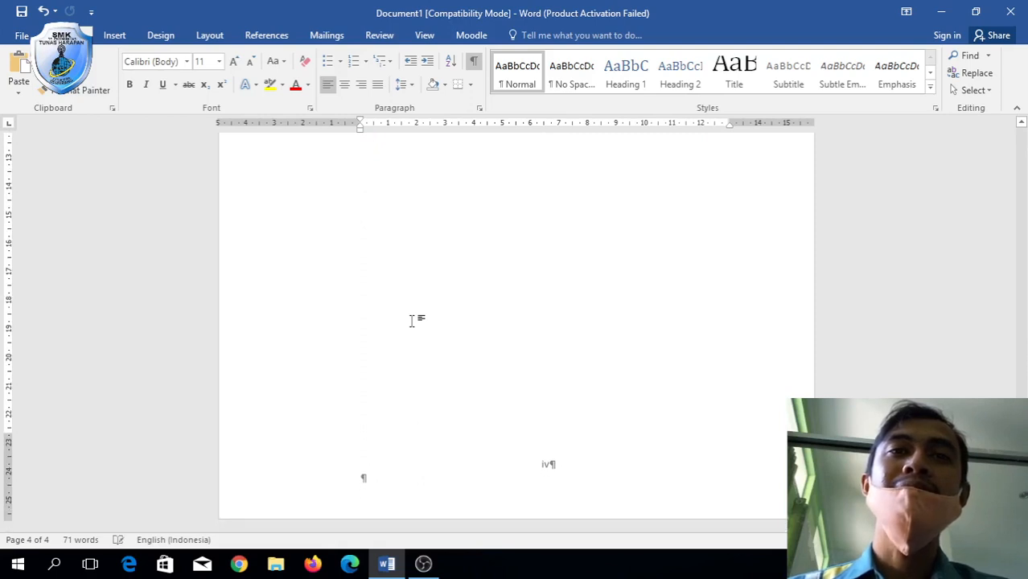
pyautogui.scroll(8, 413, 319)
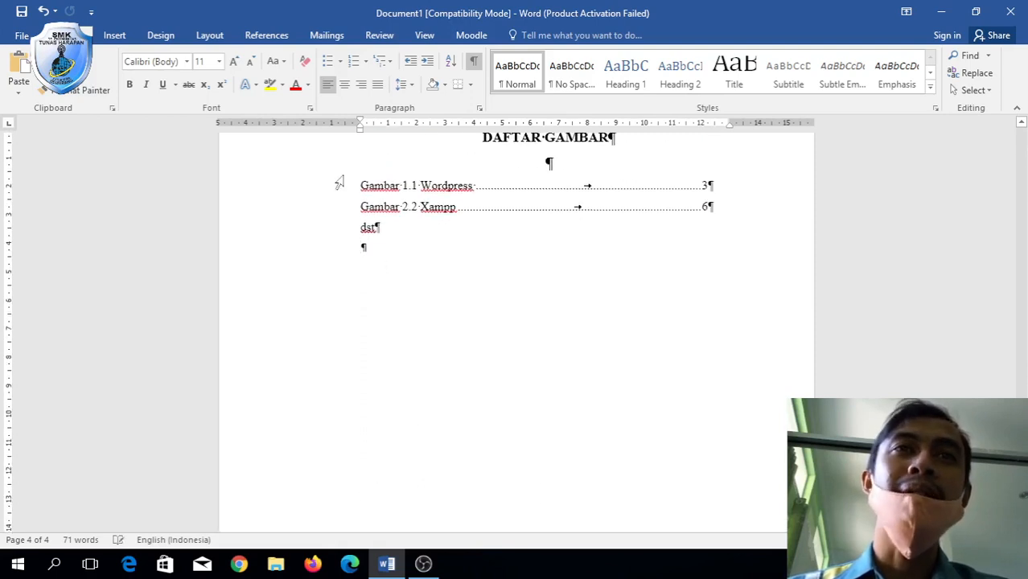
pyautogui.click(114, 37)
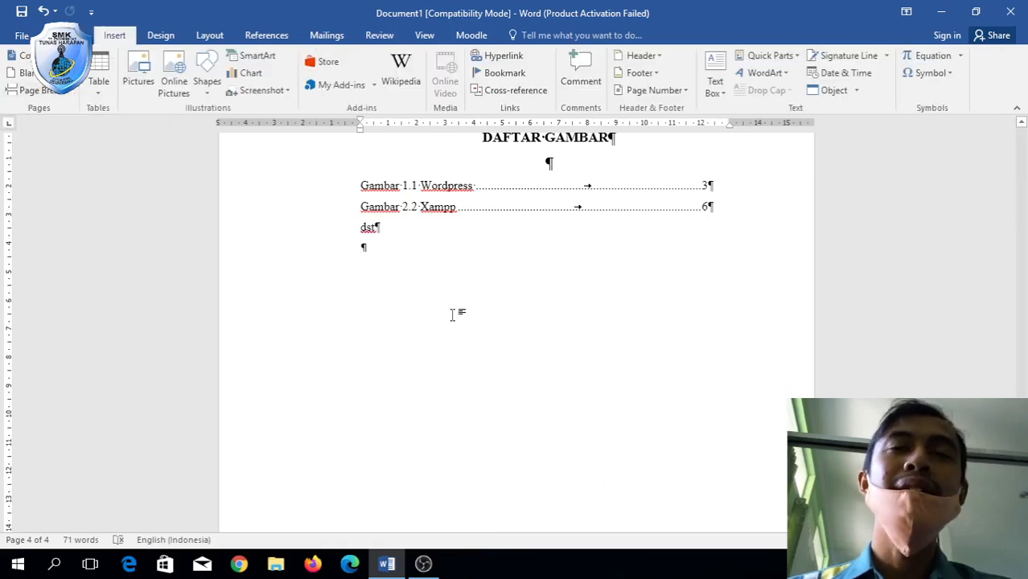
pyautogui.scroll(-6, 454, 312)
pyautogui.scroll(-1, 454, 313)
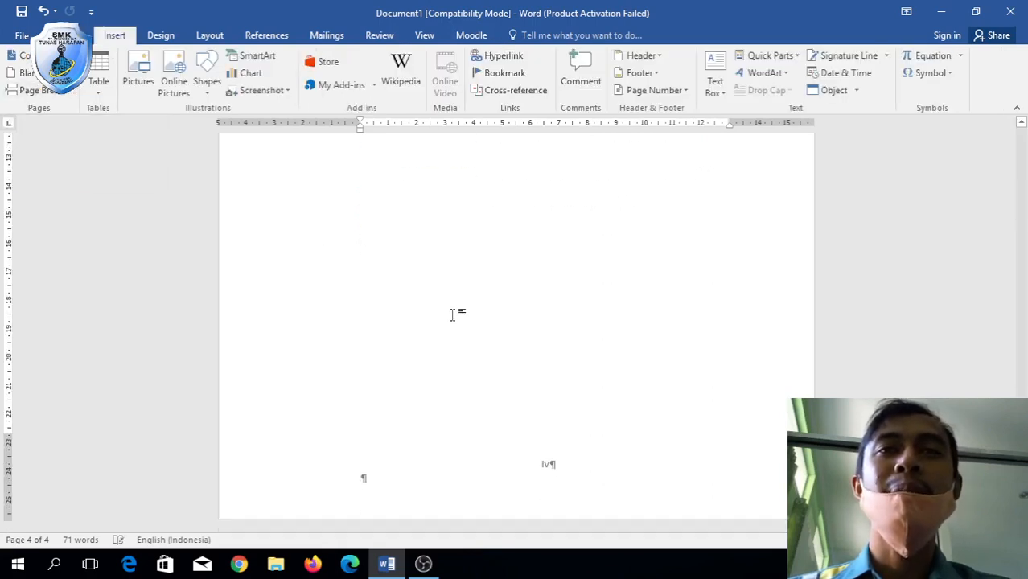
pyautogui.scroll(-12, 454, 314)
pyautogui.scroll(4, 454, 315)
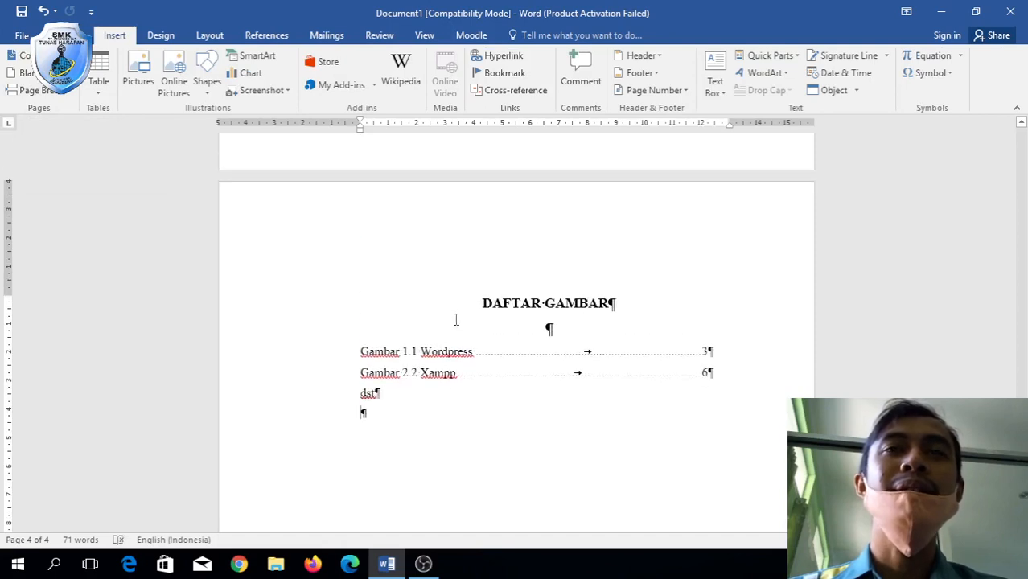
# Start a new page after the figure list and type 'BAB'.
pyautogui.click(33, 90)
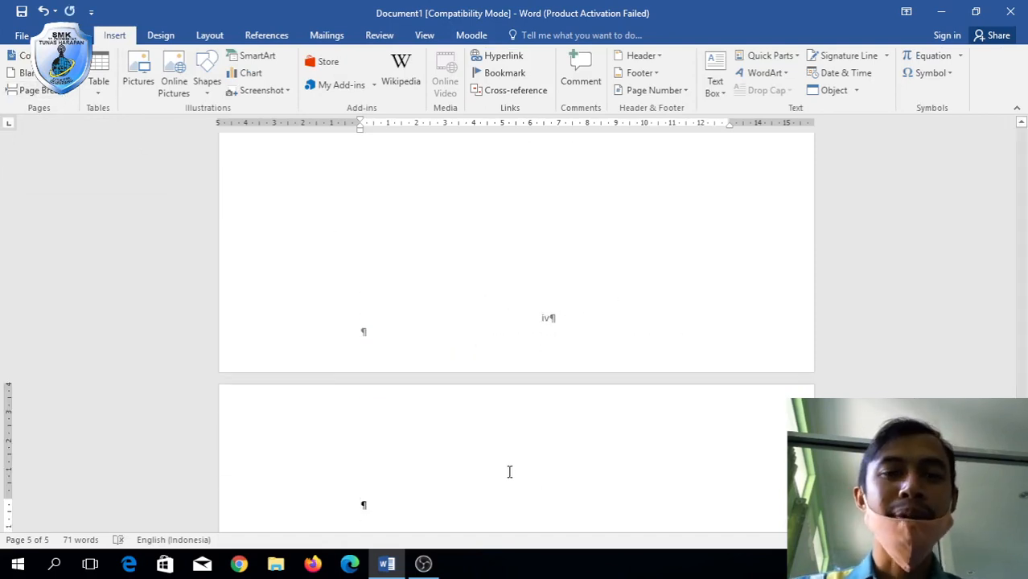
pyautogui.write('BAB 1')
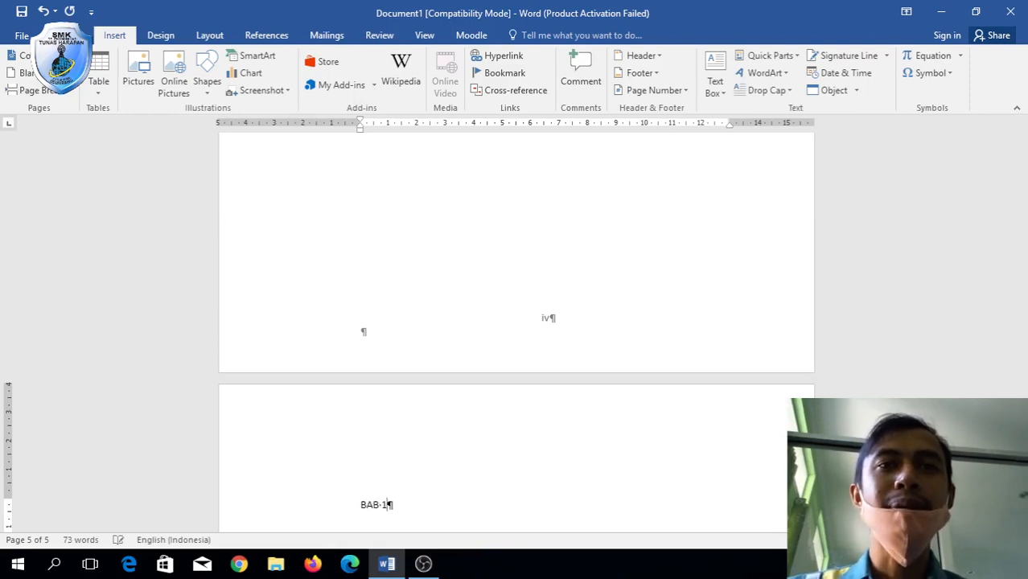
pyautogui.scroll(-15, 388, 505)
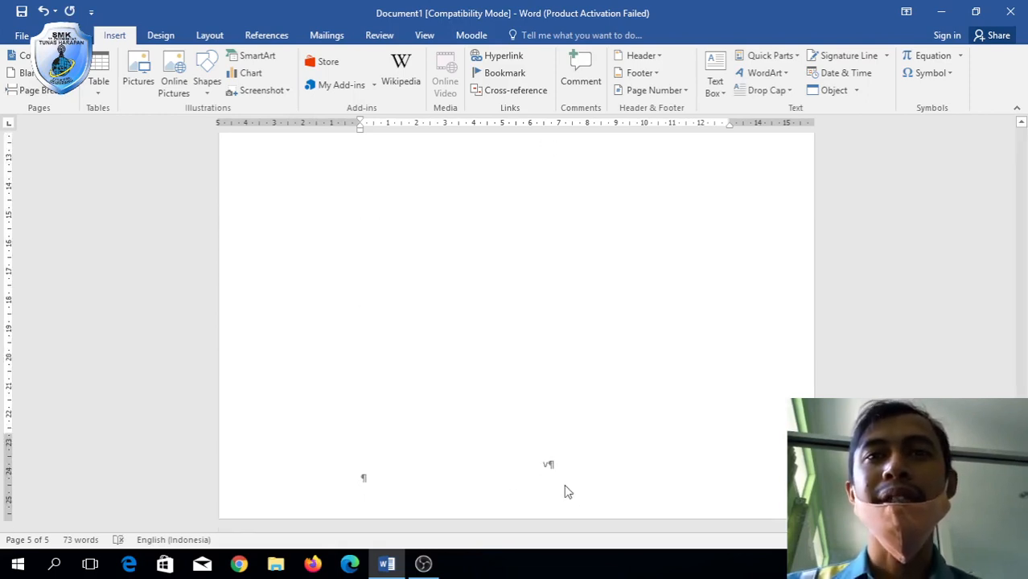
# Close header/footer editing and return to the blank line after 'dst'.
pyautogui.doubleClick(545, 470)
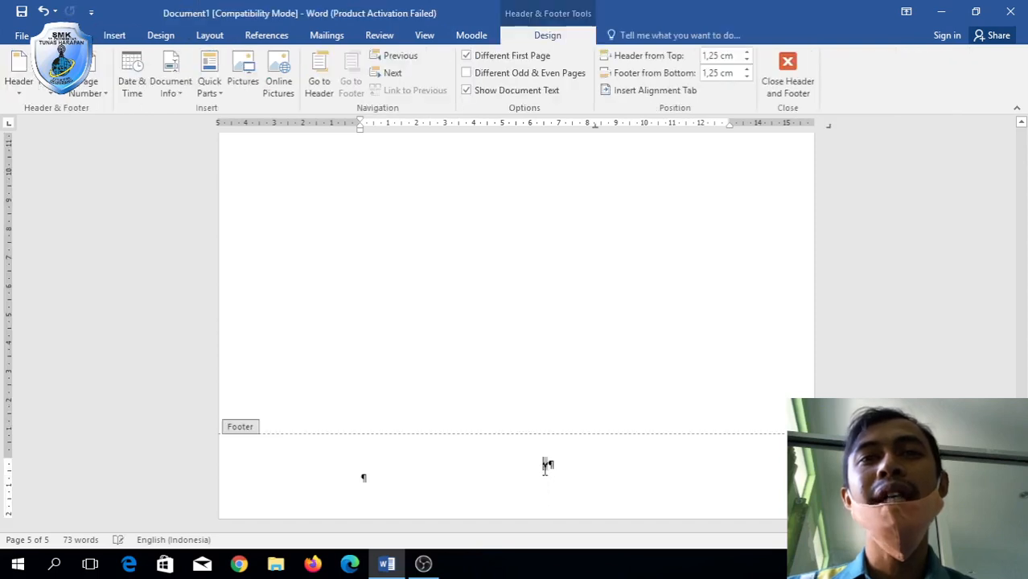
pyautogui.scroll(14, 502, 299)
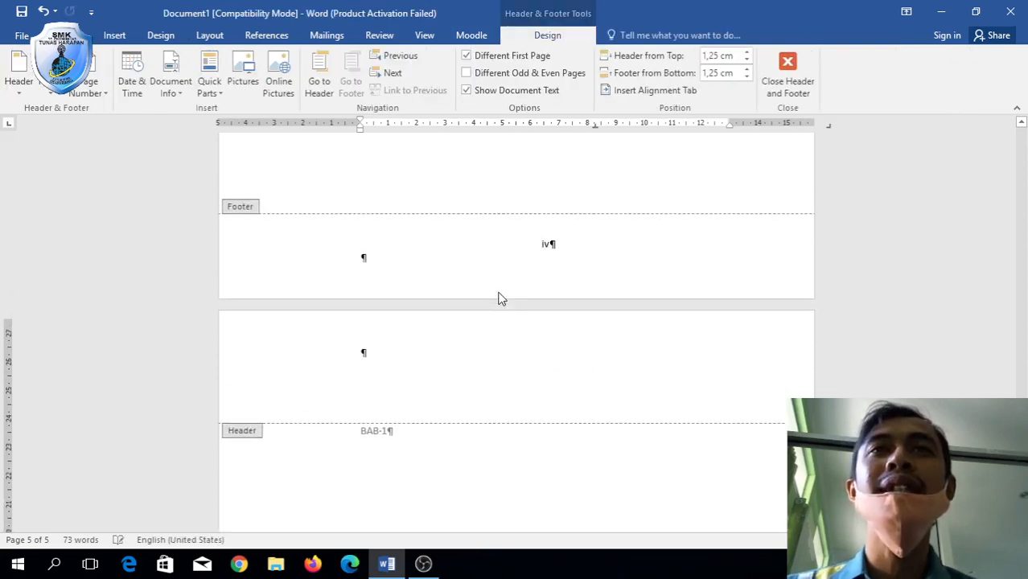
pyautogui.scroll(-5, 502, 300)
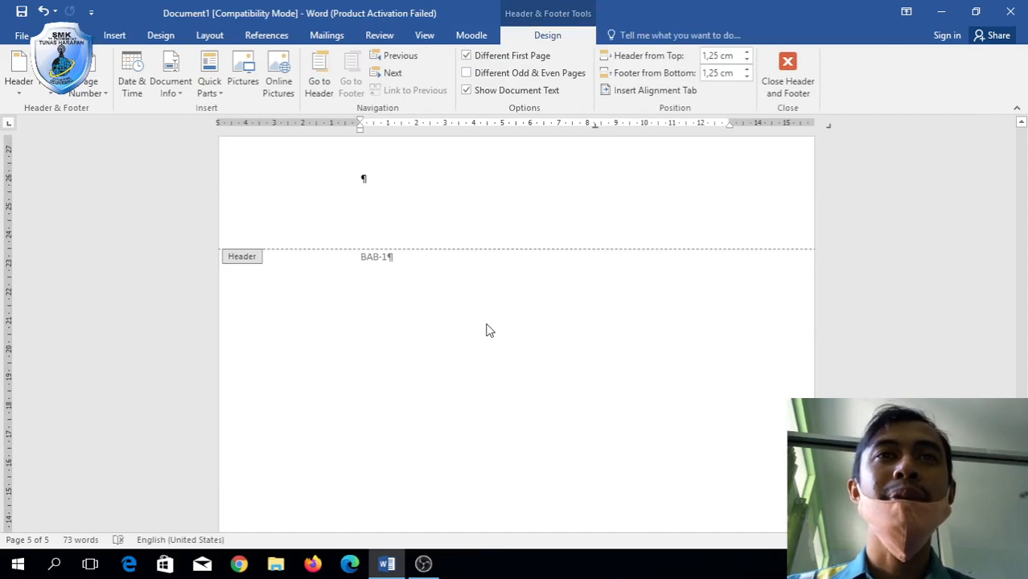
pyautogui.doubleClick(486, 325)
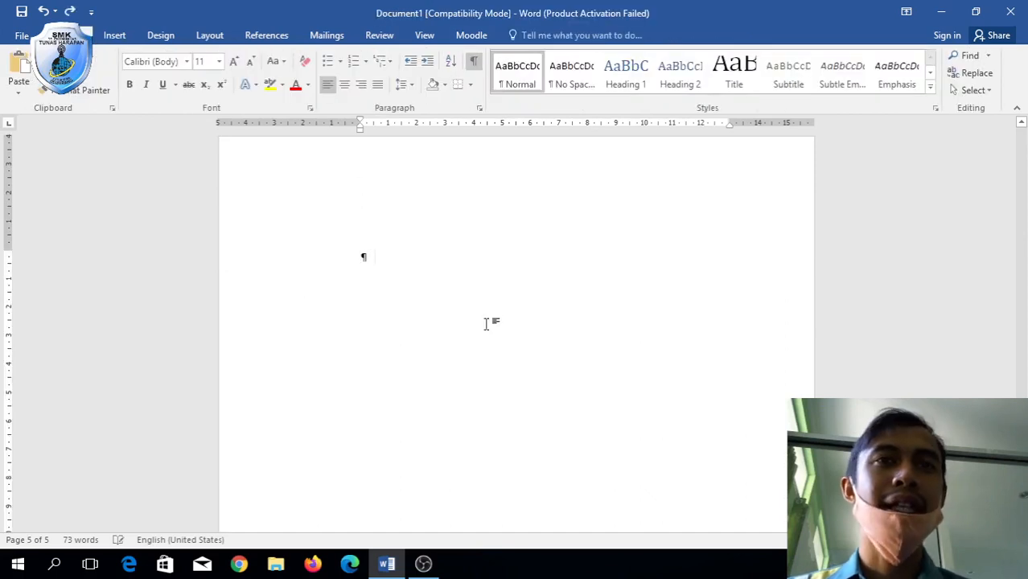
pyautogui.scroll(5, 487, 325)
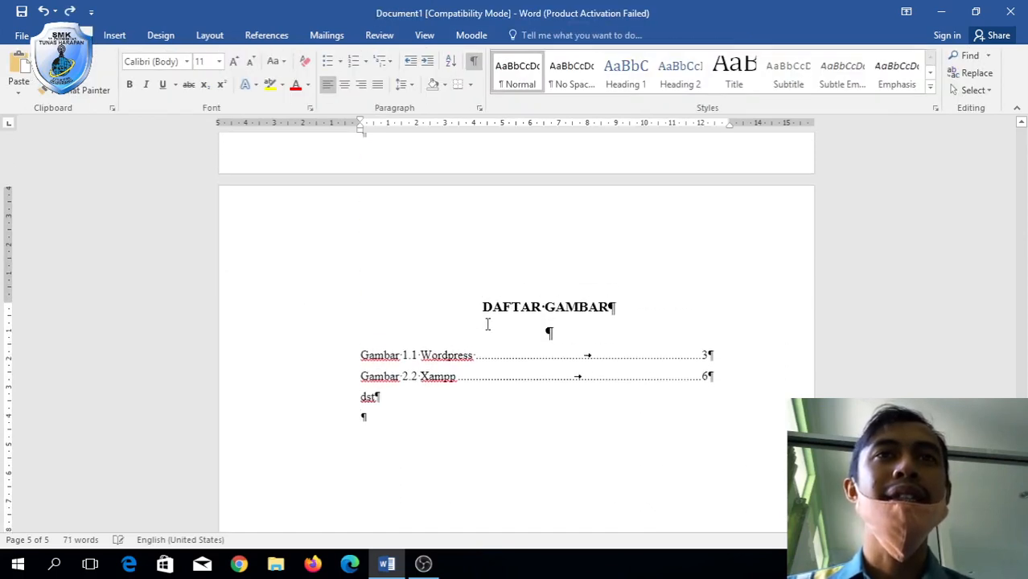
pyautogui.click(361, 448)
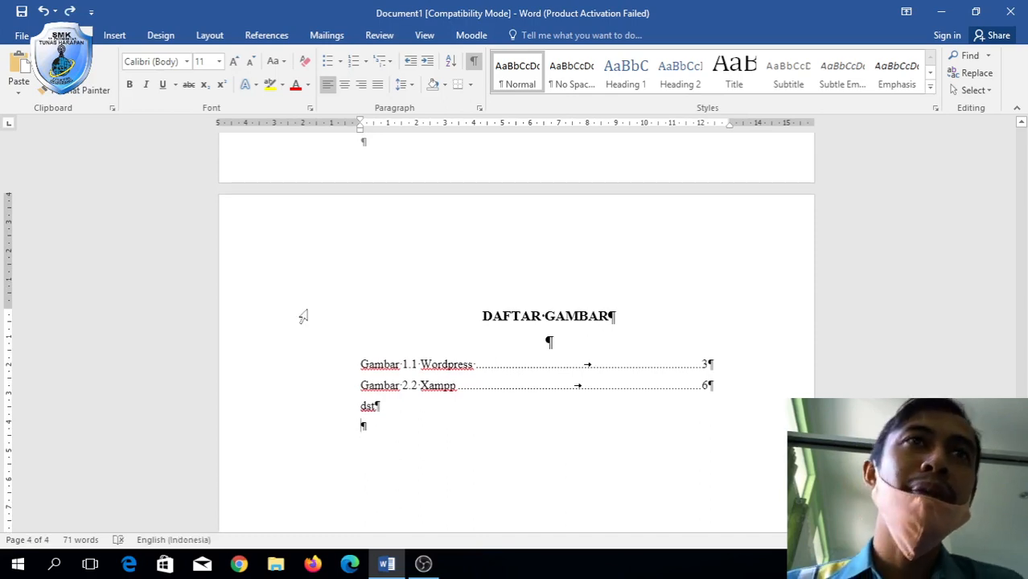
# Open Page Setup margins (4 cm top/left, 3 cm bottom/right) and expand the Apply to list.
pyautogui.click(209, 36)
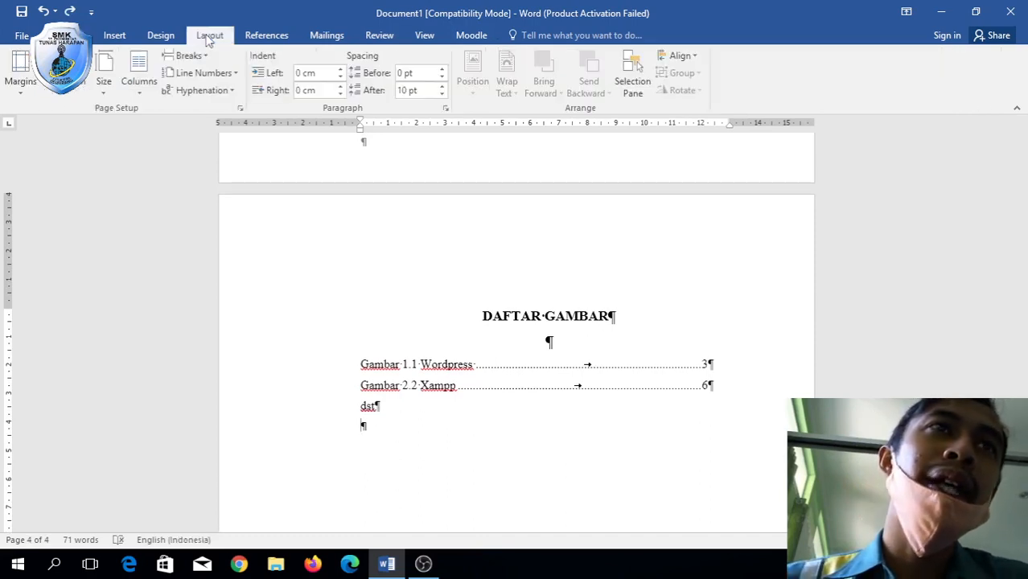
pyautogui.click(102, 94)
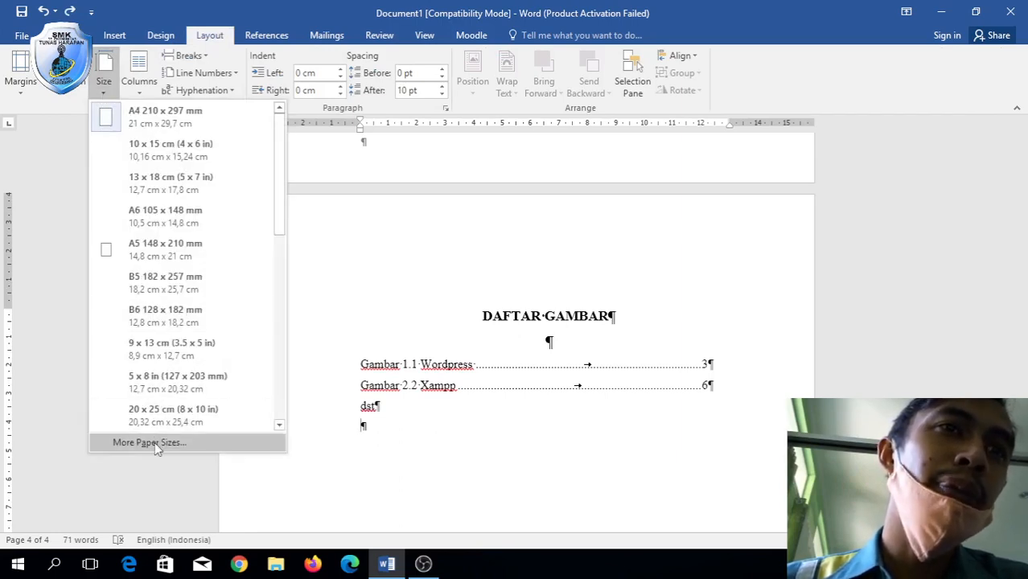
pyautogui.click(26, 87)
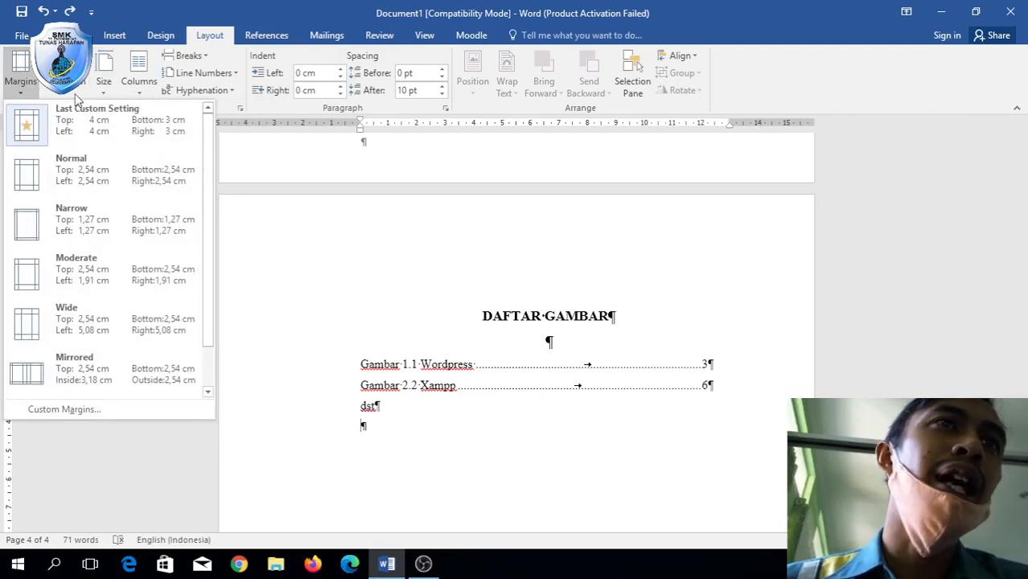
pyautogui.click(104, 98)
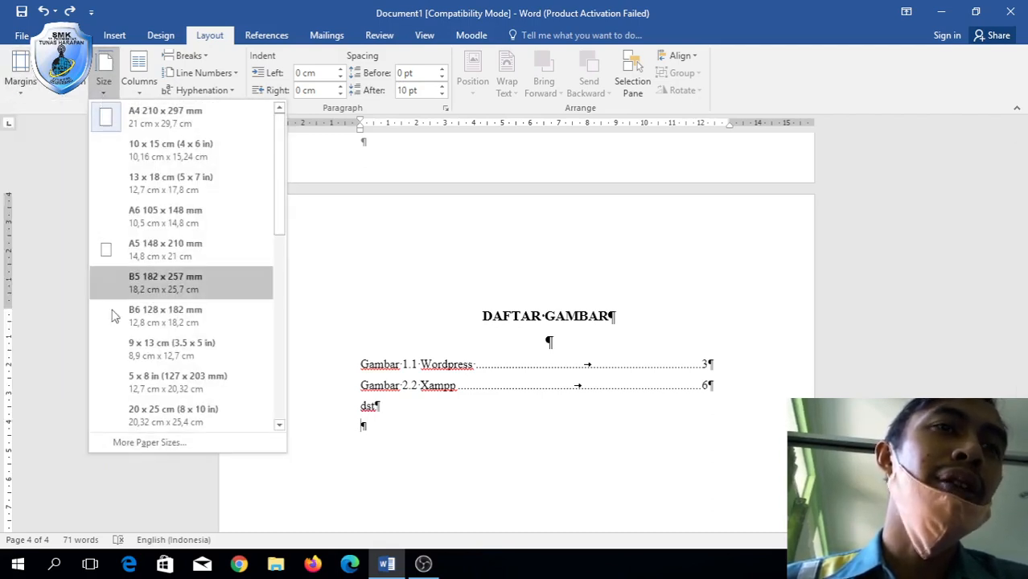
pyautogui.click(138, 441)
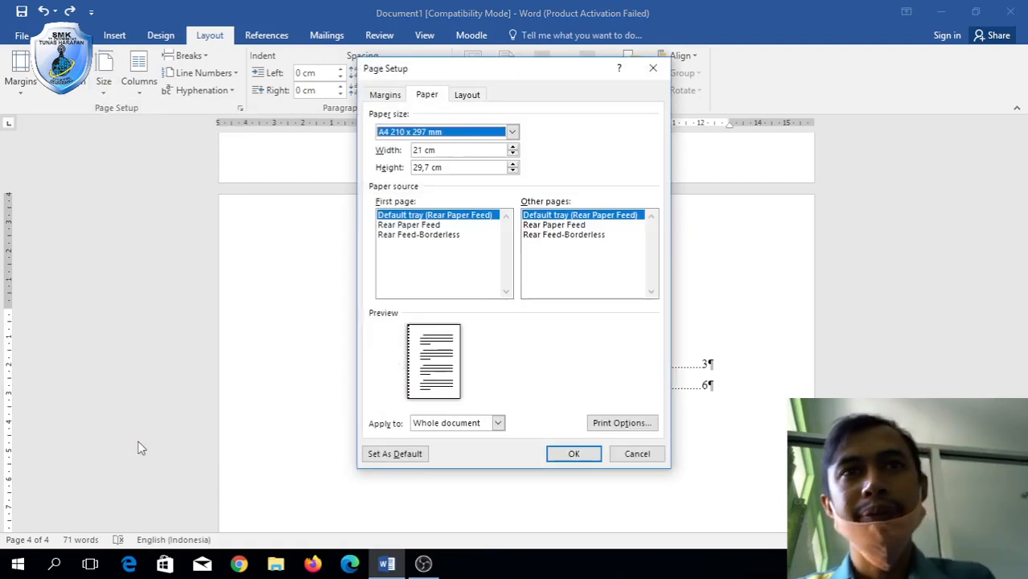
pyautogui.click(384, 96)
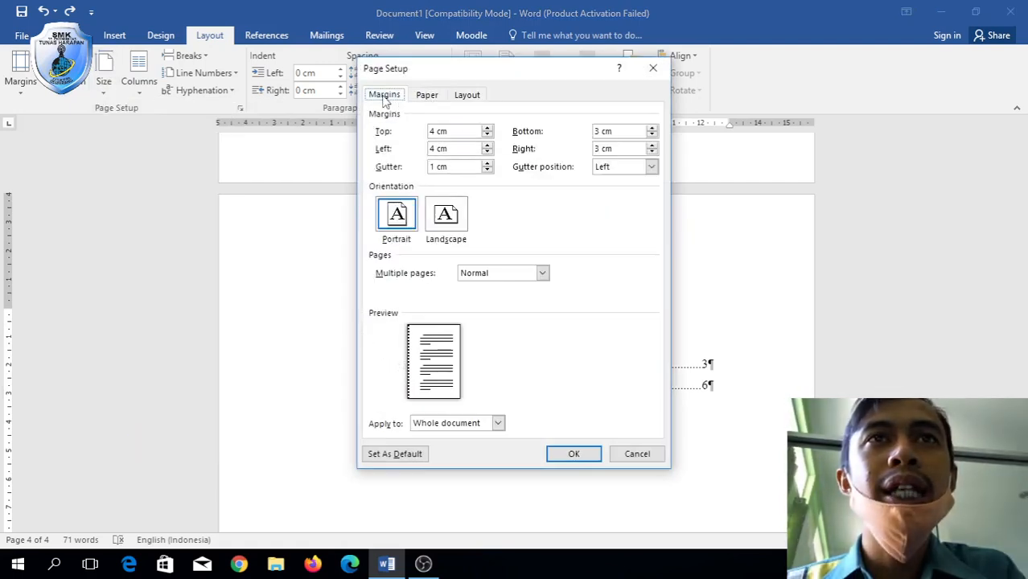
pyautogui.click(498, 424)
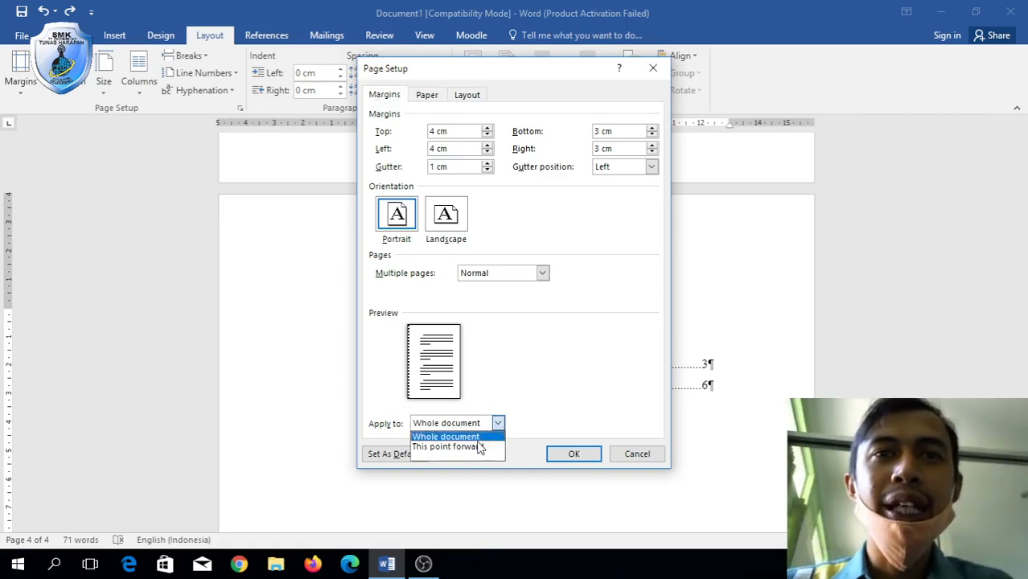
# Set the page setup to apply from this point forward.
pyautogui.click(478, 447)
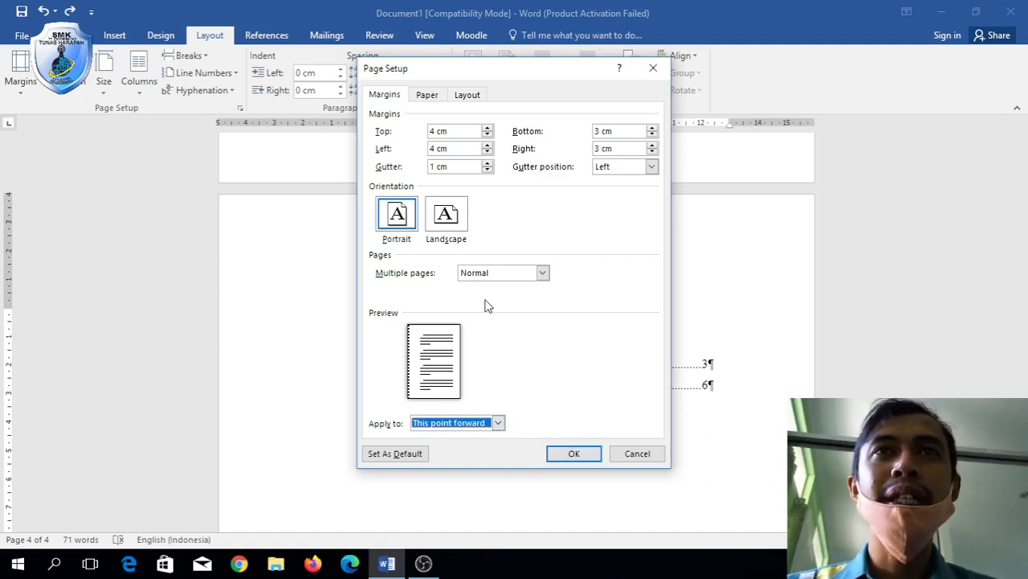
pyautogui.click(542, 273)
pyautogui.click(543, 273)
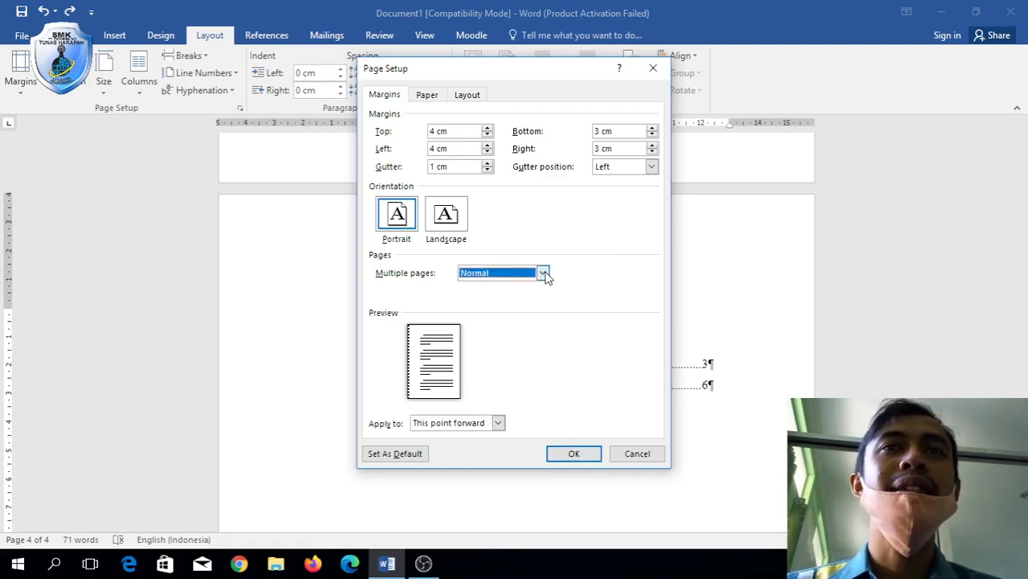
pyautogui.click(427, 96)
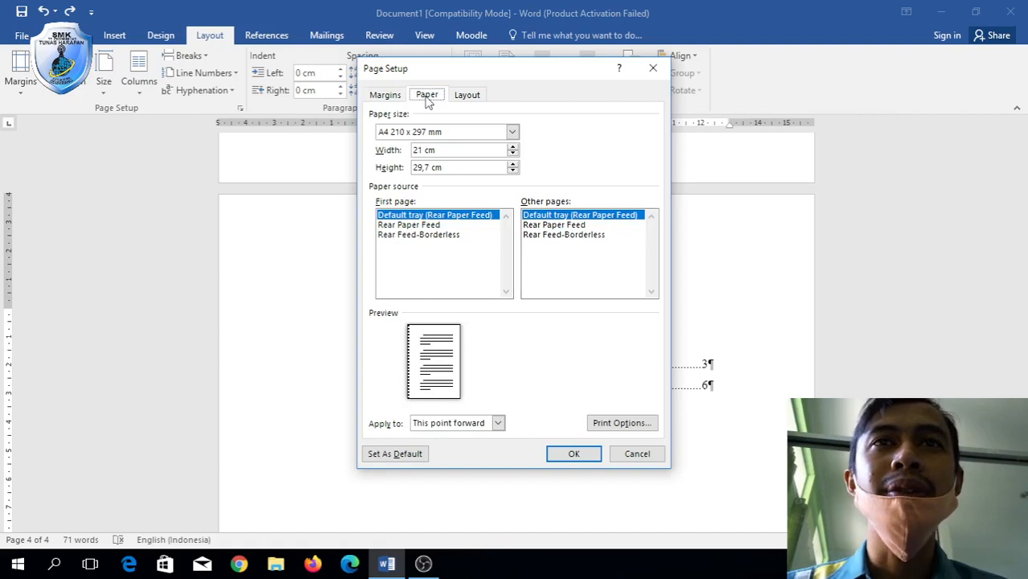
pyautogui.click(457, 95)
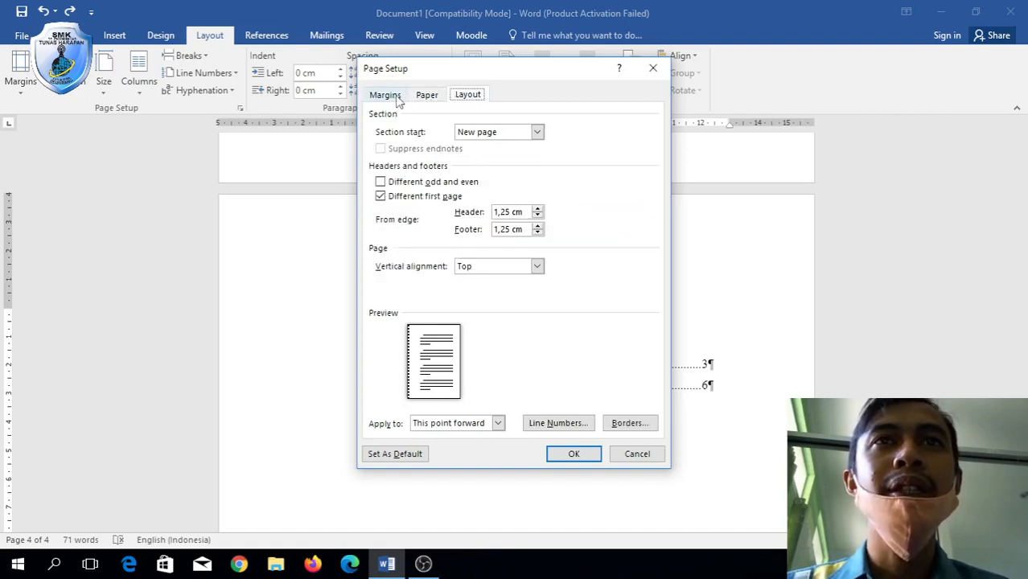
pyautogui.click(396, 98)
pyautogui.click(465, 97)
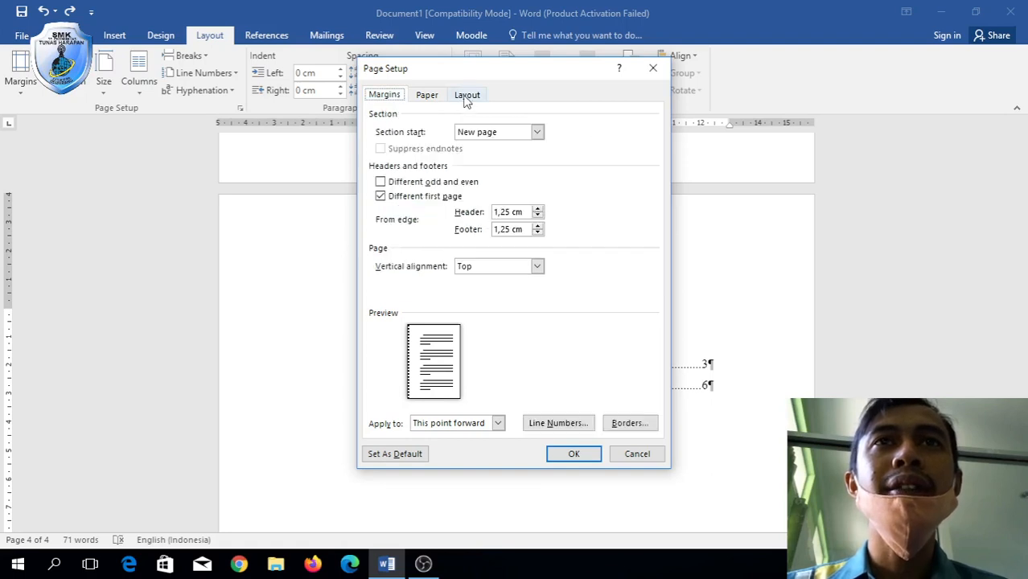
# Keep New page as the section start and confirm the page setup.
pyautogui.click(492, 133)
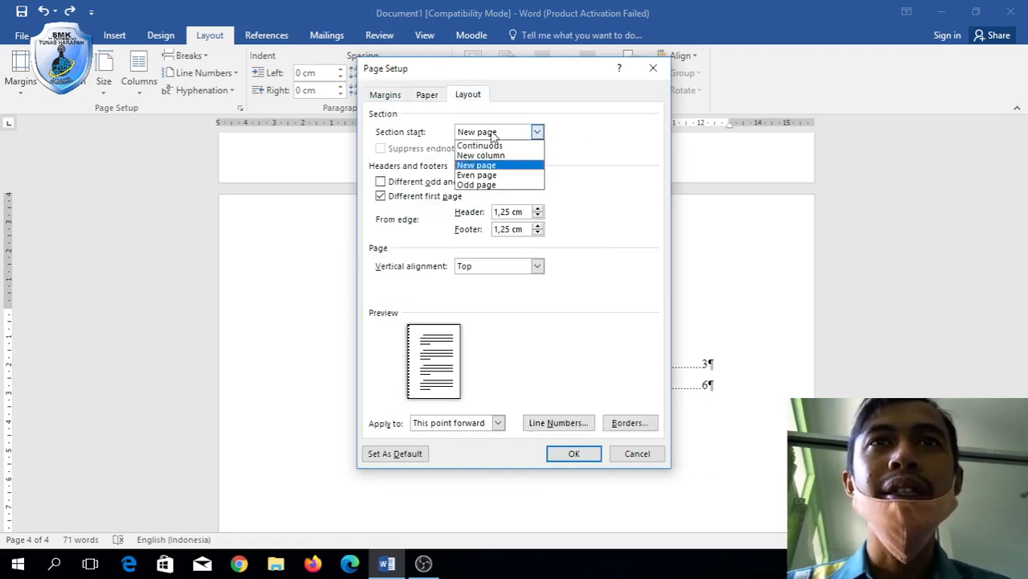
pyautogui.click(492, 134)
pyautogui.click(484, 134)
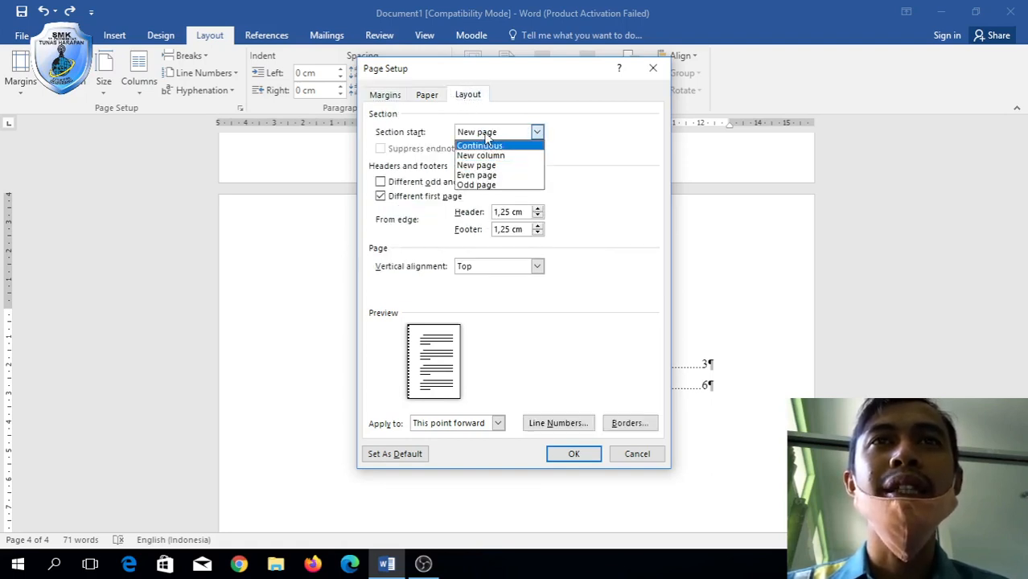
pyautogui.click(485, 134)
pyautogui.click(384, 95)
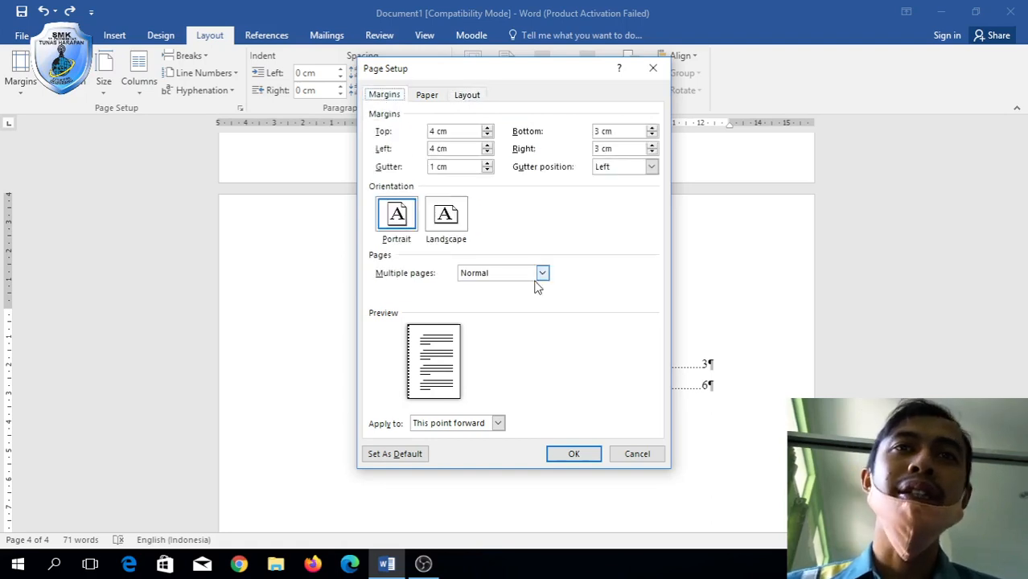
pyautogui.click(568, 454)
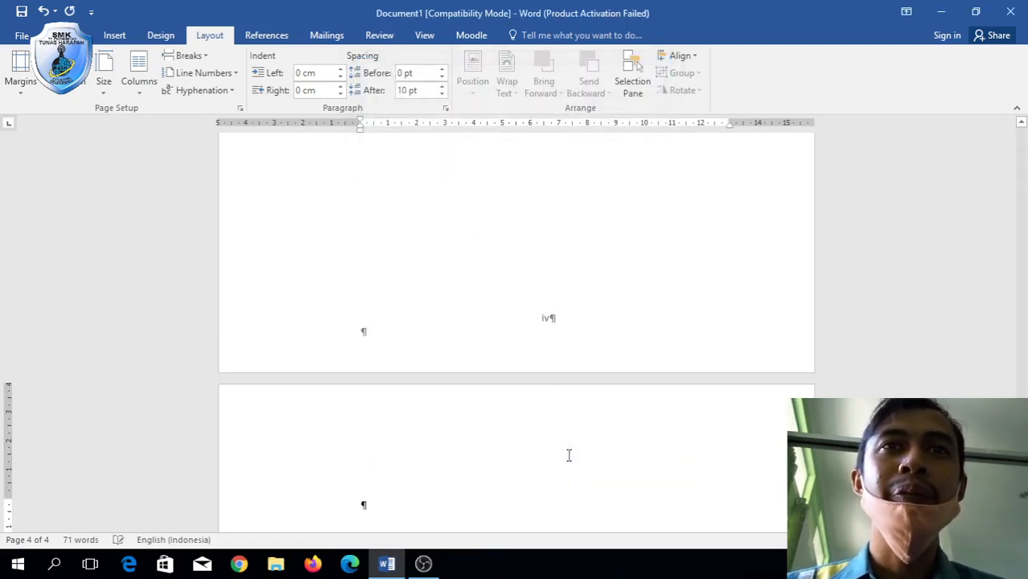
pyautogui.scroll(-5, 568, 455)
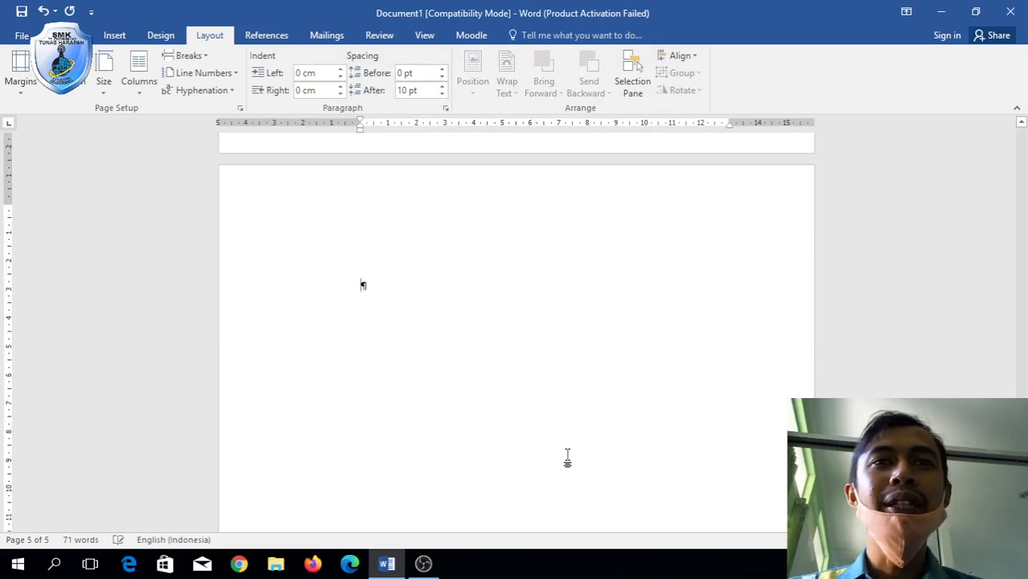
pyautogui.scroll(2, 374, 242)
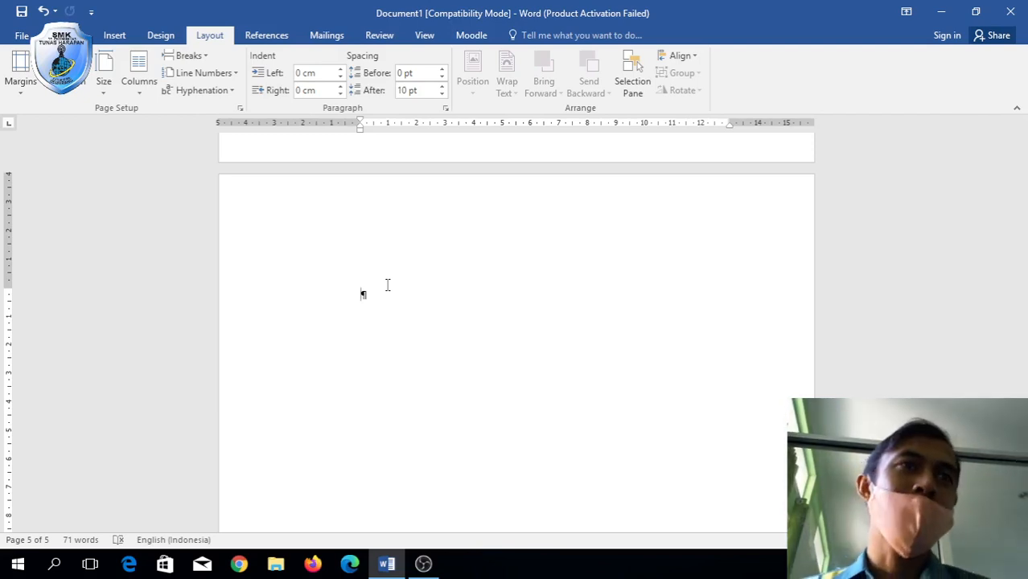
pyautogui.doubleClick(414, 223)
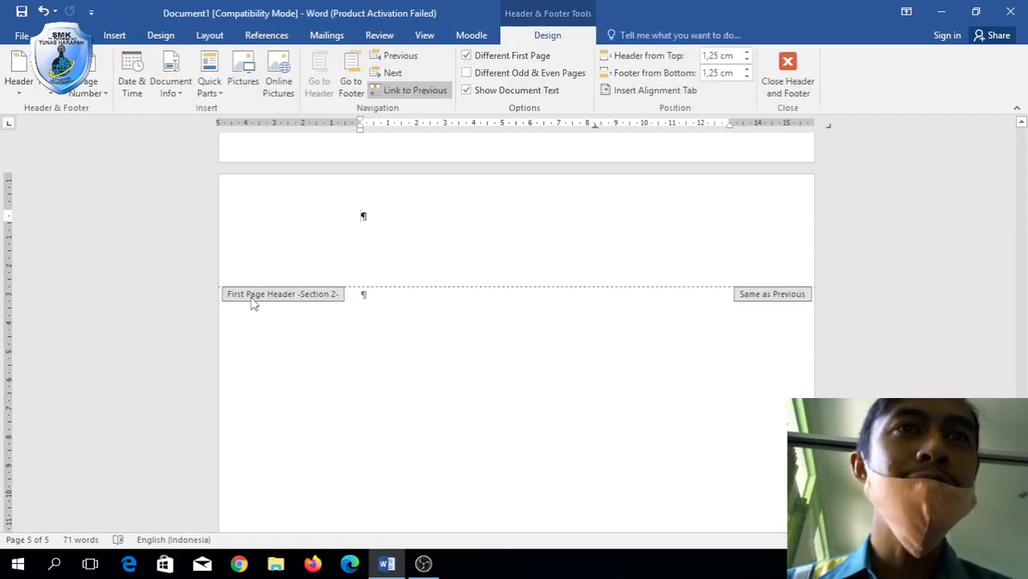
pyautogui.scroll(3, 328, 304)
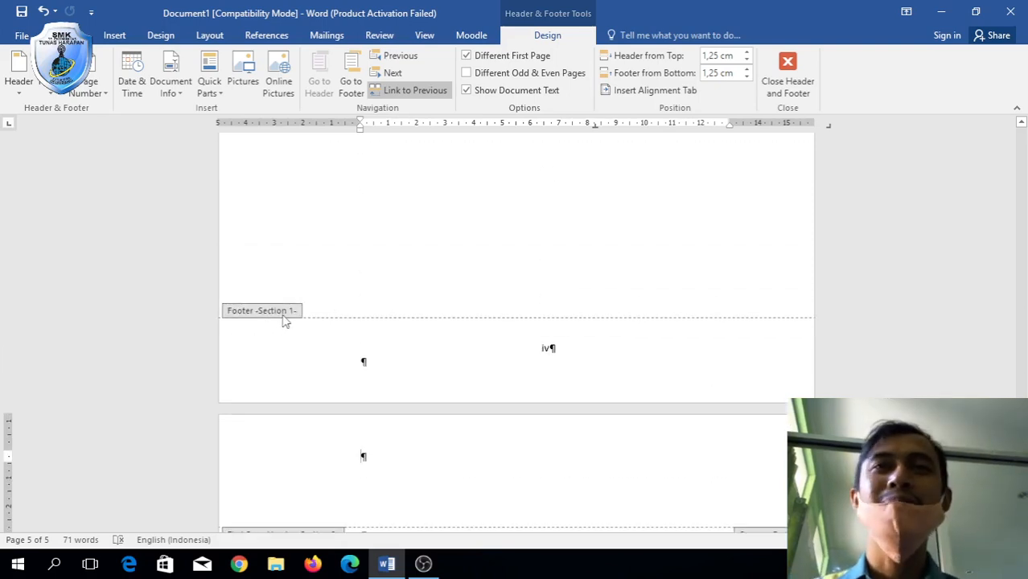
pyautogui.scroll(-3, 283, 320)
pyautogui.doubleClick(450, 295)
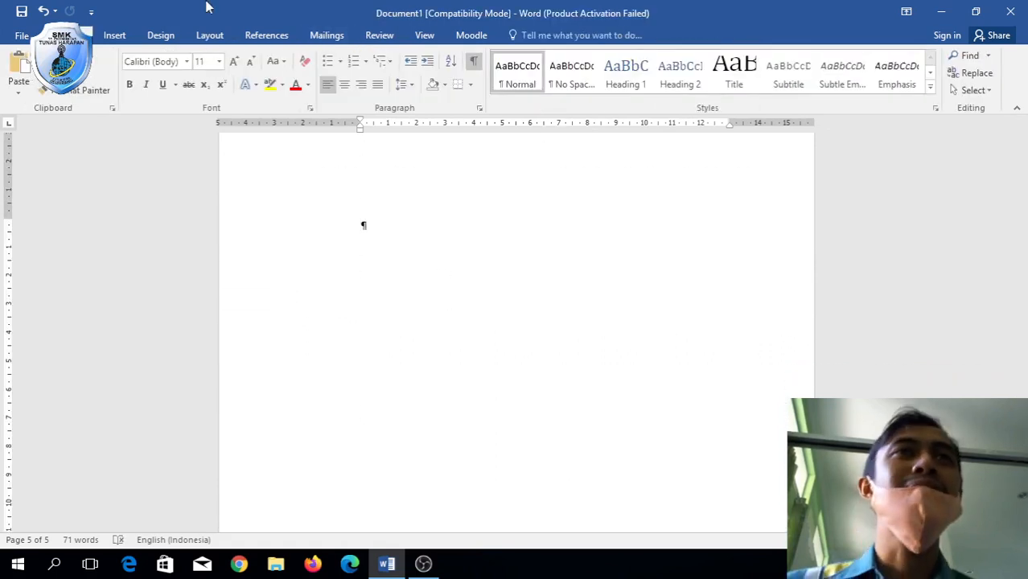
# Switch to Times New Roman, 14 pt bold, and type the heading 'bab 1'.
pyautogui.click(233, 62)
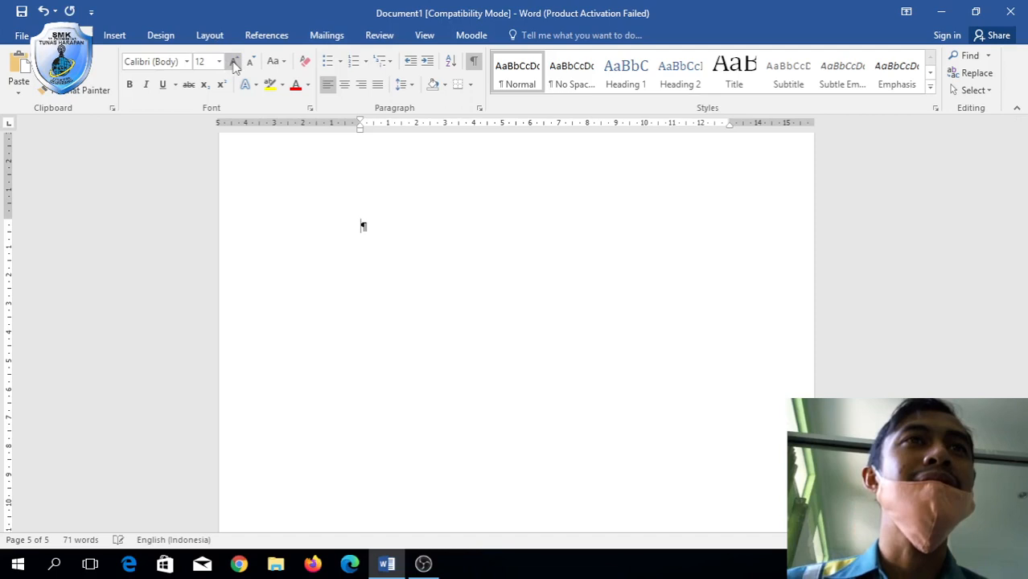
pyautogui.click(170, 62)
pyautogui.click(187, 62)
pyautogui.click(175, 172)
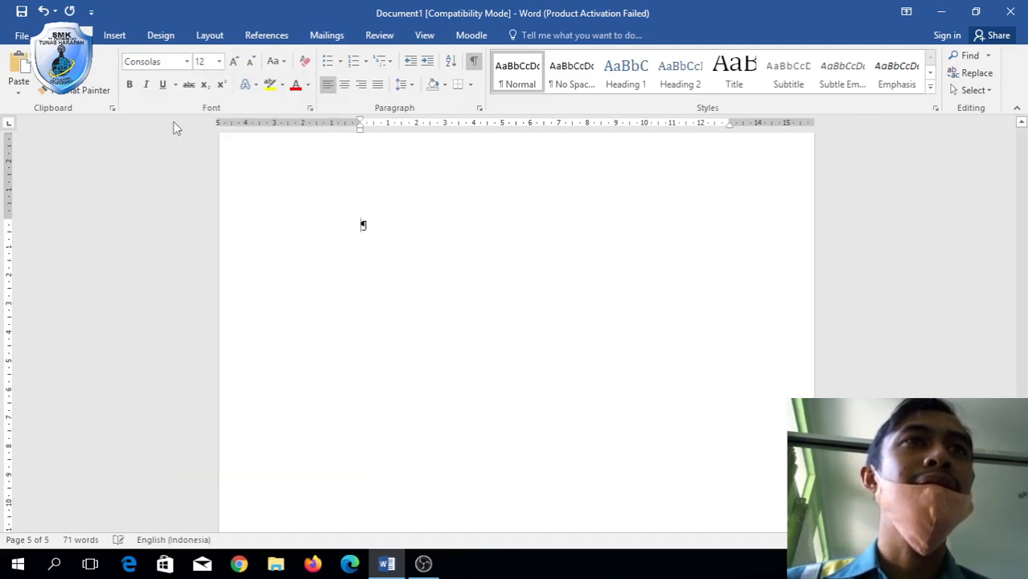
pyautogui.click(187, 62)
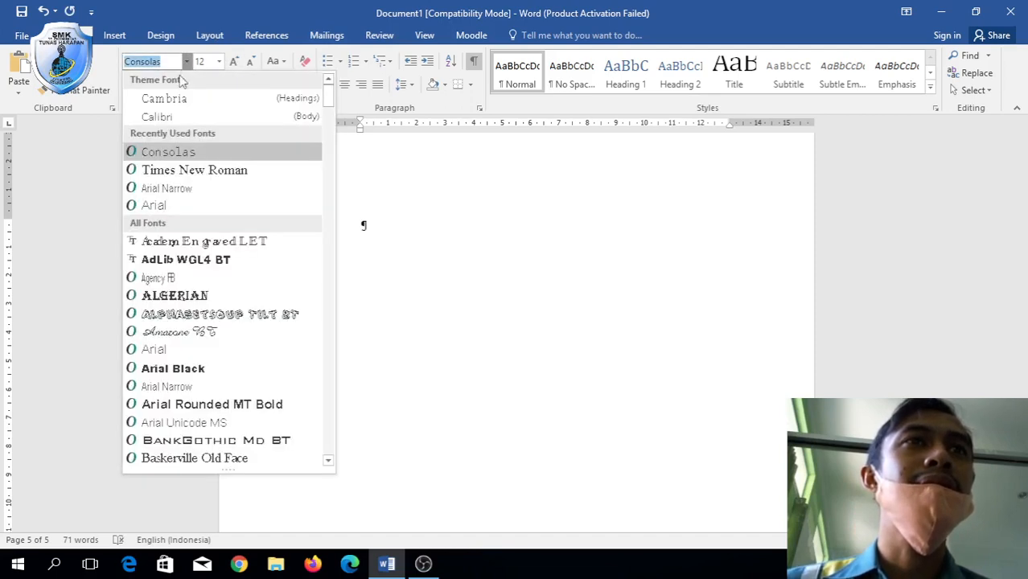
pyautogui.click(201, 171)
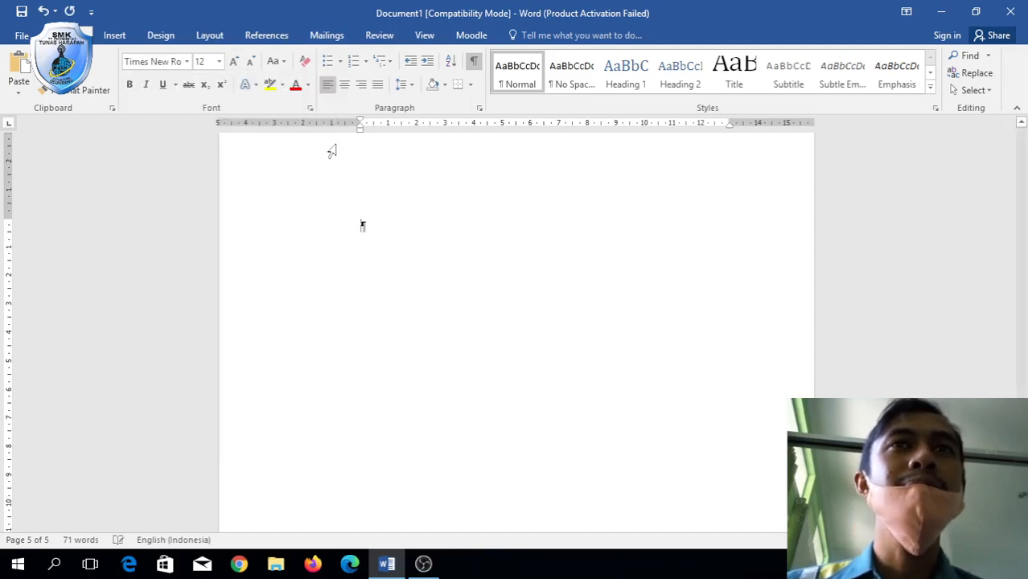
pyautogui.click(233, 62)
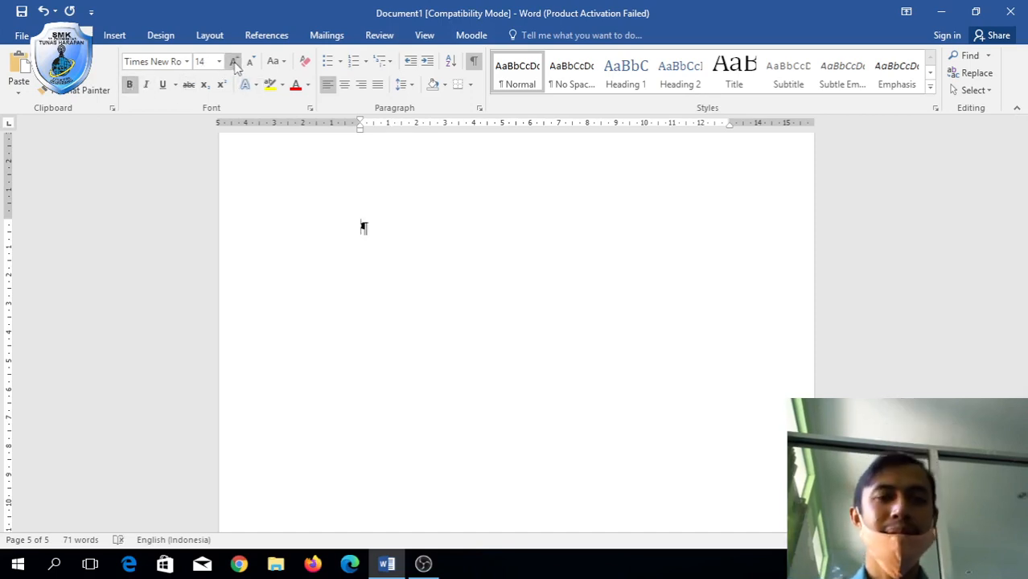
pyautogui.hotkey('ctrl', 'b')
pyautogui.write('ba')
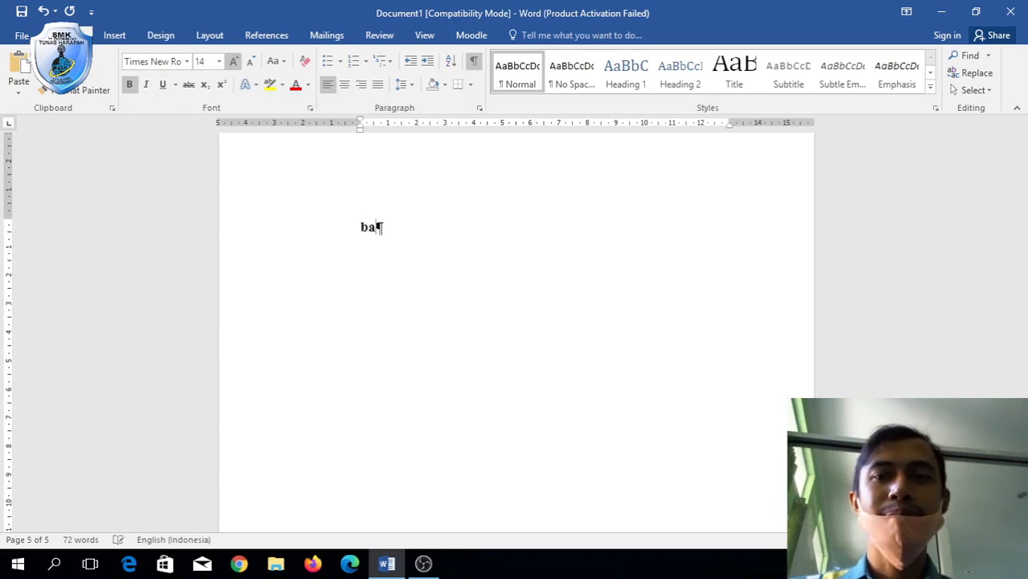
pyautogui.write('b 1')
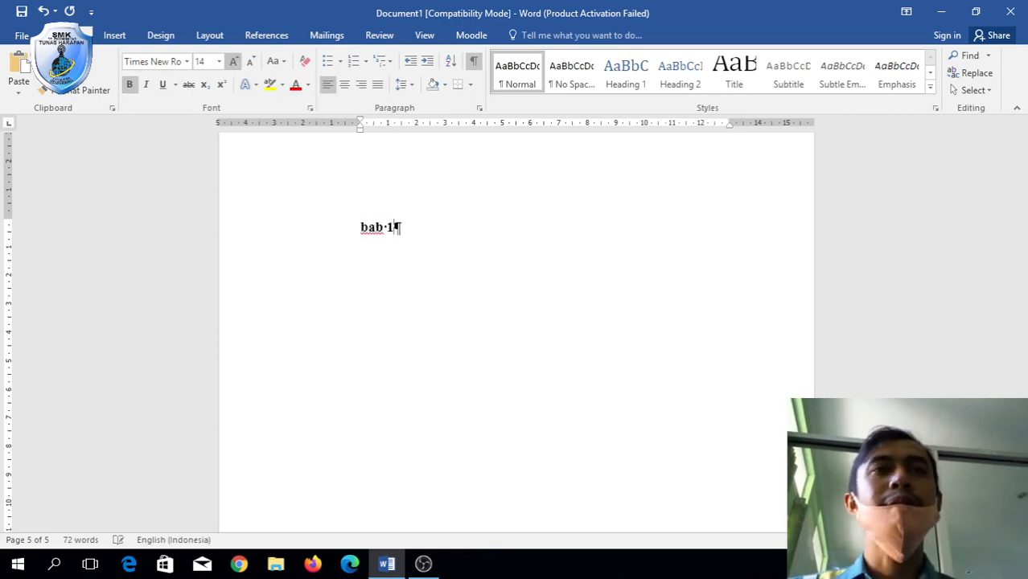
# Type 'Mengenal PT. Educa Studio' on a new line below 'bab 1', fixing typos.
pyautogui.press('Return')
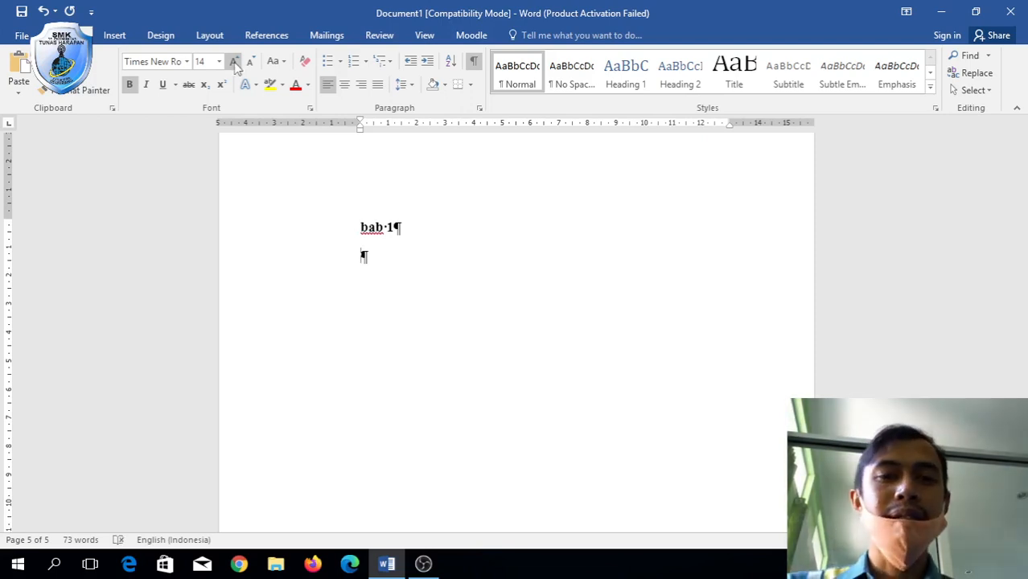
pyautogui.write('Tentang')
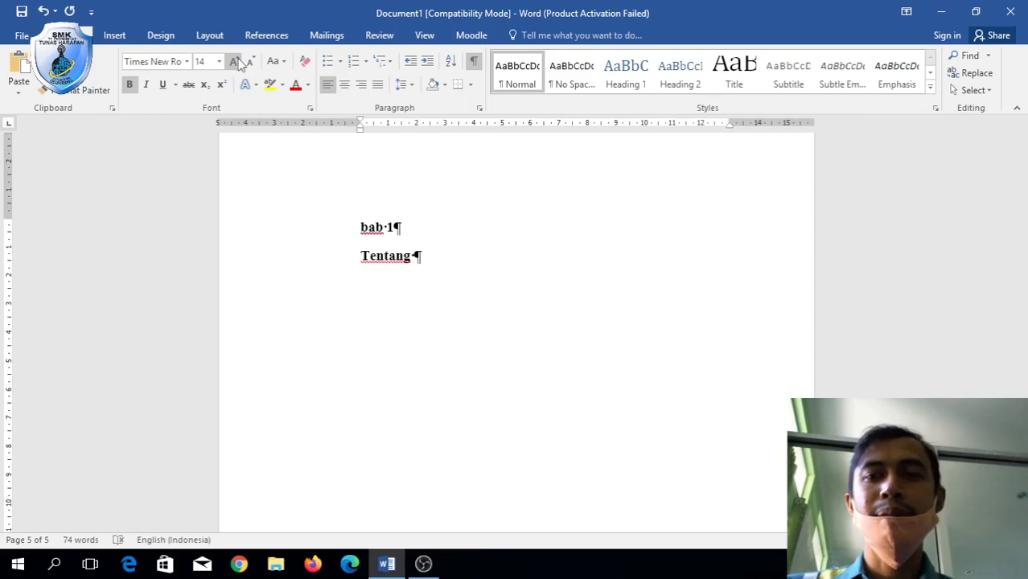
pyautogui.press('BackSpace')
pyautogui.press('BackSpace')
pyautogui.press('BackSpace')
pyautogui.press('BackSpace')
pyautogui.press('BackSpace')
pyautogui.press('BackSpace')
pyautogui.press('BackSpace')
pyautogui.press('BackSpace')
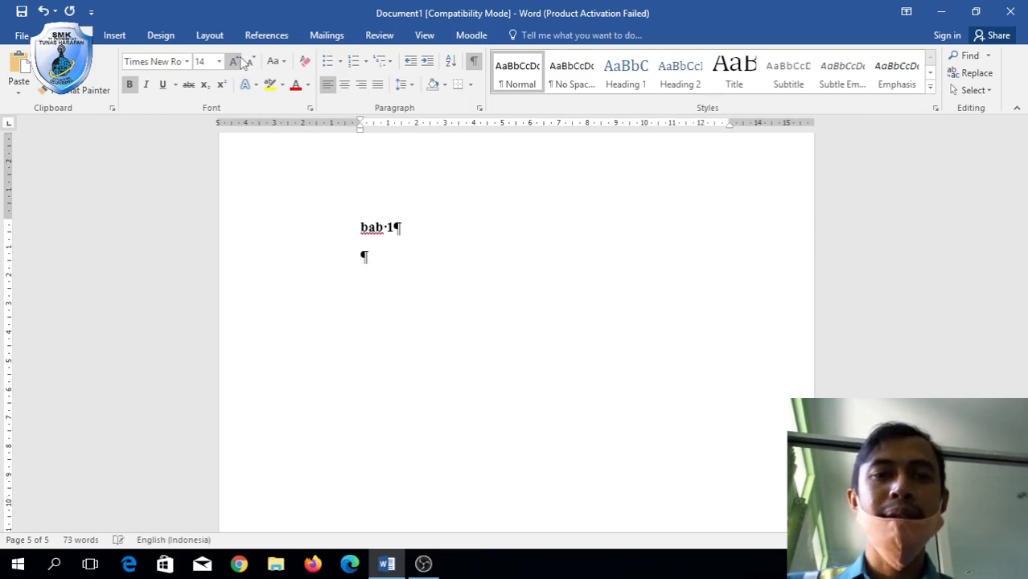
pyautogui.write('P')
pyautogui.press('BackSpace')
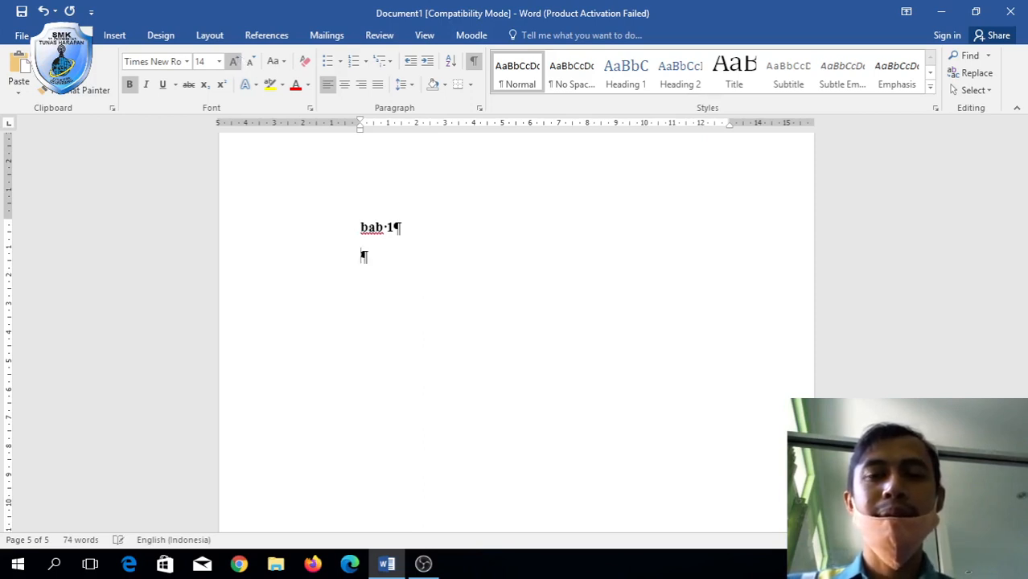
pyautogui.write('Men')
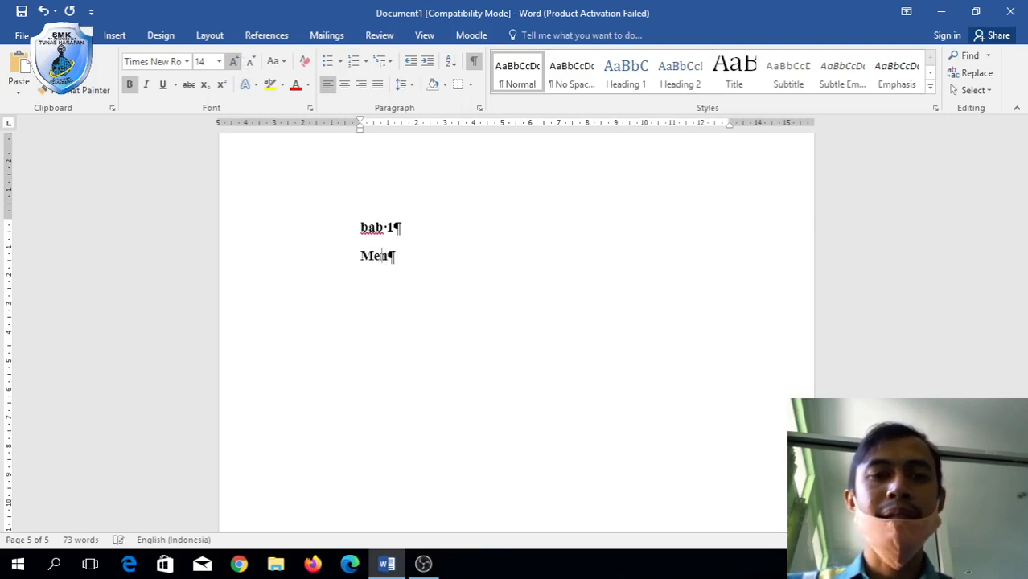
pyautogui.write('genal Pt')
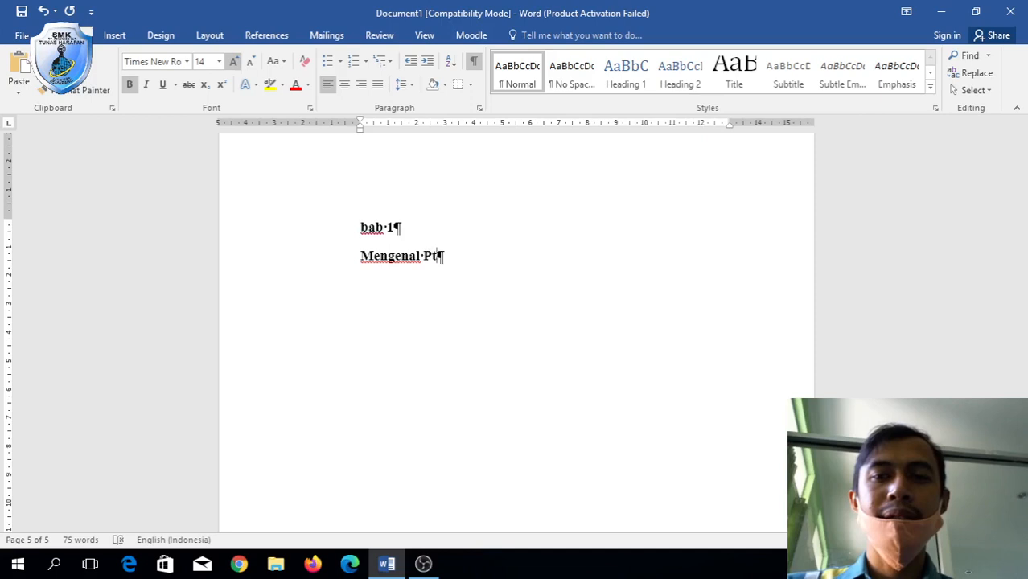
pyautogui.press('BackSpace')
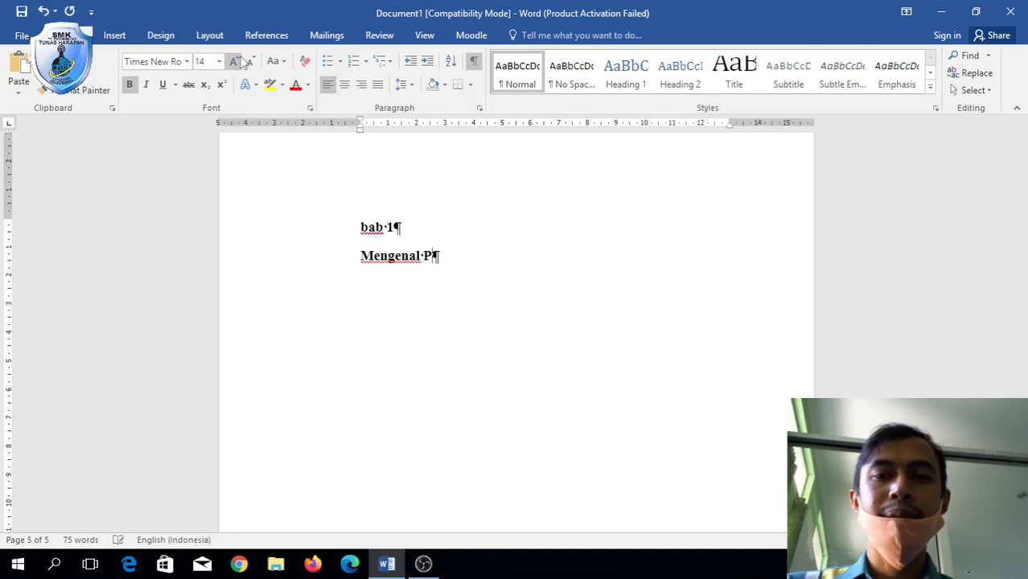
pyautogui.write('T. E')
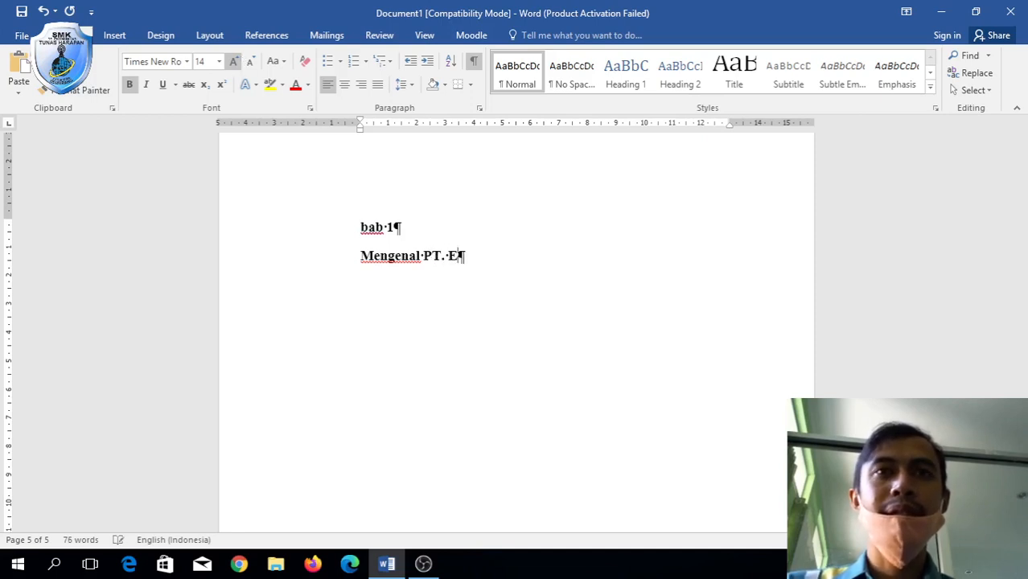
pyautogui.write('duca St')
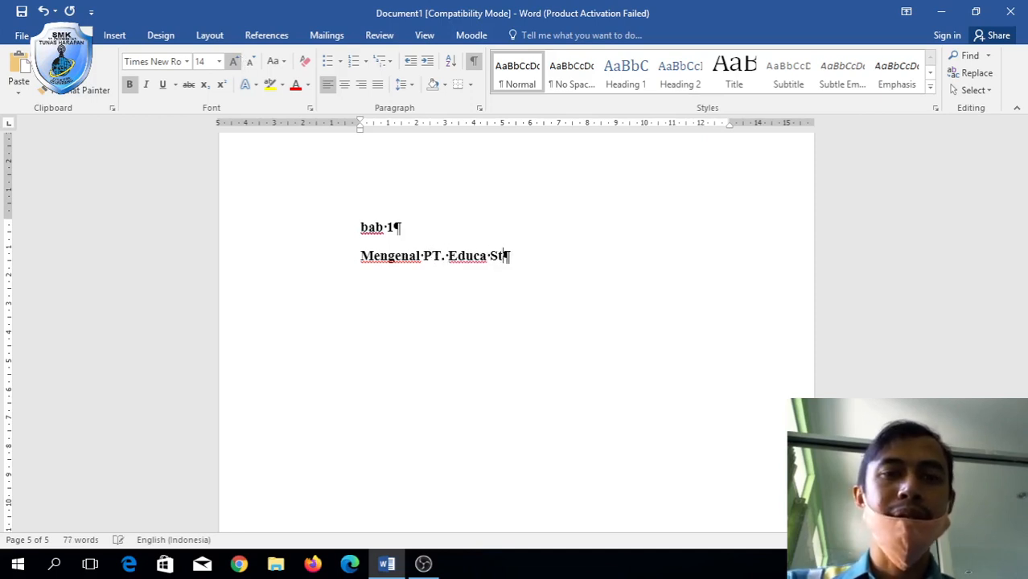
pyautogui.write('udio')
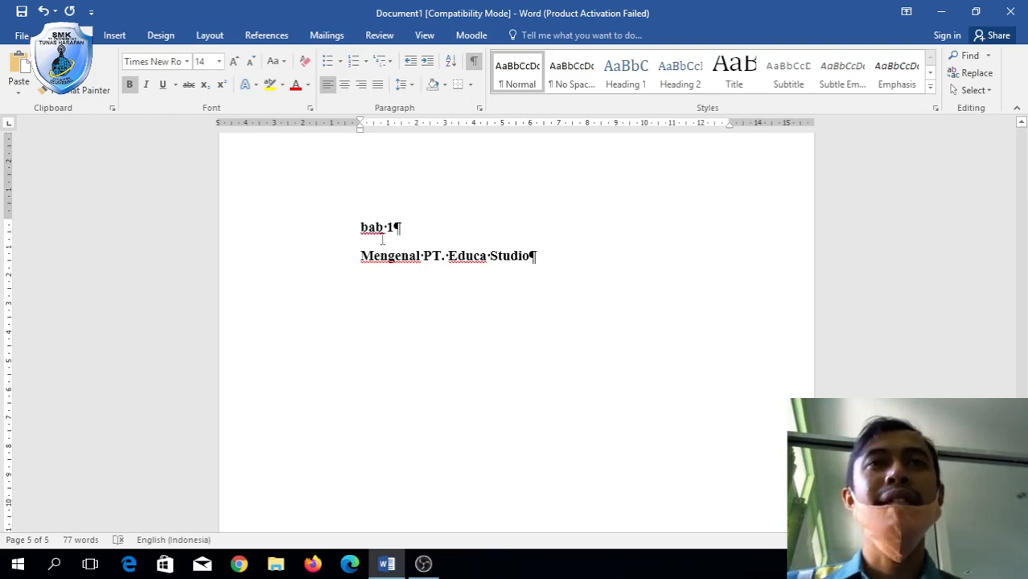
# Make both title lines UPPERCASE and center them.
pyautogui.moveTo(357, 227); pyautogui.dragTo(588, 255)
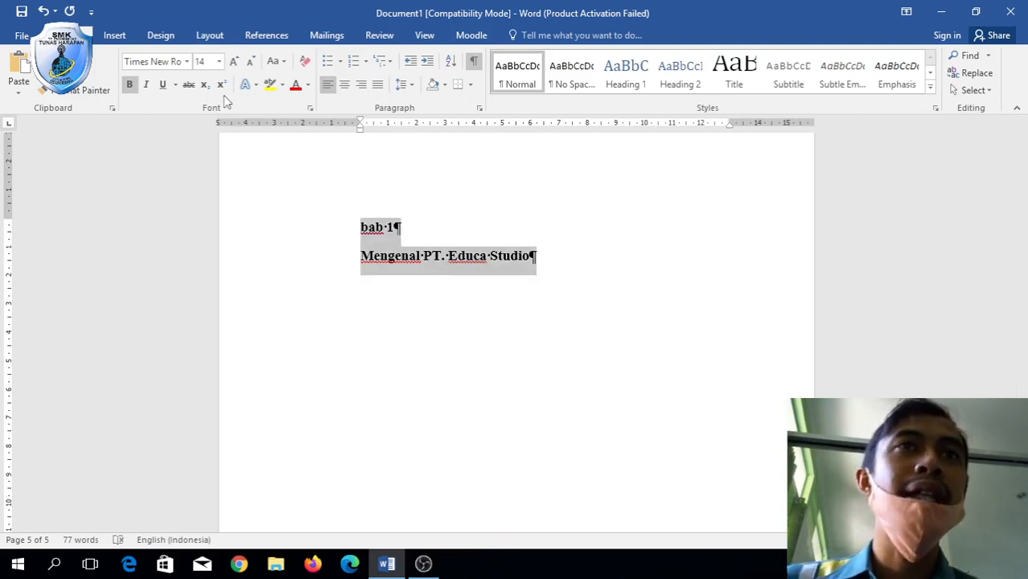
pyautogui.click(283, 62)
pyautogui.click(314, 115)
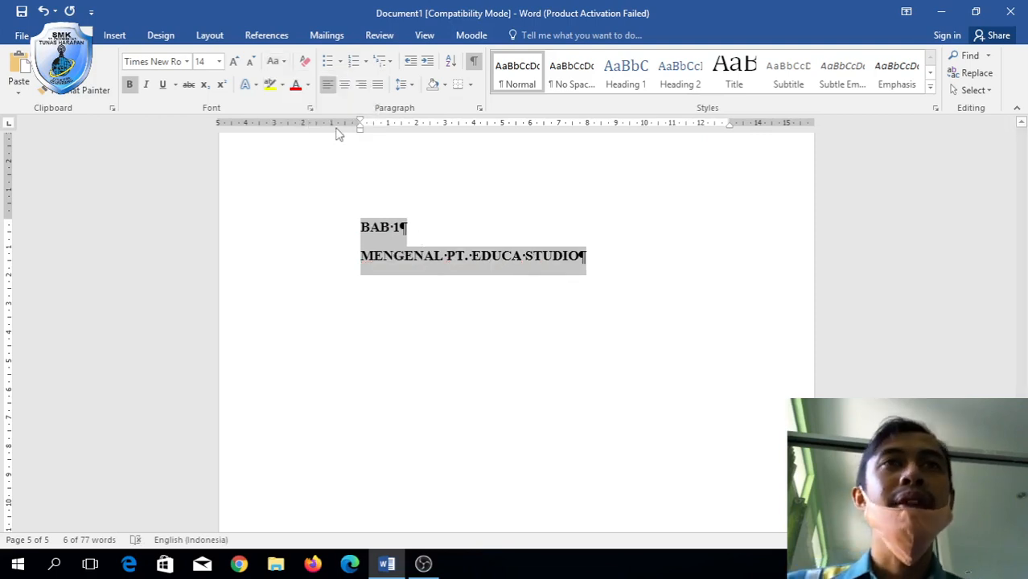
pyautogui.click(344, 85)
pyautogui.click(544, 255)
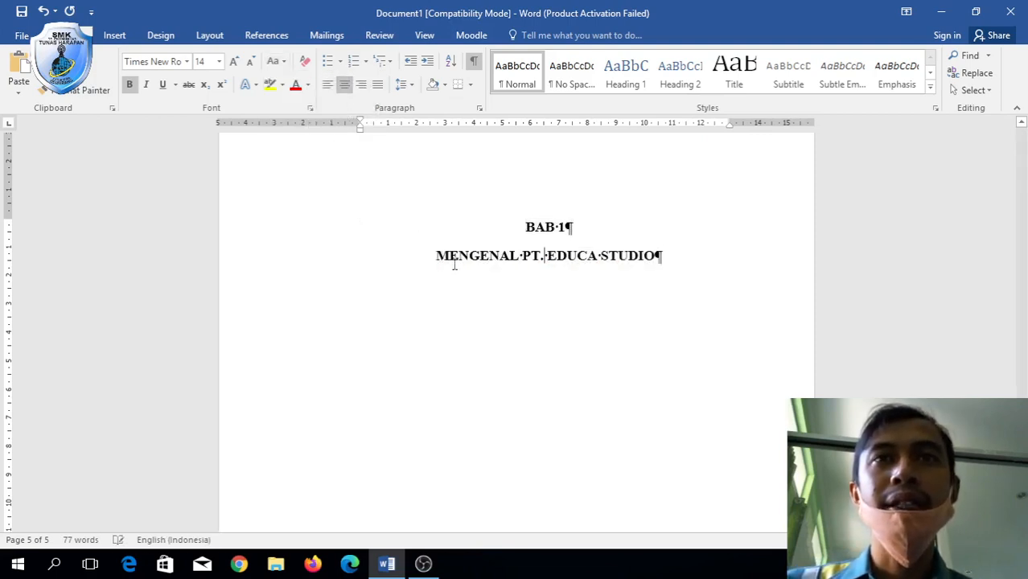
# Set the subtitle to Capitalize Each Word and correct 'Pt.' back to 'PT.'.
pyautogui.moveTo(437, 255); pyautogui.dragTo(661, 255)
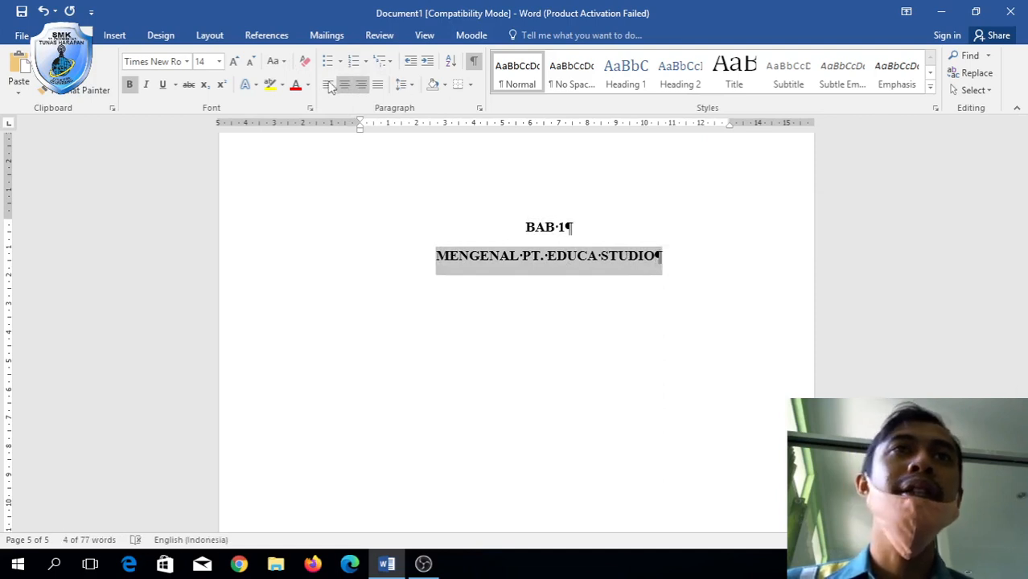
pyautogui.click(275, 61)
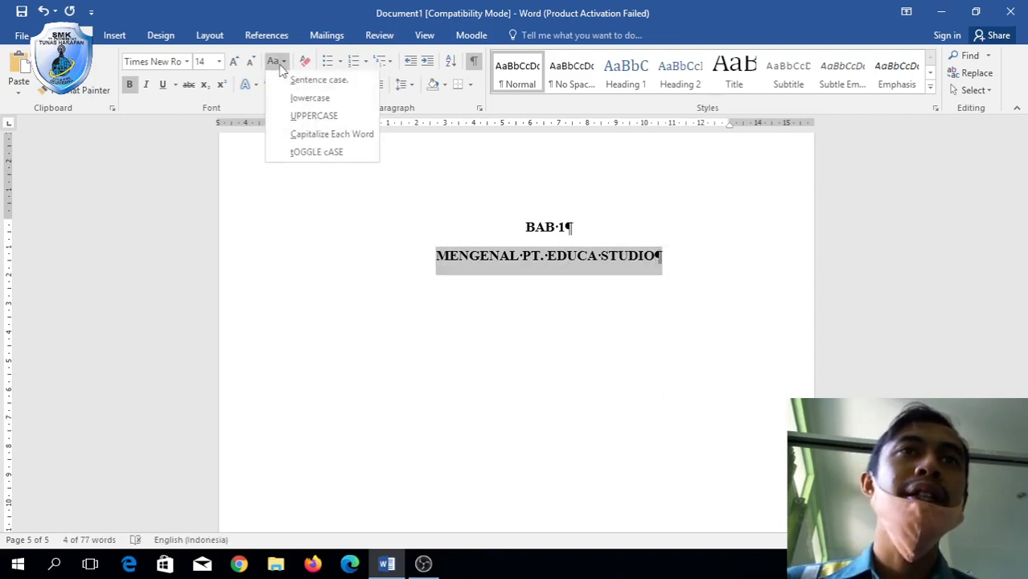
pyautogui.click(299, 134)
pyautogui.click(542, 255)
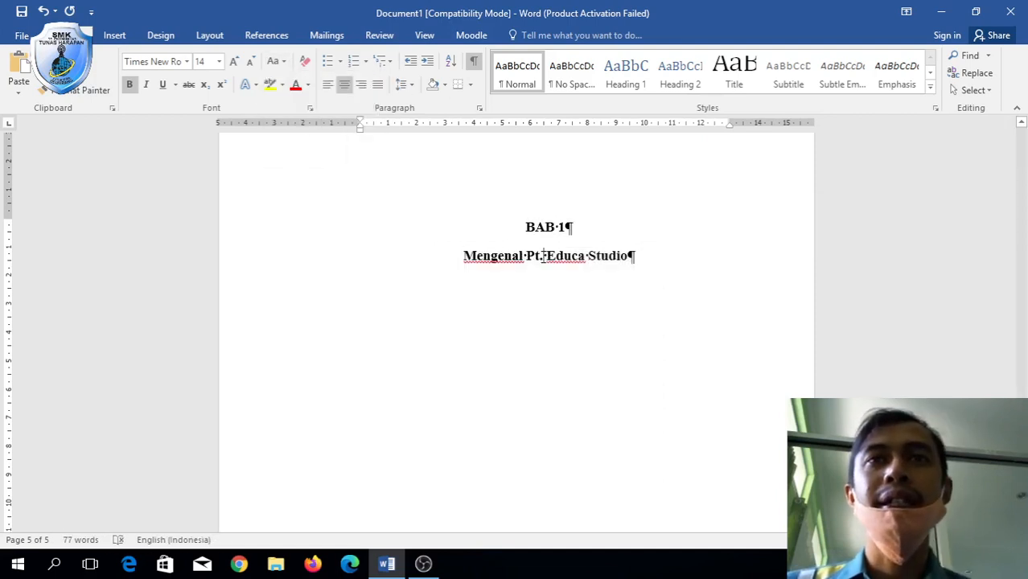
pyautogui.doubleClick(536, 256)
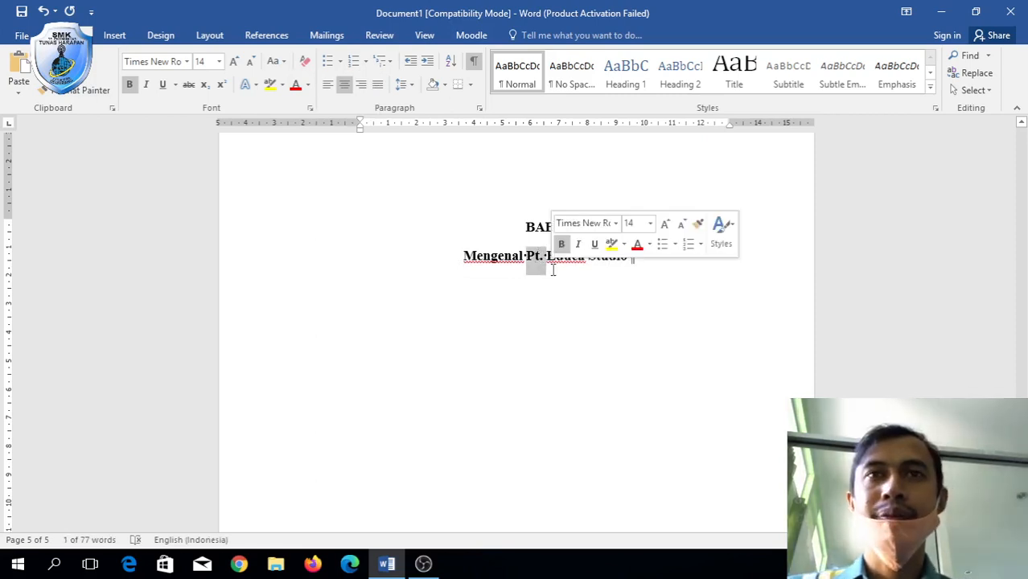
pyautogui.write('PT')
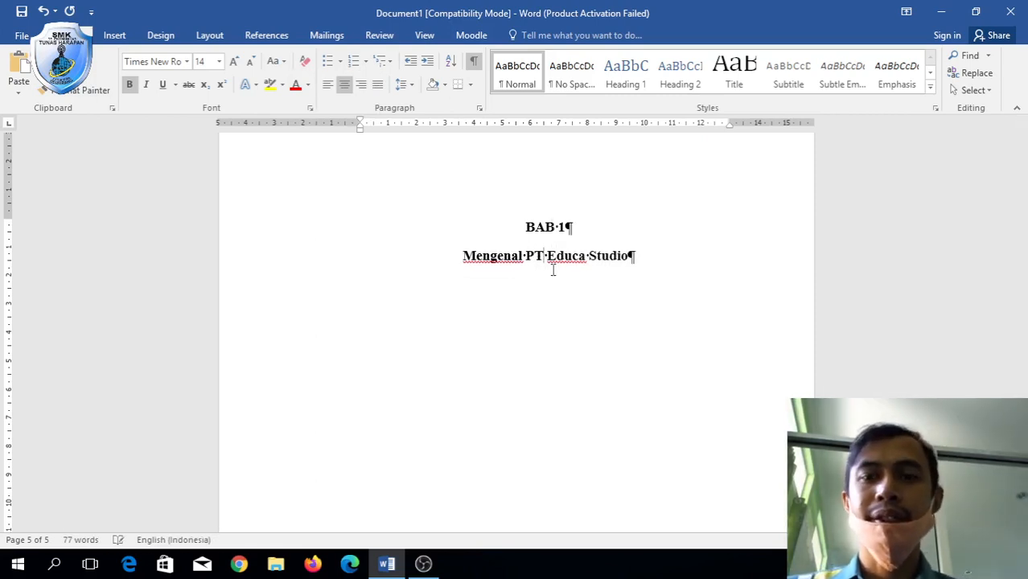
pyautogui.write('.')
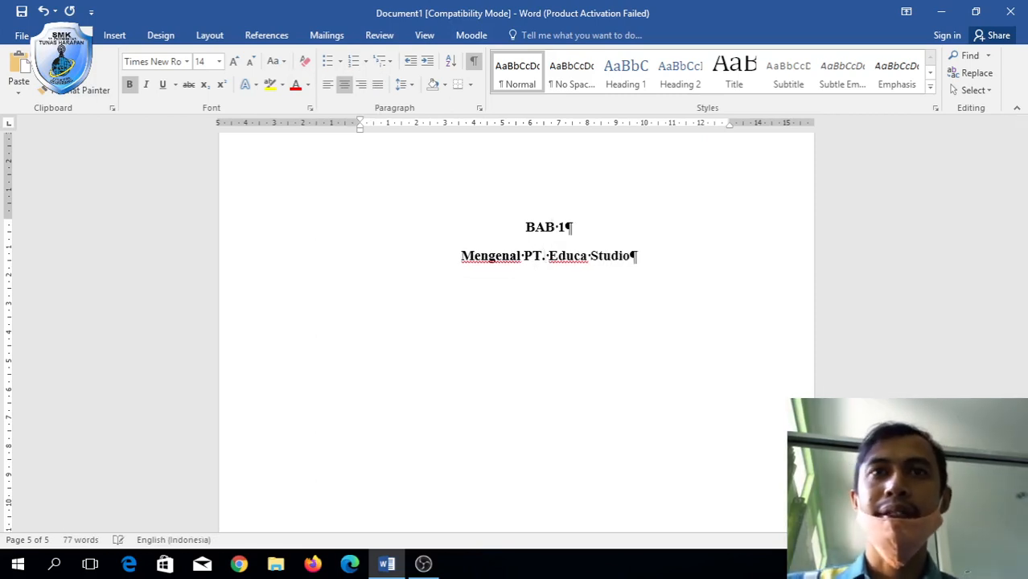
# Add two blank lines beneath the subtitle.
pyautogui.click(670, 268)
pyautogui.press('Return')
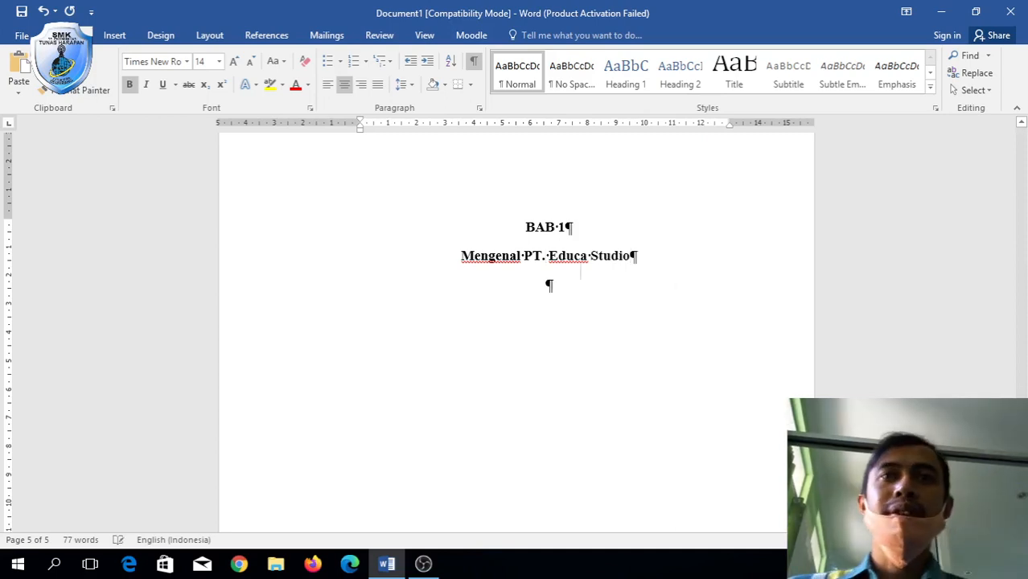
pyautogui.press('Return')
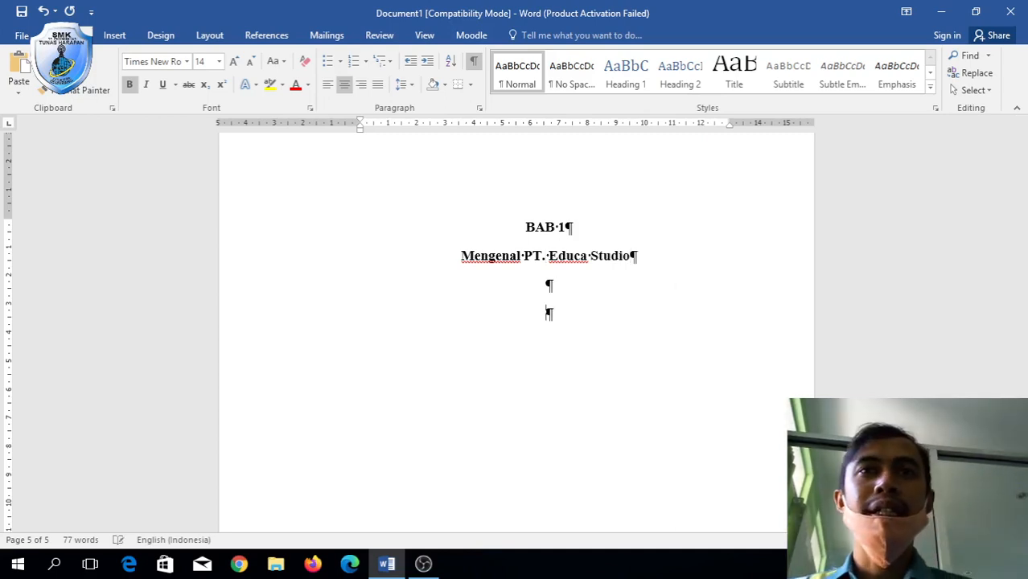
# Switch to 12 pt justified text, type '1.1 Sejarah', and start item 1.2 beneath it.
pyautogui.click(252, 64)
pyautogui.click(378, 85)
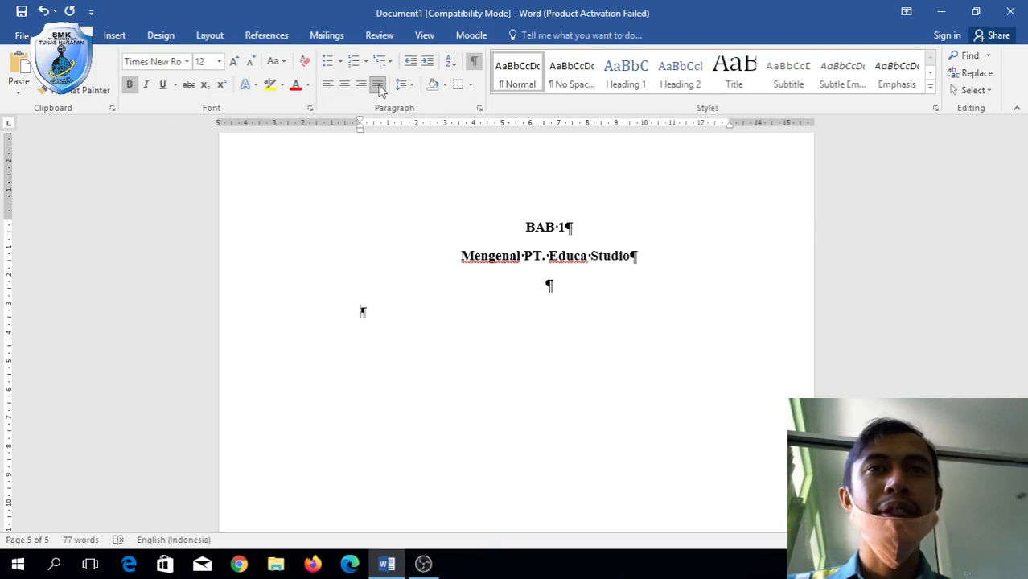
pyautogui.write('1')
pyautogui.press('BackSpace')
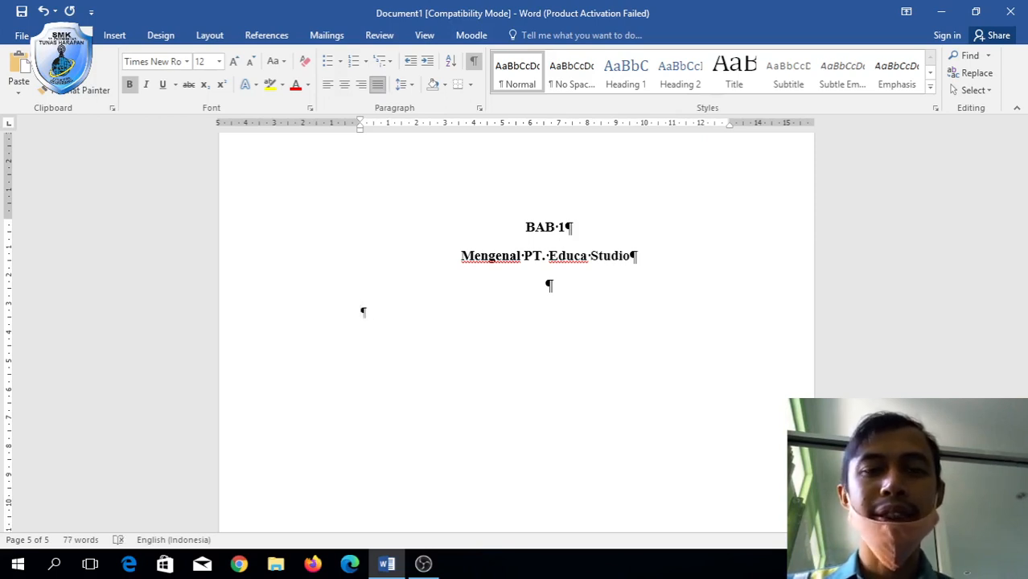
pyautogui.write('1.1')
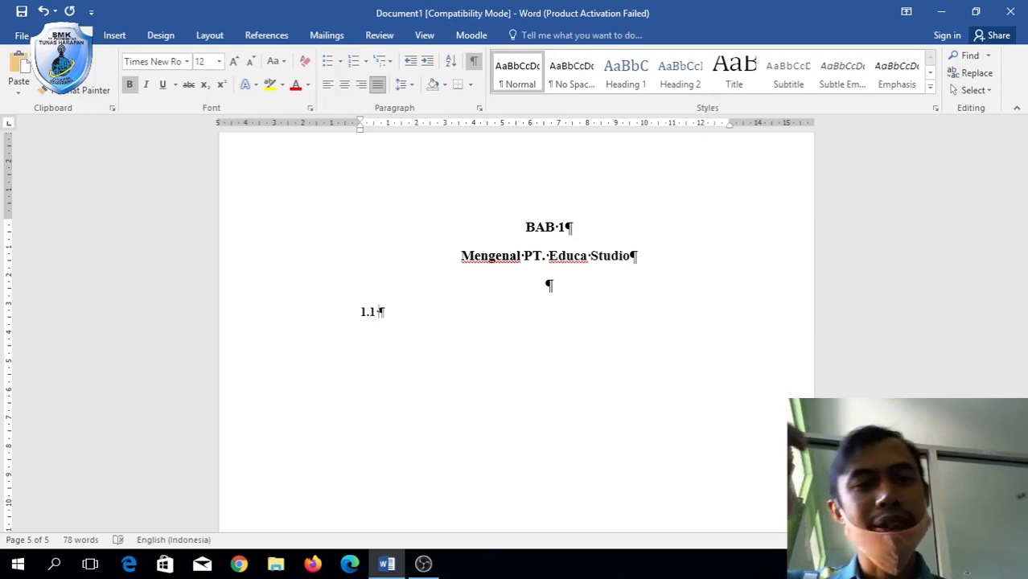
pyautogui.write(' Sejarah')
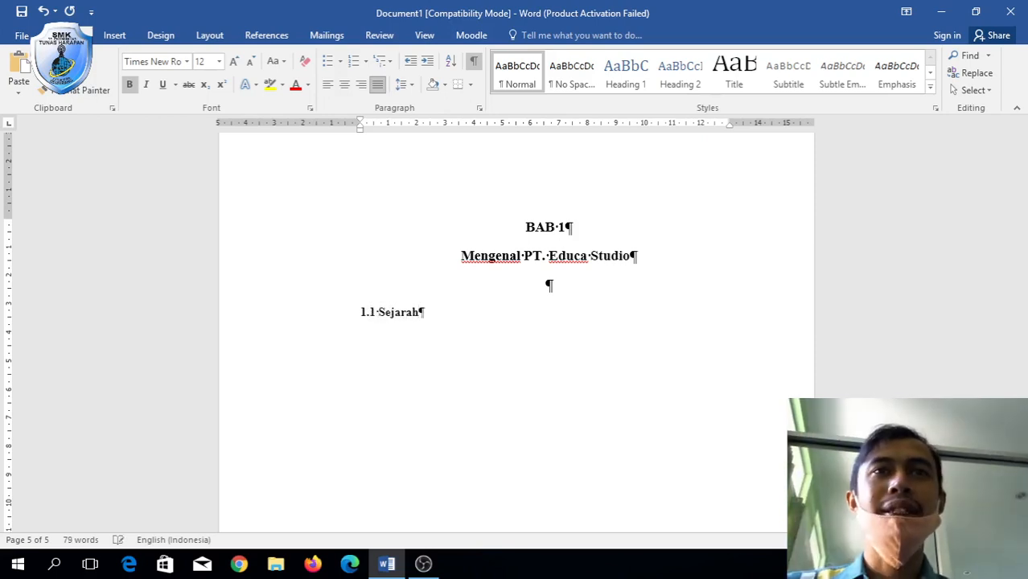
pyautogui.press('Return')
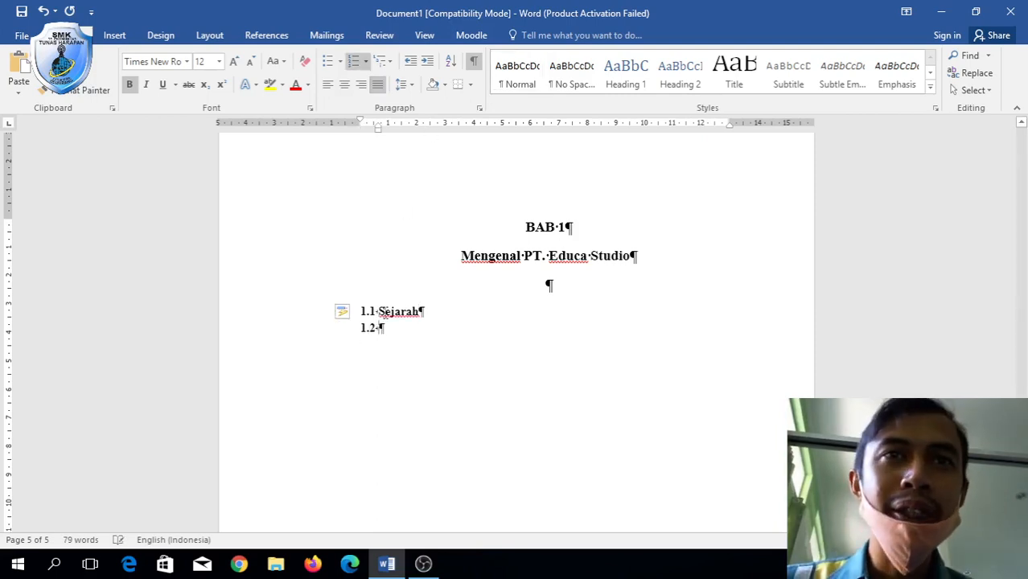
pyautogui.moveTo(396, 309); pyautogui.dragTo(404, 326)
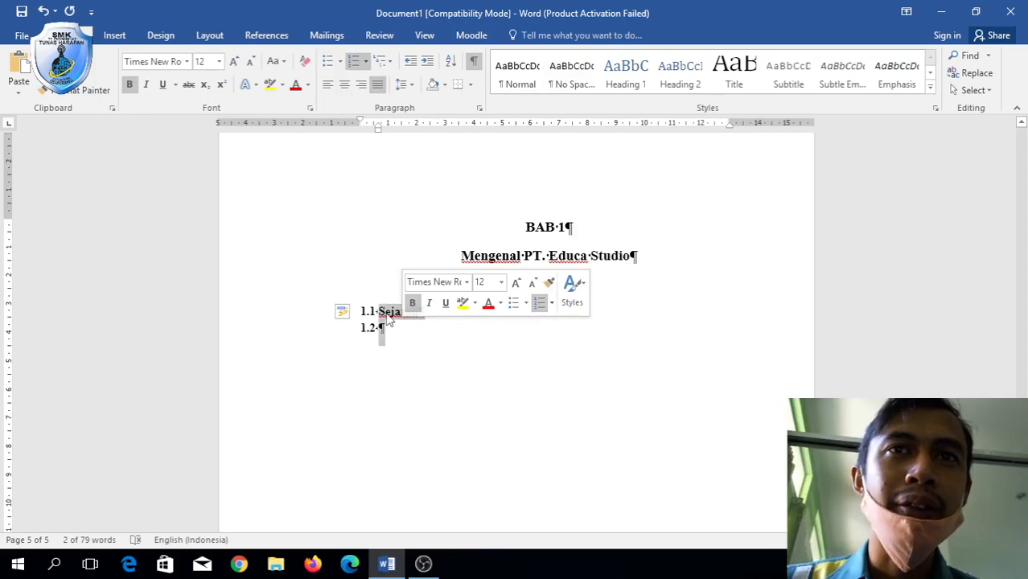
# Give the list paragraphs 1.5 line spacing and 0 pt spacing after.
pyautogui.rightClick(387, 320)
pyautogui.click(455, 209)
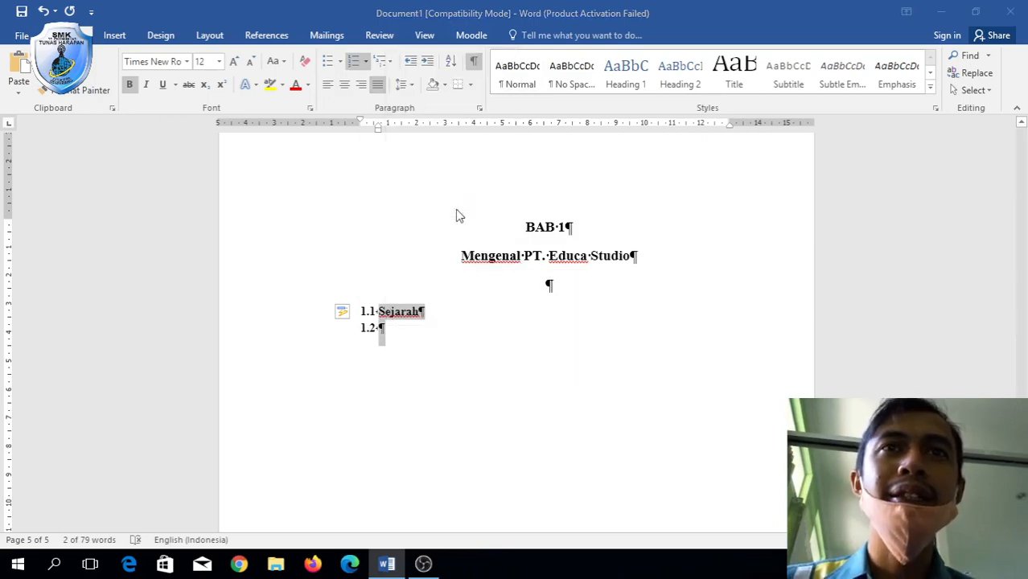
pyautogui.click(598, 360)
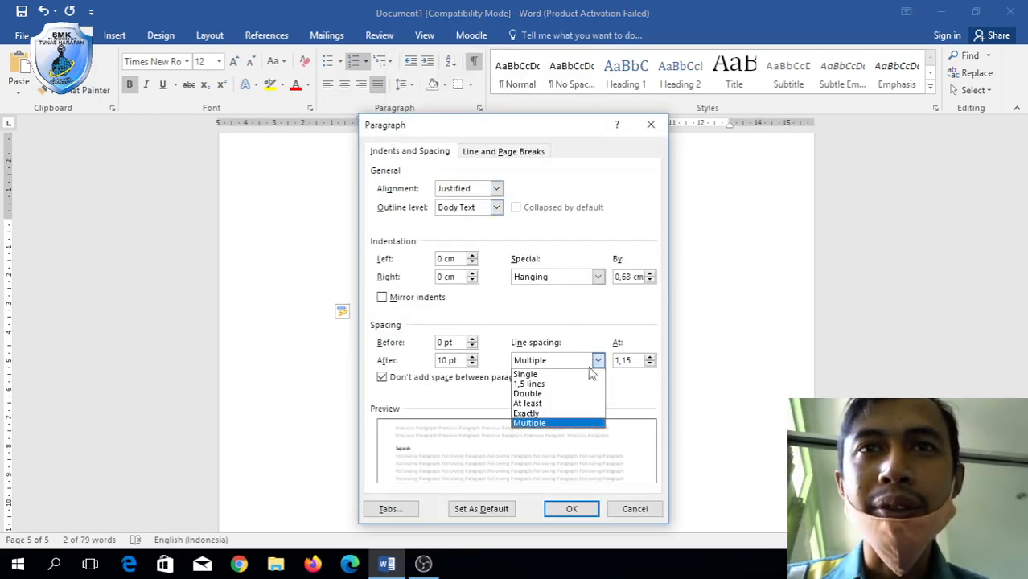
pyautogui.click(578, 386)
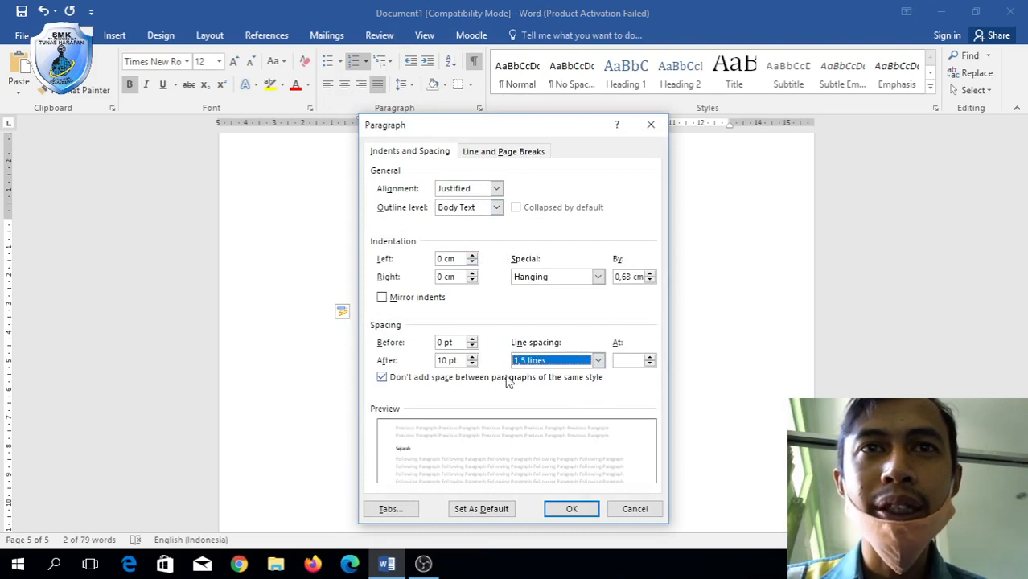
pyautogui.click(447, 361)
pyautogui.press('BackSpace')
pyautogui.press('BackSpace')
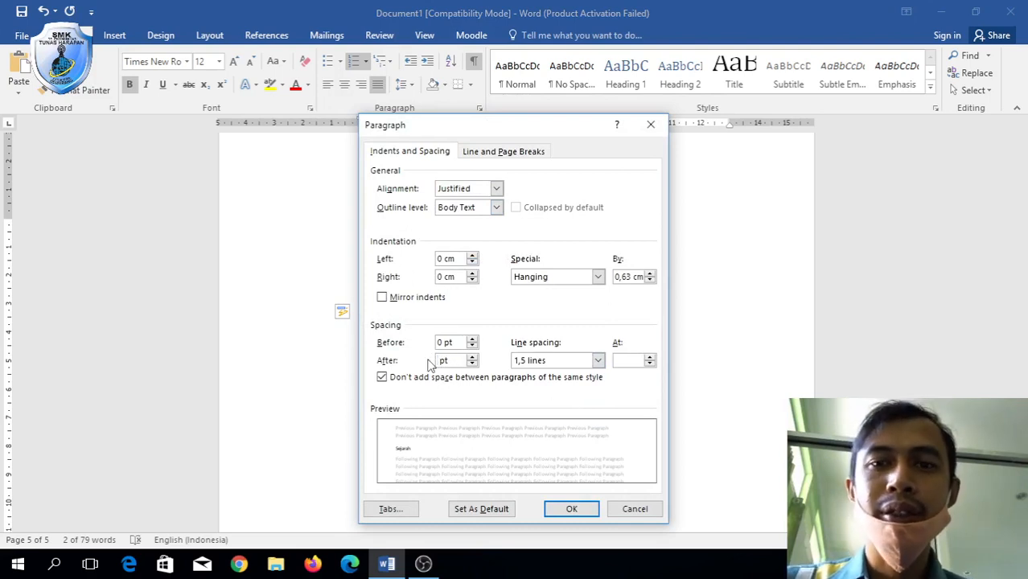
pyautogui.write('0')
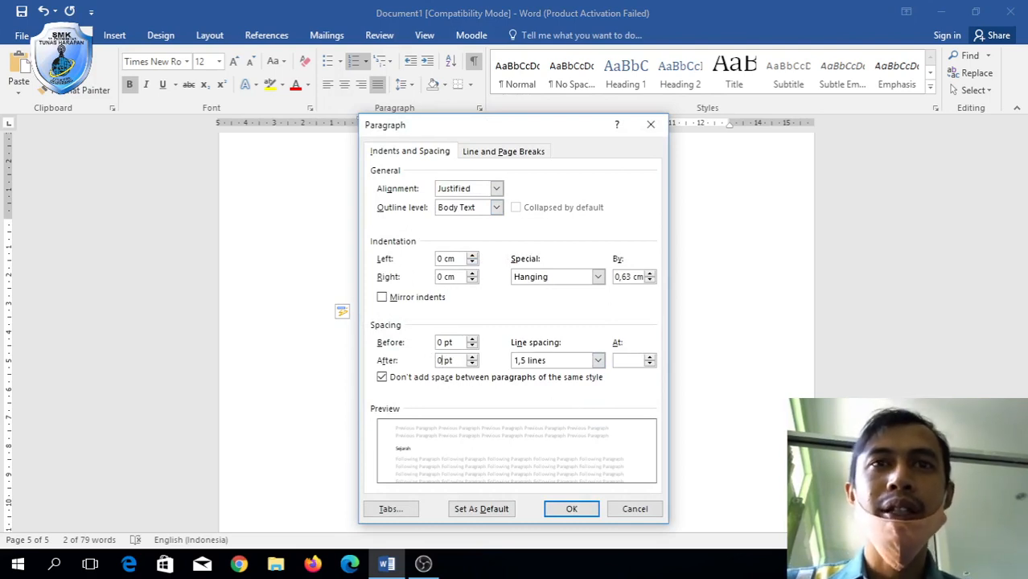
pyautogui.click(571, 509)
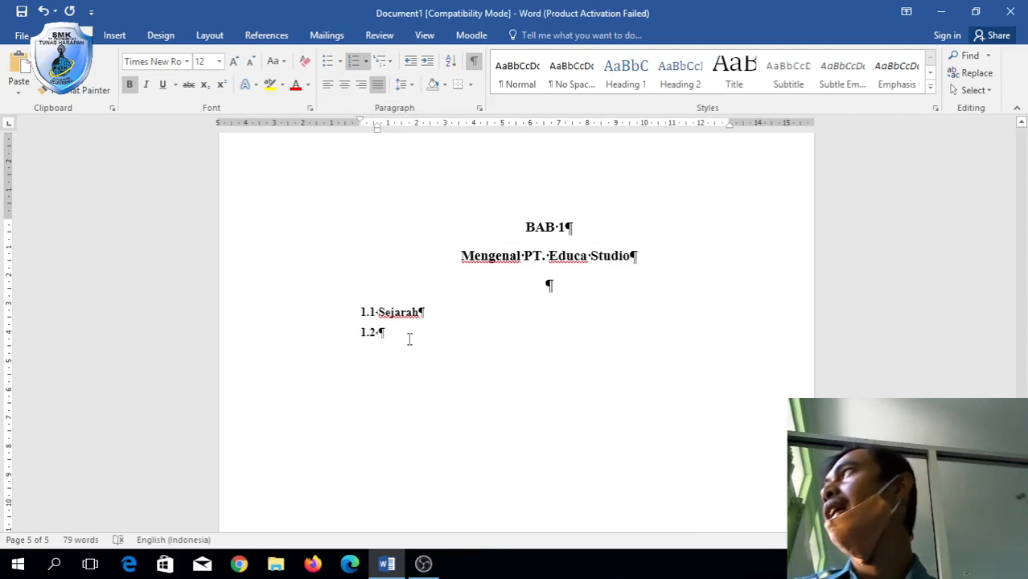
# Name item 1.2 'Struktur Organisasi' and add item 1.3 'Produk Perusahaan'.
pyautogui.write('Stru')
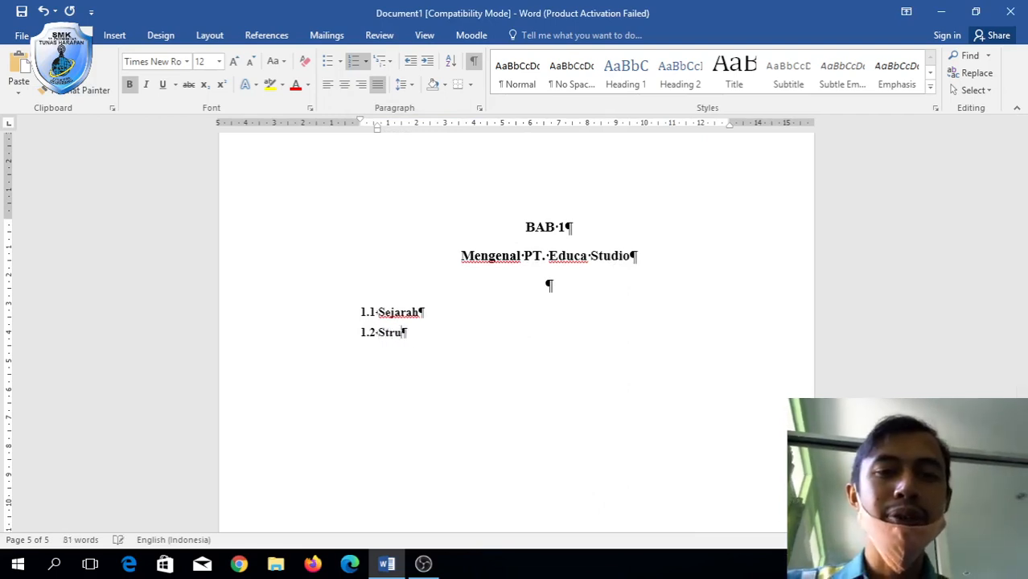
pyautogui.write('ktur Orga')
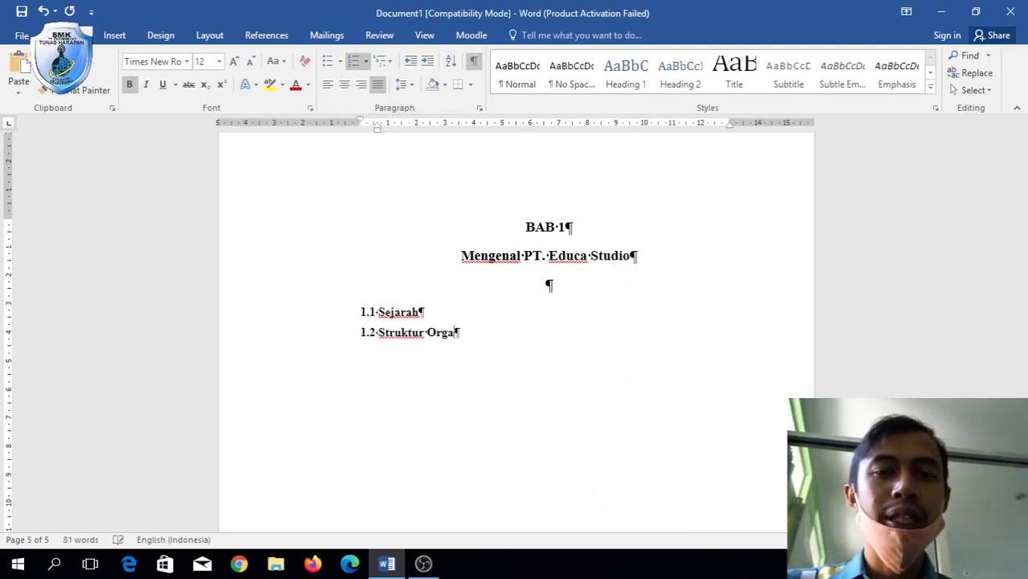
pyautogui.write('nisasi')
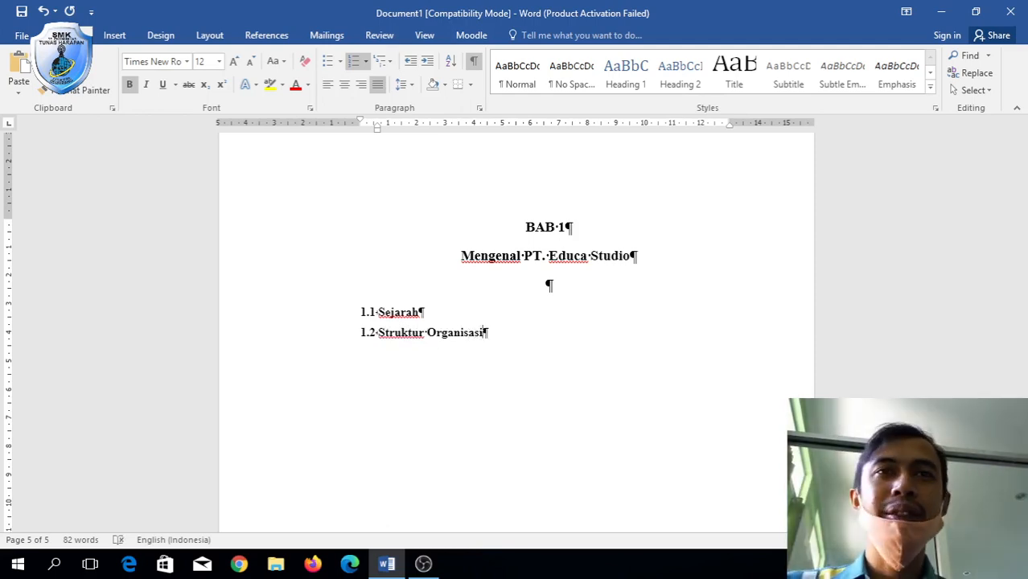
pyautogui.press('Return')
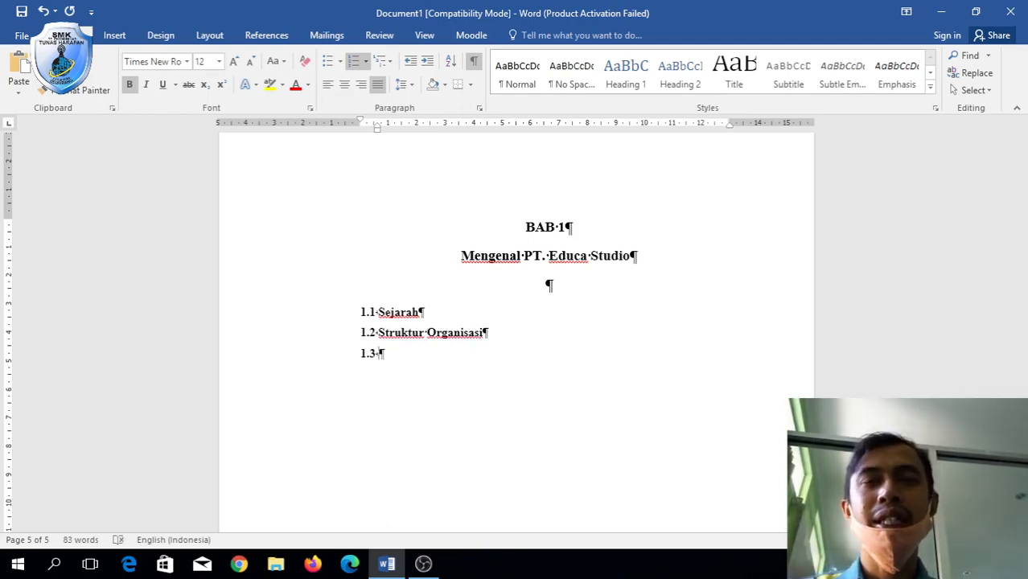
pyautogui.write('Produk P')
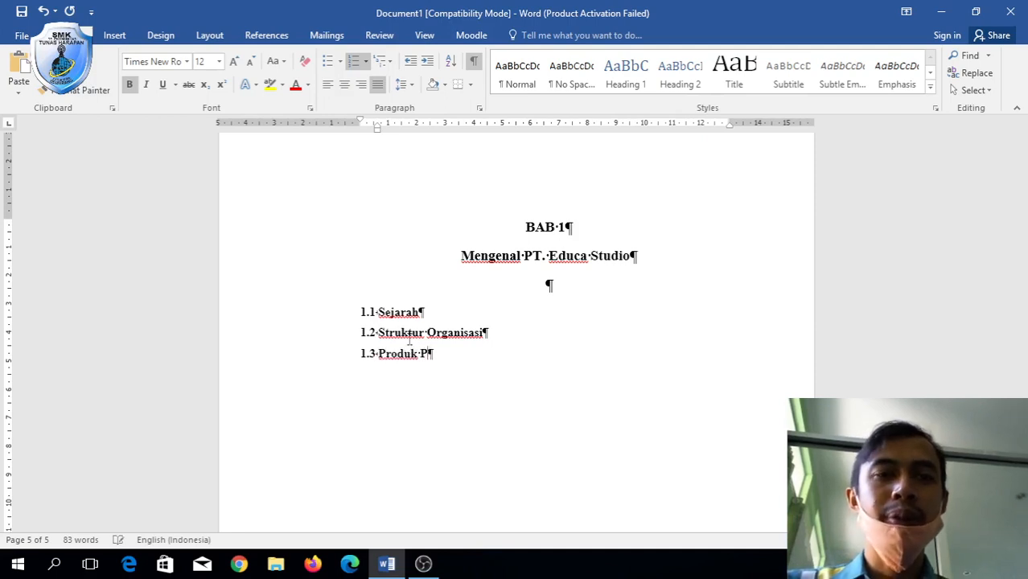
pyautogui.write('erusahaan')
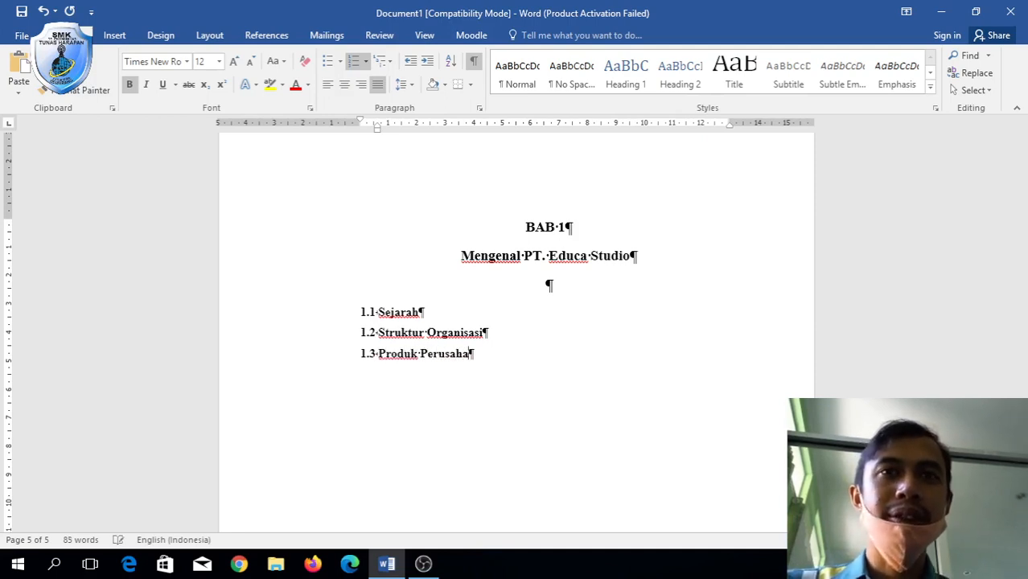
# Add an unnumbered, first-line-indented paragraph under 1.1 Sejarah starting 'PT. educa studio'.
pyautogui.click(429, 312)
pyautogui.press('Return')
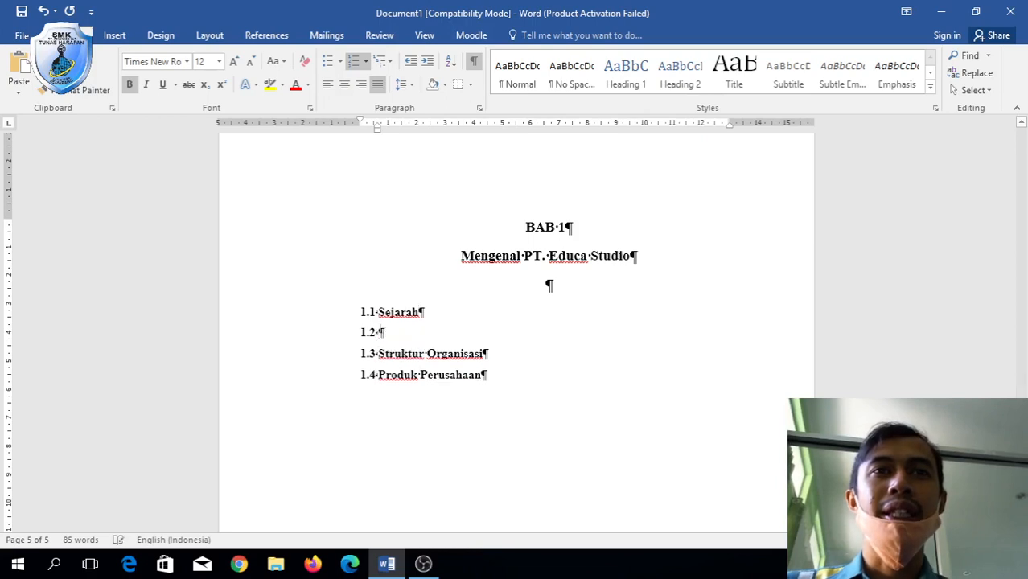
pyautogui.press('BackSpace')
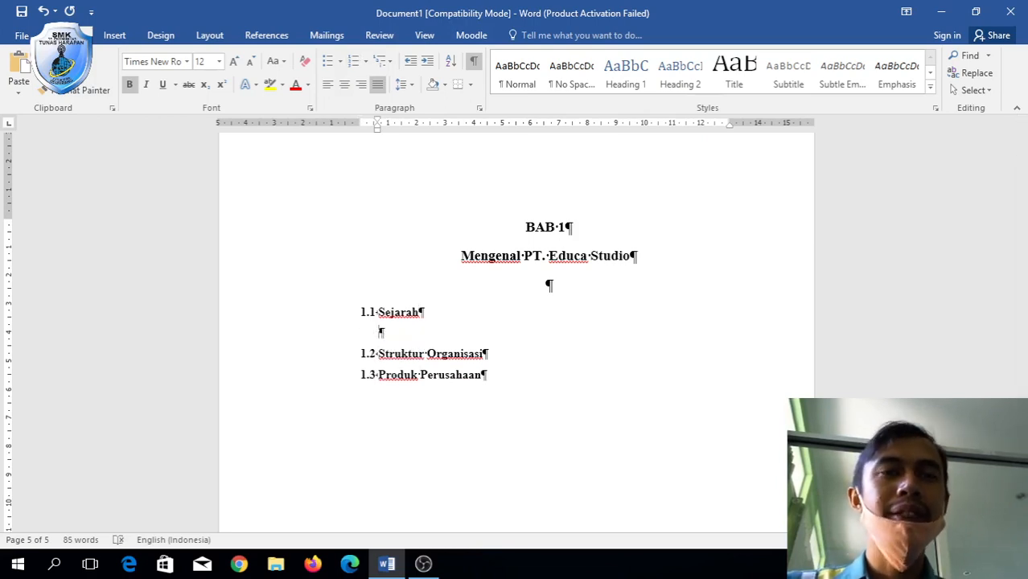
pyautogui.press('Tab')
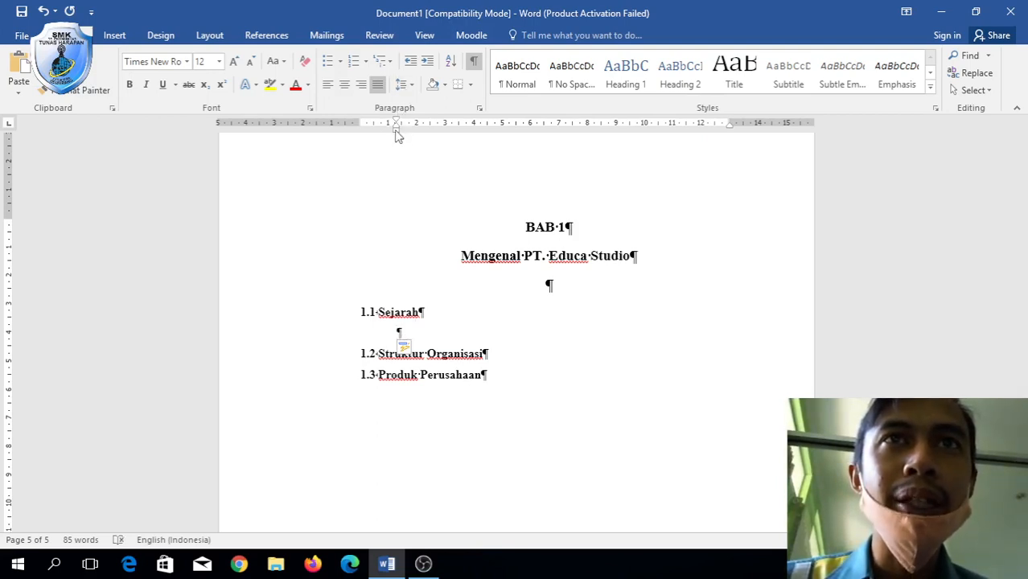
pyautogui.moveTo(395, 136); pyautogui.dragTo(417, 135)
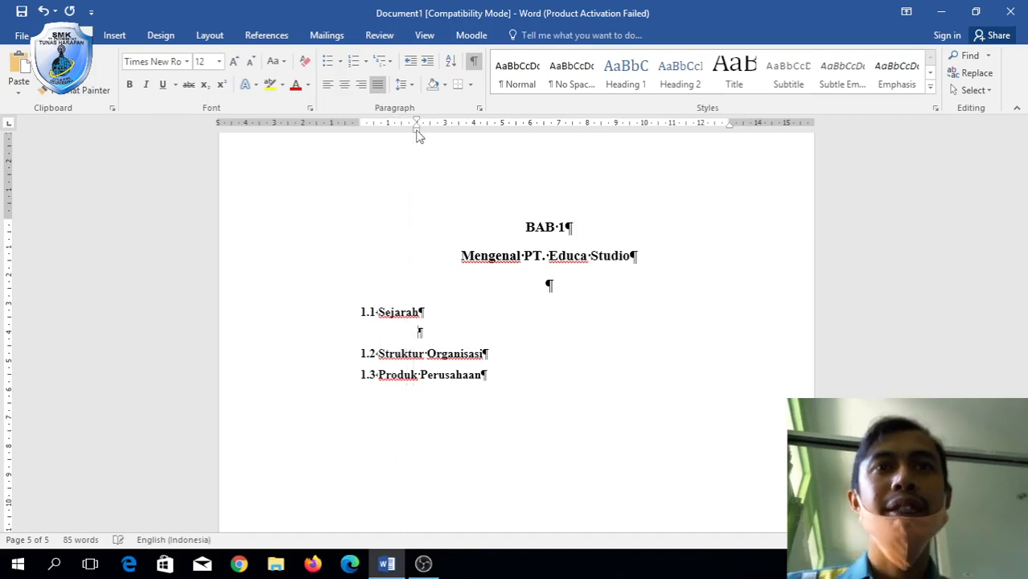
pyautogui.write('PT. ')
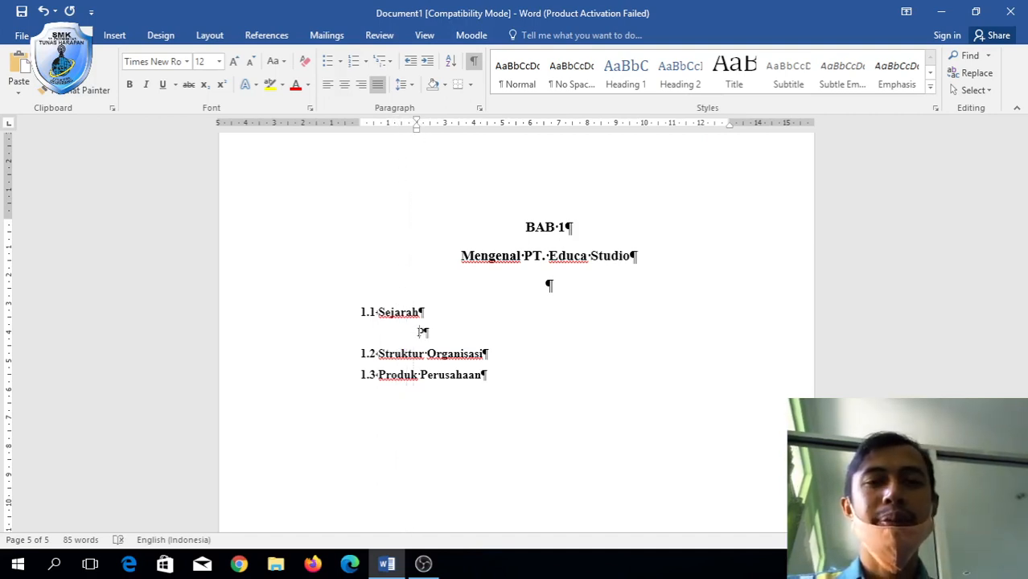
pyautogui.write('educ')
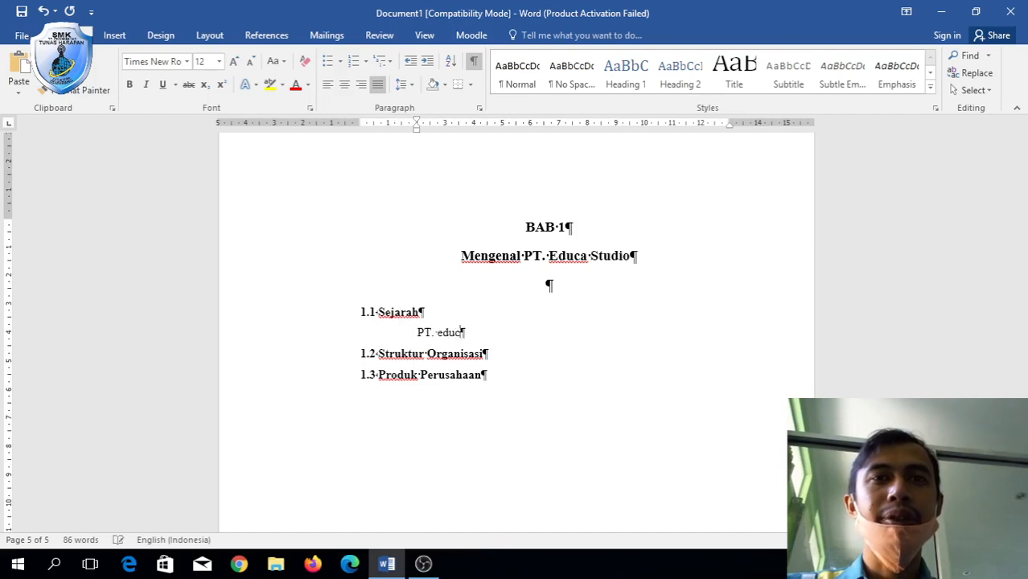
pyautogui.write('a studio')
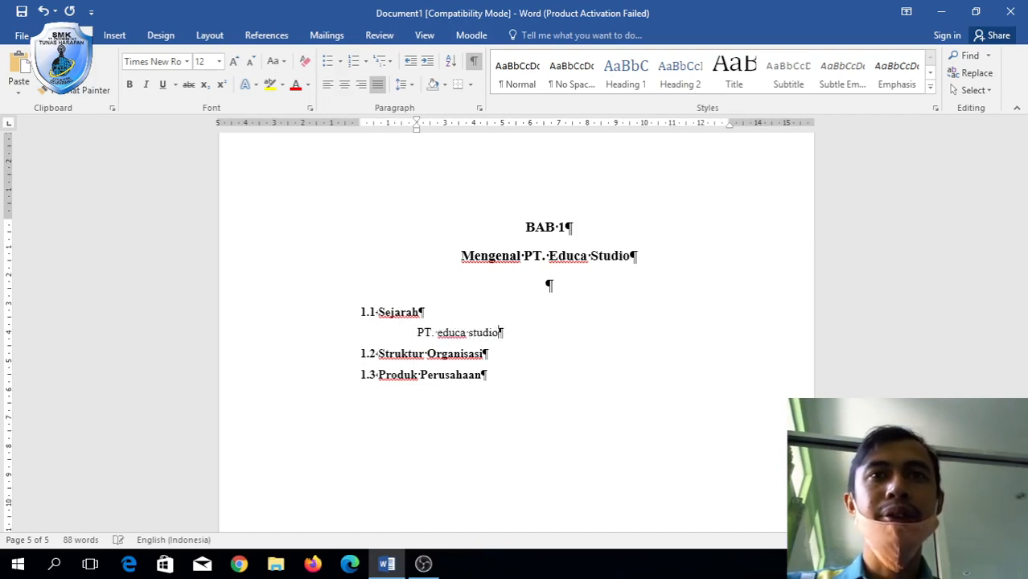
pyautogui.write(' dsjfjdshfjdsf dsjfhdsu fhsduf')
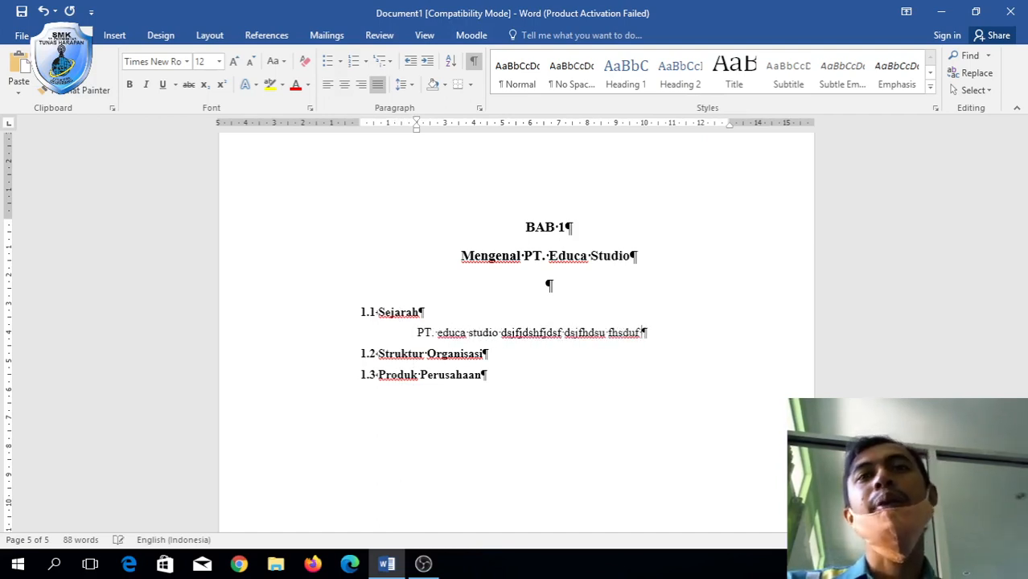
pyautogui.write('  dsf dsjfhjdsfh dsjf dsjf dsjfh dsjfh dsjfh')
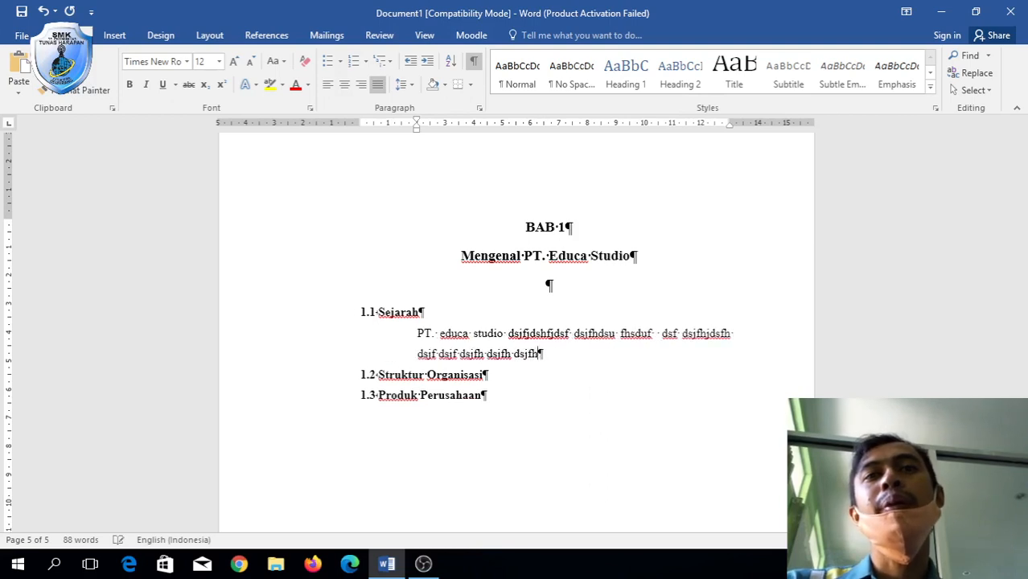
pyautogui.write('dsjf  dsjfhjdshfjdshf jdsf  dsjfhjdshfjds')
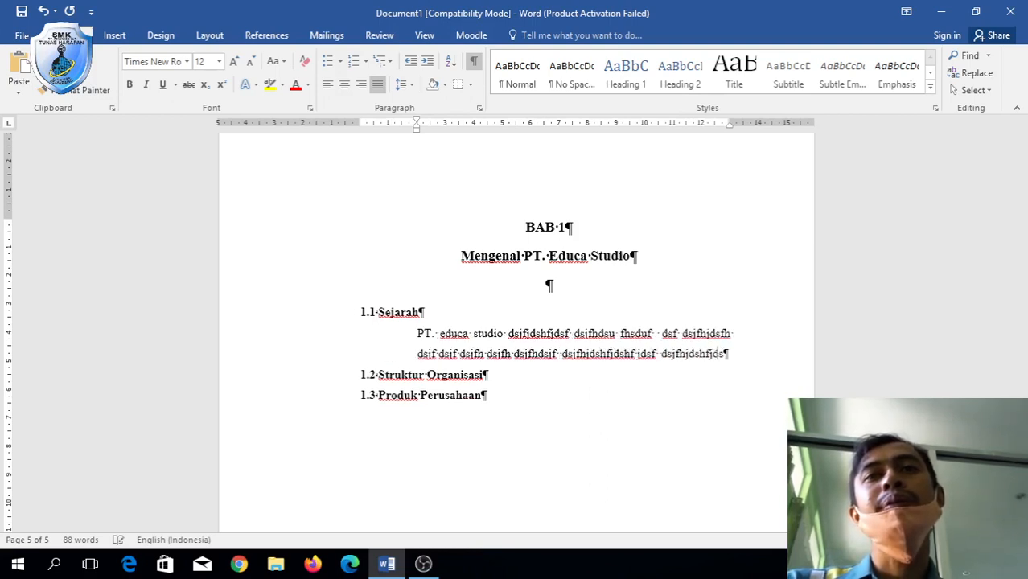
pyautogui.write(' fjdsfdsjfh dsjfhjdshf dsjfh dshfjdshfjds')
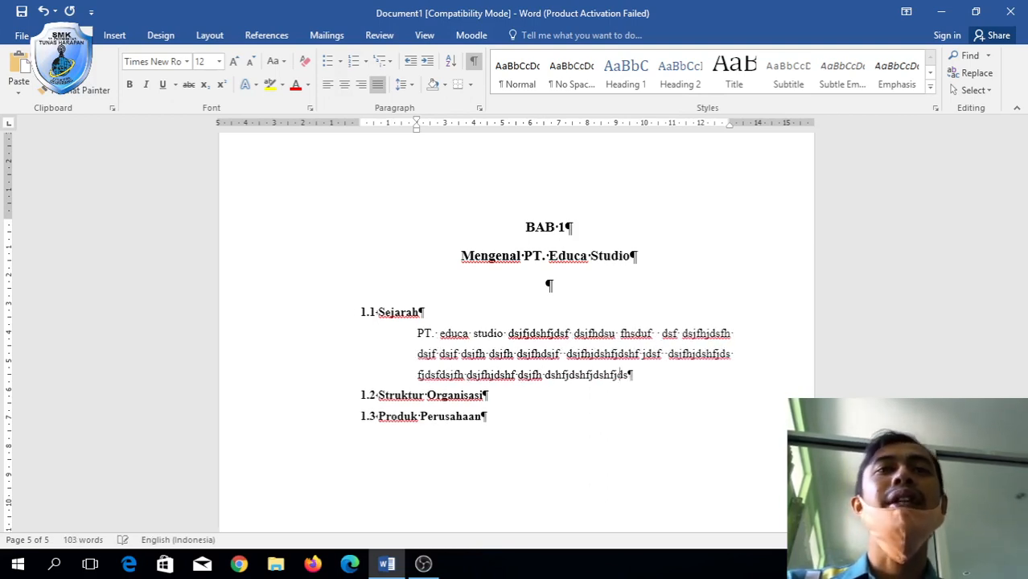
pyautogui.write('hfjdshf sdbh')
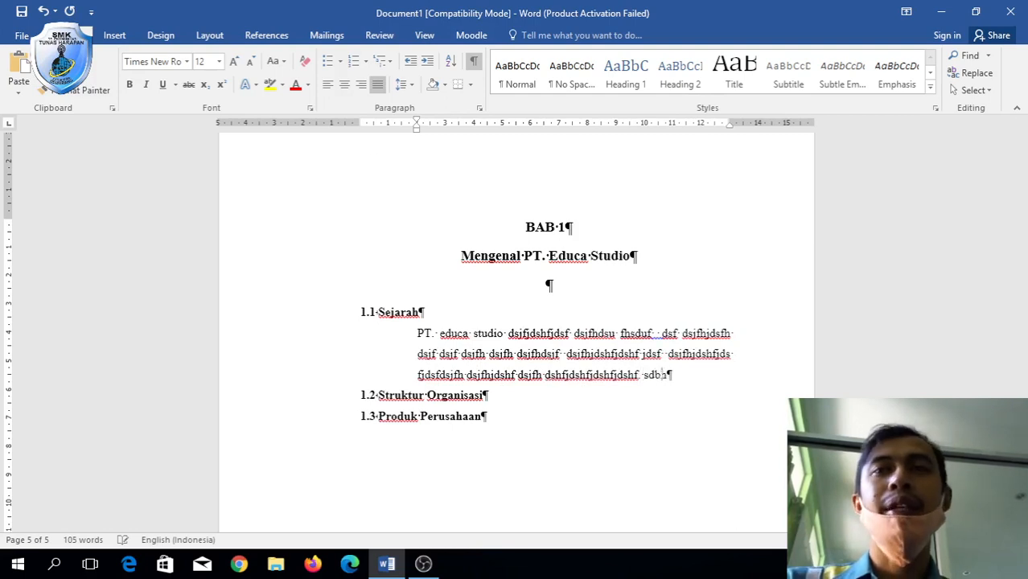
pyautogui.write('asdhsadhsahd dh sajdasdh asjd ahsdj')
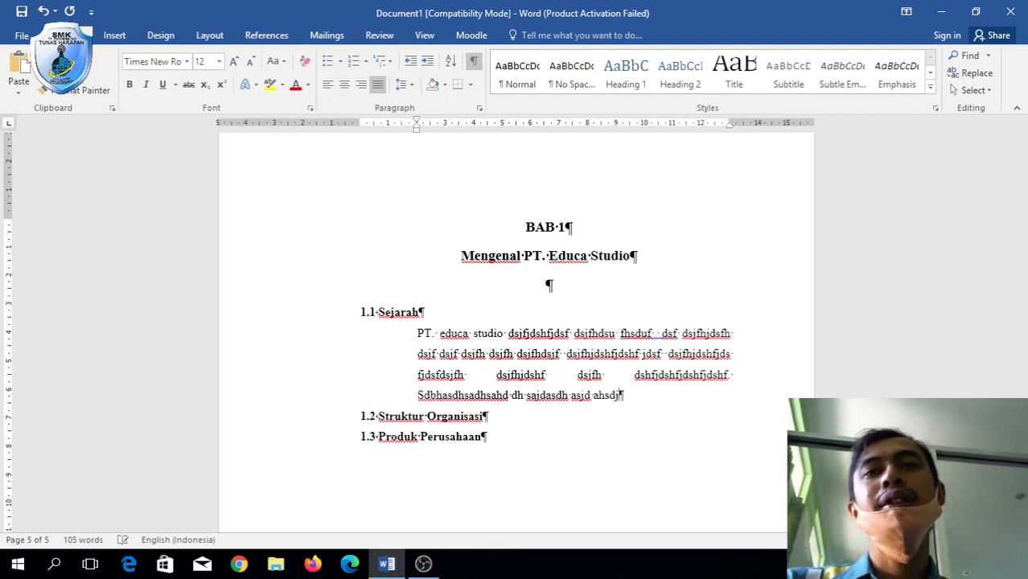
pyautogui.write('ashdjasdhjasajdasjhsajd dh sjdhf df.')
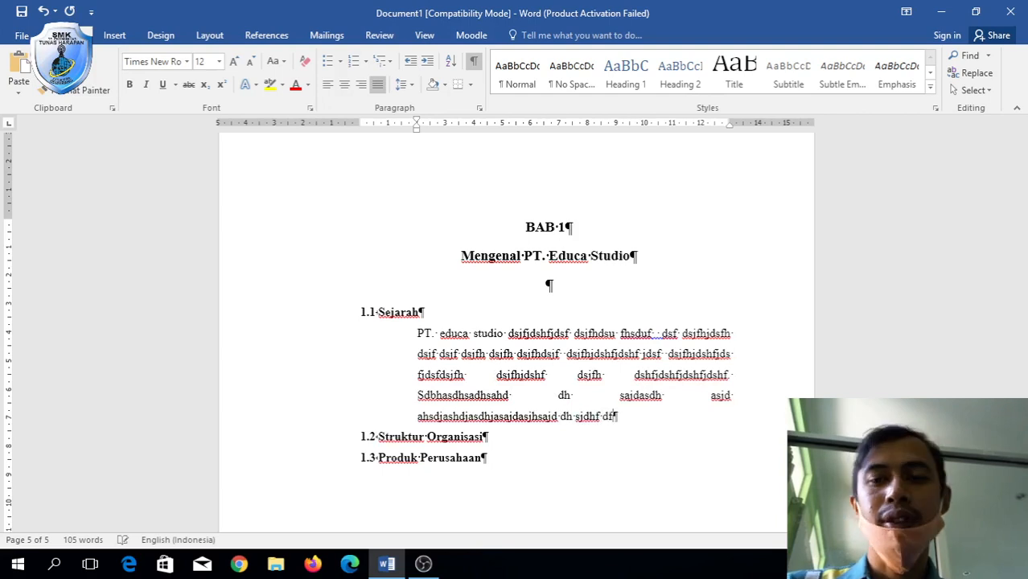
# Reset the Sejarah paragraph's indent so it aligns under the heading with an indented first line.
pyautogui.click(421, 339)
pyautogui.press('BackSpace')
pyautogui.press('Tab')
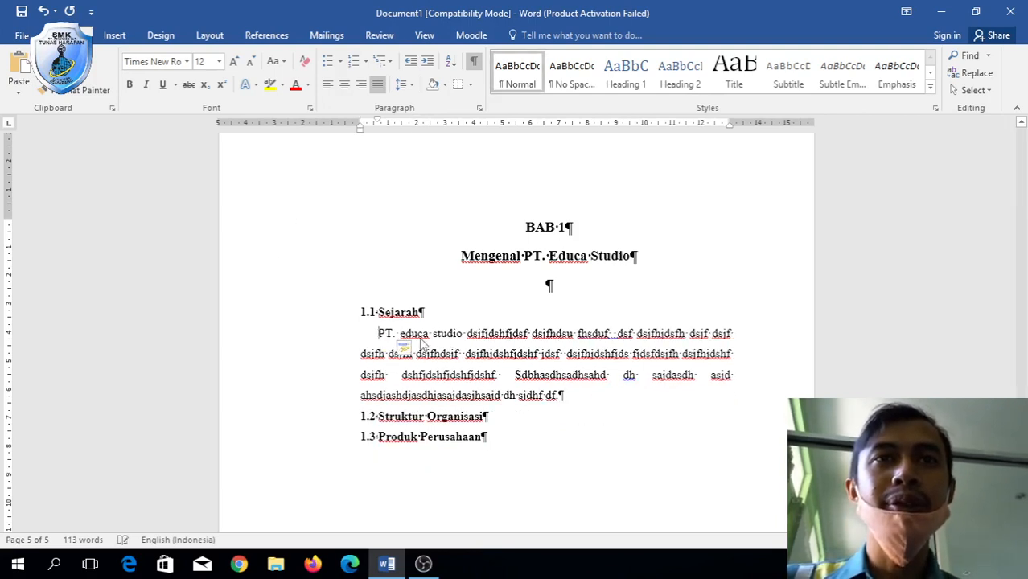
pyautogui.press('Tab')
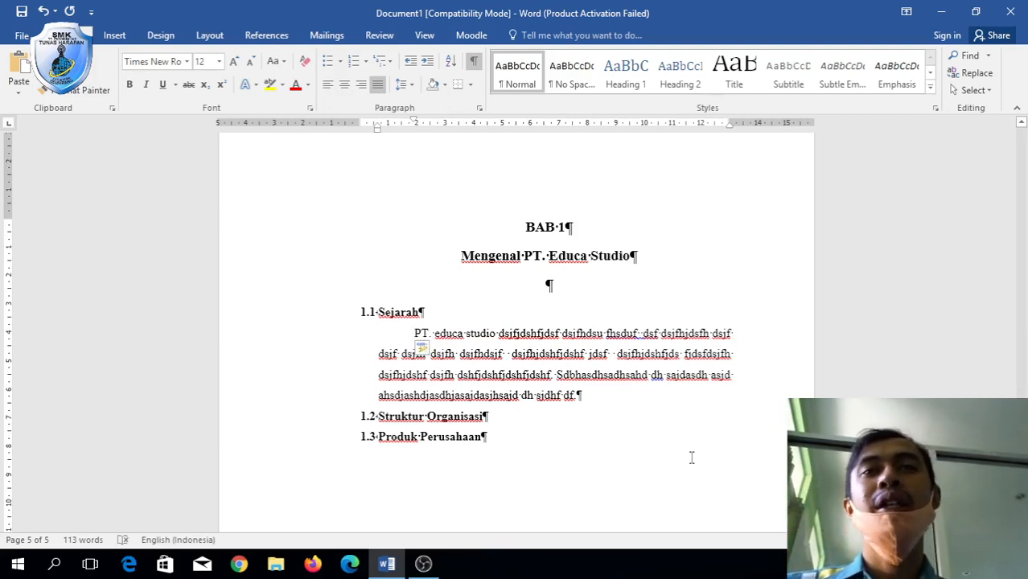
pyautogui.click(519, 415)
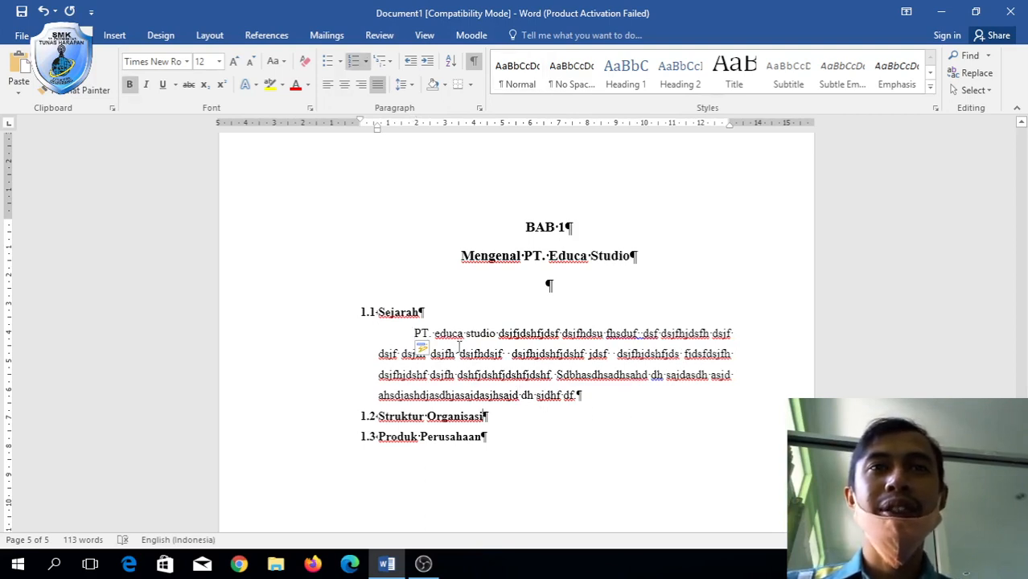
pyautogui.click(621, 398)
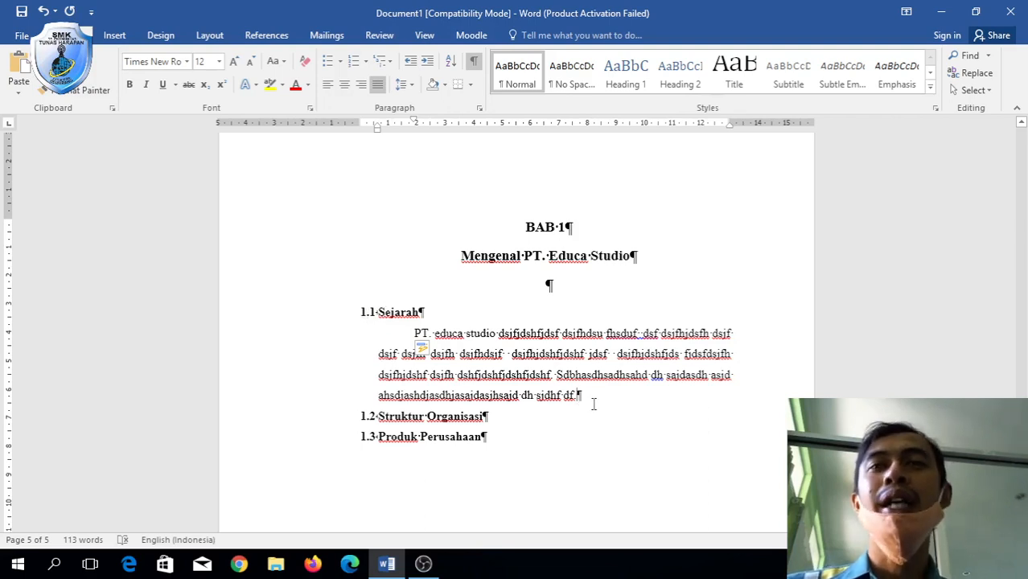
# Add lettered items 'a. Dfhdfh' and 'b. ddksfjdsfh', plus a blank line after the Sejarah paragraph.
pyautogui.press('Return')
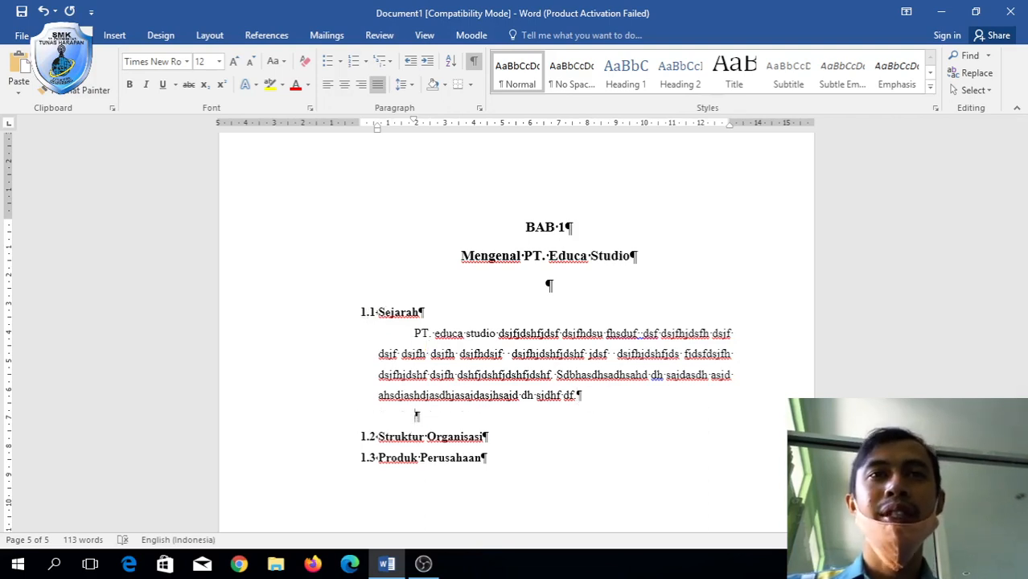
pyautogui.write('a. ')
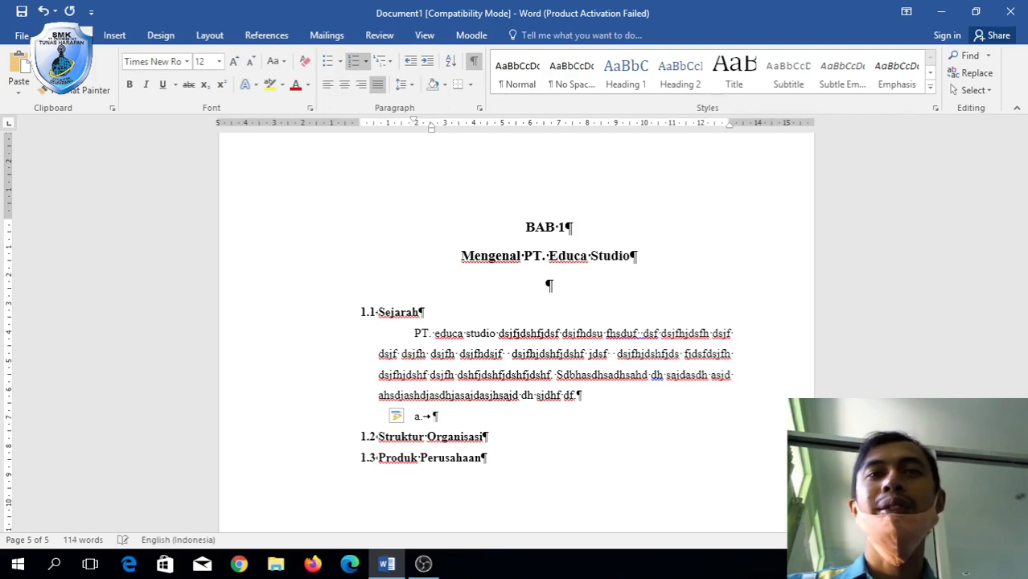
pyautogui.write('Dfhdfh')
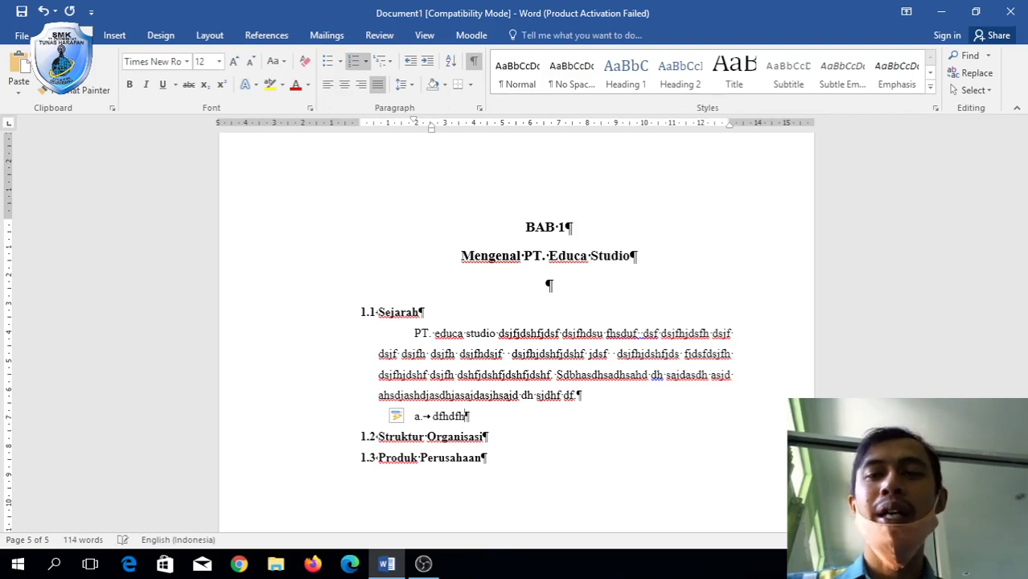
pyautogui.press('Return')
pyautogui.write('ddksfjdsfh')
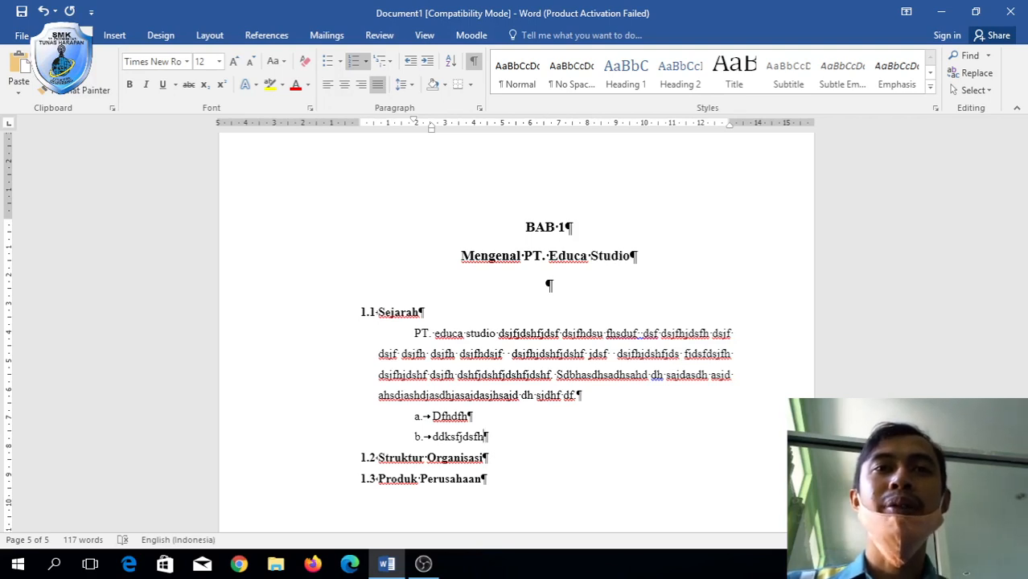
pyautogui.click(626, 389)
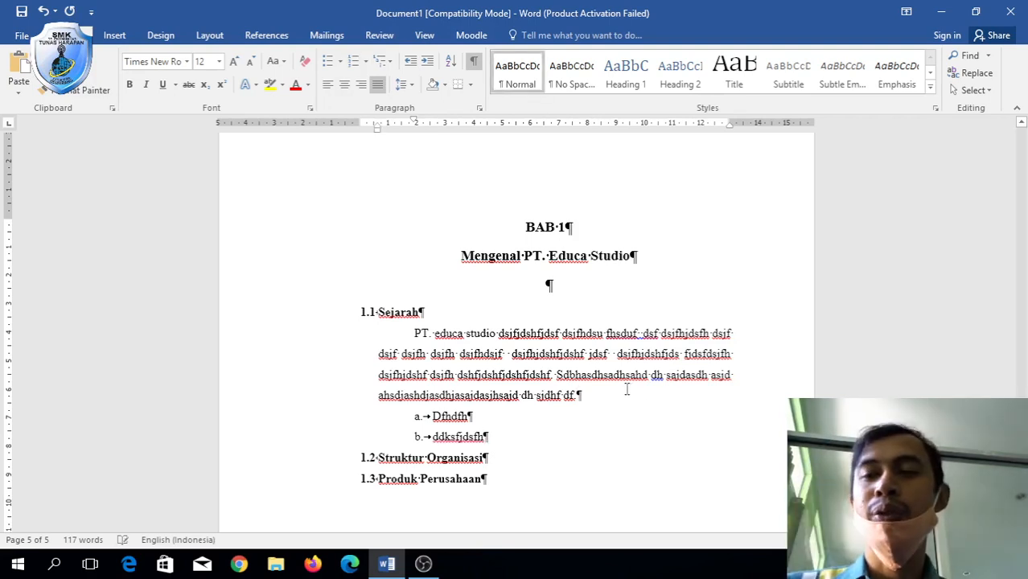
pyautogui.press('Return')
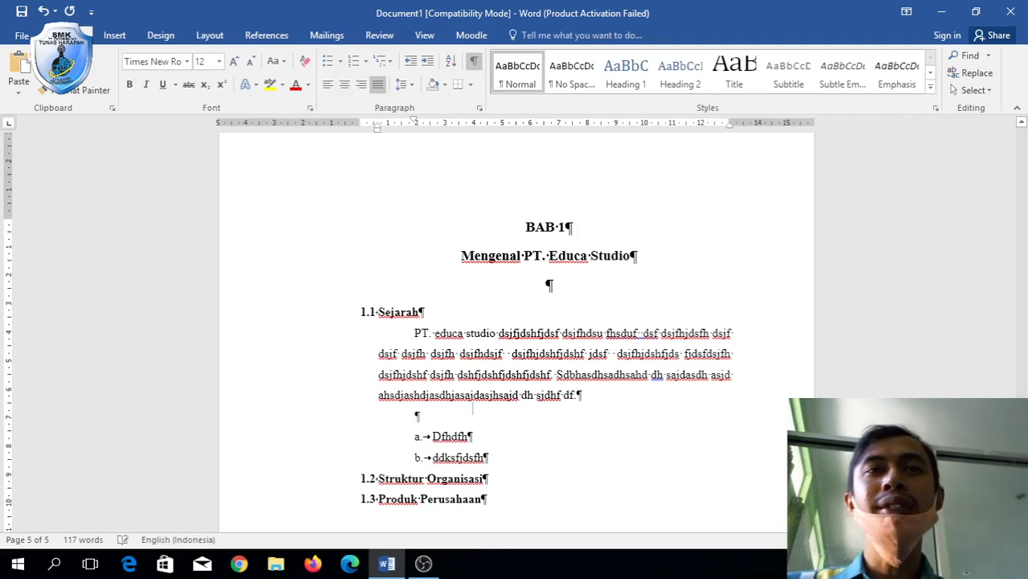
# Type trial sub-points '1.1.1 hsdghsgdha' and 'shadhasgdhasgd' below the Sejarah paragraph.
pyautogui.press('BackSpace')
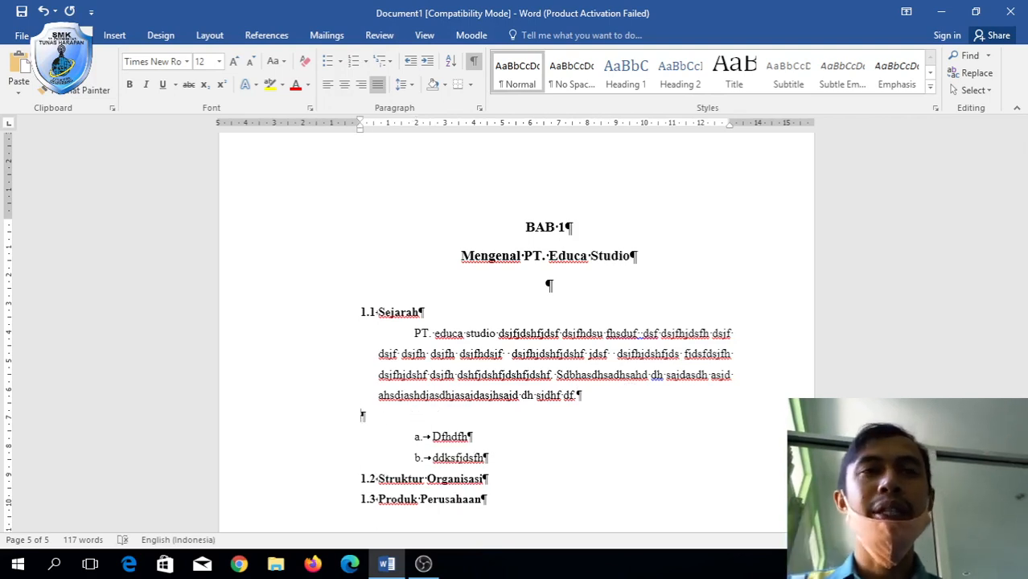
pyautogui.write('1.1.1')
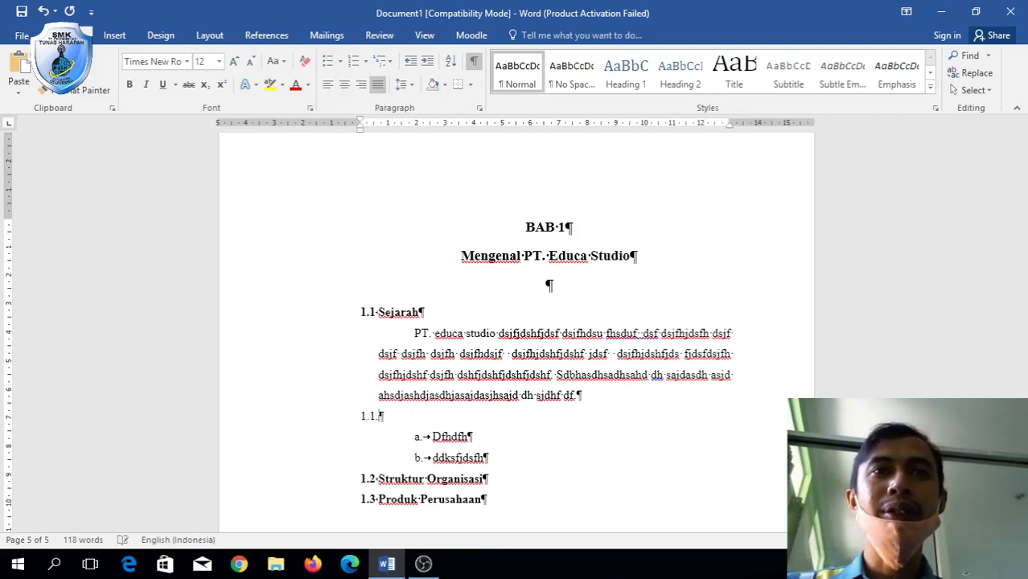
pyautogui.write(' hsdghsgdha')
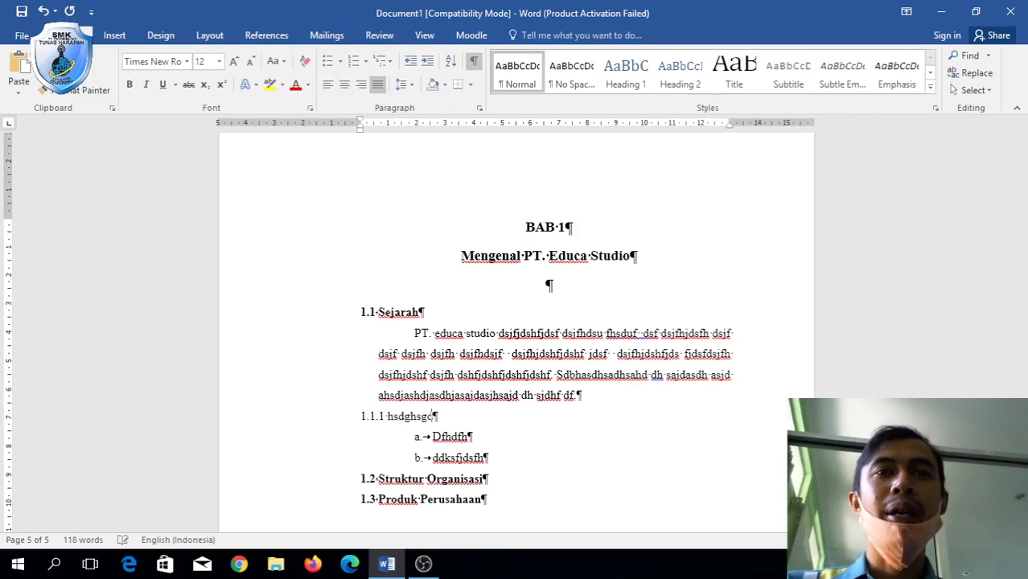
pyautogui.press('Return')
pyautogui.write('shadhasgdhasgd')
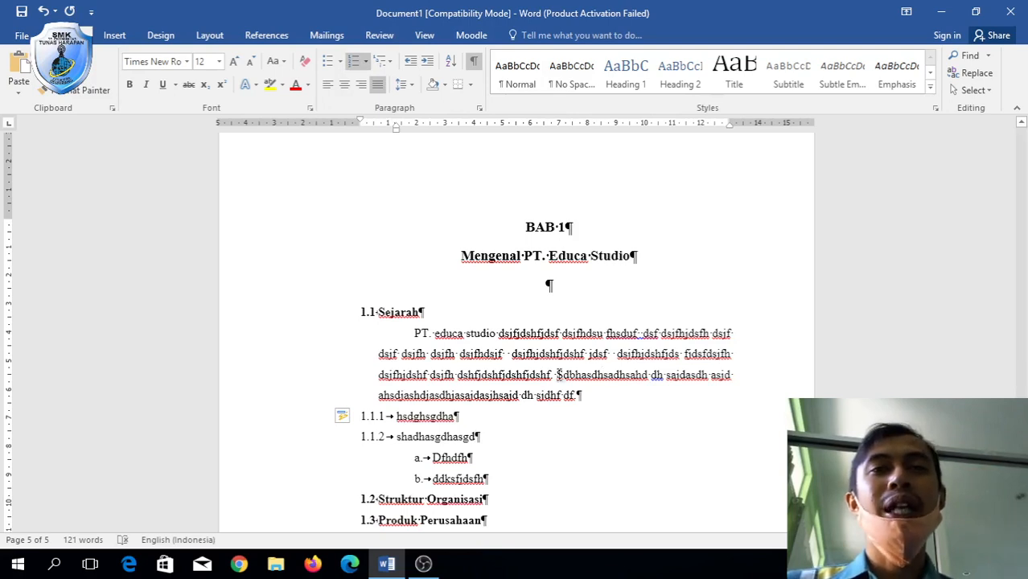
# Undo the trial sub-points and the extra blank line.
pyautogui.click(372, 415)
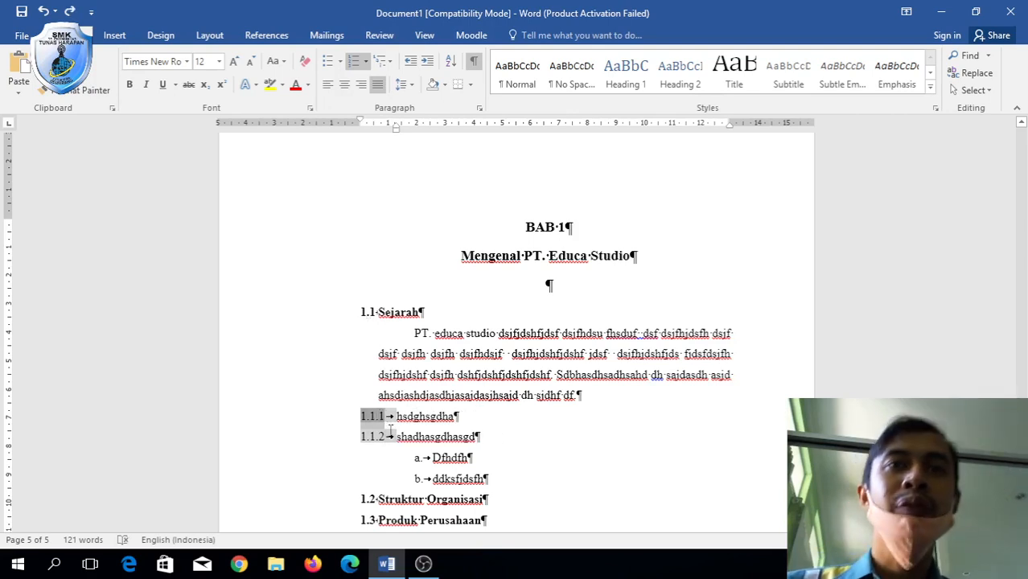
pyautogui.click(359, 415)
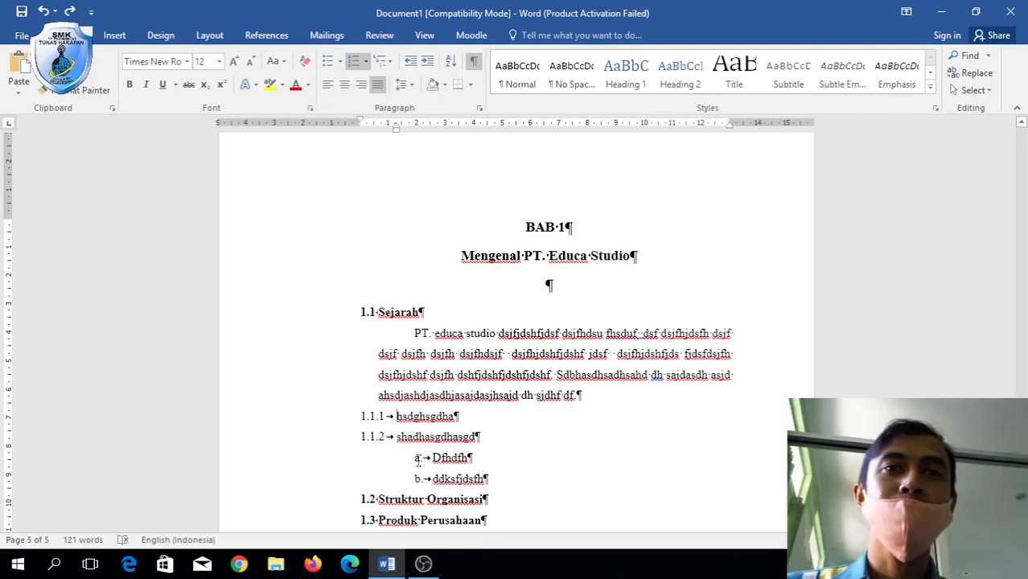
pyautogui.hotkey('ctrl', 'z')
pyautogui.hotkey('ctrl', 'z')
pyautogui.hotkey('ctrl', 'z')
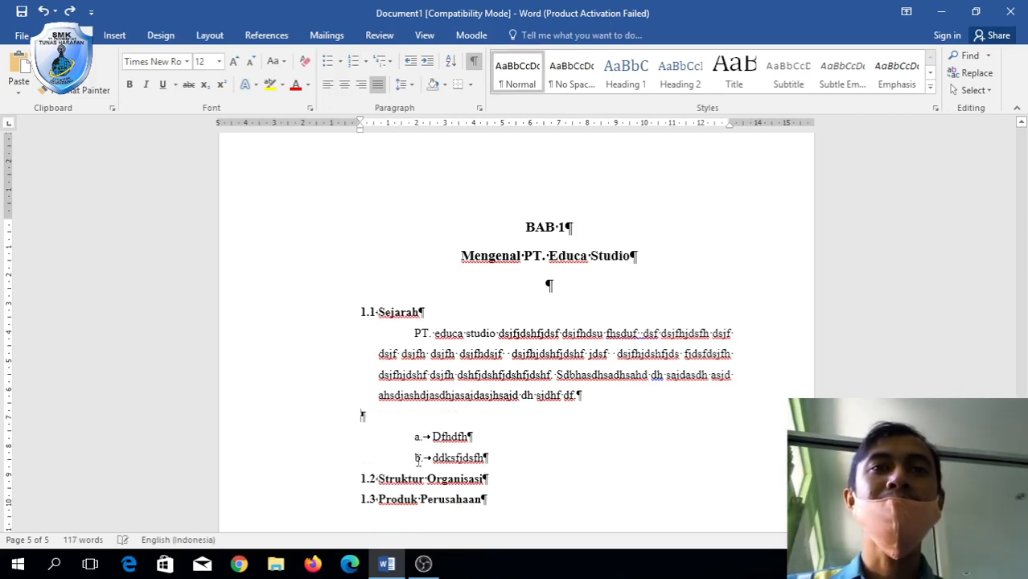
pyautogui.hotkey('ctrl', 'z')
pyautogui.hotkey('ctrl', 'z')
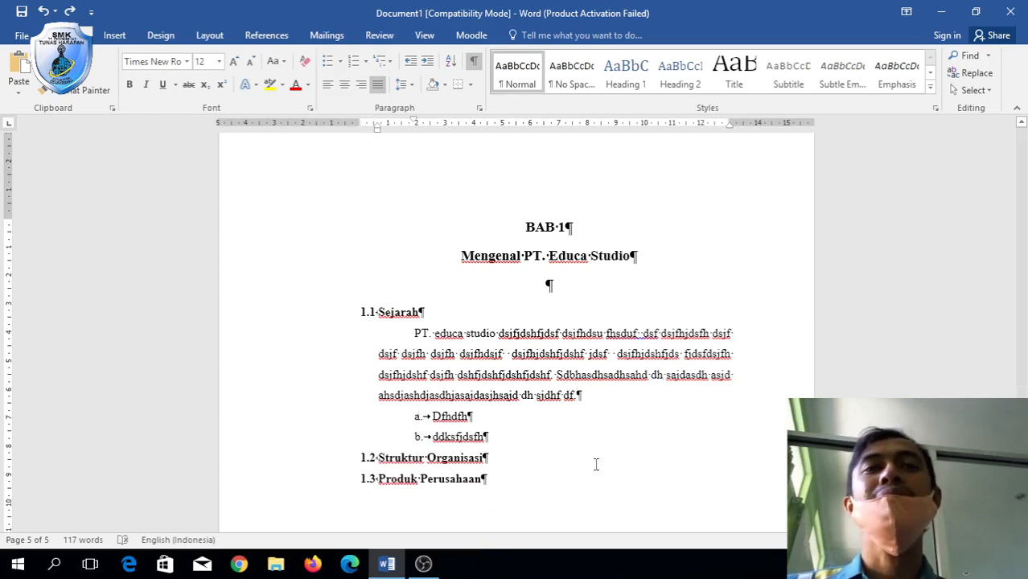
# Paste a copy of the 'PT. educa studio' paragraph on a new line under 1.2.
pyautogui.tripleClick(570, 466)
pyautogui.click(407, 334)
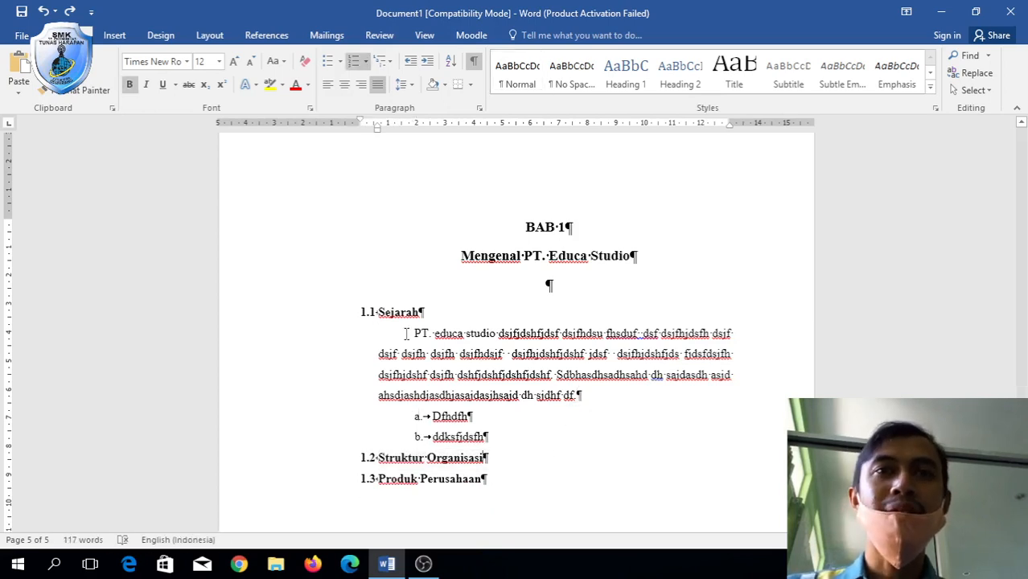
pyautogui.moveTo(407, 333); pyautogui.dragTo(662, 394)
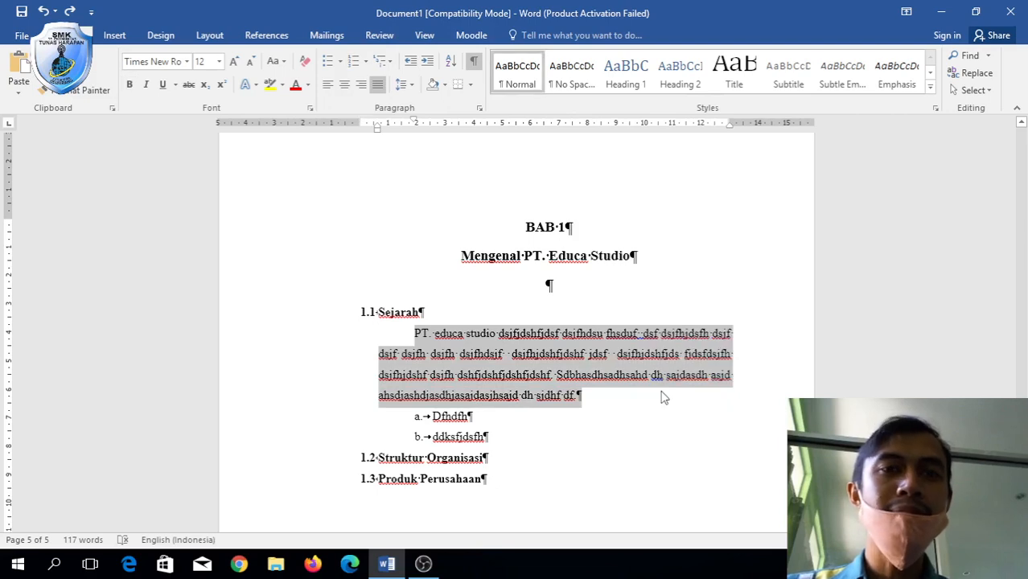
pyautogui.click(559, 457)
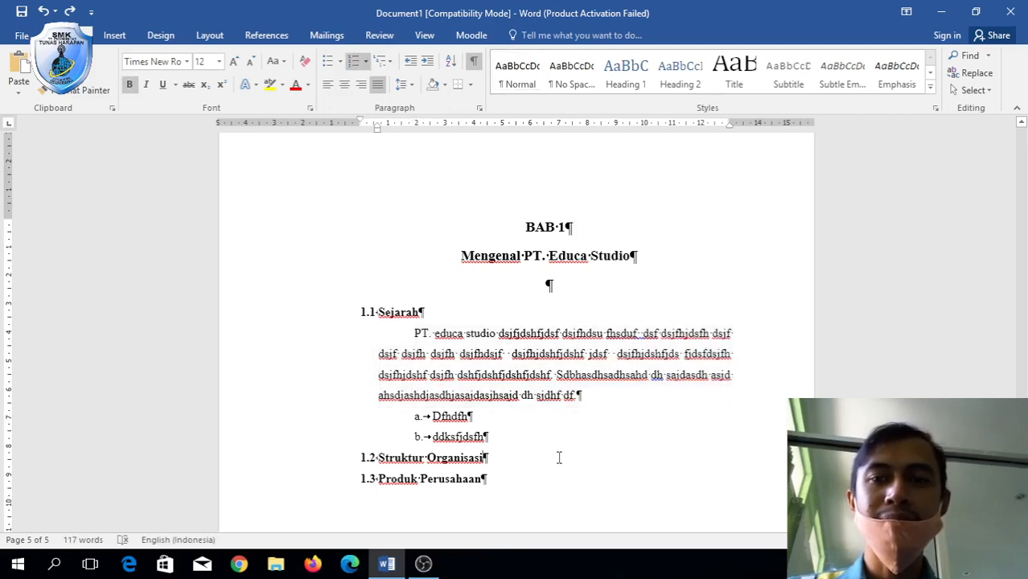
pyautogui.press('Return')
pyautogui.press('BackSpace')
pyautogui.write('PT. educa studio dsjfjdshfjdsf dsjfhdsu fhsduf dsf dsjfhjdsfh dsjf dsjf dsjfh dsjfh dsjfhdsjf dsjfhjdshfjdshf jdsf dsjfhjdshfjds fjdsfdsjfh dsjfhjdshf dsjfh dshfjdshfjdshfjdshf Sdbhasdhsadhsahd dh sajdasdh asjd ahsdjashdjasdhjasajdasjhsajd dh sjdhf df')
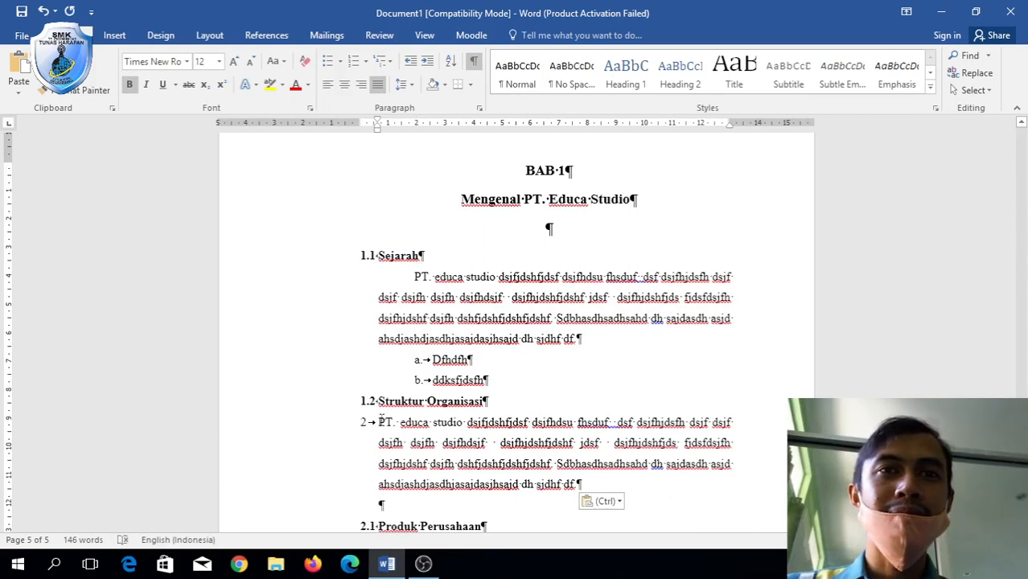
# Remove the leftover '2' numbering from the pasted paragraph.
pyautogui.click(381, 422)
pyautogui.press('BackSpace')
pyautogui.press('Tab')
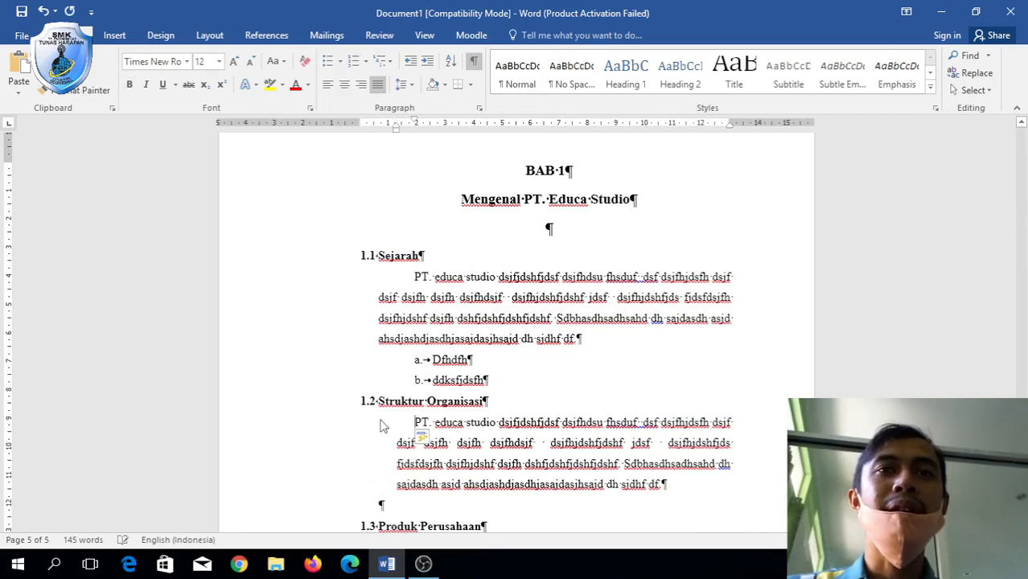
pyautogui.hotkey('ctrl', 'z')
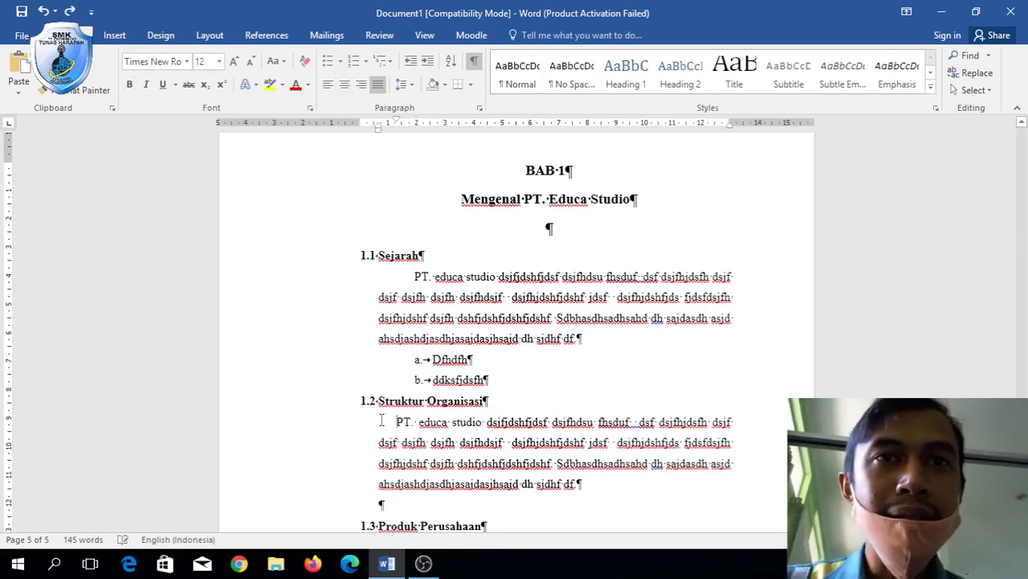
# Apply the 1.1 paragraph's formatting to the pasted paragraph with Format Painter, then add an empty line.
pyautogui.click(428, 296)
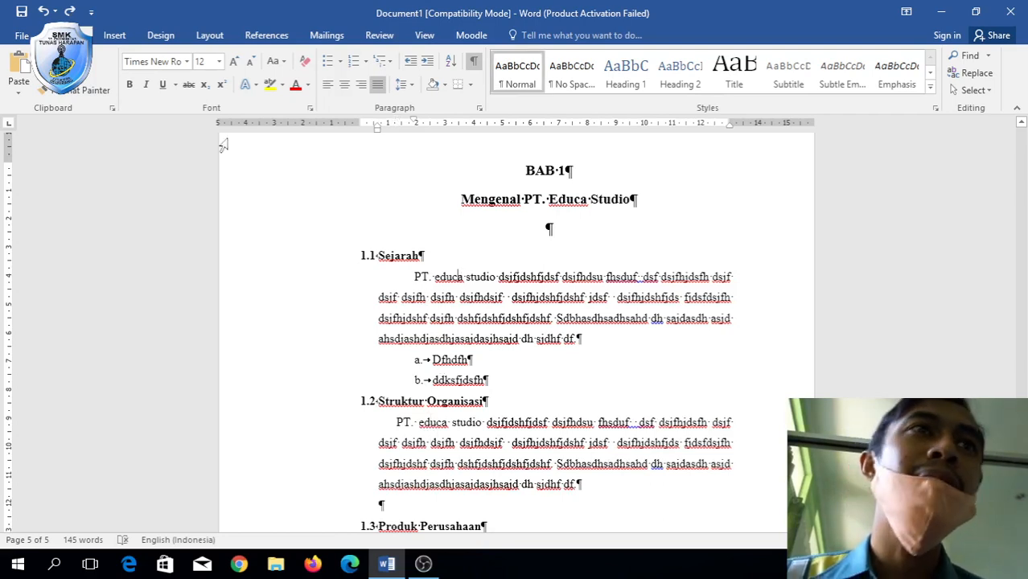
pyautogui.click(74, 90)
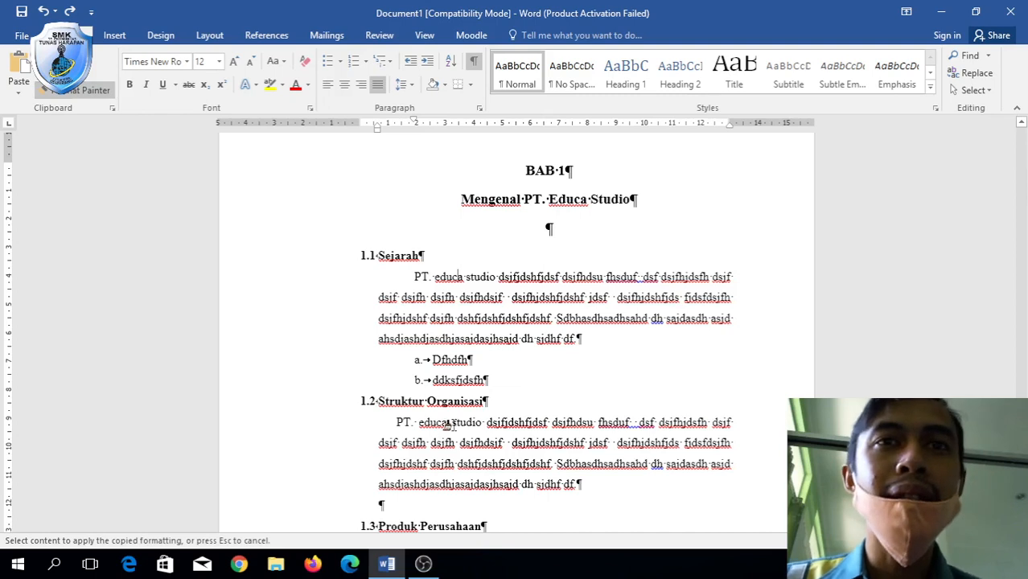
pyautogui.click(445, 425)
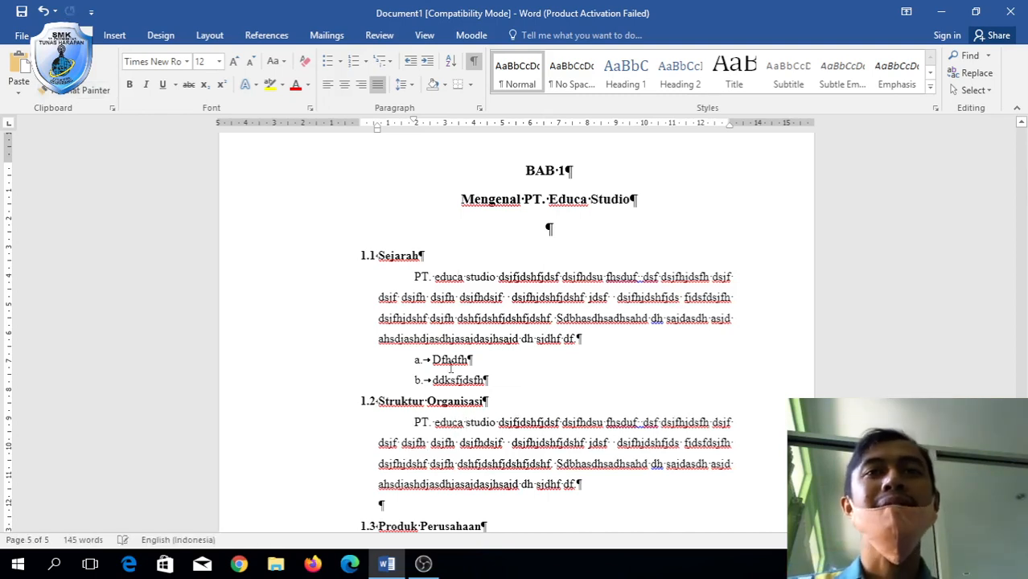
pyautogui.press('Return')
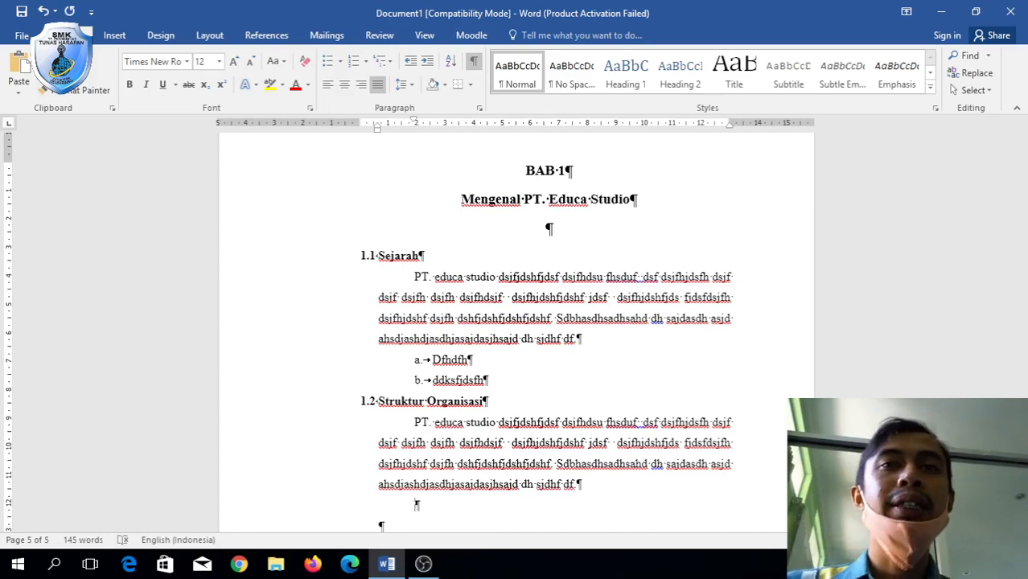
# Replace the first-line indent on the empty line under the 1.2 paragraph with a tab.
pyautogui.scroll(-3, 417, 504)
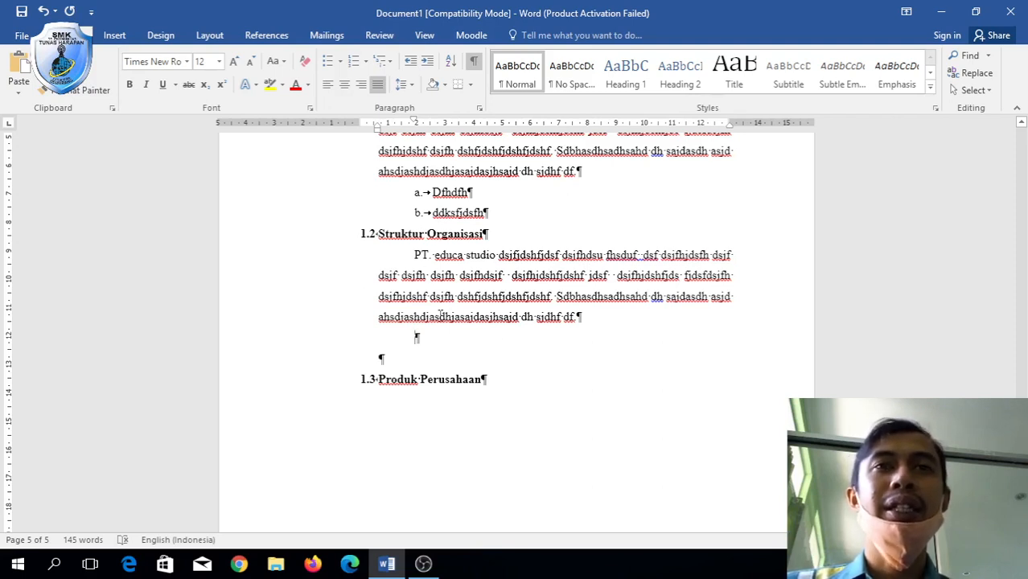
pyautogui.press('BackSpace')
pyautogui.press('Tab')
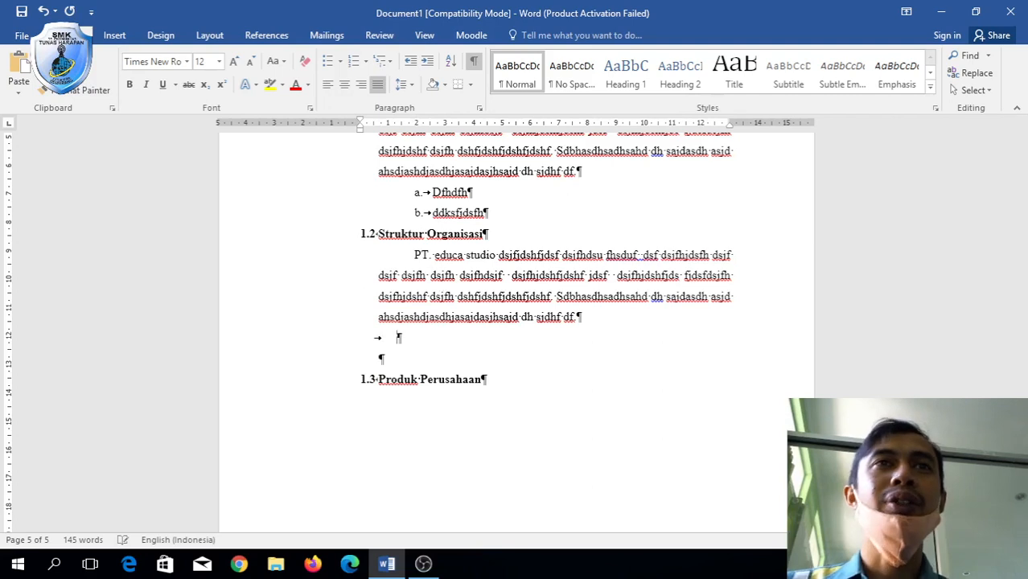
pyautogui.click(120, 35)
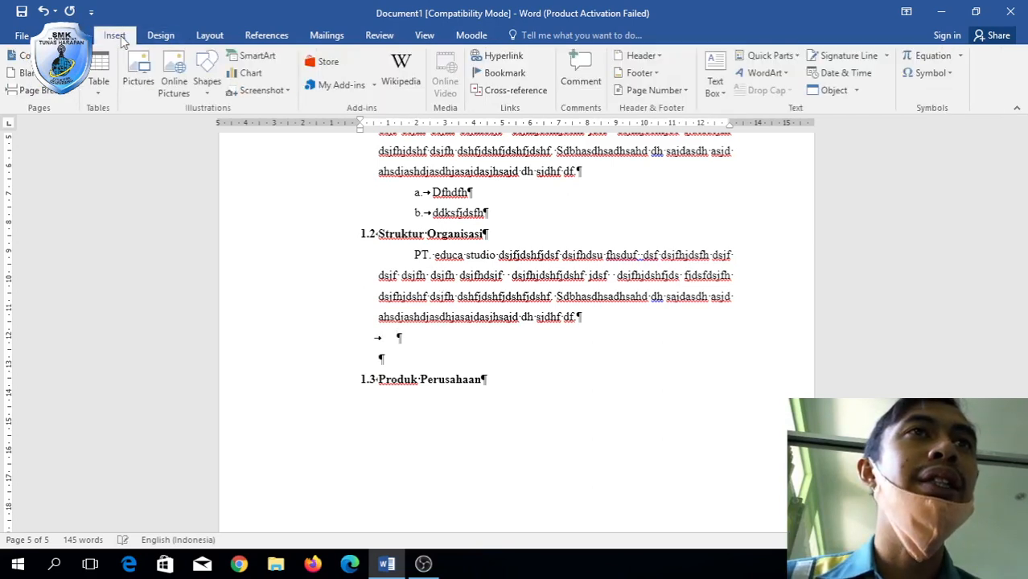
# Insert the 21.jpg engine diagram from the Pictures folder beneath the Struktur Organisasi paragraph.
pyautogui.click(149, 86)
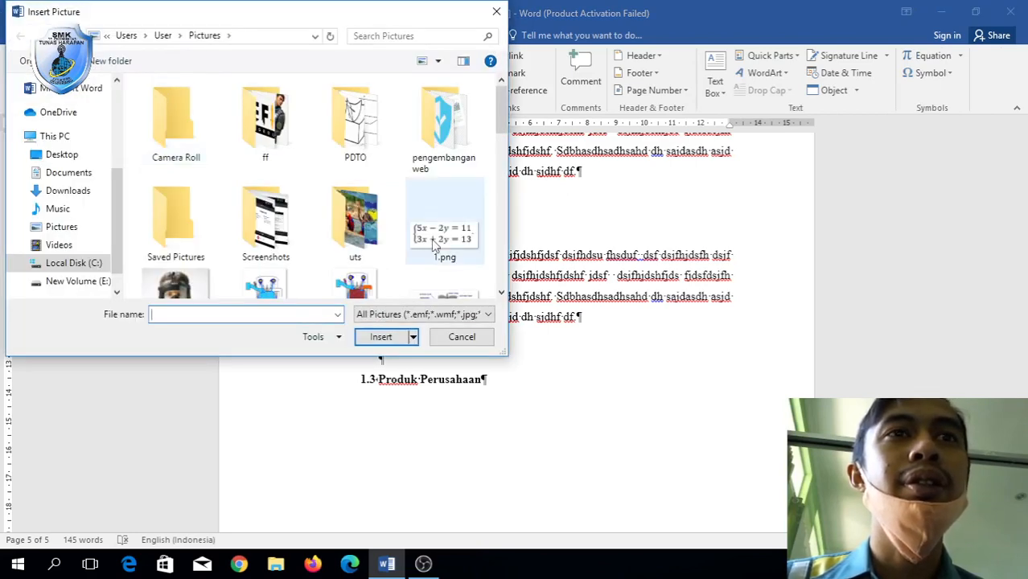
pyautogui.scroll(-10, 441, 235)
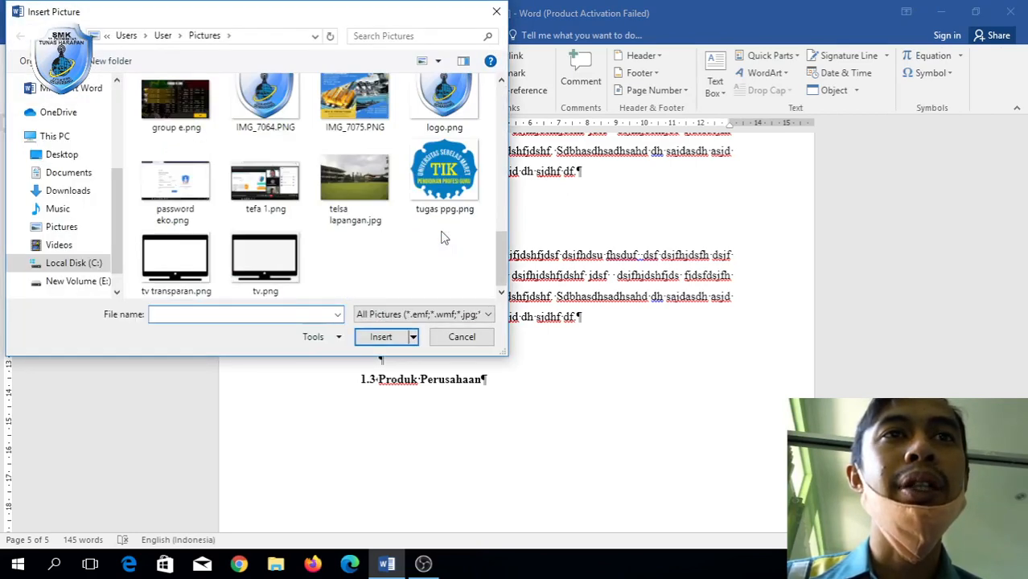
pyautogui.scroll(10, 440, 235)
pyautogui.scroll(-10, 442, 236)
pyautogui.scroll(10, 441, 237)
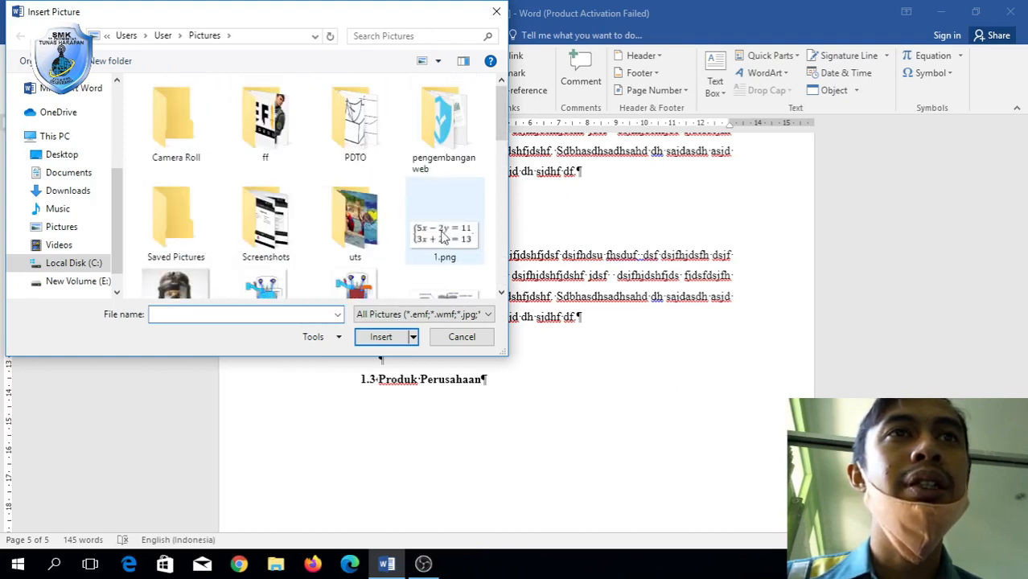
pyautogui.click(501, 292)
pyautogui.click(501, 292)
pyautogui.click(501, 292)
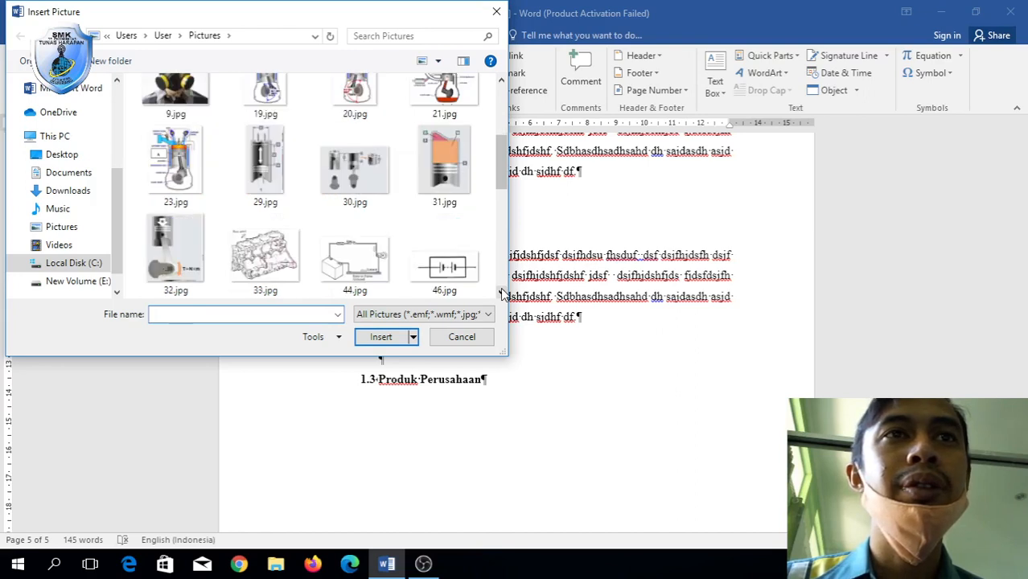
pyautogui.click(501, 293)
pyautogui.click(501, 292)
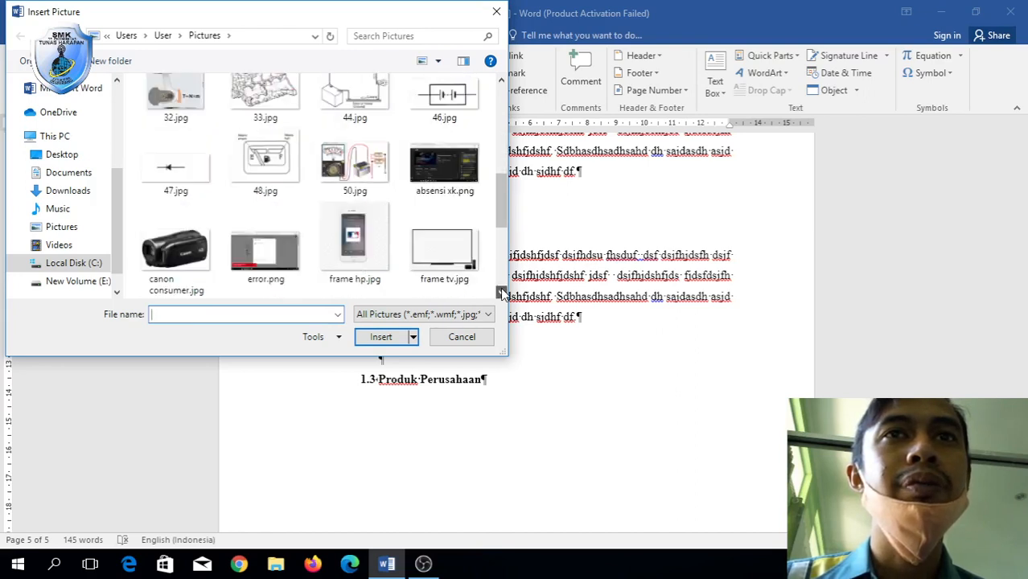
pyautogui.moveTo(494, 182); pyautogui.dragTo(495, 138)
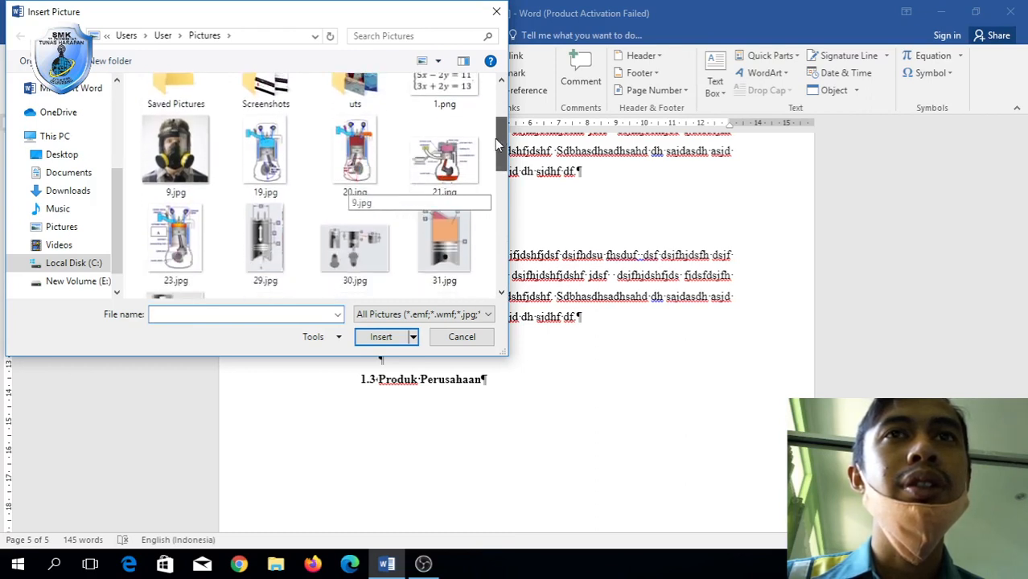
pyautogui.click(445, 167)
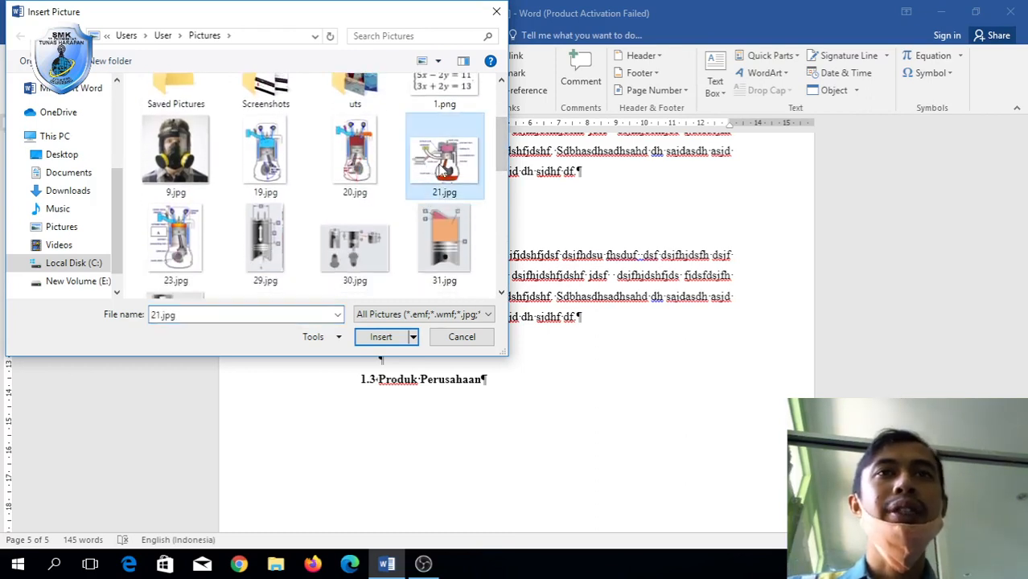
pyautogui.doubleClick(445, 167)
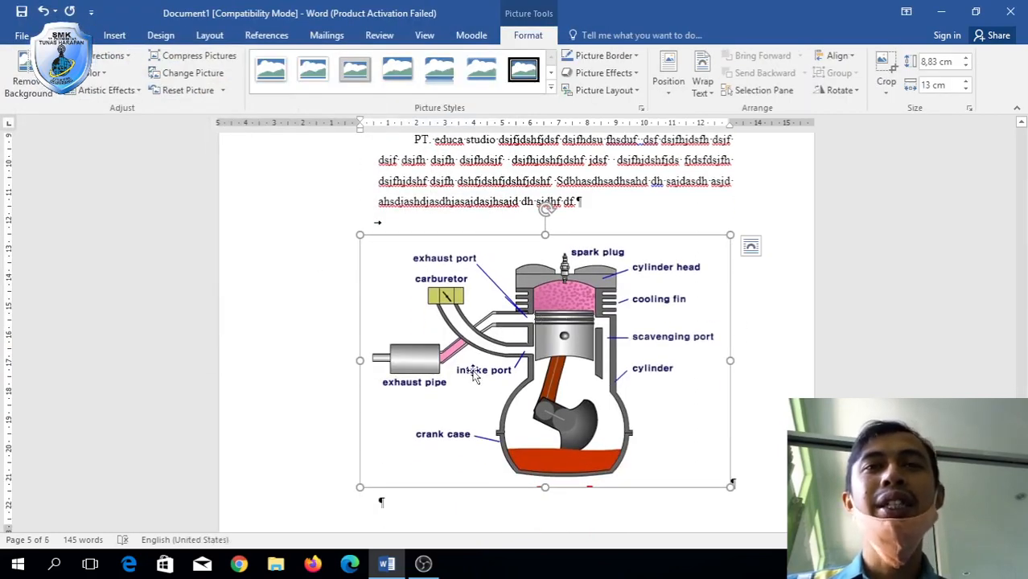
# Center the engine diagram on the page and scale it down to a smaller size.
pyautogui.click(438, 509)
pyautogui.click(560, 366)
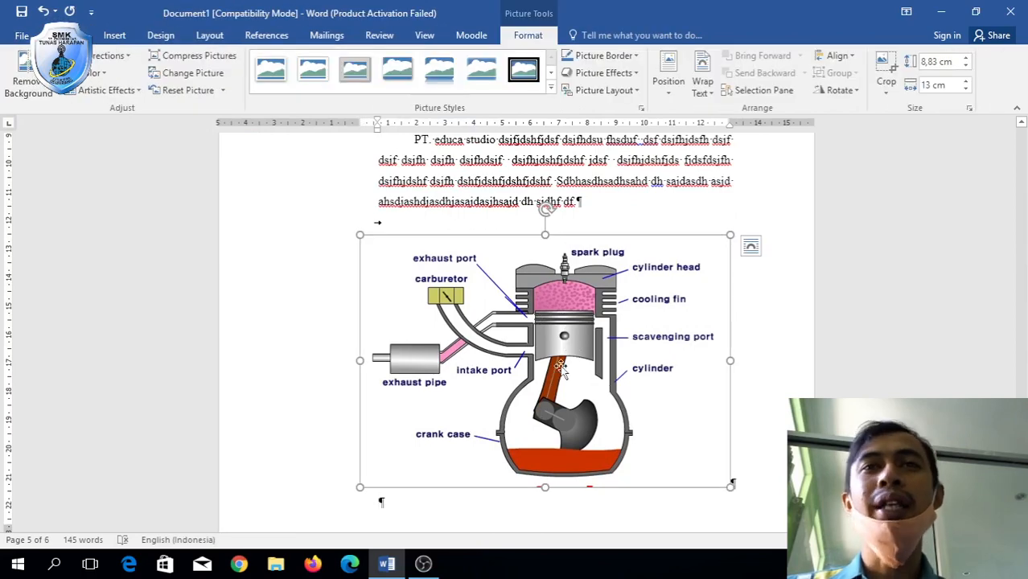
pyautogui.click(463, 496)
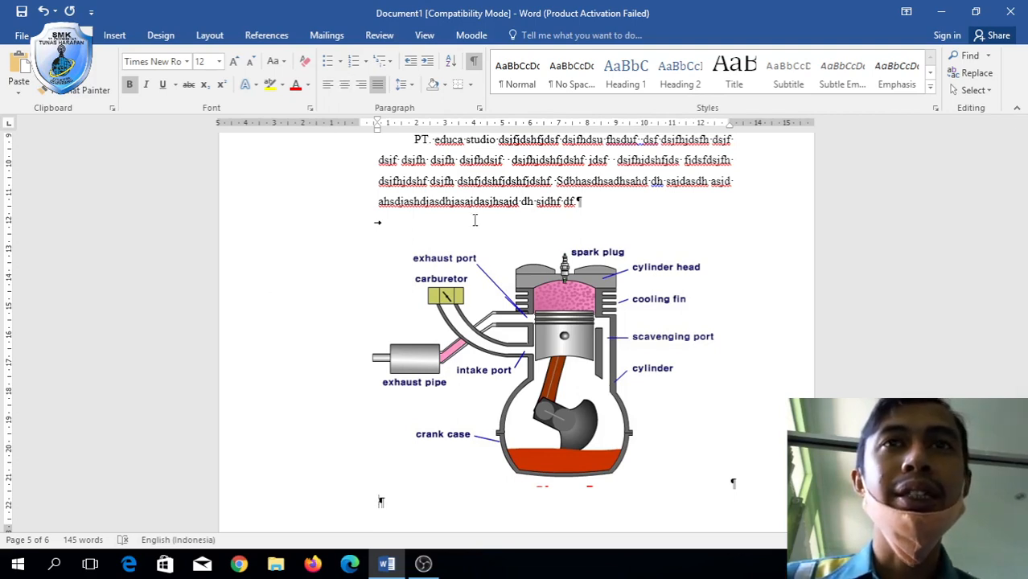
pyautogui.click(566, 310)
pyautogui.click(344, 84)
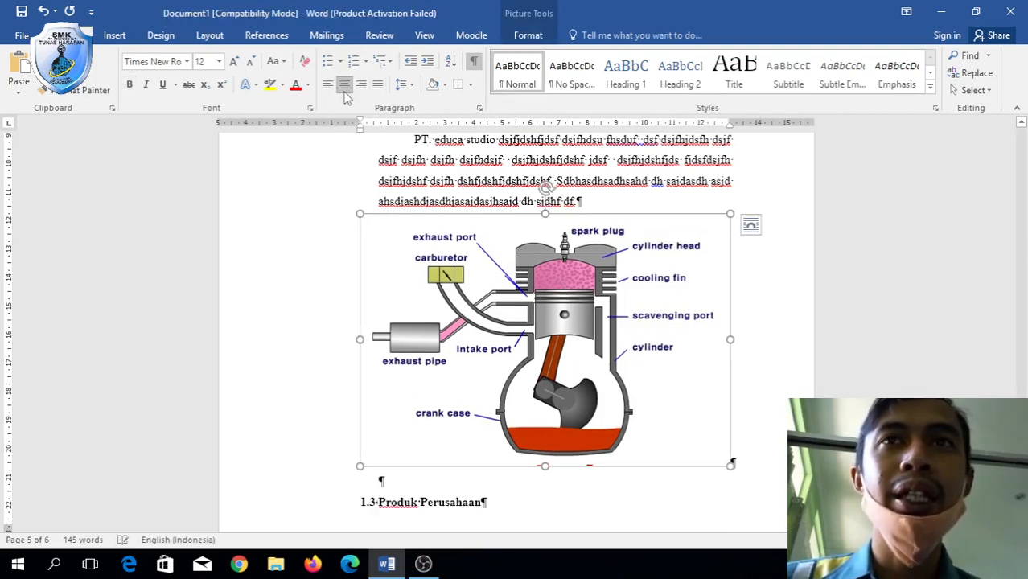
pyautogui.moveTo(359, 214); pyautogui.dragTo(481, 267)
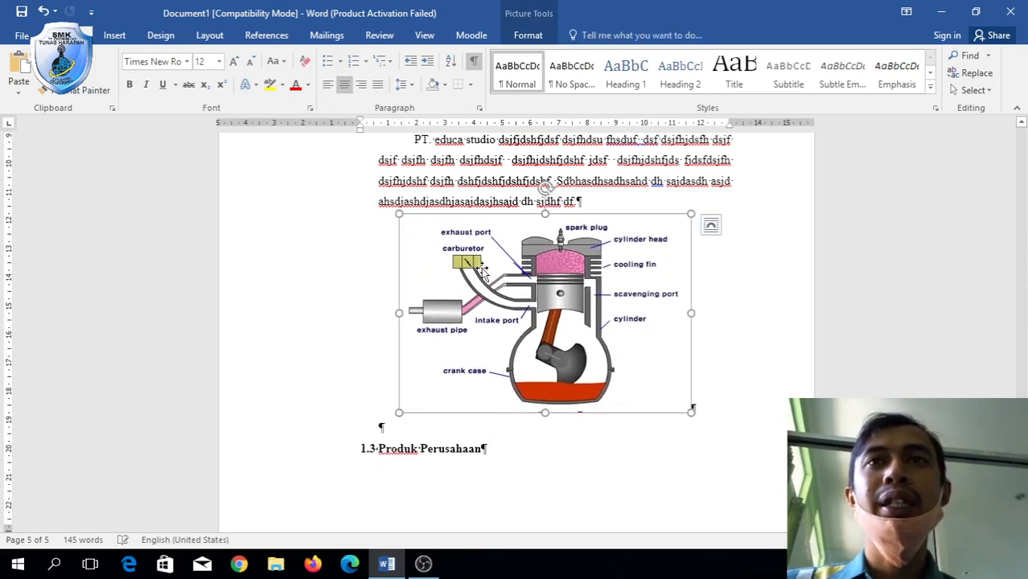
# Give the engine diagram a solid line border through Format Picture's Fill & Line settings.
pyautogui.rightClick(481, 267)
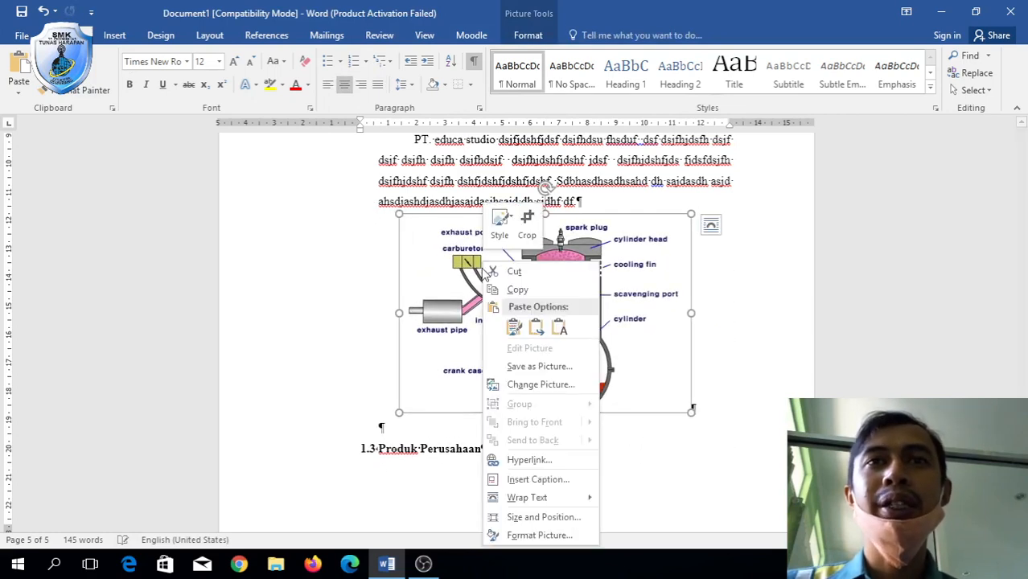
pyautogui.click(547, 543)
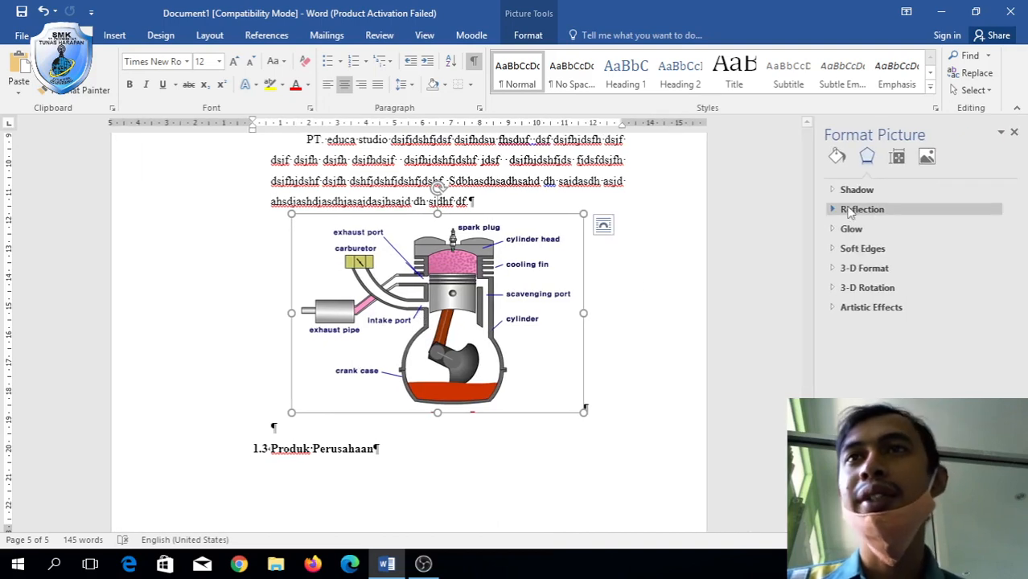
pyautogui.click(838, 192)
pyautogui.click(836, 191)
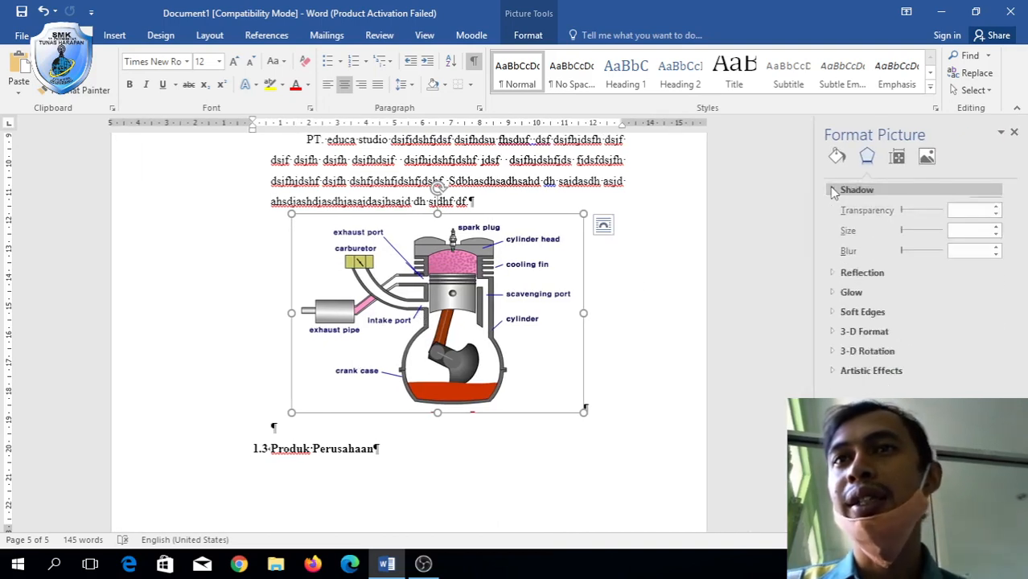
pyautogui.click(837, 156)
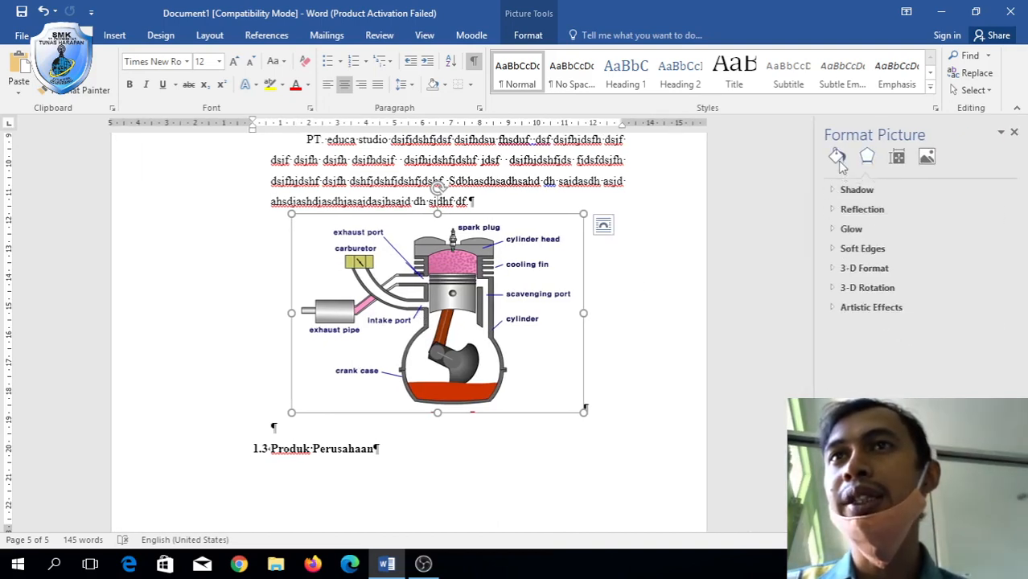
pyautogui.click(837, 210)
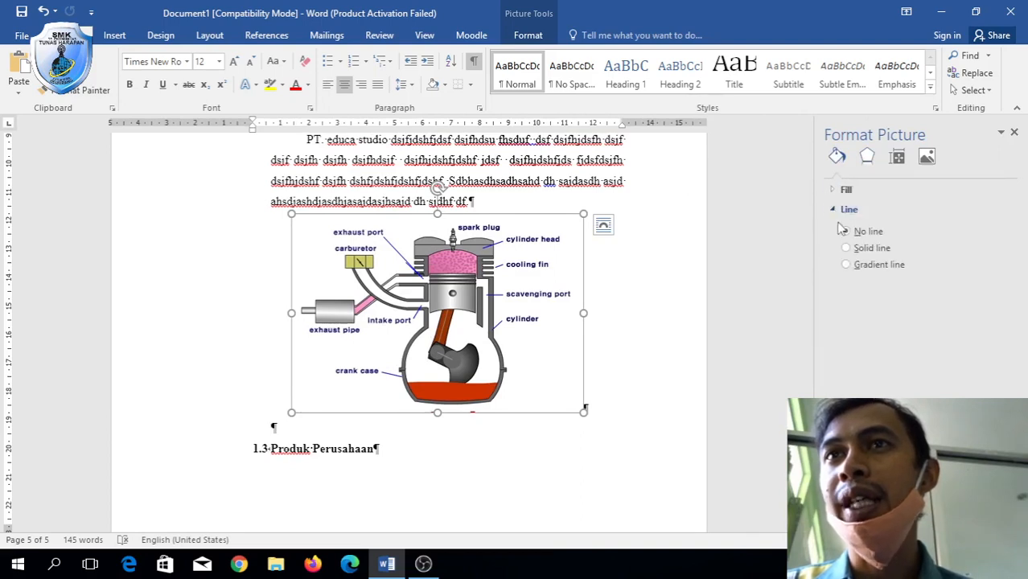
pyautogui.click(845, 247)
# Check the new border and place the cursor on the empty line below the diagram.
pyautogui.click(658, 315)
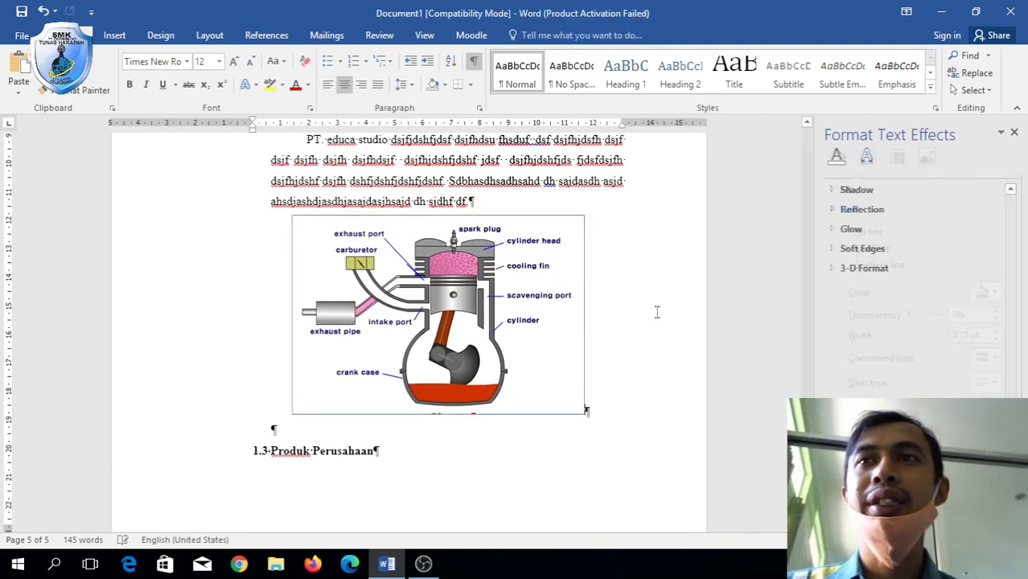
pyautogui.click(573, 268)
pyautogui.click(611, 362)
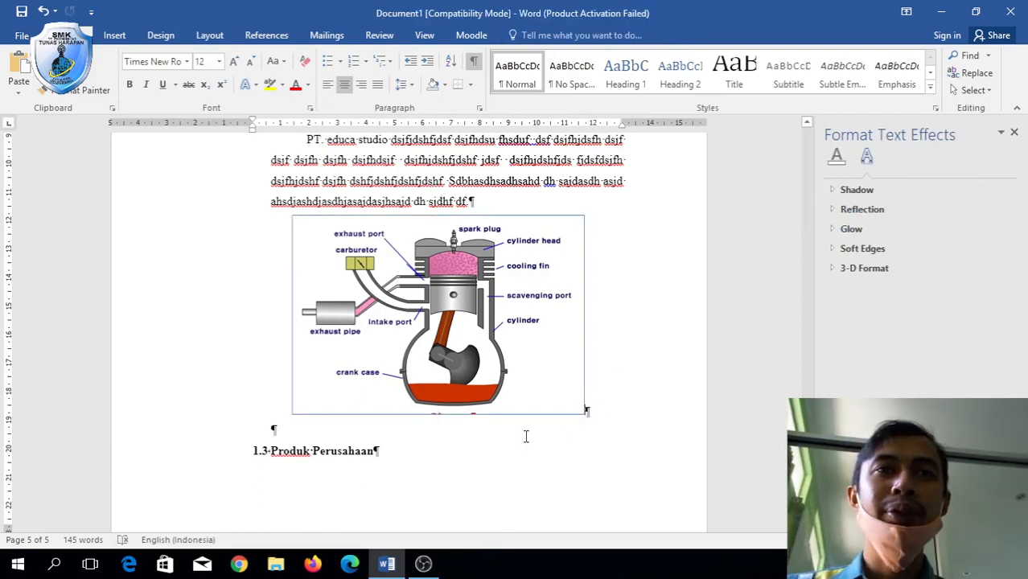
pyautogui.click(392, 433)
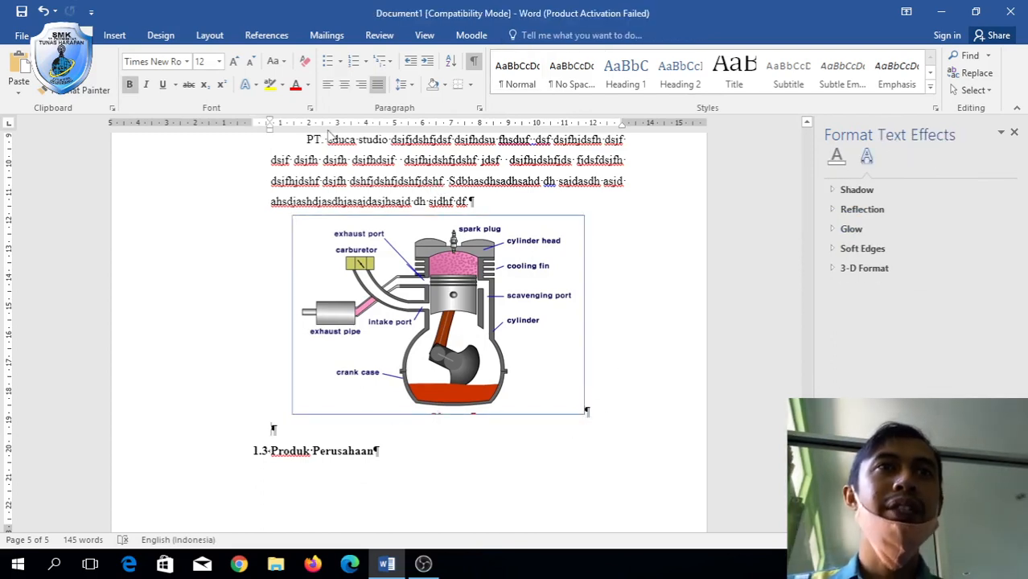
# Center the empty line under the diagram and reduce its font size to 10 pt.
pyautogui.click(344, 84)
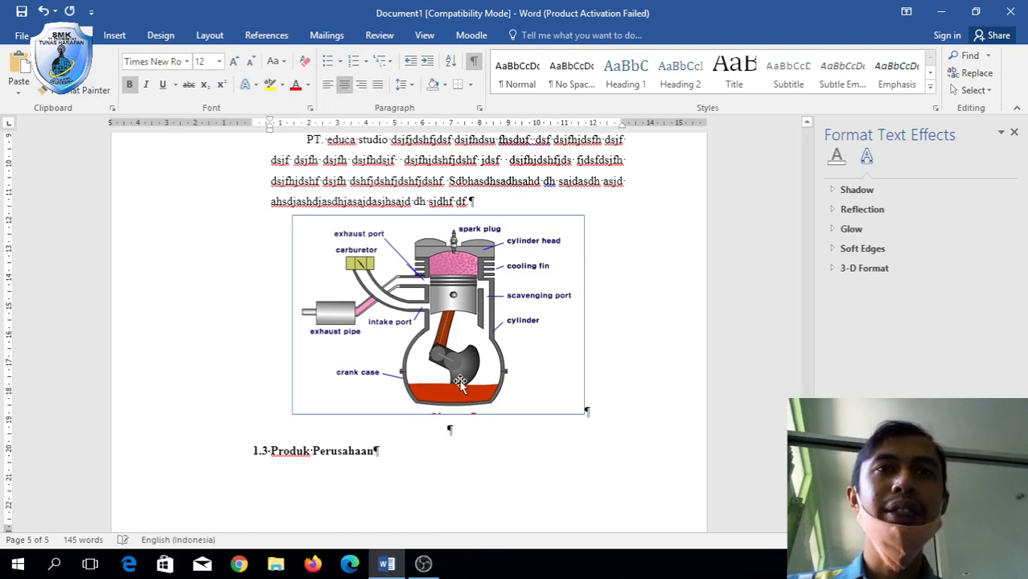
pyautogui.click(250, 63)
pyautogui.click(250, 64)
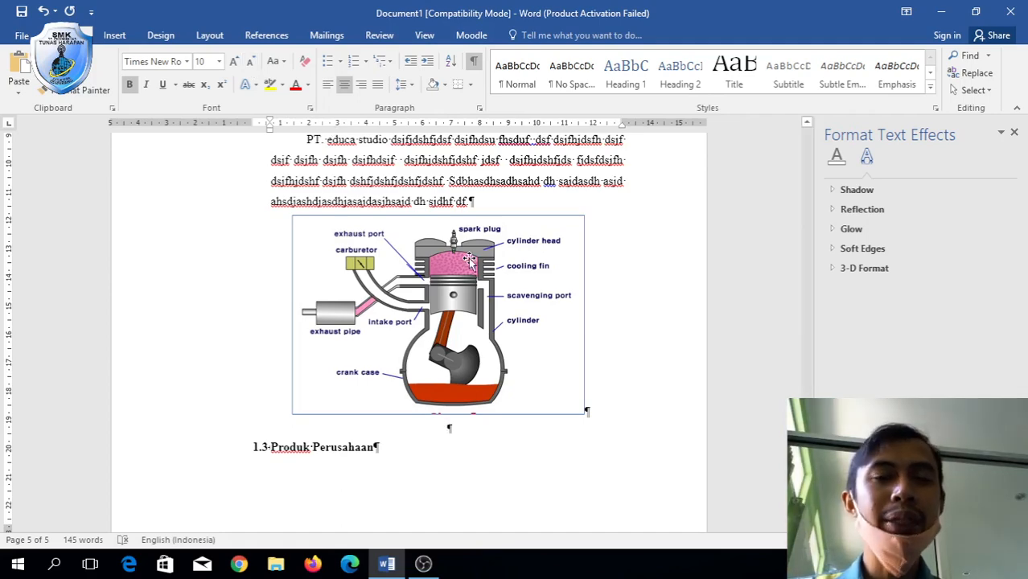
pyautogui.scroll(15, 470, 258)
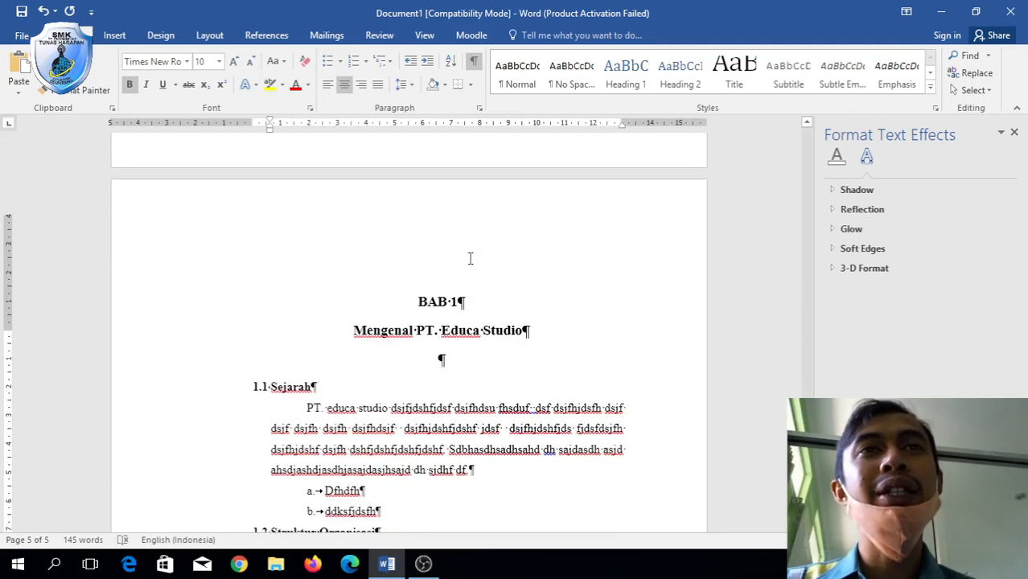
pyautogui.scroll(-15, 470, 258)
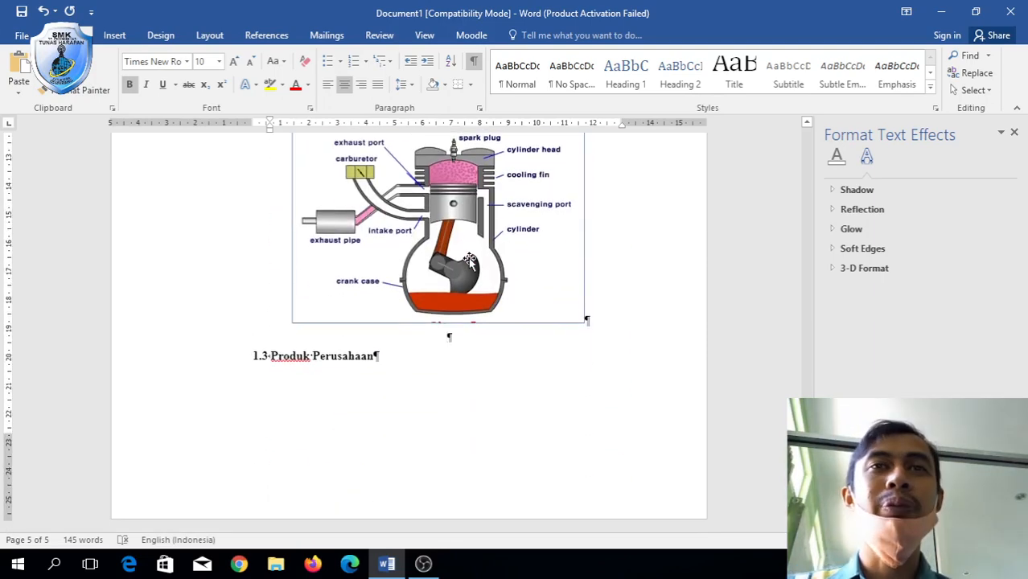
# Type the non-bold caption 'Gambar 1.1 Struktur Organinsasi' below the engine diagram.
pyautogui.click(450, 336)
pyautogui.write('Ga')
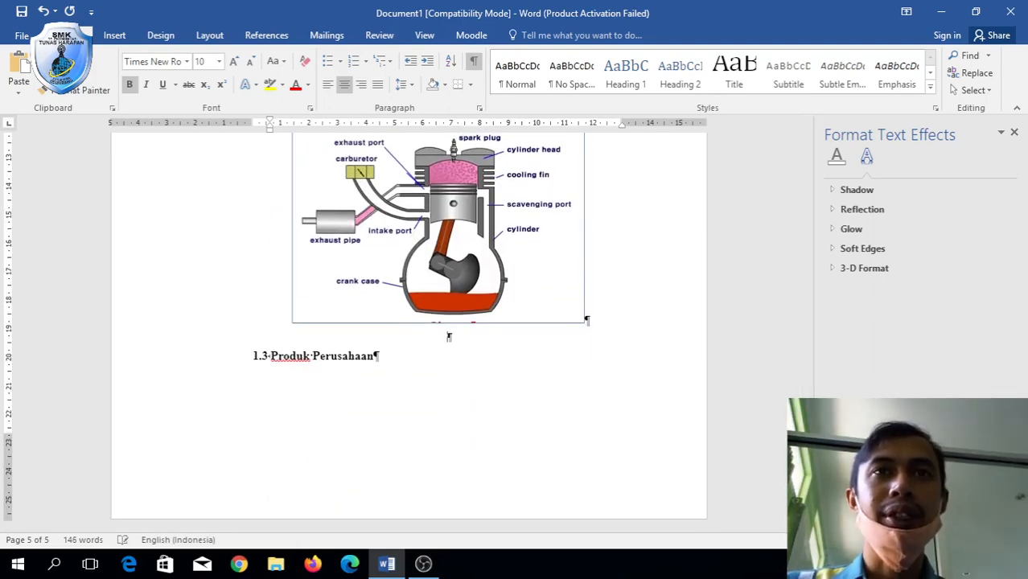
pyautogui.hotkey('ctrl', 'b')
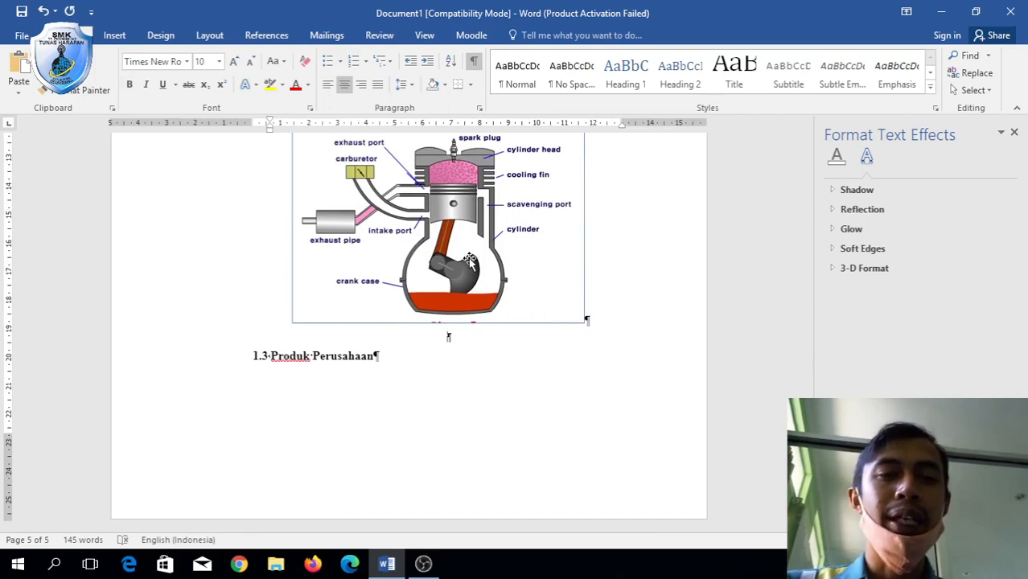
pyautogui.write('Gambar')
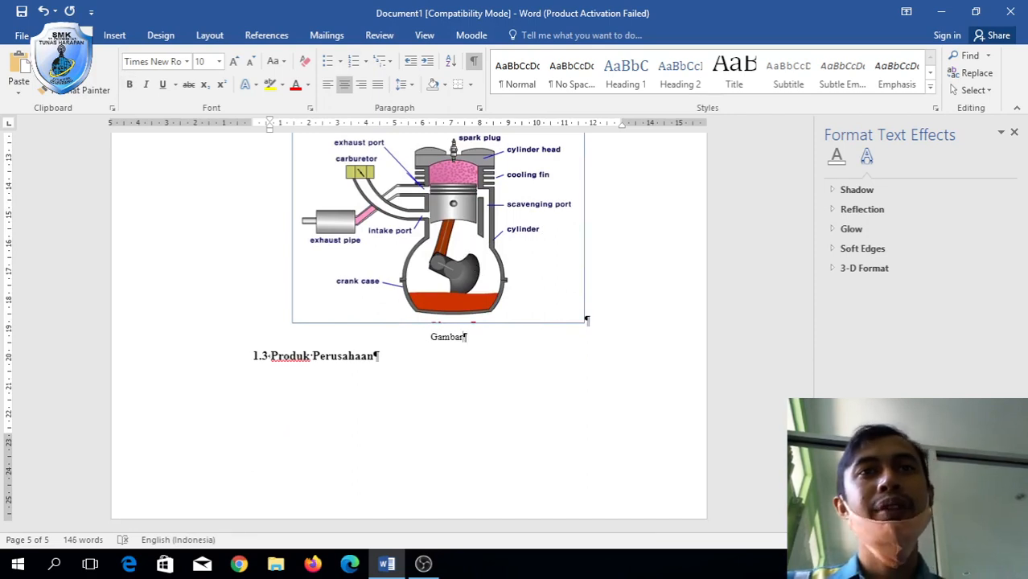
pyautogui.write(' 1.1')
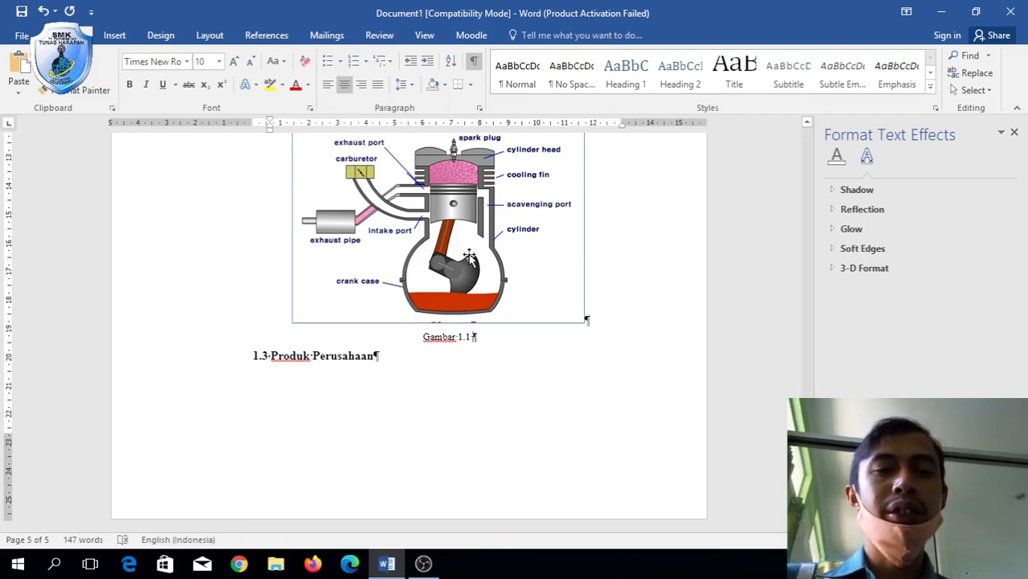
pyautogui.write('Struk')
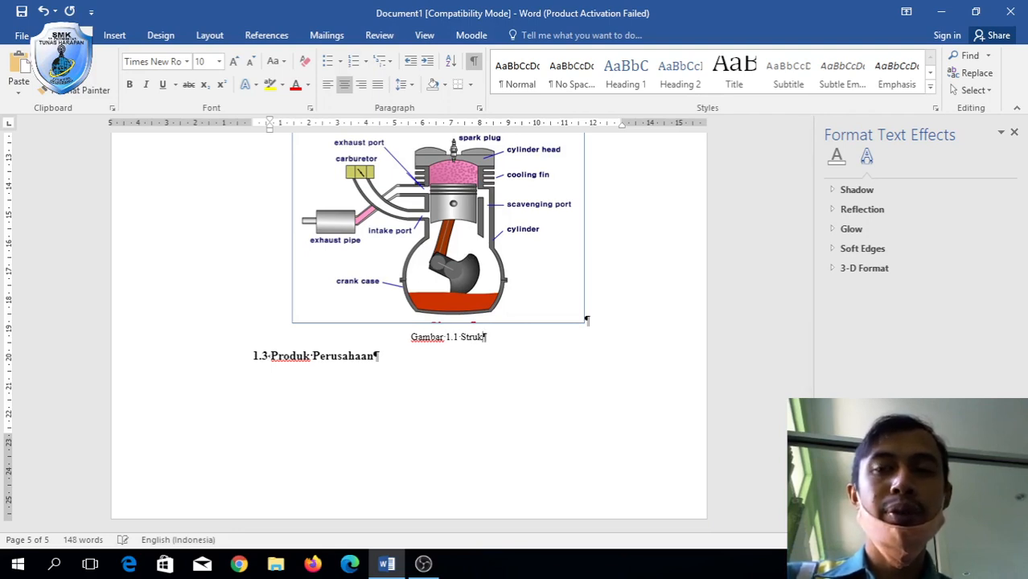
pyautogui.press('BackSpace')
pyautogui.press('BackSpace')
pyautogui.press('BackSpace')
pyautogui.press('BackSpace')
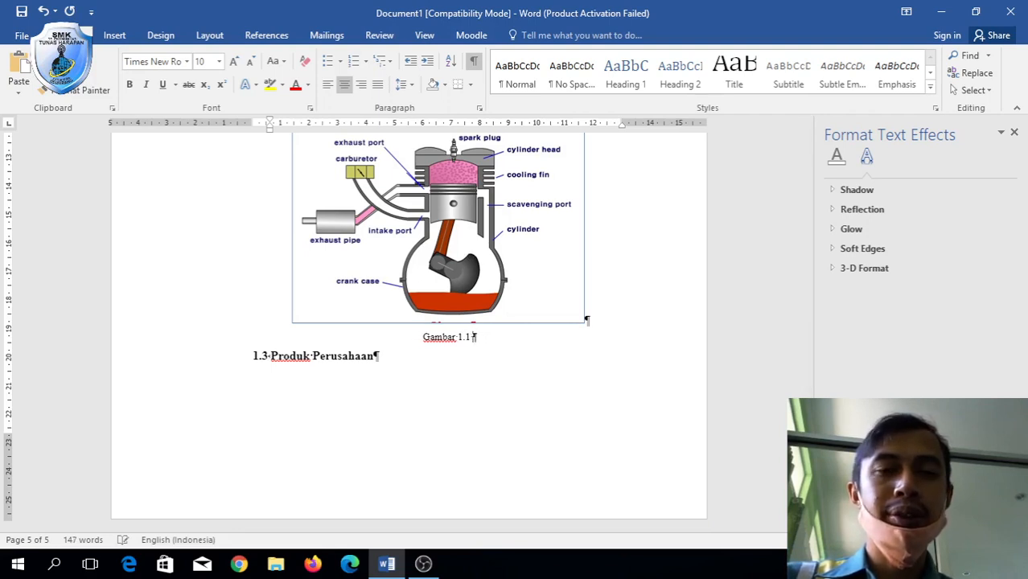
pyautogui.write('truktur O')
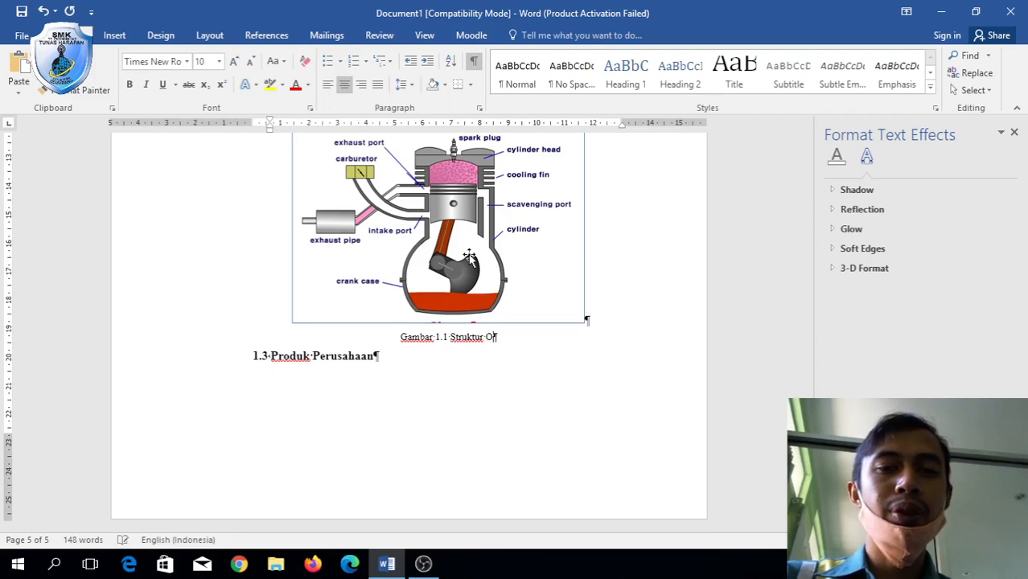
pyautogui.write('rganinsasi')
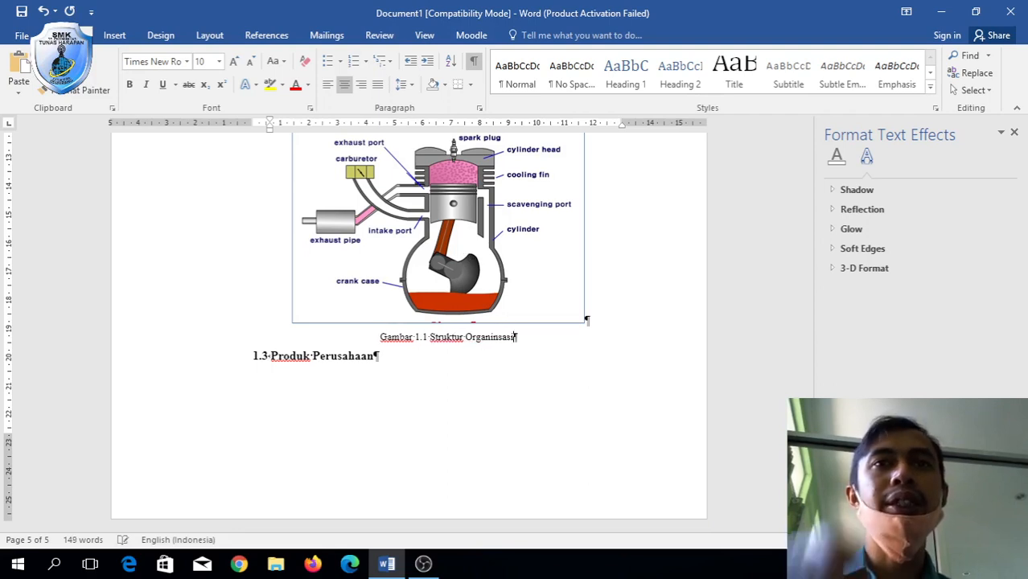
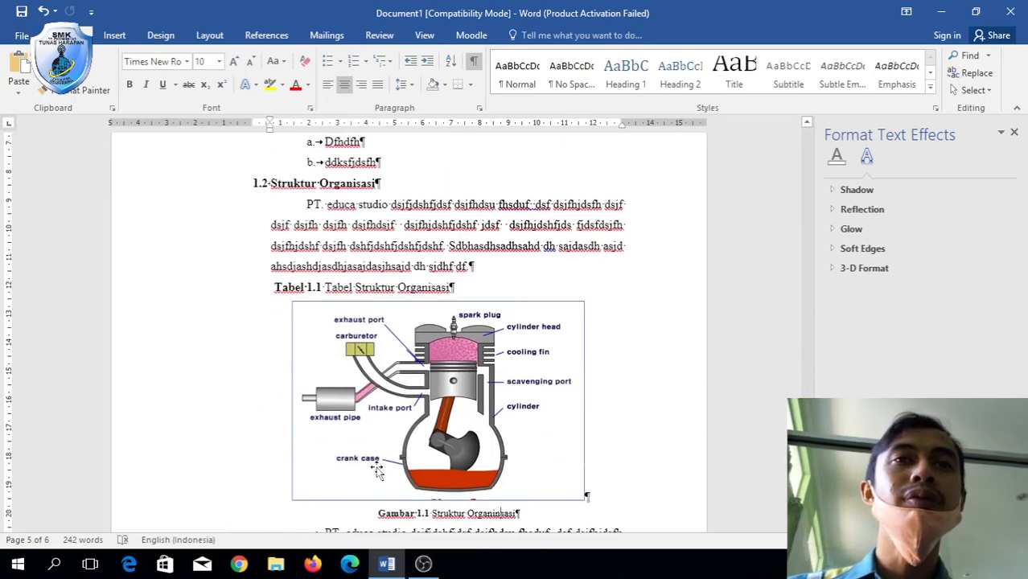
# Place the cursor in the empty paragraph below the Gambar 1.2 caption on BAB 1's last page.
pyautogui.scroll(7, 378, 468)
pyautogui.scroll(-2, 378, 466)
pyautogui.scroll(-3, 377, 466)
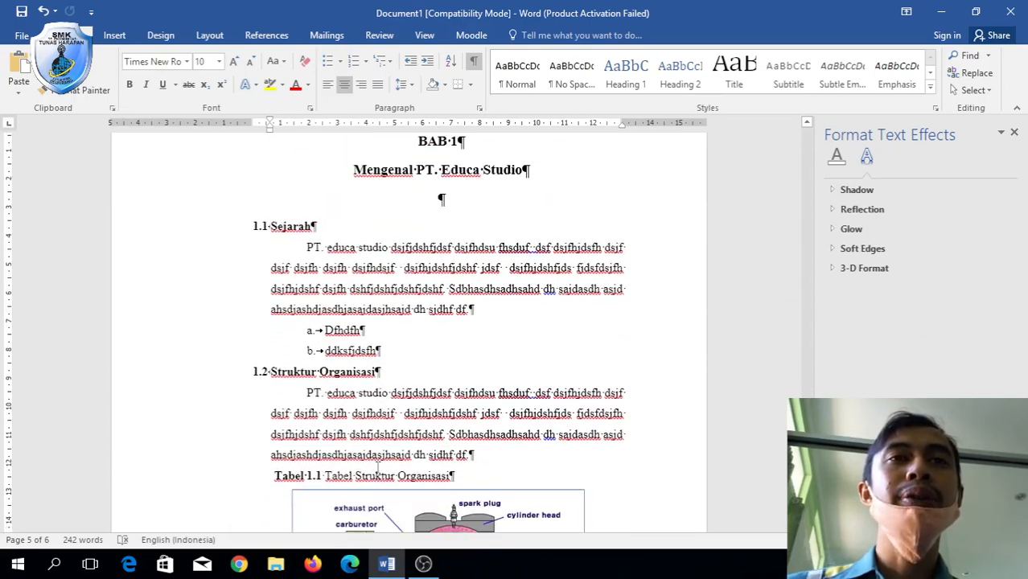
pyautogui.scroll(2, 376, 344)
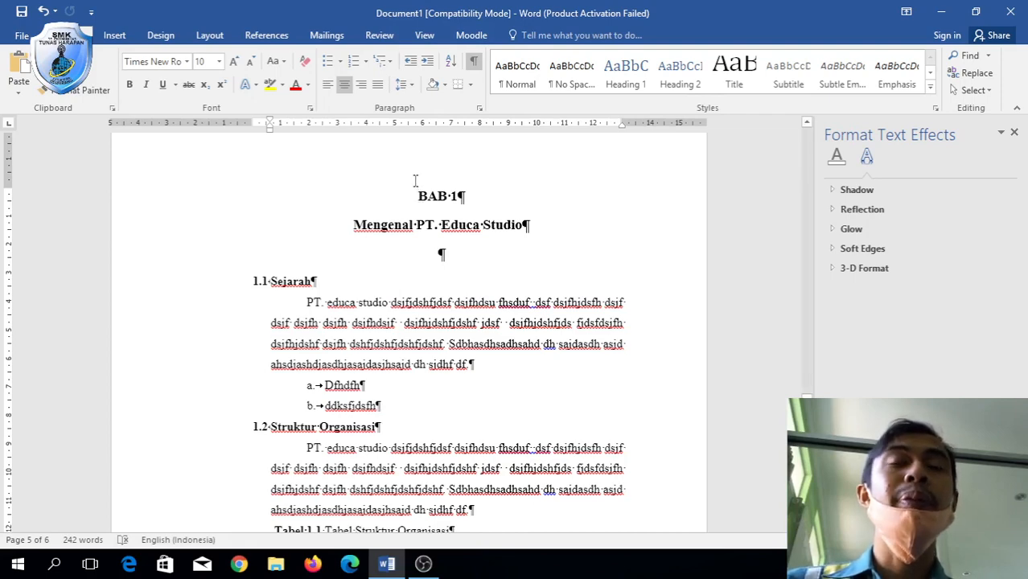
pyautogui.scroll(3, 415, 180)
pyautogui.scroll(-3, 413, 180)
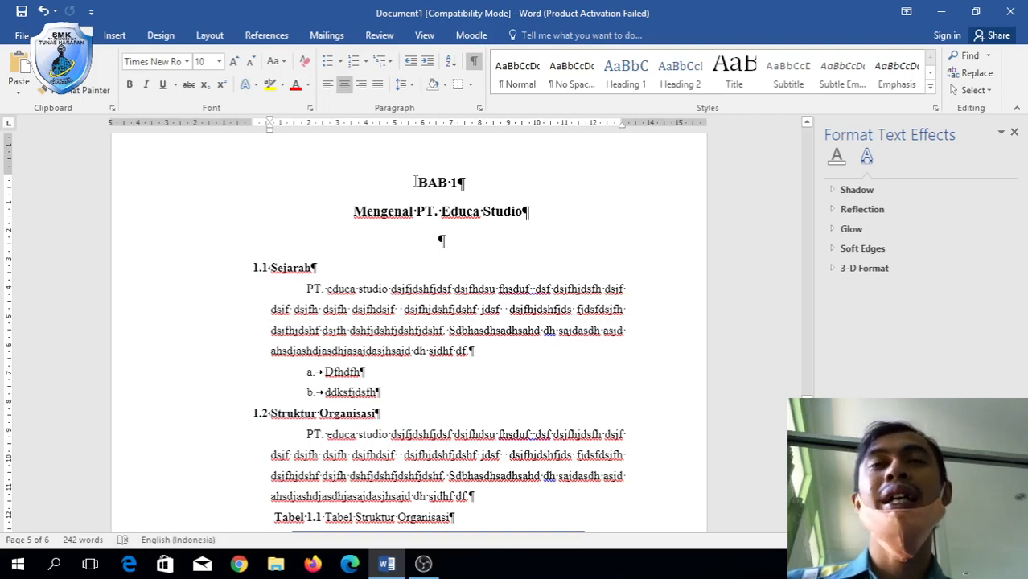
pyautogui.scroll(-15, 422, 197)
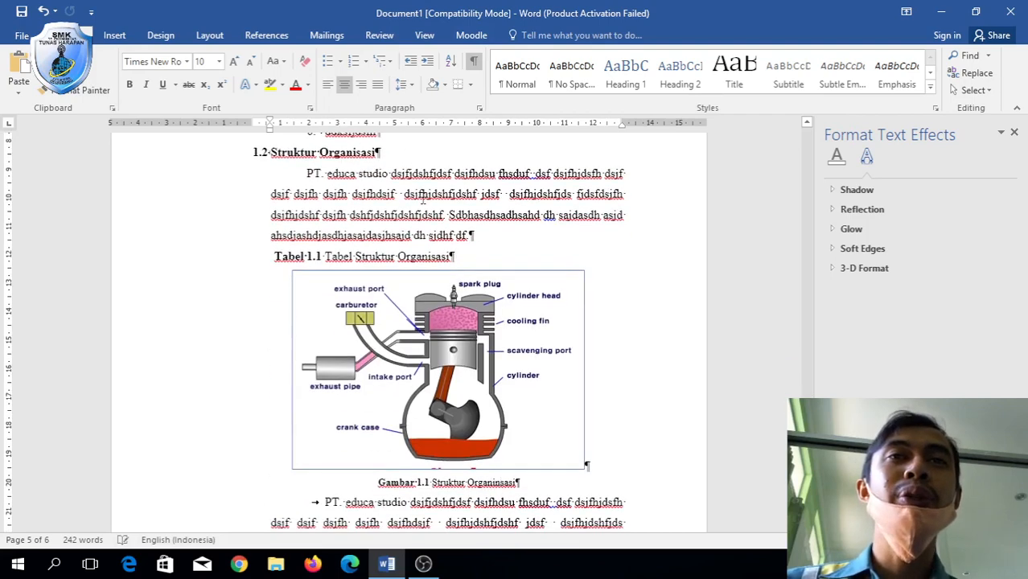
pyautogui.scroll(5, 422, 197)
pyautogui.scroll(-1, 422, 197)
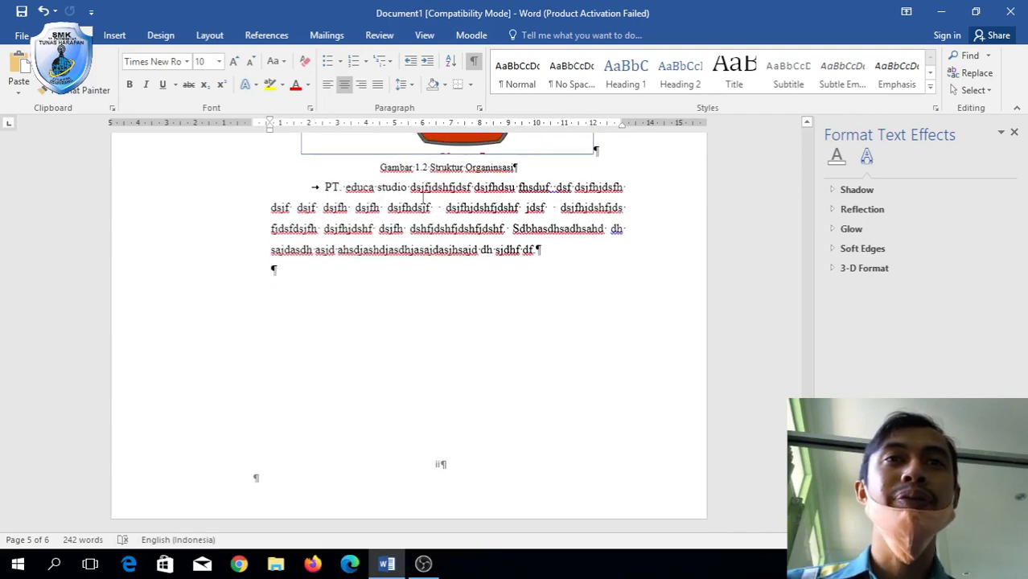
pyautogui.click(370, 277)
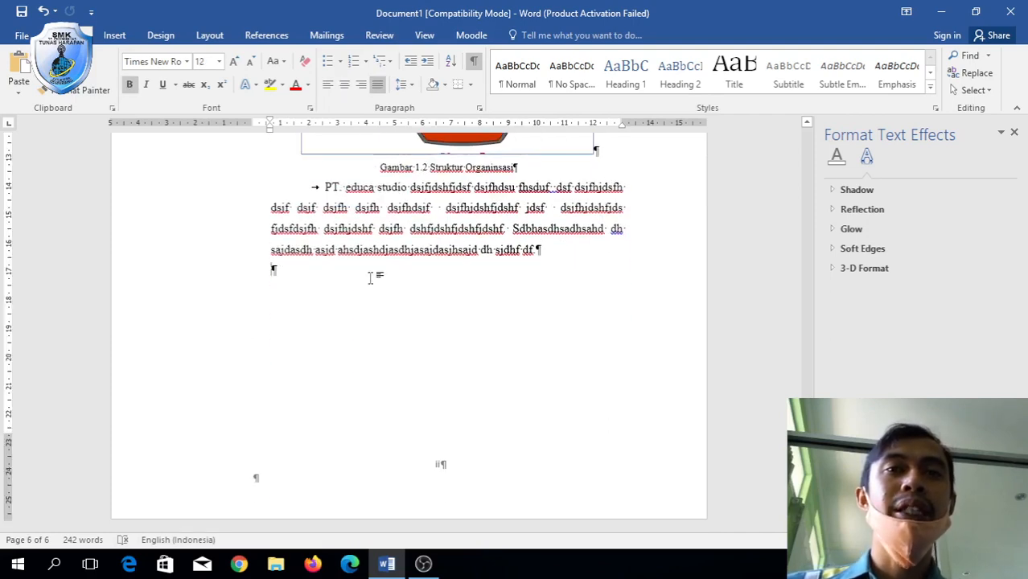
pyautogui.scroll(12, 370, 277)
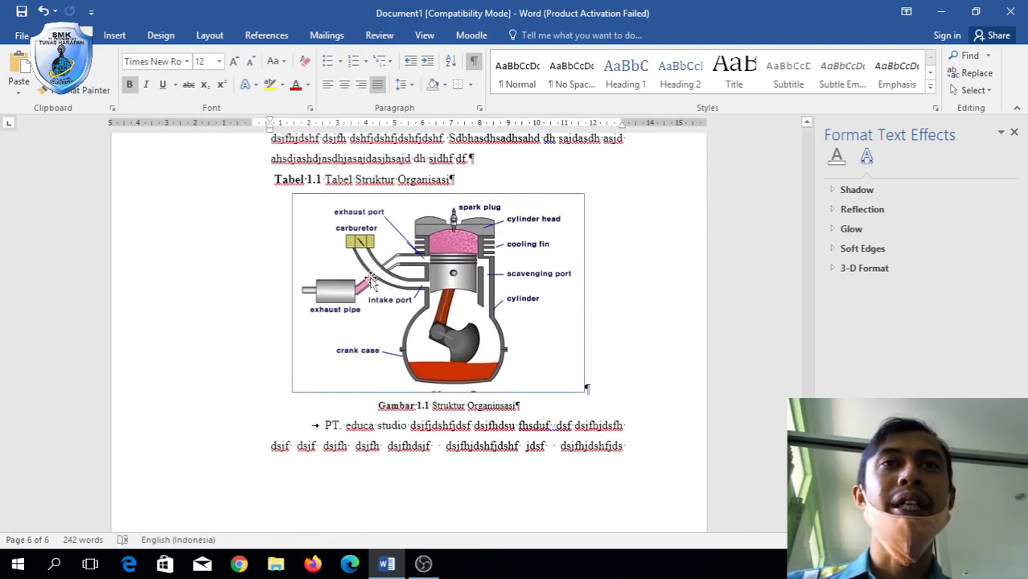
pyautogui.scroll(-15, 370, 279)
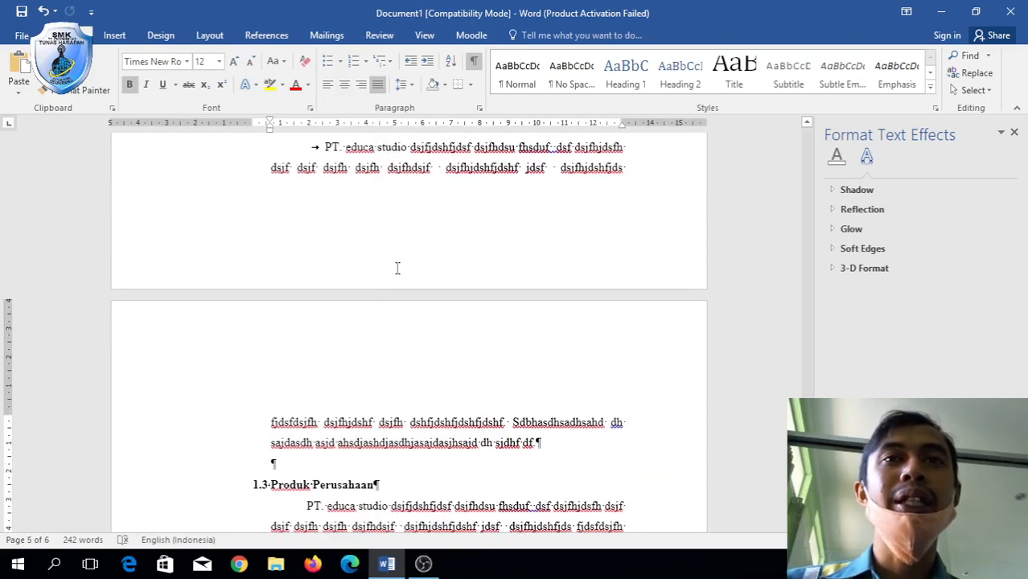
pyautogui.scroll(-8, 397, 268)
pyautogui.scroll(6, 396, 268)
pyautogui.scroll(-2, 396, 270)
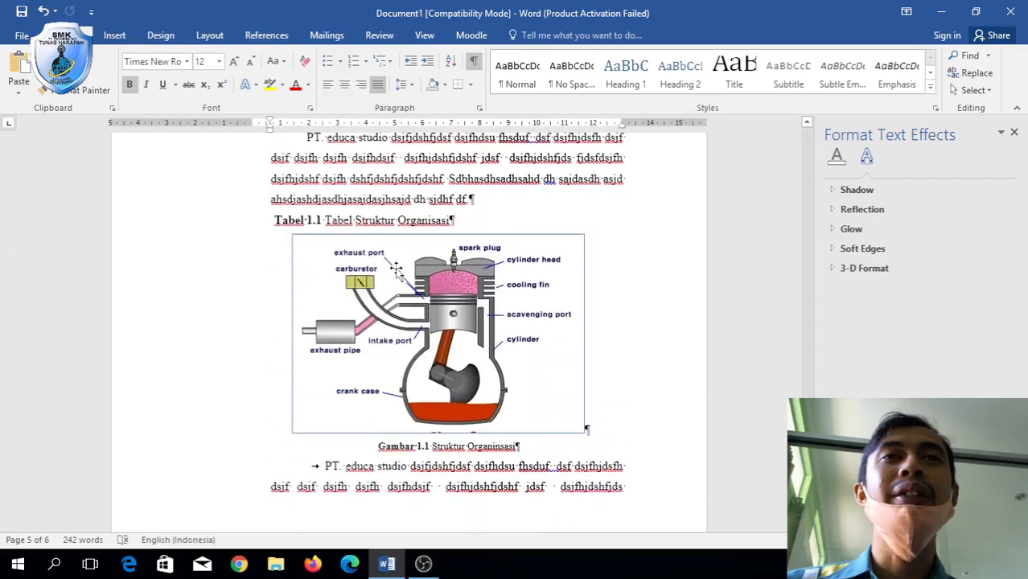
pyautogui.scroll(3, 396, 268)
pyautogui.scroll(-12, 397, 268)
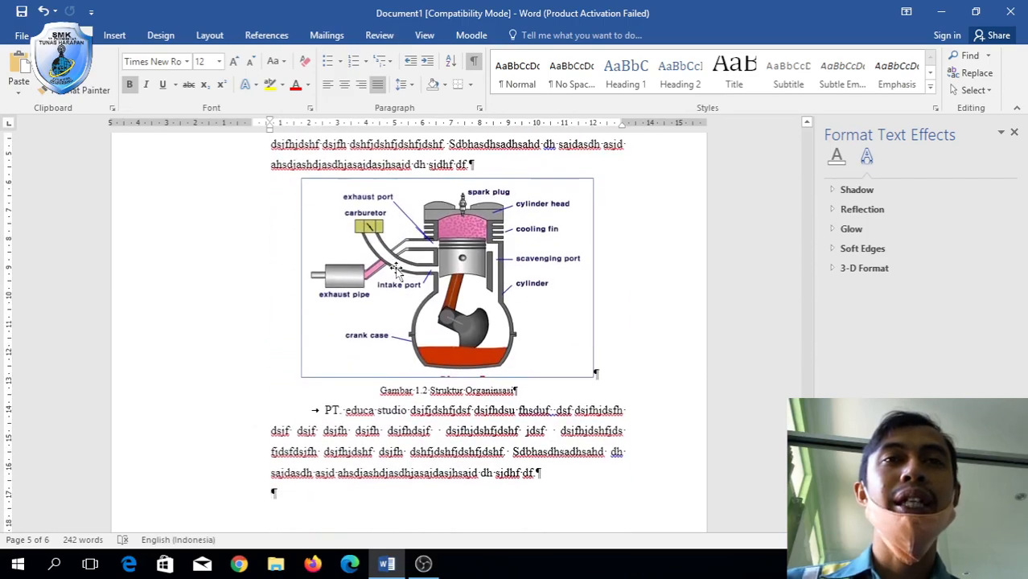
pyautogui.scroll(-4, 396, 269)
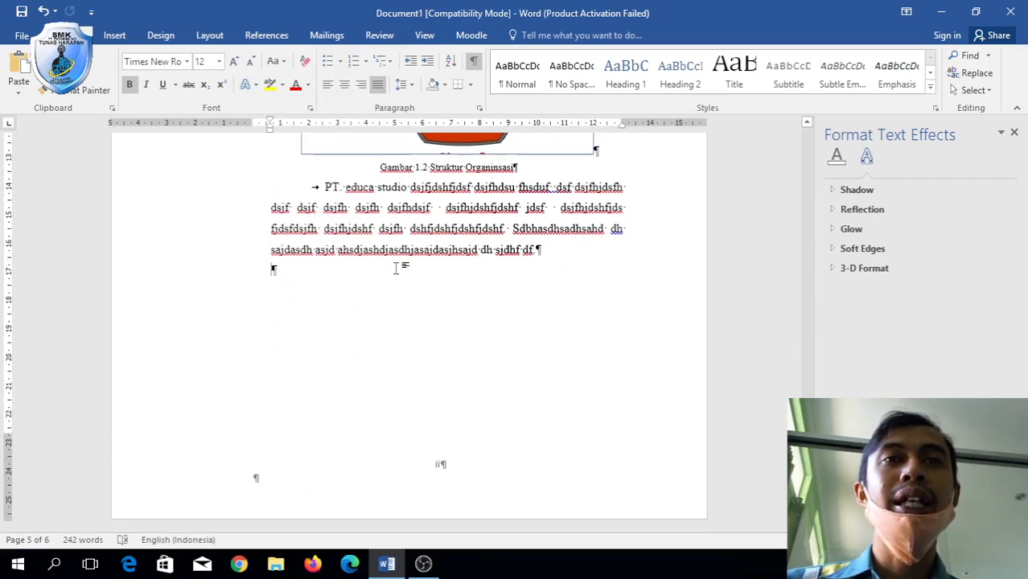
pyautogui.doubleClick(440, 473)
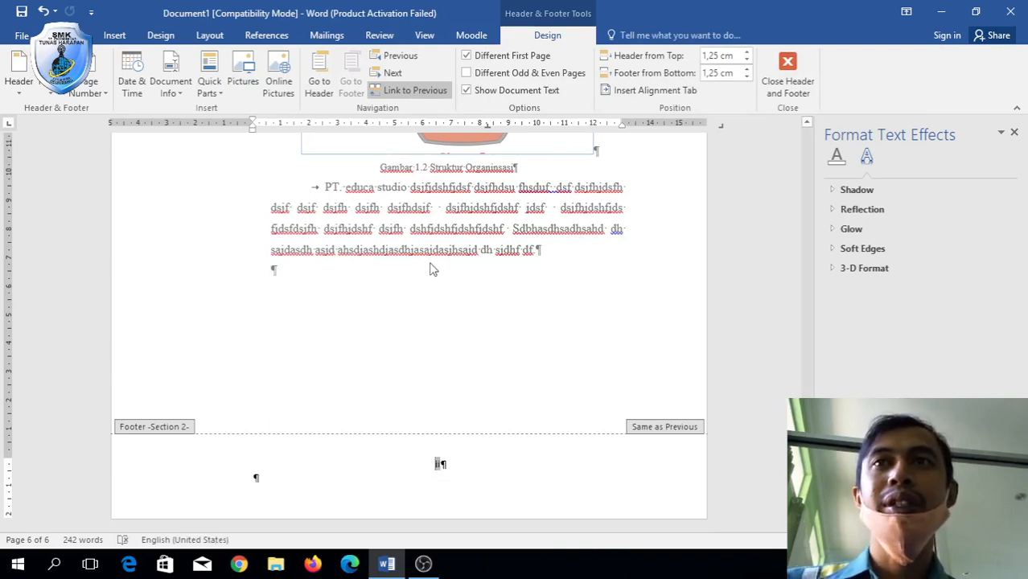
pyautogui.hotkey('ctrl', 'l')
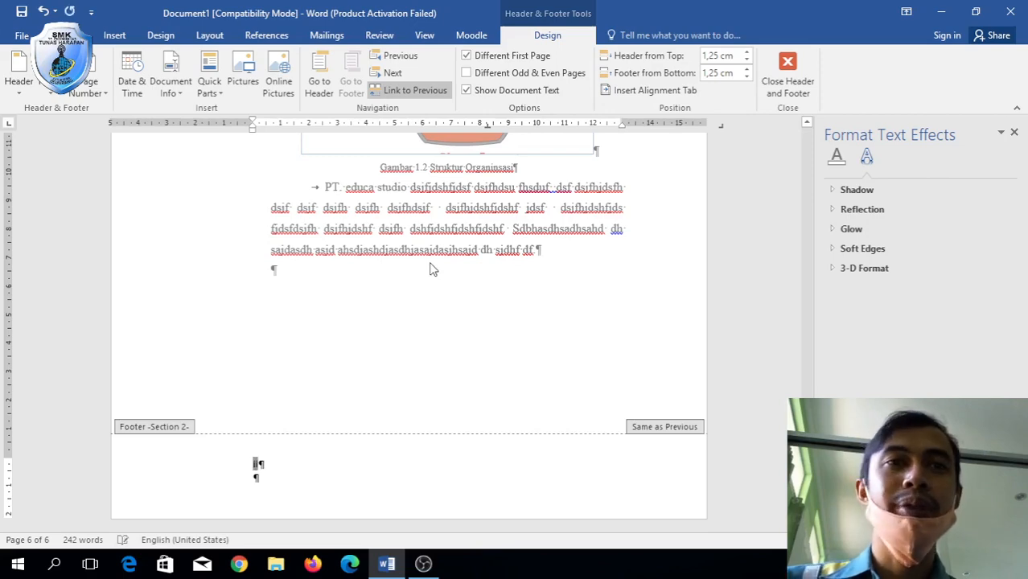
pyautogui.doubleClick(415, 368)
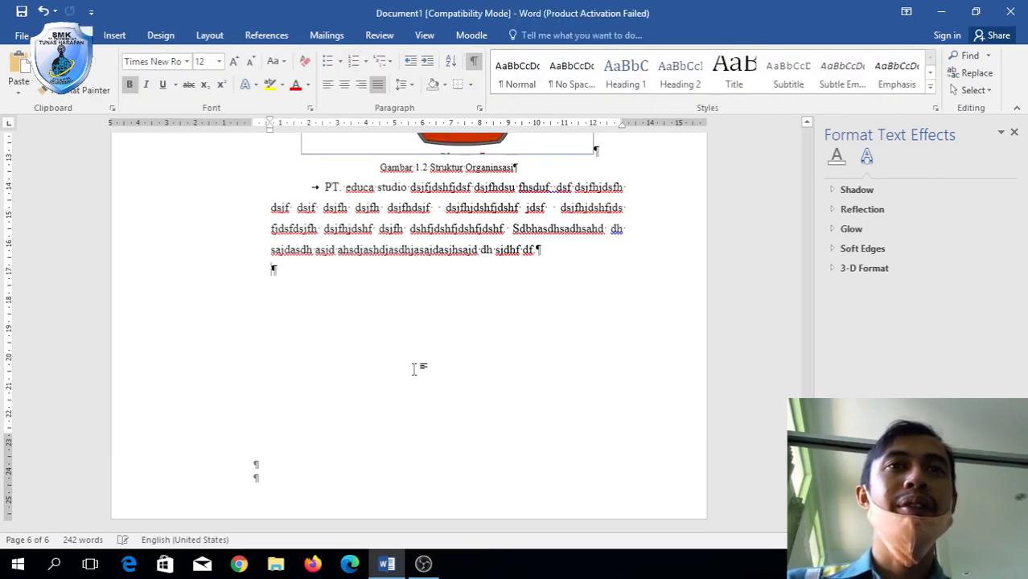
pyautogui.scroll(5, 415, 368)
pyautogui.scroll(8, 415, 369)
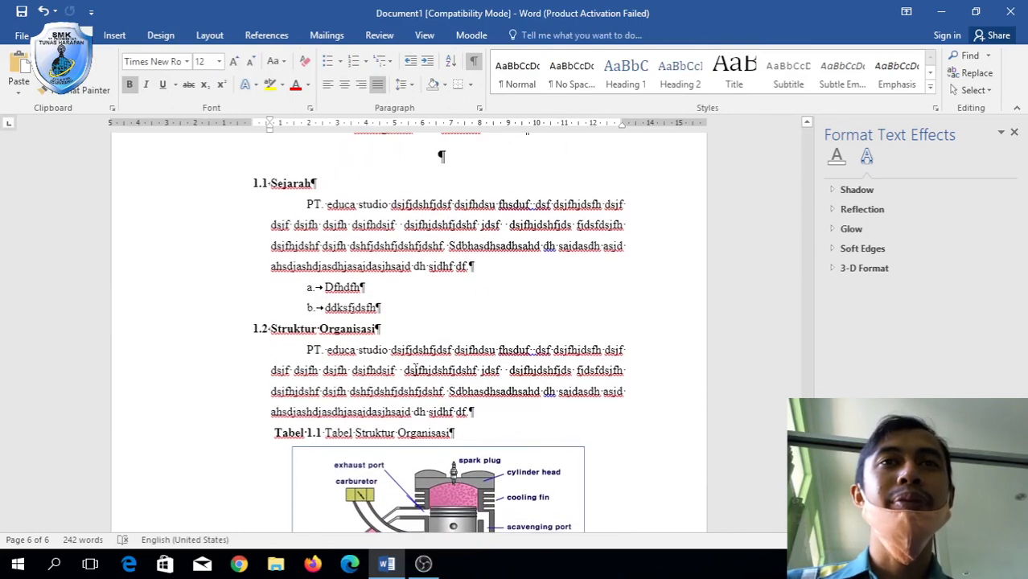
pyautogui.scroll(-6, 415, 368)
pyautogui.scroll(-2, 415, 369)
pyautogui.scroll(10, 415, 368)
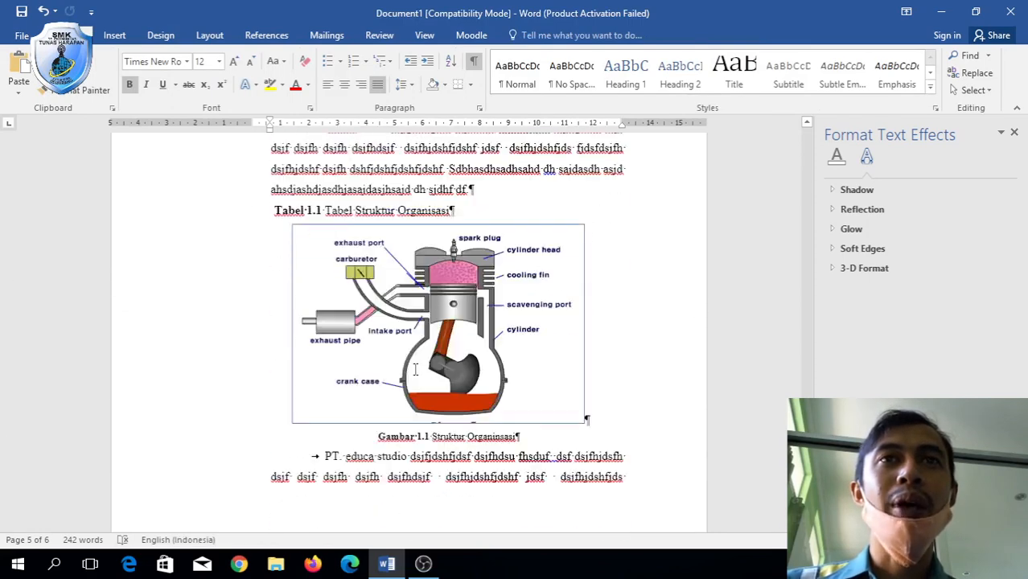
pyautogui.scroll(5, 415, 368)
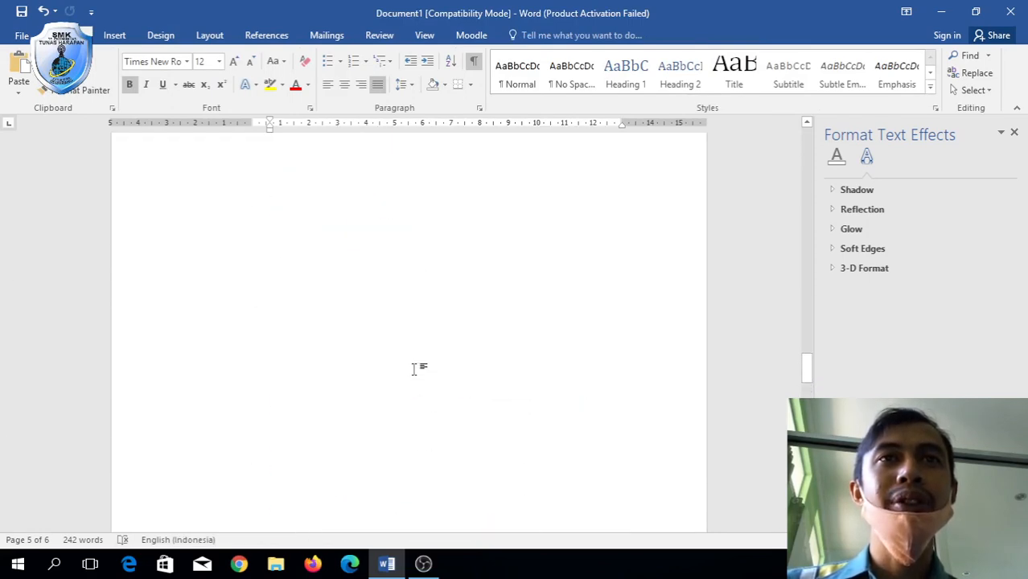
pyautogui.scroll(-10, 415, 369)
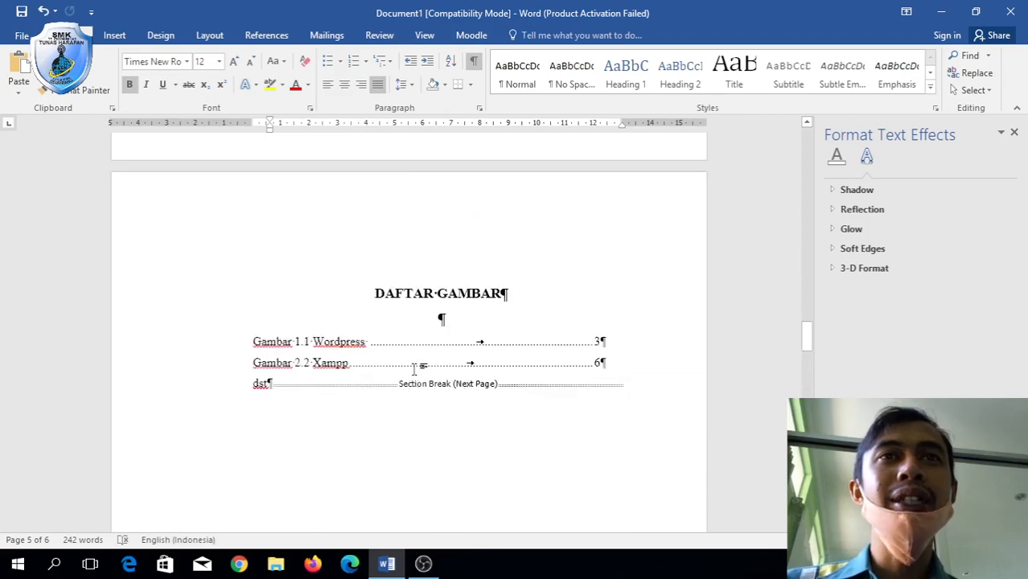
pyautogui.scroll(-10, 415, 368)
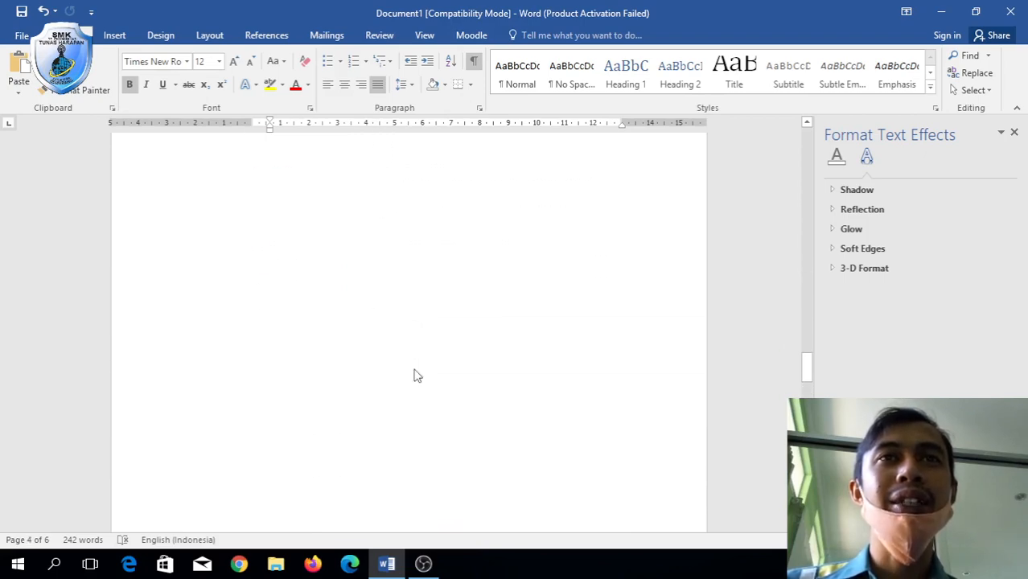
pyautogui.scroll(-10, 415, 369)
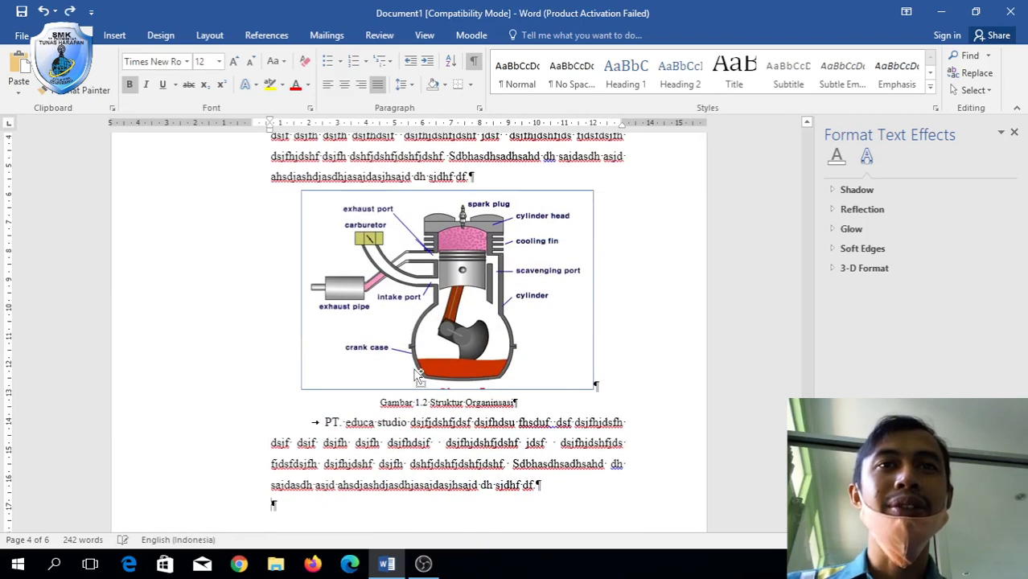
pyautogui.scroll(-3, 413, 369)
pyautogui.scroll(-1, 414, 368)
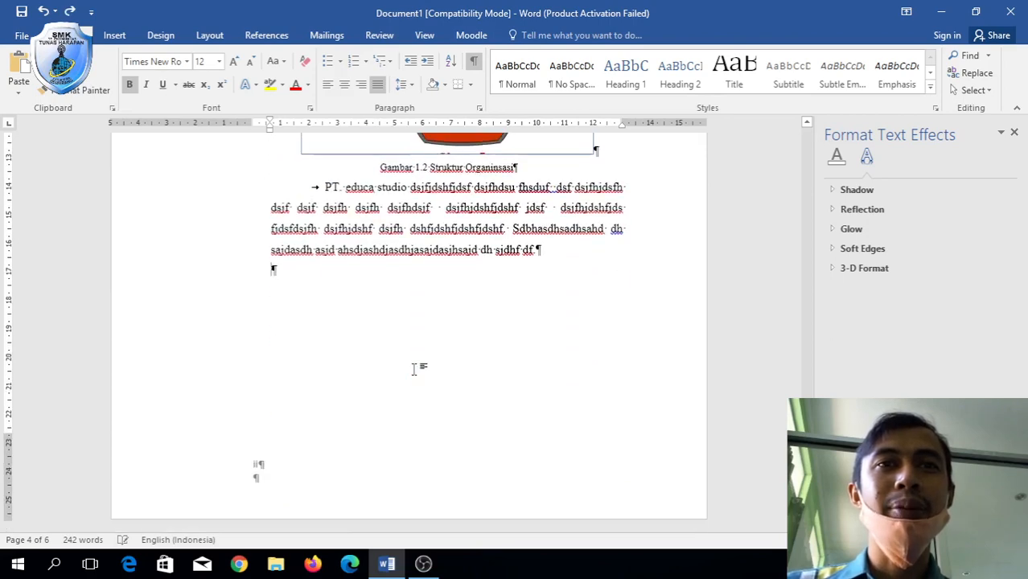
pyautogui.doubleClick(441, 465)
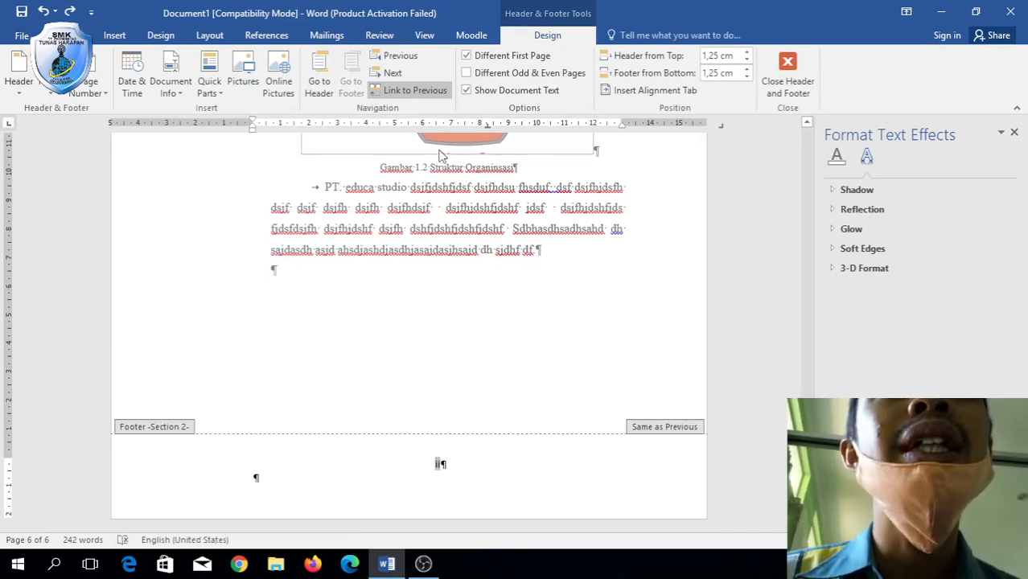
pyautogui.click(406, 93)
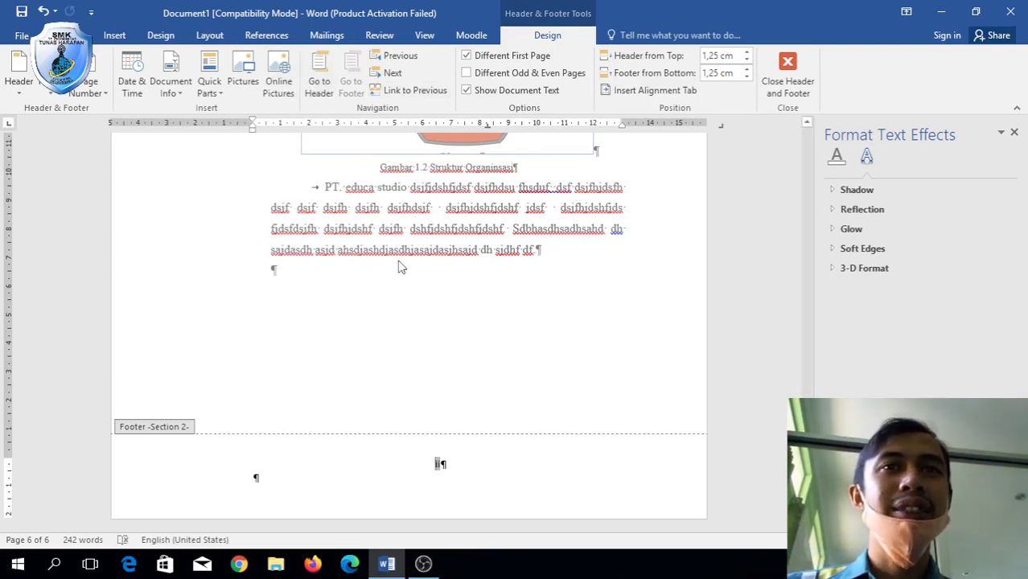
pyautogui.doubleClick(463, 320)
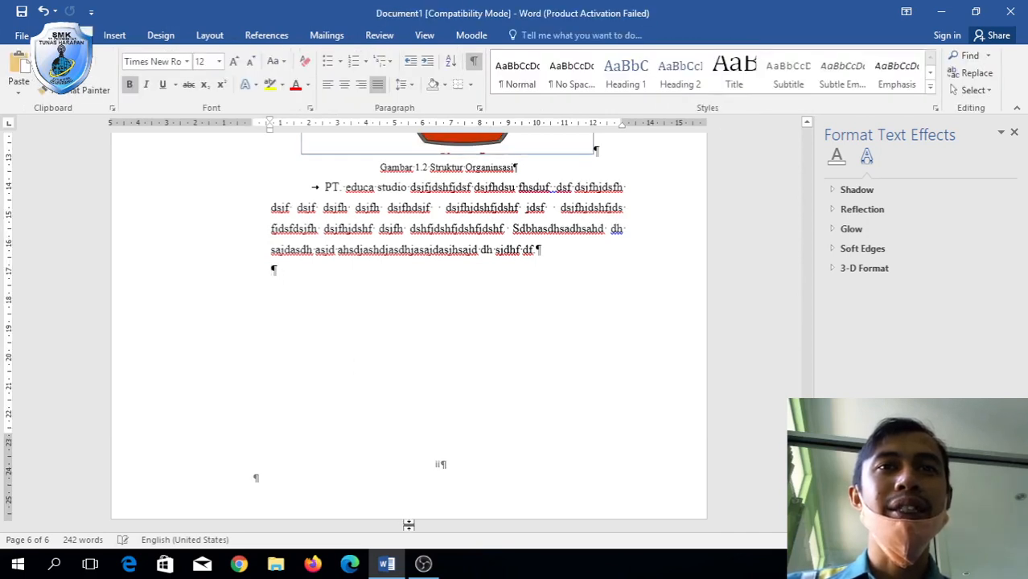
pyautogui.doubleClick(440, 468)
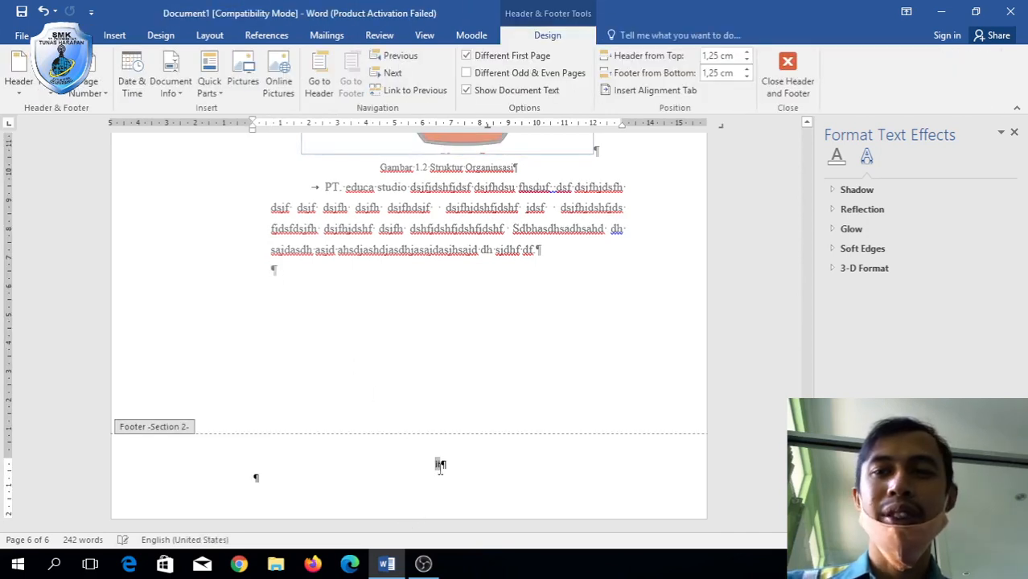
pyautogui.hotkey('ctrl', 'z')
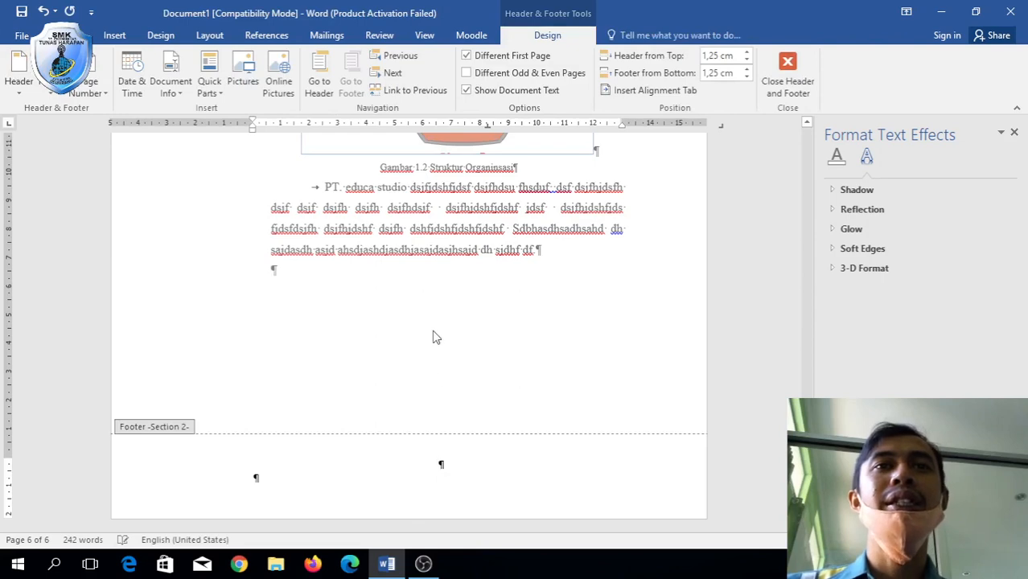
pyautogui.doubleClick(433, 336)
pyautogui.scroll(15, 432, 334)
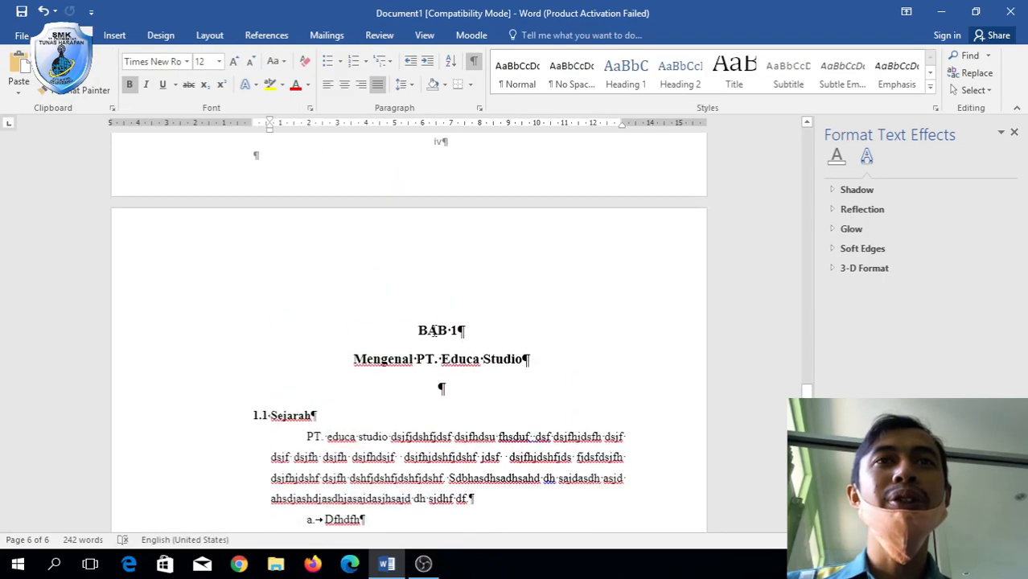
pyautogui.scroll(4, 432, 330)
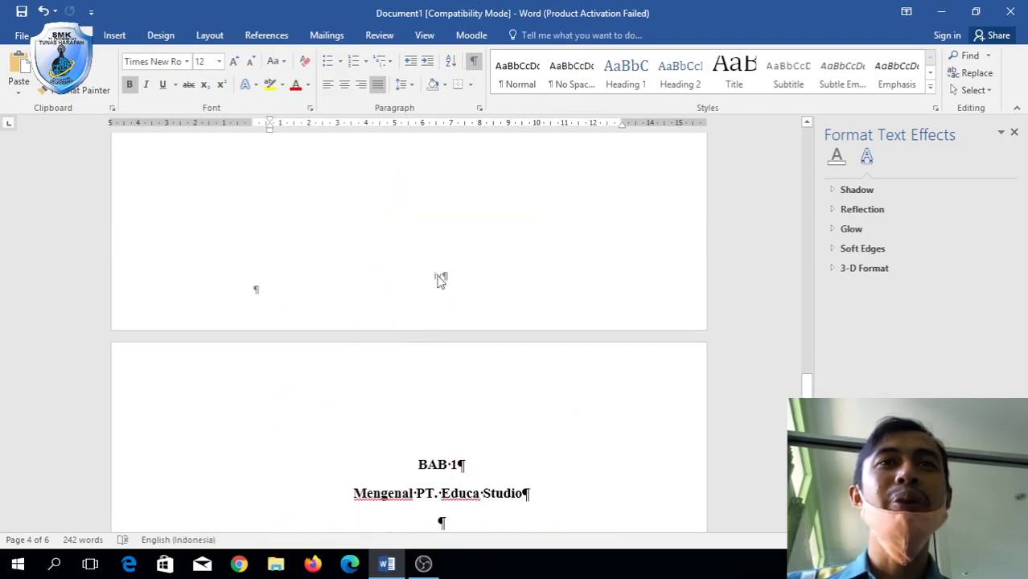
pyautogui.scroll(12, 441, 279)
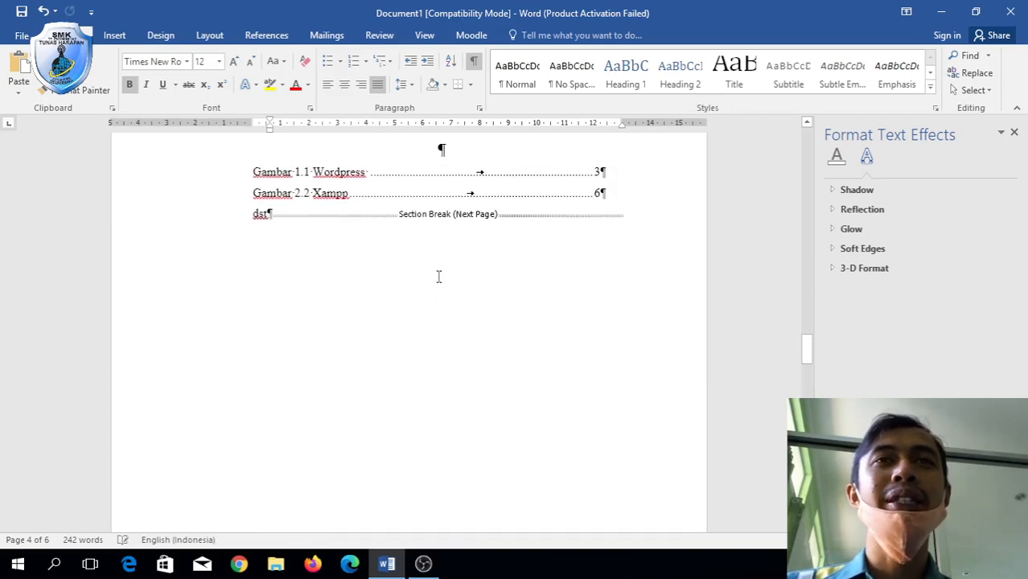
pyautogui.scroll(4, 439, 277)
pyautogui.scroll(-12, 437, 279)
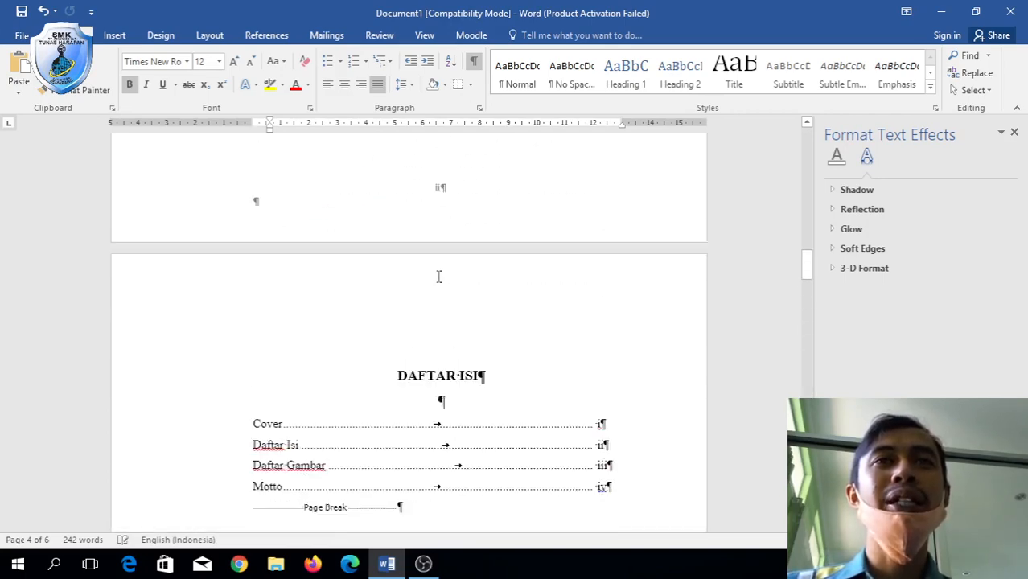
pyautogui.scroll(-15, 437, 278)
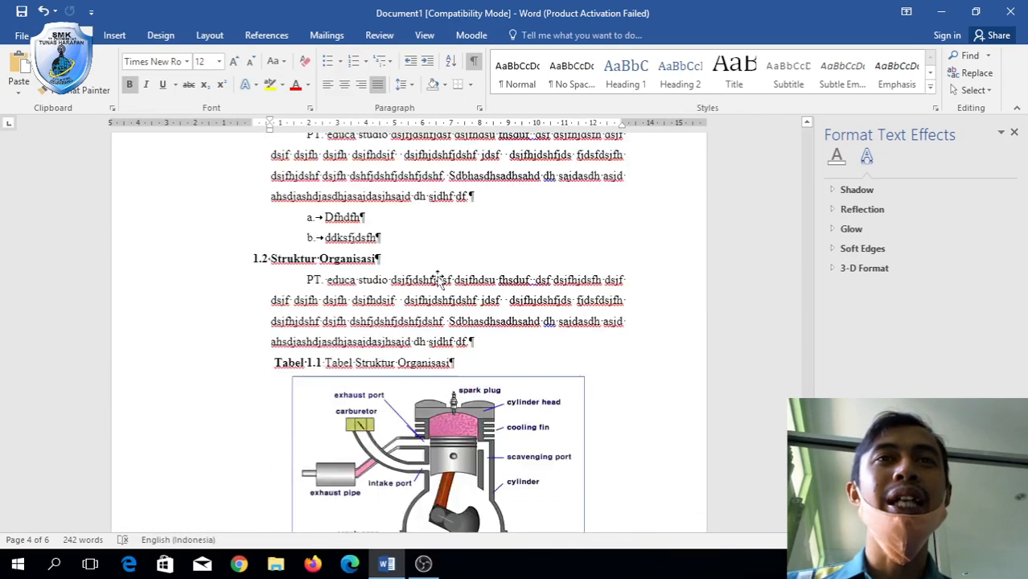
pyautogui.scroll(-5, 438, 277)
pyautogui.scroll(3, 438, 277)
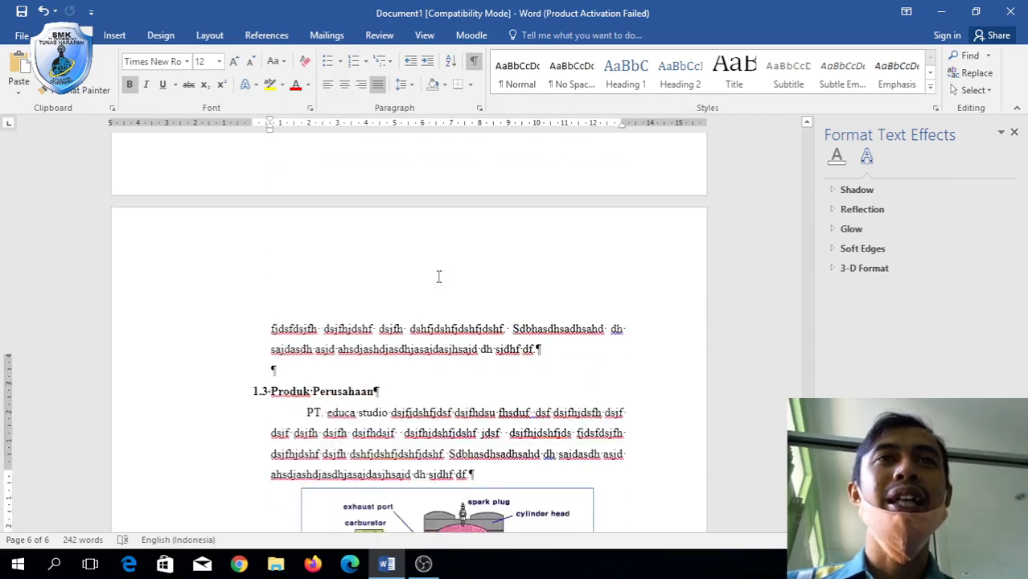
pyautogui.scroll(-8, 438, 277)
pyautogui.scroll(1, 438, 278)
# Open footer editing and move into the Section 2 header of the chapter's page.
pyautogui.click(432, 418)
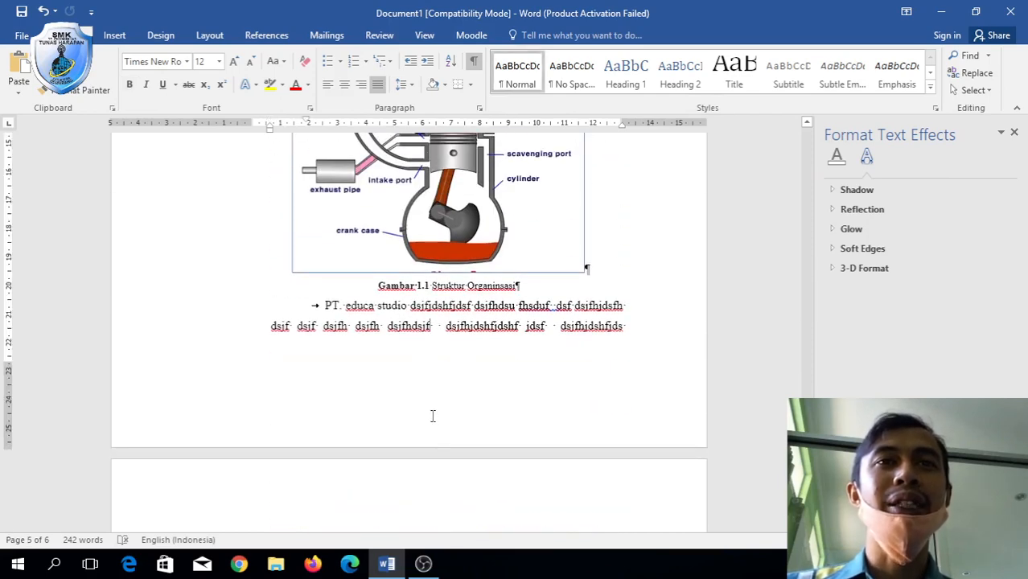
pyautogui.doubleClick(431, 416)
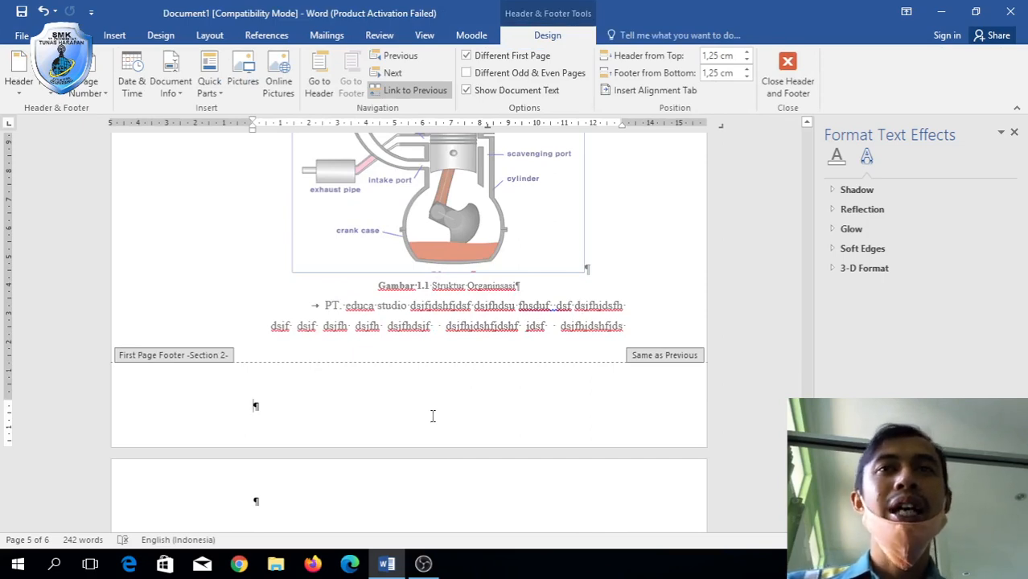
pyautogui.scroll(5, 432, 416)
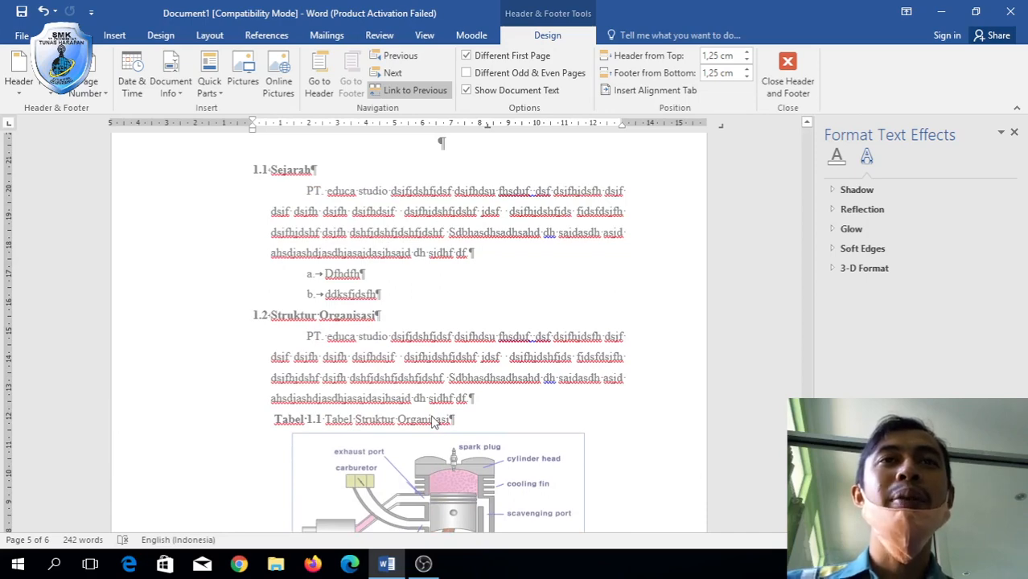
pyautogui.scroll(-5, 431, 420)
pyautogui.scroll(2, 432, 419)
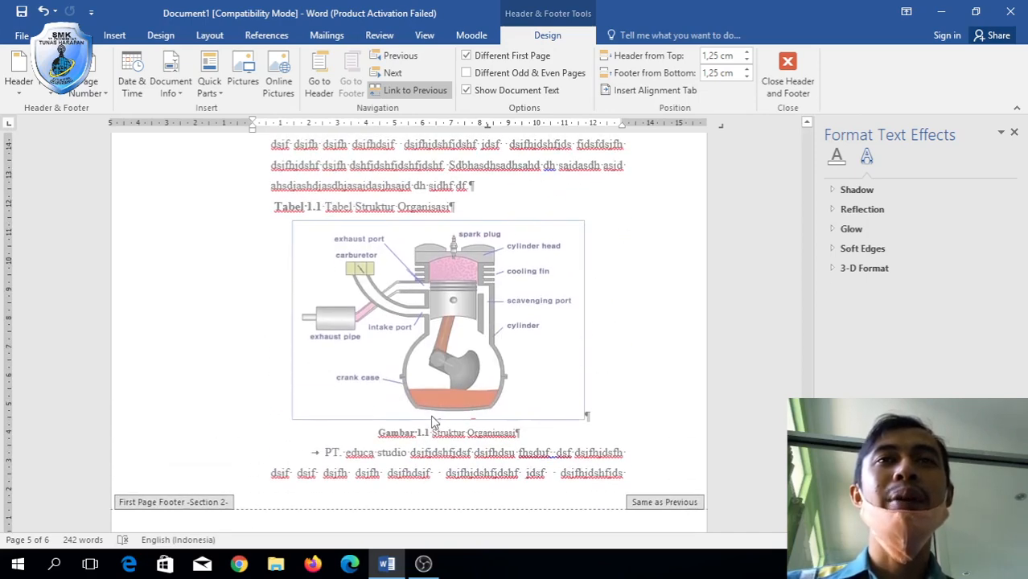
pyautogui.scroll(-6, 432, 420)
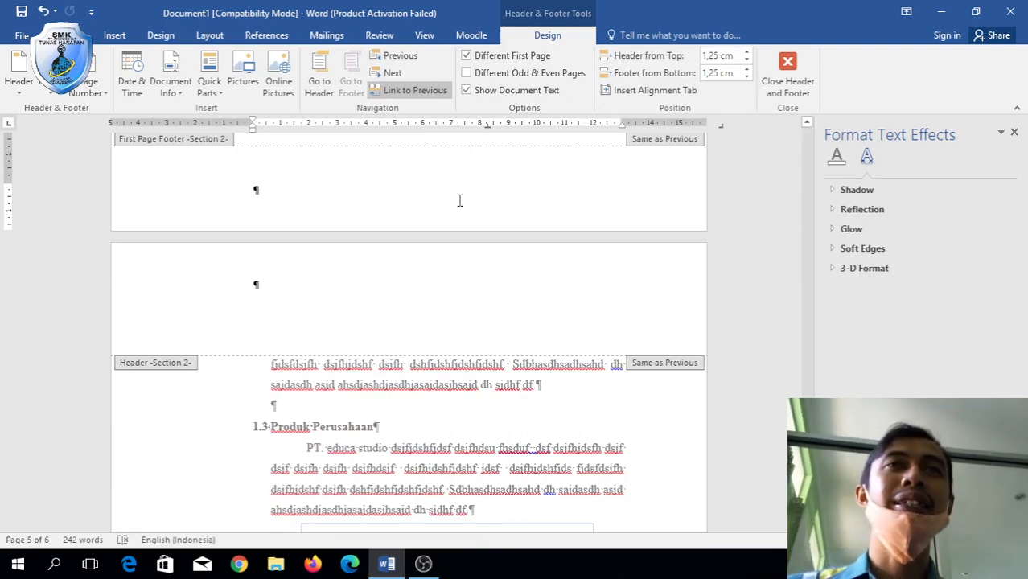
pyautogui.click(427, 271)
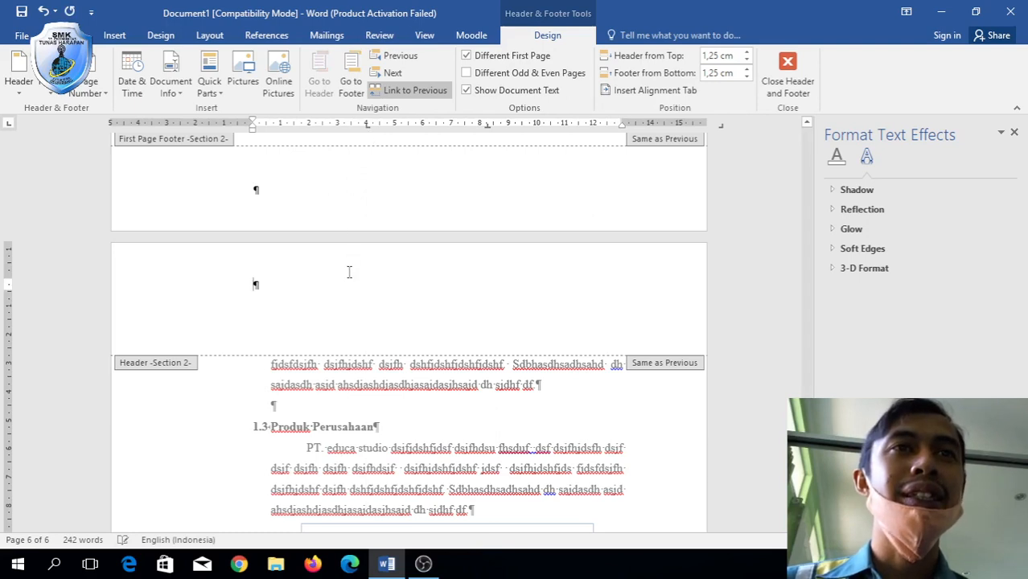
# Format the section's page numbers as Arabic 1, 2, 3 starting at 1.
pyautogui.click(100, 95)
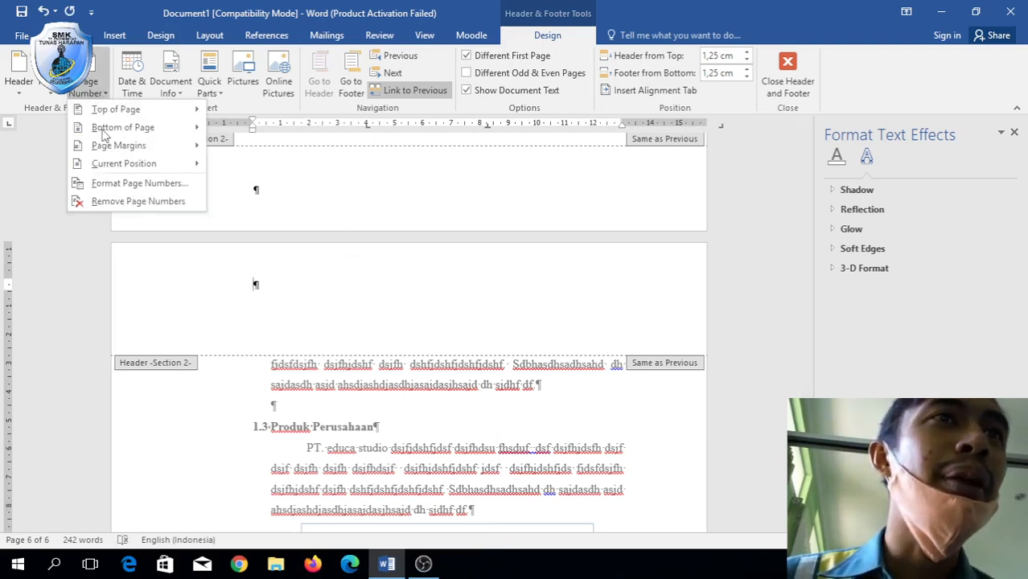
pyautogui.click(138, 184)
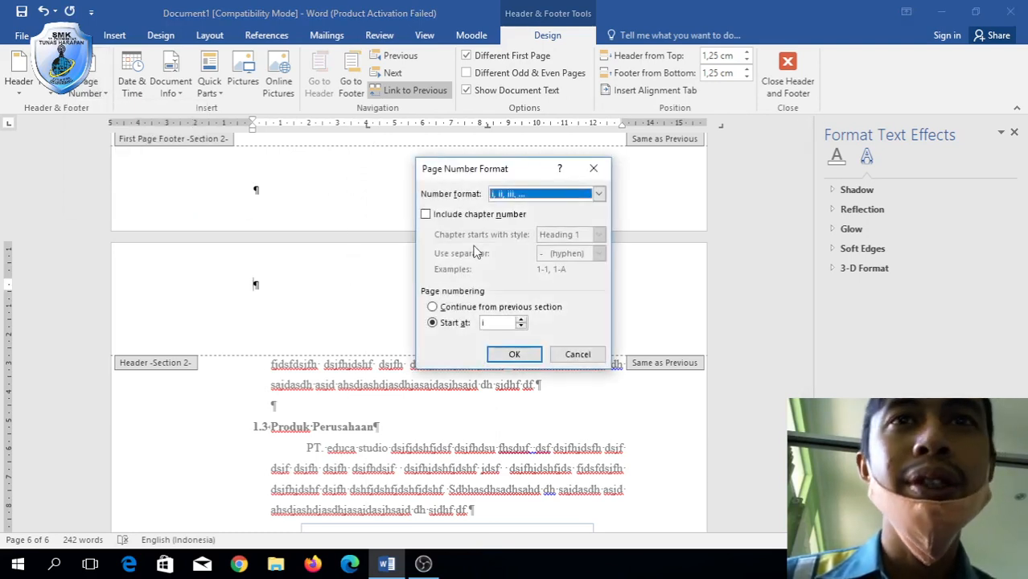
pyautogui.click(520, 196)
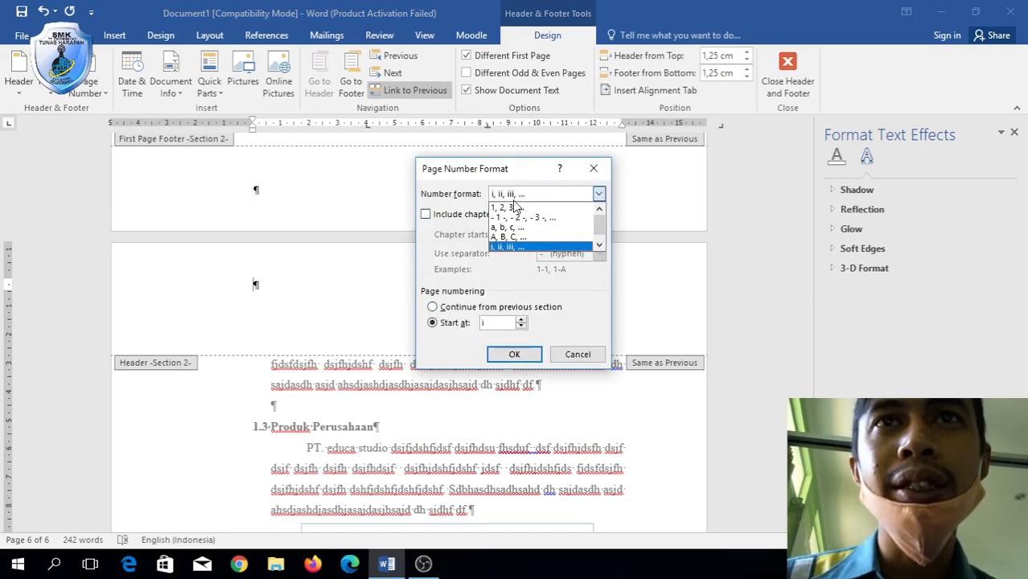
pyautogui.click(516, 208)
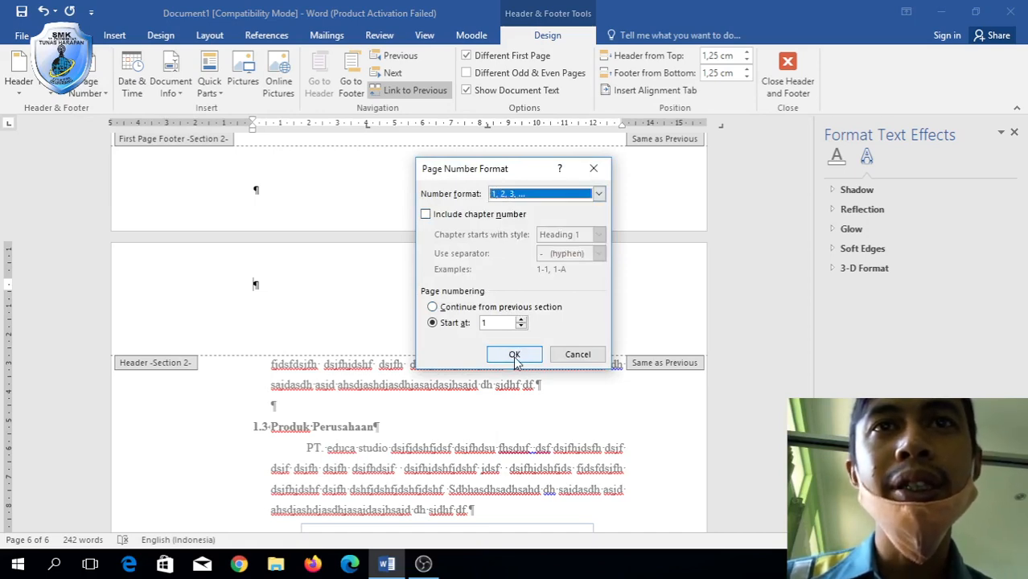
pyautogui.click(518, 352)
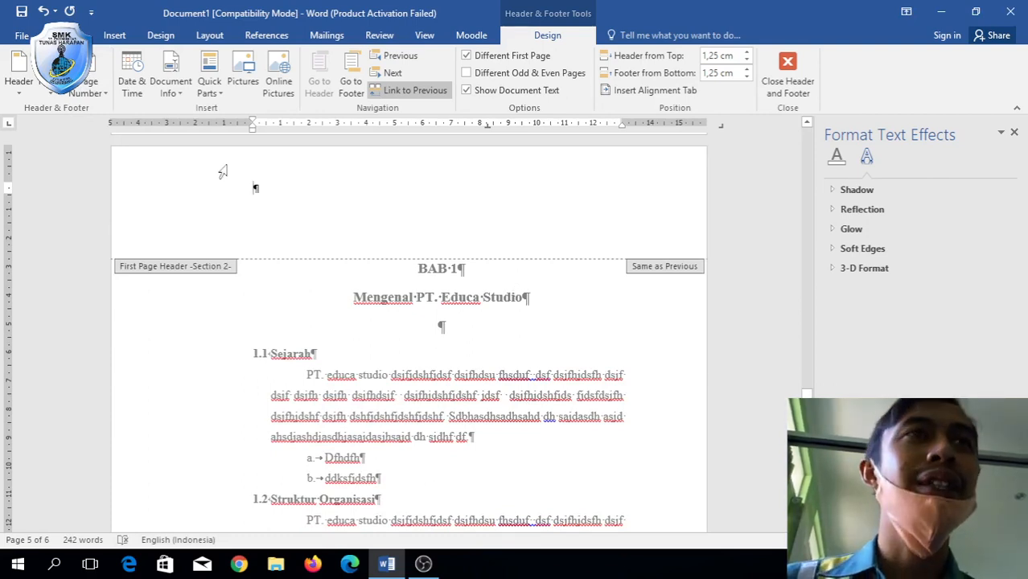
# Insert a right-aligned Plain Number 3 page number at the top of BAB 1, then close the header.
pyautogui.click(25, 87)
pyautogui.click(24, 86)
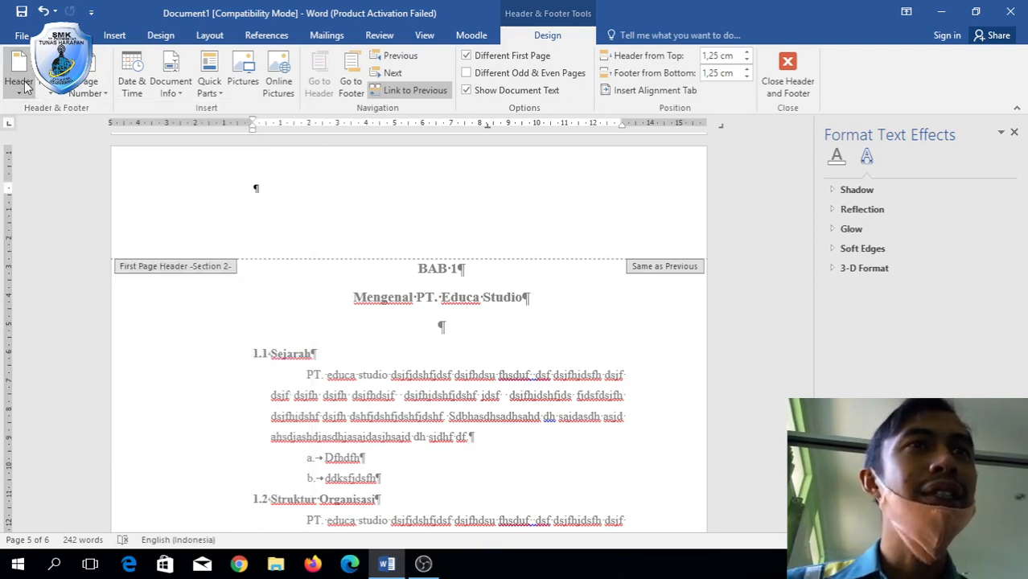
pyautogui.click(90, 90)
pyautogui.moveTo(121, 112)
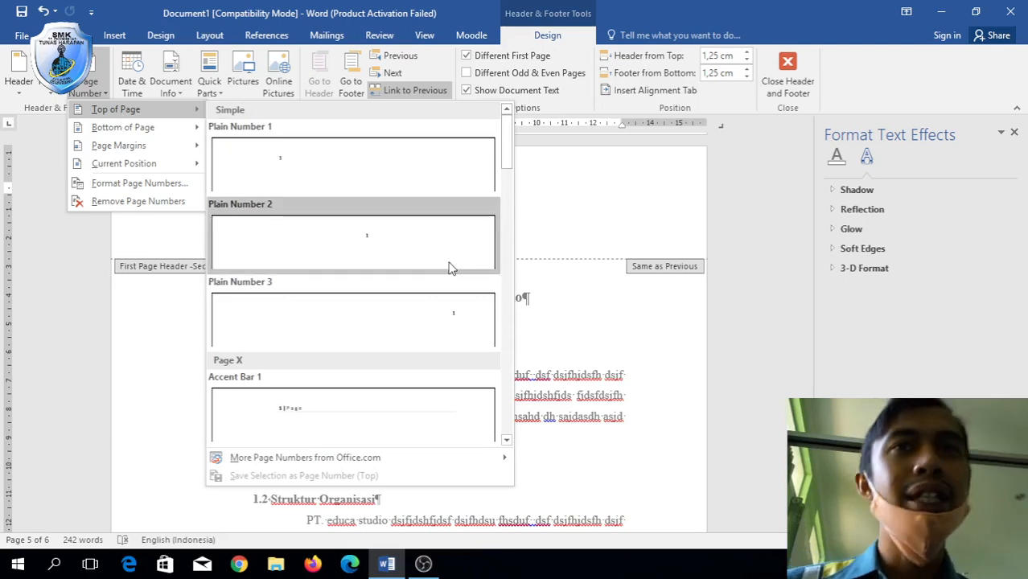
pyautogui.click(451, 311)
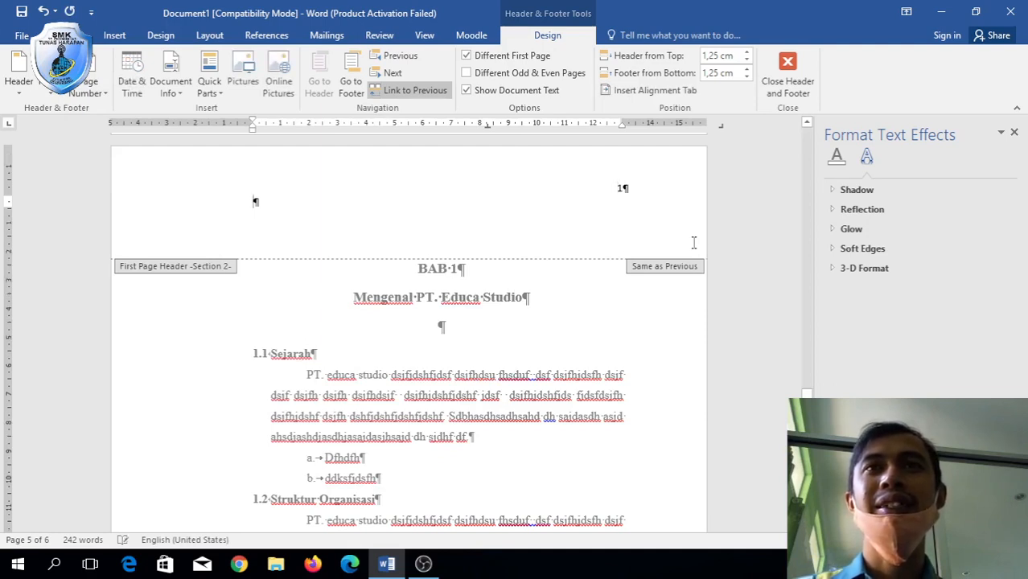
pyautogui.doubleClick(563, 314)
pyautogui.scroll(-15, 561, 306)
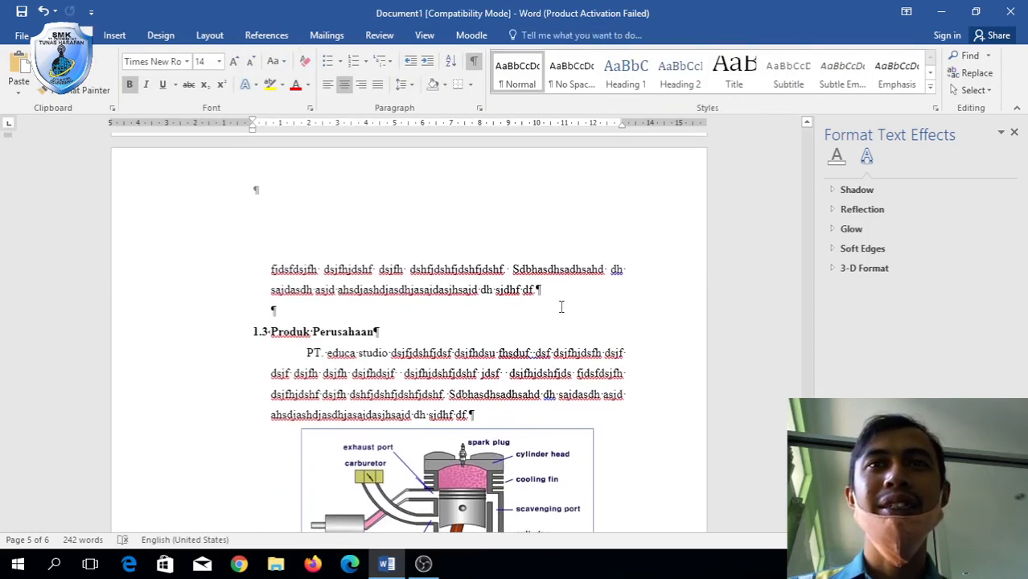
# Add a right-aligned Plain Number 3 header number, showing 2, to the next chapter page.
pyautogui.scroll(2, 561, 307)
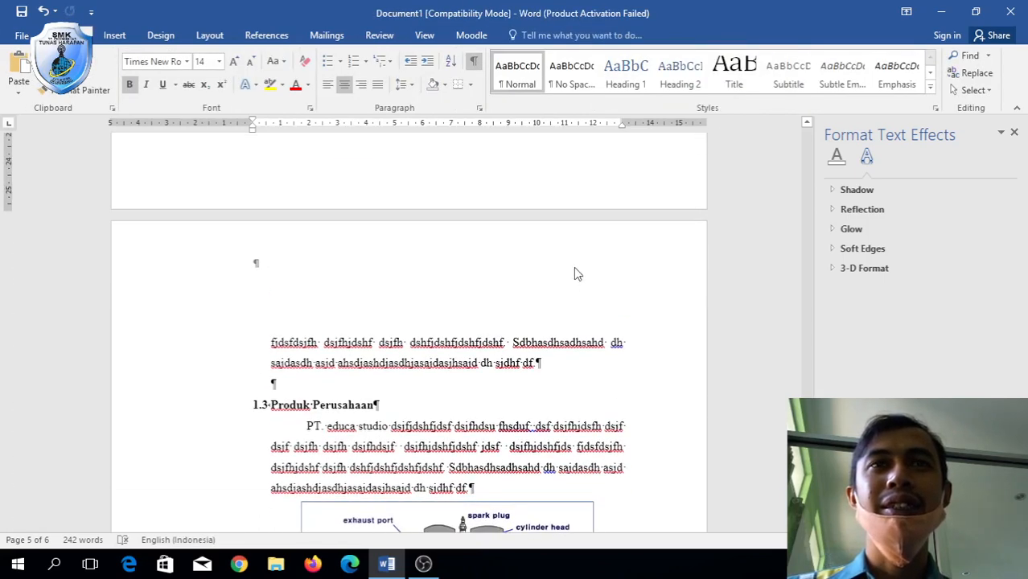
pyautogui.click(576, 272)
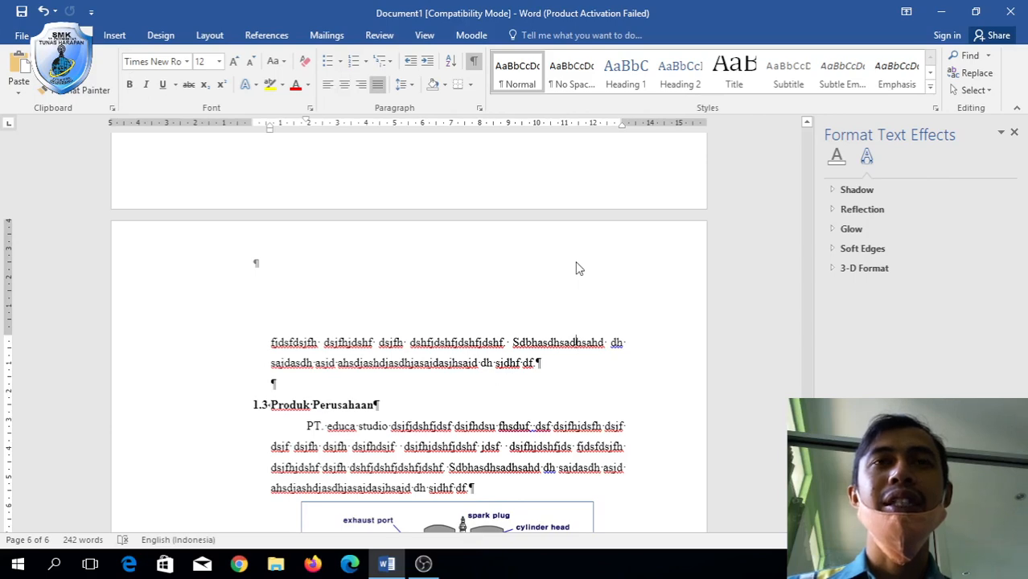
pyautogui.scroll(-10, 575, 265)
pyautogui.scroll(12, 576, 264)
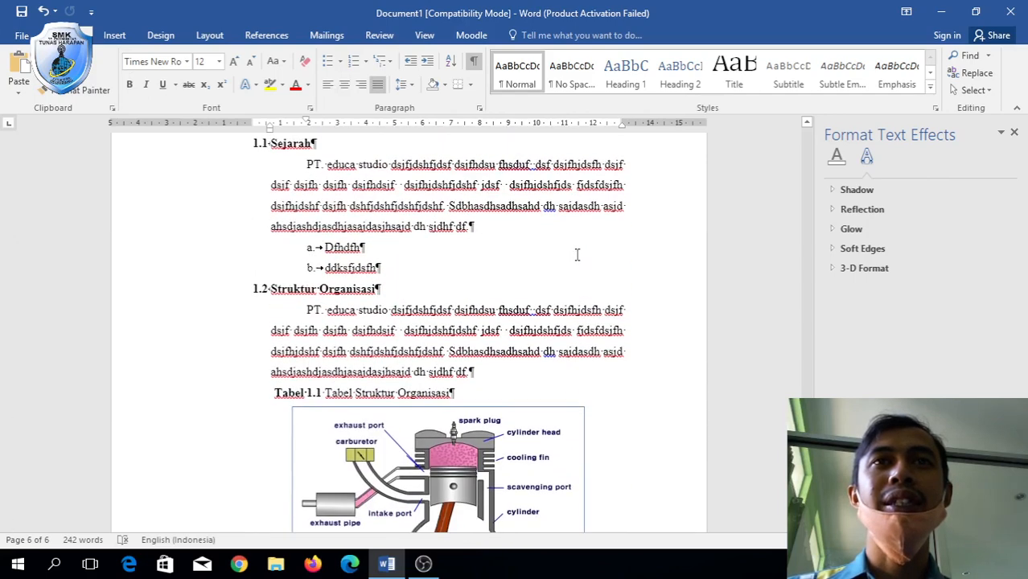
pyautogui.doubleClick(590, 258)
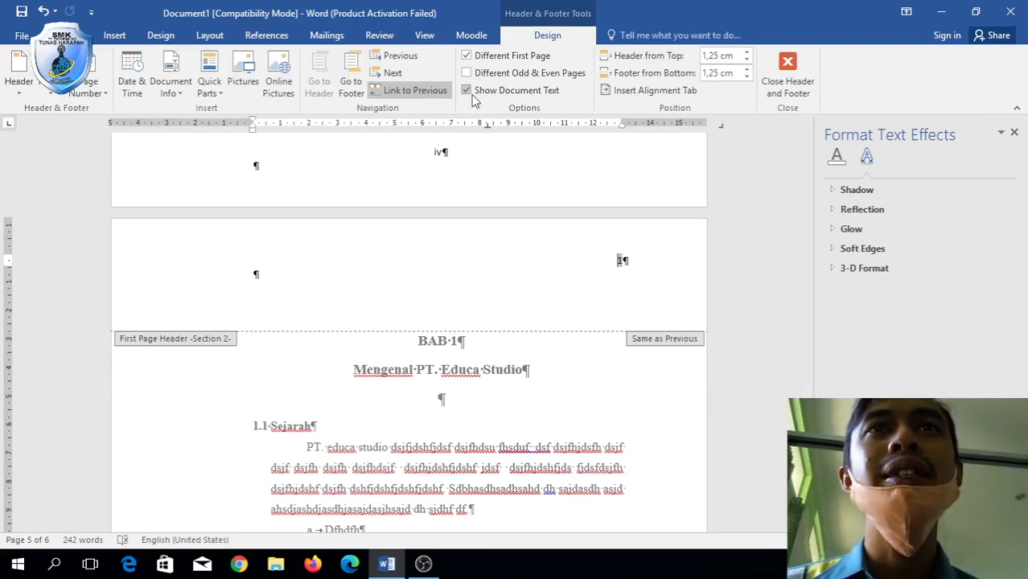
pyautogui.scroll(-10, 554, 310)
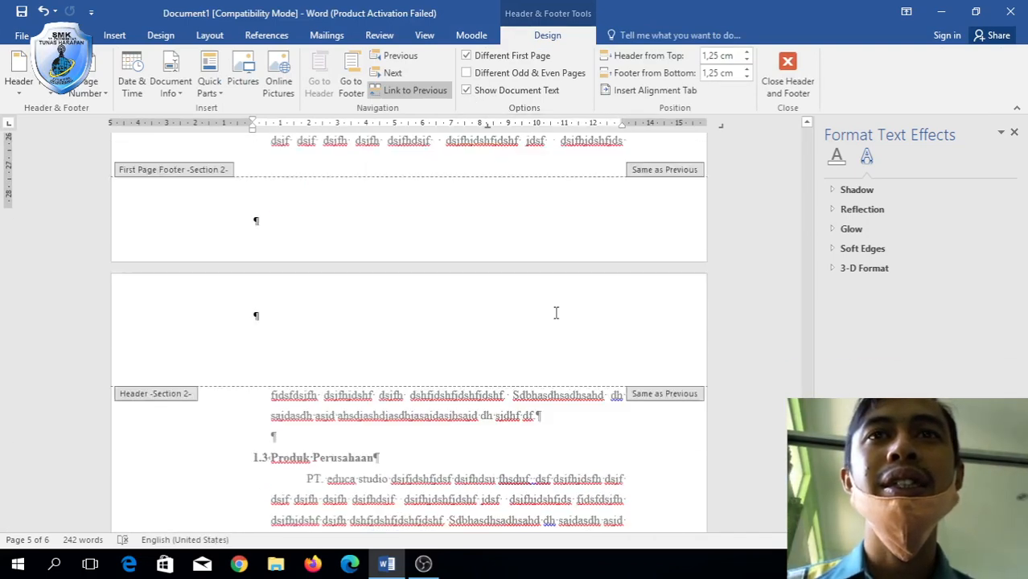
pyautogui.scroll(-8, 554, 319)
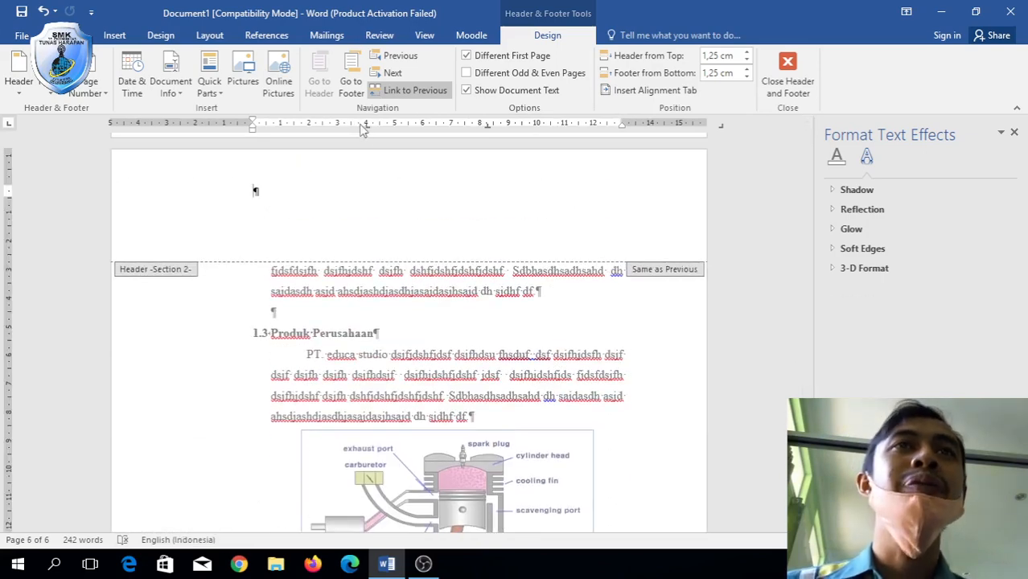
pyautogui.click(77, 93)
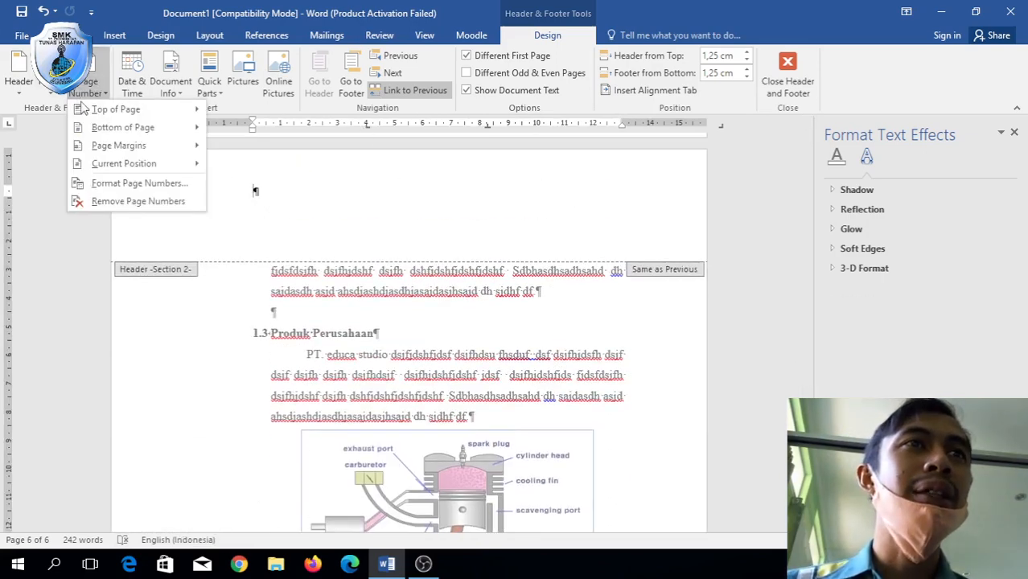
pyautogui.moveTo(113, 108)
pyautogui.click(407, 312)
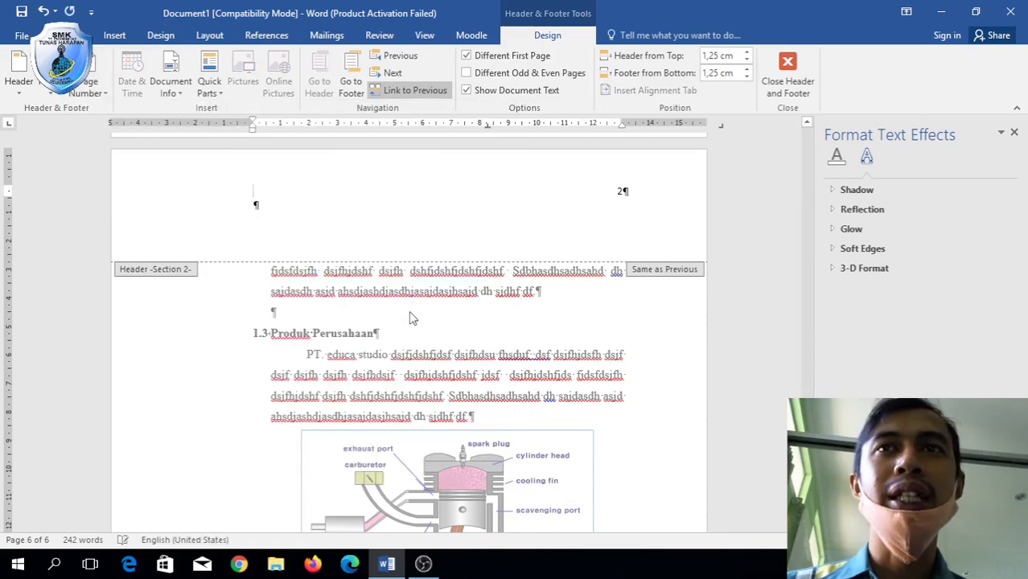
pyautogui.doubleClick(576, 305)
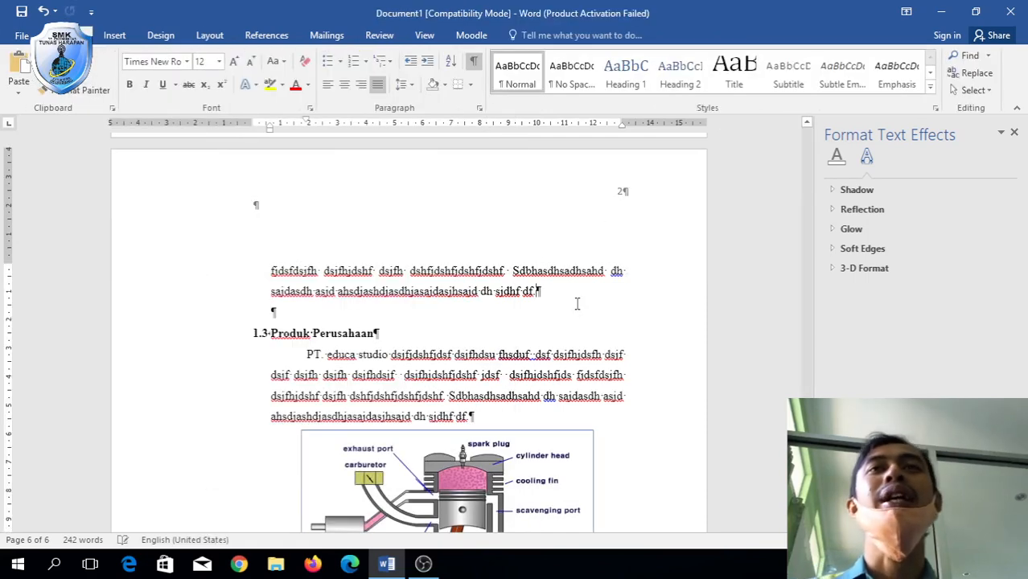
pyautogui.scroll(-10, 603, 294)
pyautogui.scroll(-1, 605, 296)
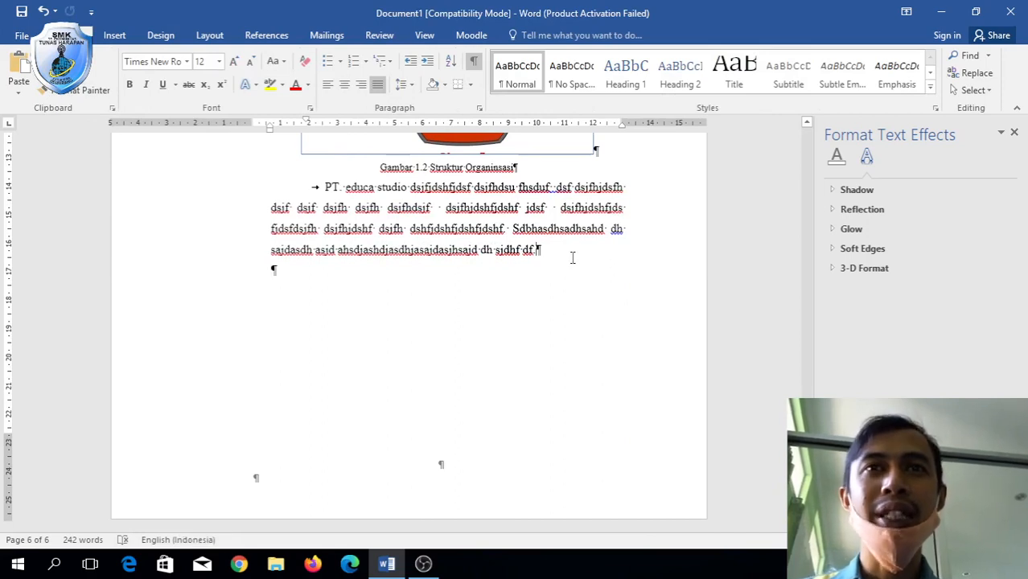
pyautogui.press('Tab')
pyautogui.write('Sdf Ds Fds Fds Fds Fds Fds ')
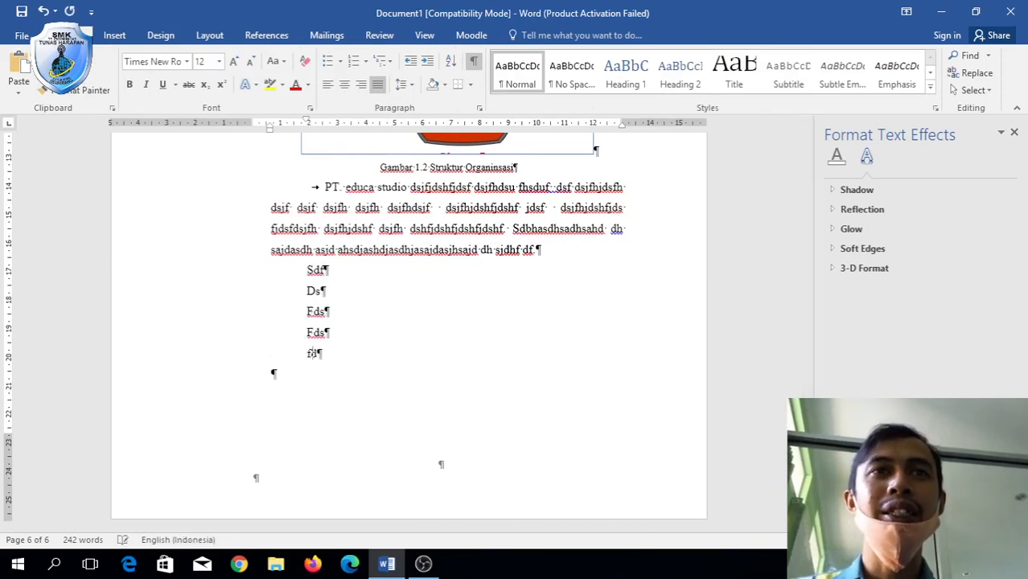
pyautogui.write('f')
pyautogui.press('Return')
pyautogui.write('dsf')
pyautogui.press('Return')
pyautogui.write('dsf')
pyautogui.press('Return')
pyautogui.write('sdf')
pyautogui.press('Return')
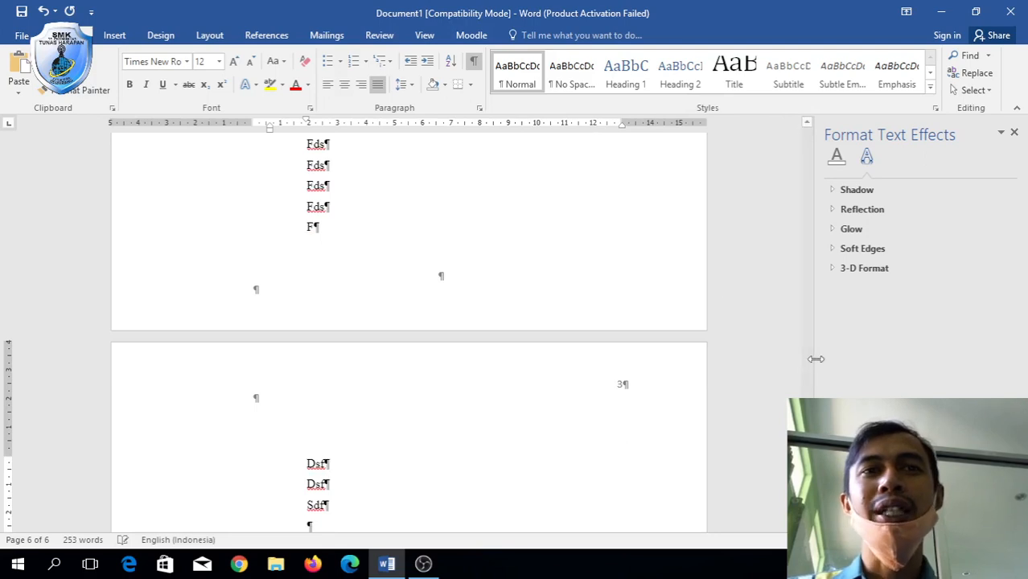
pyautogui.scroll(-9, 609, 382)
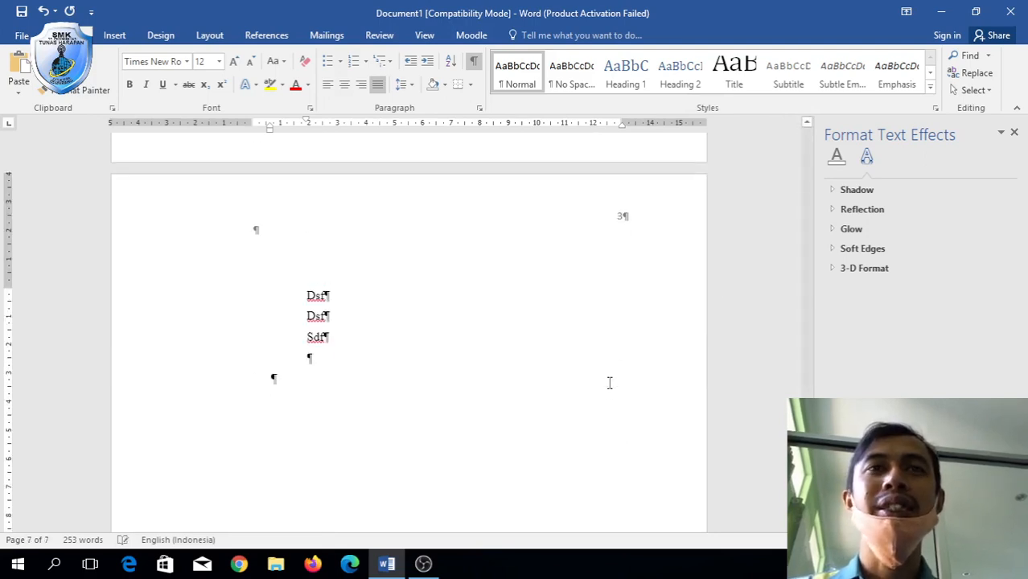
pyautogui.scroll(-3, 610, 383)
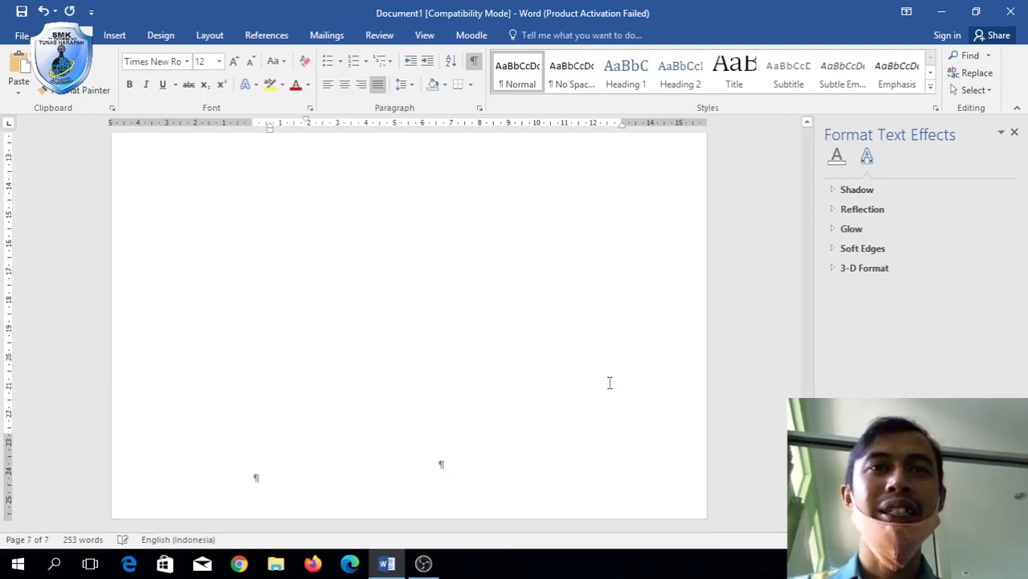
pyautogui.scroll(10, 426, 460)
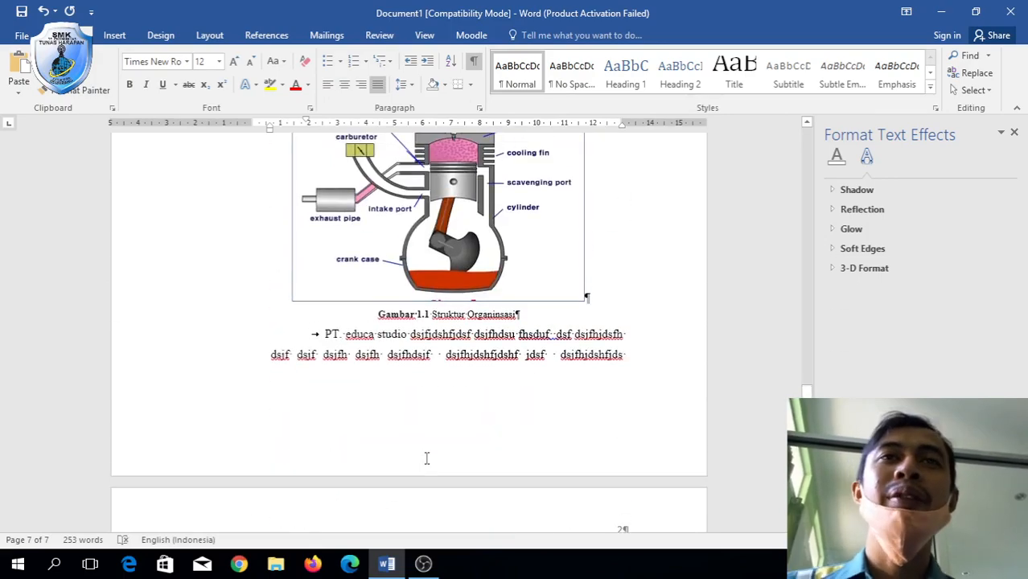
pyautogui.scroll(15, 426, 459)
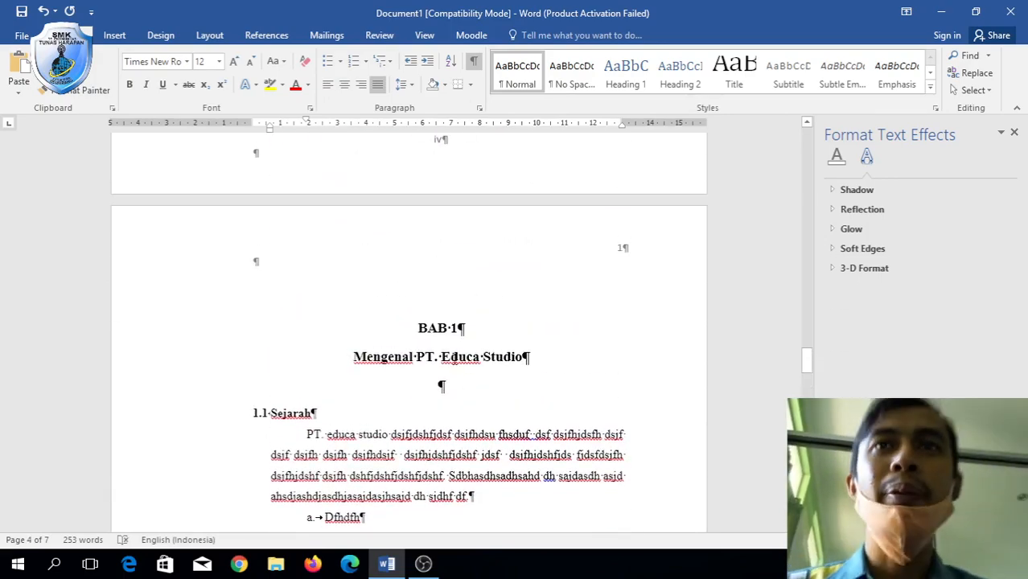
# Open BAB 1's first-page header and move into the First Page Footer of Section 2.
pyautogui.click(621, 257)
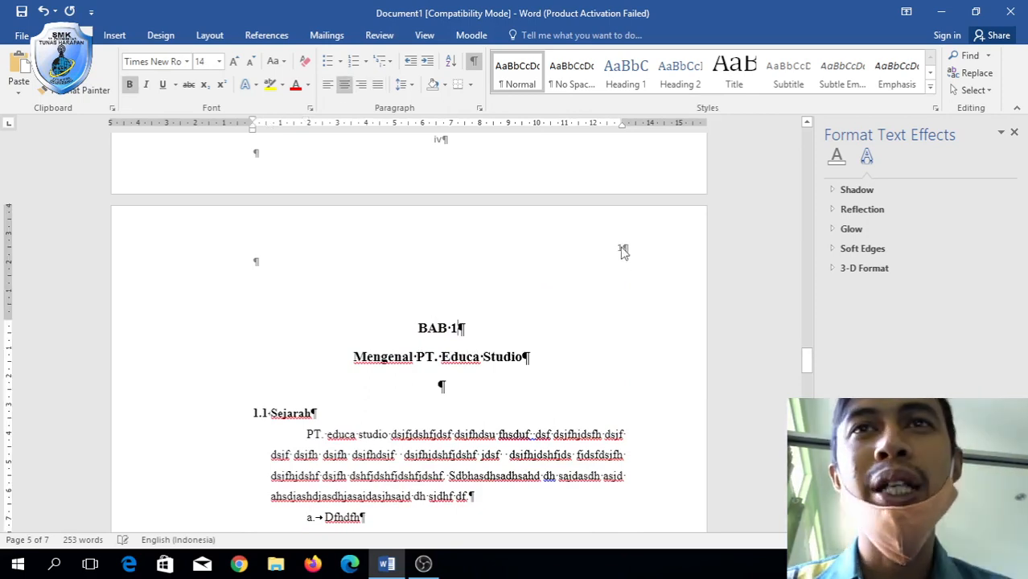
pyautogui.doubleClick(622, 247)
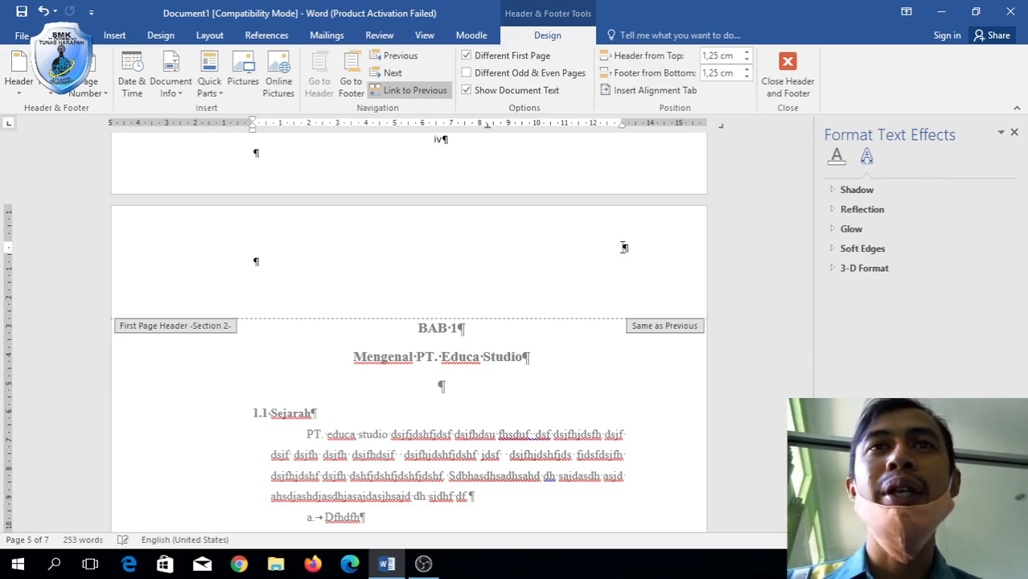
pyautogui.scroll(-3, 624, 247)
pyautogui.scroll(-2, 621, 247)
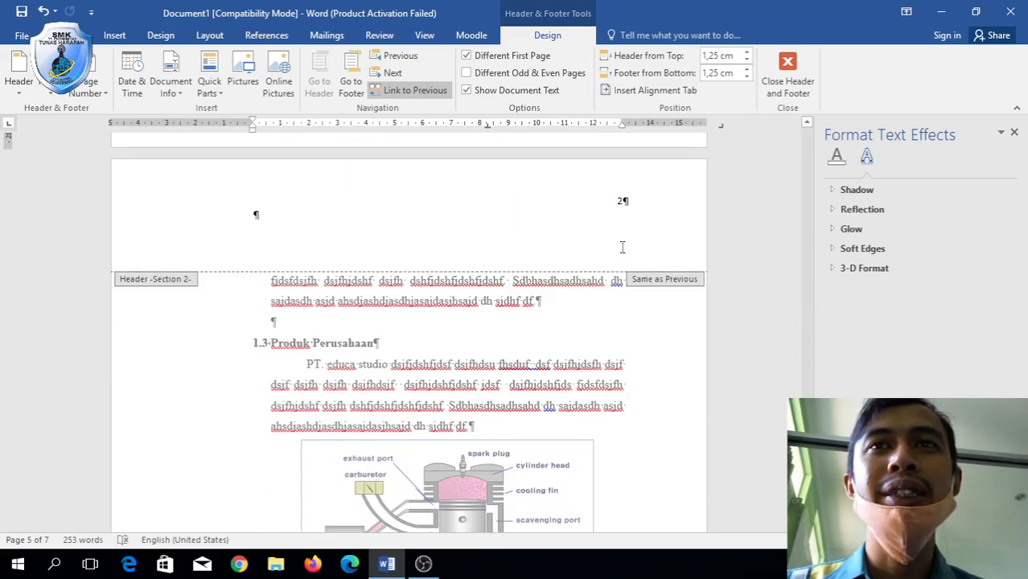
pyautogui.scroll(6, 623, 251)
pyautogui.scroll(5, 621, 249)
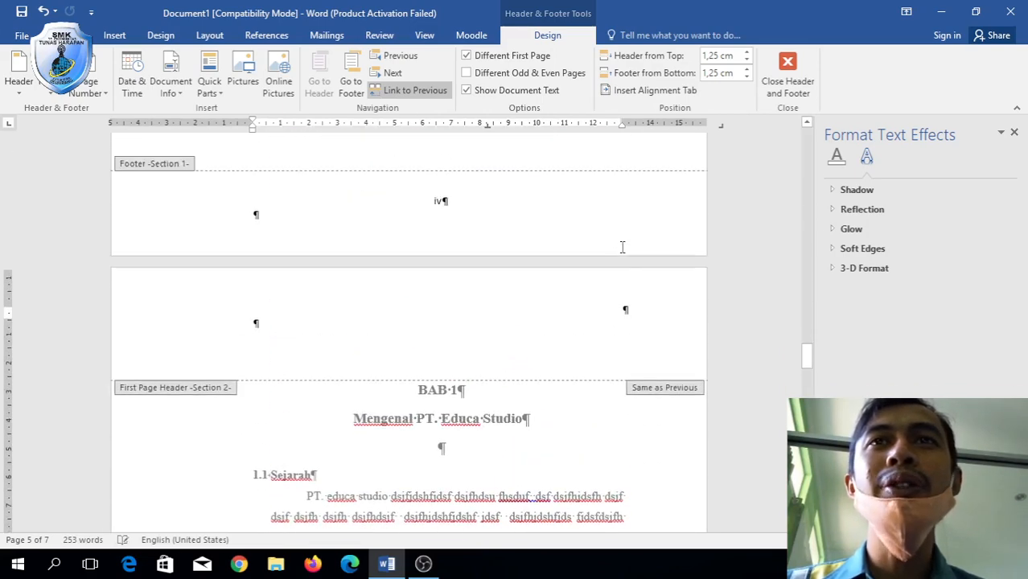
pyautogui.scroll(-9, 621, 249)
pyautogui.scroll(-1, 621, 254)
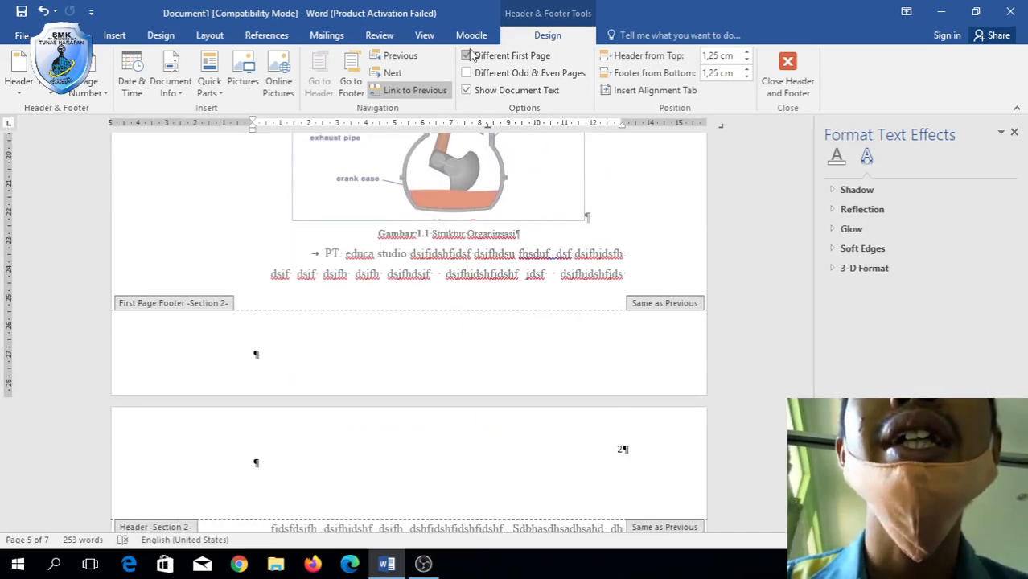
pyautogui.click(432, 345)
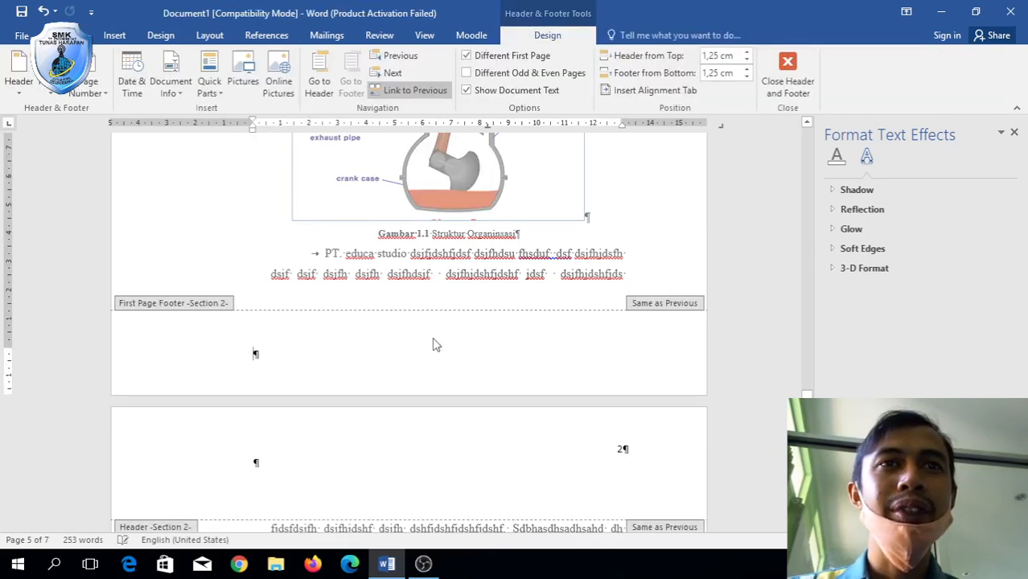
pyautogui.scroll(10, 451, 350)
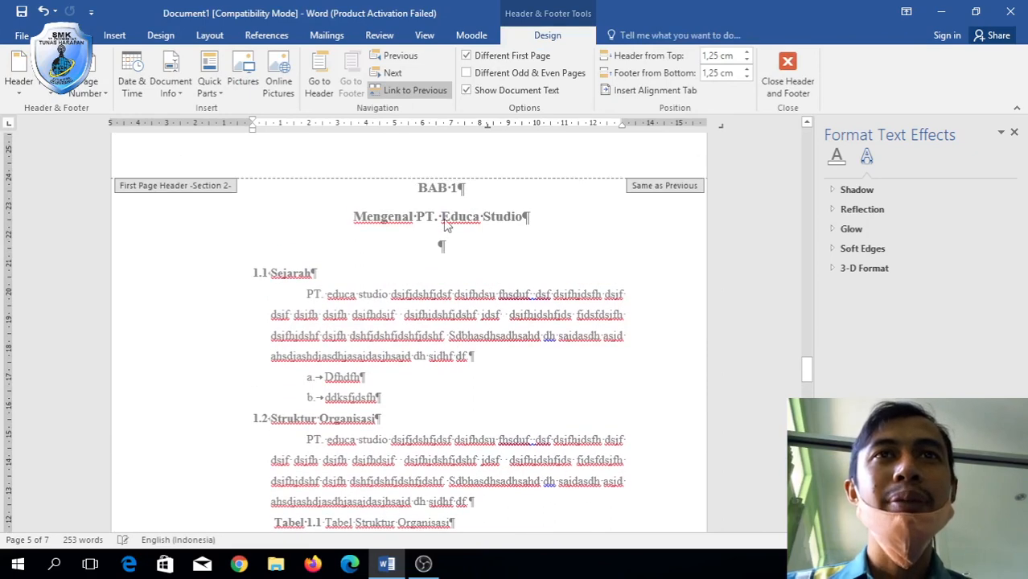
pyautogui.scroll(-8, 442, 217)
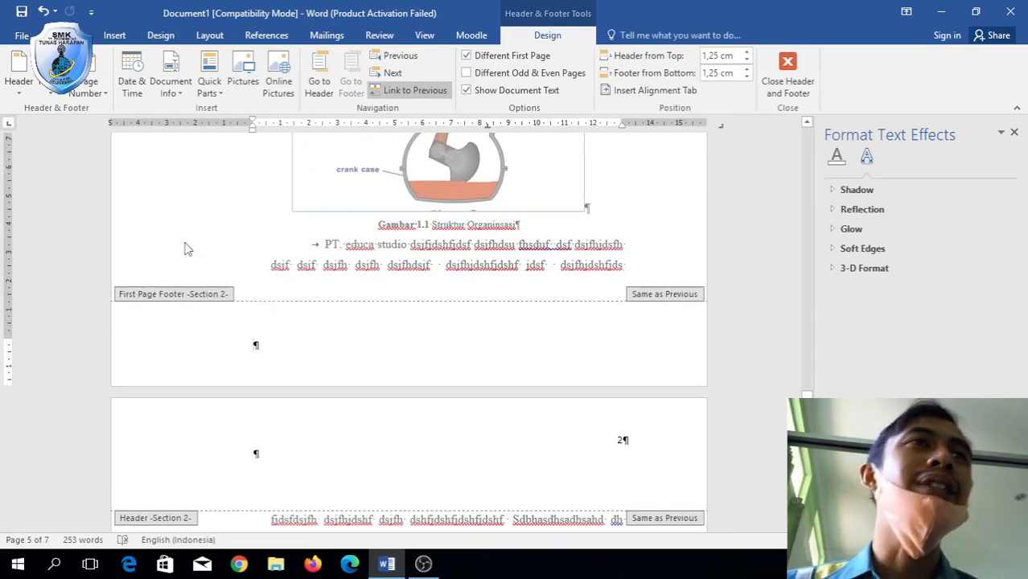
# Insert a centred Plain Number 2 page number at the bottom of BAB 1's first page.
pyautogui.click(88, 88)
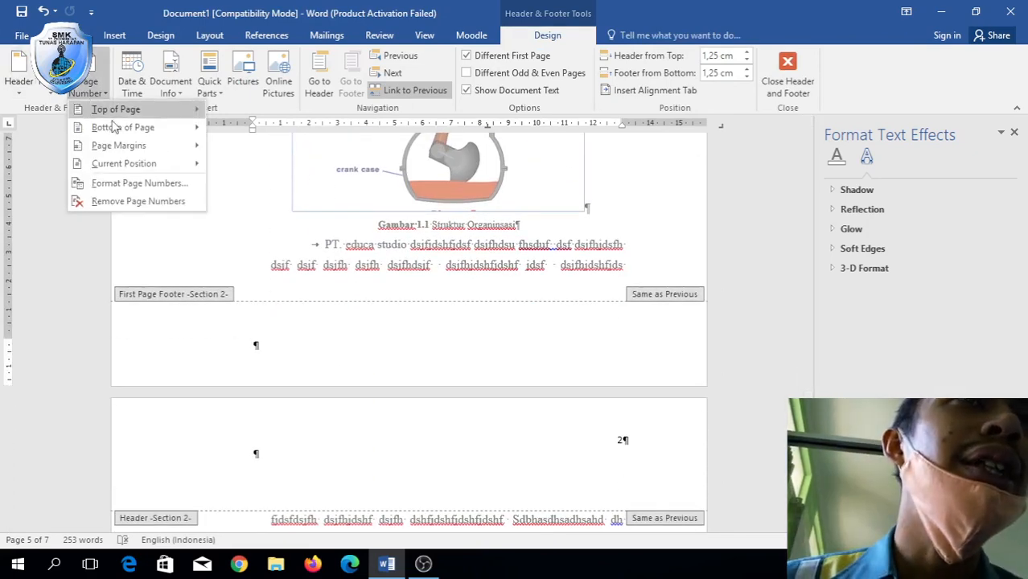
pyautogui.moveTo(117, 127)
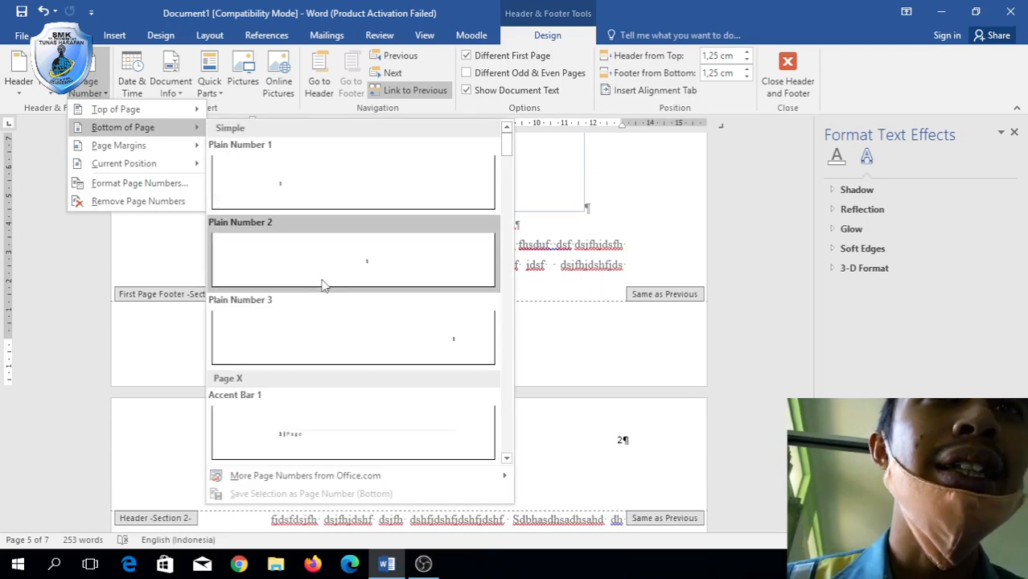
pyautogui.click(322, 284)
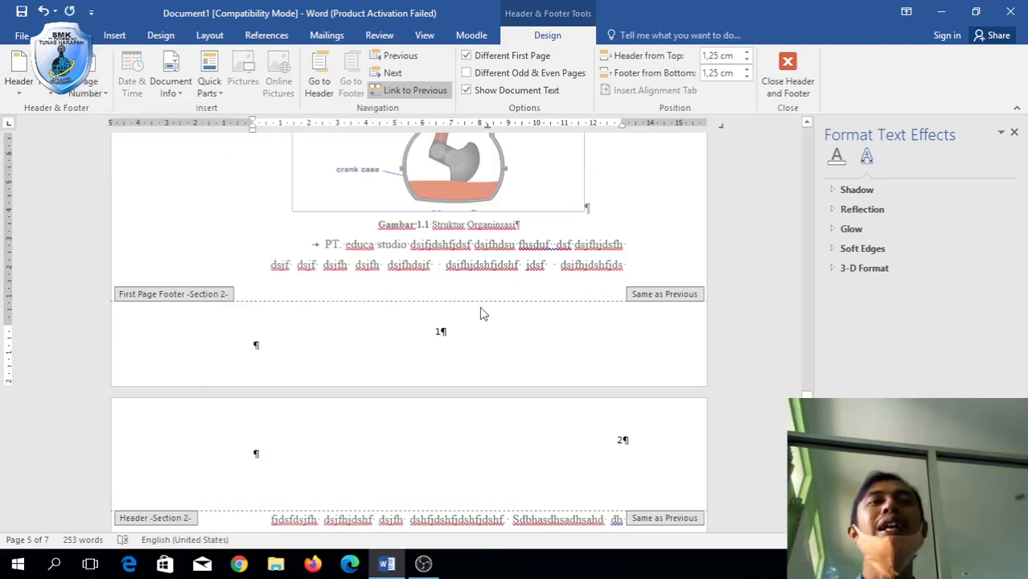
pyautogui.scroll(3, 452, 301)
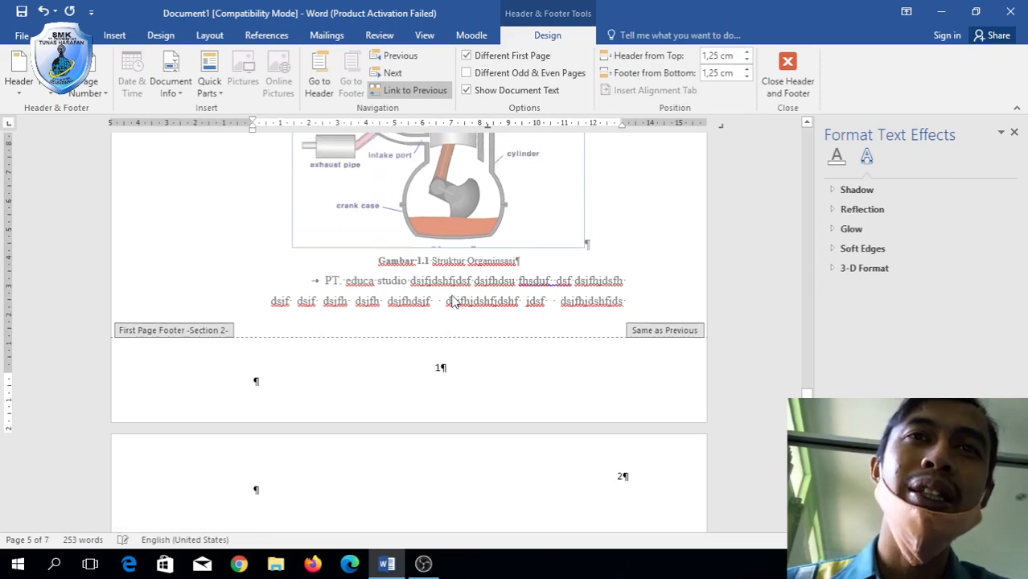
pyautogui.scroll(-9, 451, 298)
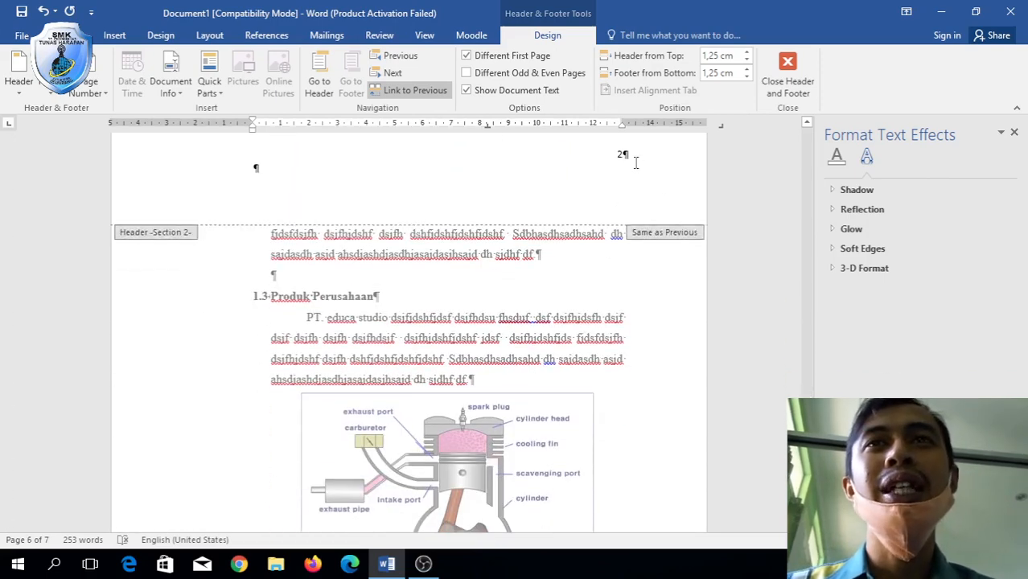
# Close header editing after confirming the Dsf page's header shows number 3, then go to Layout.
pyautogui.scroll(-10, 602, 217)
pyautogui.scroll(3, 601, 218)
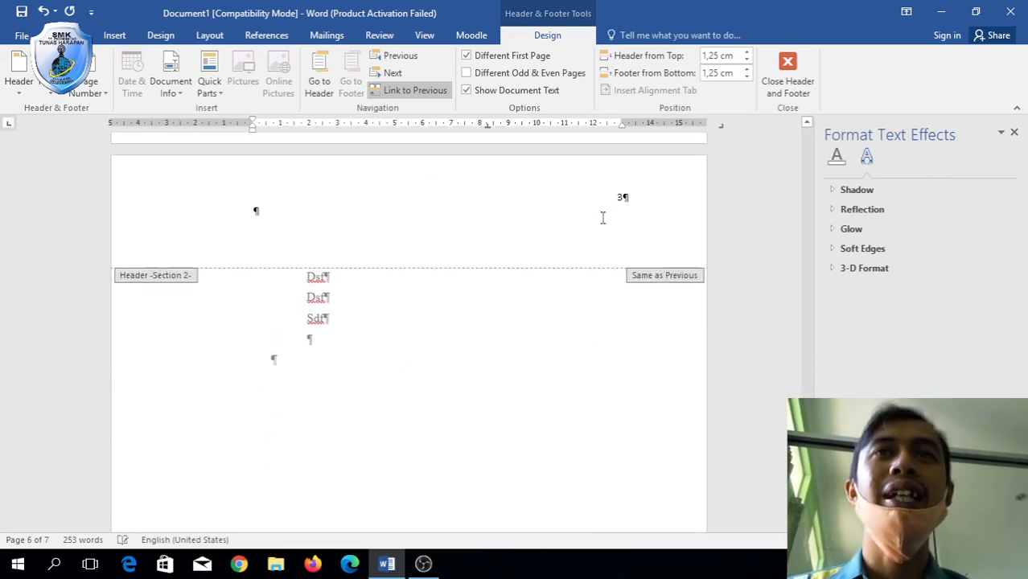
pyautogui.doubleClick(530, 359)
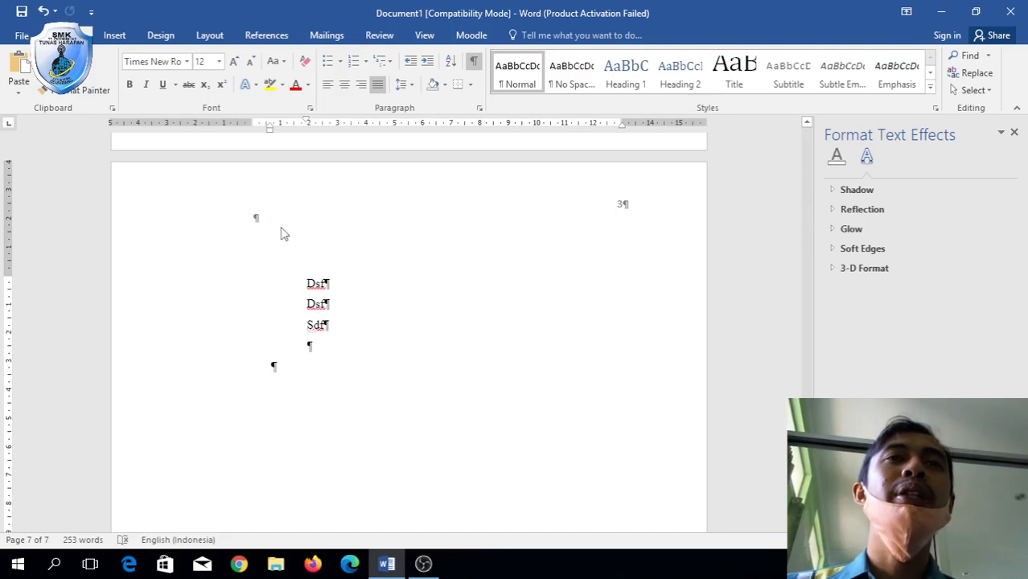
pyautogui.click(211, 44)
pyautogui.doubleClick(329, 195)
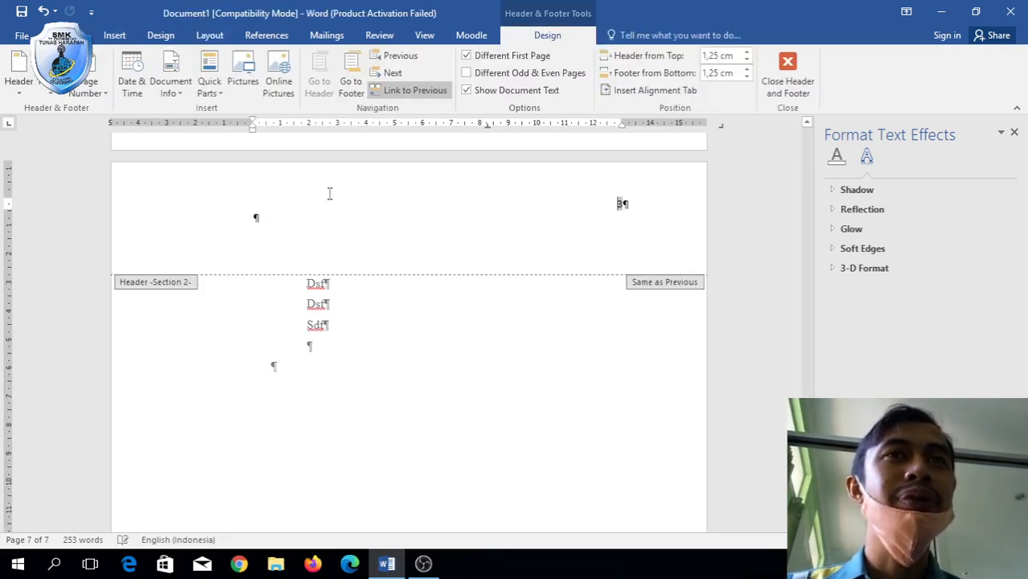
pyautogui.doubleClick(385, 339)
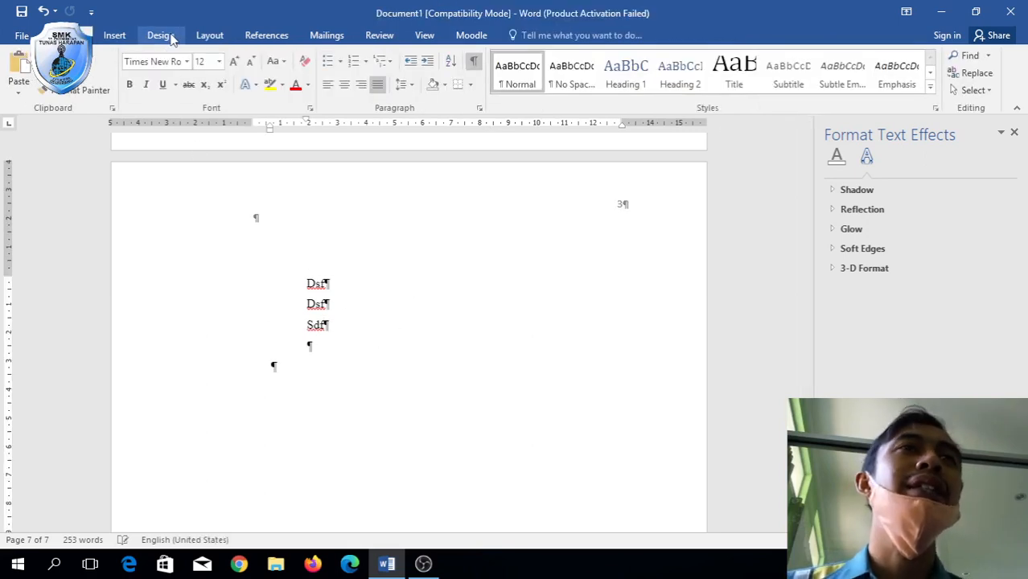
pyautogui.click(209, 36)
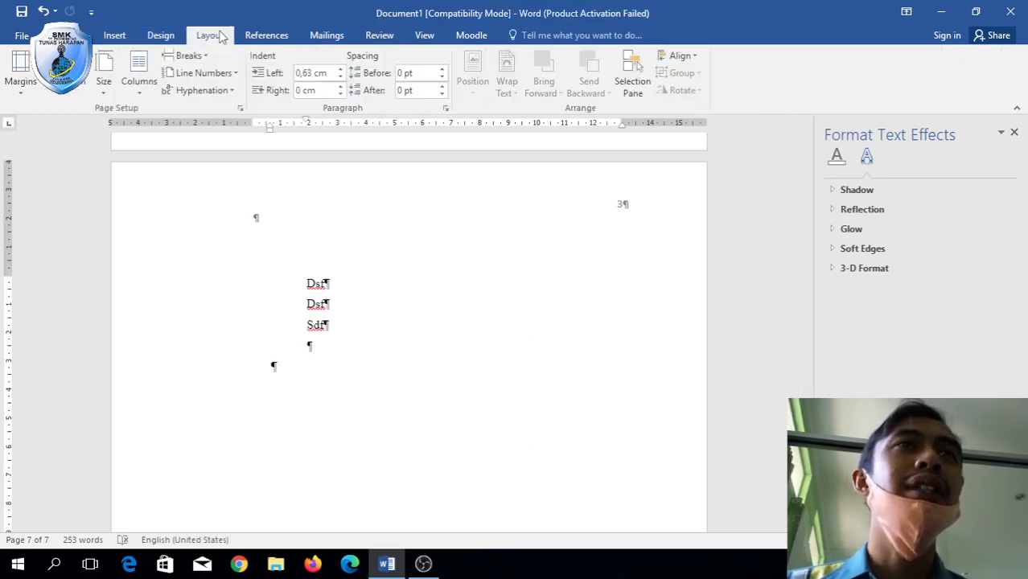
# Apply A4 paper size from this point forward in Page Setup, creating a new section.
pyautogui.click(104, 91)
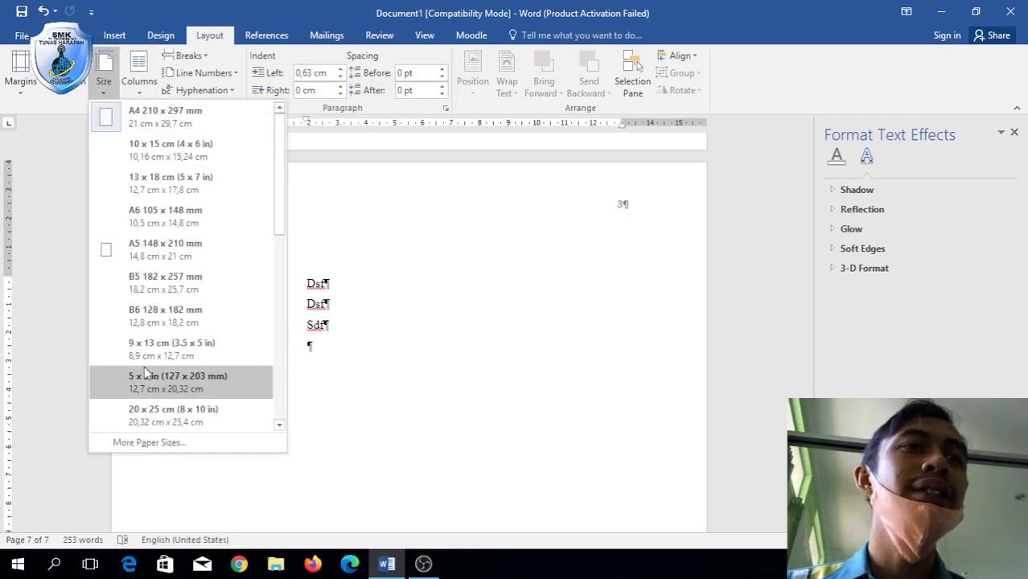
pyautogui.click(165, 442)
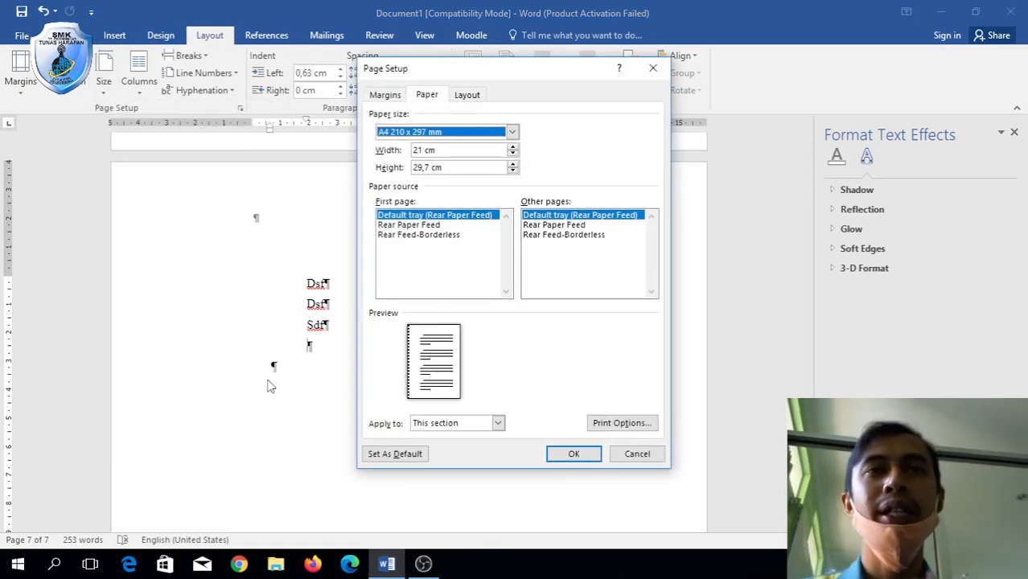
pyautogui.click(498, 423)
pyautogui.click(475, 445)
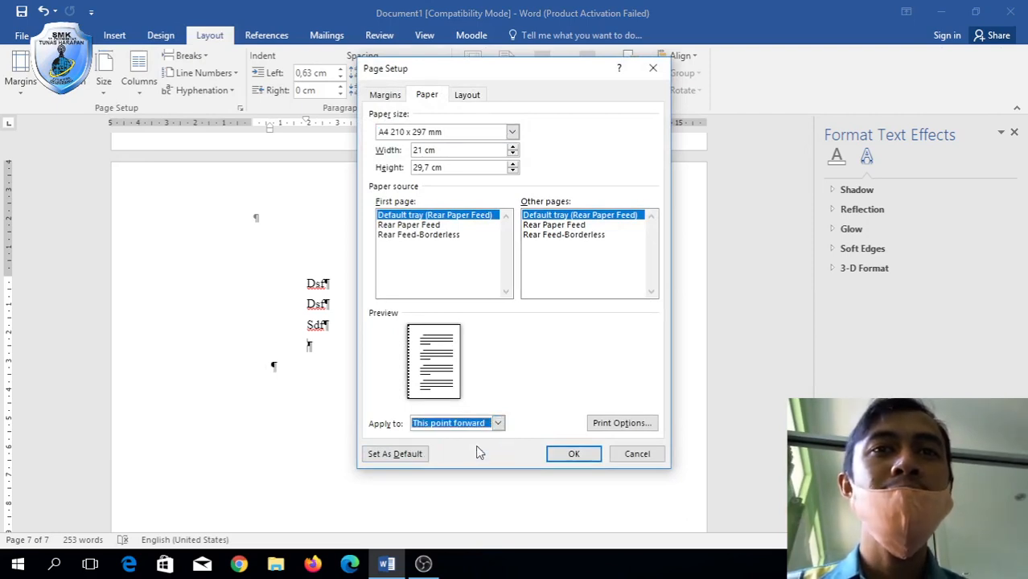
pyautogui.click(498, 424)
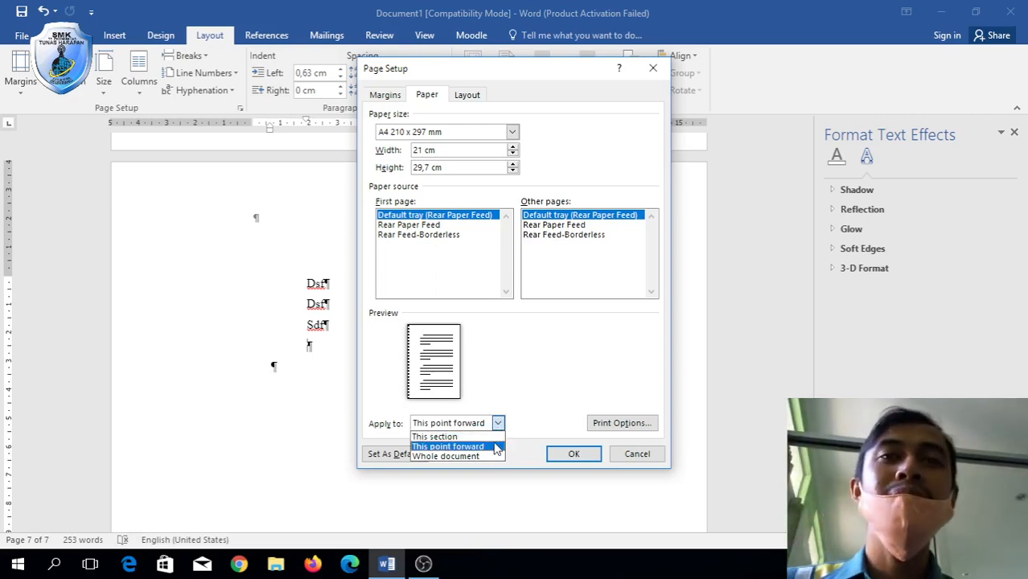
pyautogui.click(496, 446)
pyautogui.click(589, 459)
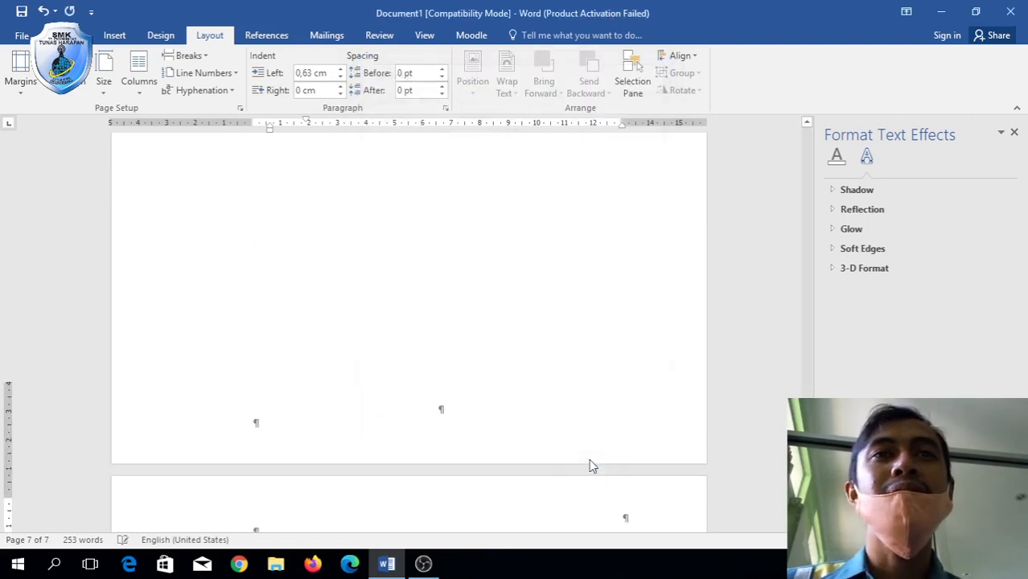
pyautogui.scroll(-3, 402, 445)
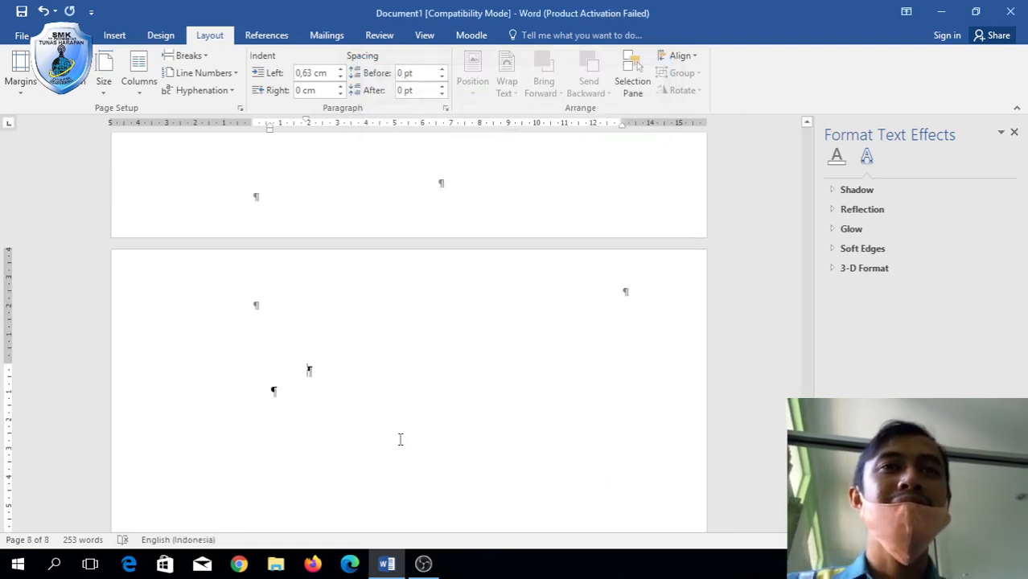
pyautogui.doubleClick(341, 297)
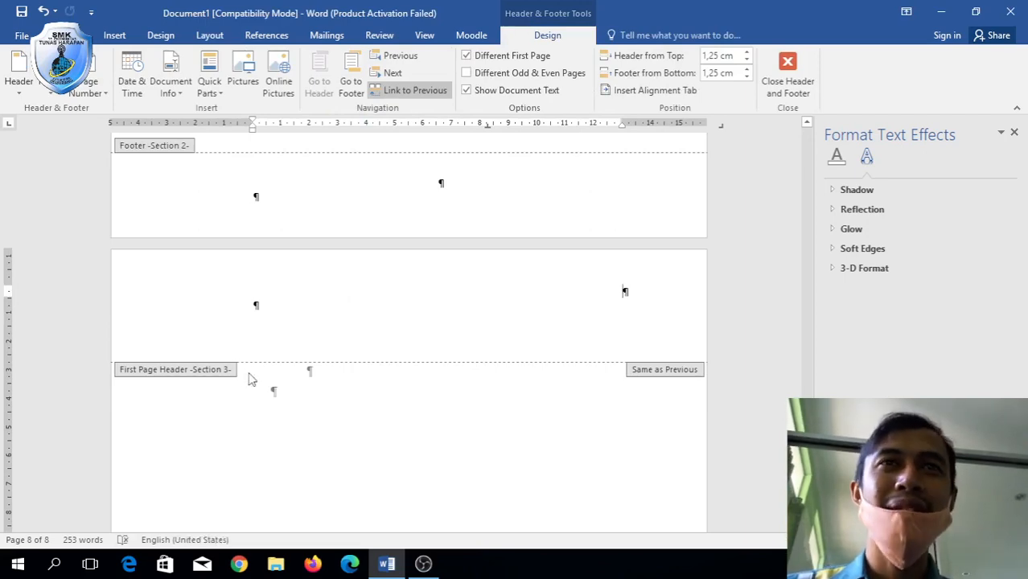
pyautogui.scroll(20, 249, 379)
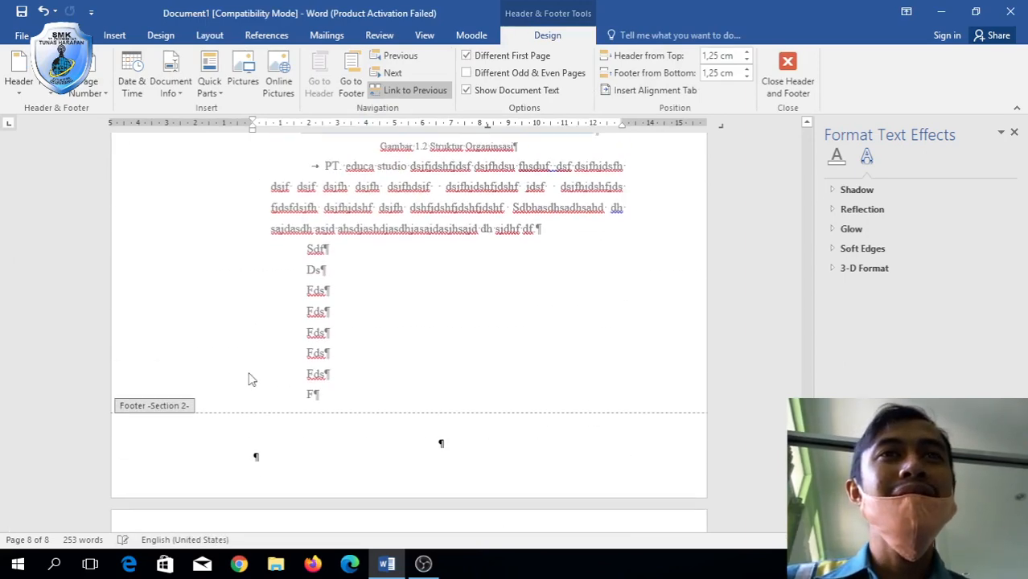
pyautogui.scroll(6, 249, 379)
pyautogui.doubleClick(252, 379)
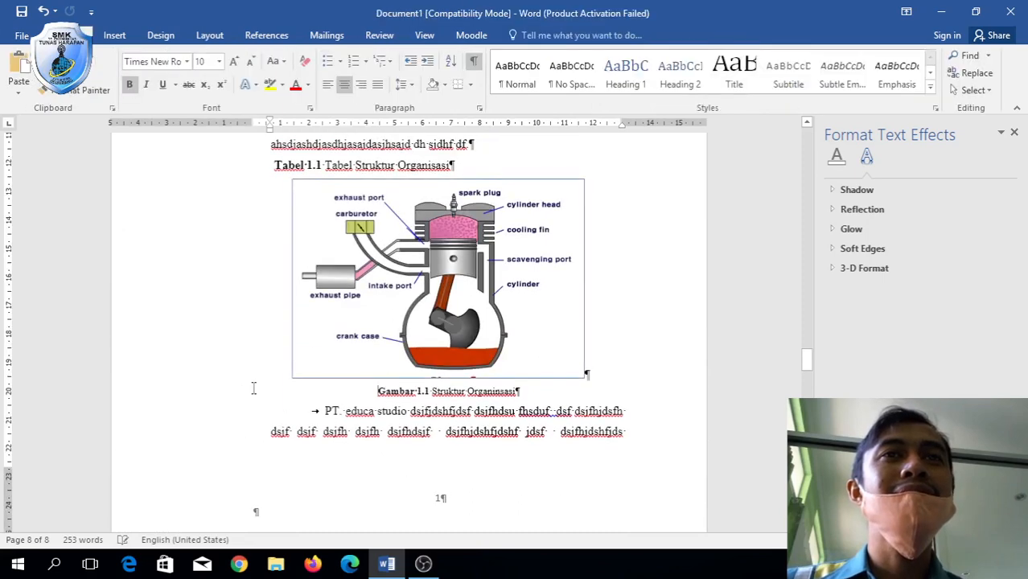
# Select the Dsf/Sdf lines through the following section break and delete them.
pyautogui.scroll(6, 253, 389)
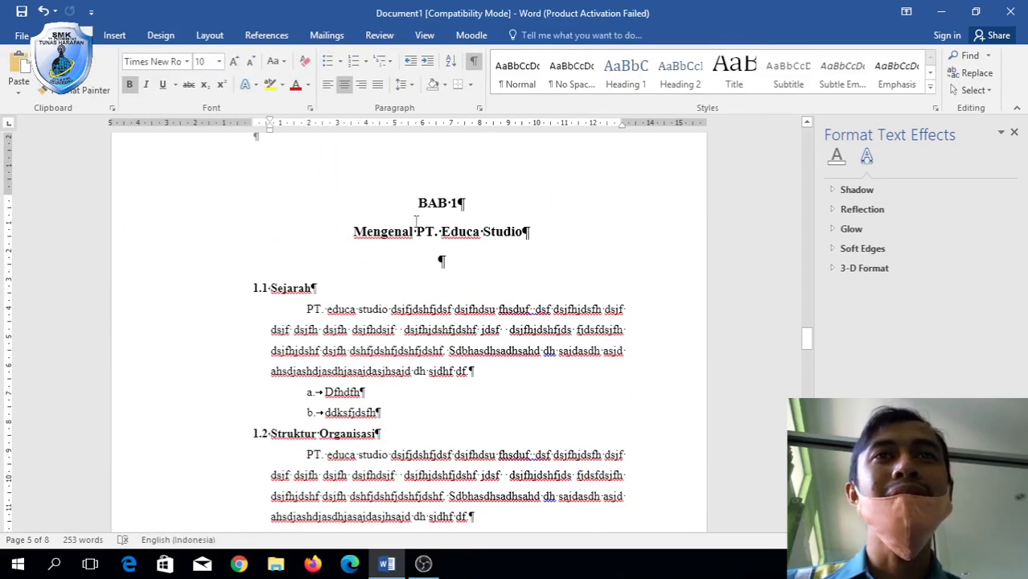
pyautogui.moveTo(416, 219); pyautogui.dragTo(477, 390)
pyautogui.scroll(-2, 478, 387)
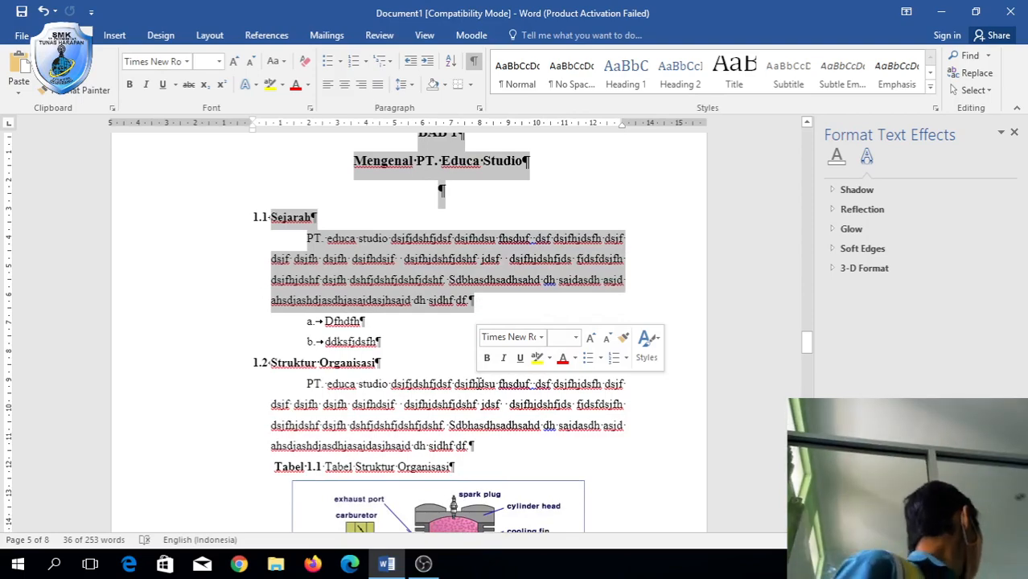
pyautogui.scroll(-10, 479, 385)
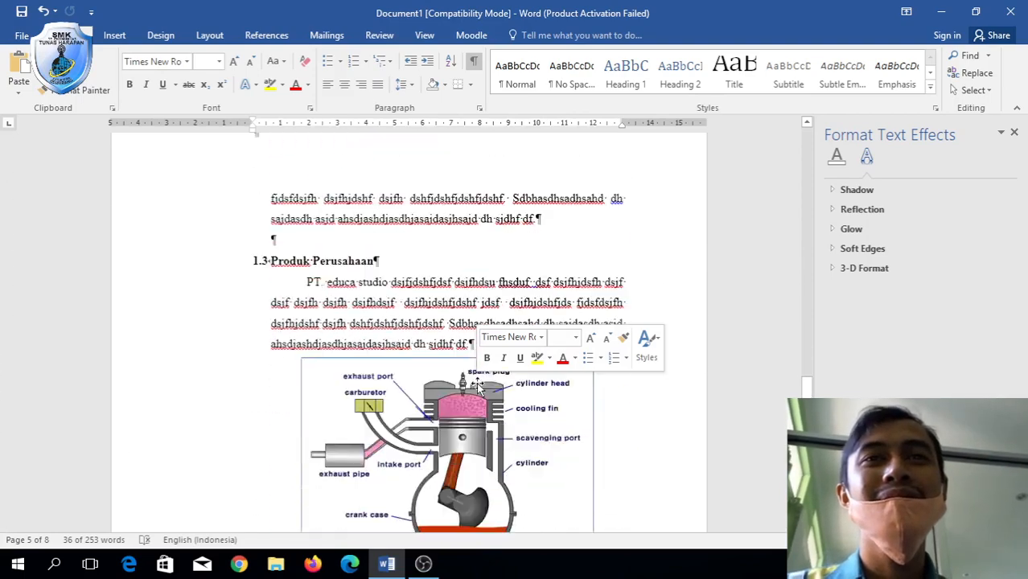
pyautogui.scroll(-15, 479, 385)
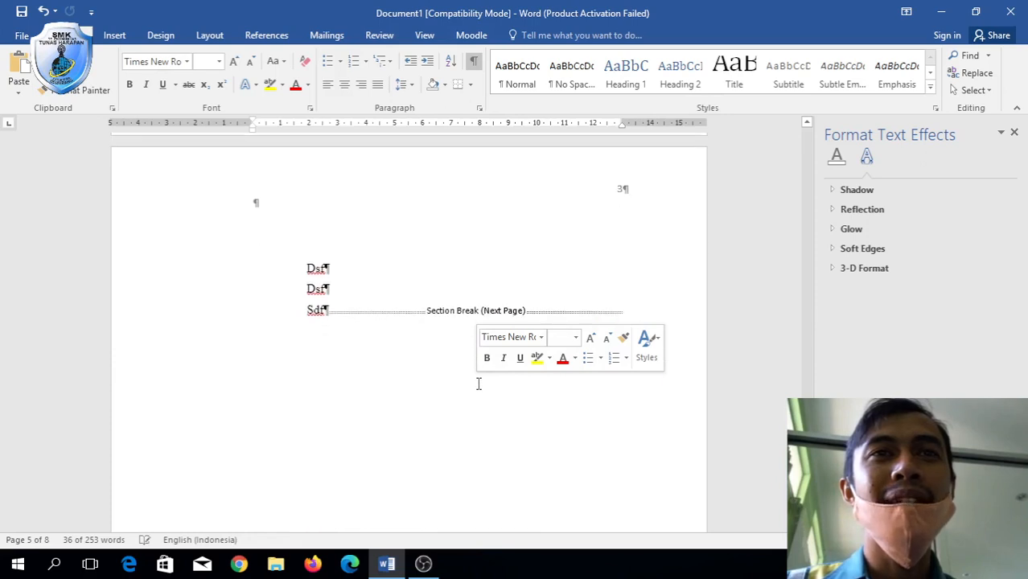
pyautogui.keyDown('shift'); pyautogui.click(325, 312); pyautogui.keyUp('shift')
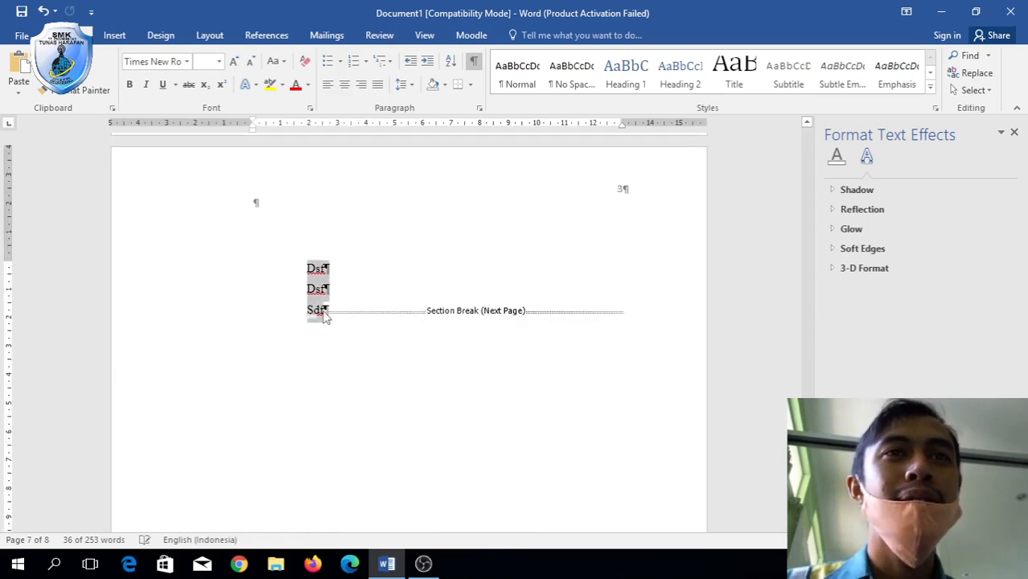
pyautogui.press('Delete')
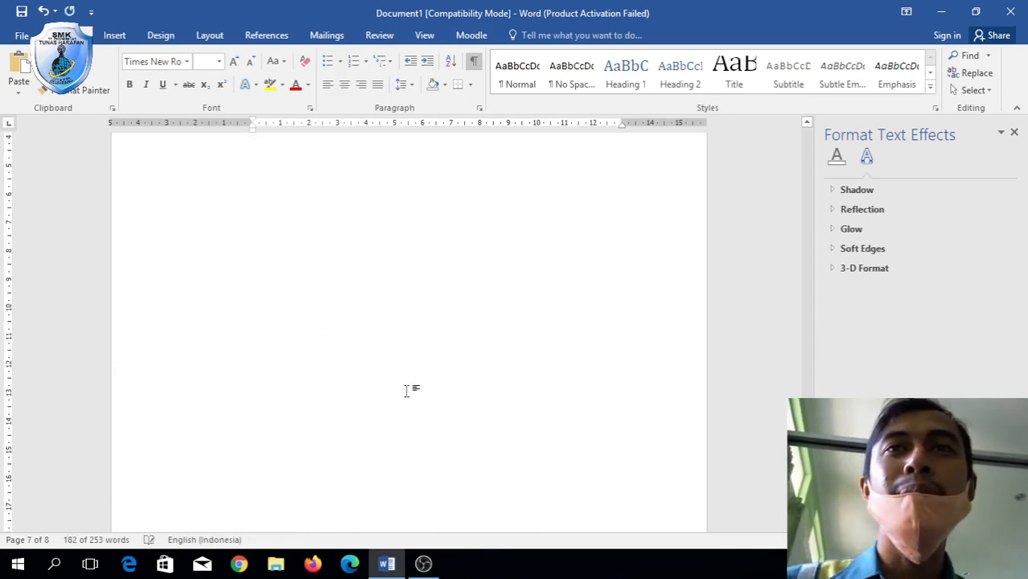
# Check the emptied page's header, then return to the body text.
pyautogui.click(358, 342)
pyautogui.doubleClick(344, 323)
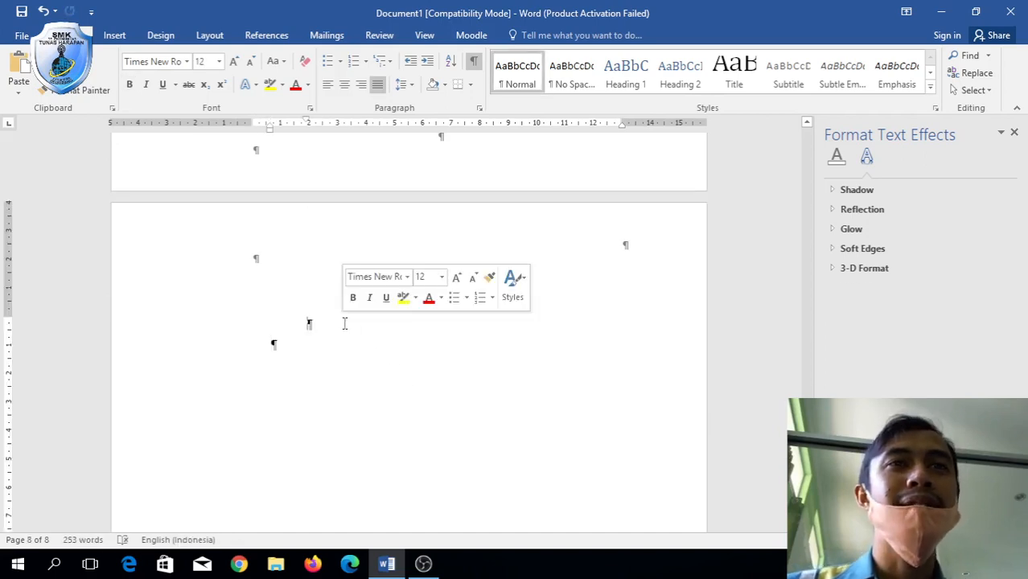
pyautogui.doubleClick(319, 281)
pyautogui.doubleClick(326, 339)
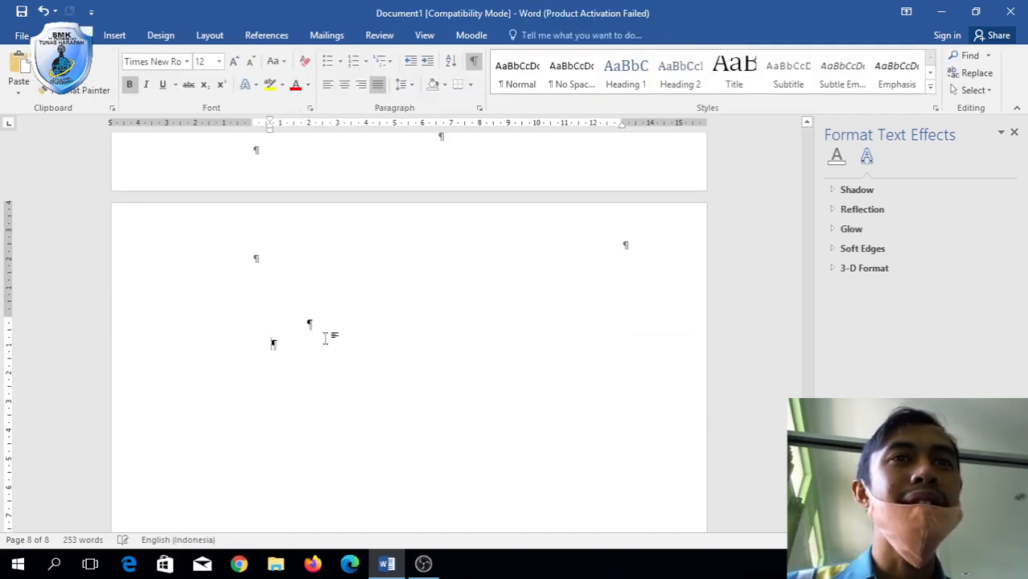
pyautogui.scroll(15, 324, 324)
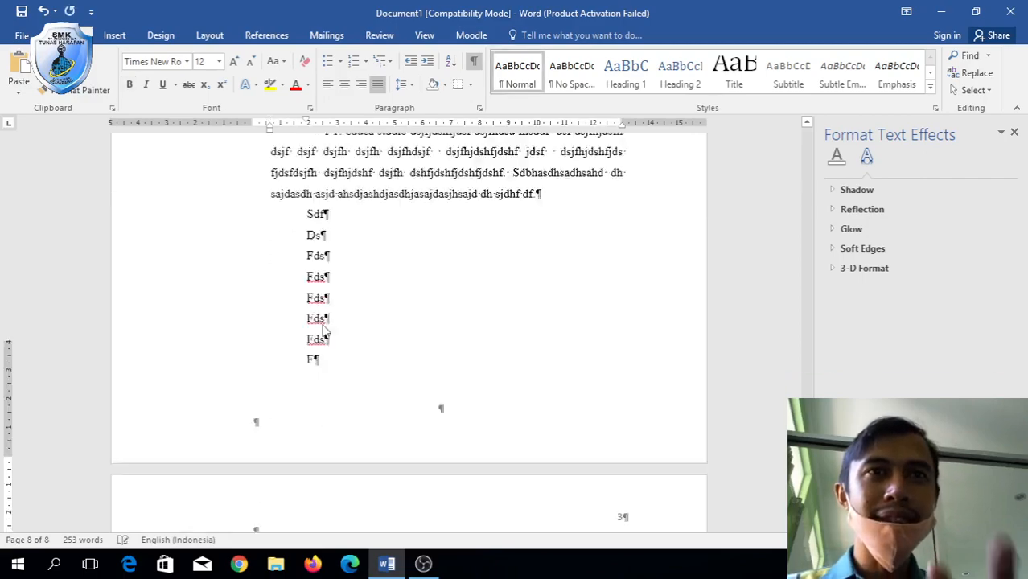
pyautogui.scroll(10, 322, 324)
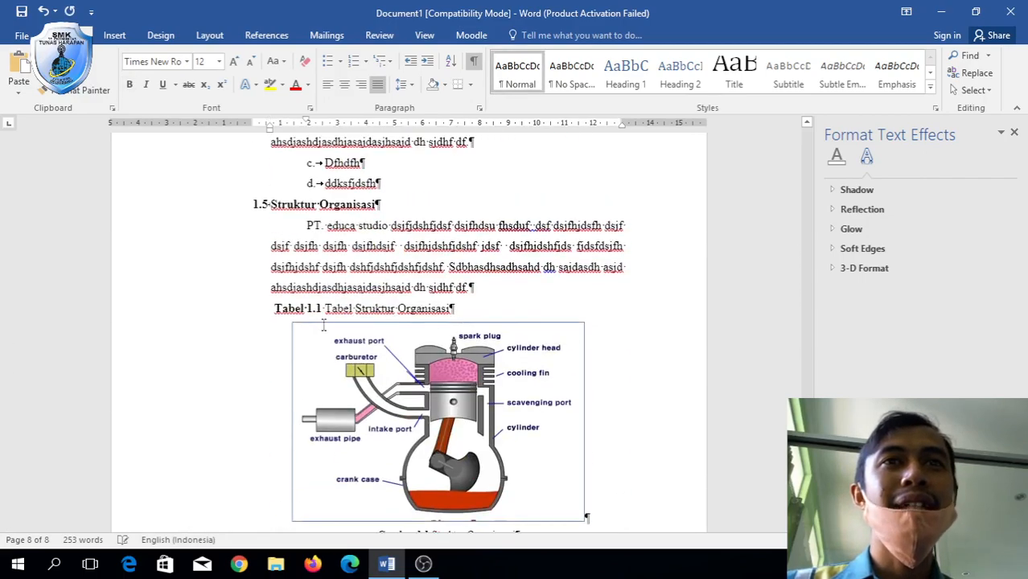
pyautogui.scroll(-10, 322, 324)
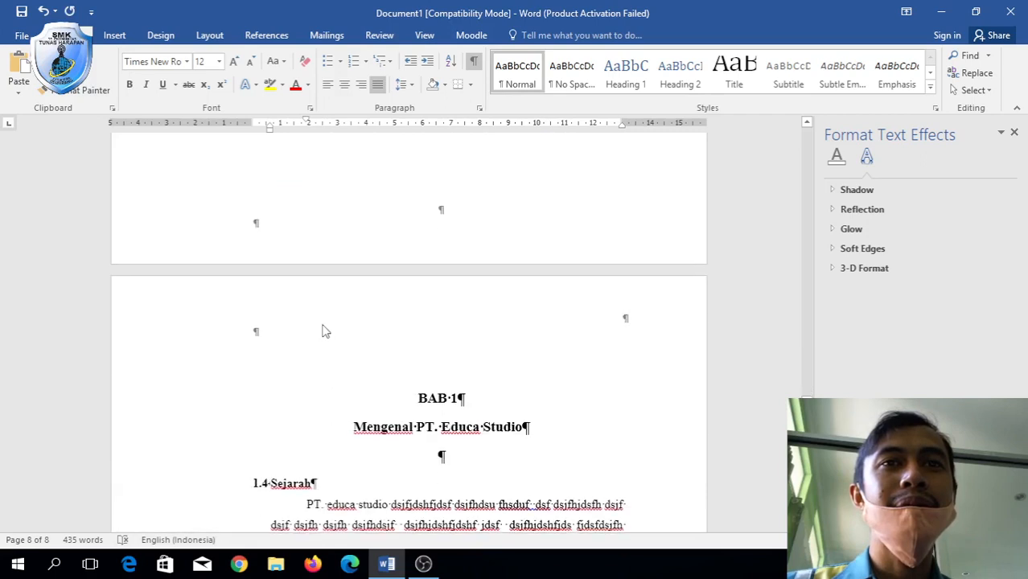
# Change the chapter headings to Roman numerals, reading BAB II and BAB I.
pyautogui.click(463, 243)
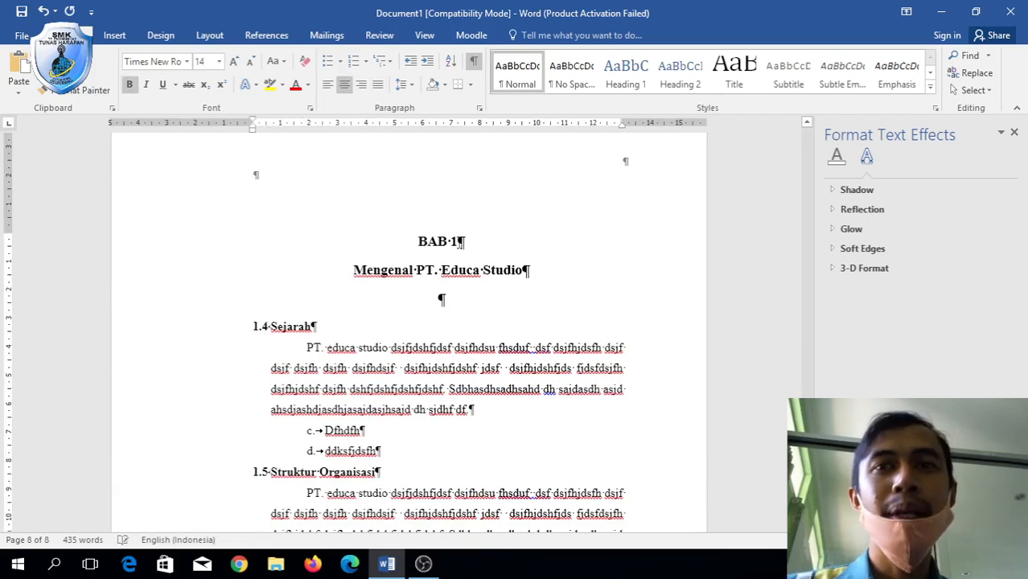
pyautogui.press('BackSpace')
pyautogui.write('2')
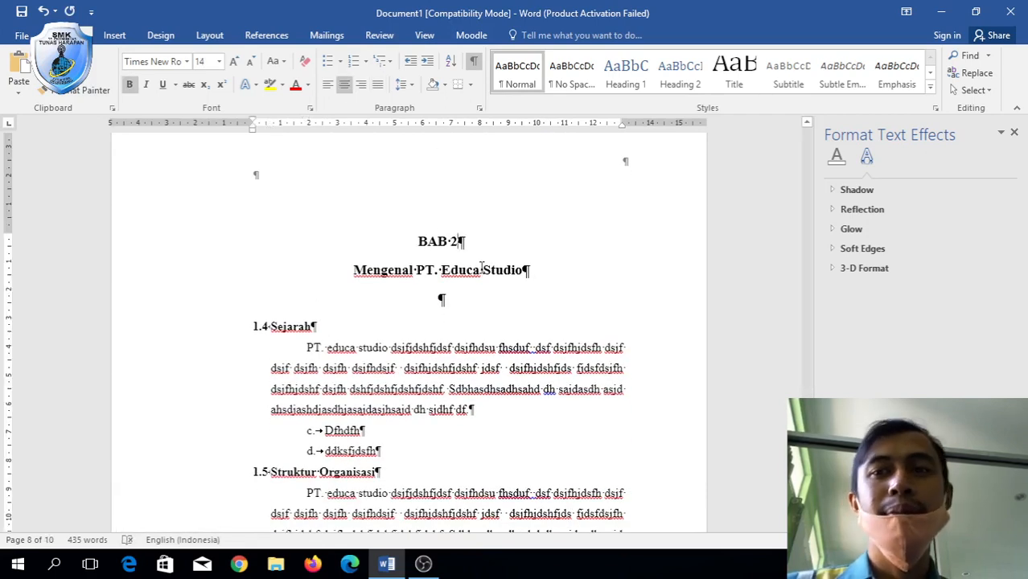
pyautogui.press('BackSpace')
pyautogui.write('II')
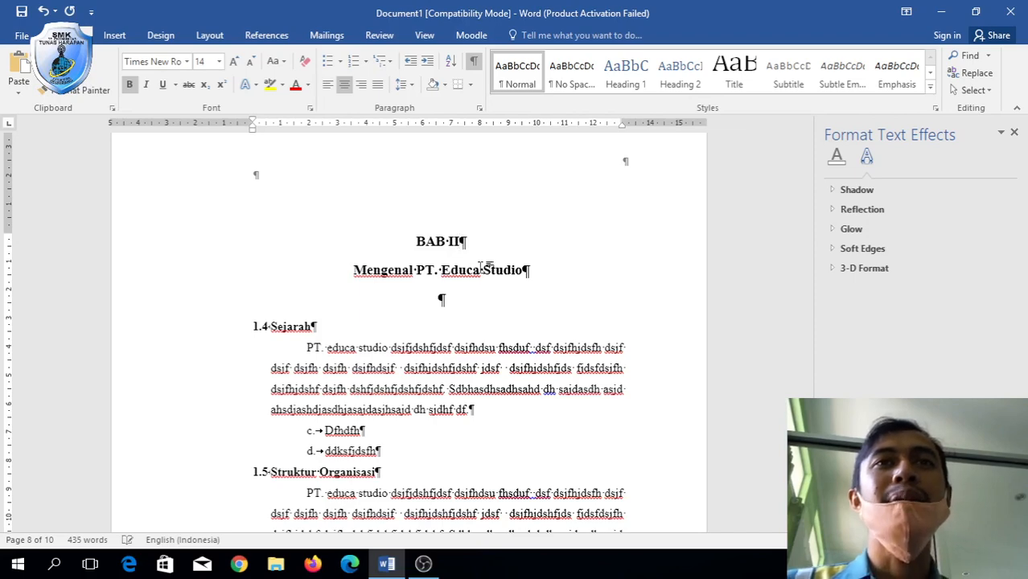
pyautogui.scroll(-15, 479, 267)
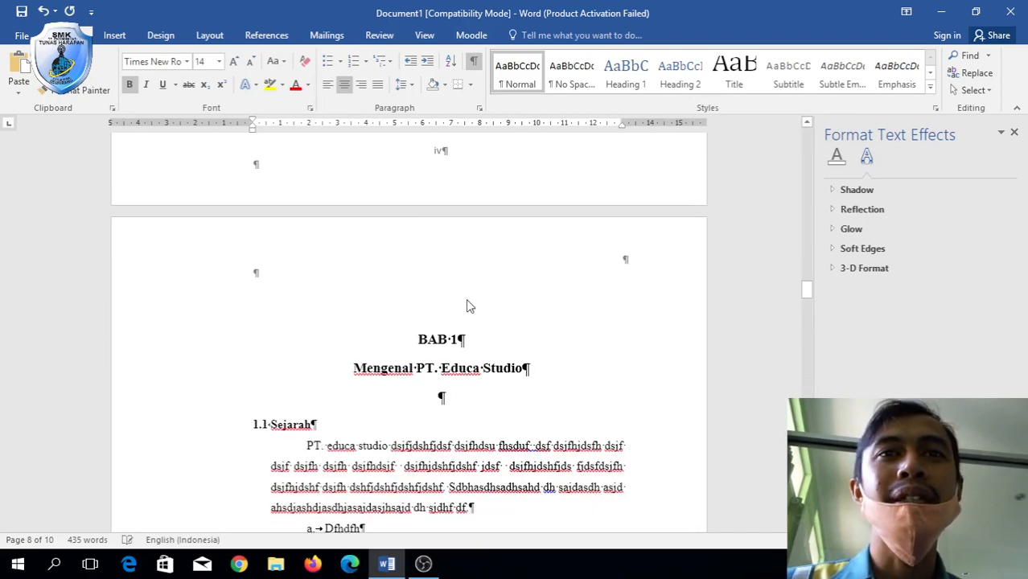
pyautogui.click(464, 338)
pyautogui.press('BackSpace')
pyautogui.write('I')
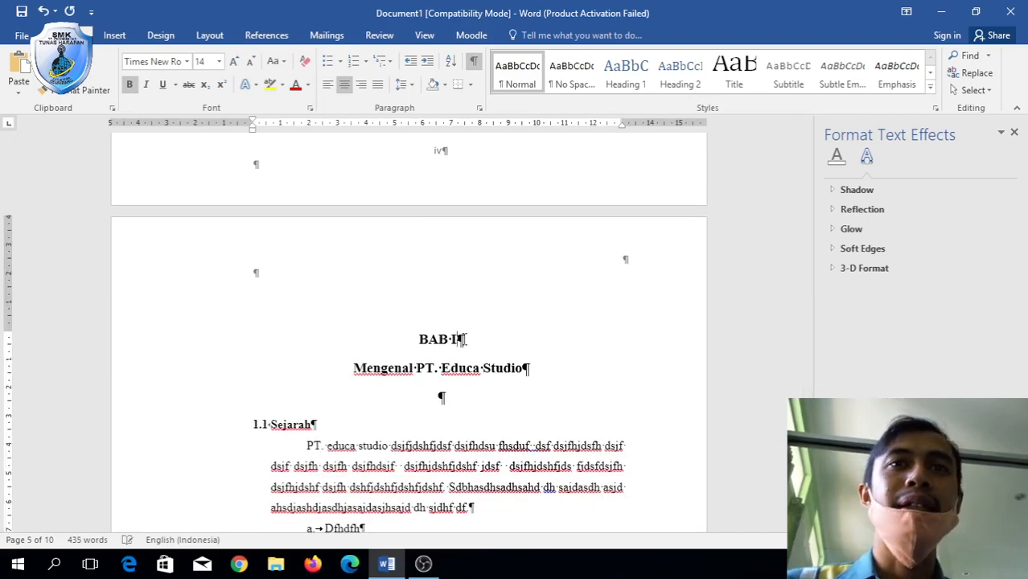
# Place the cursor at the end of BAB II and turn Show/Hide ¶ formatting marks back on.
pyautogui.scroll(-20, 464, 338)
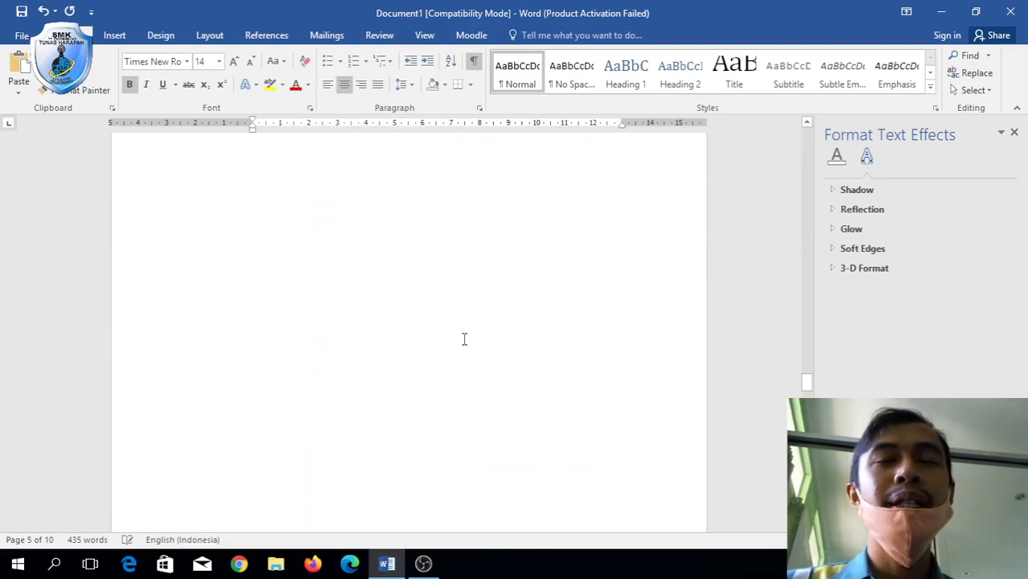
pyautogui.scroll(15, 464, 338)
pyautogui.scroll(-1, 463, 340)
pyautogui.scroll(3, 464, 340)
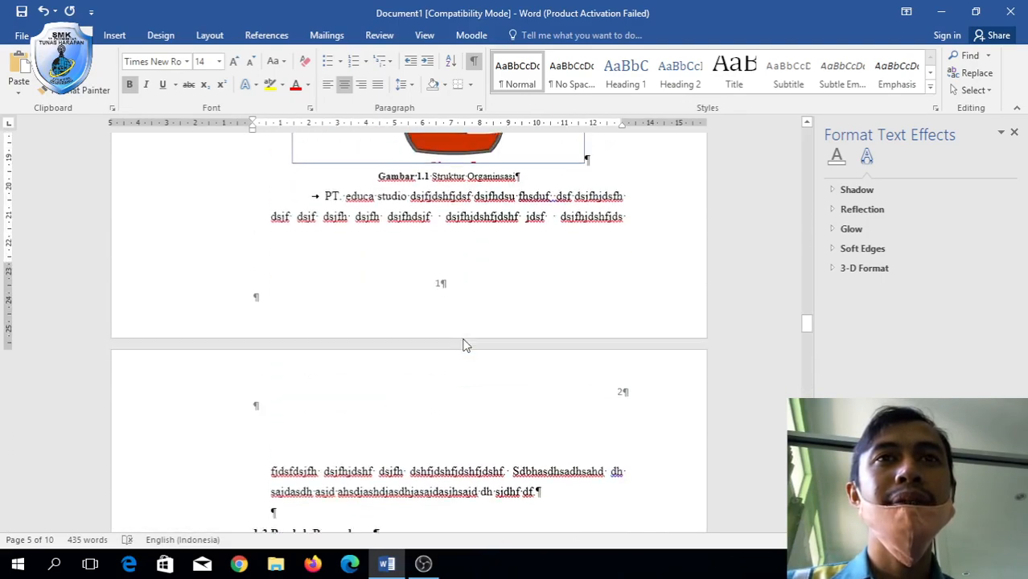
pyautogui.scroll(10, 463, 344)
pyautogui.scroll(-8, 464, 343)
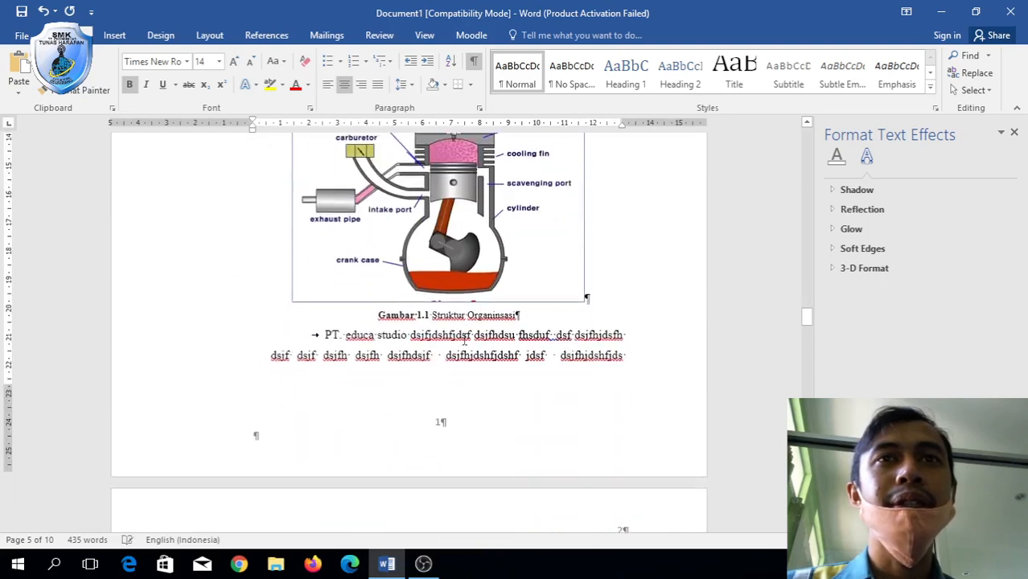
pyautogui.scroll(2, 464, 339)
pyautogui.scroll(-12, 464, 338)
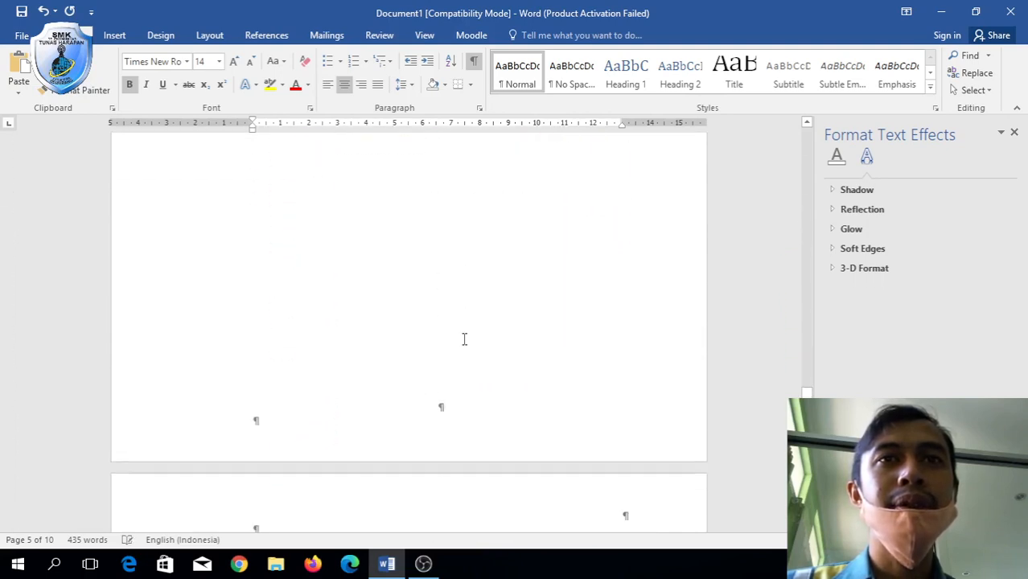
pyautogui.scroll(-10, 464, 338)
pyautogui.scroll(-5, 464, 339)
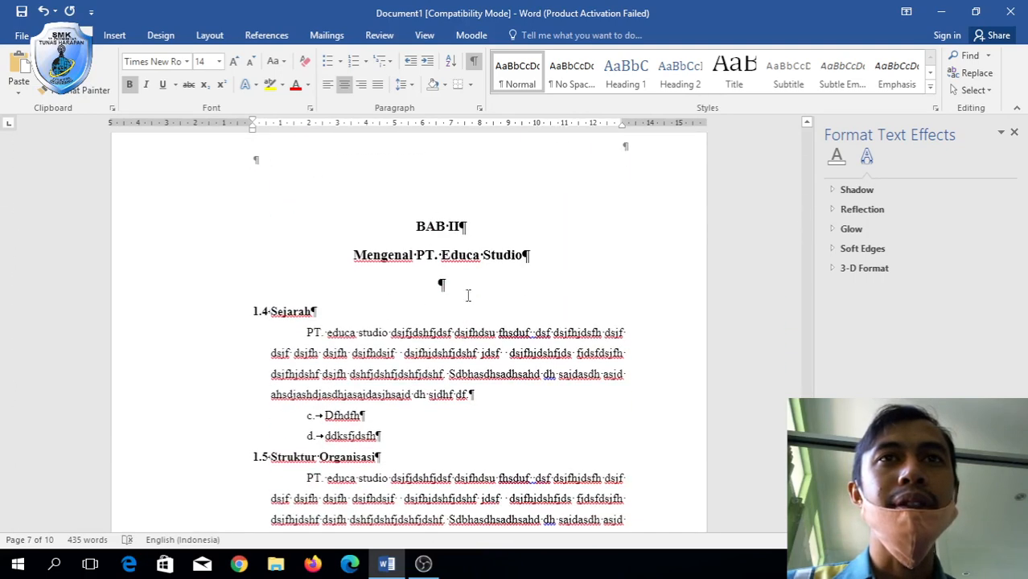
pyautogui.click(474, 226)
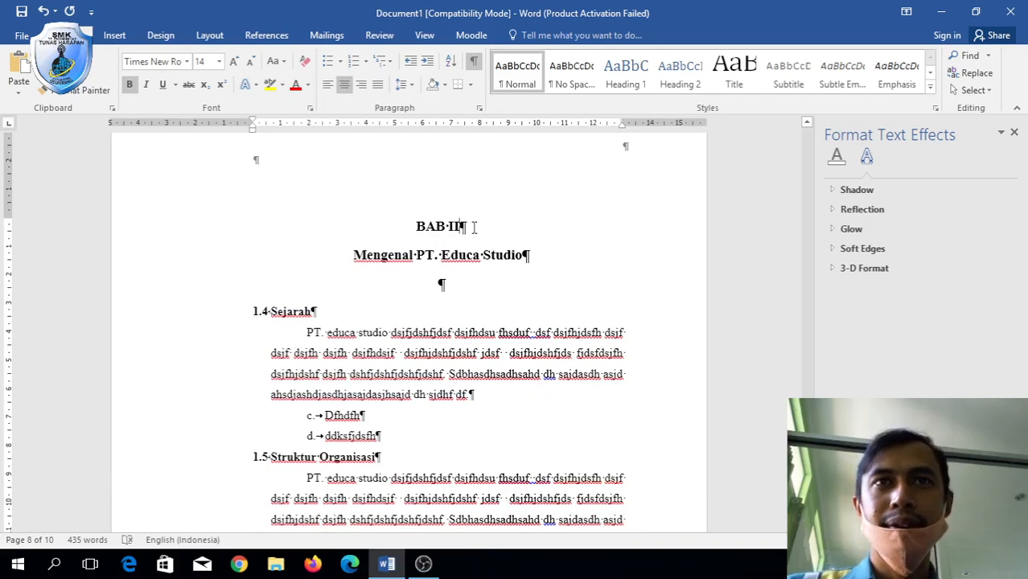
pyautogui.scroll(3, 474, 227)
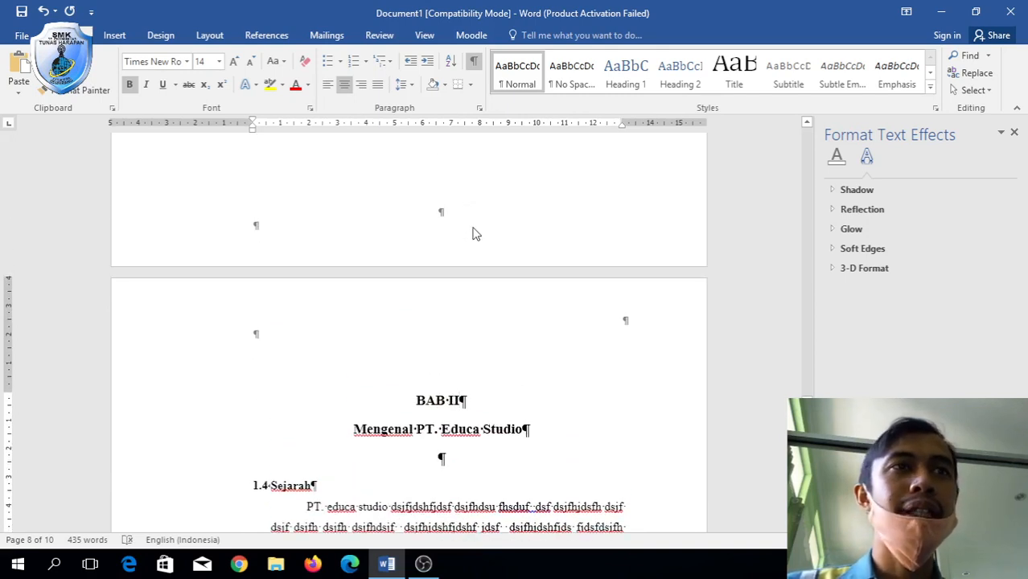
pyautogui.scroll(6, 472, 228)
pyautogui.click(473, 61)
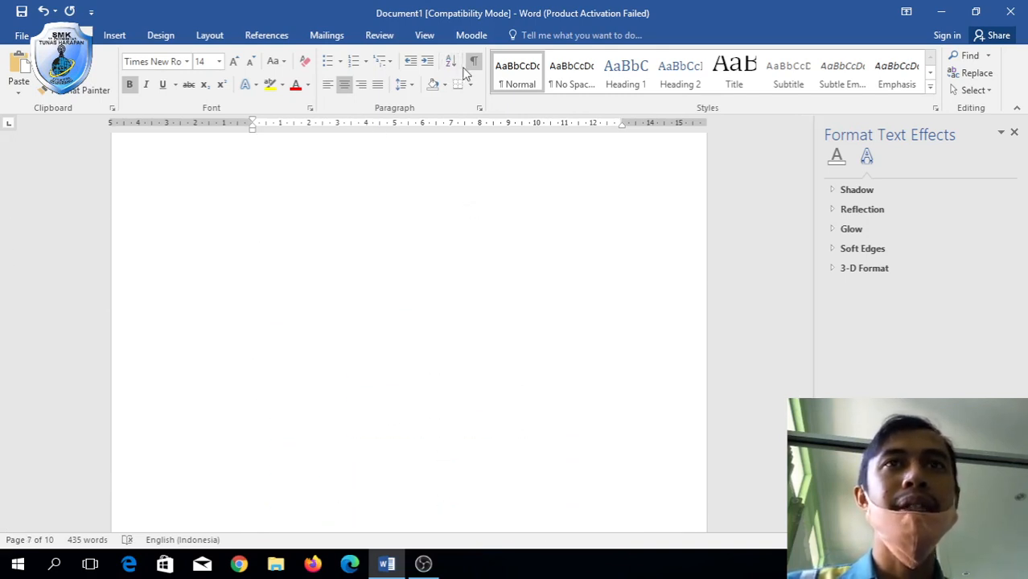
pyautogui.click(452, 234)
# Append the filler text 'ddfdsfdsfds fdsfdsjfhds fdsj fdsjfh' to the end of the first Dsf line.
pyautogui.scroll(-8, 452, 234)
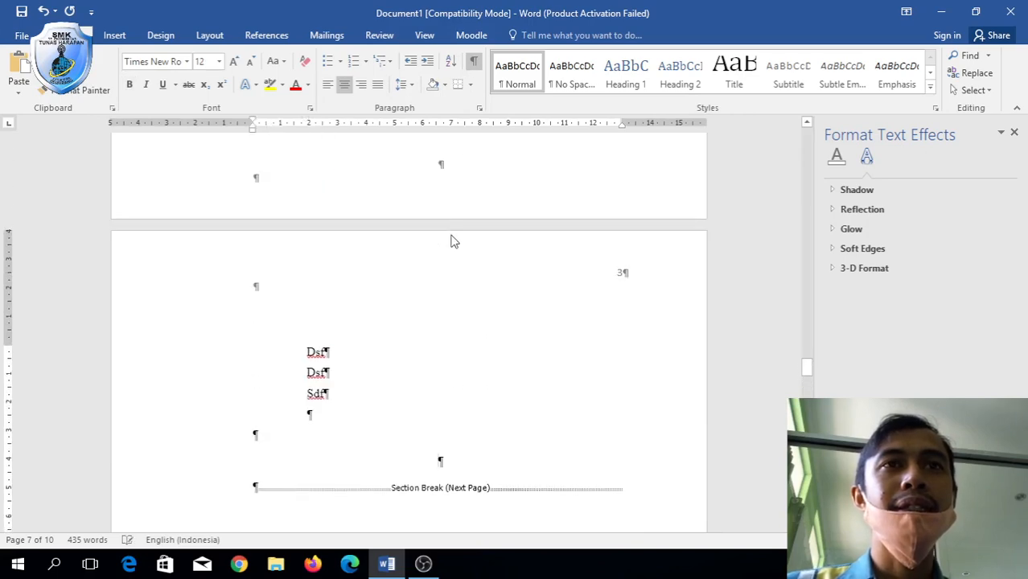
pyautogui.scroll(10, 452, 234)
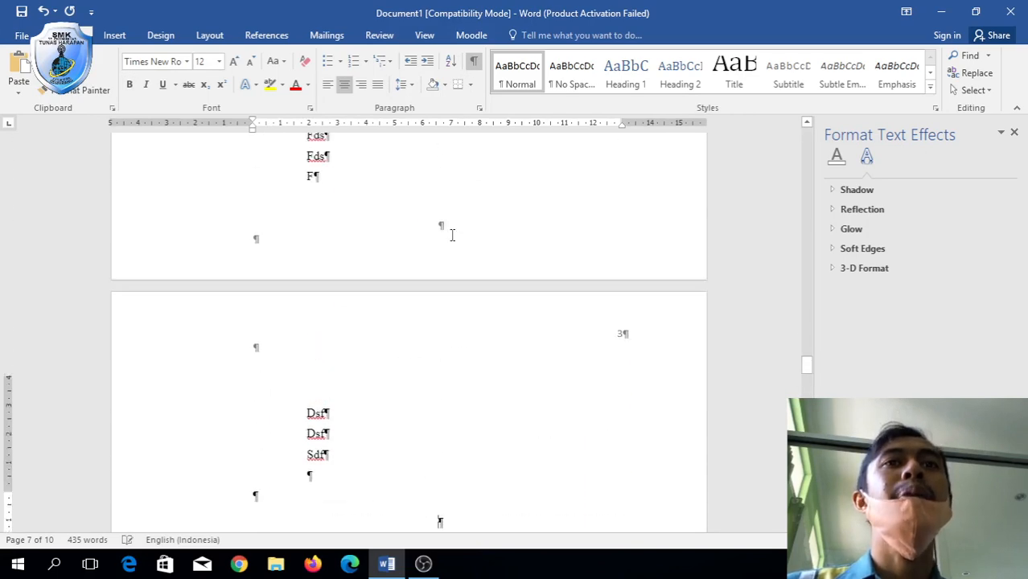
pyautogui.scroll(-3, 419, 264)
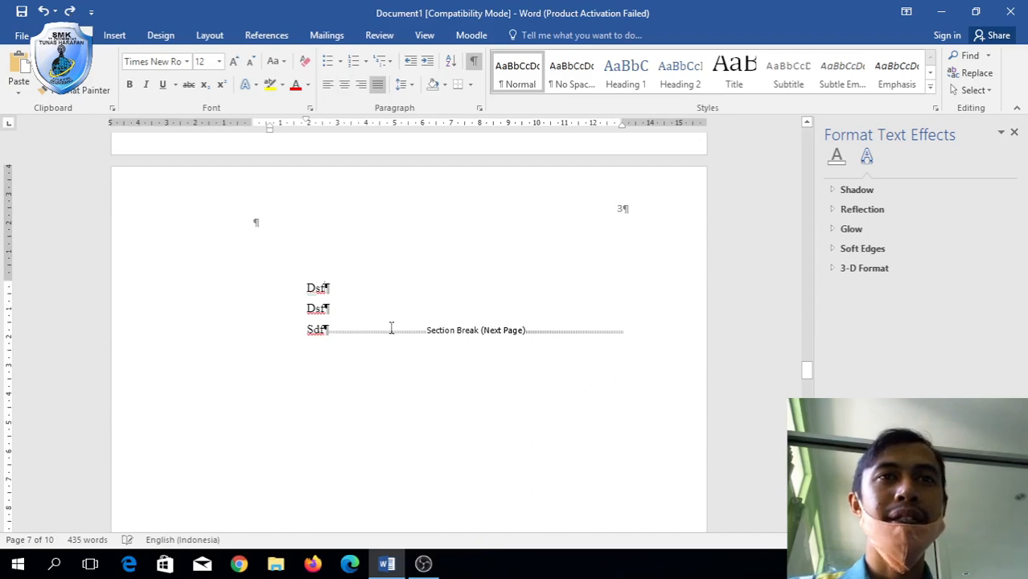
pyautogui.click(348, 299)
pyautogui.write('ddfdsfdsf')
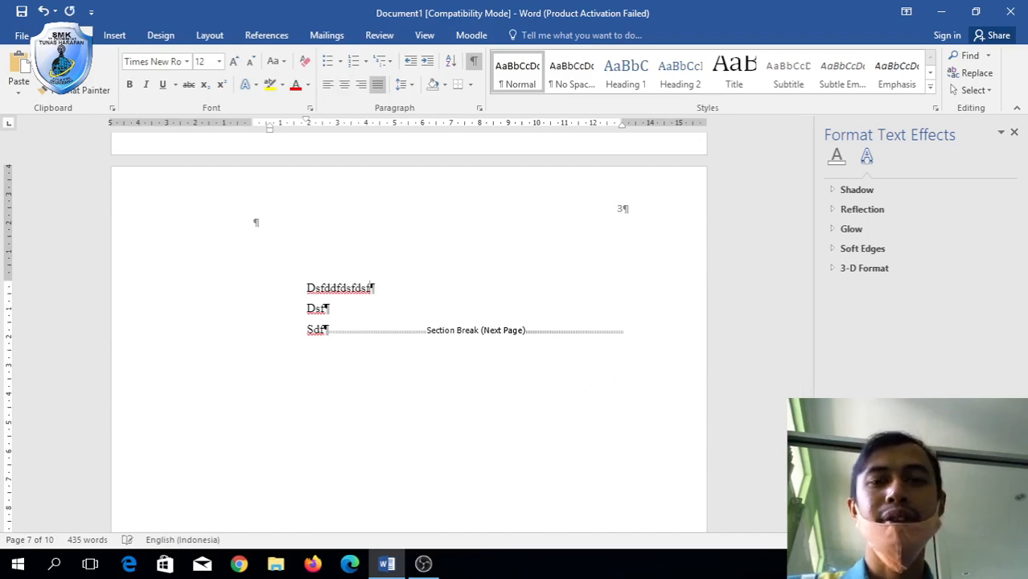
pyautogui.write('ds fdsfdsjfhds fdsj fdsjfh')
# Move down to BAB II and select the automatic 1.4 number before the Sejarah heading.
pyautogui.scroll(-8, 349, 299)
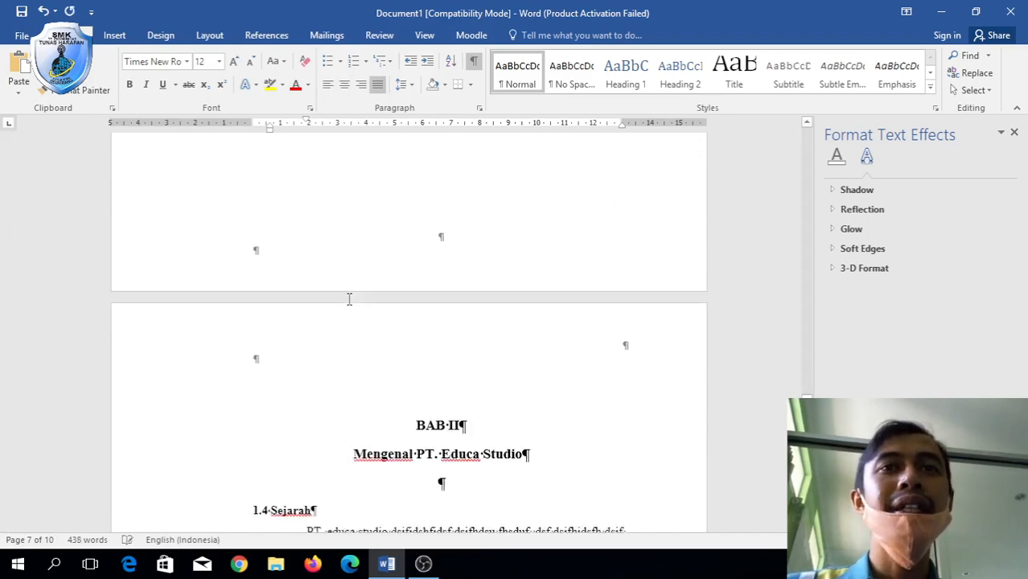
pyautogui.scroll(-5, 349, 299)
pyautogui.scroll(4, 348, 299)
pyautogui.scroll(-3, 349, 300)
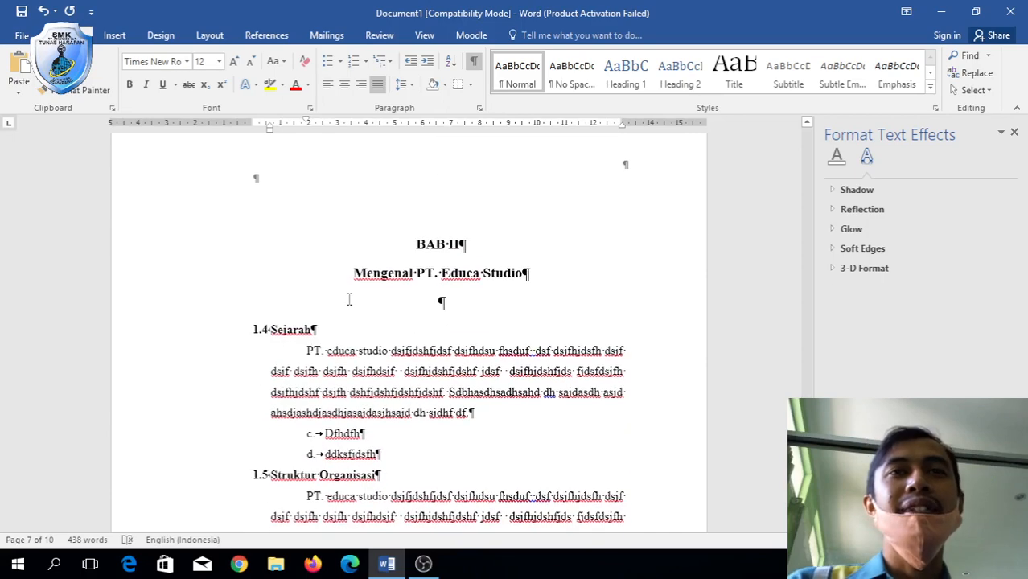
pyautogui.scroll(3, 349, 299)
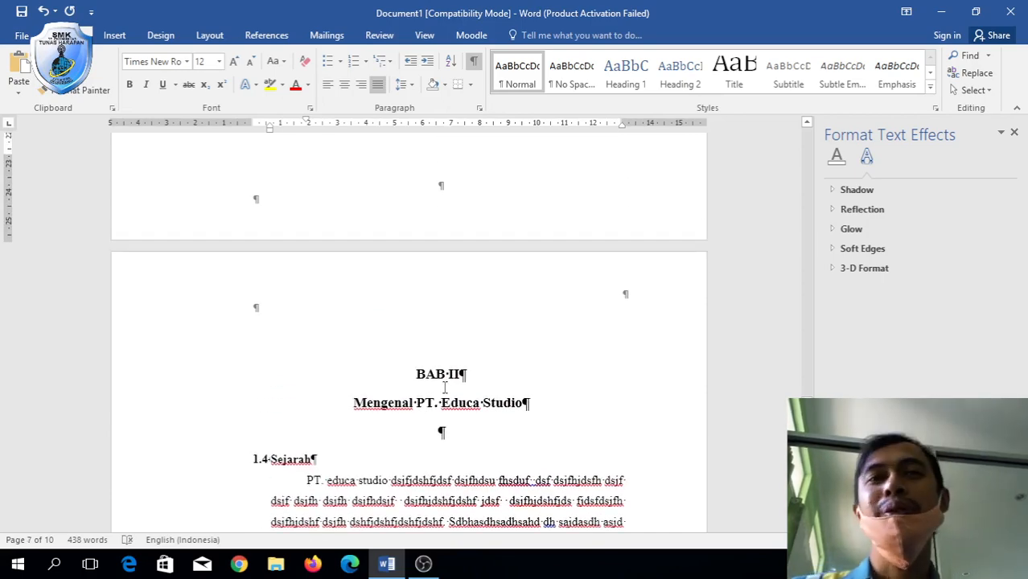
pyautogui.scroll(-2, 444, 388)
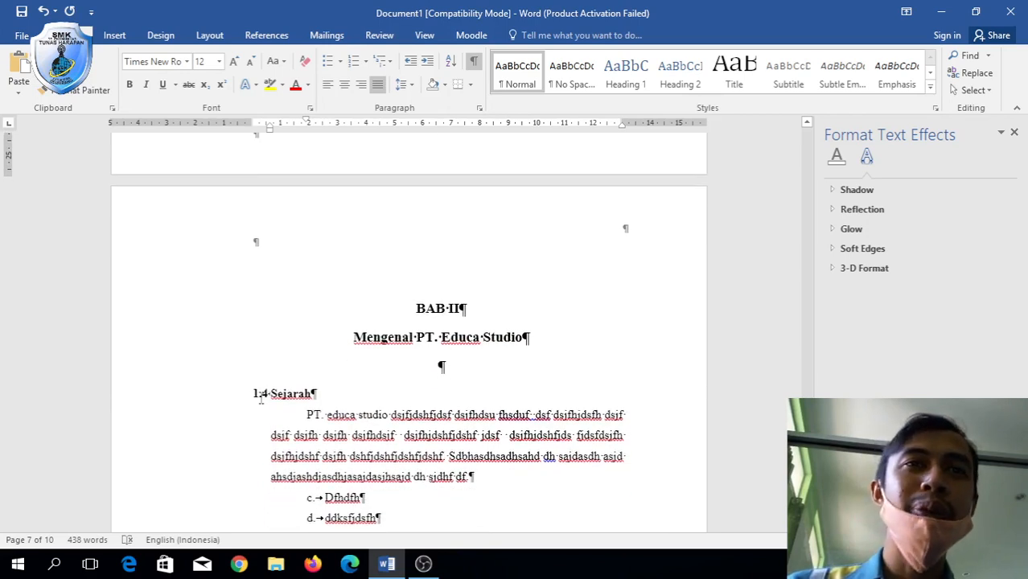
pyautogui.click(259, 396)
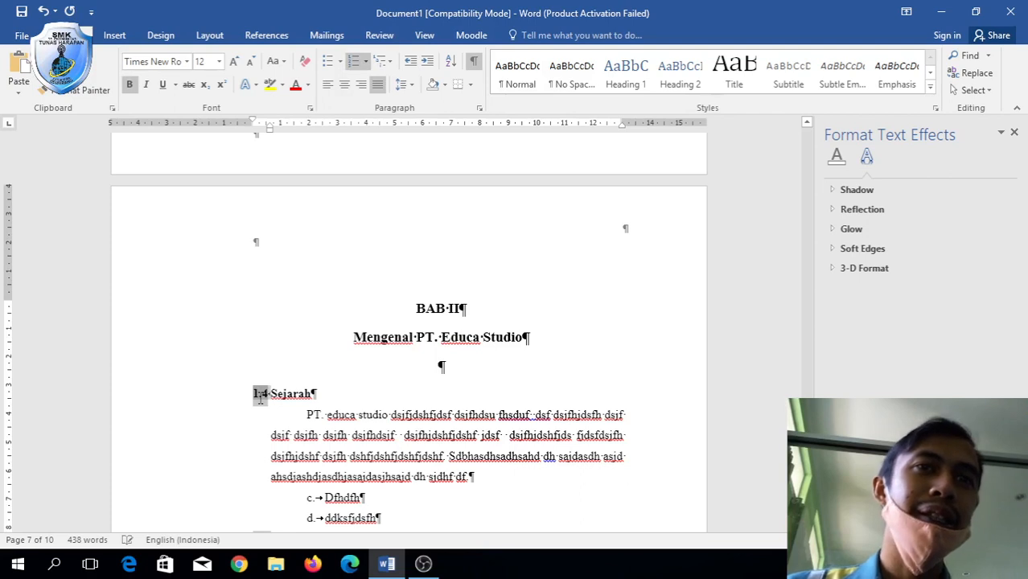
# Renumber the Sejarah heading from 1.4 to 2.1.
pyautogui.press('BackSpace')
pyautogui.write('21')
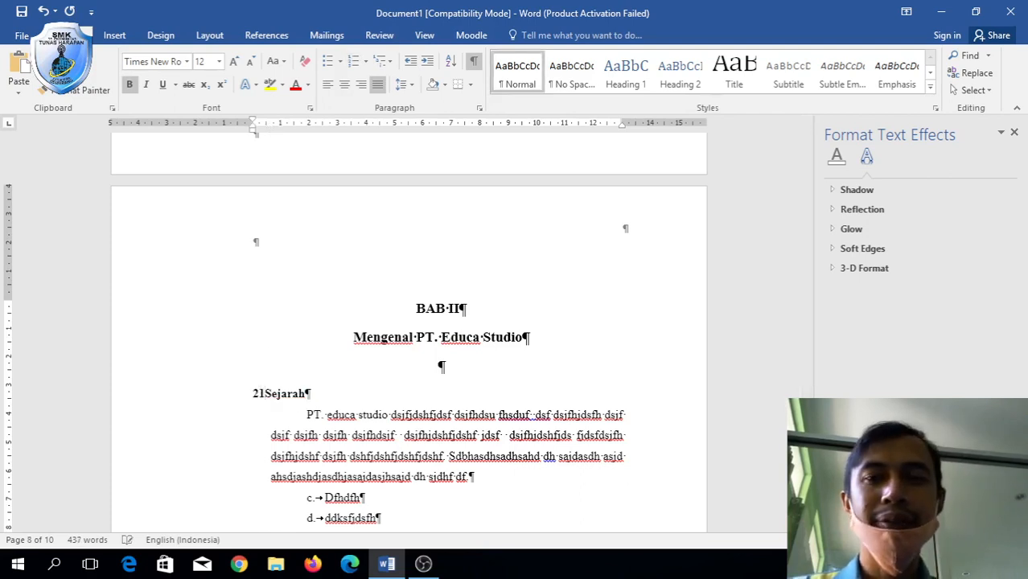
pyautogui.press('BackSpace')
pyautogui.write('.1')
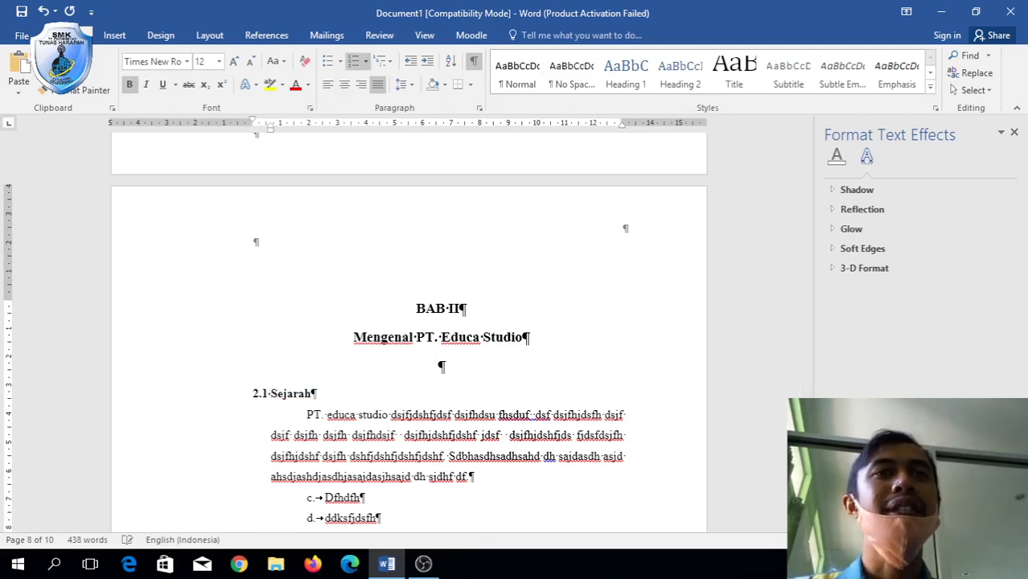
pyautogui.scroll(-5, 324, 393)
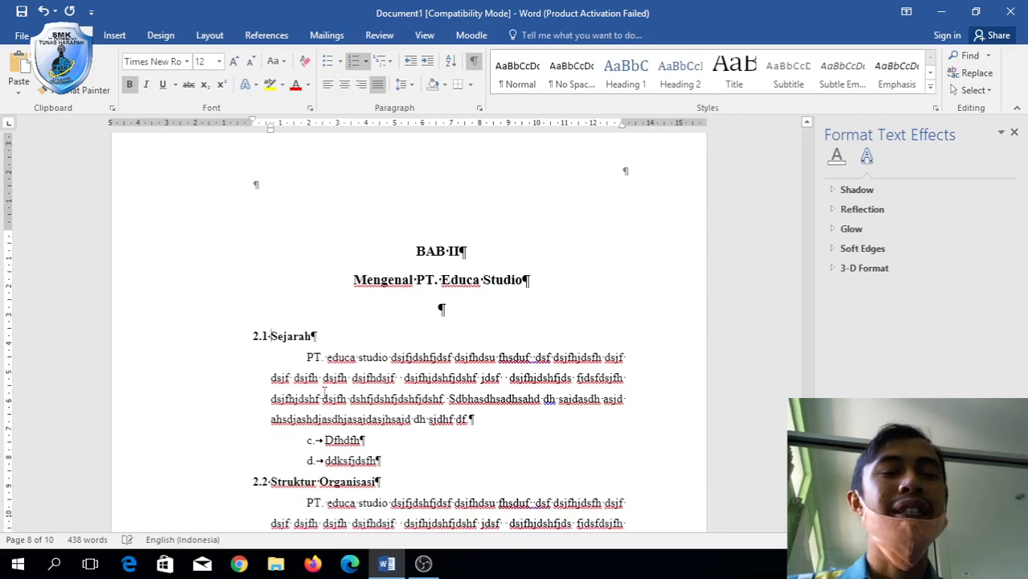
pyautogui.scroll(2, 322, 392)
pyautogui.click(260, 345)
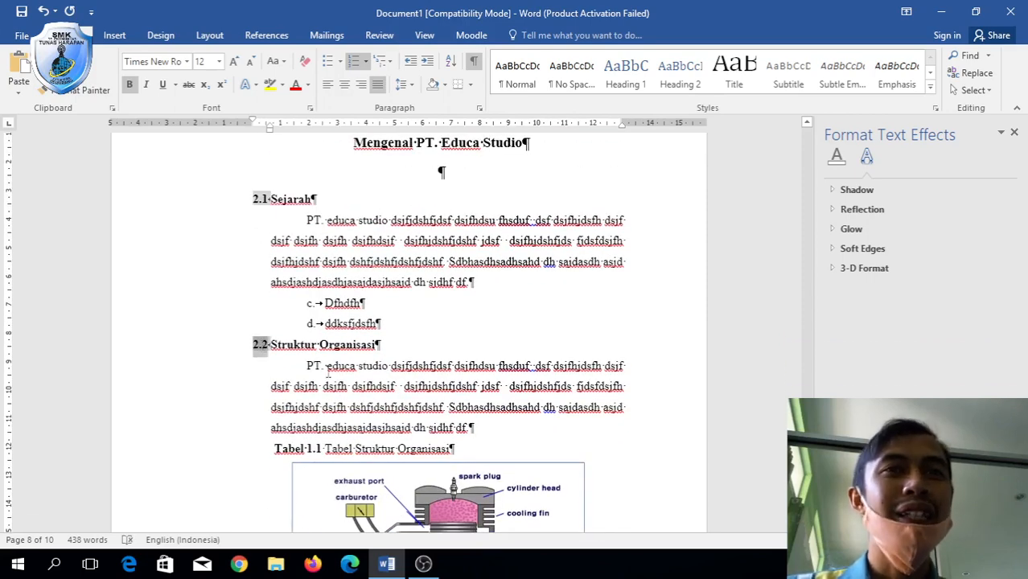
# Change the captions Tabel 1.1, Gambar 1.1 and Gambar 1.2 to Tabel 2.1, Gambar 2.1 and Gambar 2.2.
pyautogui.click(312, 449)
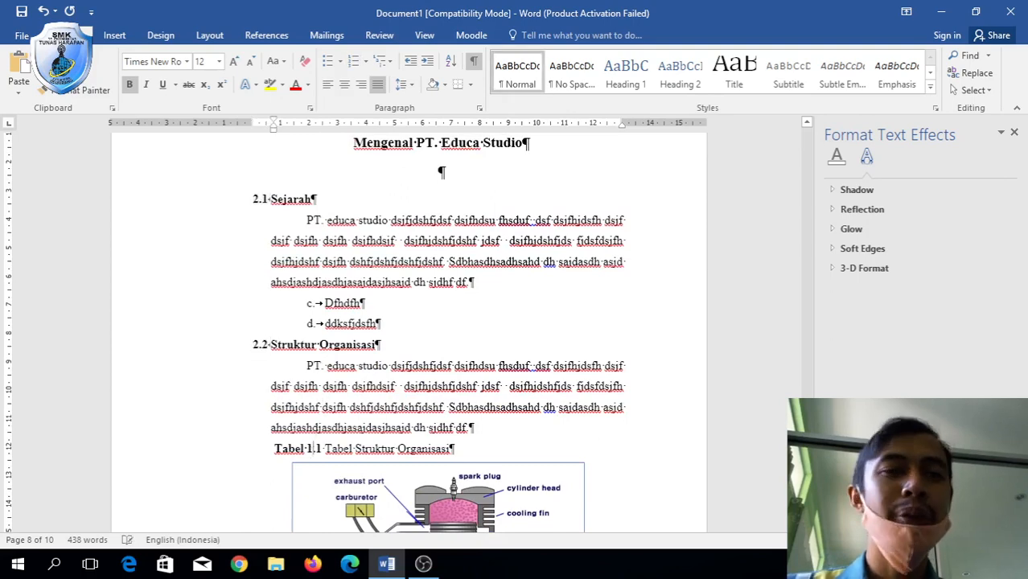
pyautogui.press('BackSpace')
pyautogui.write('2')
pyautogui.scroll(-6, 435, 433)
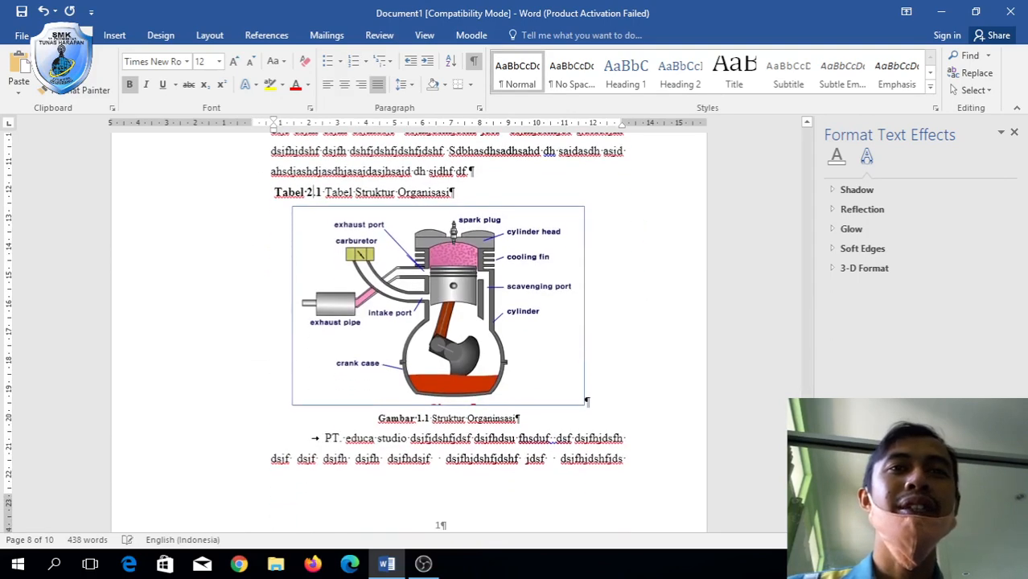
pyautogui.click(419, 417)
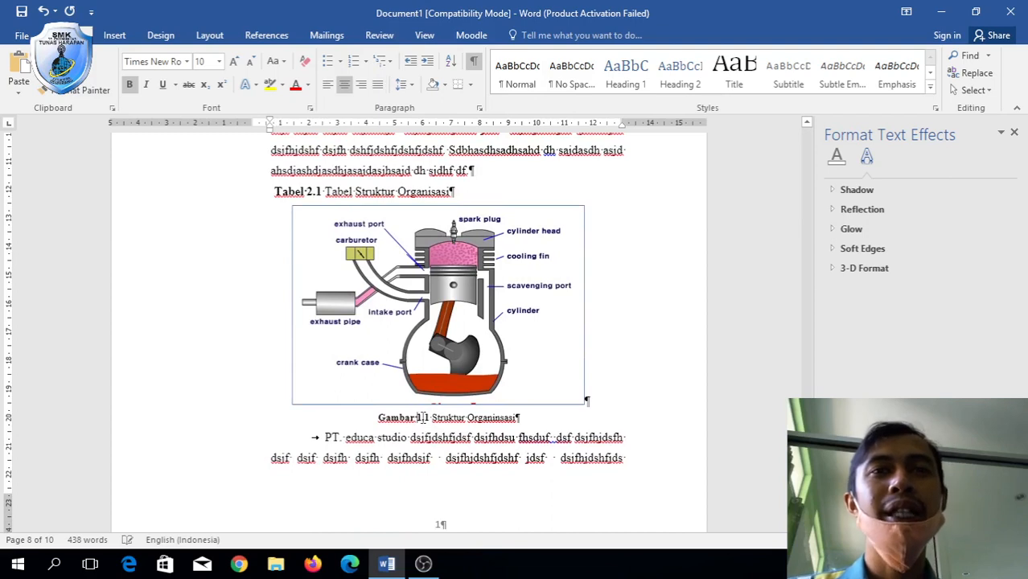
pyautogui.press('BackSpace')
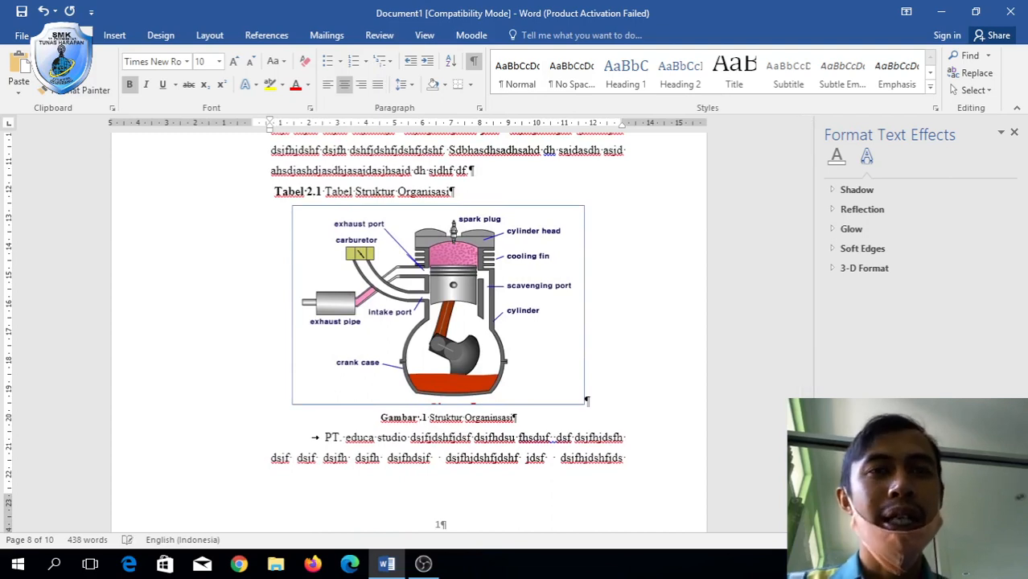
pyautogui.write('2')
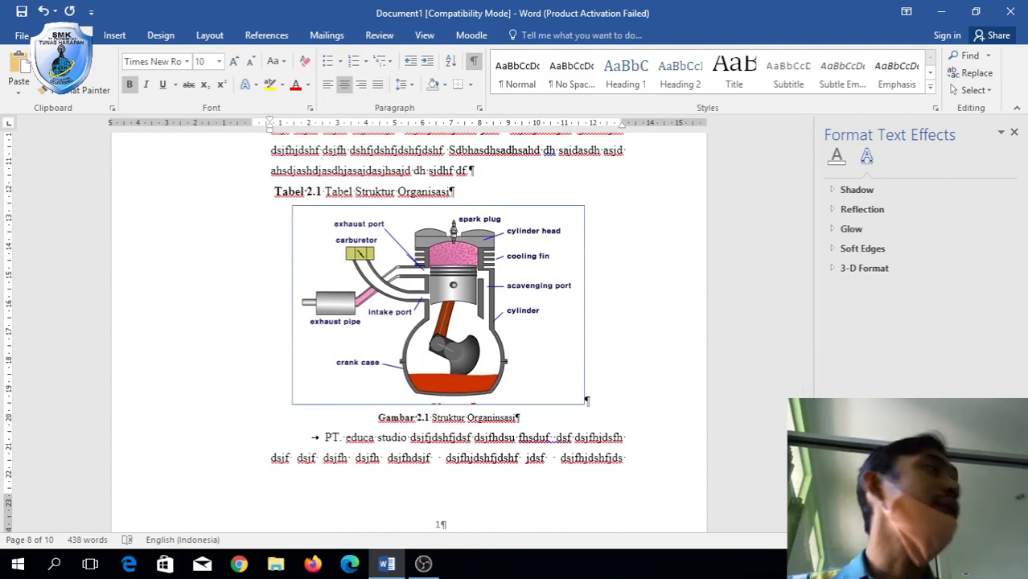
pyautogui.scroll(-7, 431, 423)
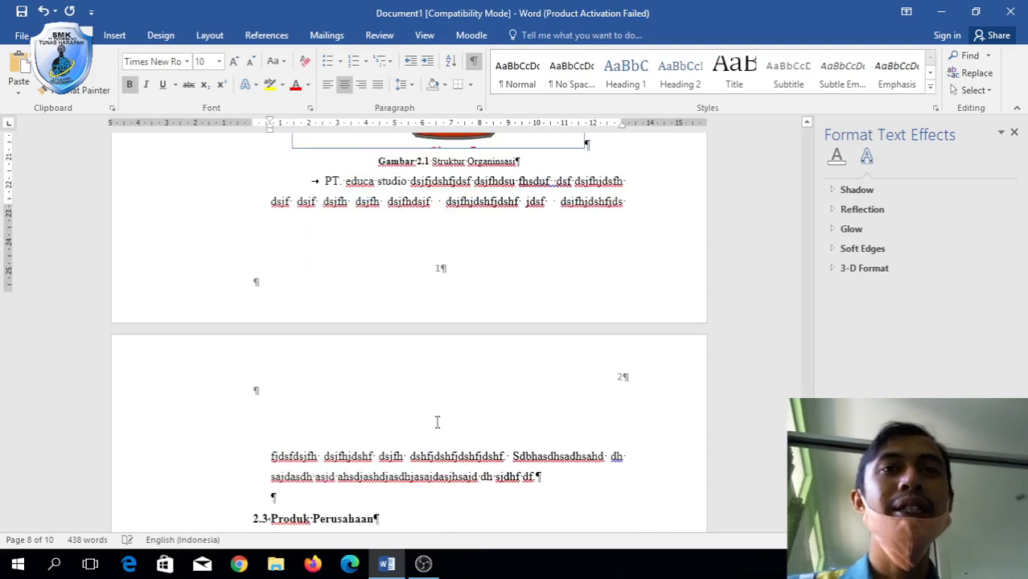
pyautogui.click(435, 423)
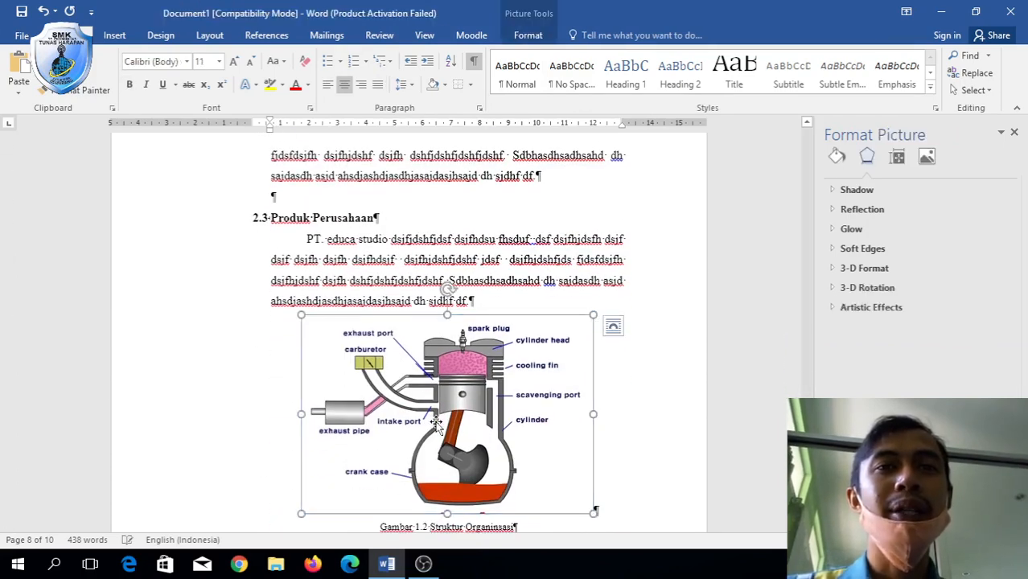
pyautogui.click(420, 526)
pyautogui.press('BackSpace')
pyautogui.write('2')
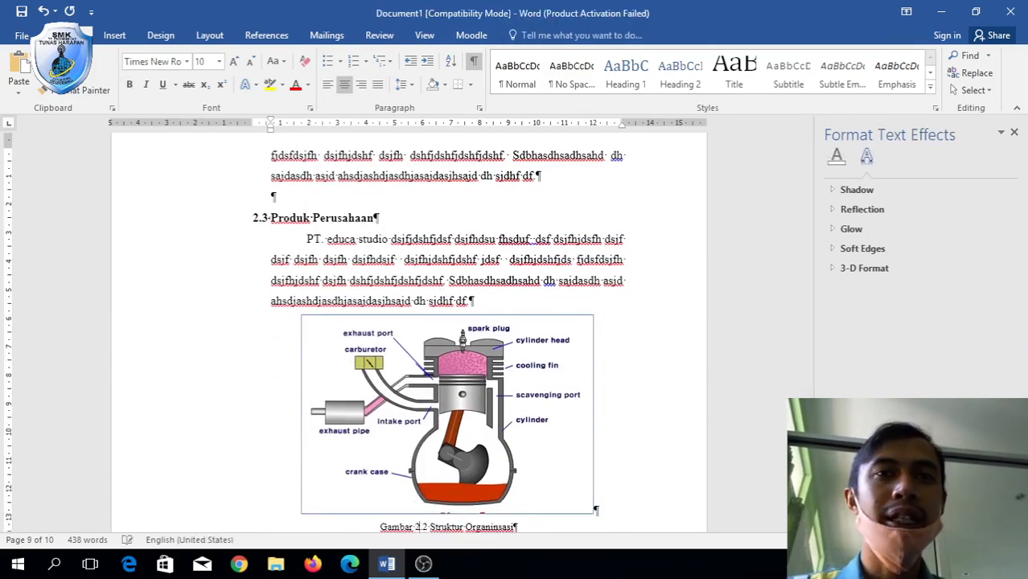
# Make the 'Gambar 2.2' caption label bold.
pyautogui.scroll(-5, 316, 516)
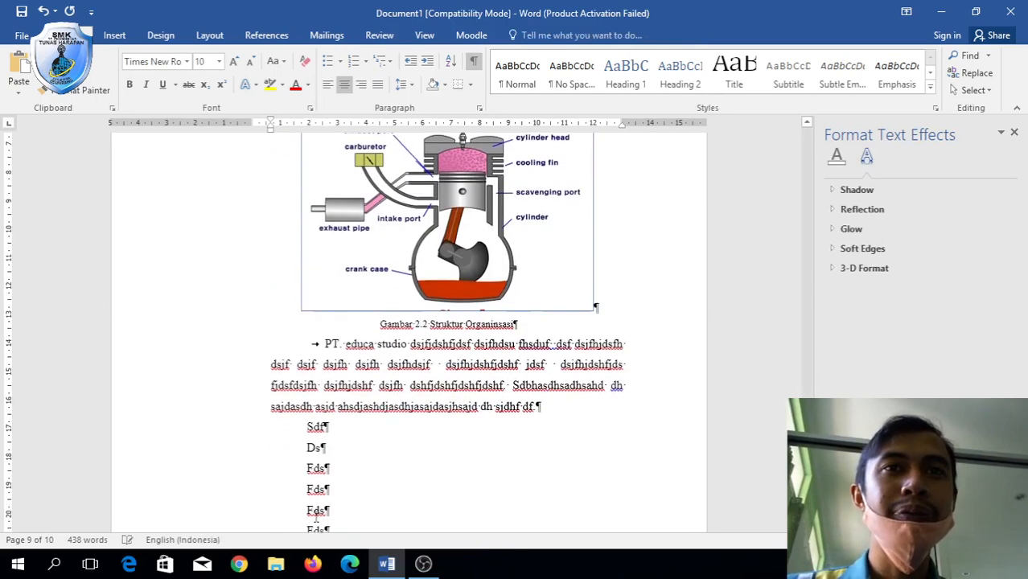
pyautogui.moveTo(394, 323); pyautogui.dragTo(423, 325)
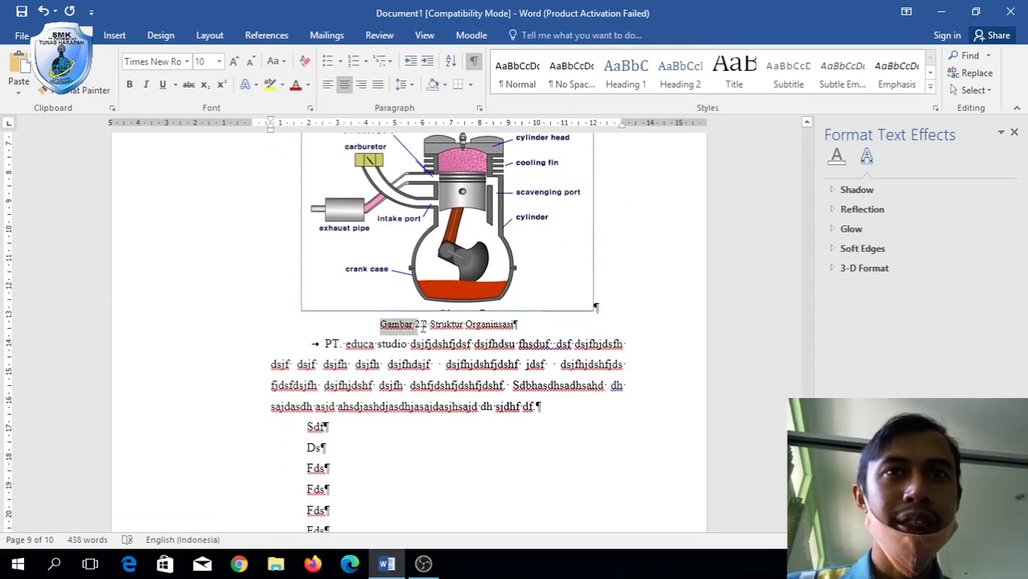
pyautogui.hotkey('ctrl', 'b')
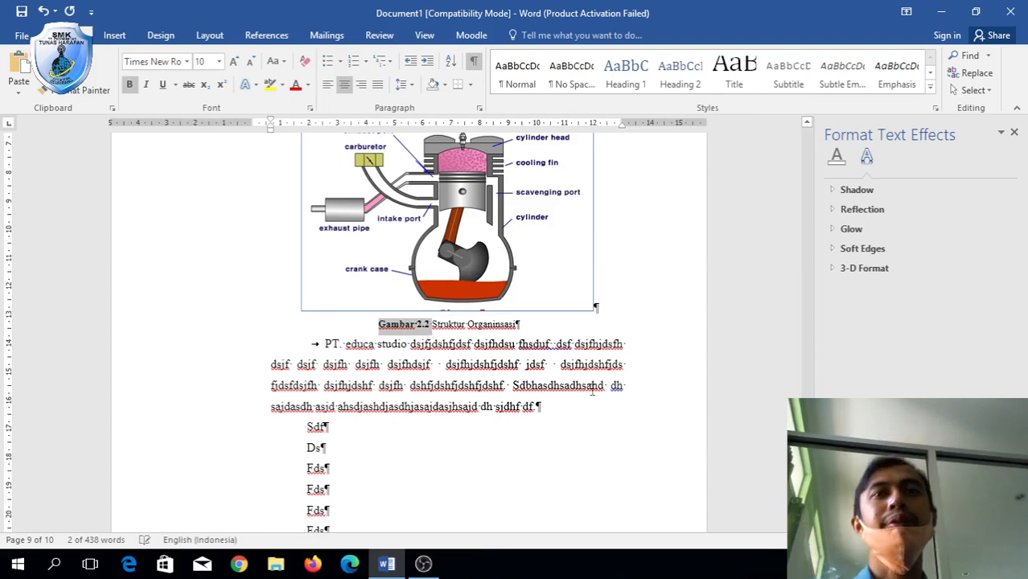
pyautogui.click(637, 395)
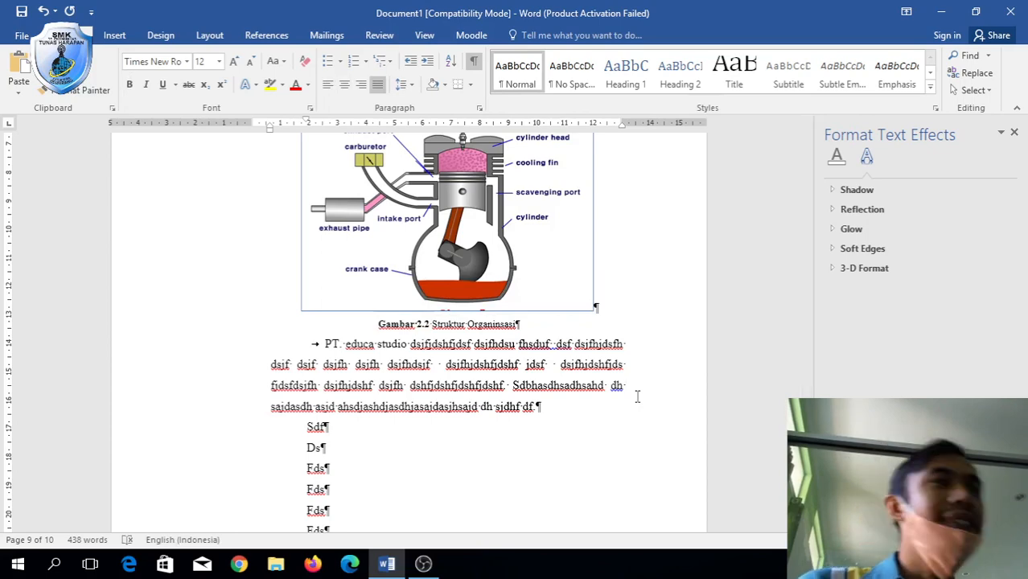
pyautogui.scroll(-5, 637, 396)
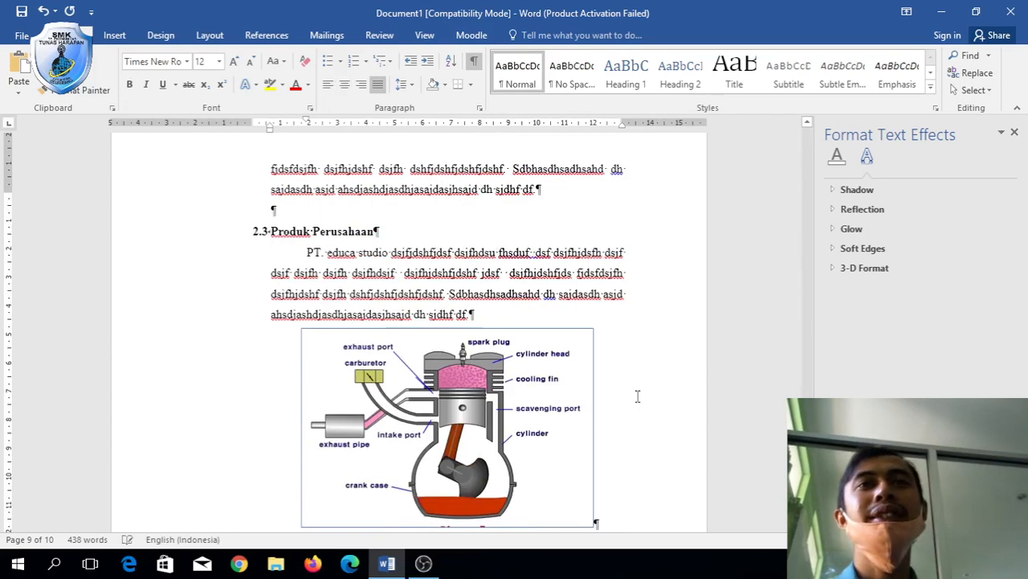
pyautogui.scroll(15, 637, 396)
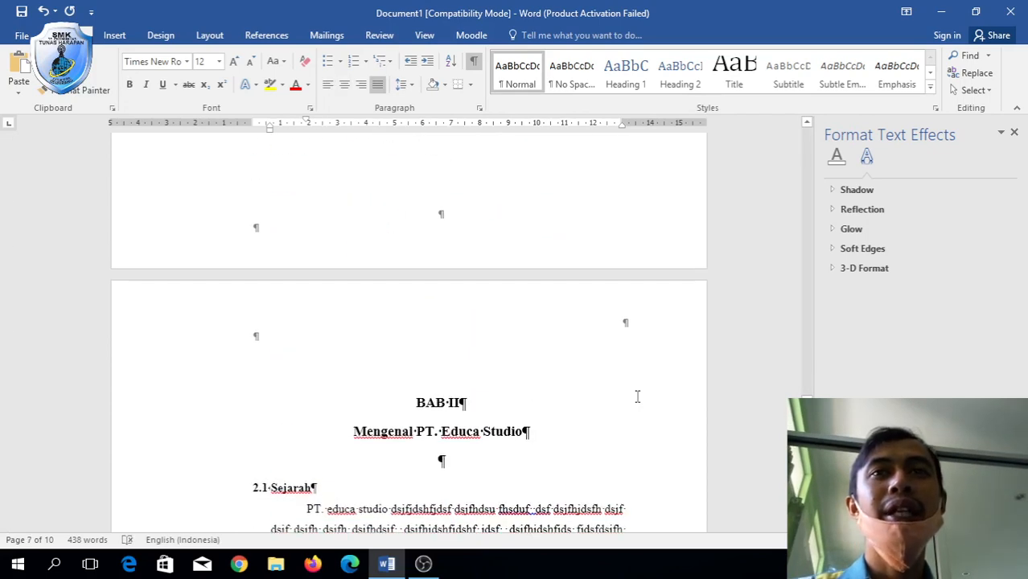
pyautogui.scroll(-10, 637, 396)
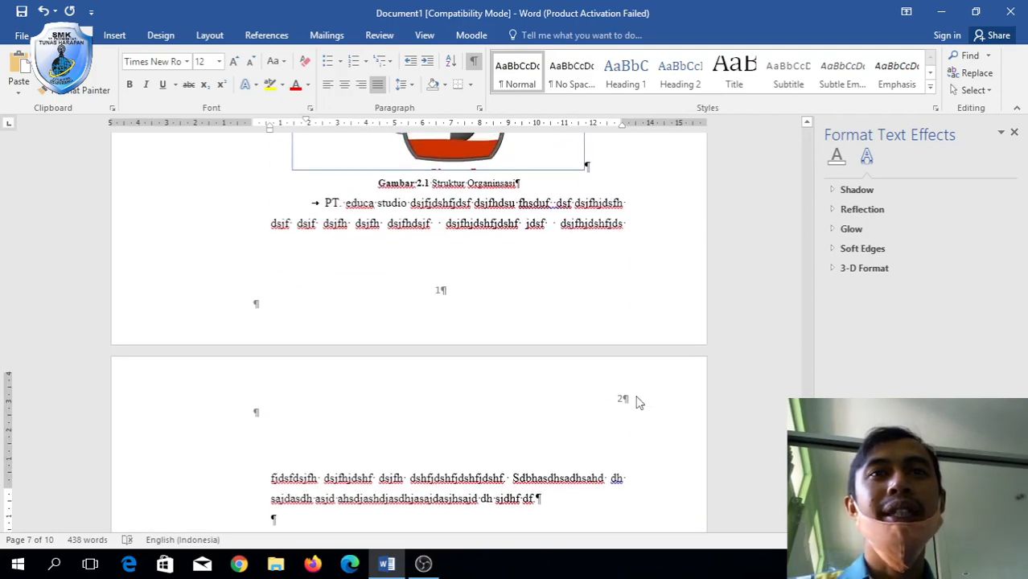
pyautogui.scroll(1, 637, 402)
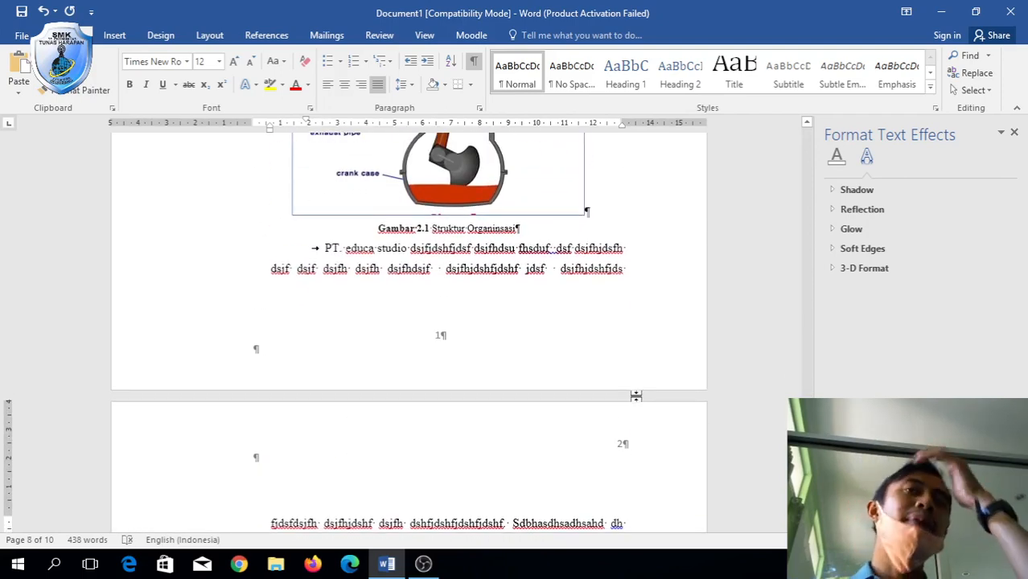
pyautogui.scroll(2, 638, 403)
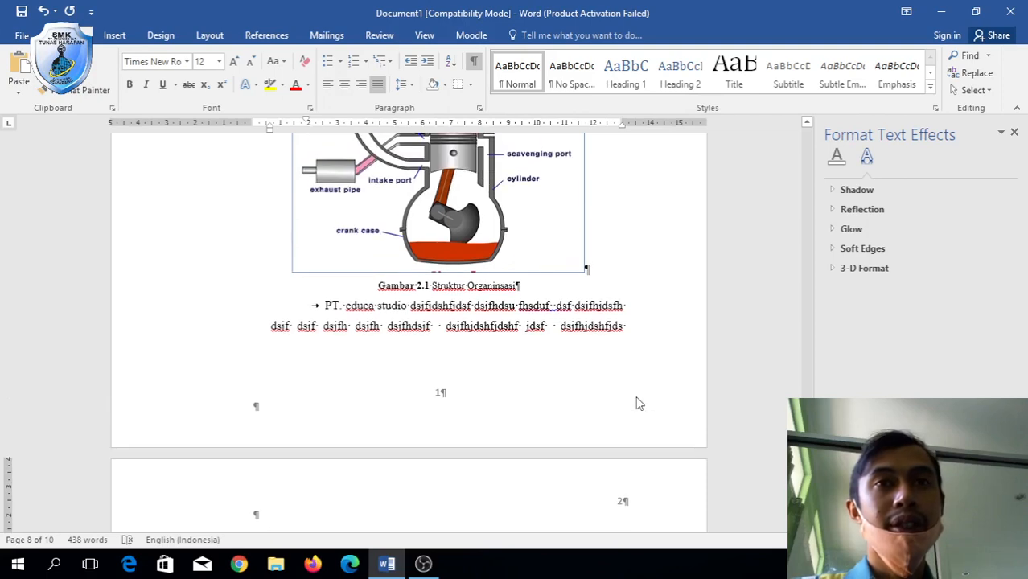
pyautogui.scroll(15, 637, 403)
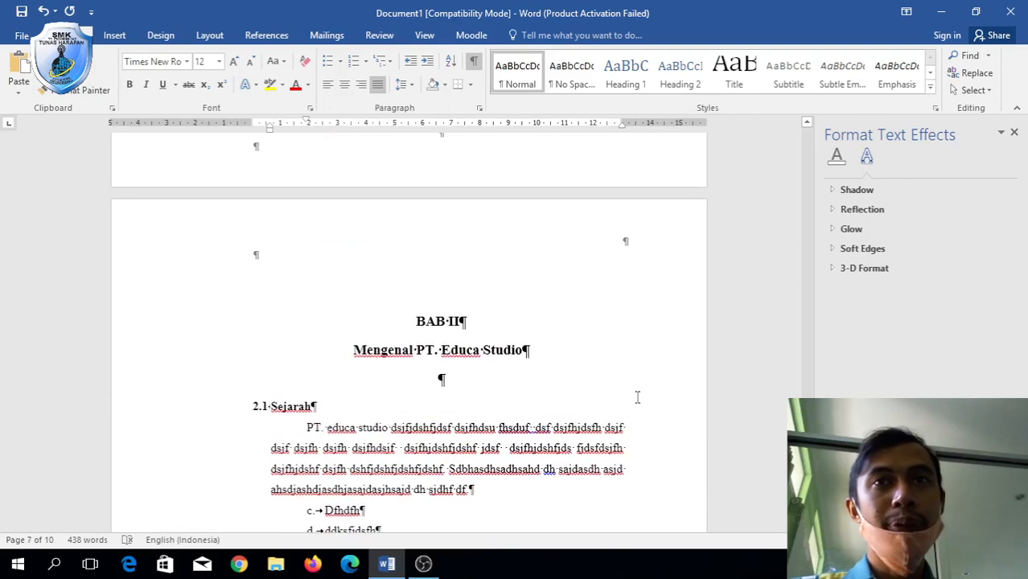
pyautogui.scroll(8, 637, 397)
pyautogui.scroll(2, 635, 396)
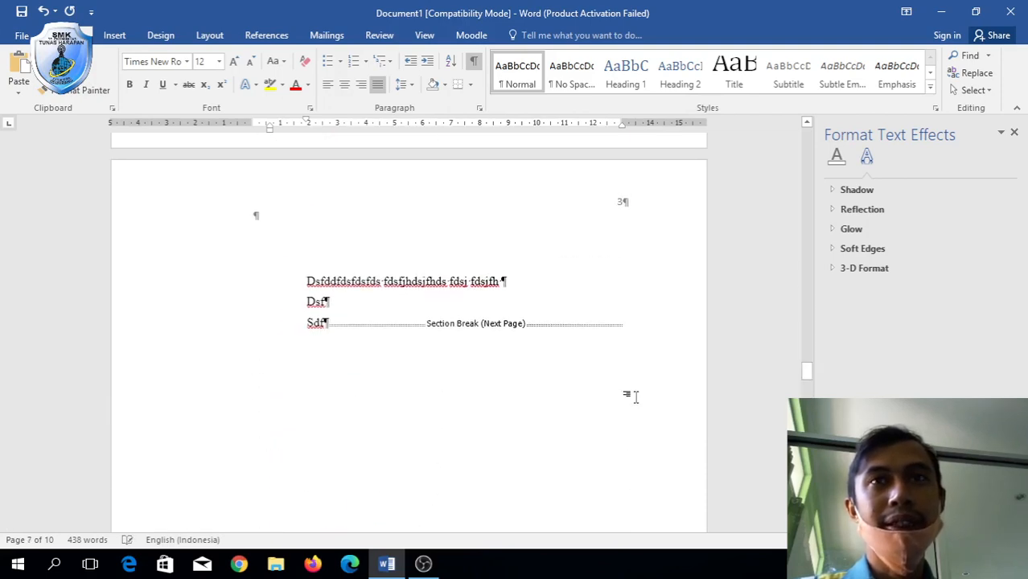
pyautogui.scroll(-12, 632, 225)
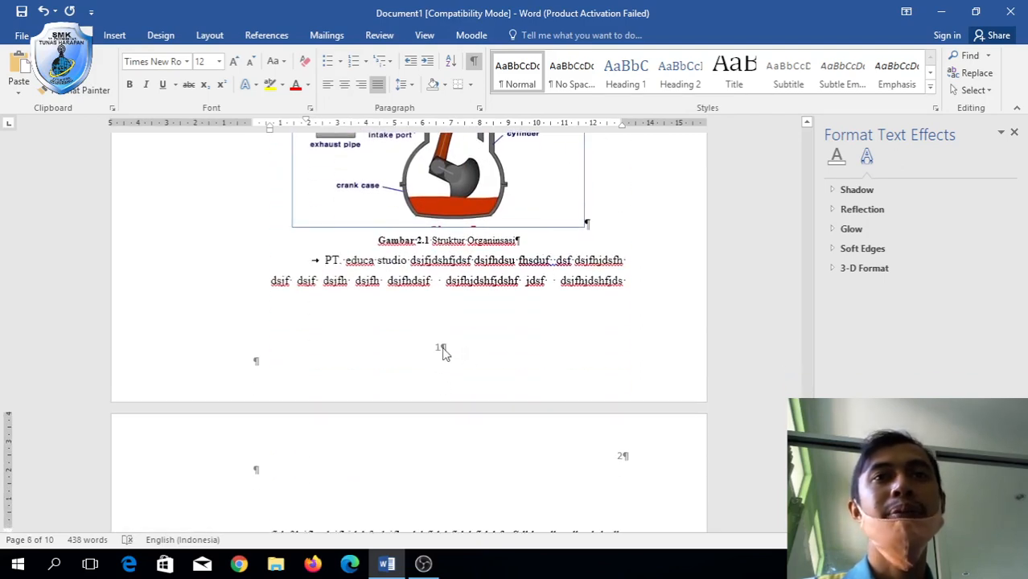
# Replace this footer's page number with a plain centred bottom number continuing from the previous section.
pyautogui.doubleClick(441, 350)
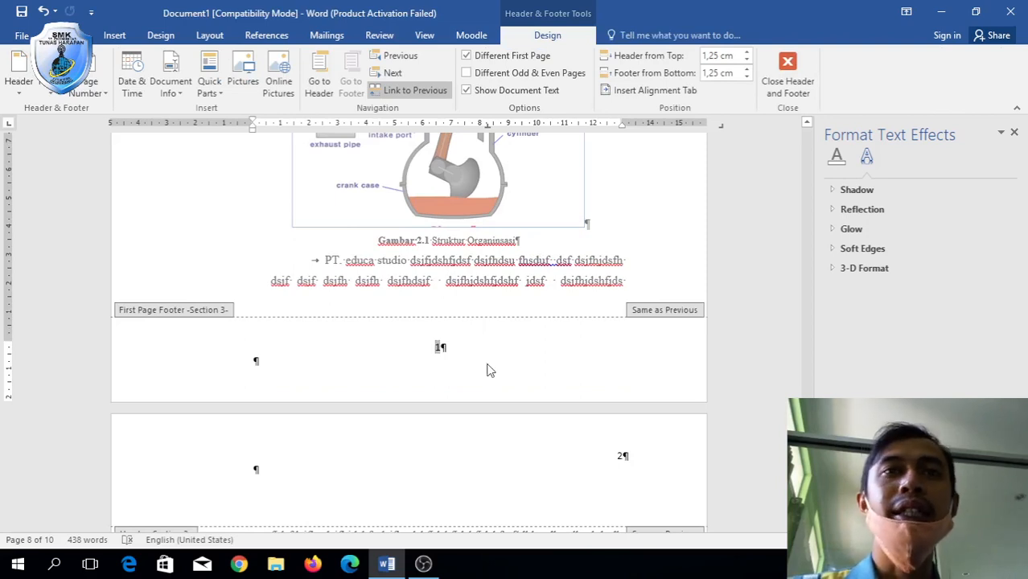
pyautogui.hotkey('ctrl', 'l')
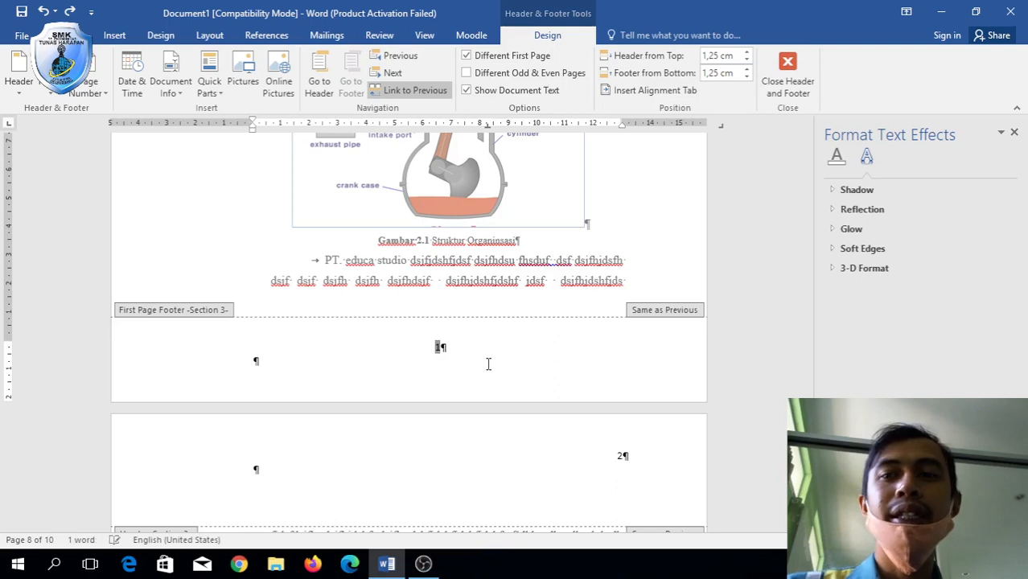
pyautogui.press('Delete')
pyautogui.click(104, 95)
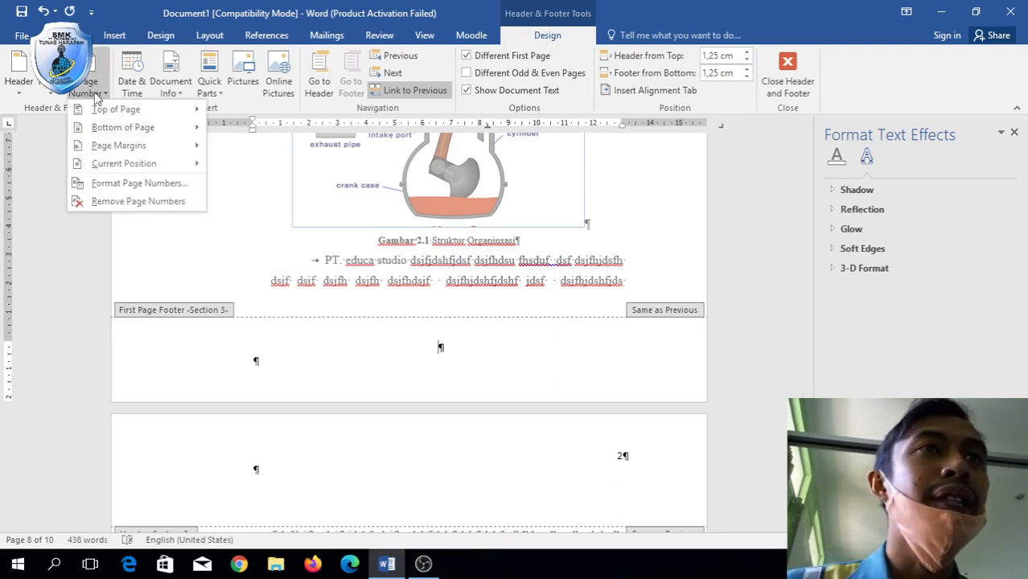
pyautogui.click(144, 183)
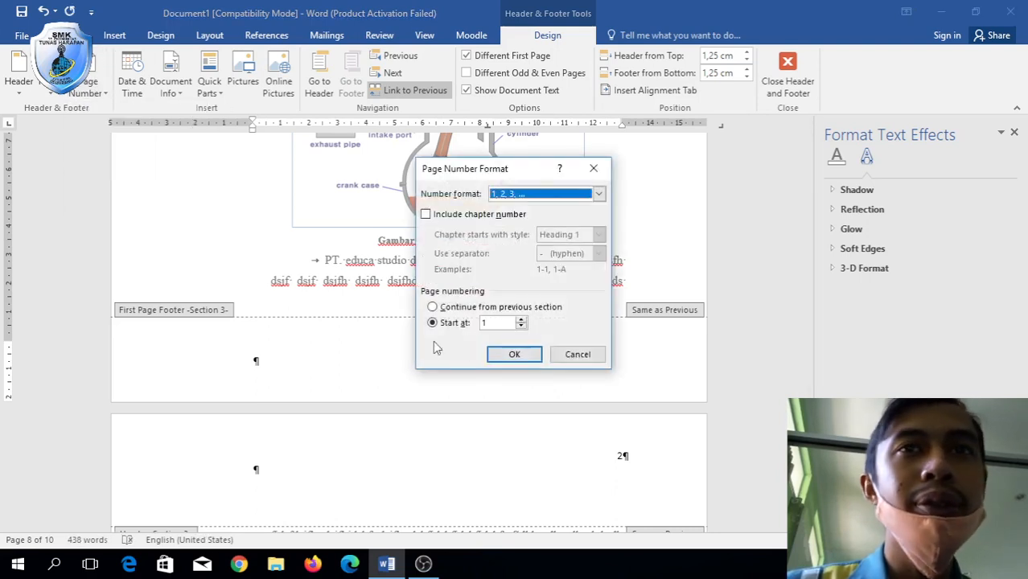
pyautogui.click(451, 309)
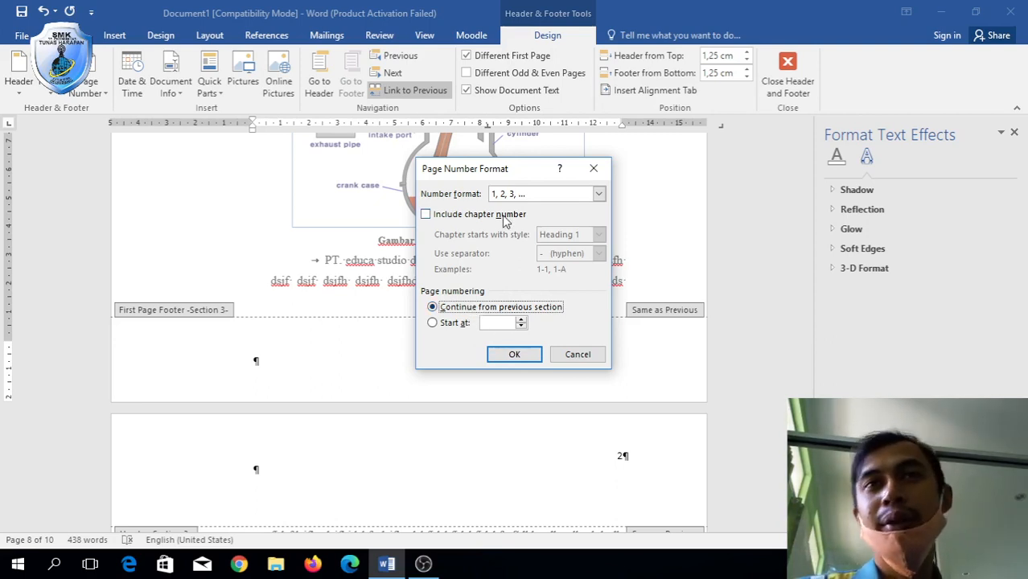
pyautogui.click(515, 366)
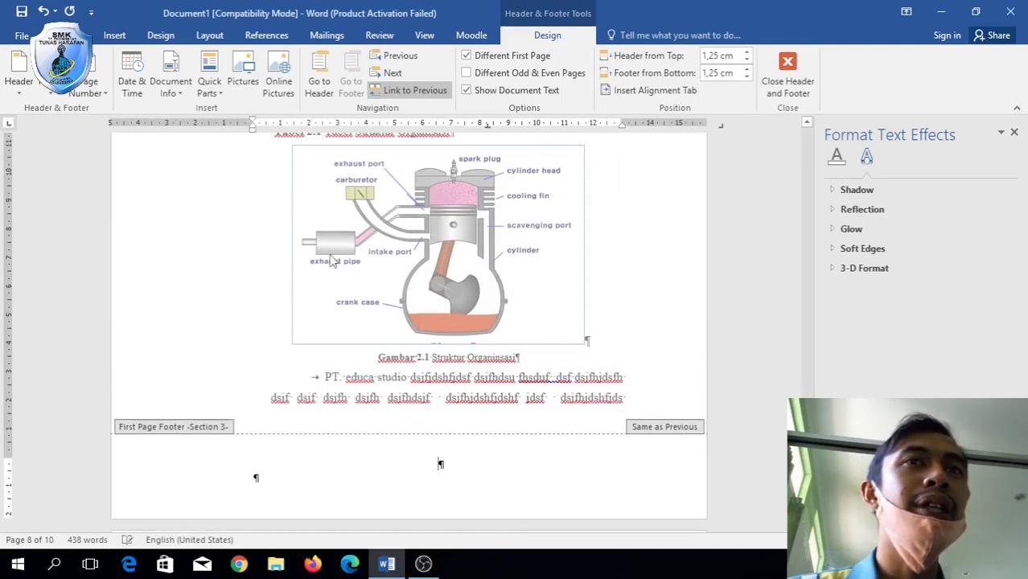
pyautogui.click(93, 98)
pyautogui.moveTo(120, 127)
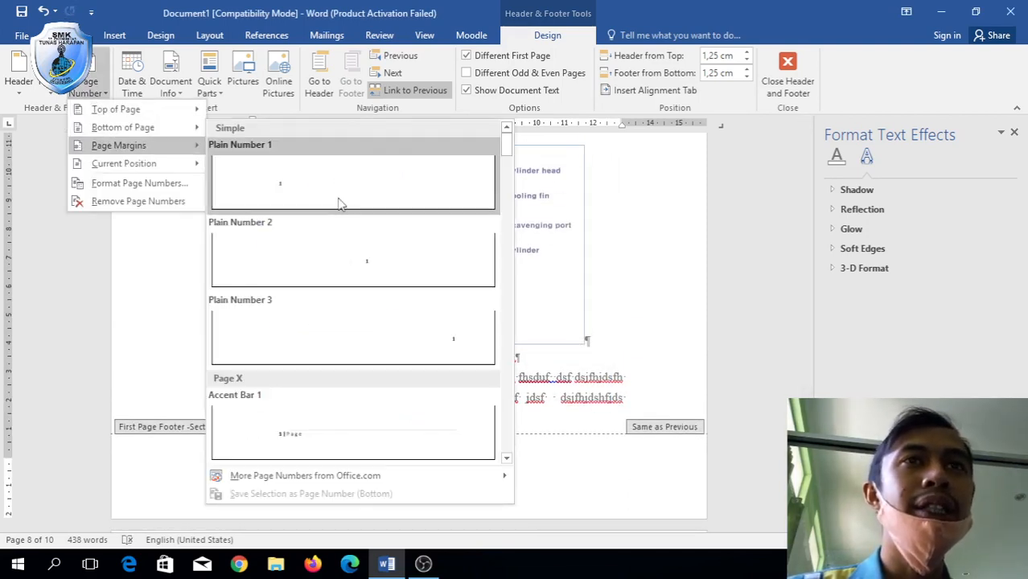
pyautogui.click(361, 262)
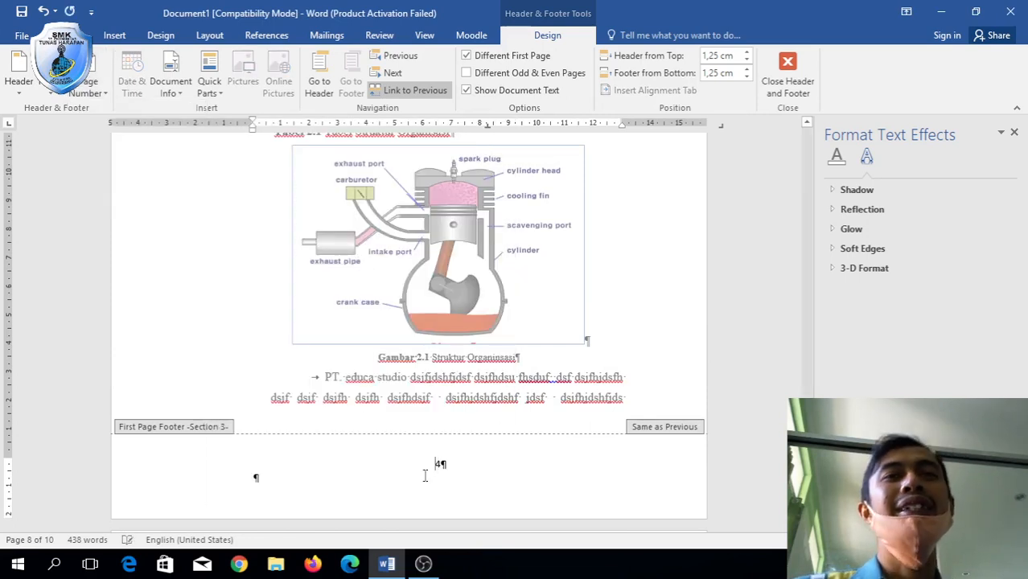
# Check the page 5 header and following pages, then leave header and footer editing.
pyautogui.scroll(-3, 447, 467)
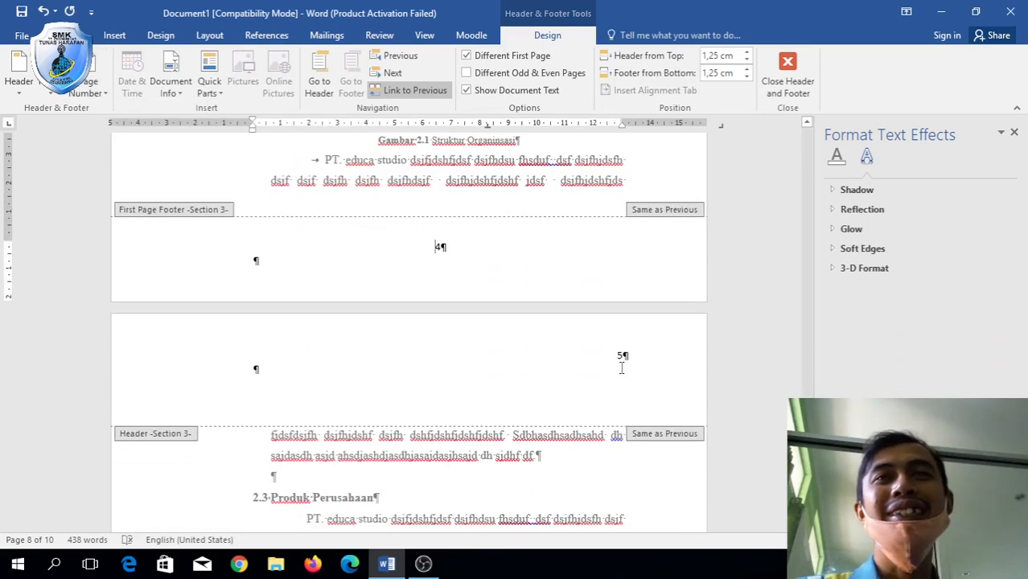
pyautogui.click(628, 355)
pyautogui.scroll(-11, 628, 355)
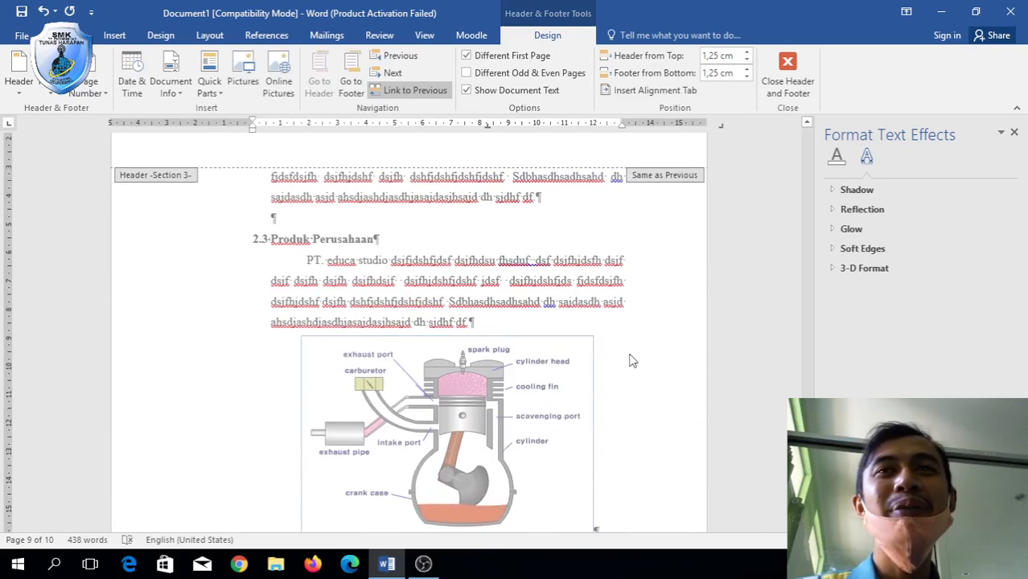
pyautogui.scroll(-5, 631, 360)
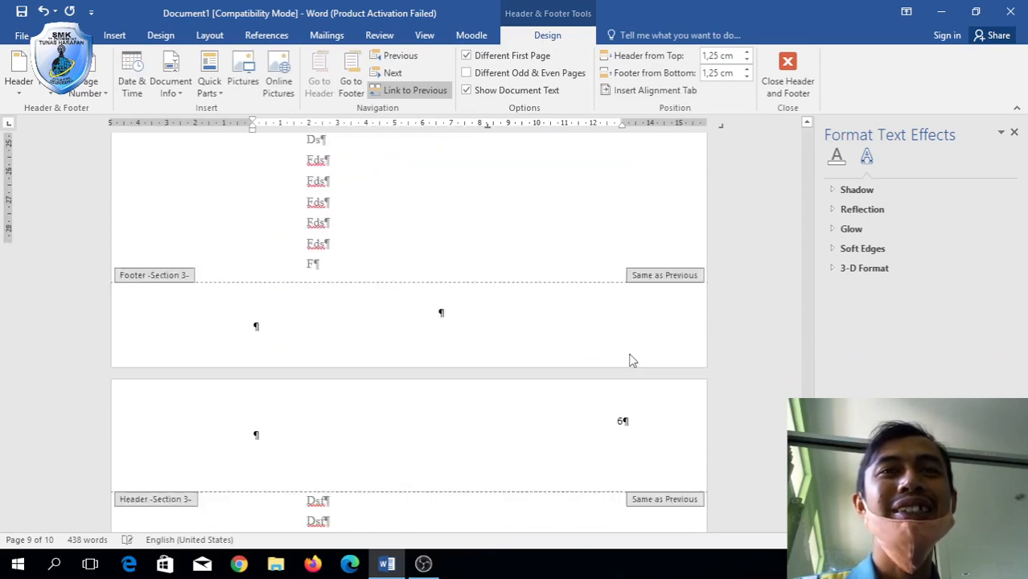
pyautogui.scroll(6, 649, 196)
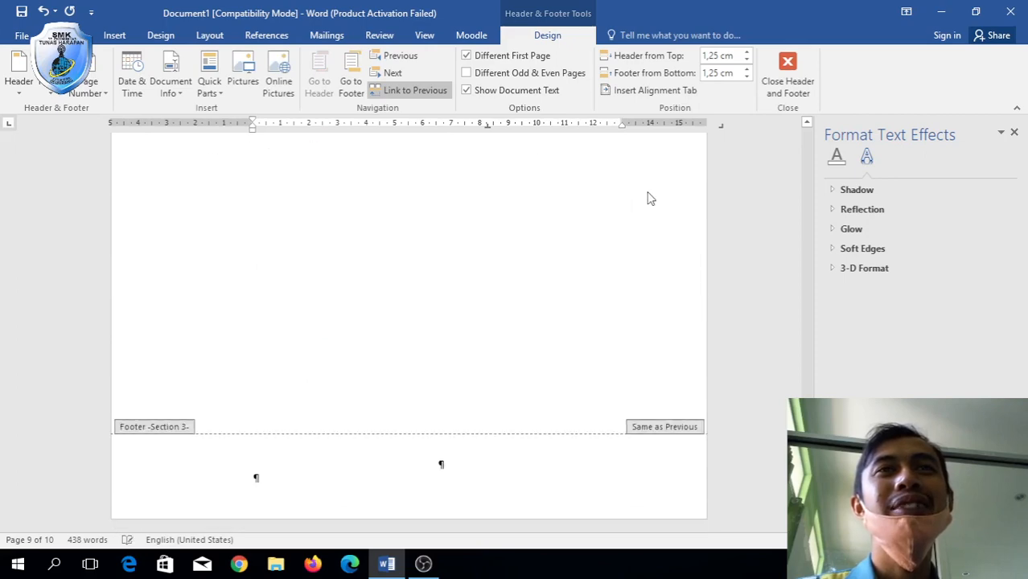
pyautogui.scroll(-7, 649, 193)
pyautogui.doubleClick(488, 329)
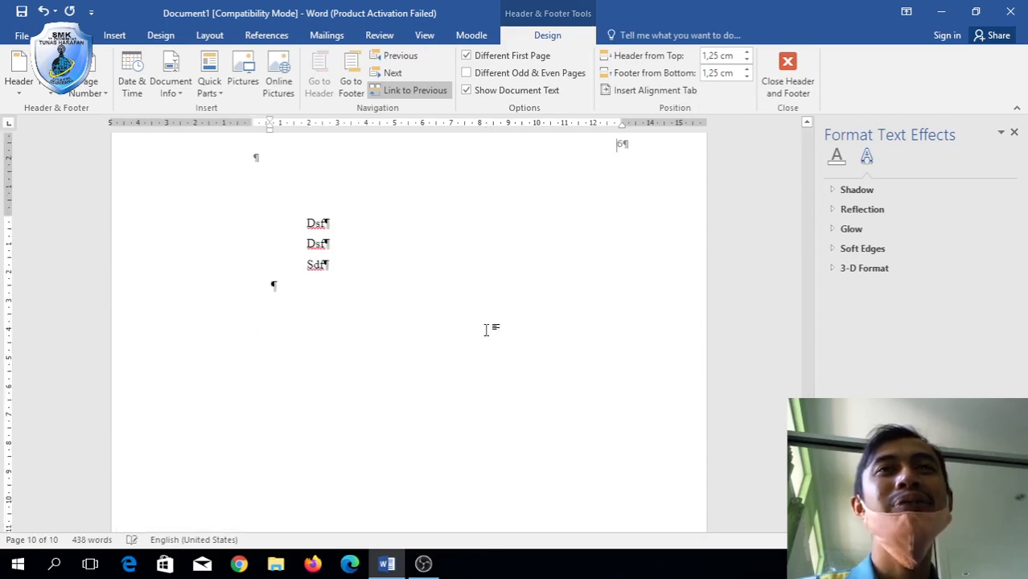
# Return to the cover page and bring up the Save As options with Ctrl+S.
pyautogui.scroll(6, 487, 329)
pyautogui.scroll(15, 487, 329)
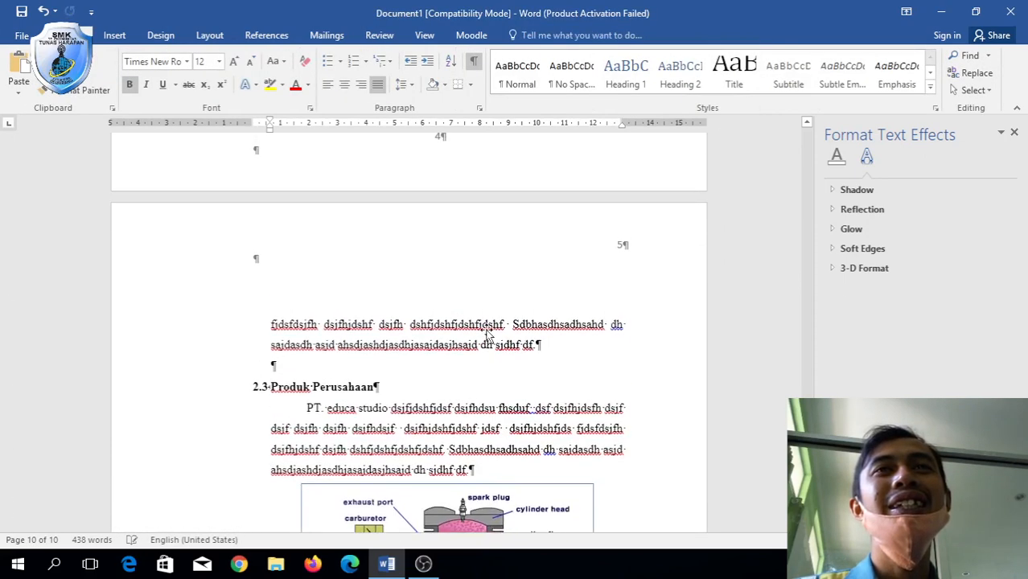
pyautogui.scroll(20, 488, 331)
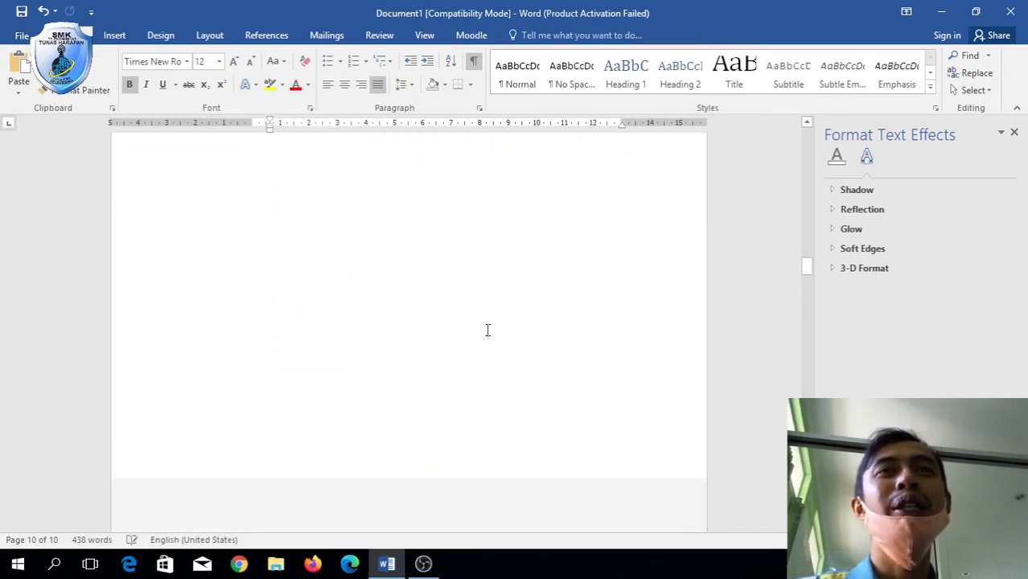
pyautogui.scroll(5, 487, 329)
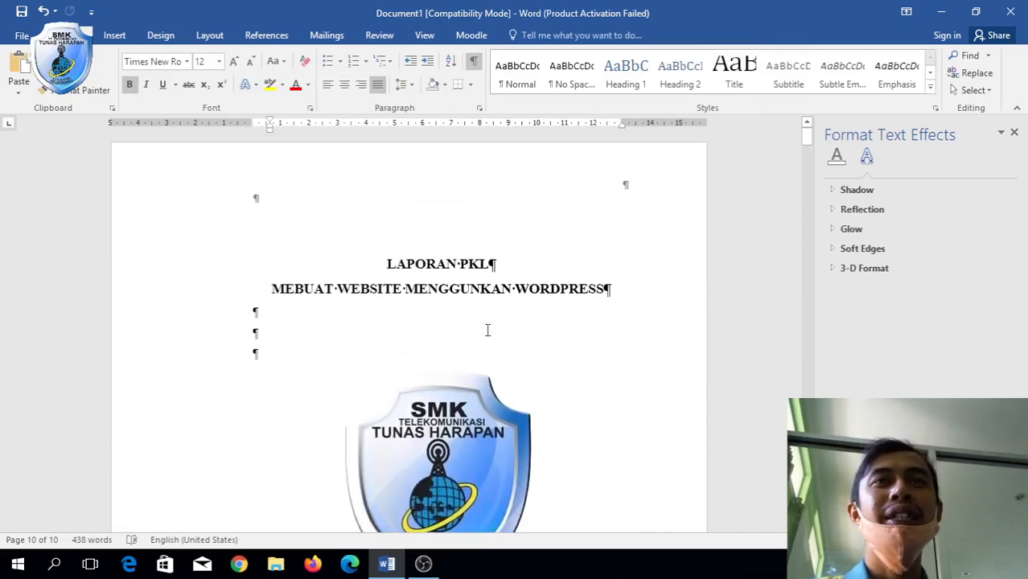
pyautogui.hotkey('ctrl', 's')
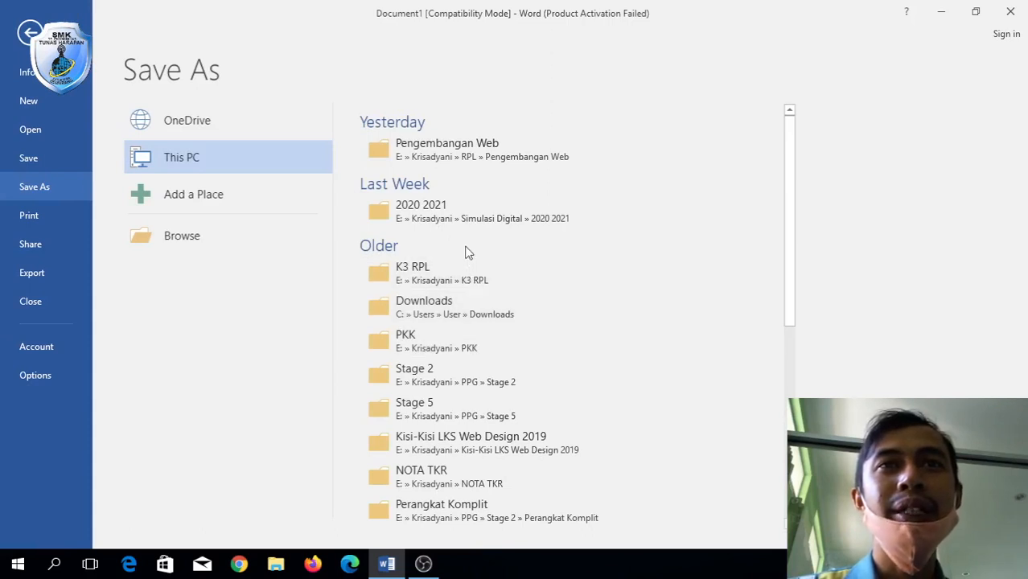
# Save the report as FORMAT LAPORAN PKL.docx in the Krisadyani folder on New Volume (E:), upgrading to the newest format.
pyautogui.click(258, 241)
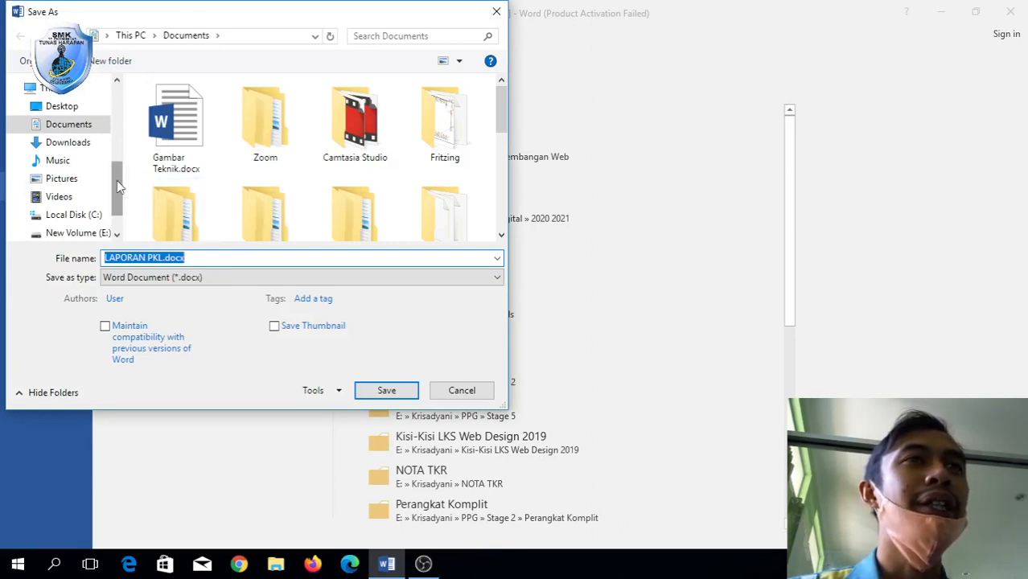
pyautogui.scroll(-1, 116, 187)
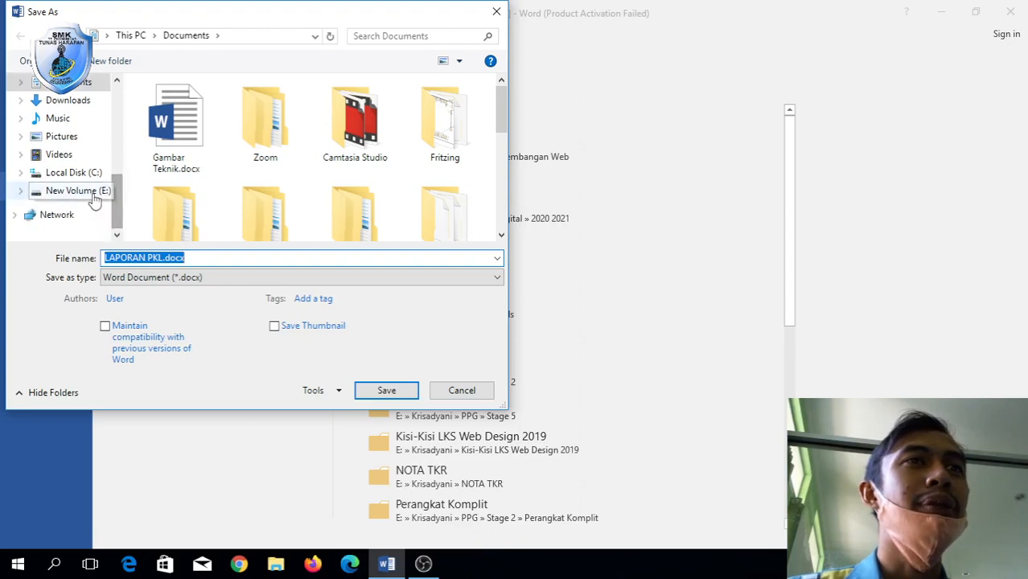
pyautogui.click(95, 193)
pyautogui.scroll(-2, 201, 200)
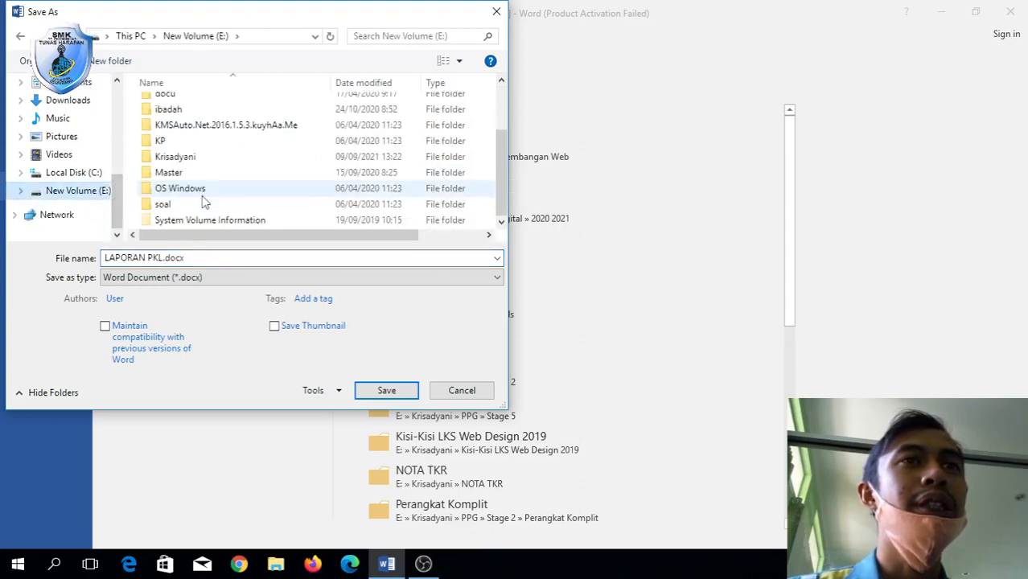
pyautogui.doubleClick(197, 156)
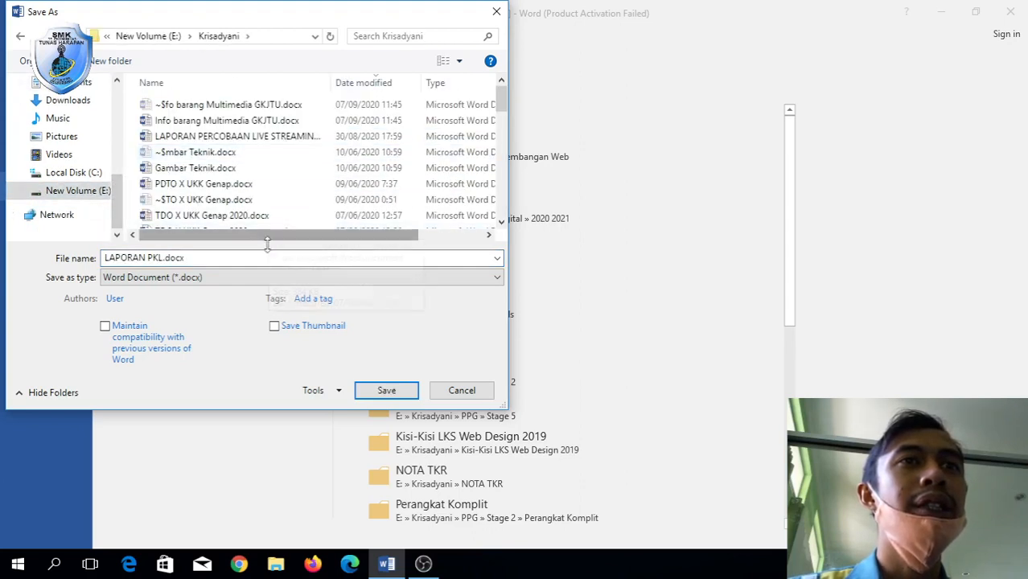
pyautogui.click(107, 257)
pyautogui.click(103, 257)
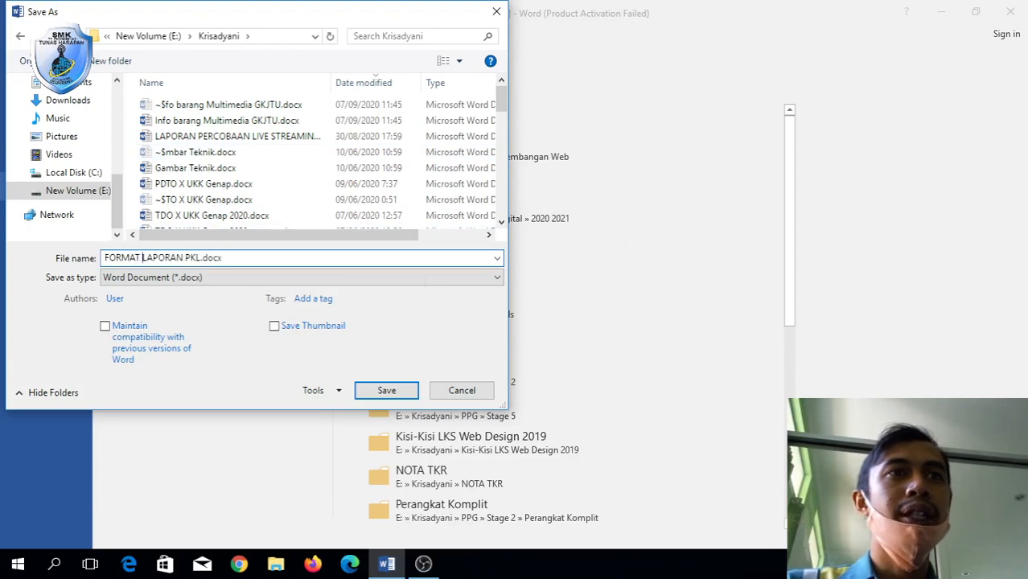
pyautogui.click(401, 395)
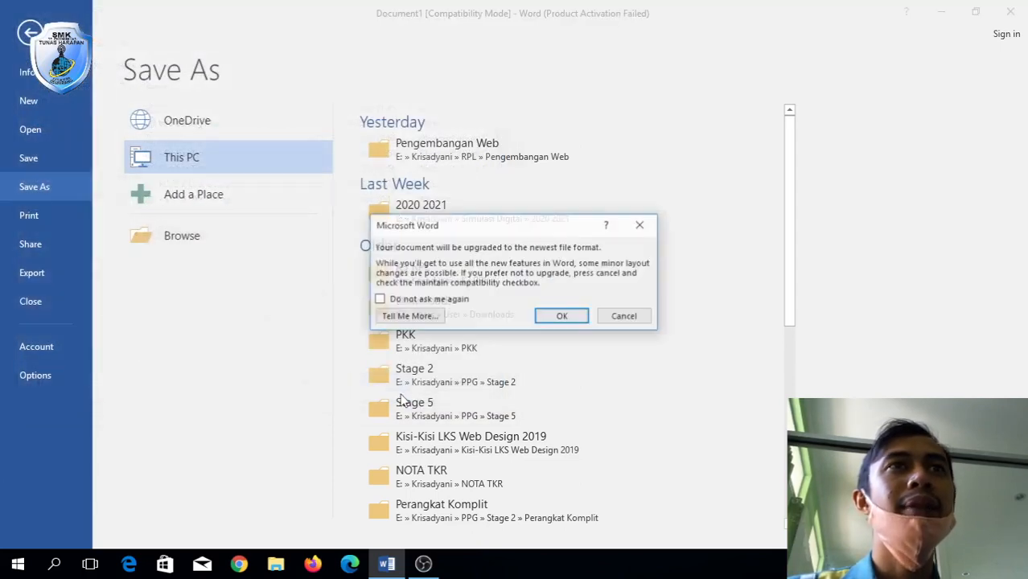
pyautogui.click(576, 318)
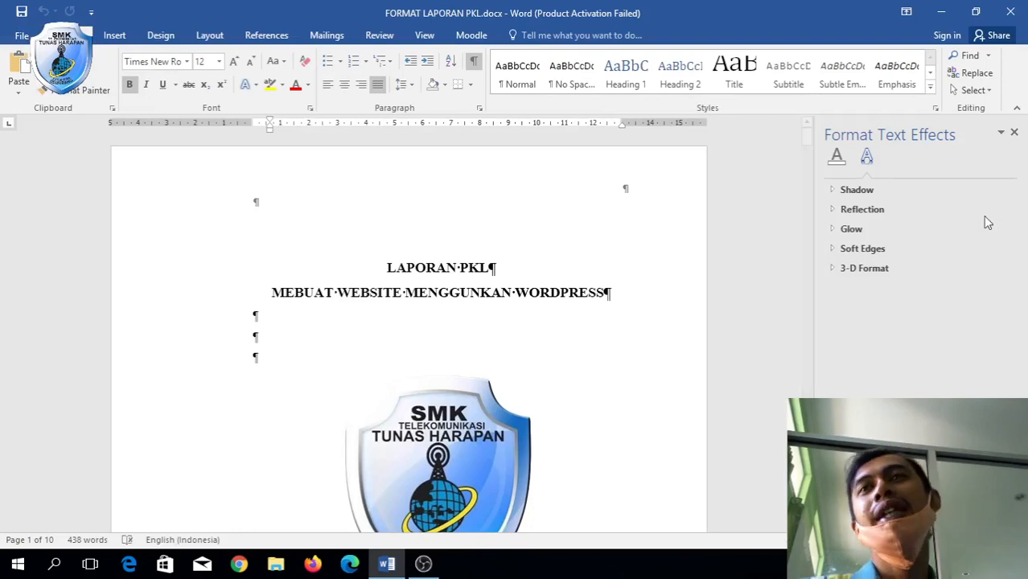
# Close the Format Text Effects pane and review the cover (i) and KATA PENGANTAR (ii) pages.
pyautogui.click(1014, 132)
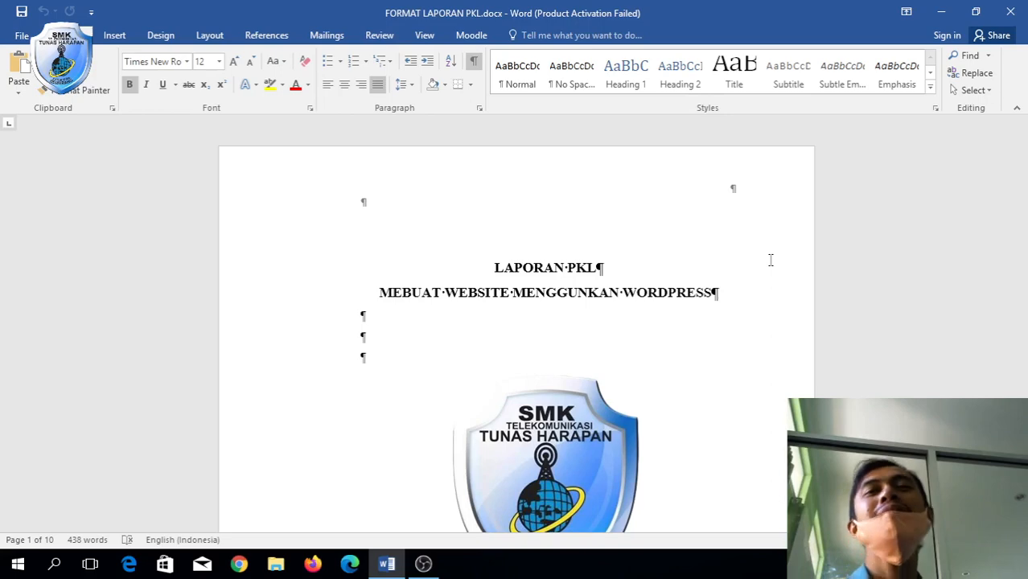
pyautogui.scroll(-8, 769, 259)
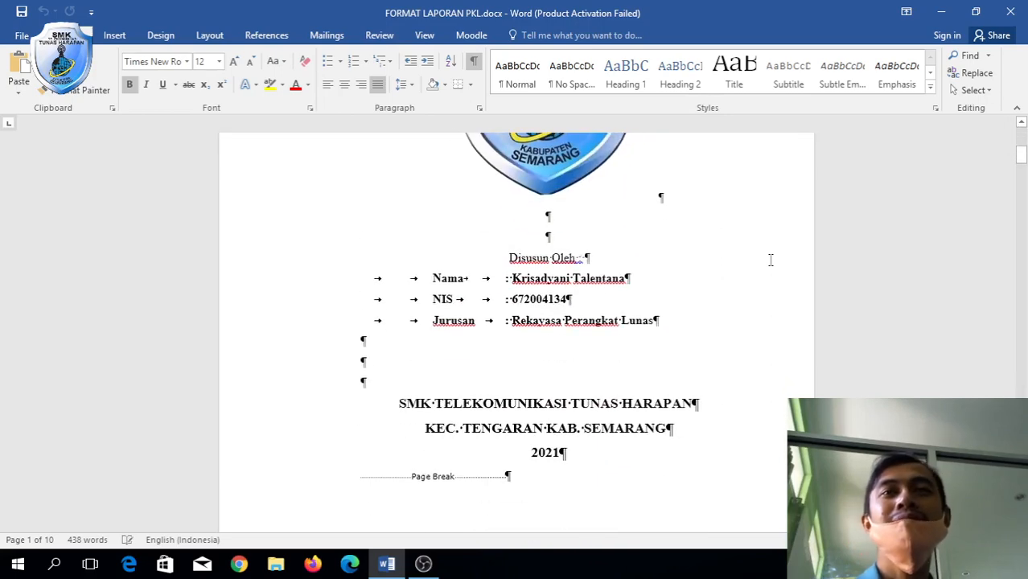
pyautogui.scroll(-10, 769, 260)
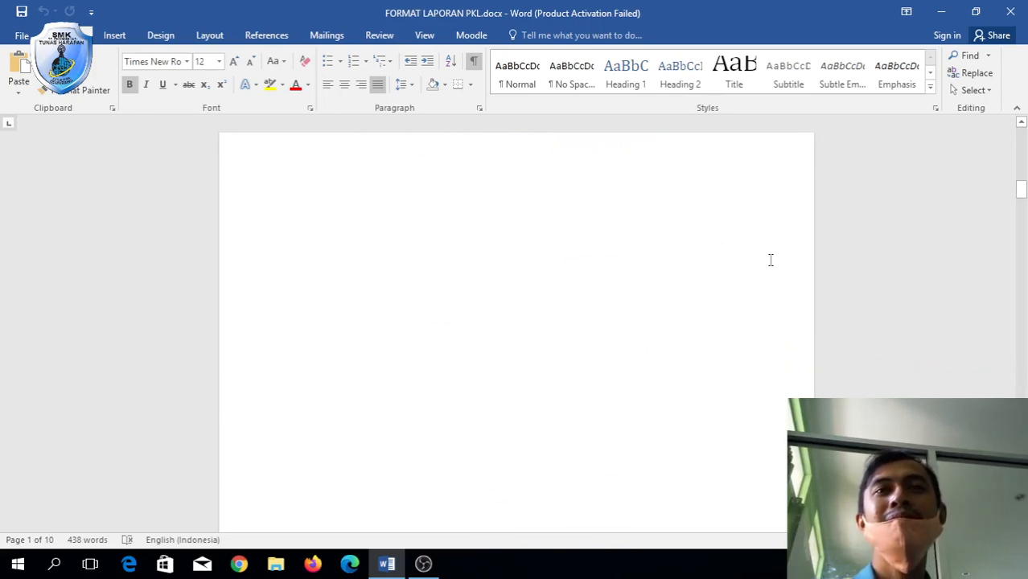
pyautogui.scroll(1, 769, 259)
pyautogui.scroll(5, 772, 267)
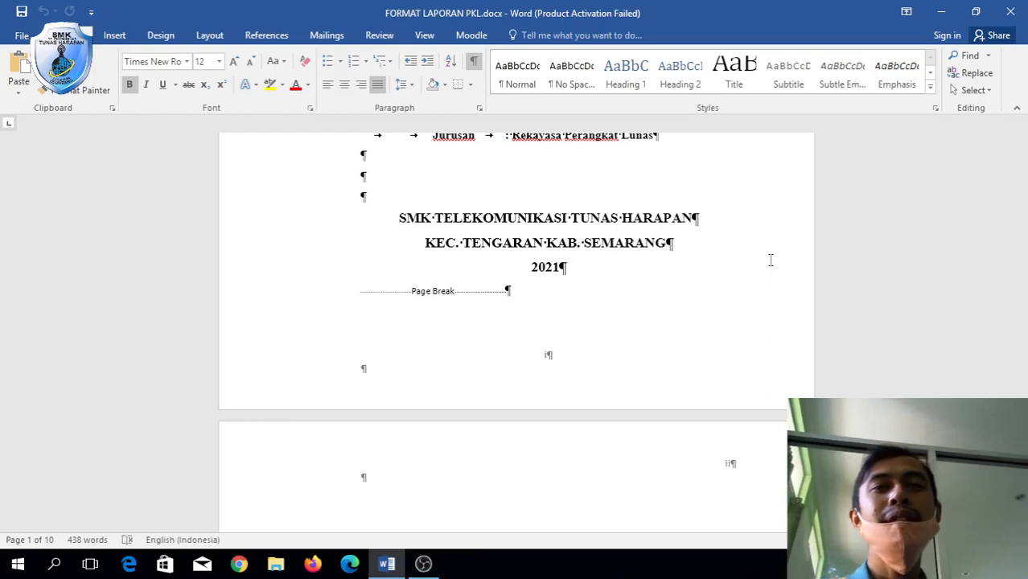
pyautogui.scroll(-8, 771, 260)
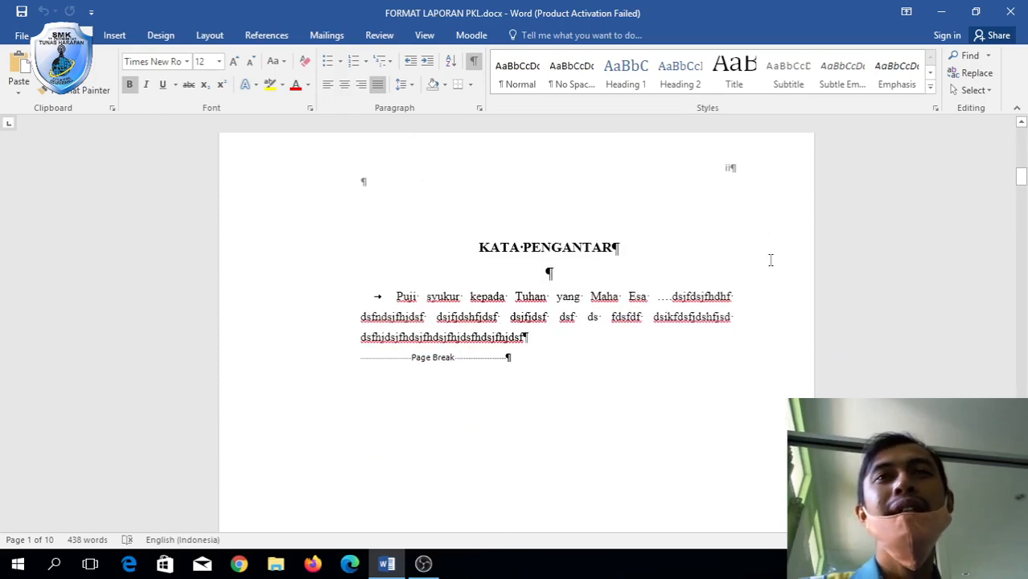
pyautogui.scroll(6, 771, 266)
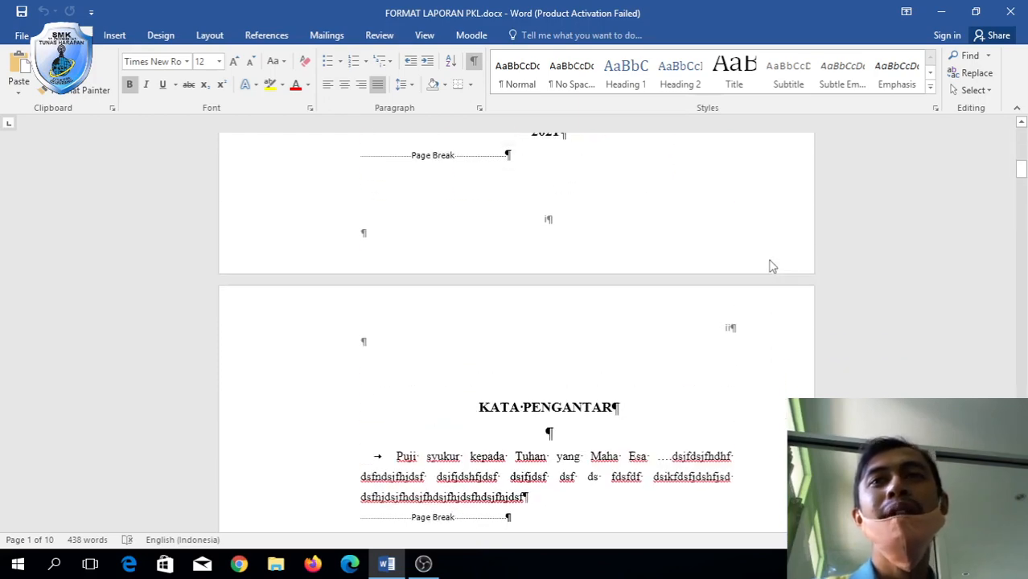
# Turn off Link to Previous for the Section 2 chapter header.
pyautogui.doubleClick(730, 331)
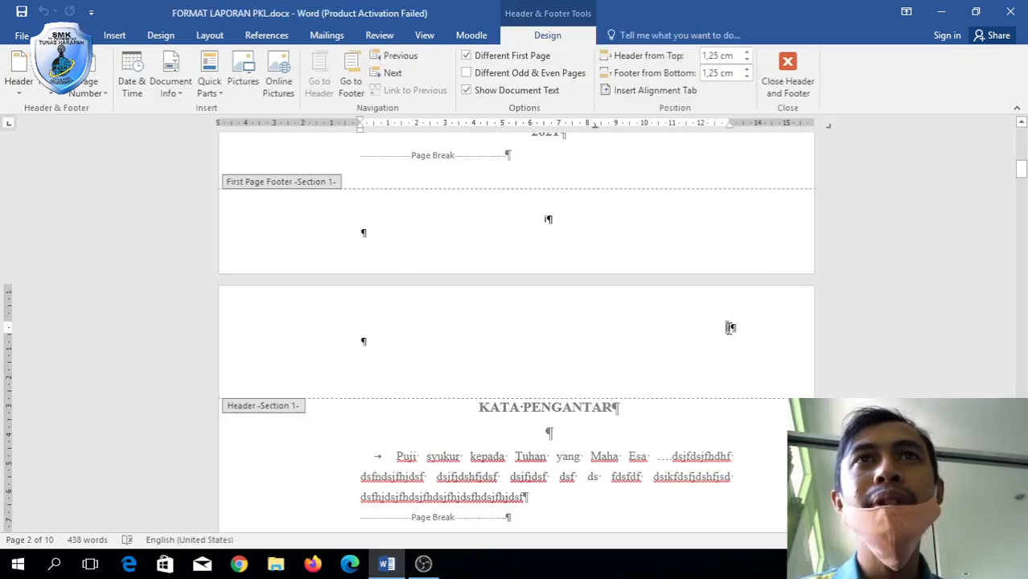
pyautogui.scroll(-15, 730, 328)
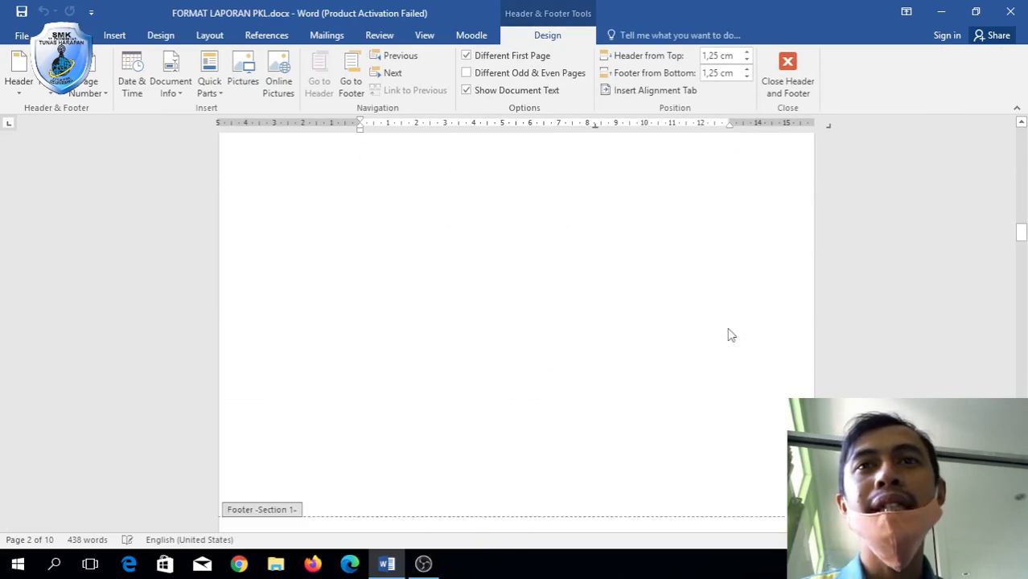
pyautogui.scroll(-10, 730, 335)
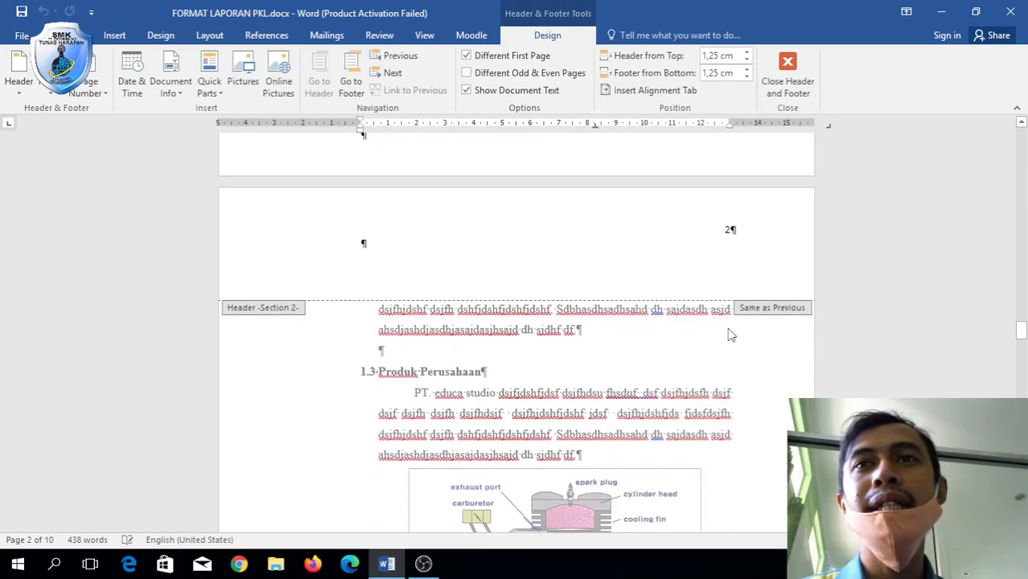
pyautogui.scroll(-10, 730, 334)
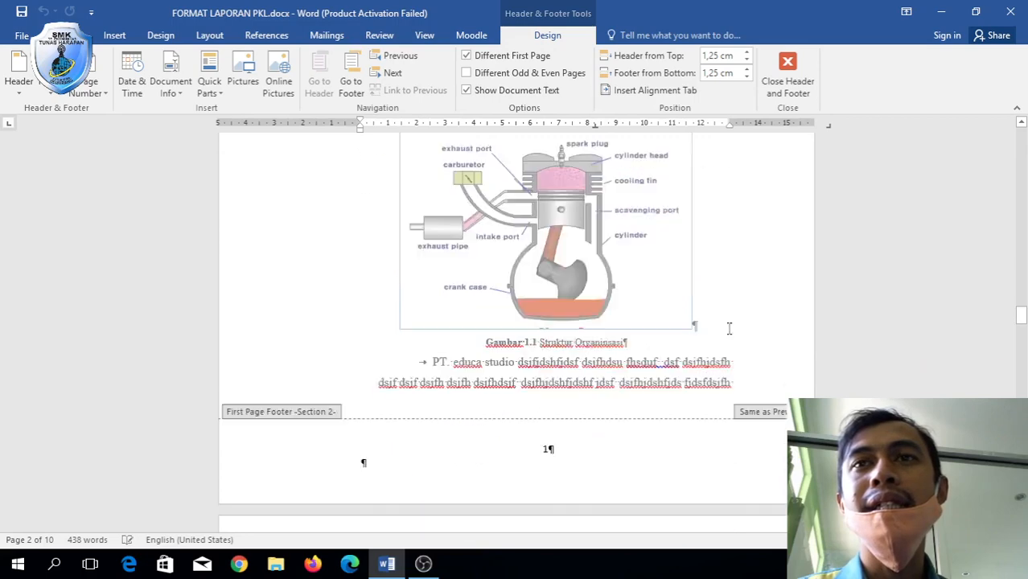
pyautogui.scroll(20, 728, 328)
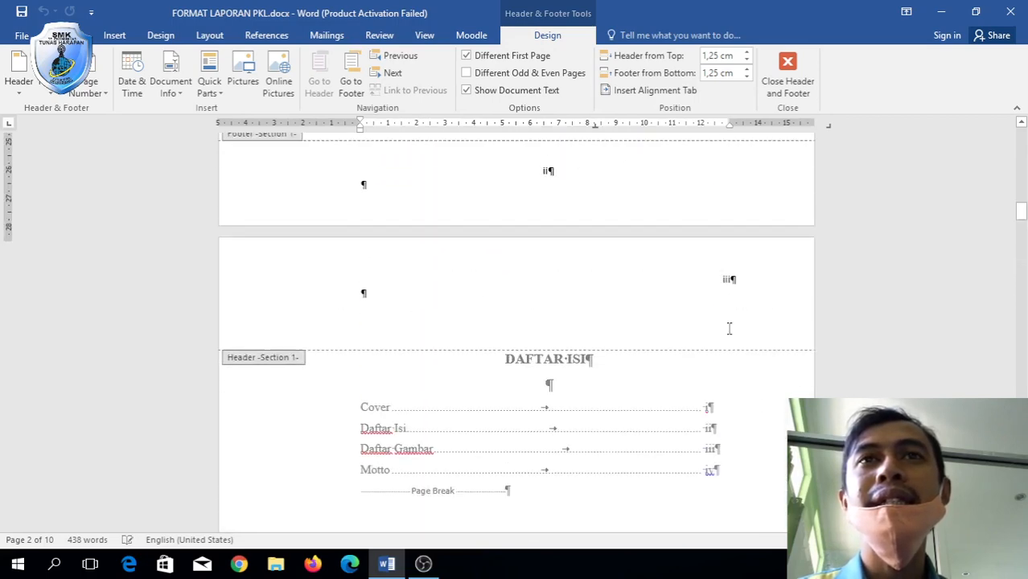
pyautogui.scroll(3, 728, 328)
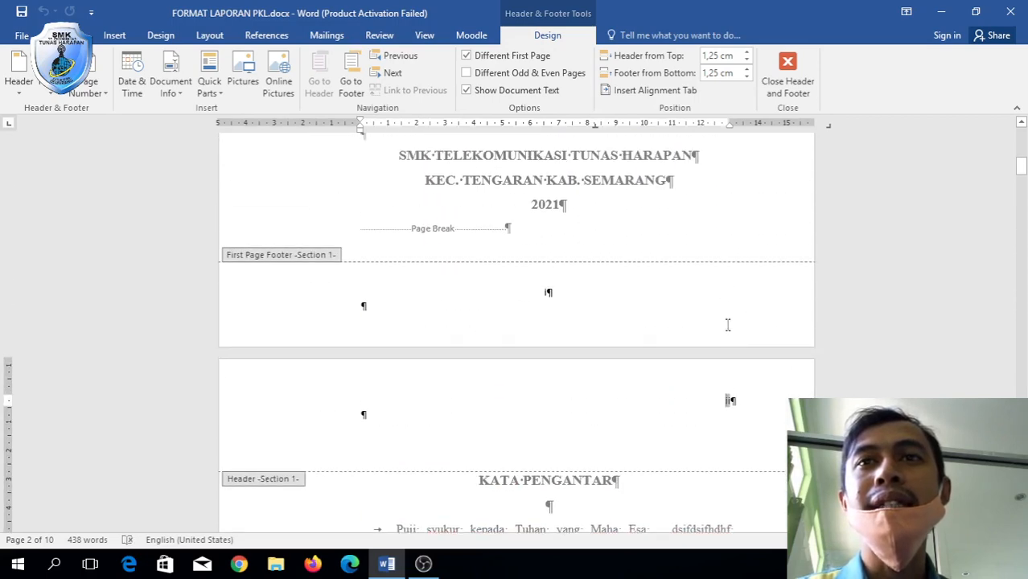
pyautogui.scroll(-15, 731, 347)
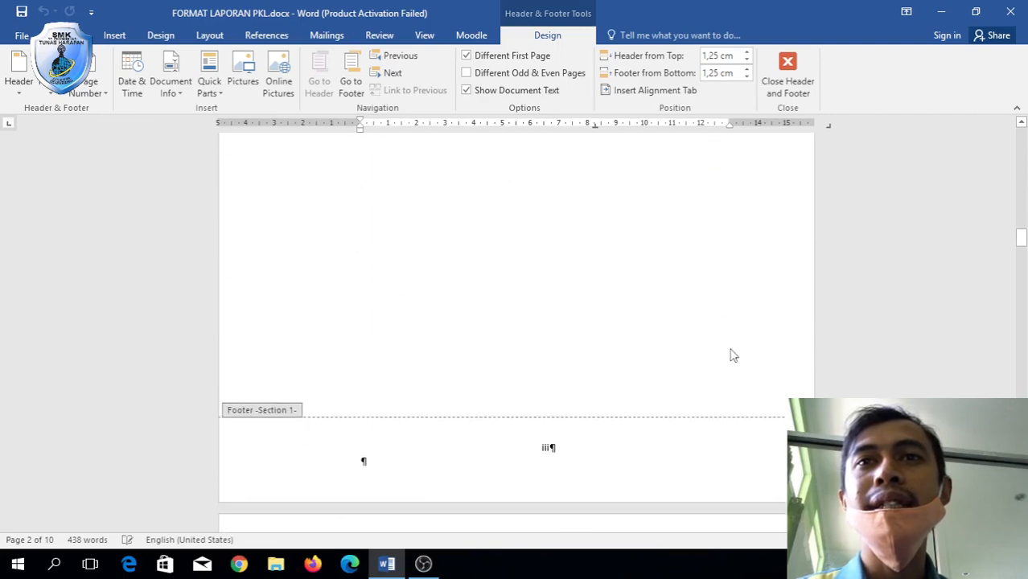
pyautogui.scroll(-15, 732, 356)
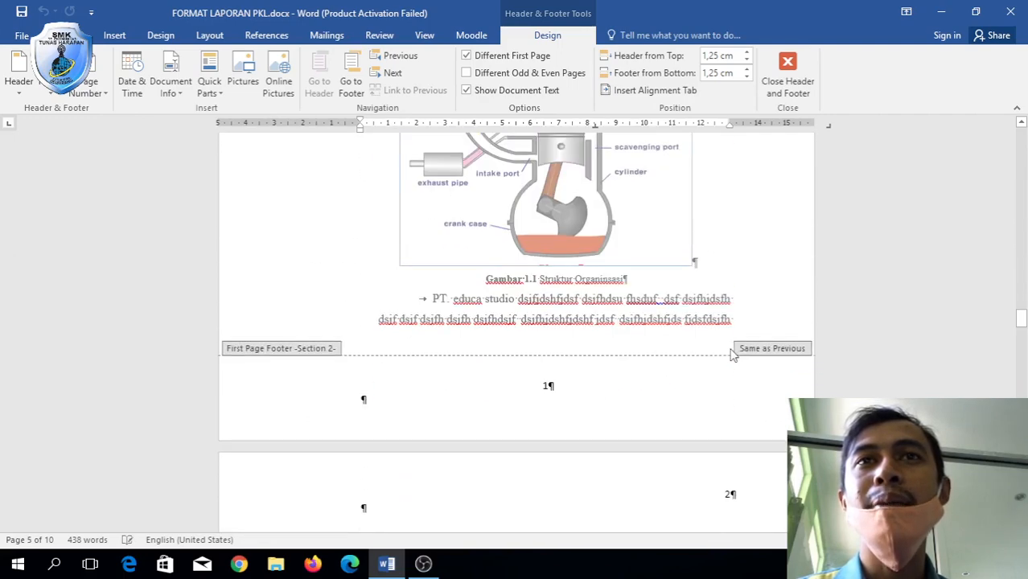
pyautogui.click(734, 466)
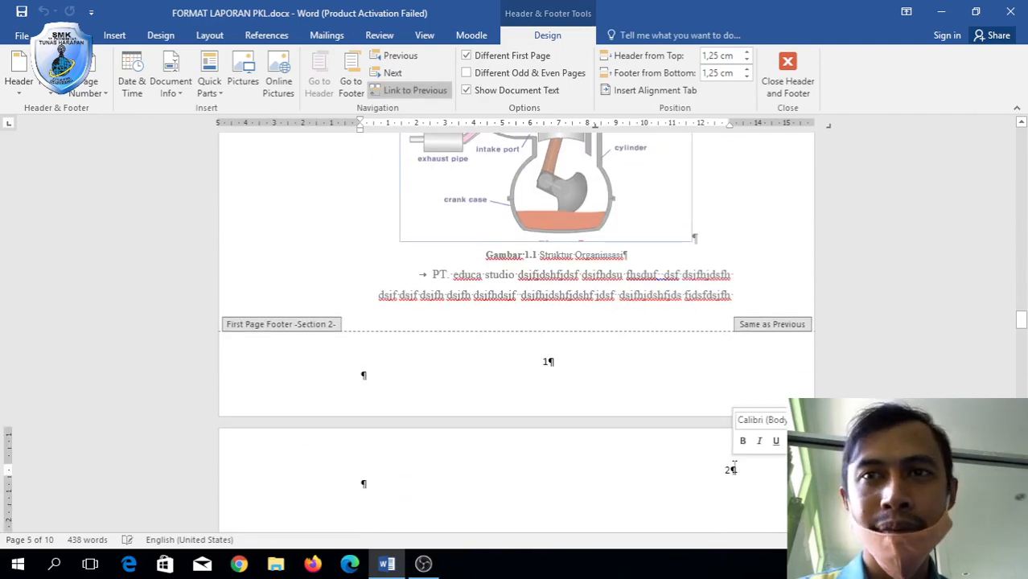
pyautogui.click(443, 94)
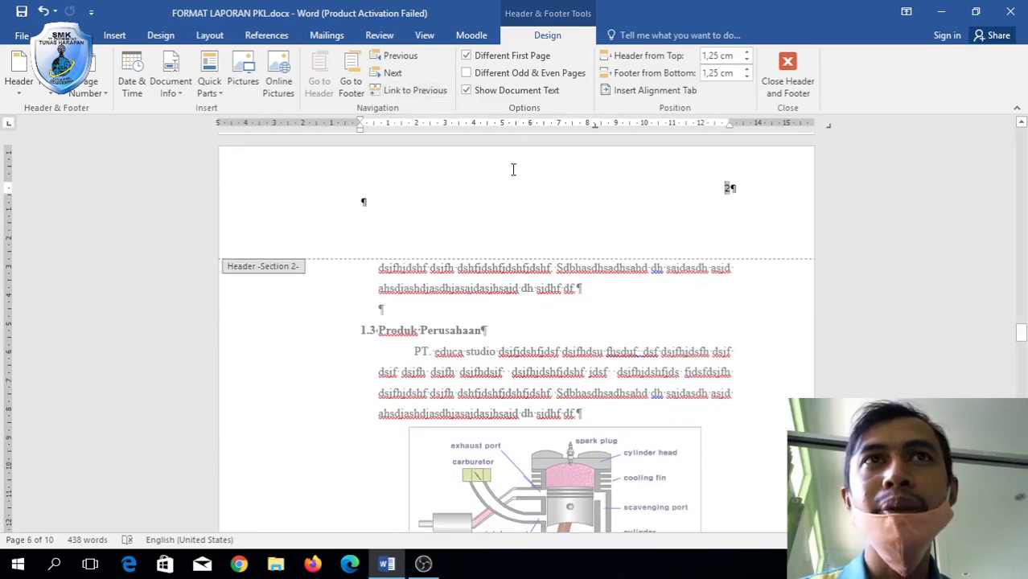
# Delete the stray 'iv' page number from the Daftar Gambar page header.
pyautogui.scroll(15, 513, 168)
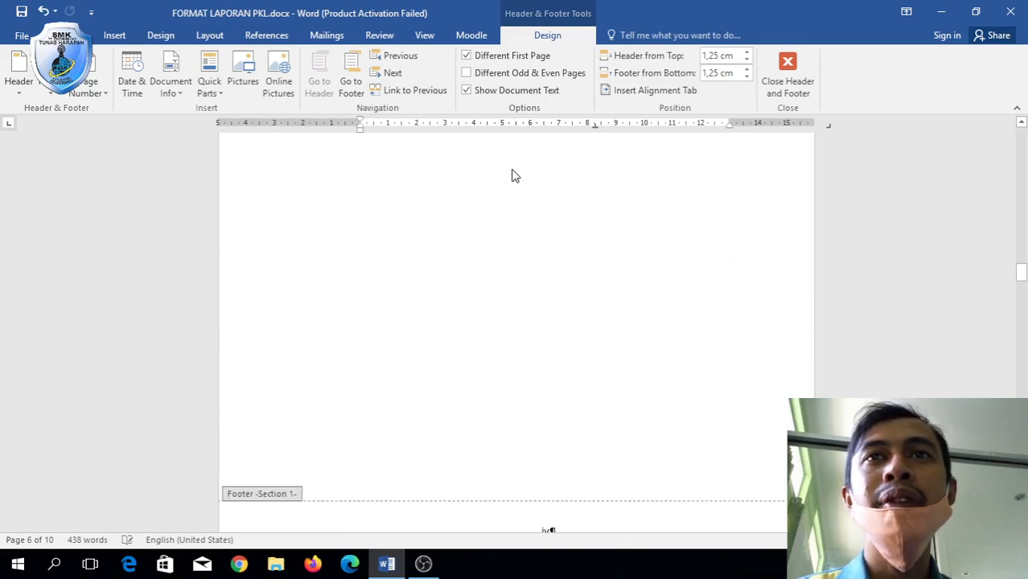
pyautogui.scroll(10, 513, 171)
pyautogui.scroll(-8, 513, 172)
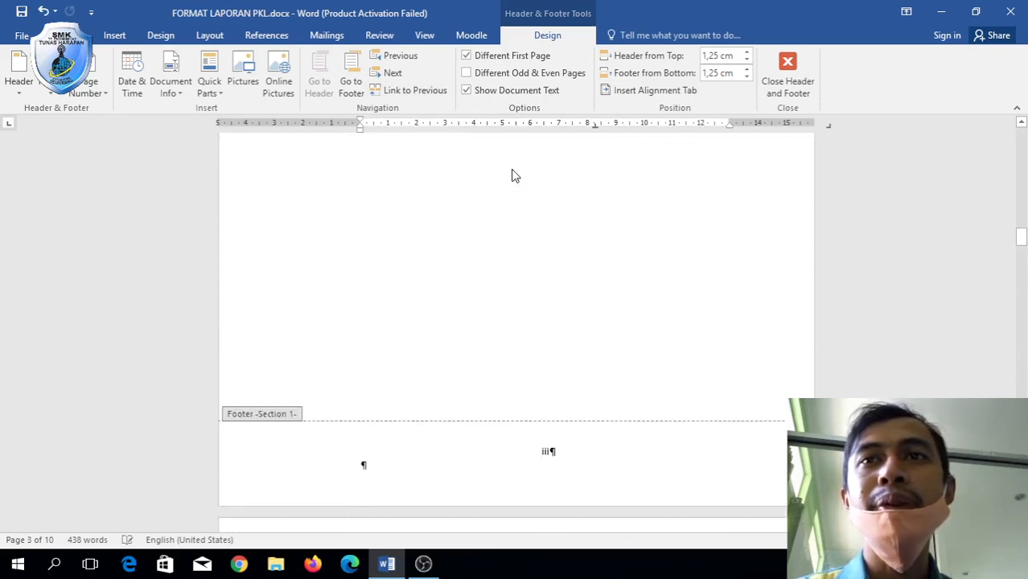
pyautogui.doubleClick(727, 287)
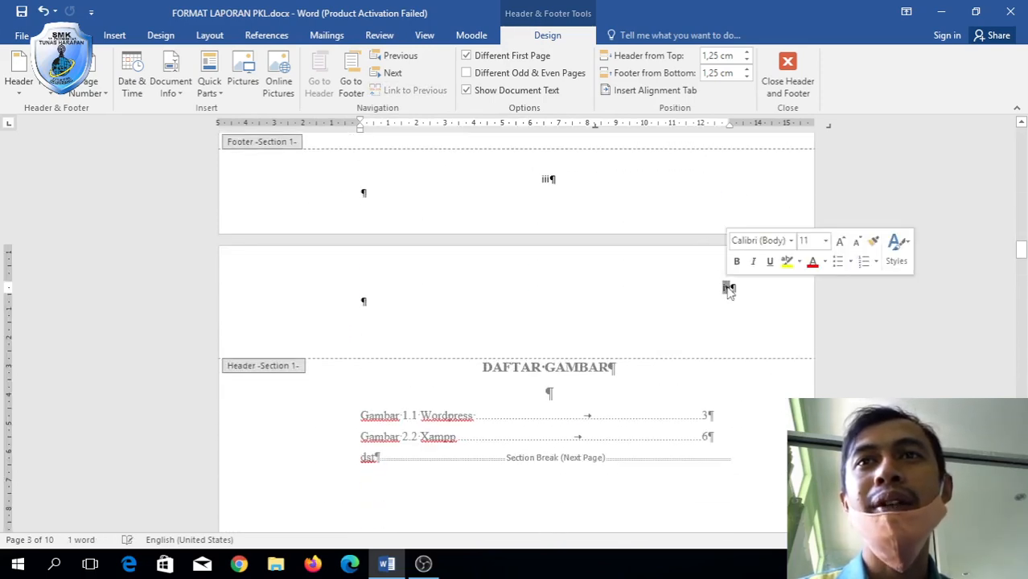
pyautogui.press('Delete')
# Review the page numbers through both chapters, then return to BAB I's 'Mengenal PT. Educa Studio' body text.
pyautogui.scroll(-15, 730, 290)
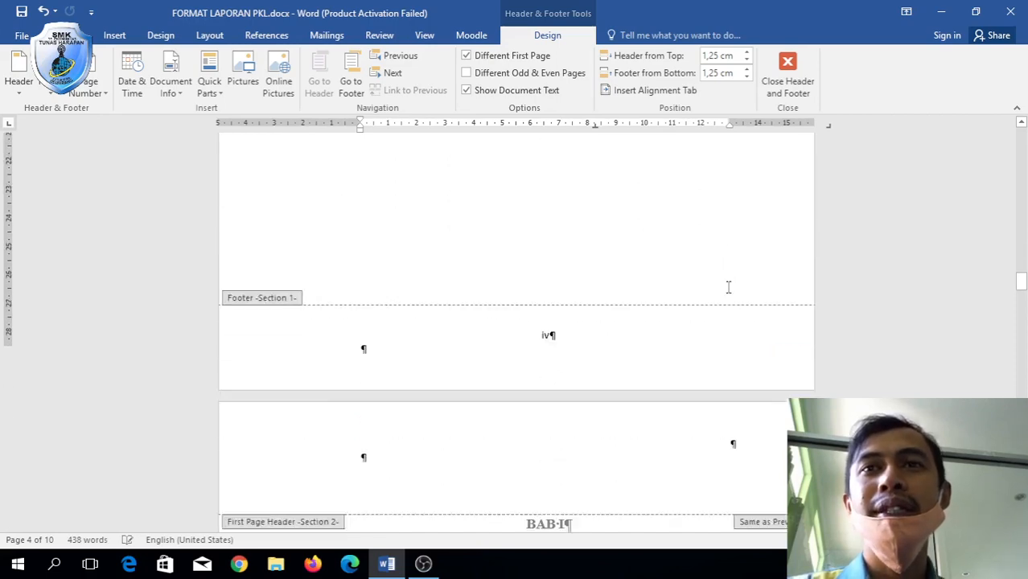
pyautogui.scroll(6, 730, 291)
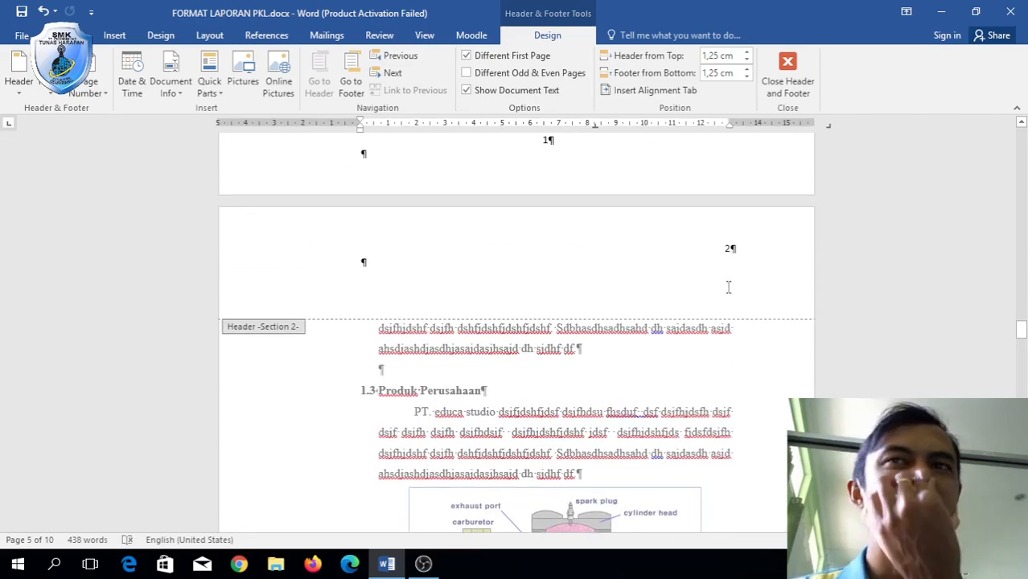
pyautogui.scroll(12, 728, 287)
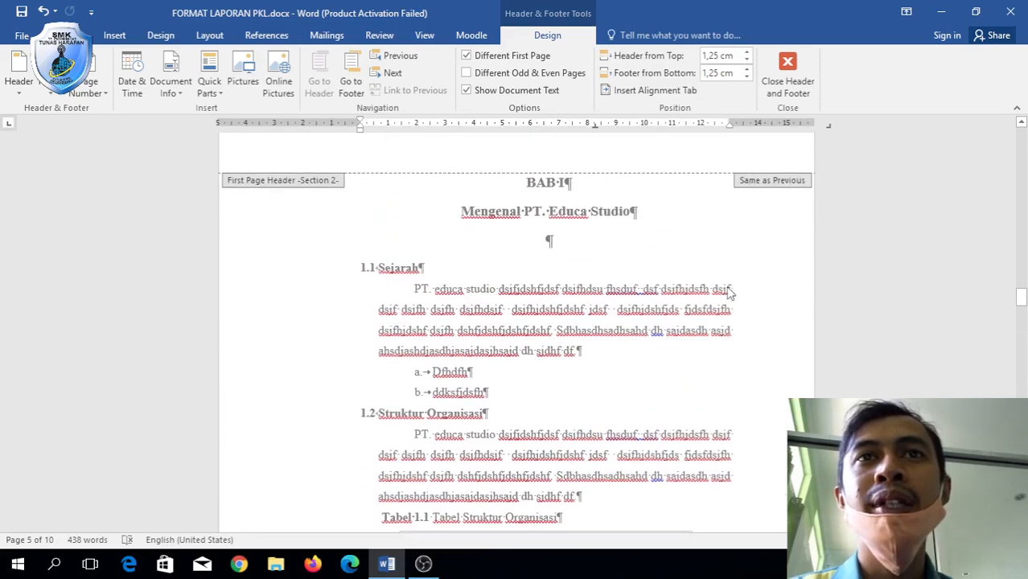
pyautogui.scroll(3, 727, 287)
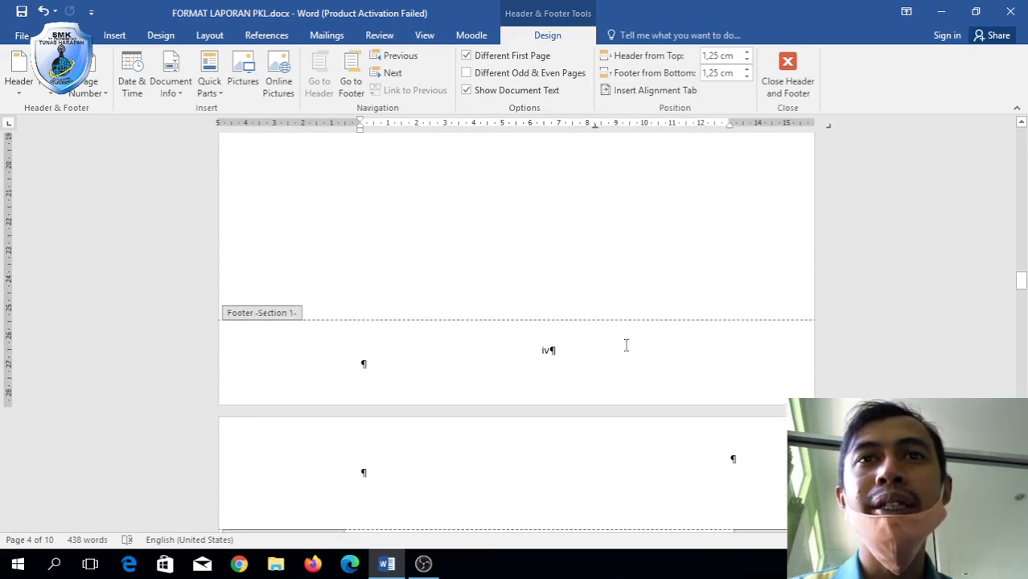
pyautogui.scroll(15, 626, 345)
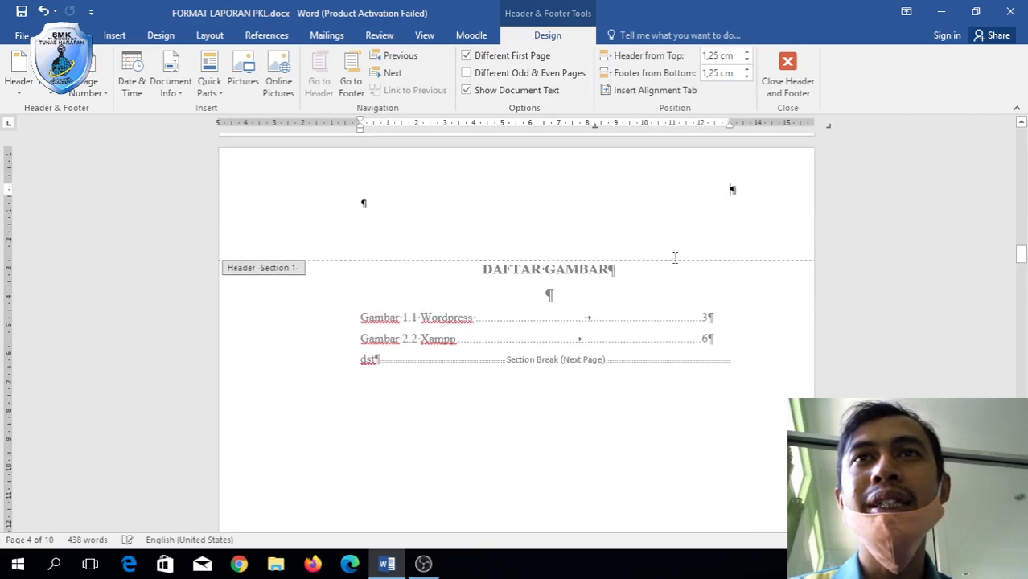
pyautogui.scroll(15, 732, 188)
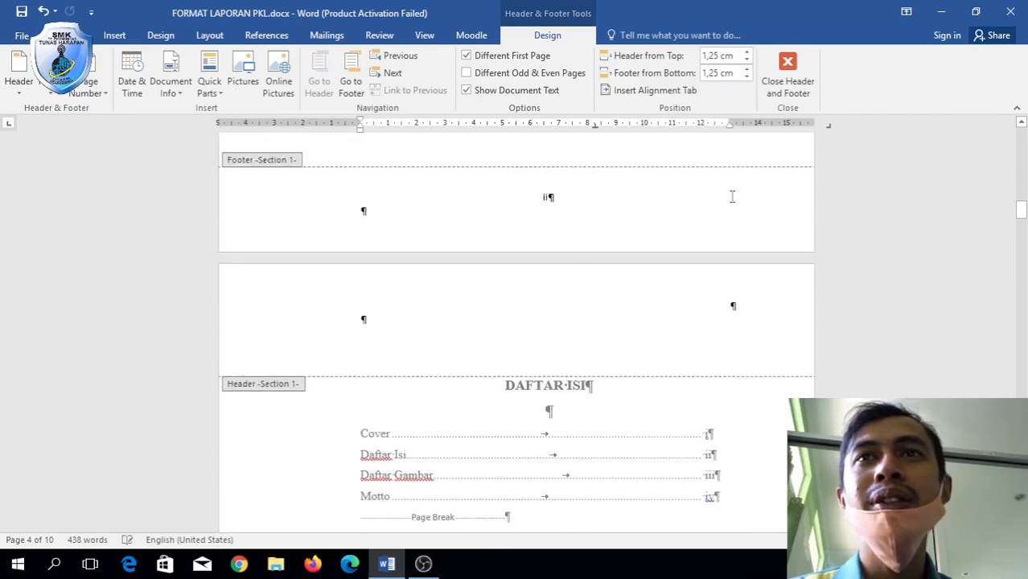
pyautogui.scroll(-20, 736, 354)
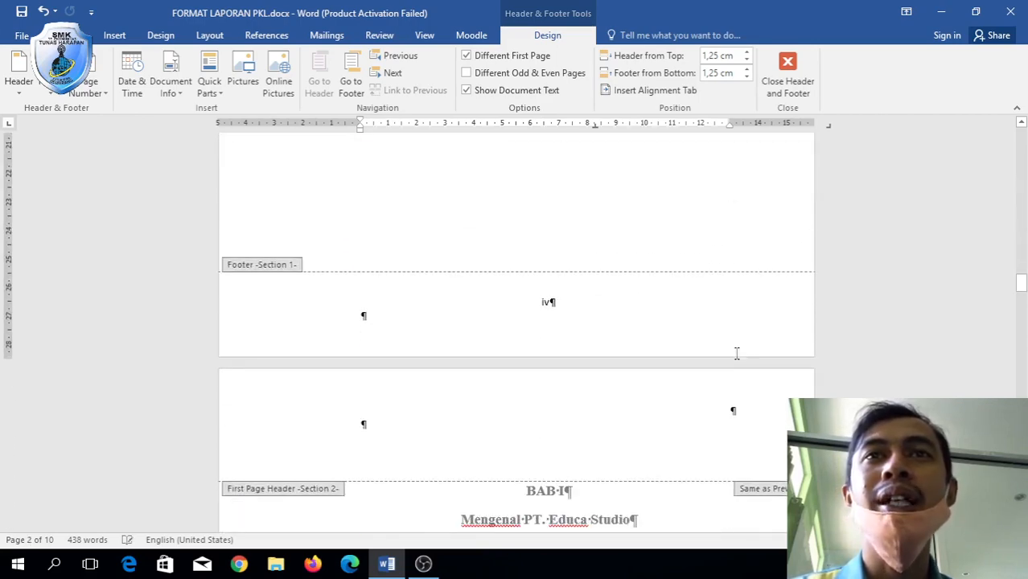
pyautogui.scroll(-20, 738, 359)
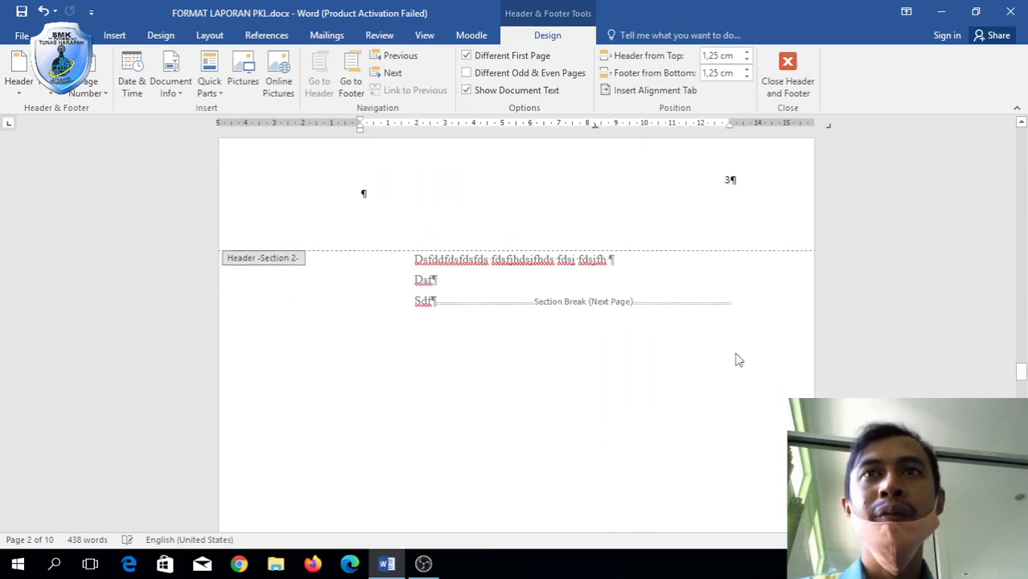
pyautogui.scroll(-6, 739, 359)
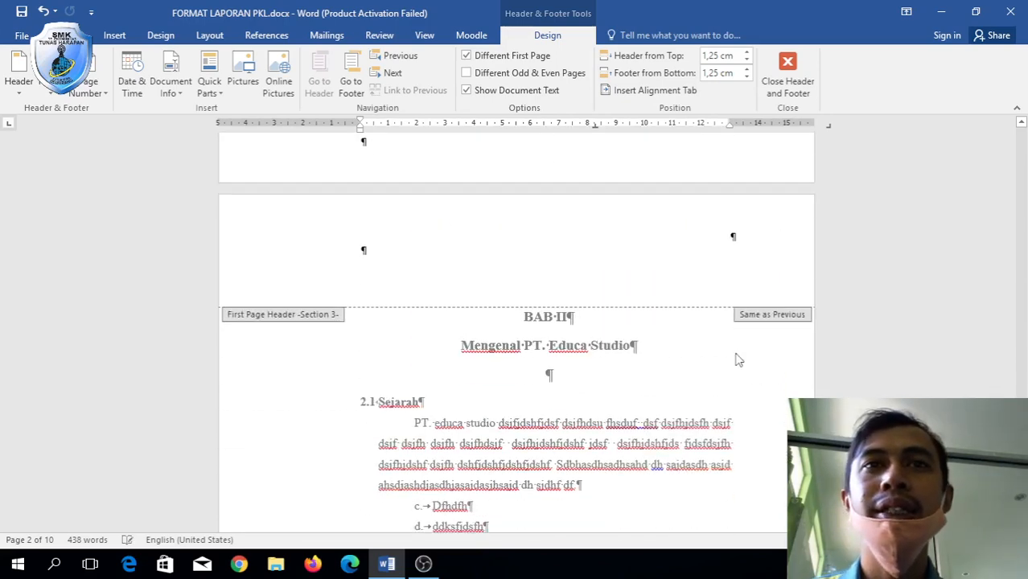
pyautogui.scroll(-12, 738, 359)
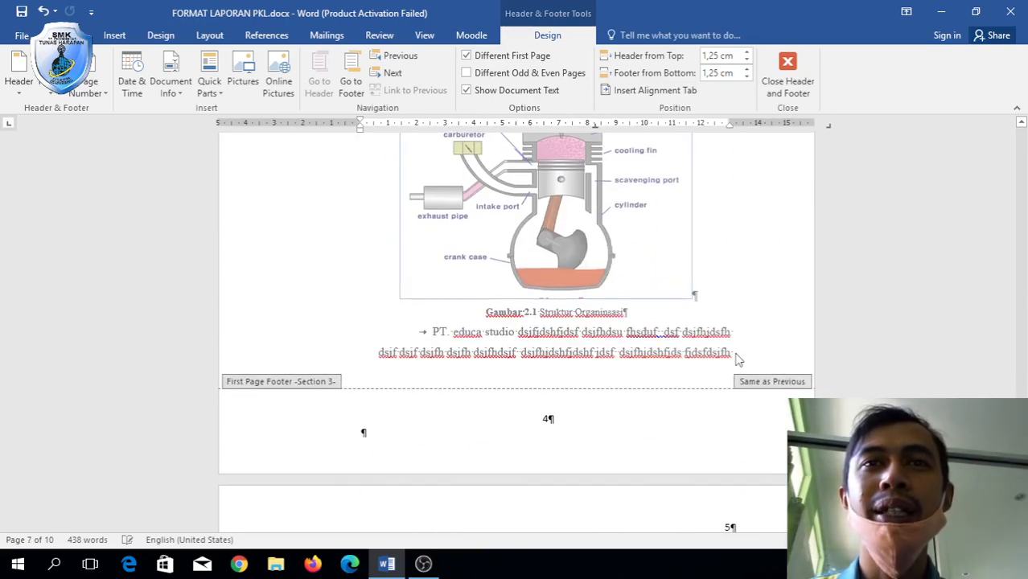
pyautogui.scroll(-15, 697, 231)
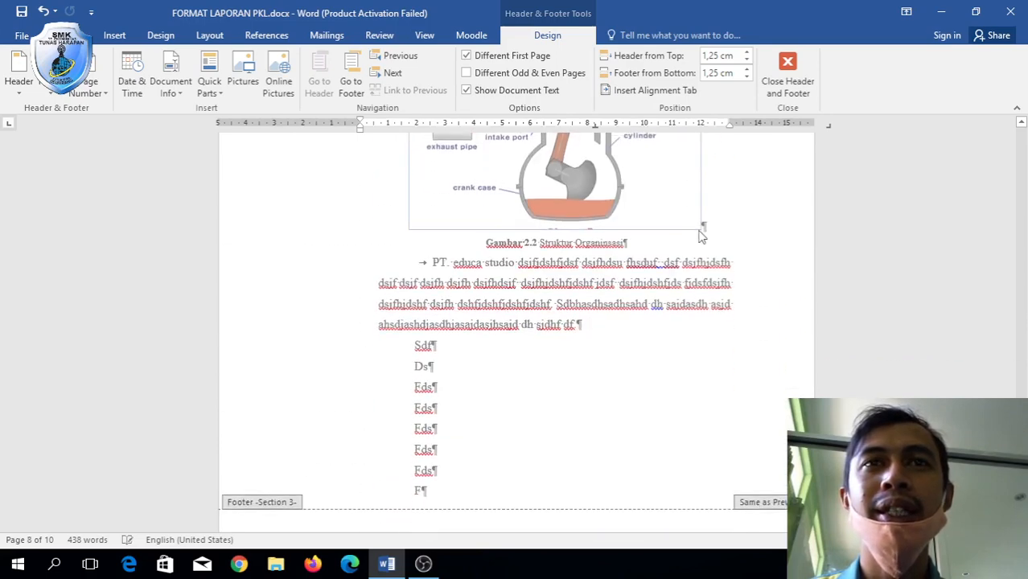
pyautogui.scroll(-10, 802, 346)
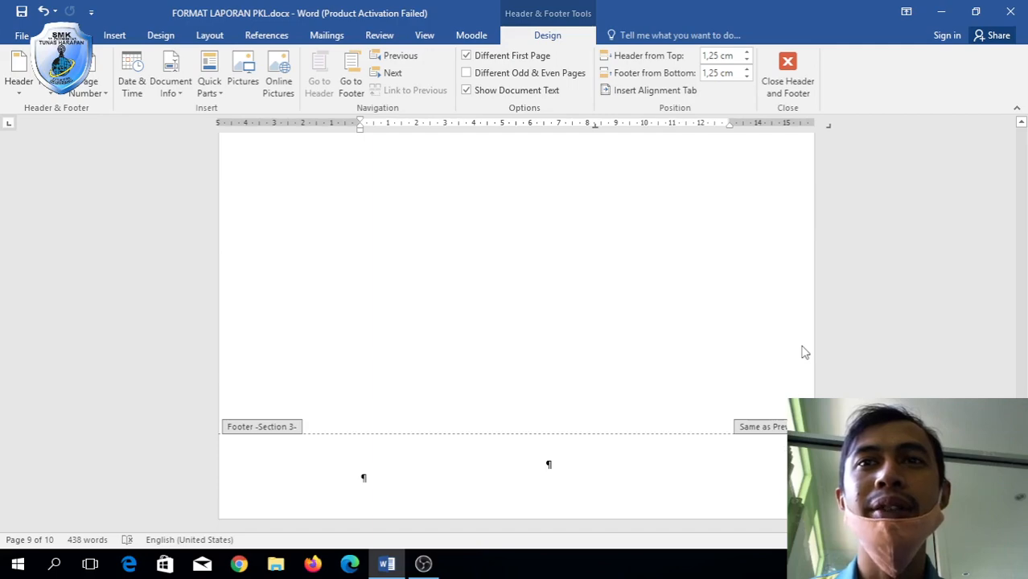
pyautogui.scroll(15, 762, 326)
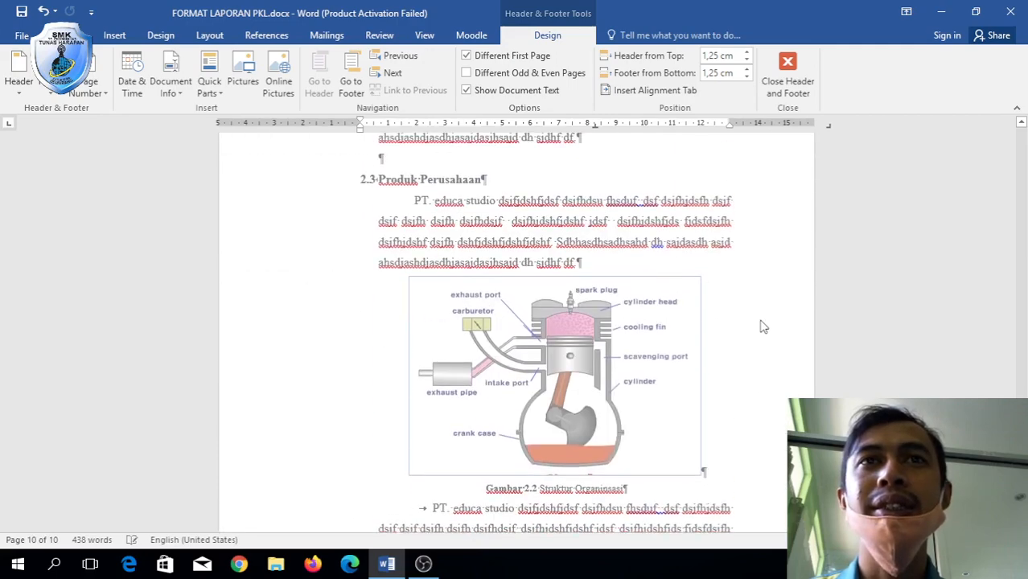
pyautogui.scroll(14, 762, 326)
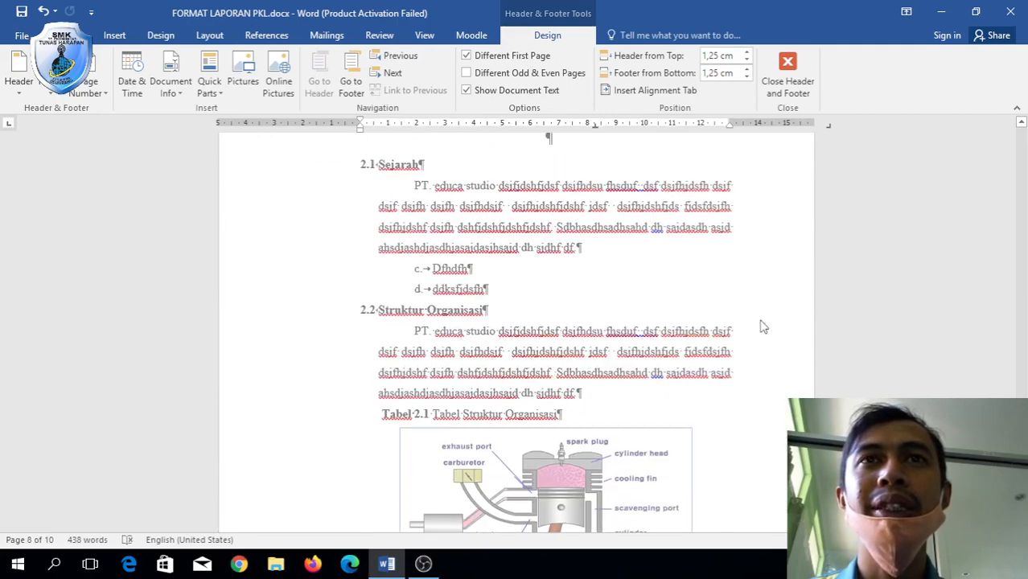
pyautogui.scroll(-13, 761, 320)
pyautogui.scroll(-3, 761, 320)
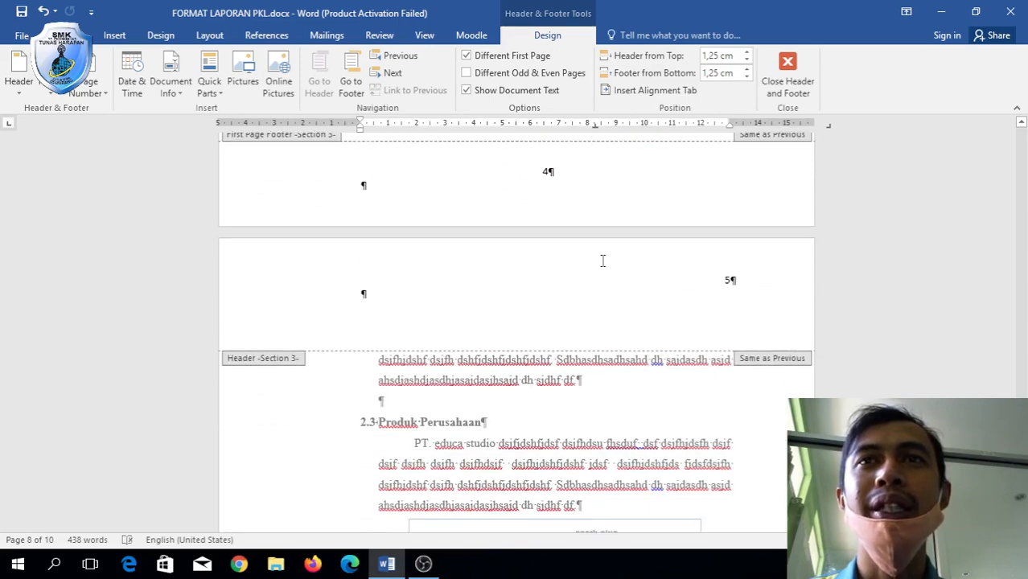
pyautogui.scroll(12, 603, 255)
pyautogui.scroll(10, 603, 263)
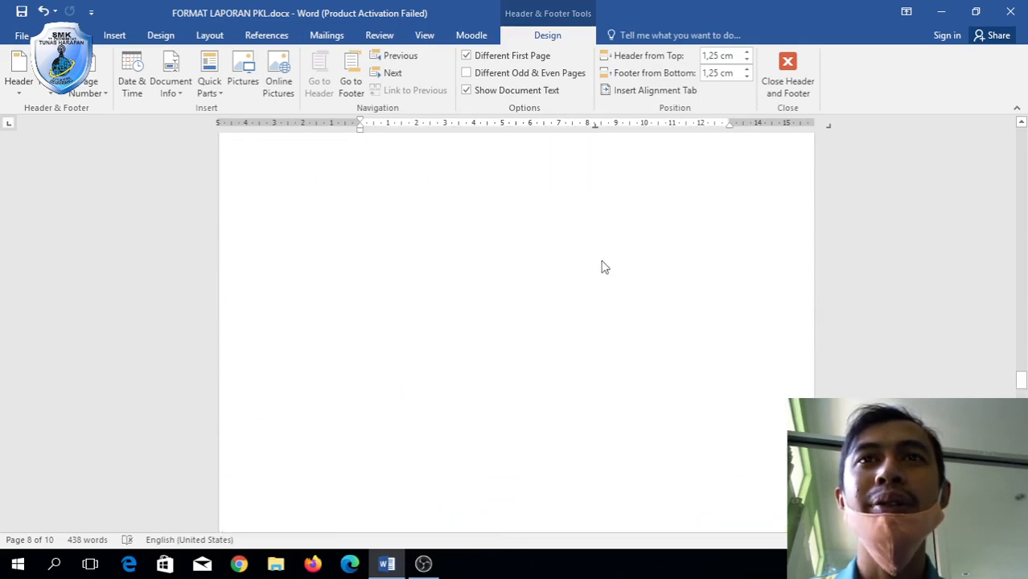
pyautogui.scroll(-4, 609, 269)
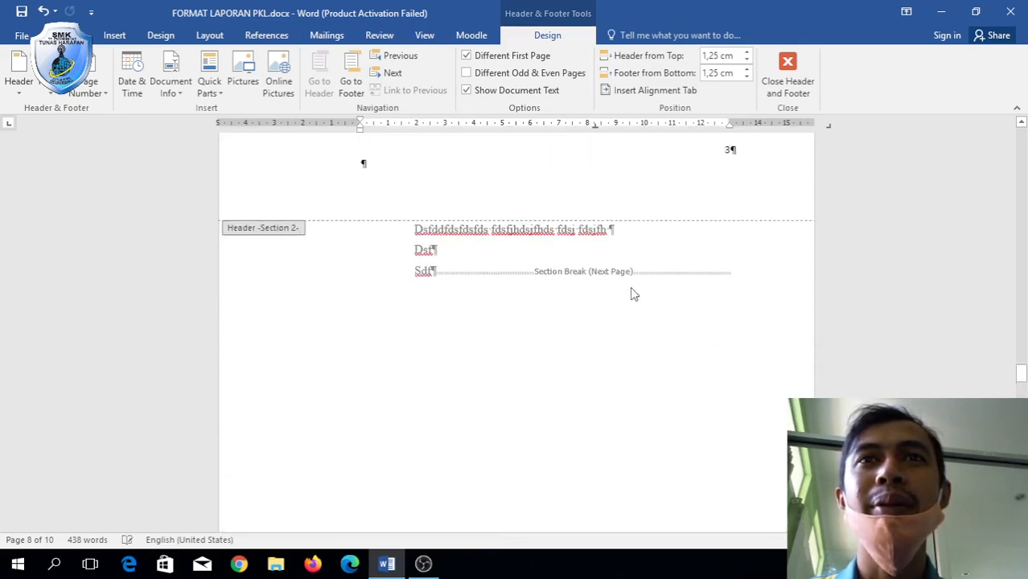
pyautogui.scroll(2, 597, 271)
pyautogui.scroll(15, 666, 294)
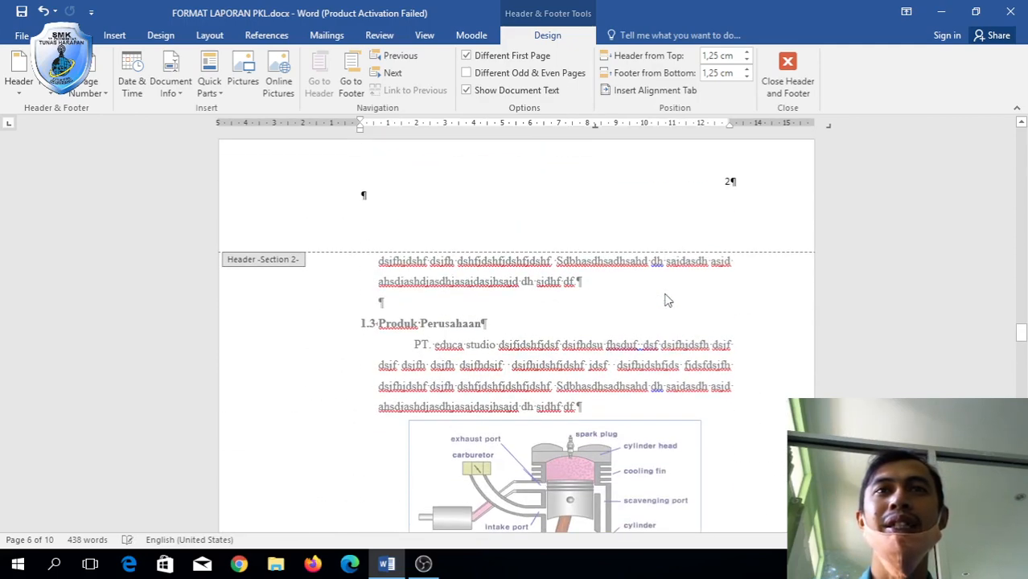
pyautogui.scroll(-5, 666, 300)
pyautogui.scroll(9, 666, 300)
pyautogui.scroll(5, 666, 298)
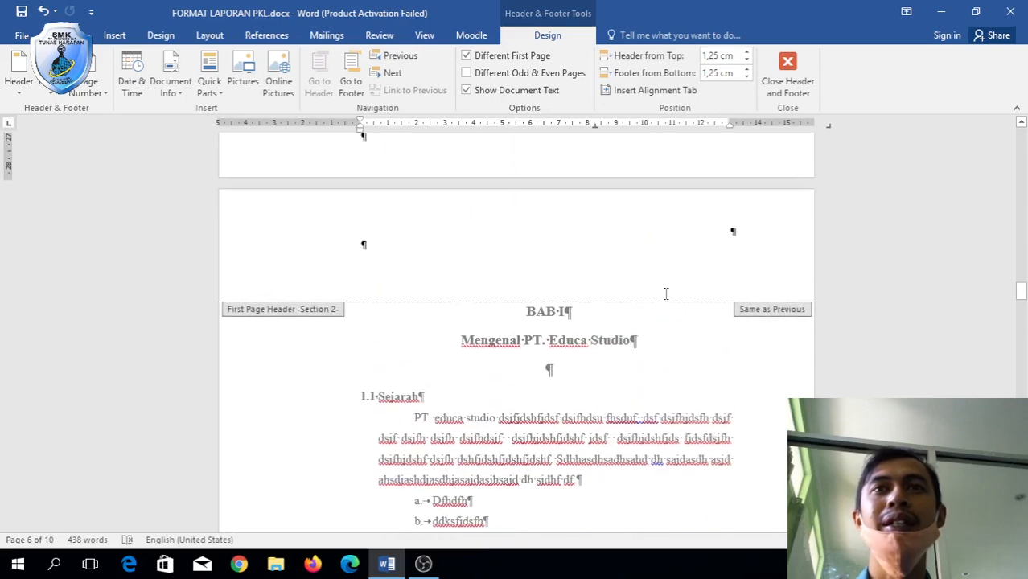
pyautogui.doubleClick(383, 432)
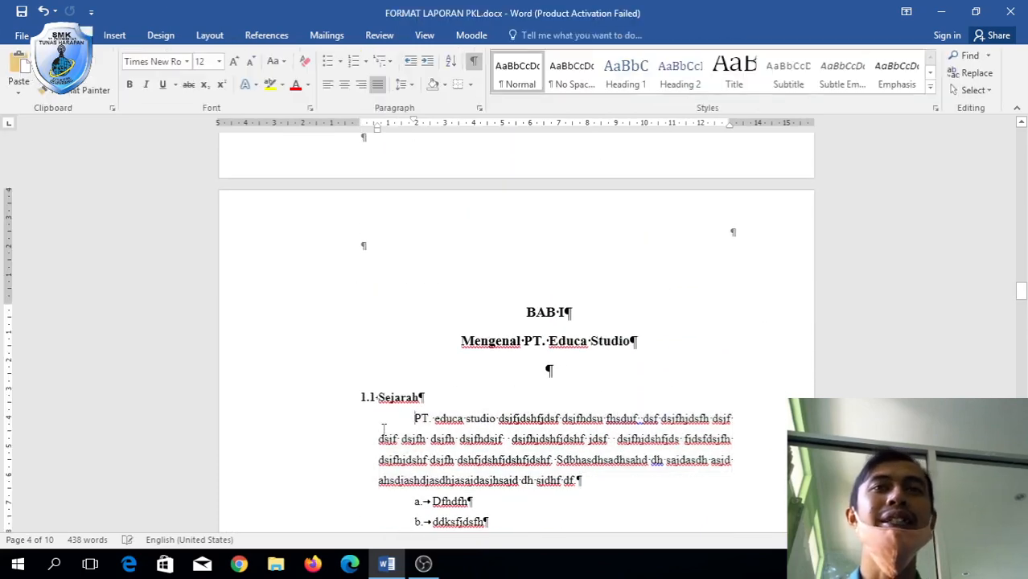
# Go up to the cover page and open its first-page footer for editing.
pyautogui.click(488, 407)
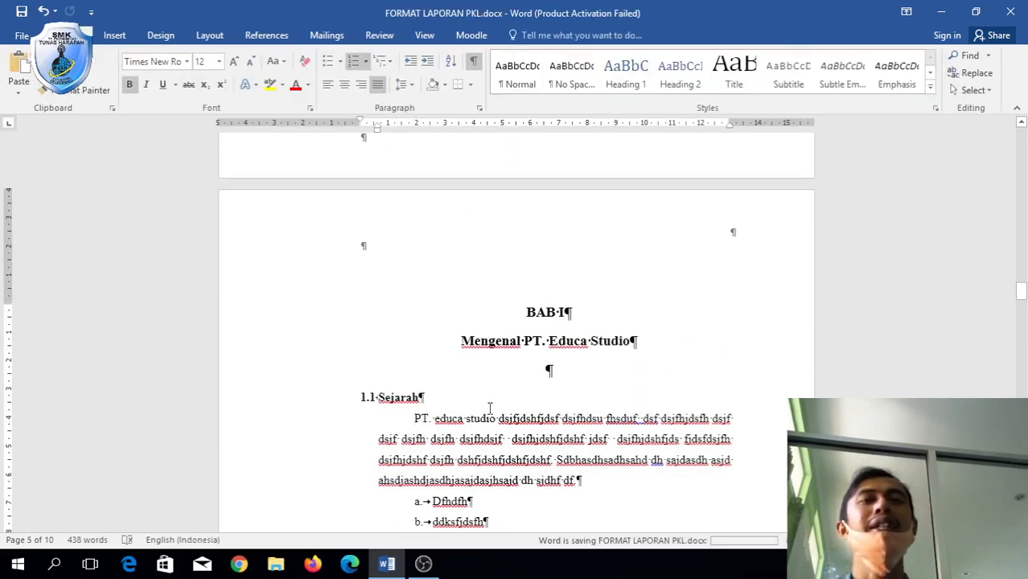
pyautogui.scroll(20, 489, 408)
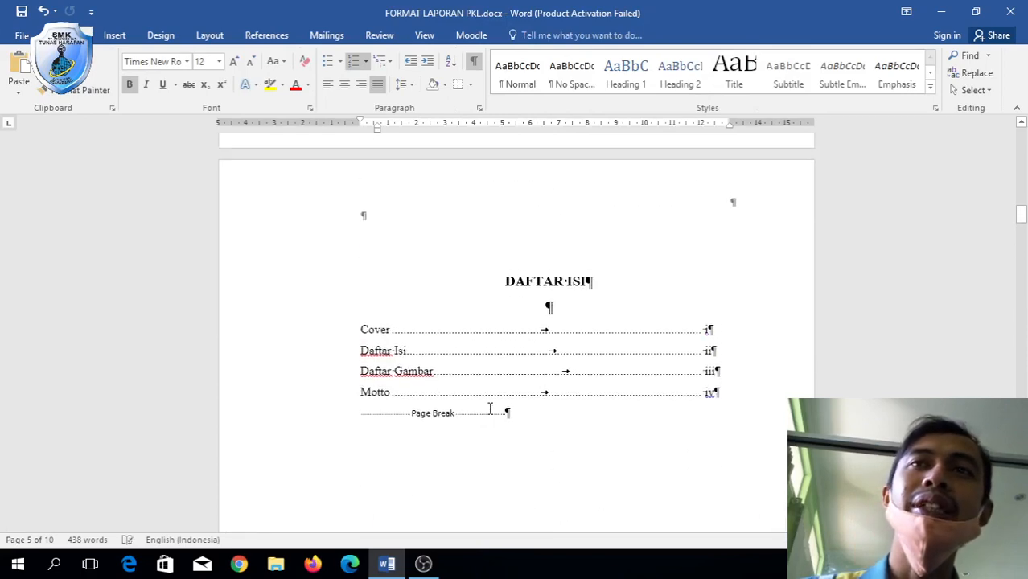
pyautogui.scroll(-3, 489, 408)
pyautogui.scroll(5, 489, 410)
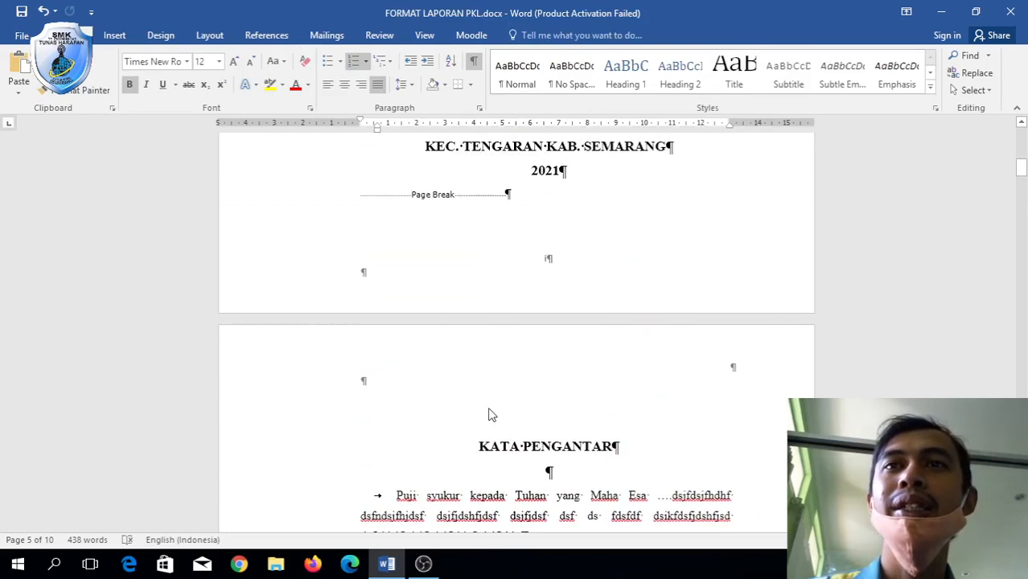
pyautogui.scroll(10, 506, 406)
pyautogui.scroll(3, 506, 407)
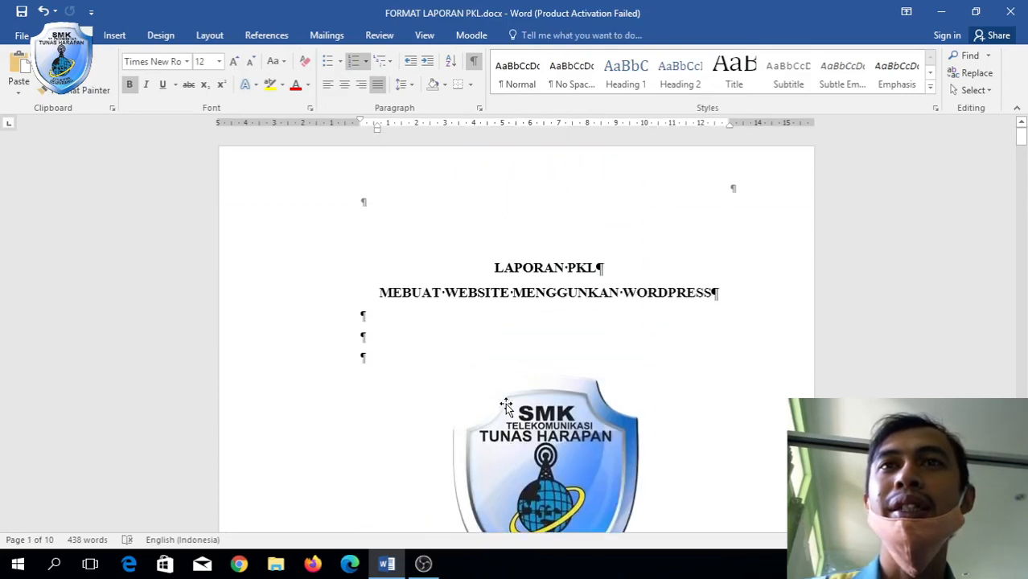
pyautogui.scroll(-15, 506, 406)
pyautogui.scroll(4, 507, 406)
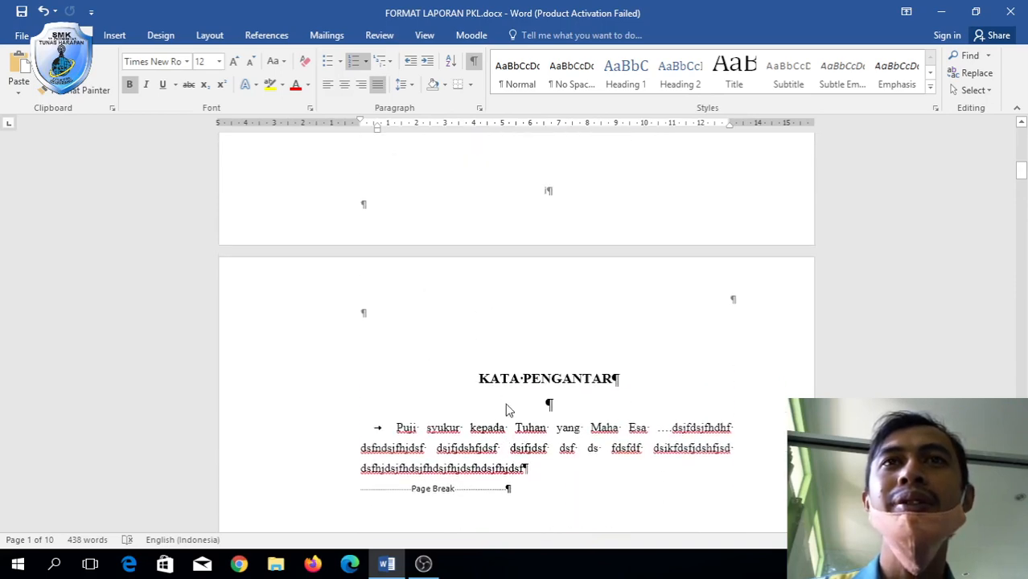
pyautogui.doubleClick(542, 311)
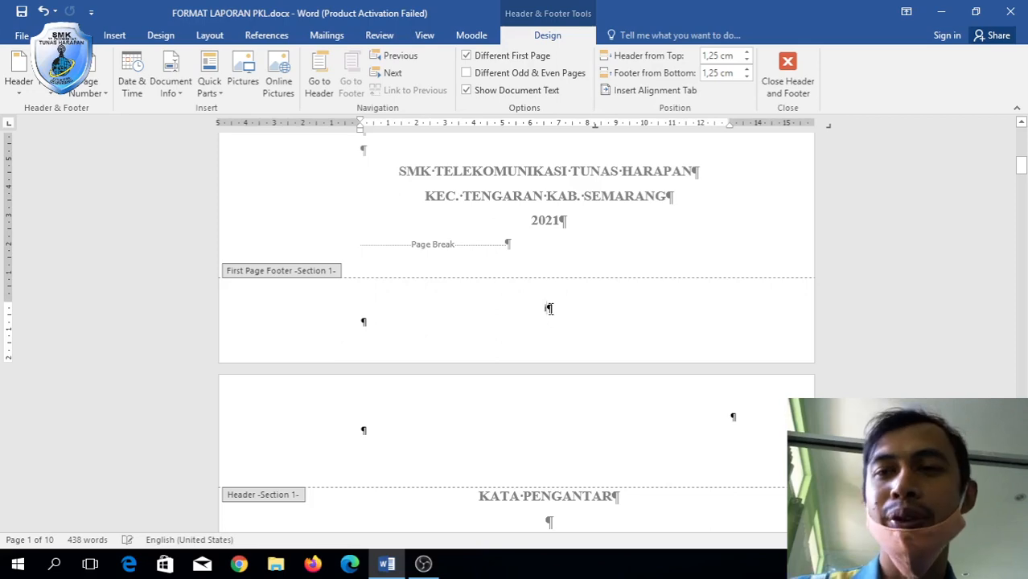
# Turn off Link to Previous on BAB I's Section 2 first-page footer.
pyautogui.scroll(-20, 548, 308)
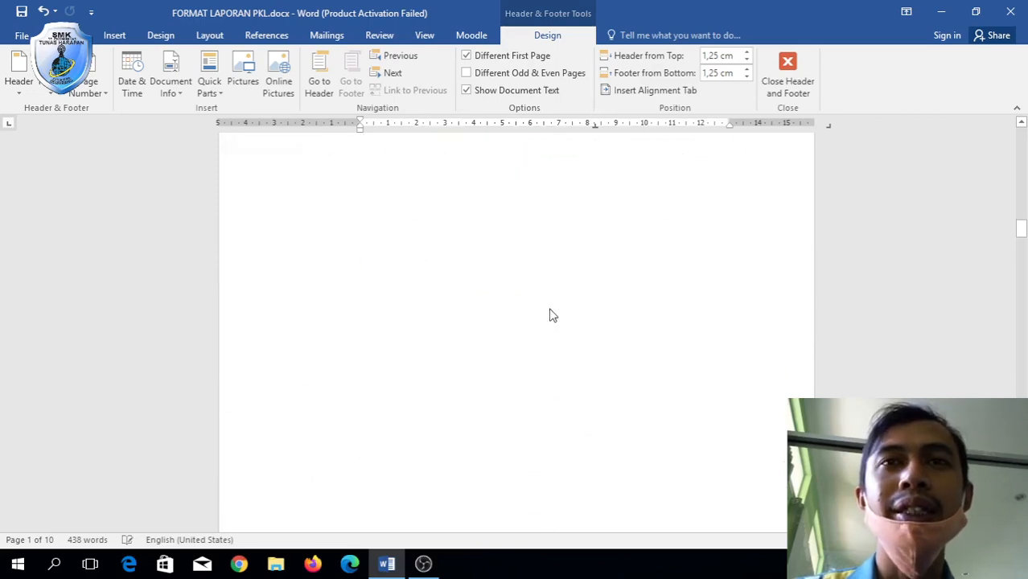
pyautogui.scroll(-10, 549, 309)
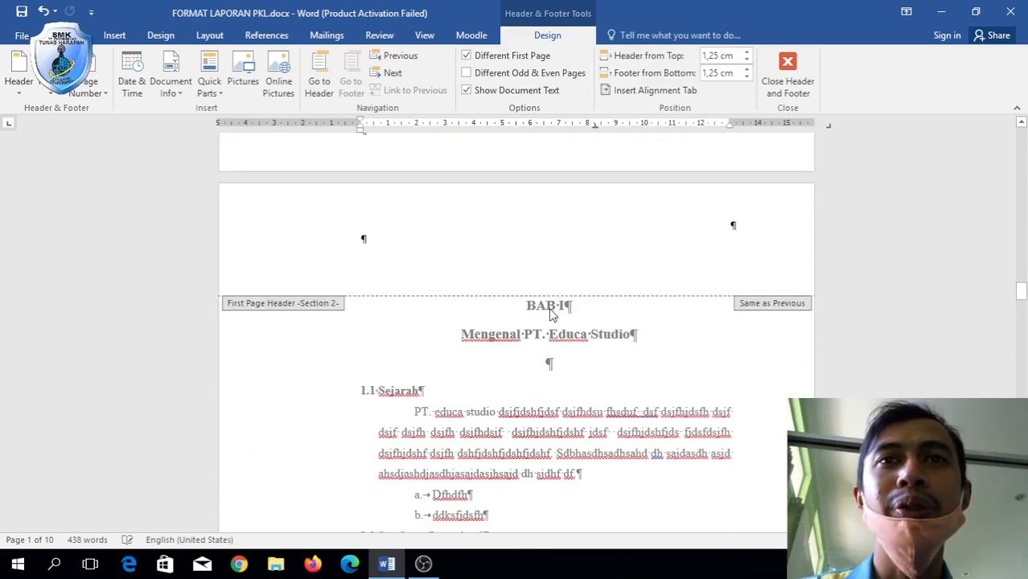
pyautogui.scroll(-5, 549, 316)
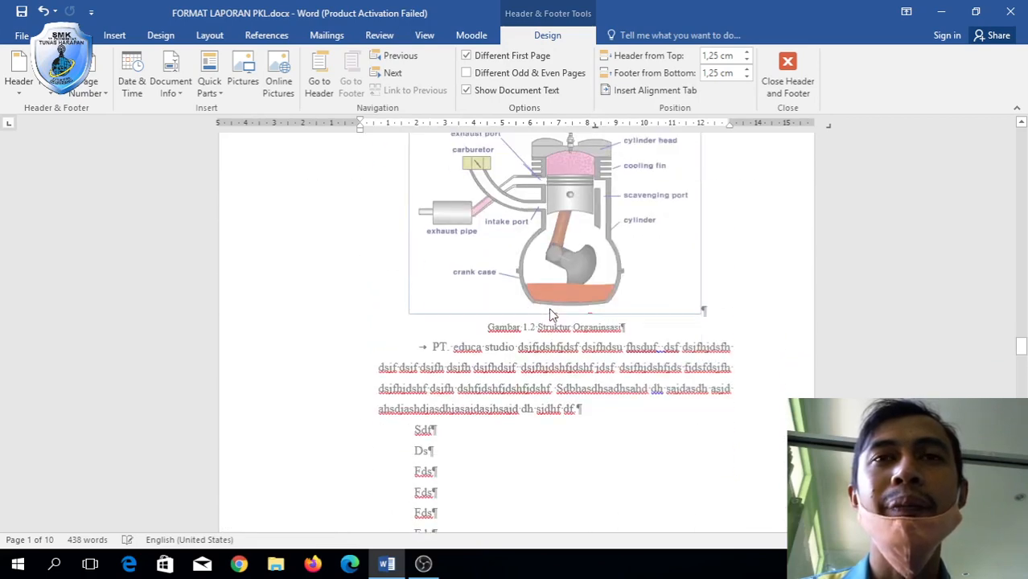
pyautogui.scroll(8, 549, 315)
pyautogui.scroll(1, 551, 314)
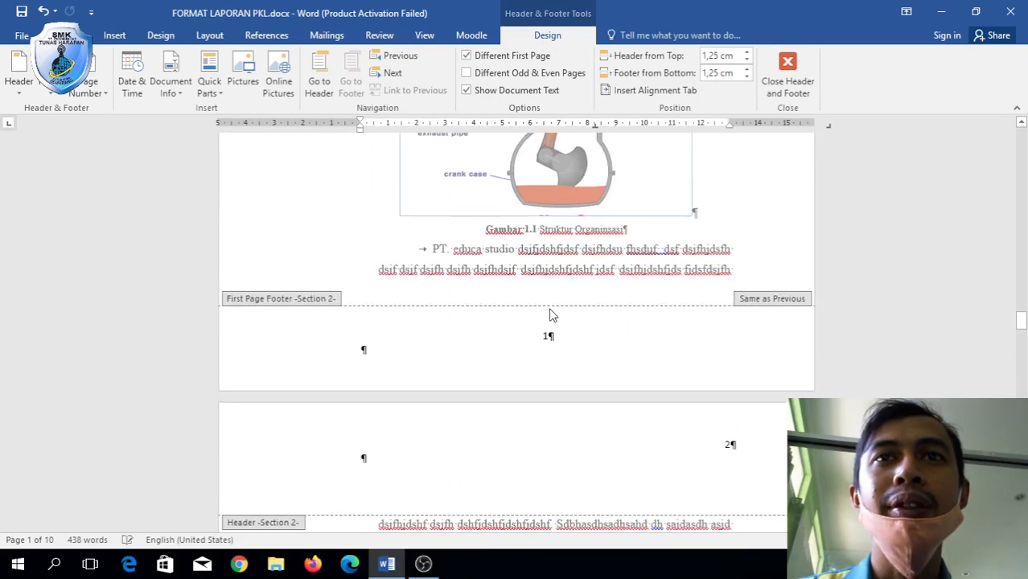
pyautogui.click(552, 336)
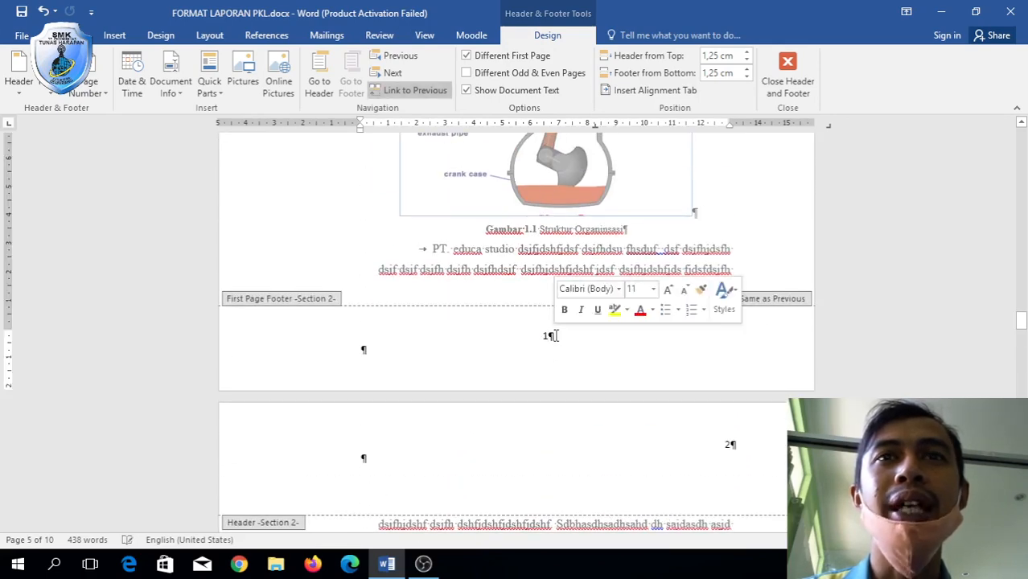
pyautogui.click(405, 92)
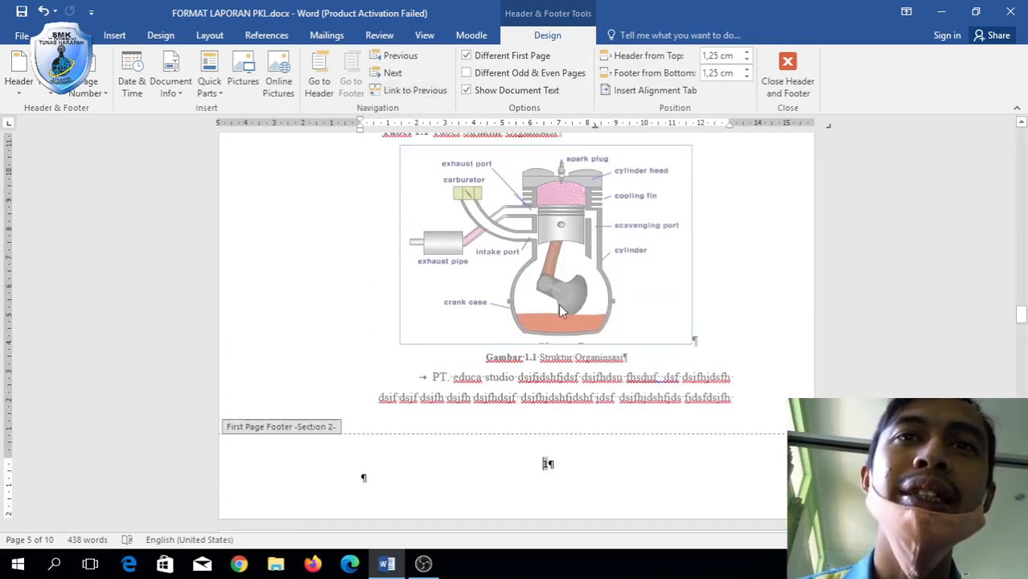
pyautogui.scroll(8, 573, 378)
pyautogui.scroll(10, 572, 377)
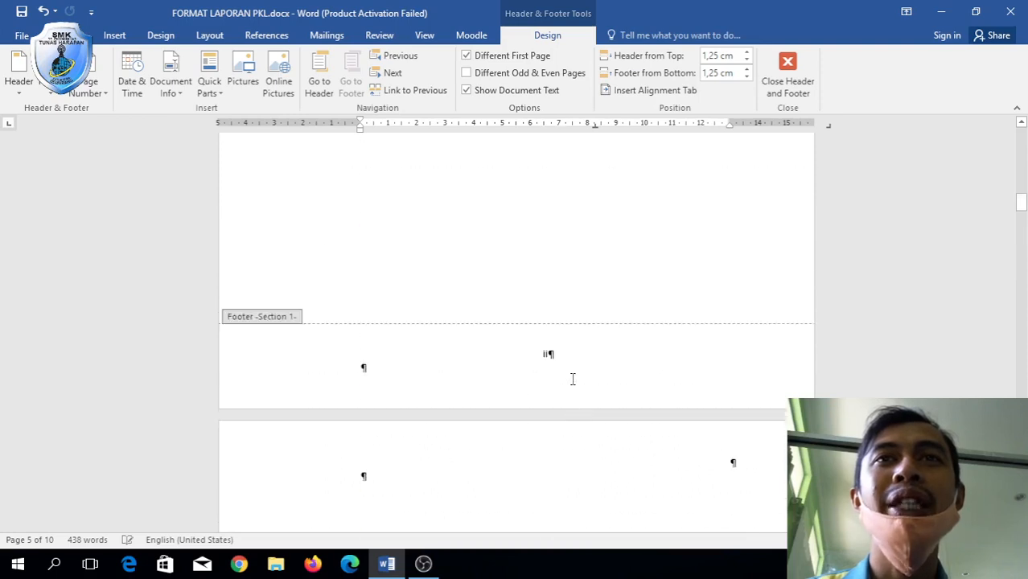
pyautogui.scroll(5, 572, 385)
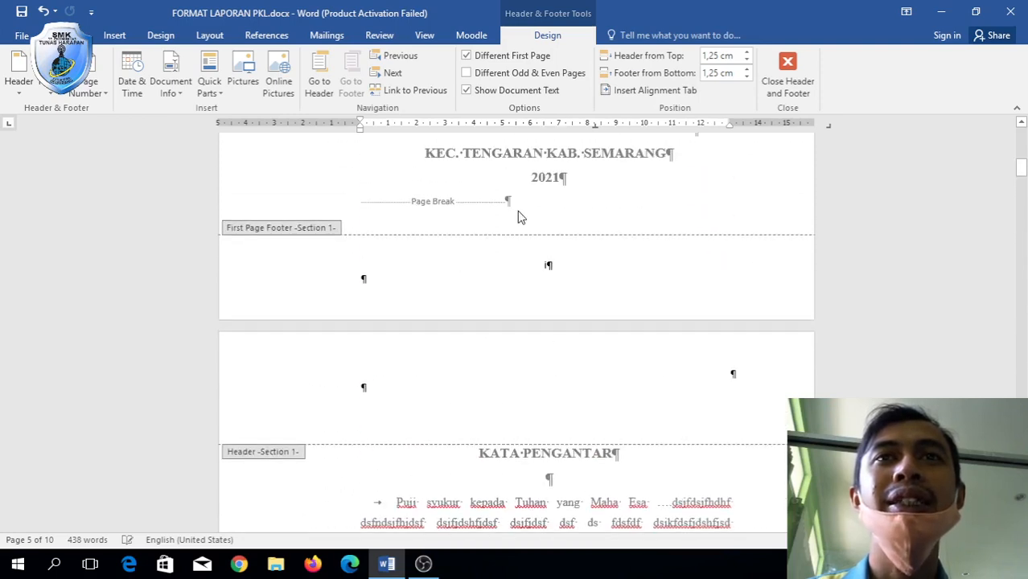
# Delete the 'i' page number from the cover's Section 1 first-page footer.
pyautogui.click(550, 262)
pyautogui.click(551, 270)
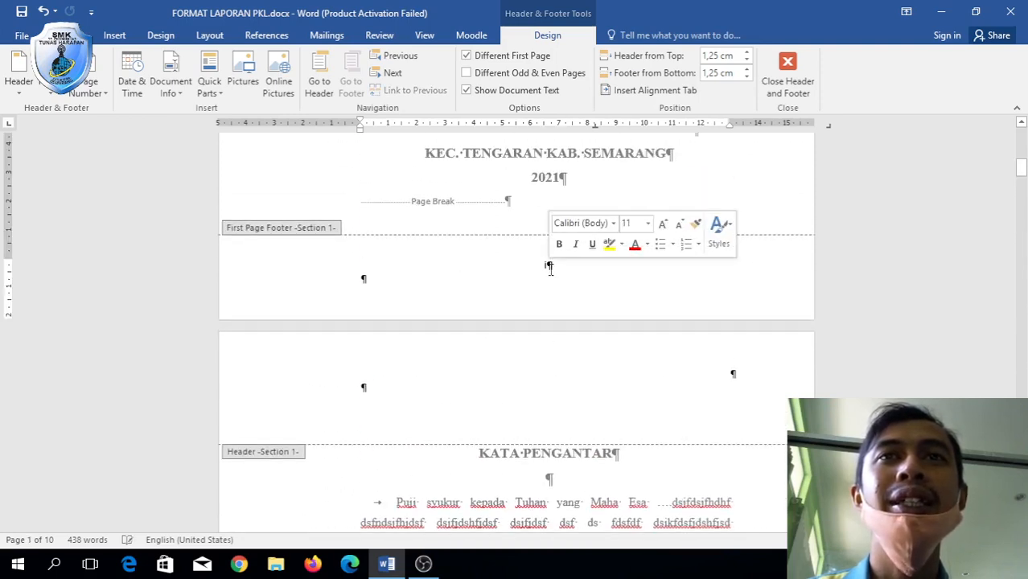
pyautogui.doubleClick(542, 268)
pyautogui.press('Delete')
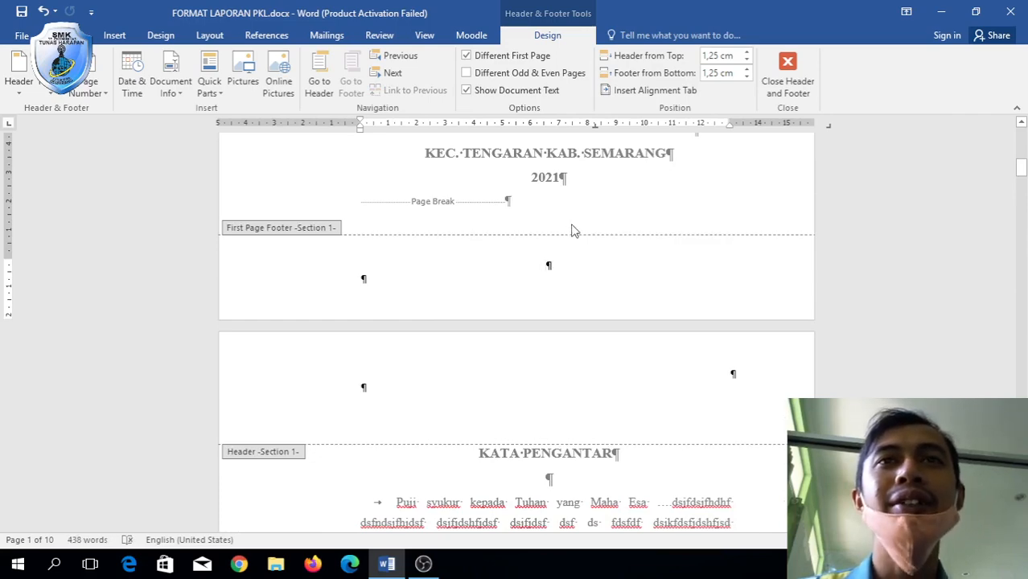
pyautogui.scroll(10, 572, 229)
pyautogui.scroll(-10, 572, 225)
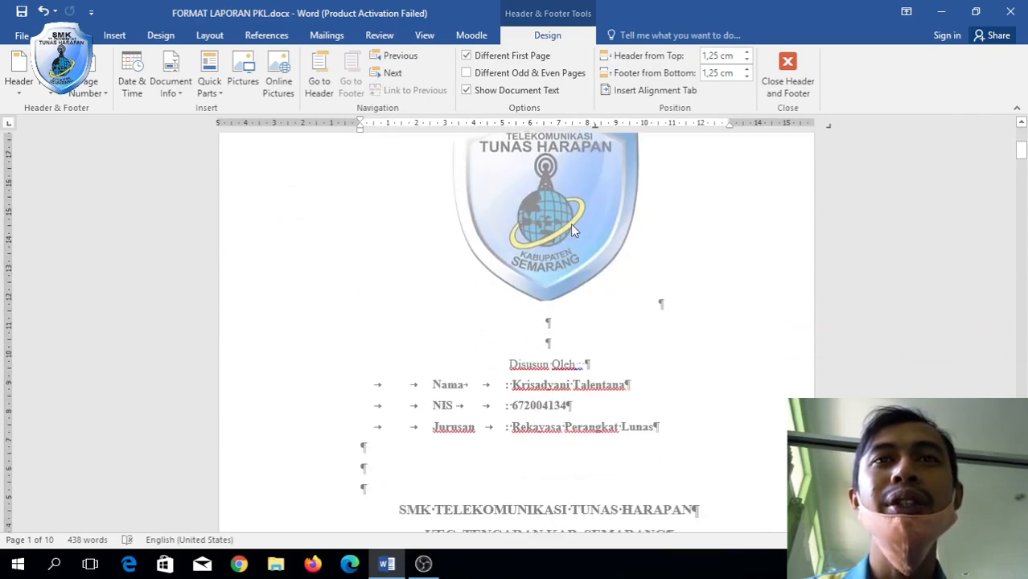
# Confirm the page numbers run ii, iii, iv, then 1, 2… up to 6, and show the Home ribbon.
pyautogui.scroll(-10, 572, 230)
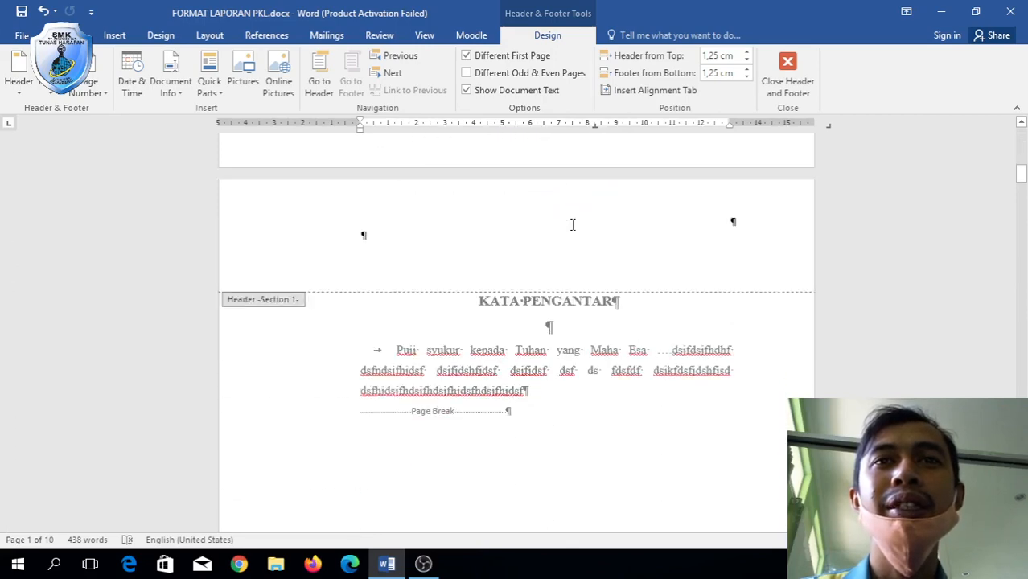
pyautogui.scroll(-5, 572, 232)
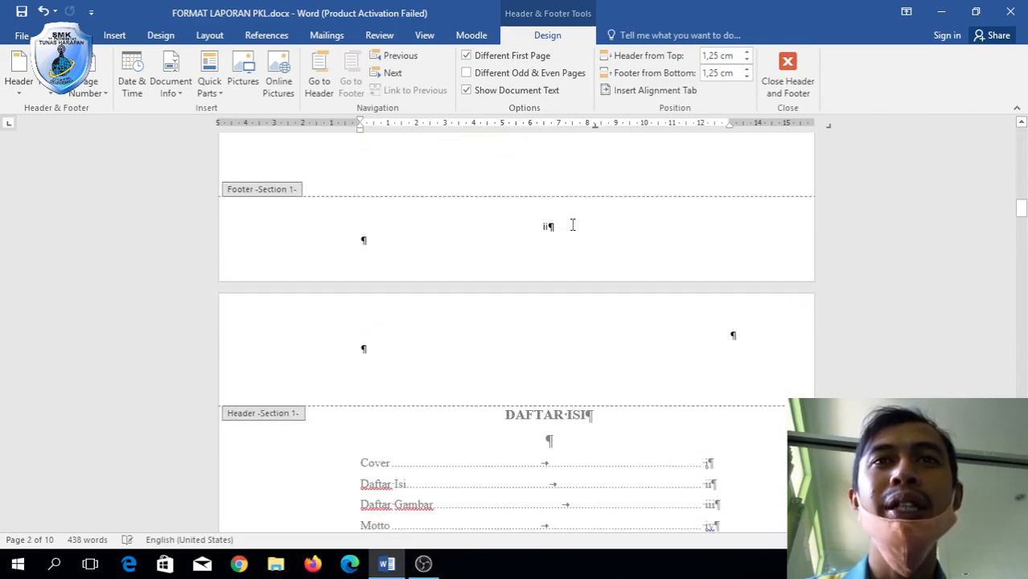
pyautogui.scroll(-3, 548, 232)
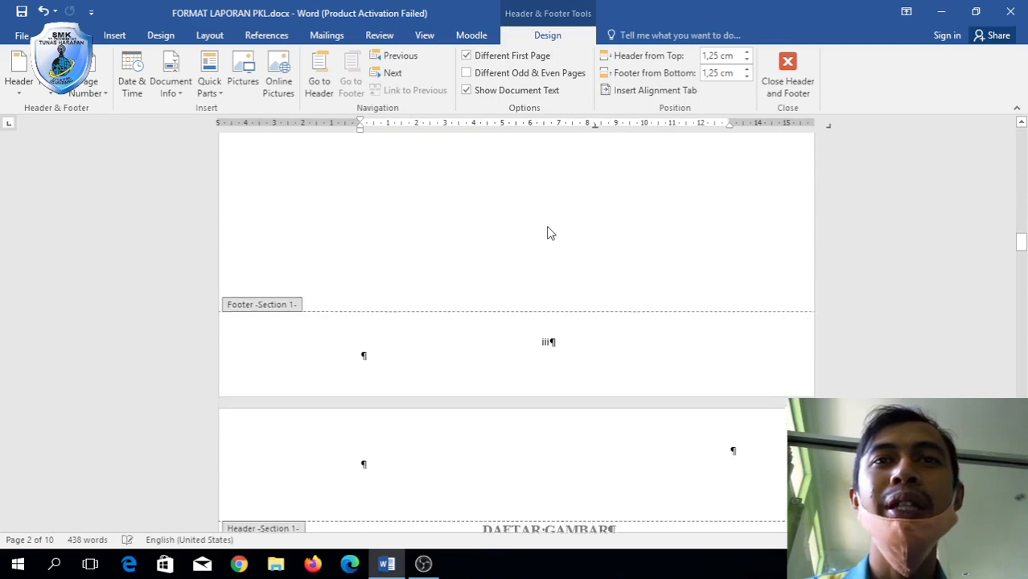
pyautogui.scroll(-5, 562, 350)
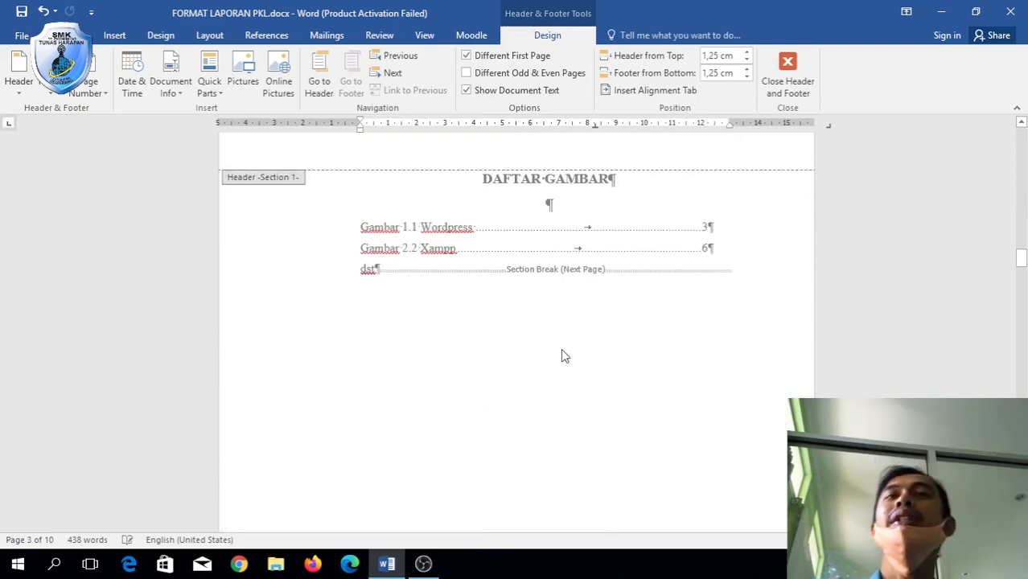
pyautogui.scroll(-5, 561, 355)
pyautogui.scroll(-8, 561, 349)
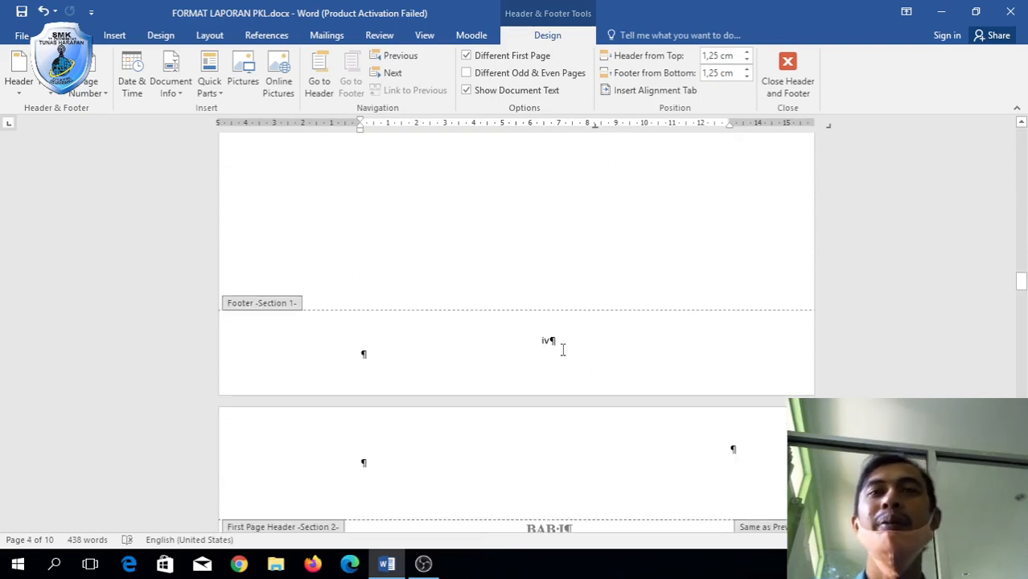
pyautogui.scroll(-12, 564, 354)
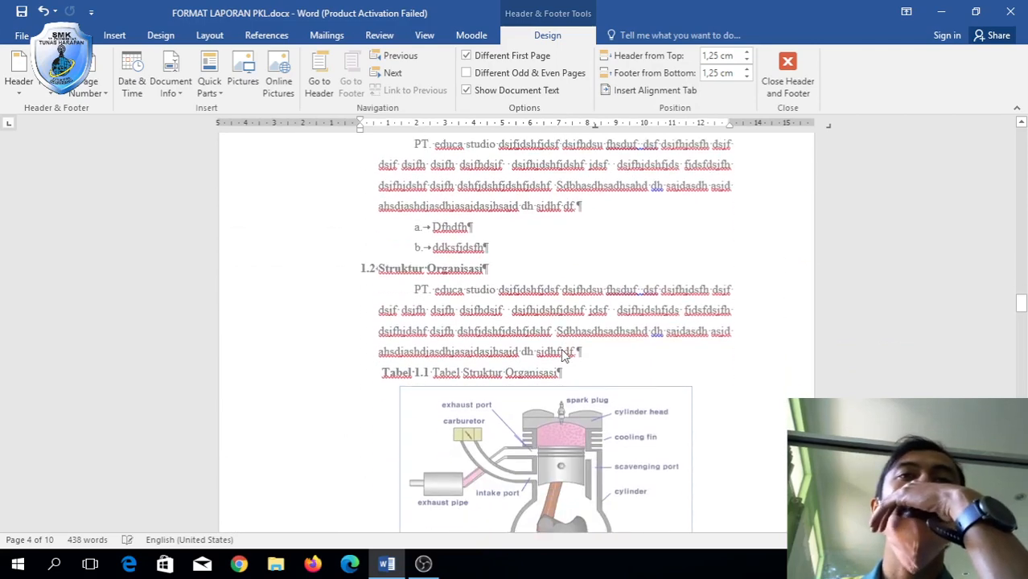
pyautogui.scroll(-10, 551, 455)
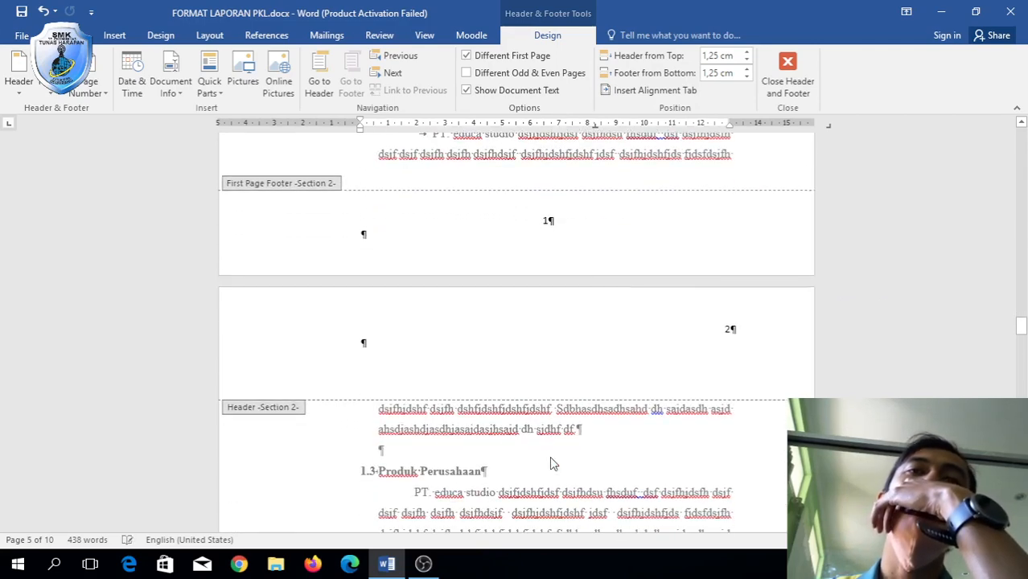
pyautogui.scroll(-10, 628, 334)
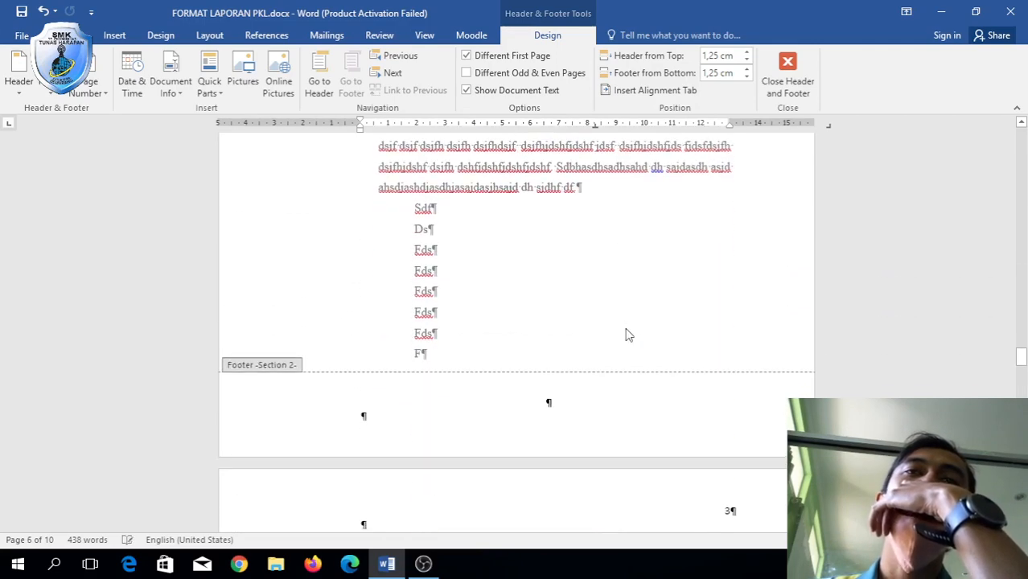
pyautogui.scroll(-10, 628, 335)
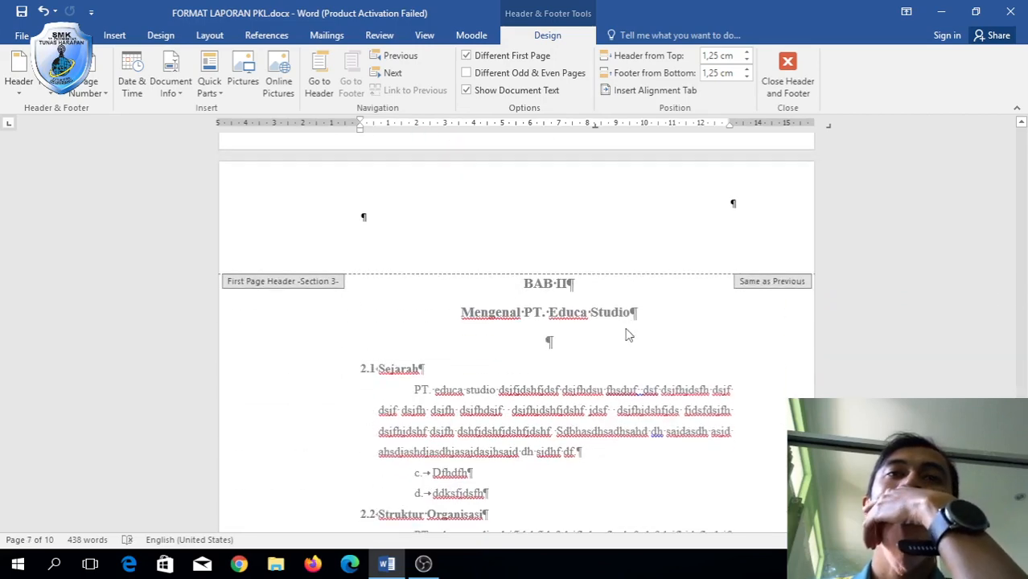
pyautogui.scroll(-10, 628, 335)
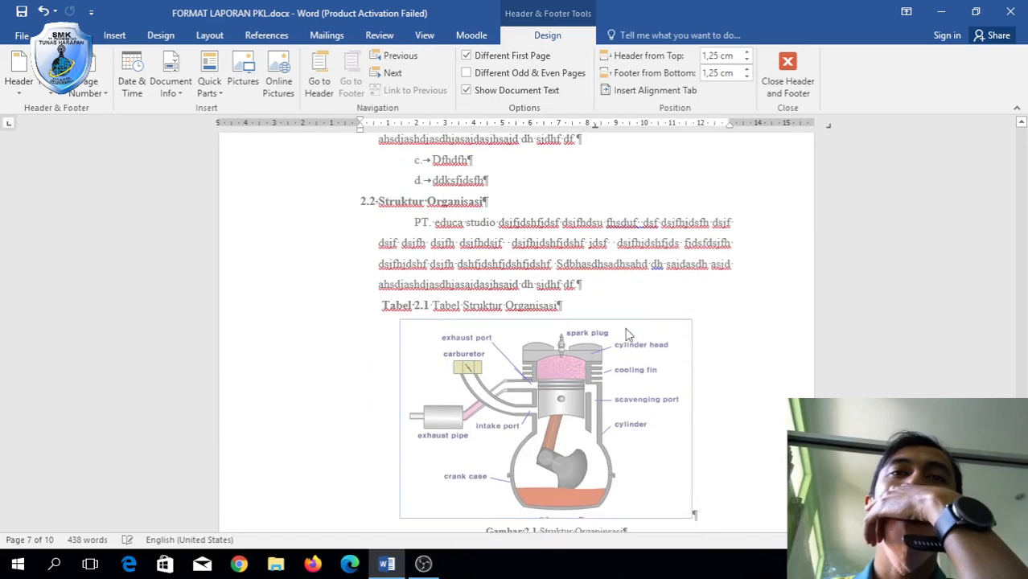
pyautogui.scroll(-10, 628, 334)
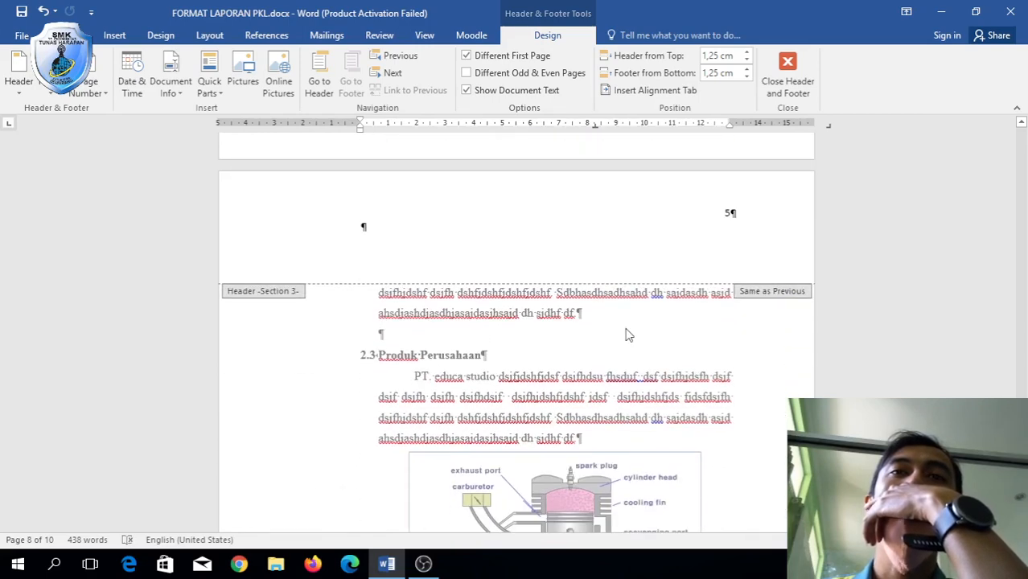
pyautogui.scroll(-10, 628, 335)
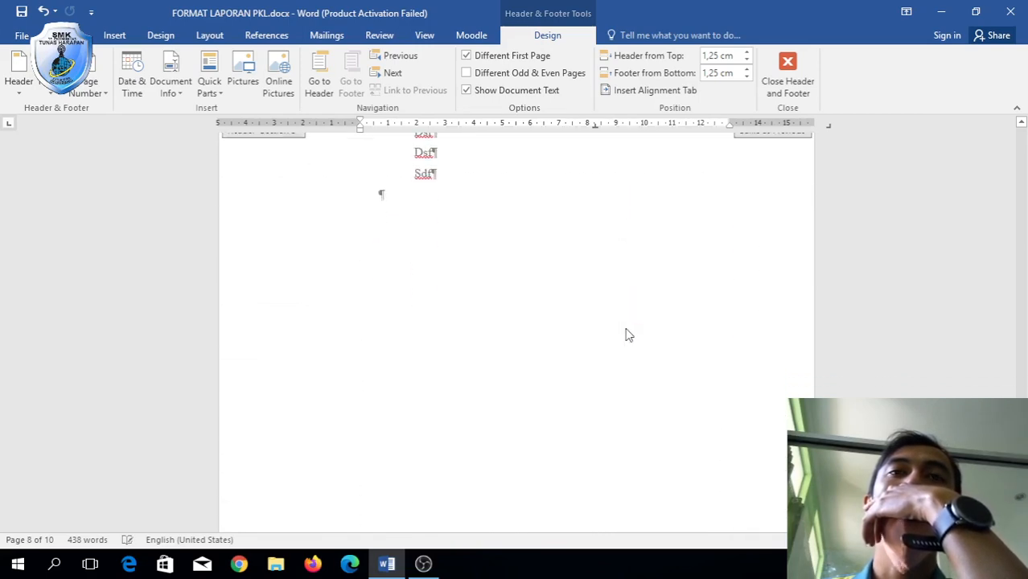
pyautogui.scroll(5, 628, 329)
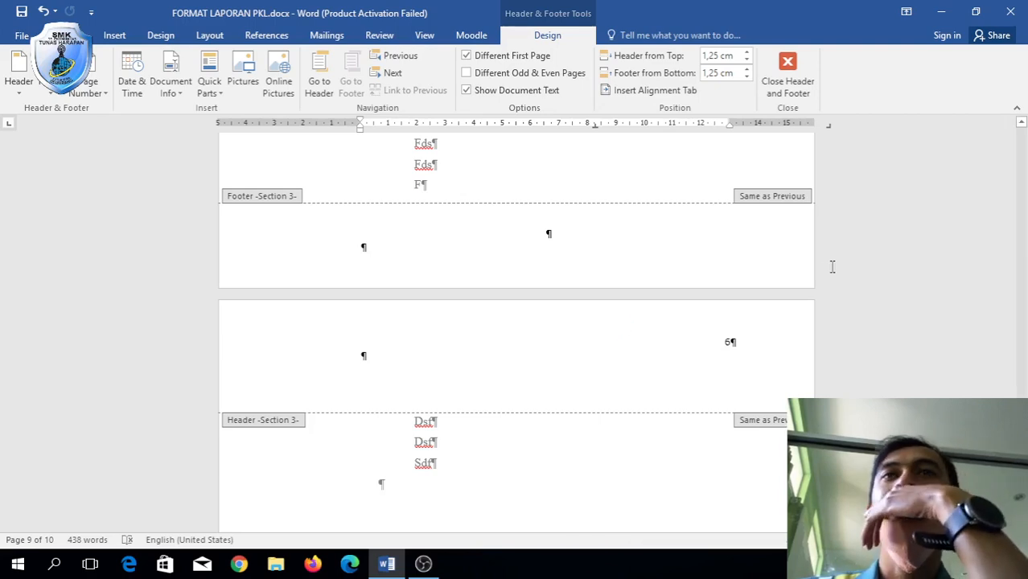
pyautogui.click(70, 35)
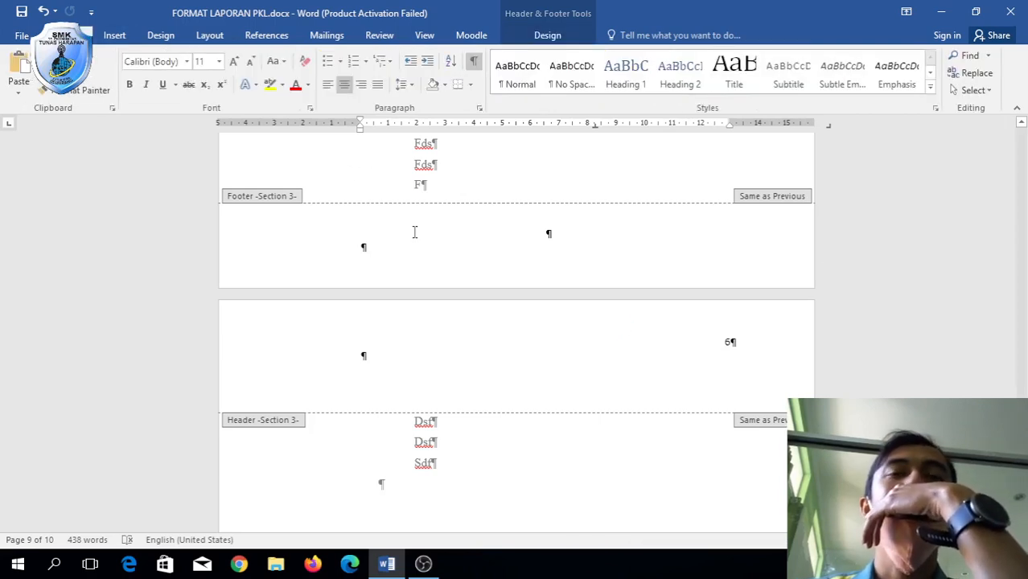